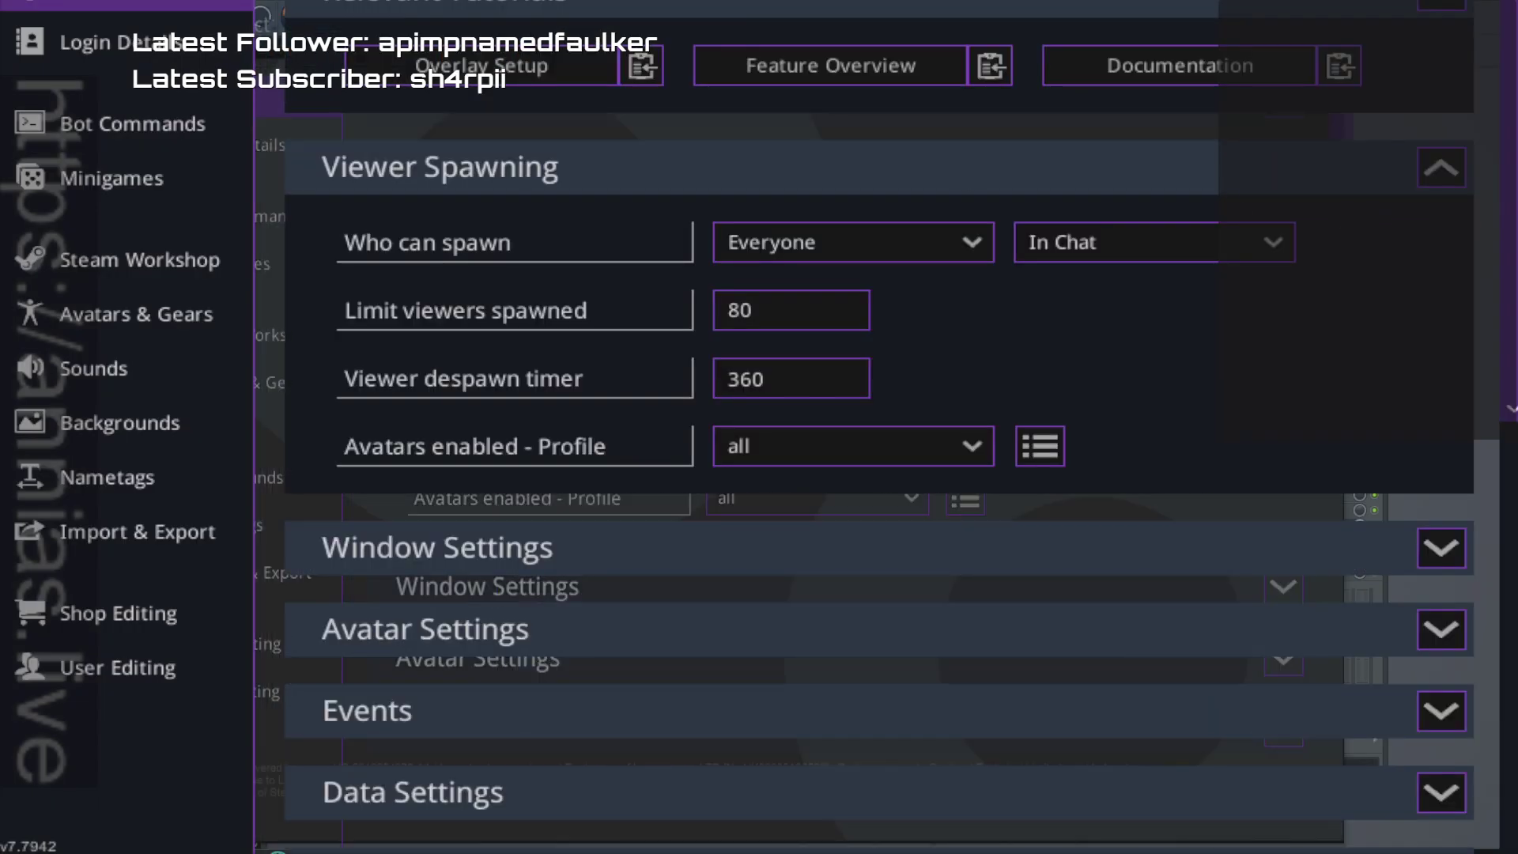
Switch from the Streaming Avatars settings to FL Studio and close the Loopcloud plugin window on the Master track.
key("alt+Tab")
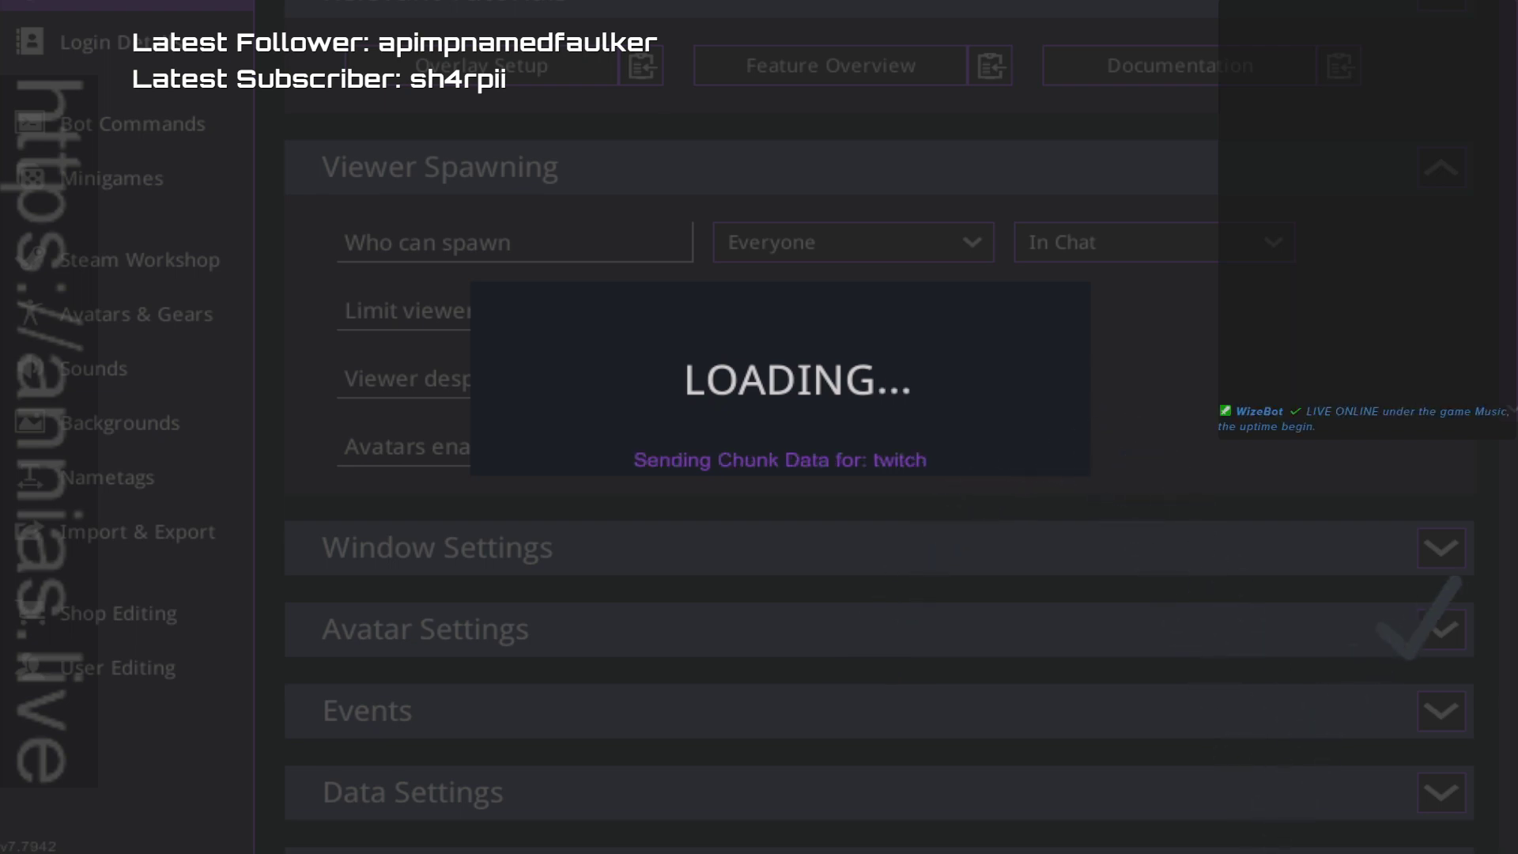
scroll(265, 239, "down", 12)
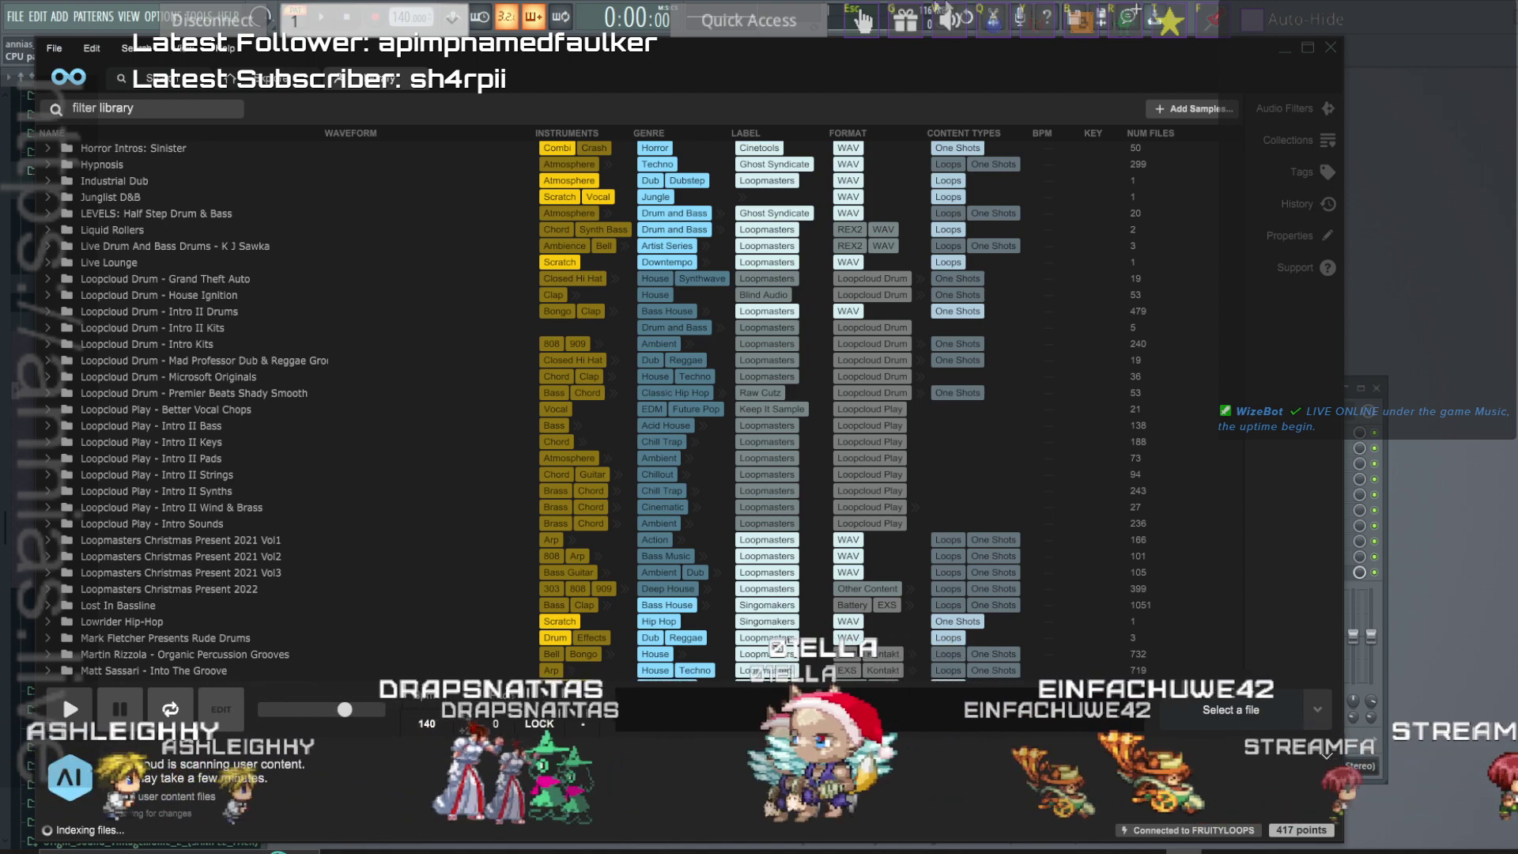
left_click(1408, 84)
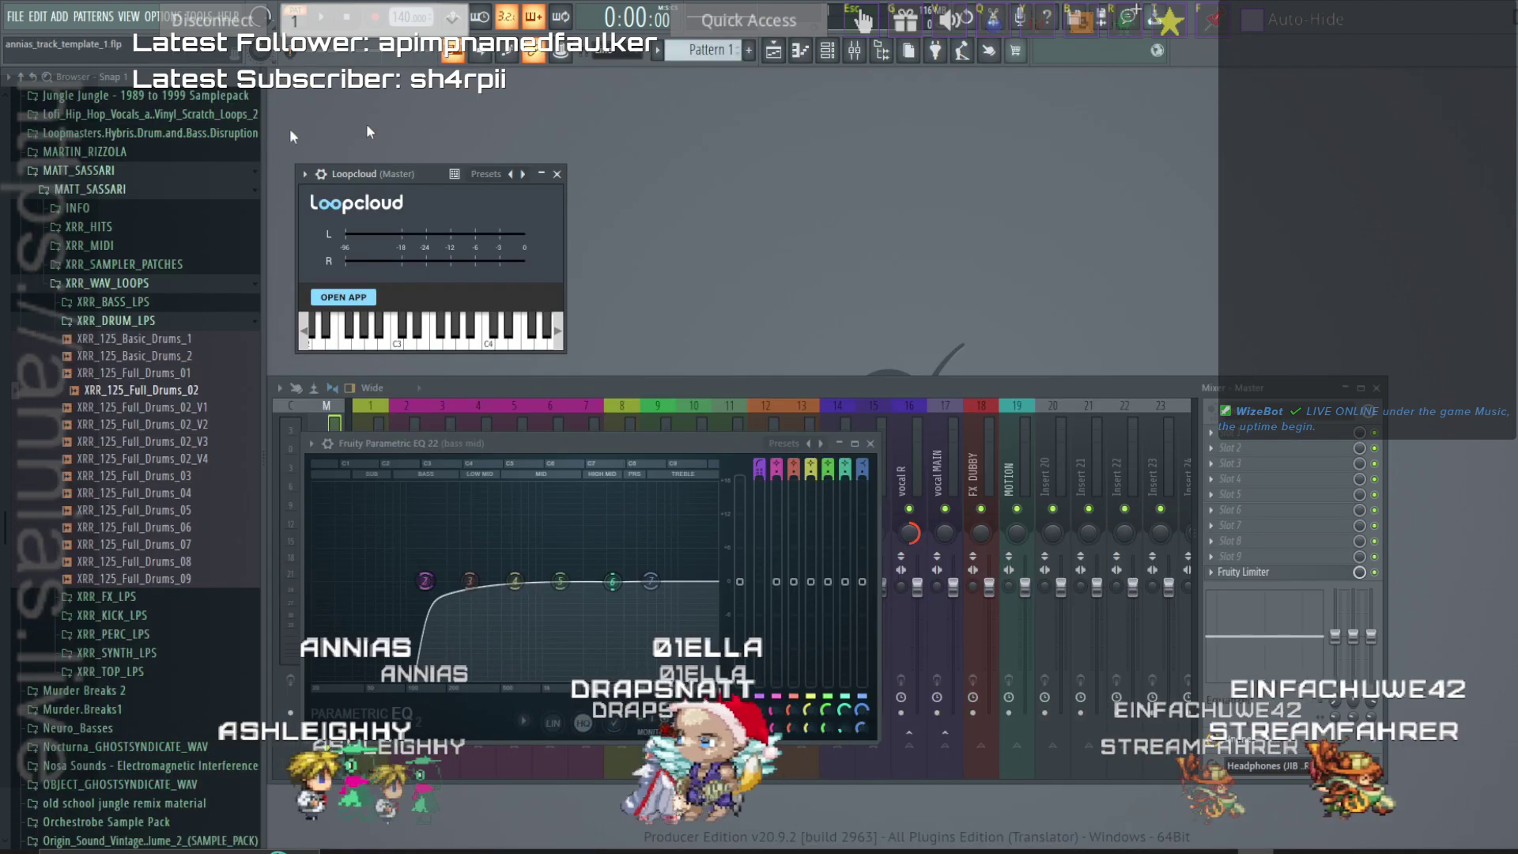
left_click(558, 173)
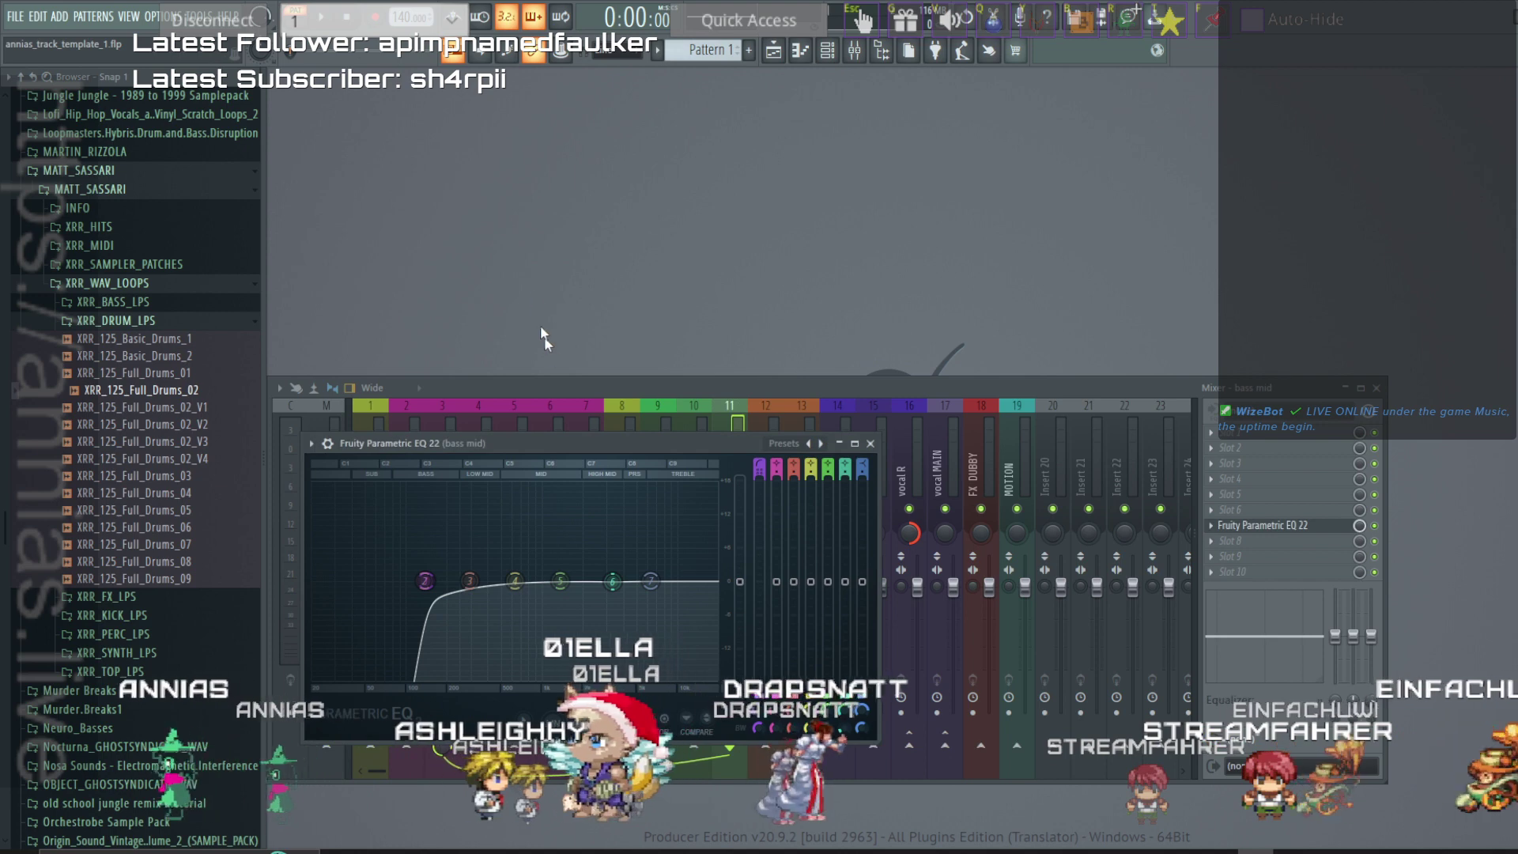
Move the mixer up to the upper edge of the workspace and close the bass mid track's Fruity Parametric EQ 2 window.
left_click(563, 386)
left_click_drag(563, 391, 579, 96)
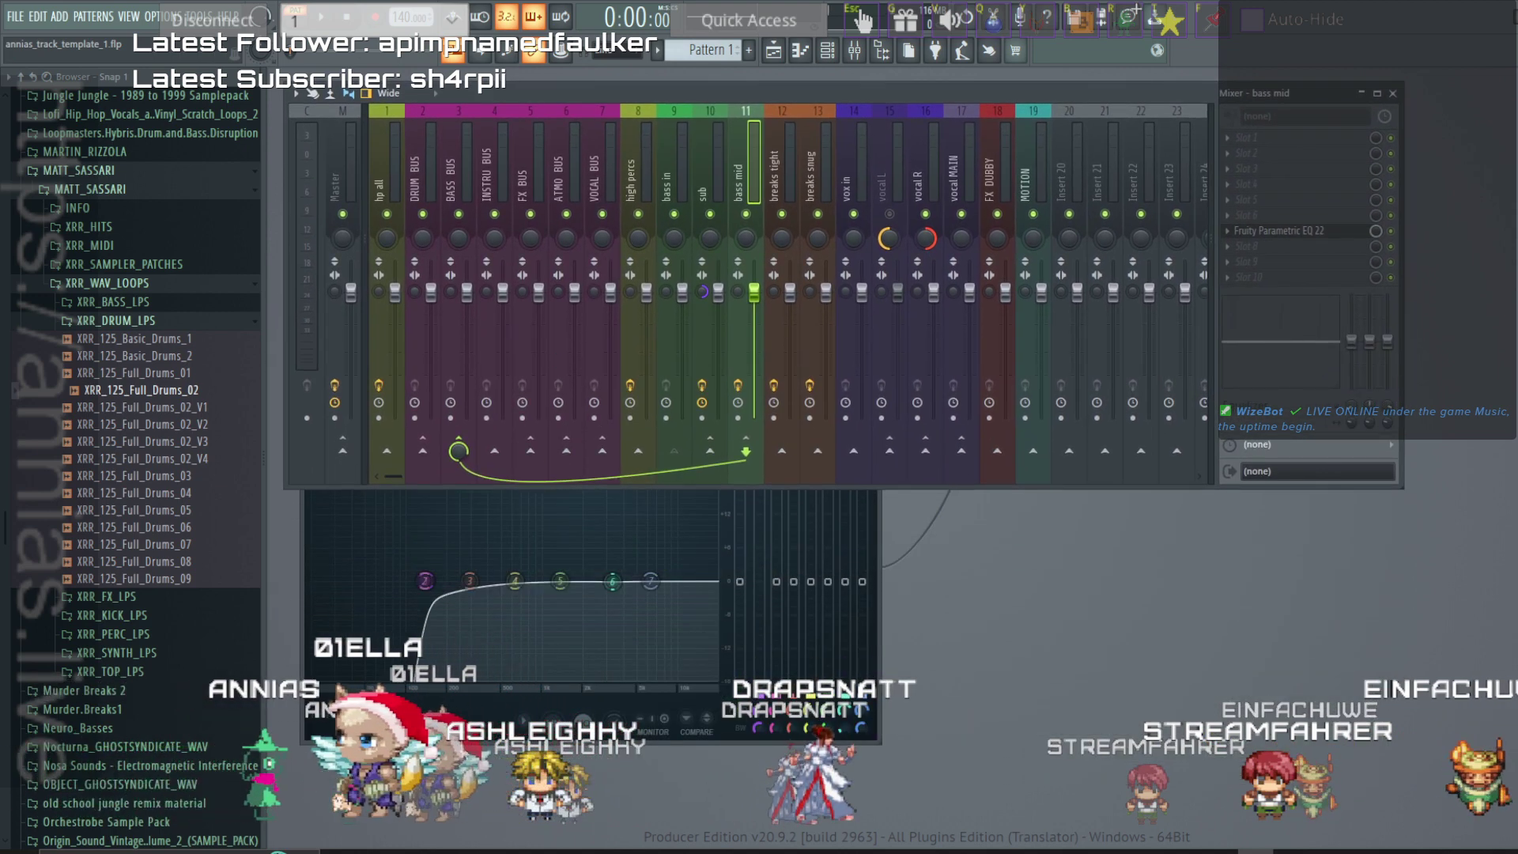
left_click(640, 611)
key("Escape")
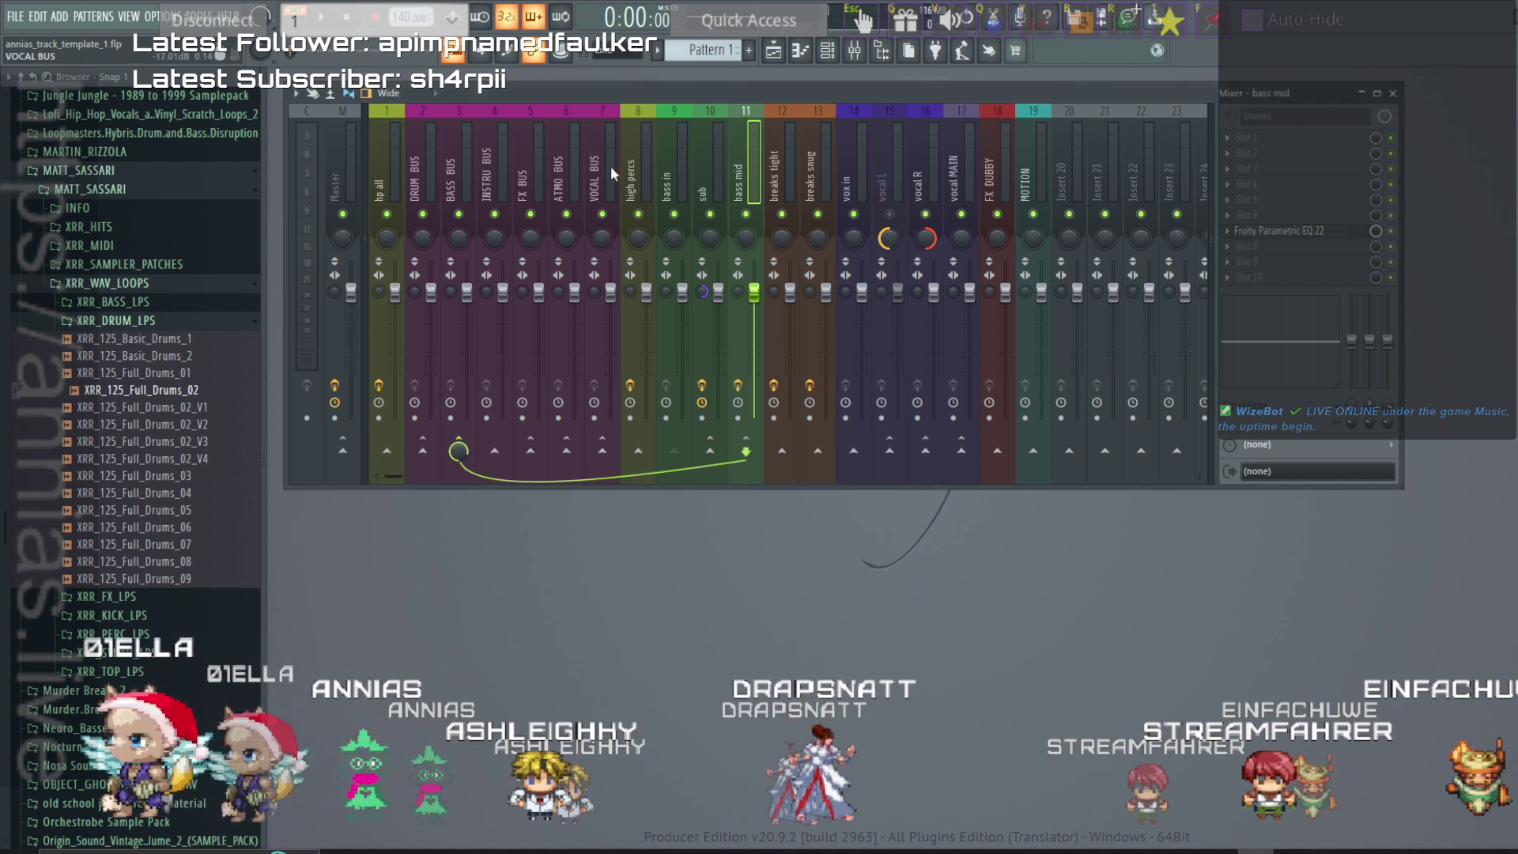
Check the breaks snug, high percs, FX DUBBY, vocal MAIN and vocal R mixer tracks, and unmute vocal L.
left_click(808, 157)
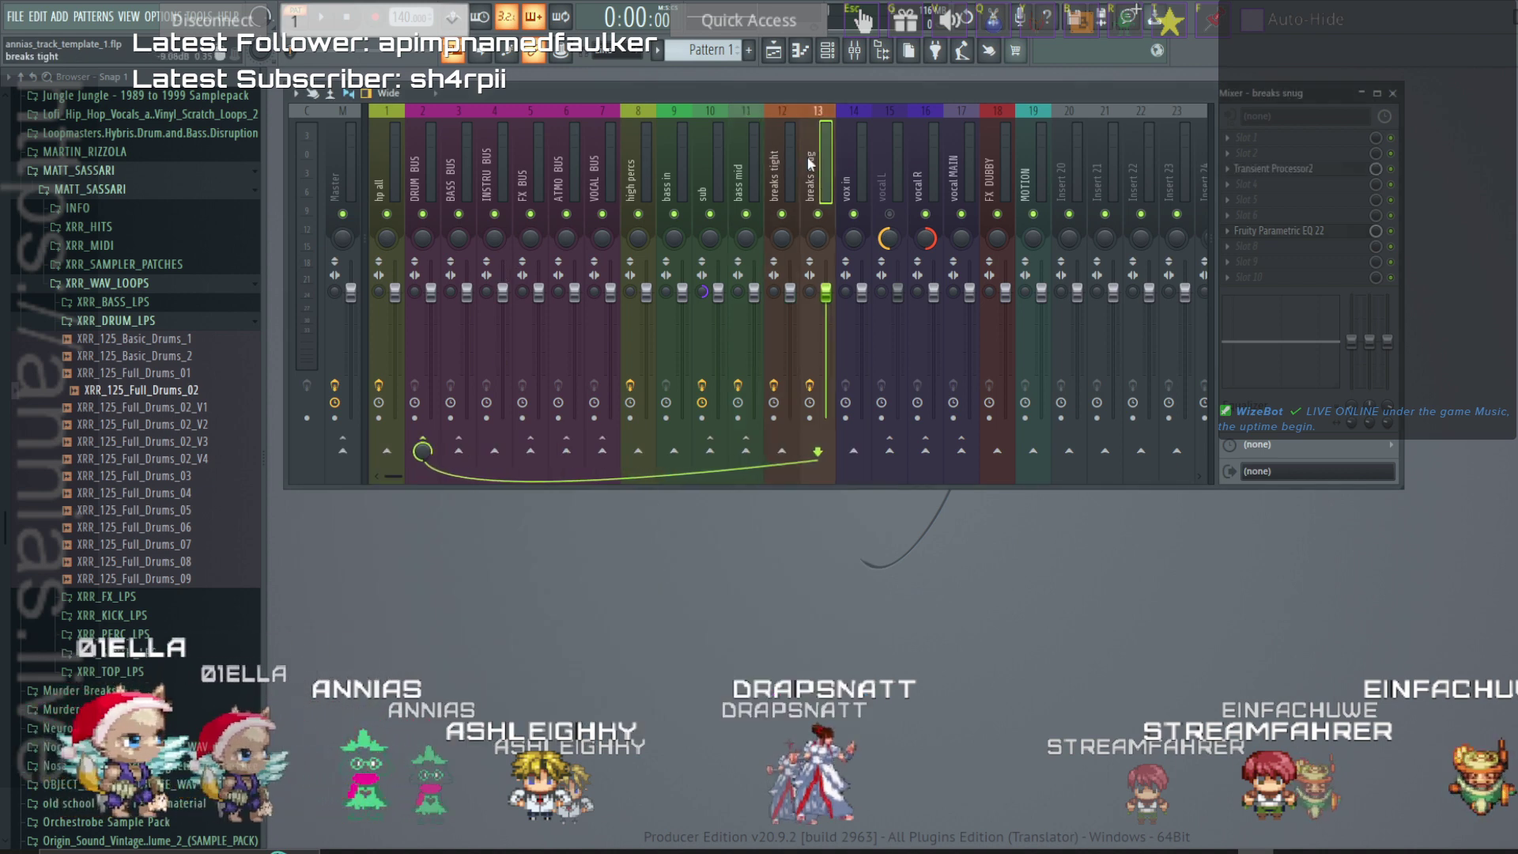
left_click(642, 154)
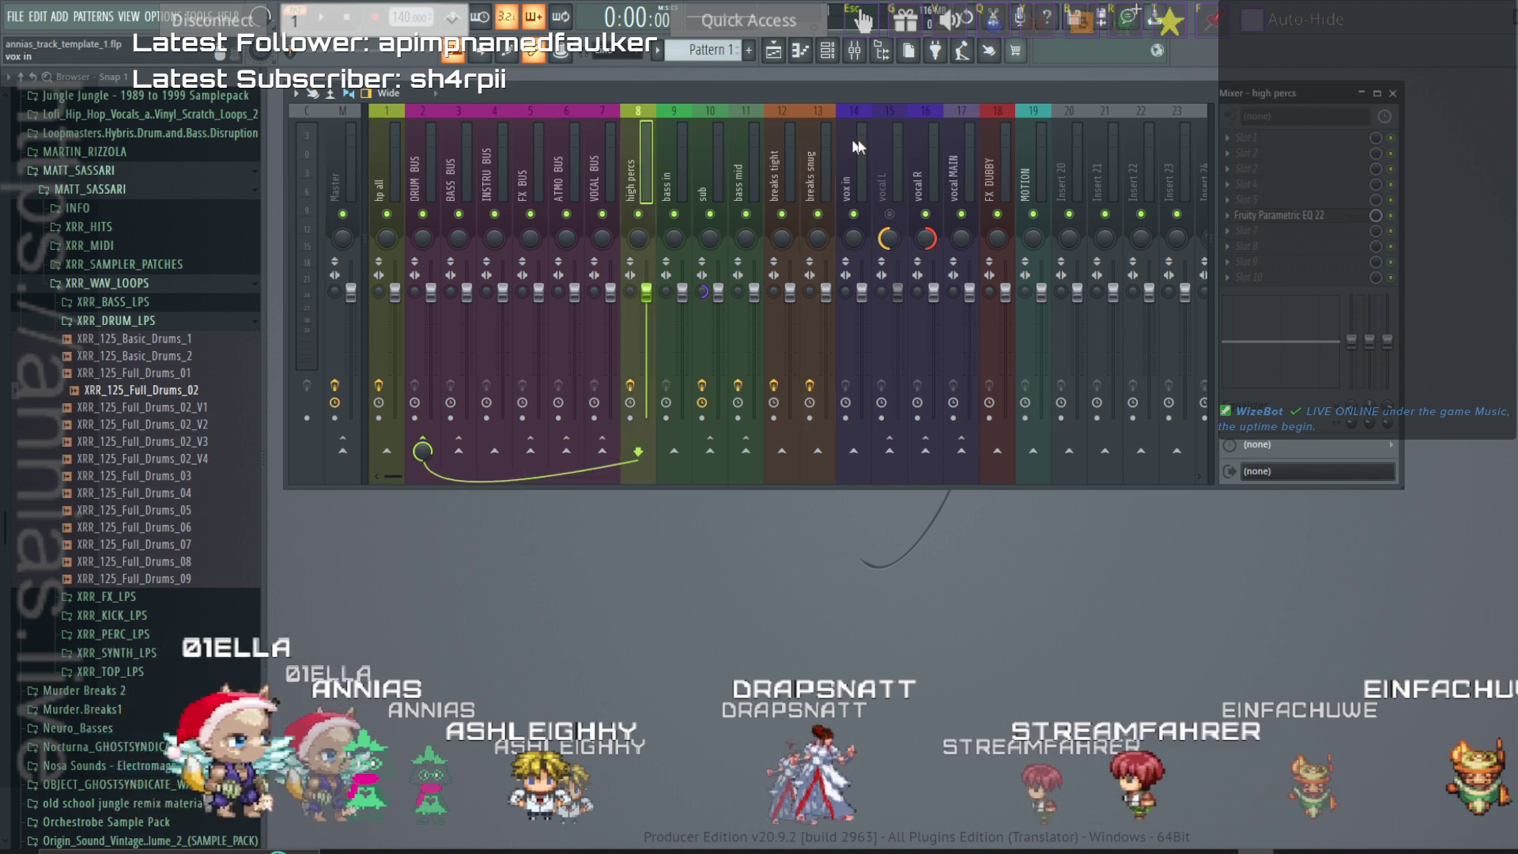
left_click(986, 162)
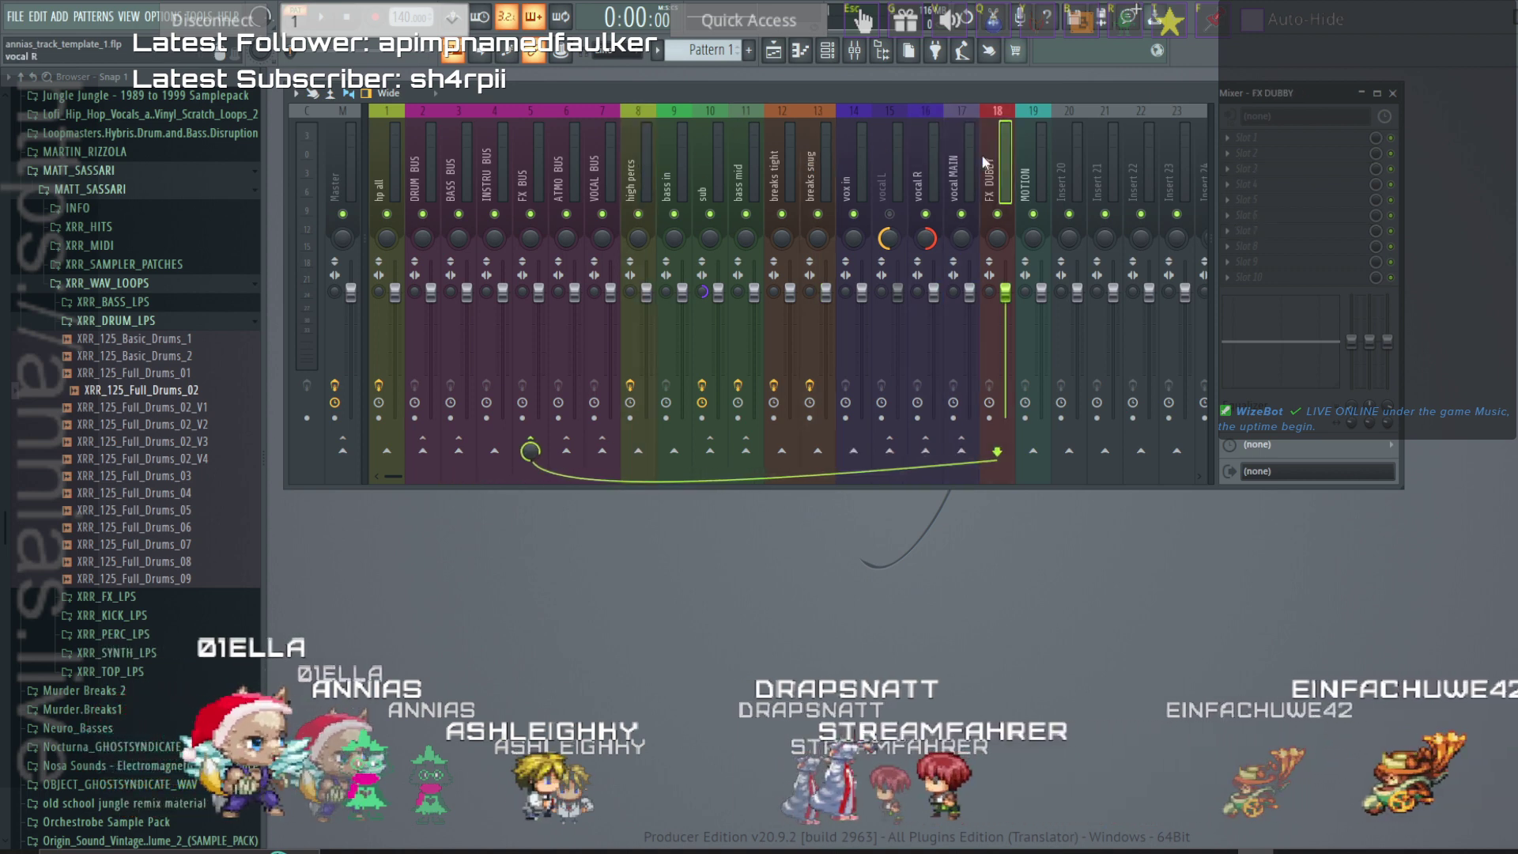
left_click(958, 161)
left_click(922, 170)
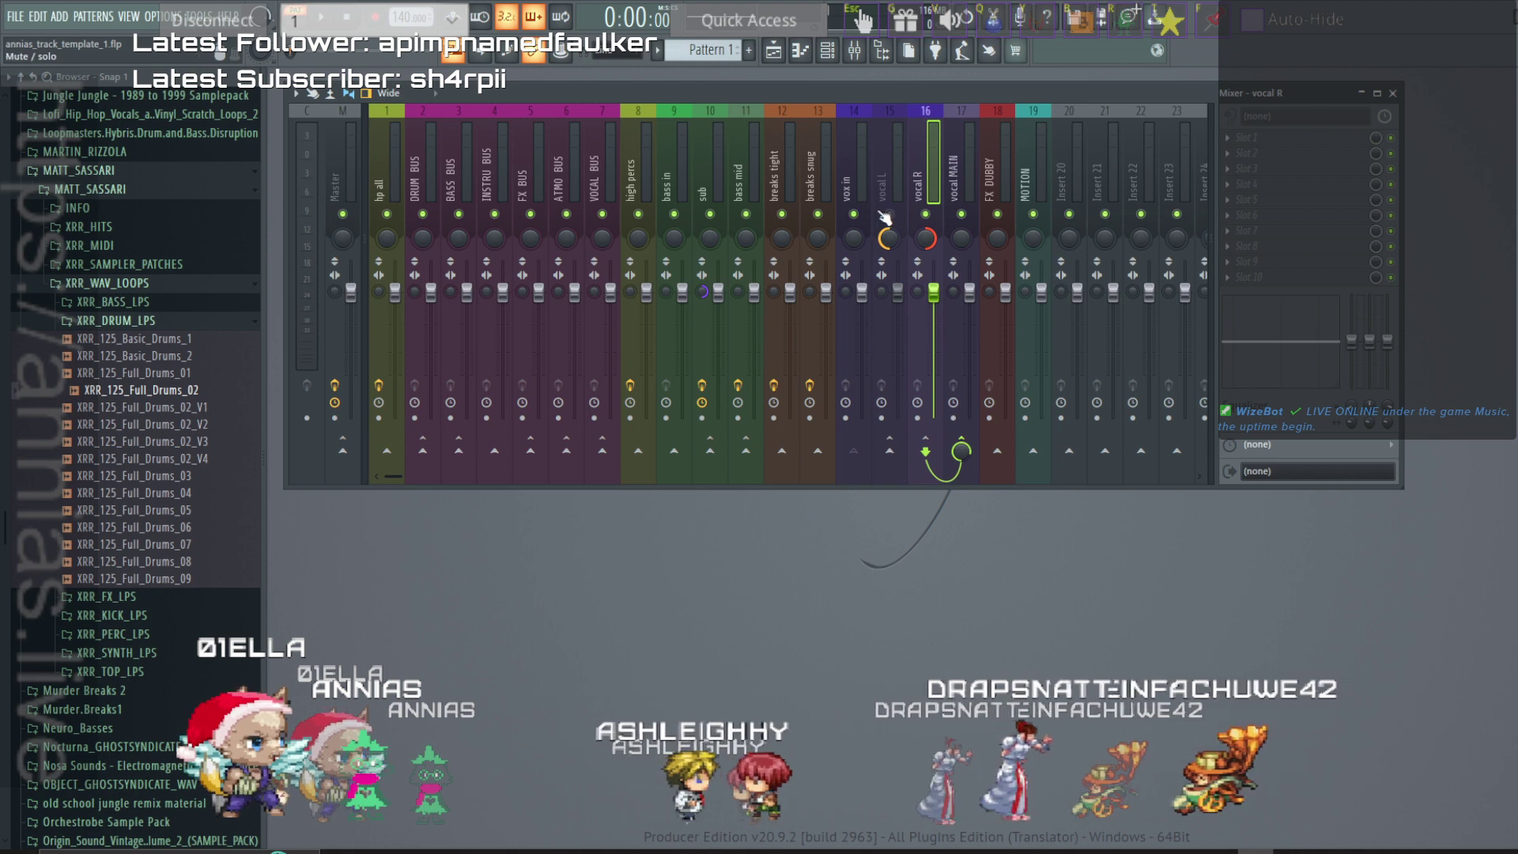
Save the project and collapse the expanded MATT_SASSARI sample folders in the browser.
left_click(13, 18)
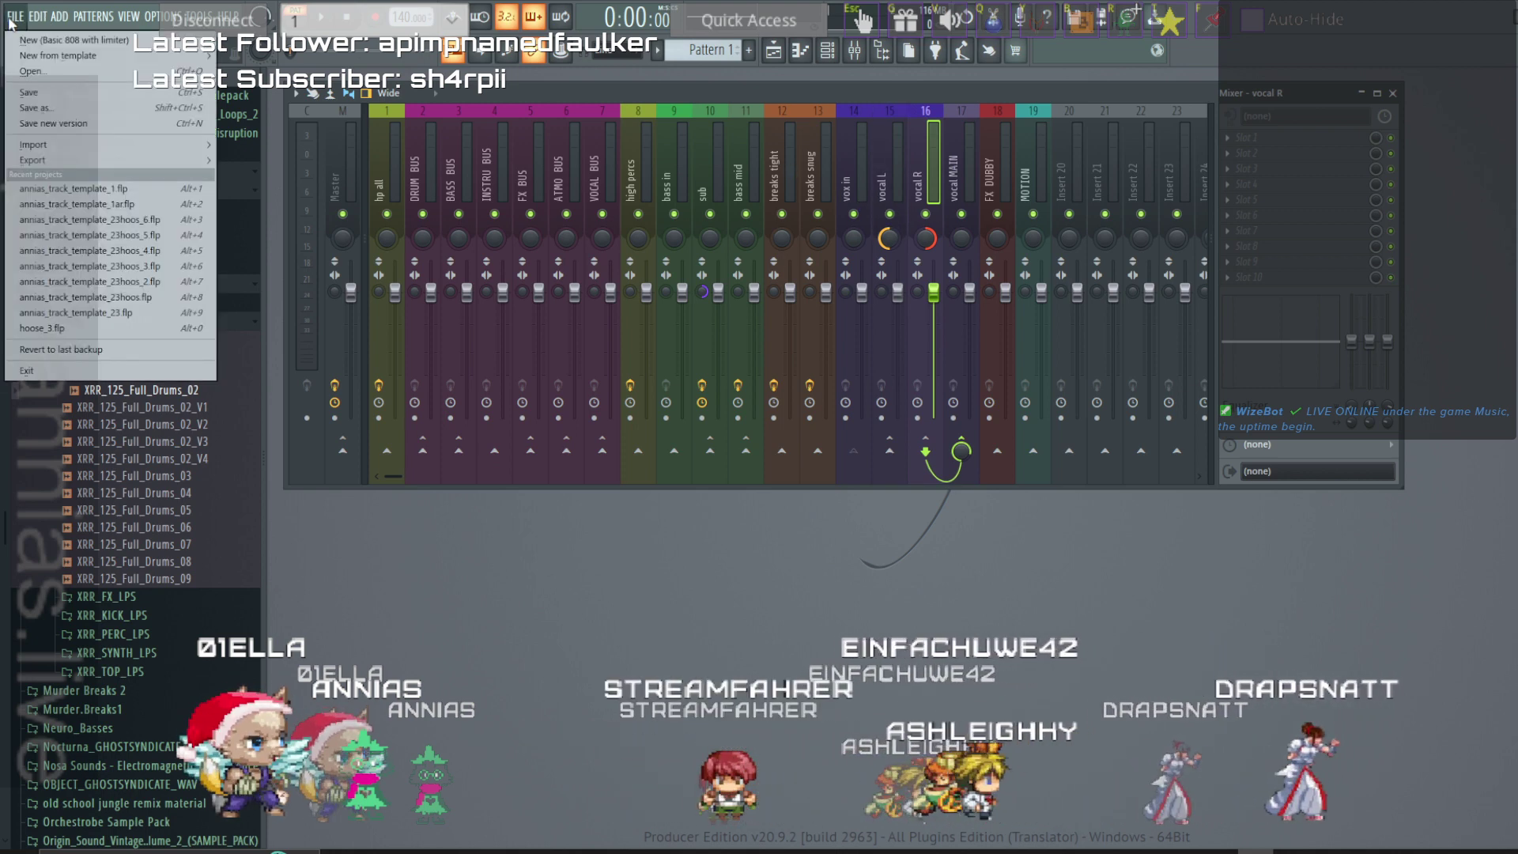
left_click(30, 93)
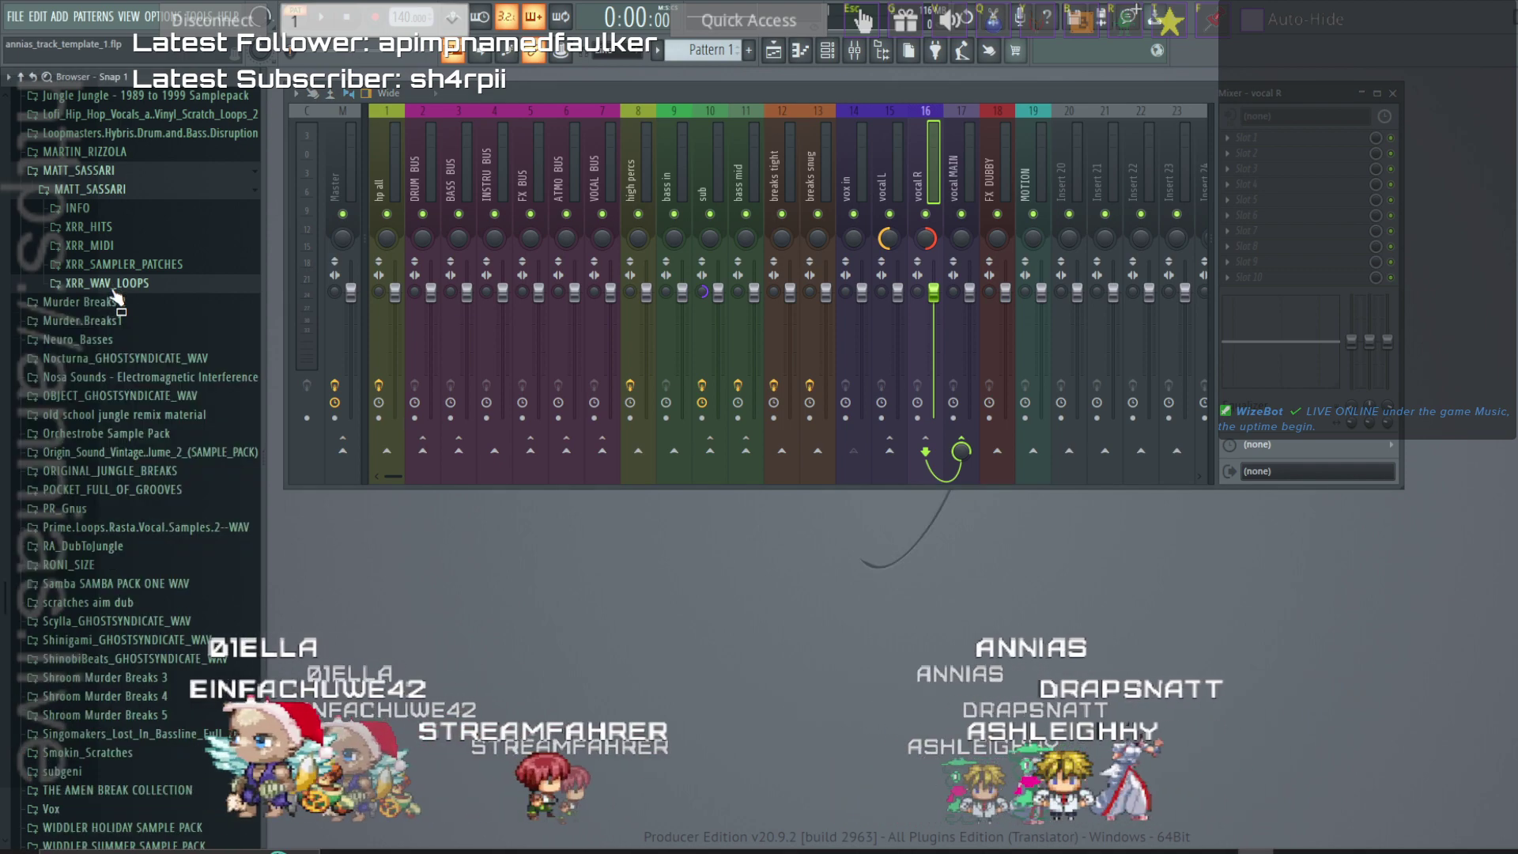
left_click(111, 283)
left_click(115, 188)
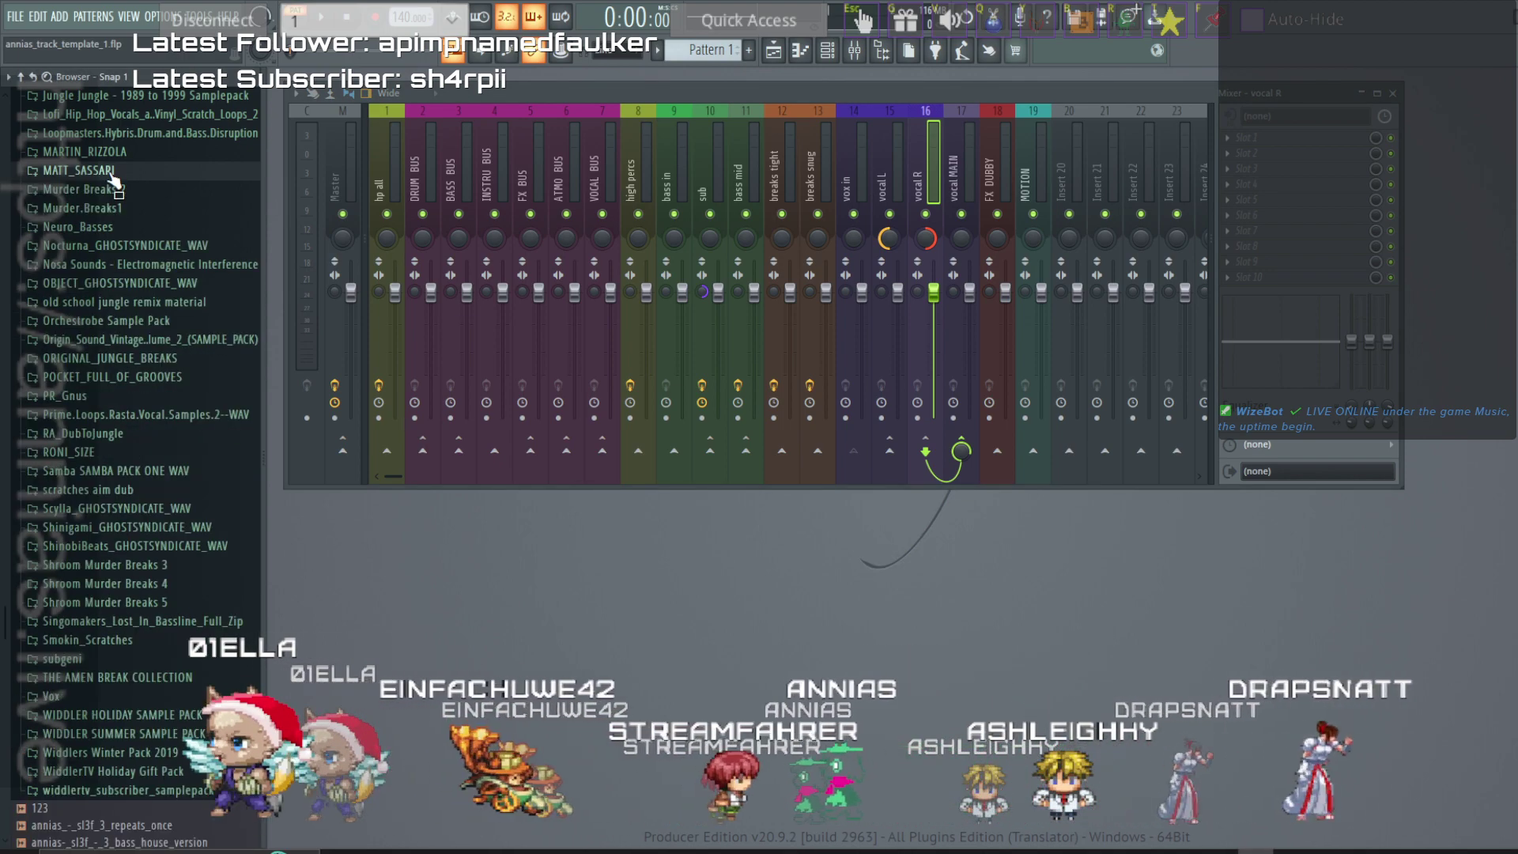
Close the Chrome, DoorDash and easystore (D:) windows from the task switcher.
key("alt+Tab")
key("Tab")
key("Tab")
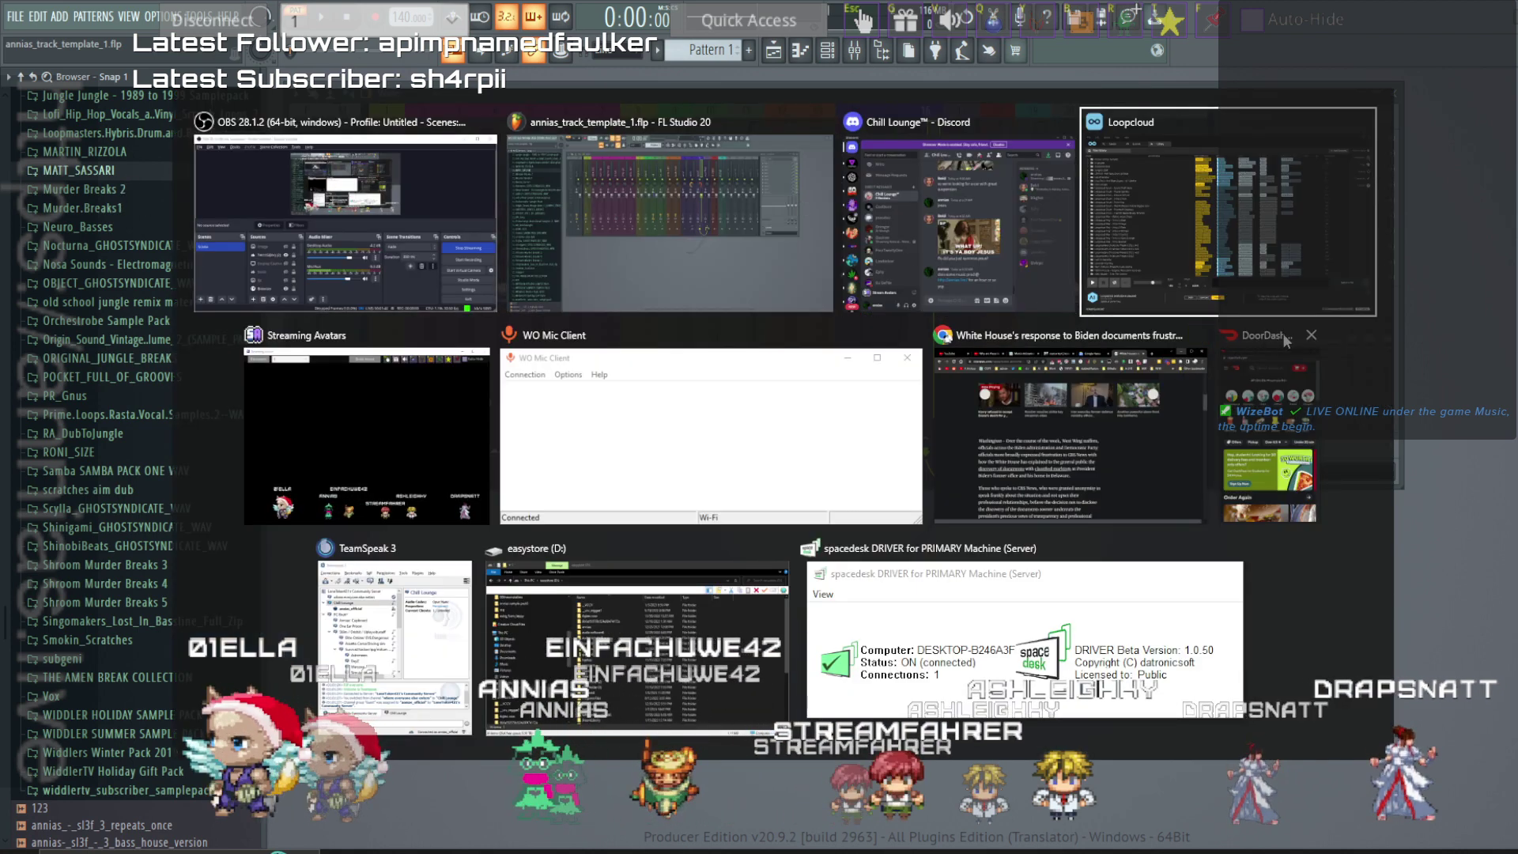
left_click(1195, 334)
left_click(1169, 335)
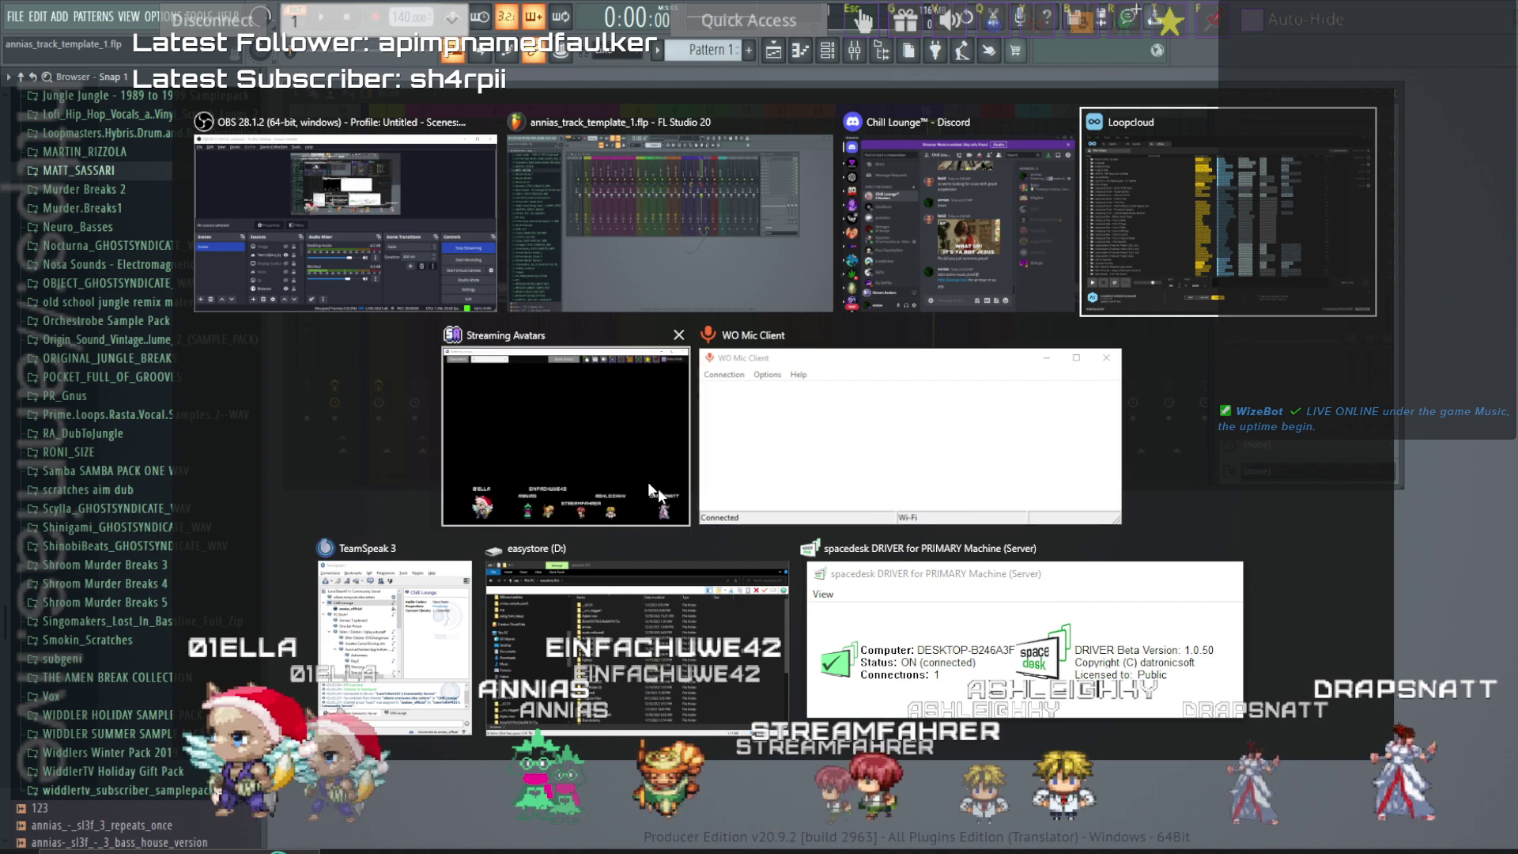
left_click(781, 549)
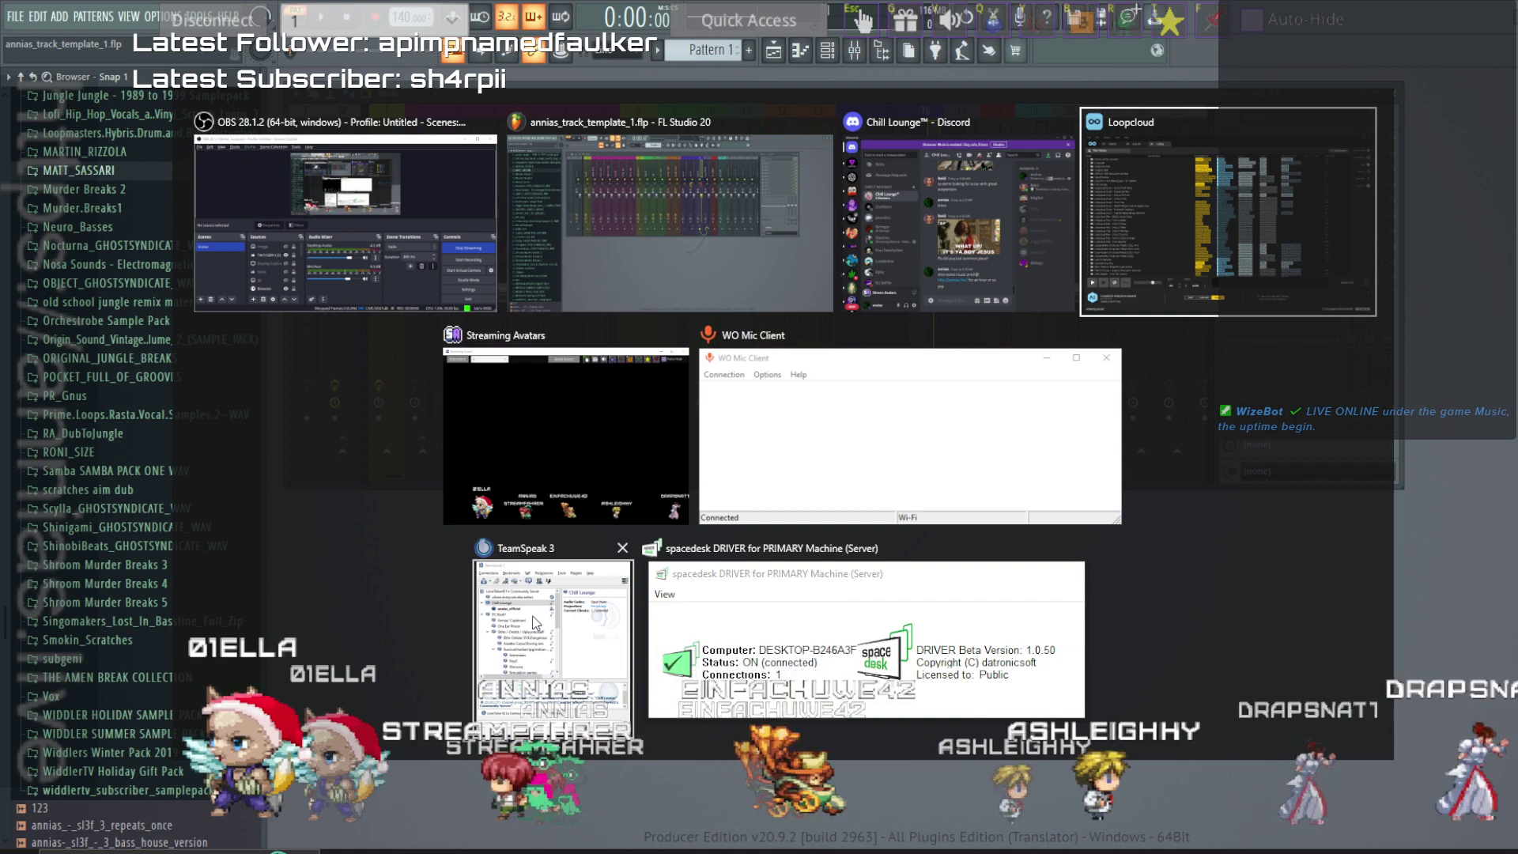
Switch to TeamSpeak 3, toggle the microphone mute and return to FL Studio.
left_click(567, 592)
left_click(1038, 242)
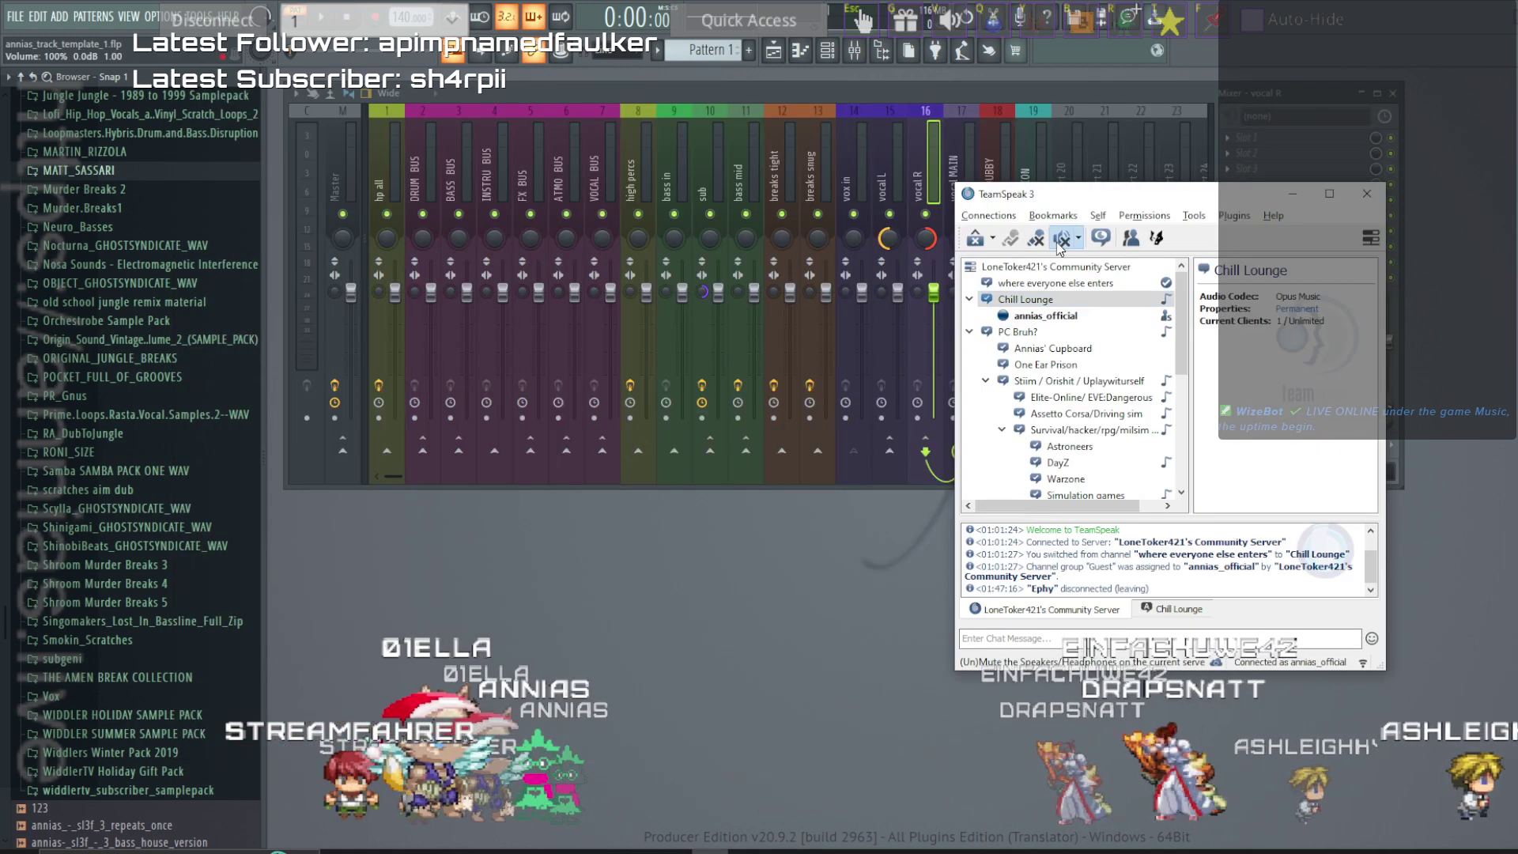
key("alt+Tab")
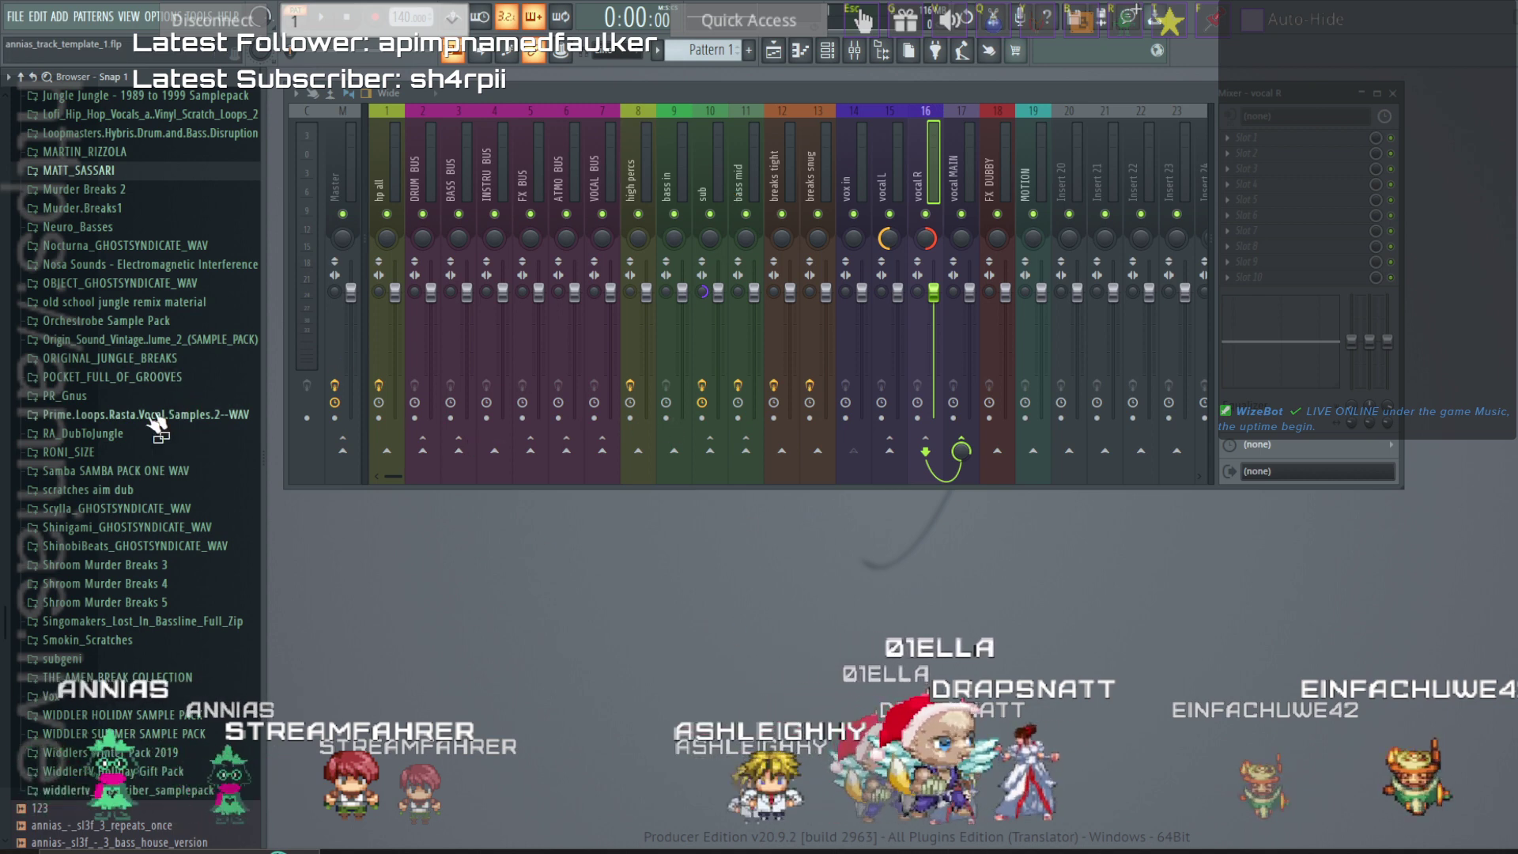
Expand the RA_DubToJungle sample pack down to LOOPS, DRUMS and the Jungle & Drum & Bass Breaks folder.
left_click(121, 434)
left_click(103, 453)
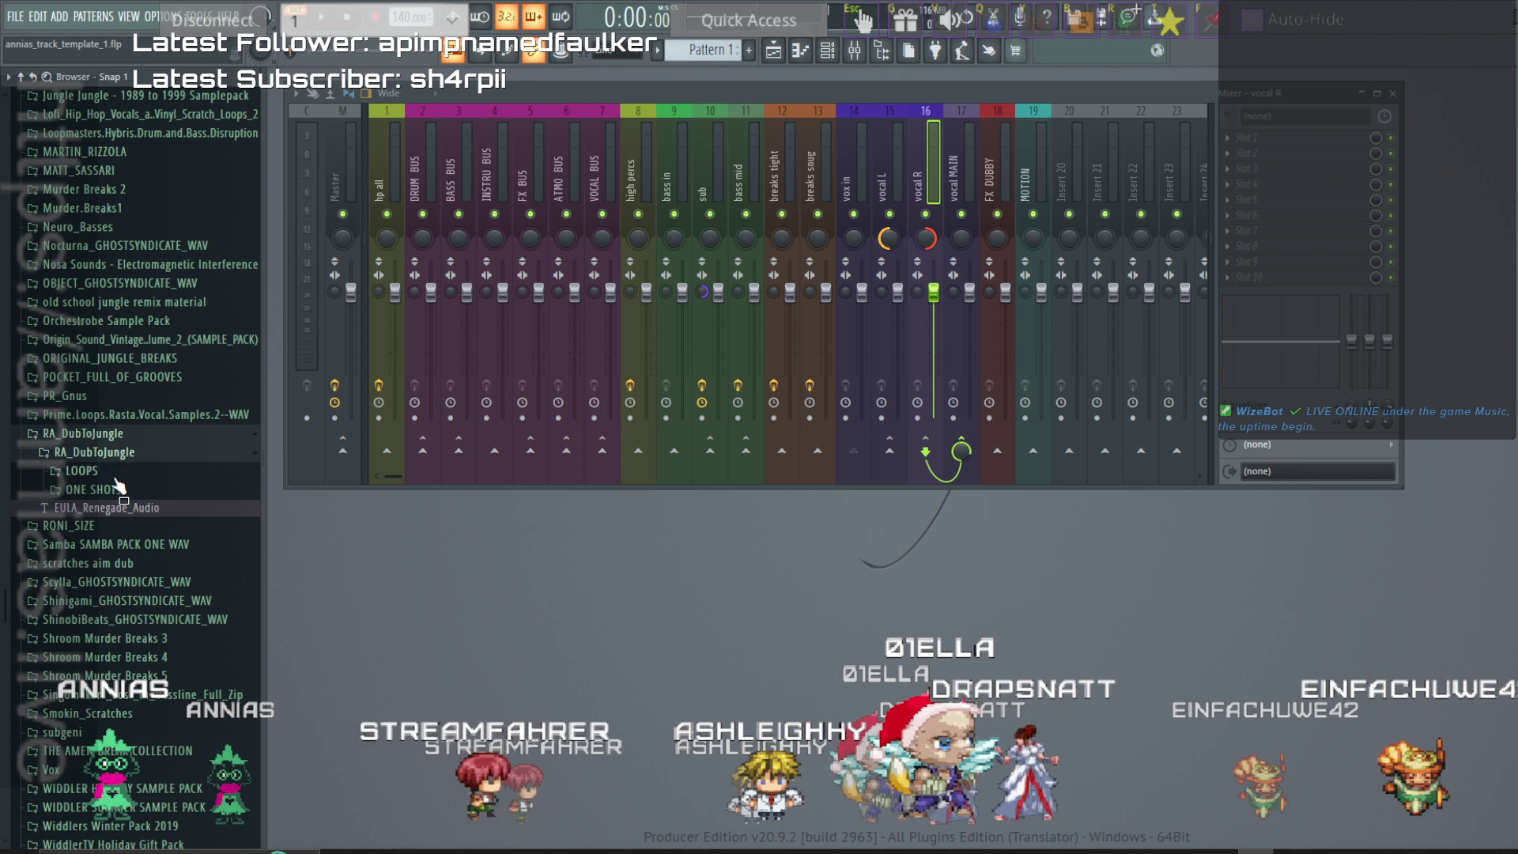
left_click(117, 473)
left_click(117, 508)
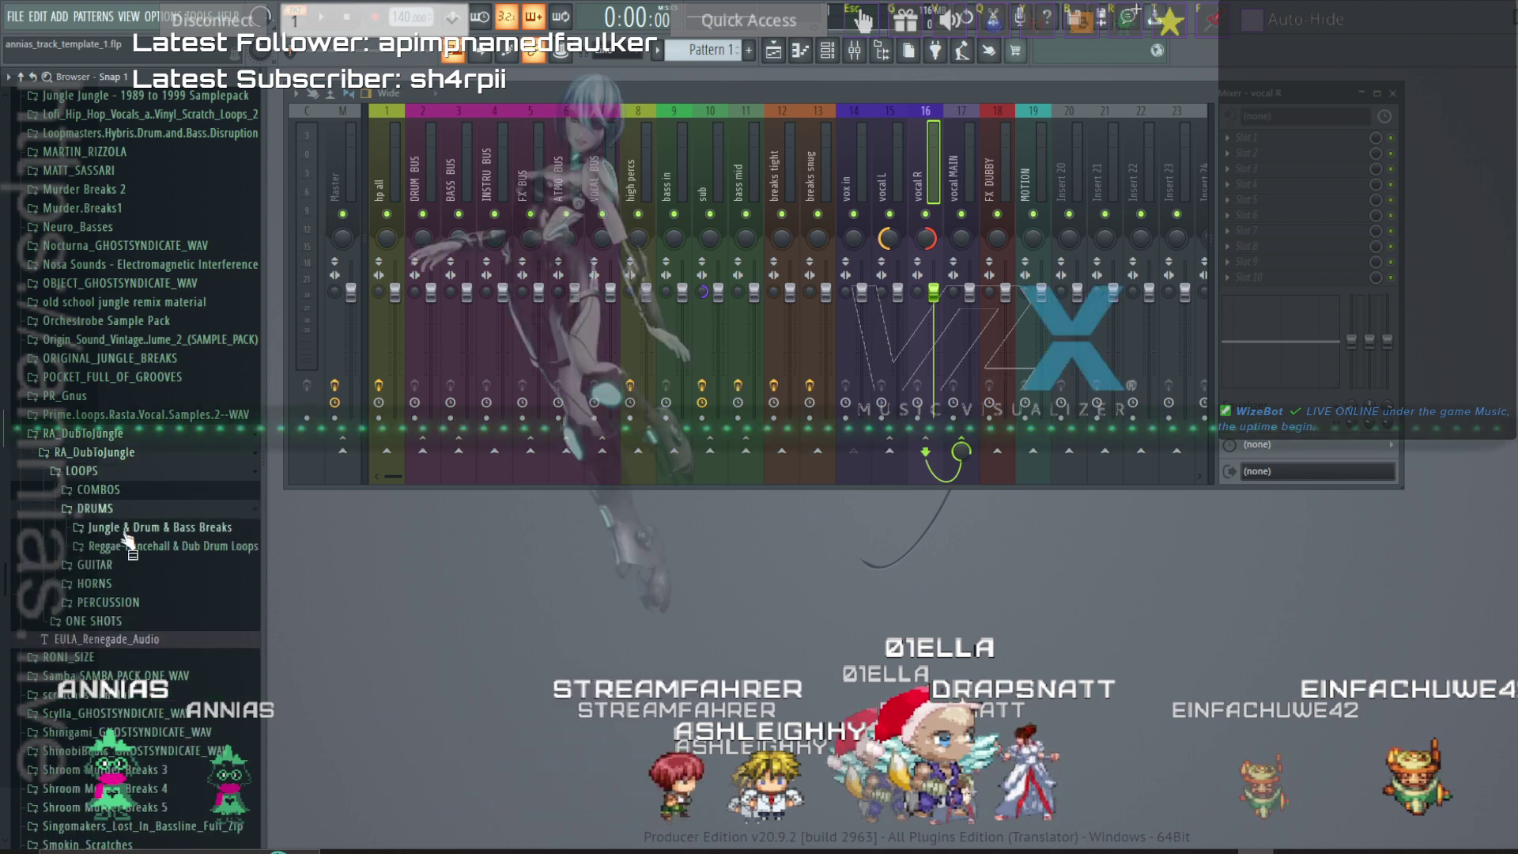
left_click(120, 528)
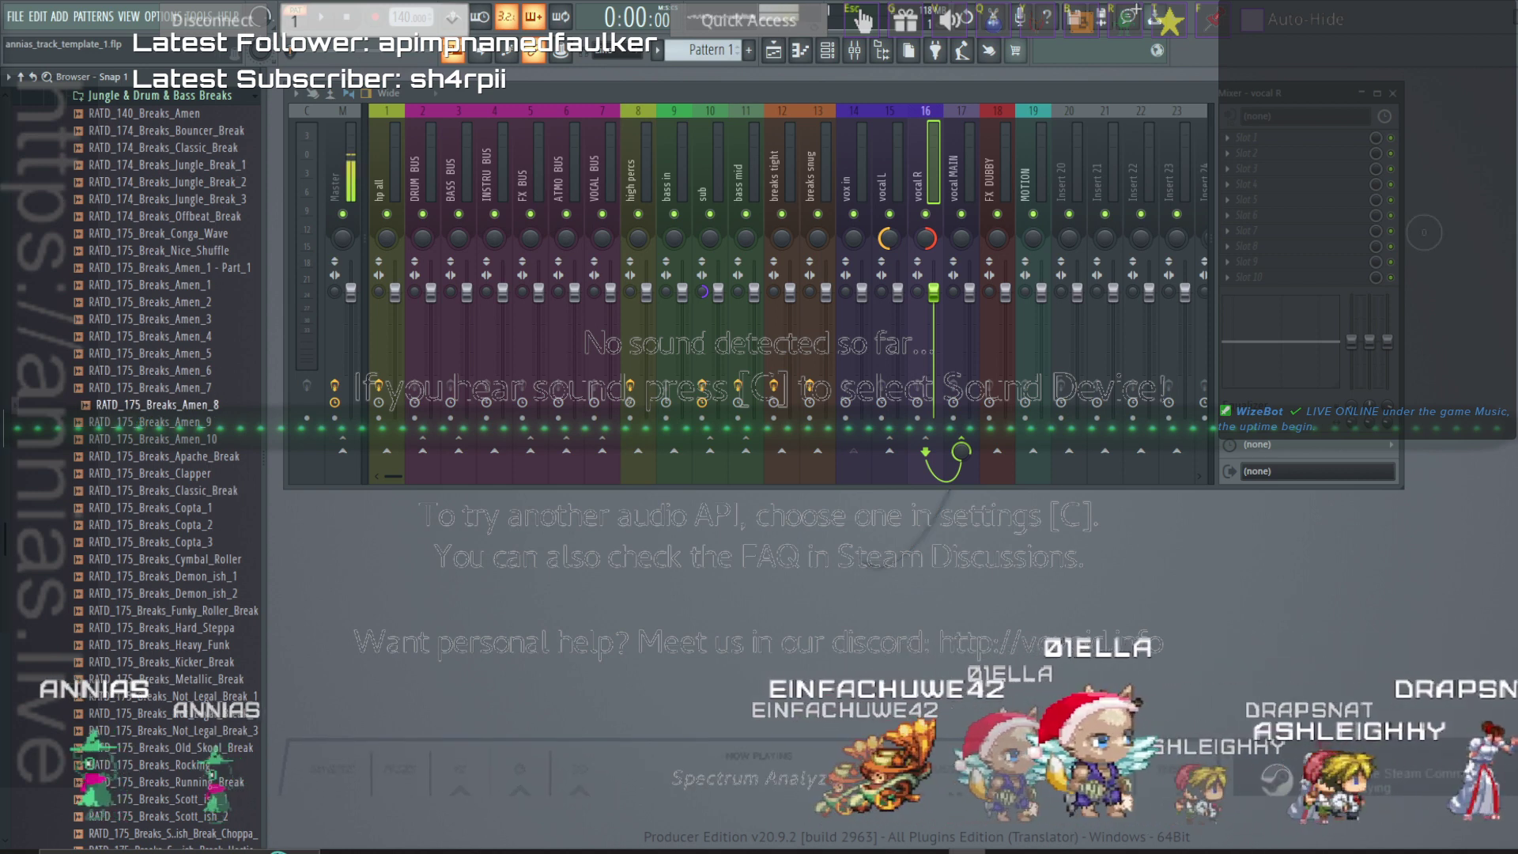
Select another sound device in the music visualizer's settings and audition RATD_174_Breaks_Jungle_Break_3 to test it.
key("c")
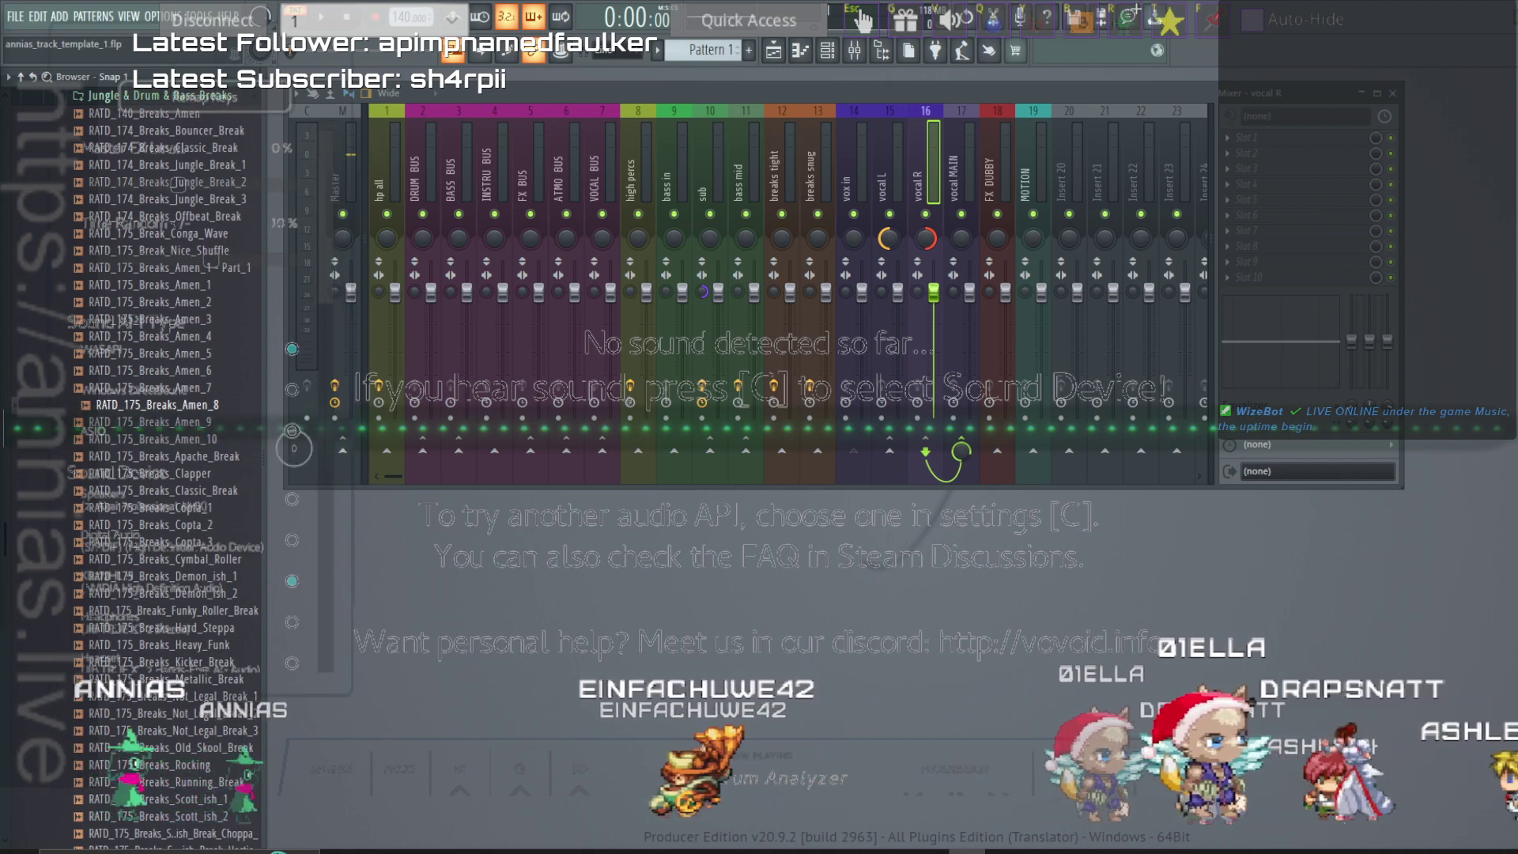
left_click(292, 621)
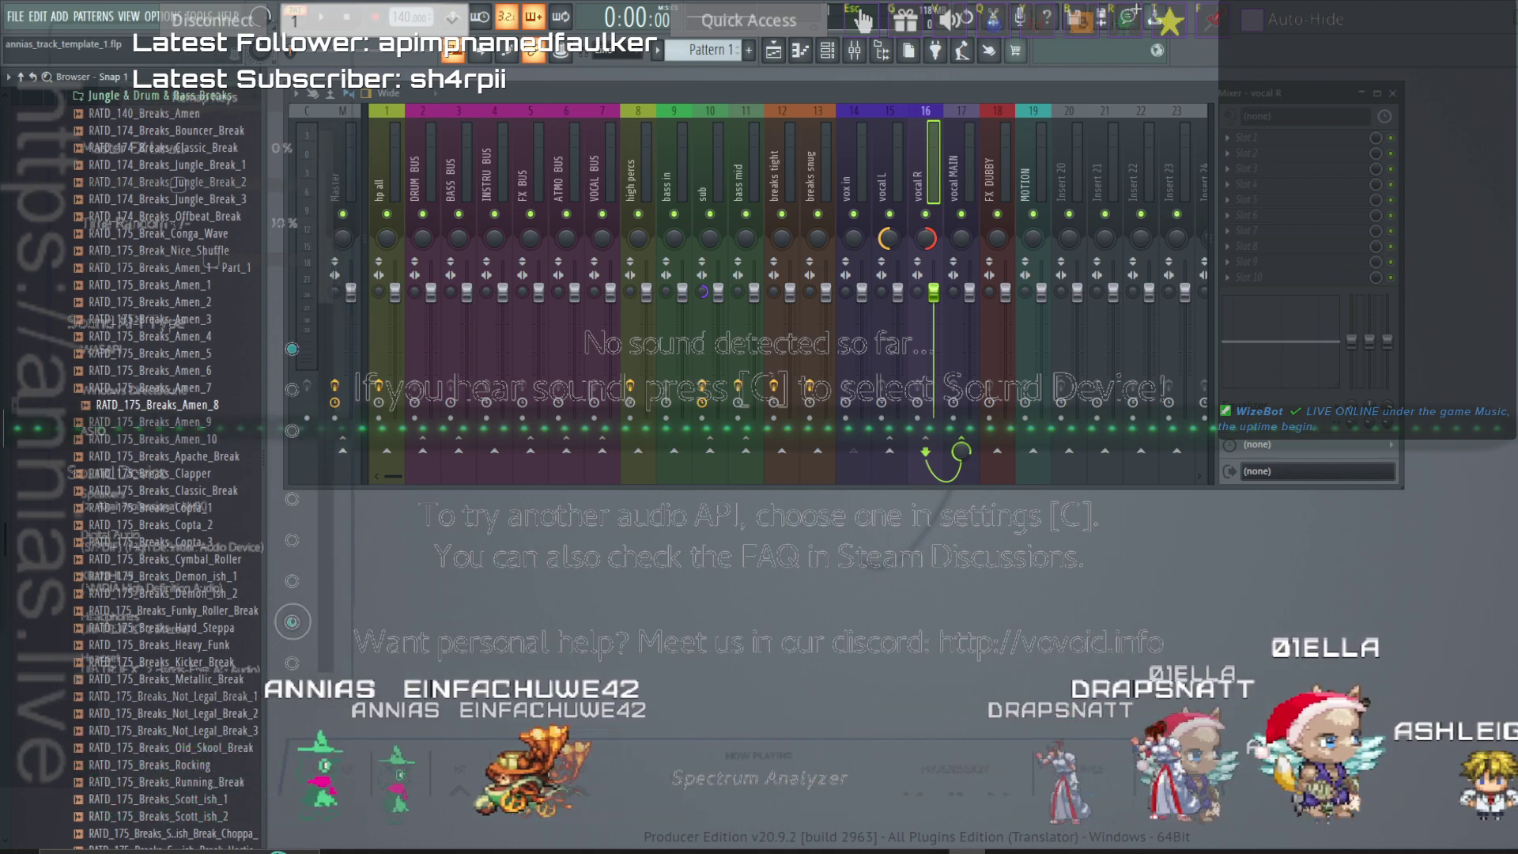
left_click(182, 201)
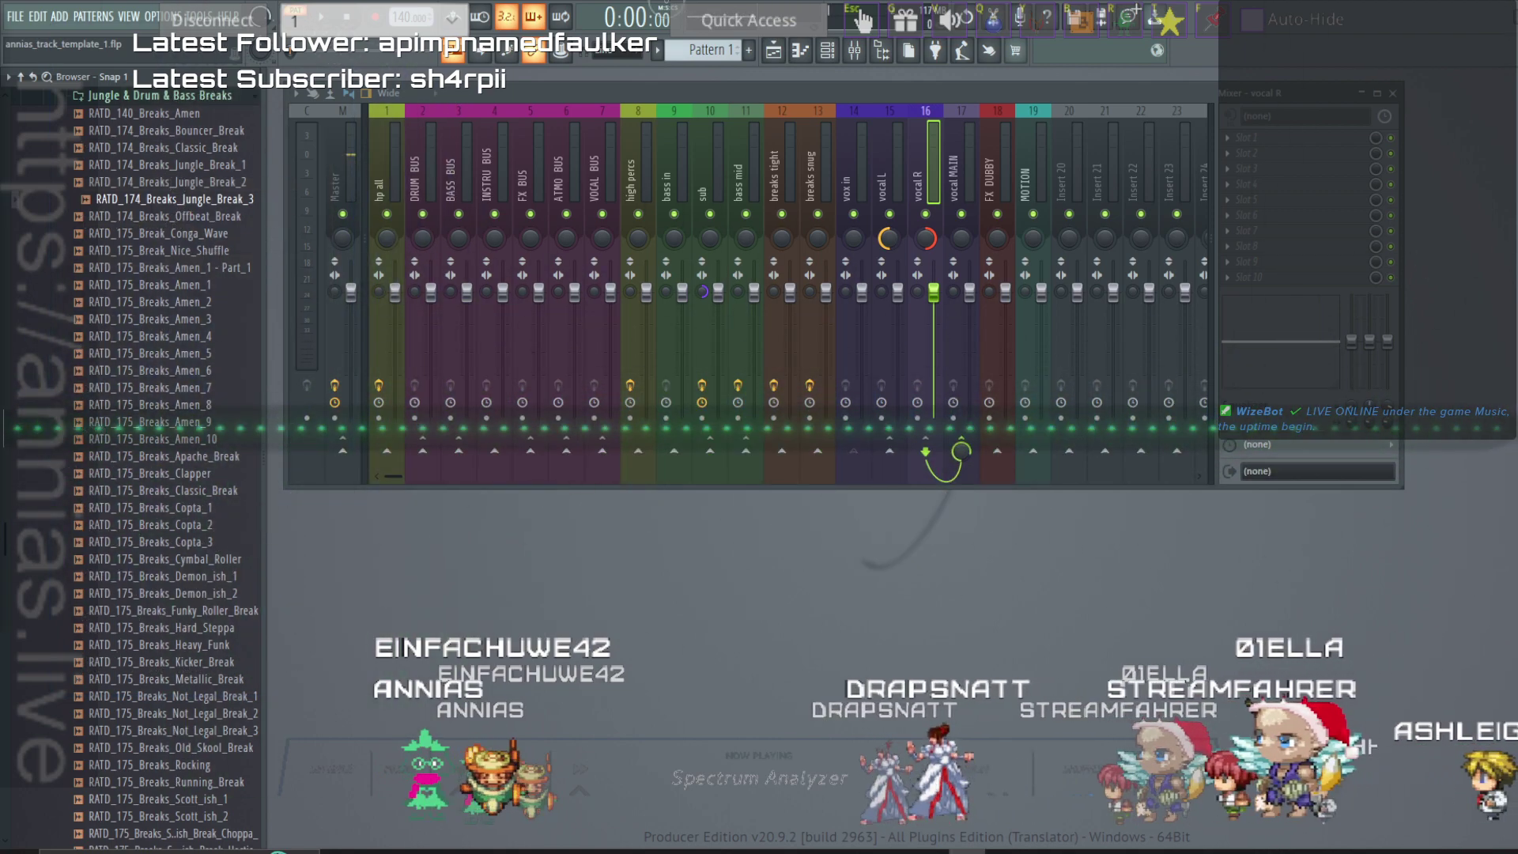
key("alt+Tab")
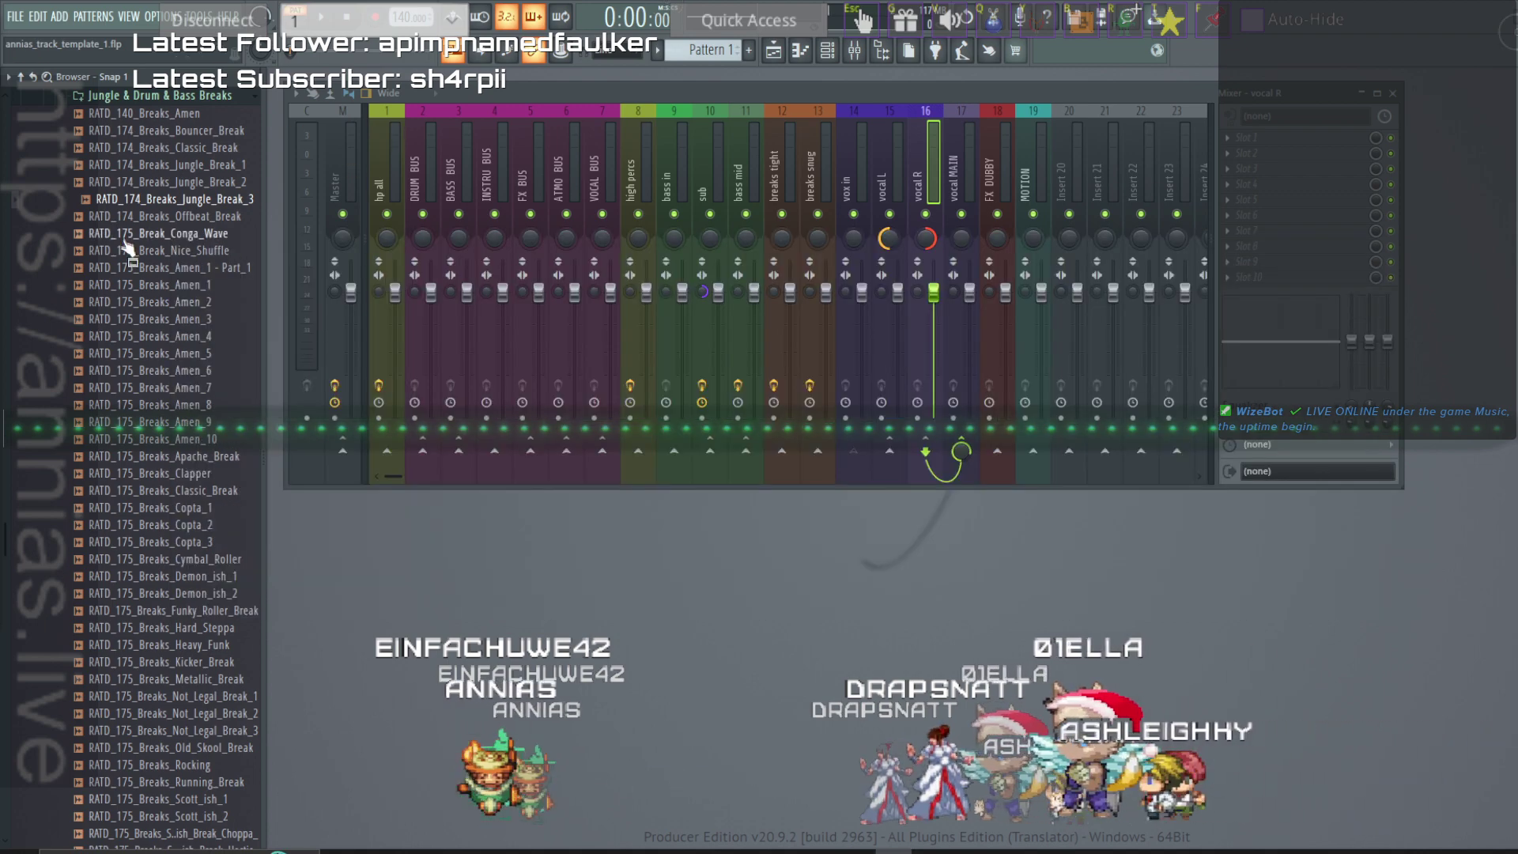
Audition the RATD_175 Nice_Shuffle, Amen_3, Amen_8, Copta_1 and Demon_ish_1 breaks, checking the system volume along the way.
left_click(127, 250)
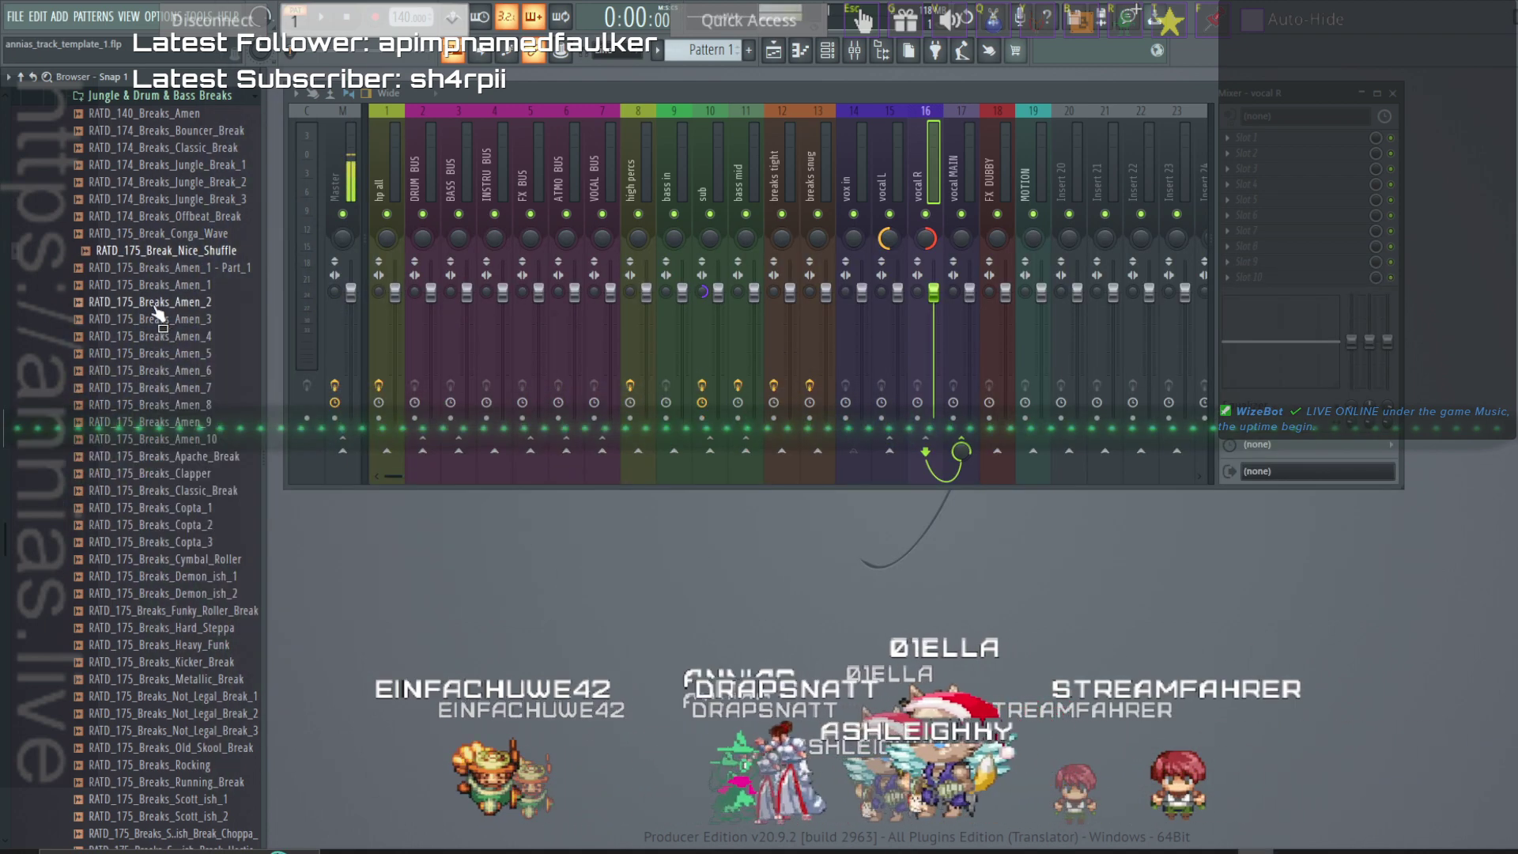
left_click(151, 370)
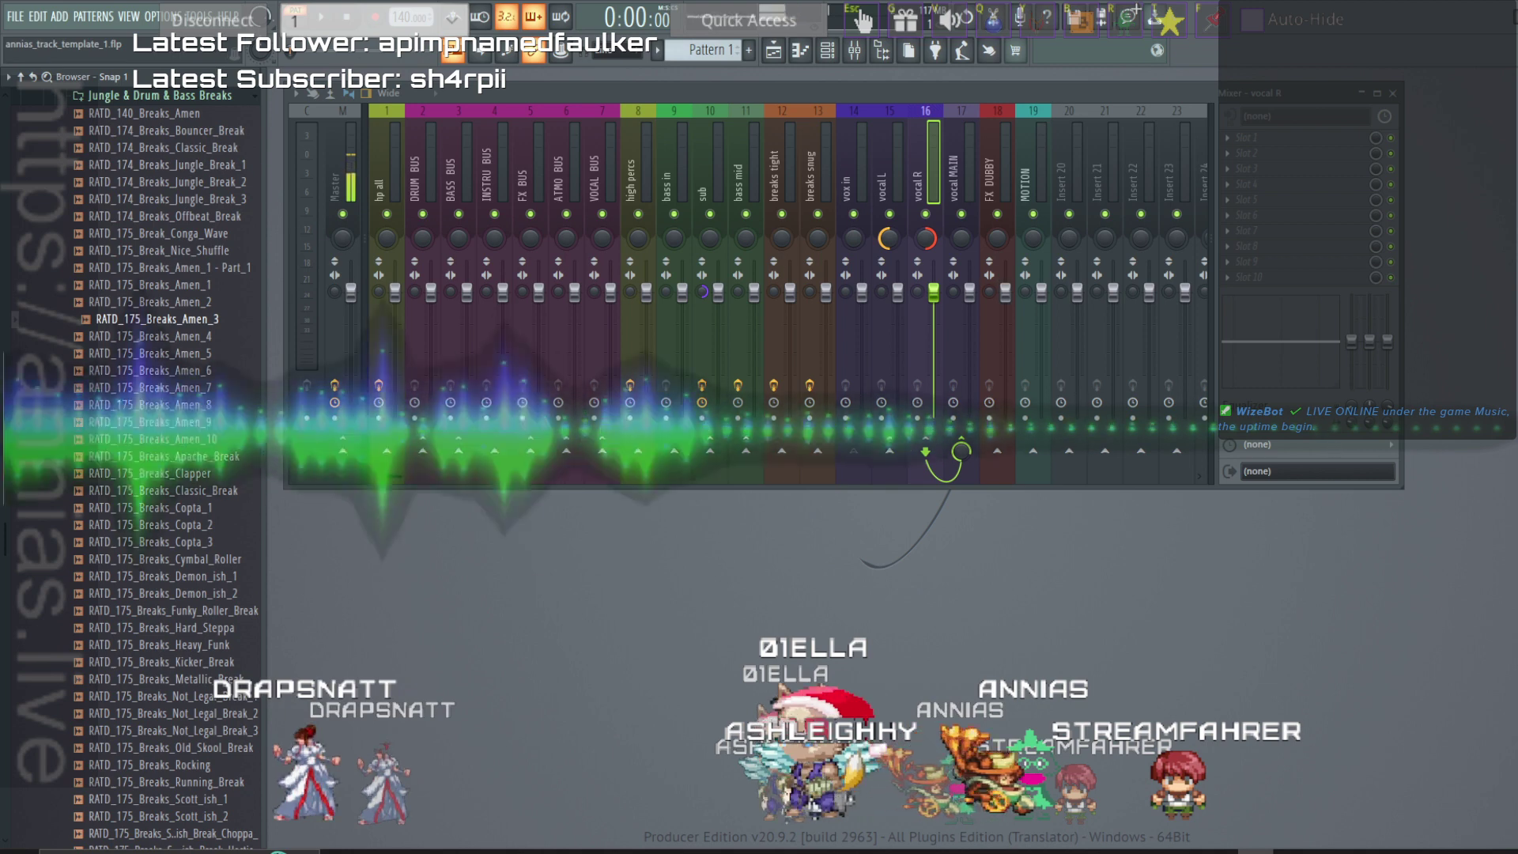
left_click(1461, 850)
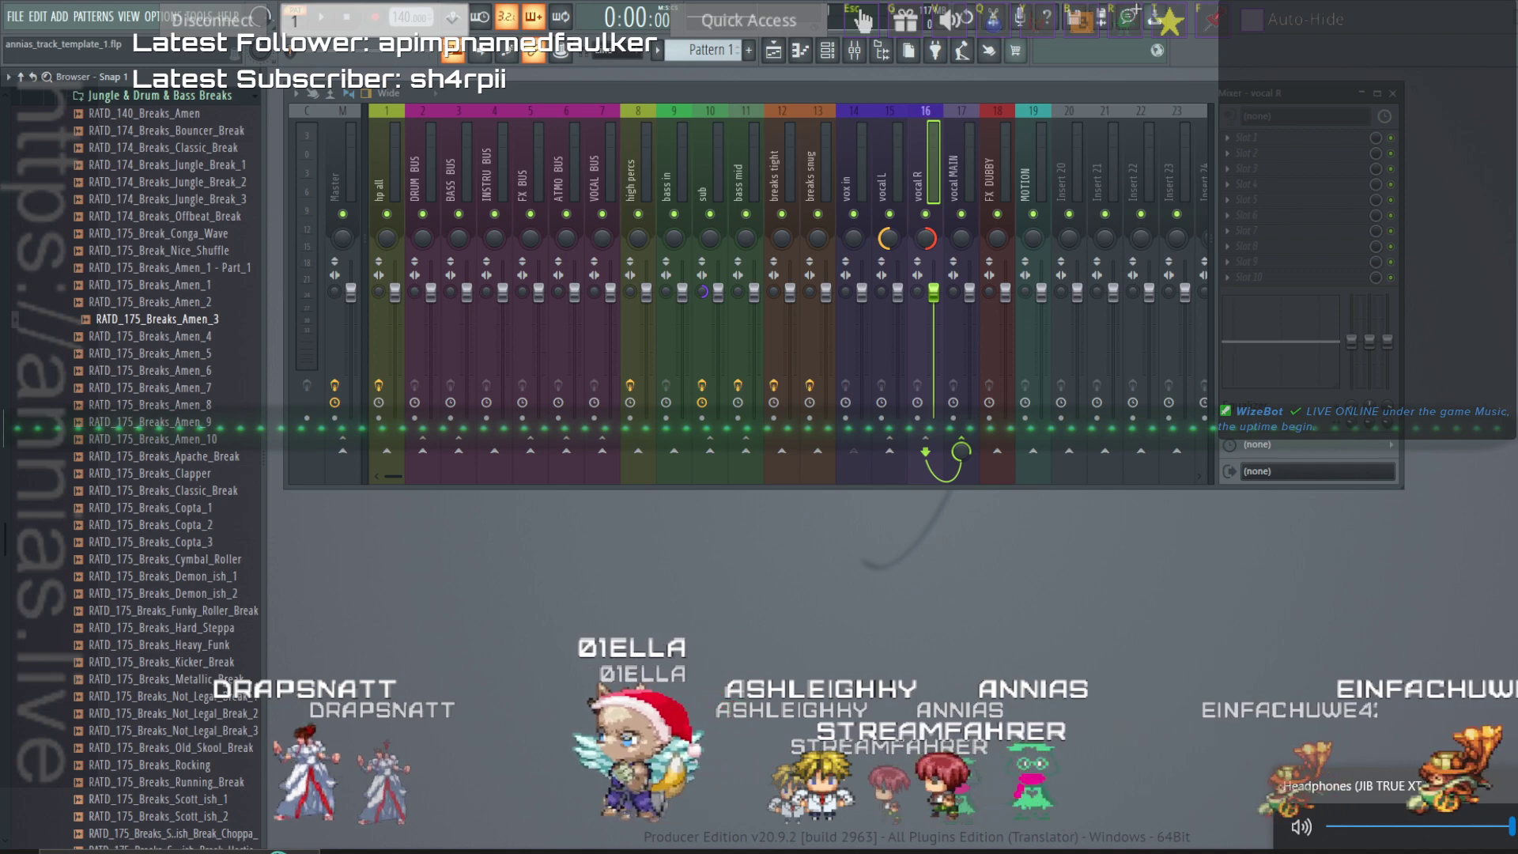
left_click(182, 403)
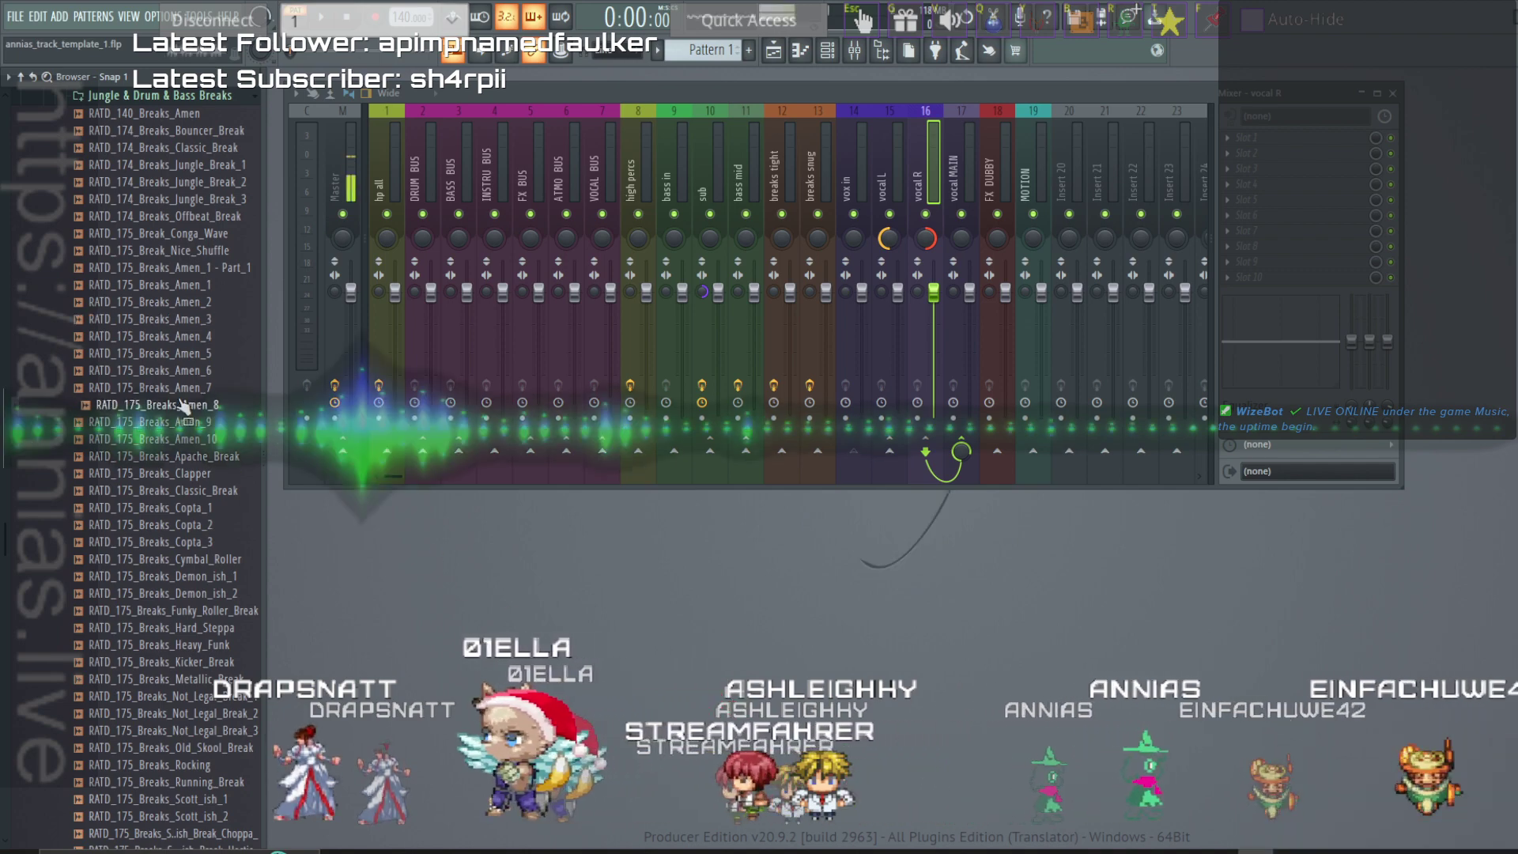
left_click(169, 509)
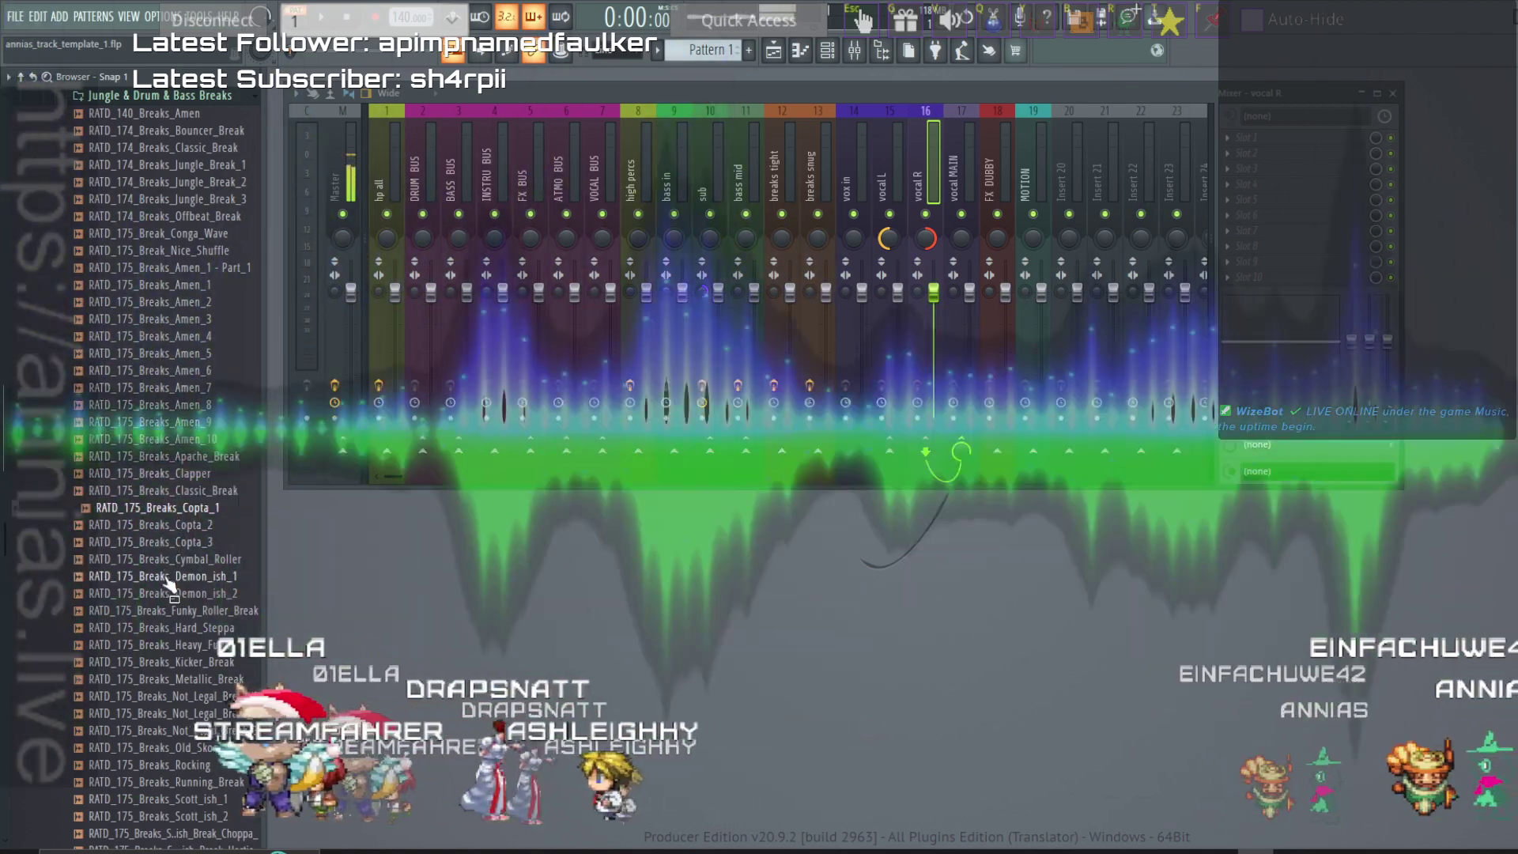
left_click(172, 611)
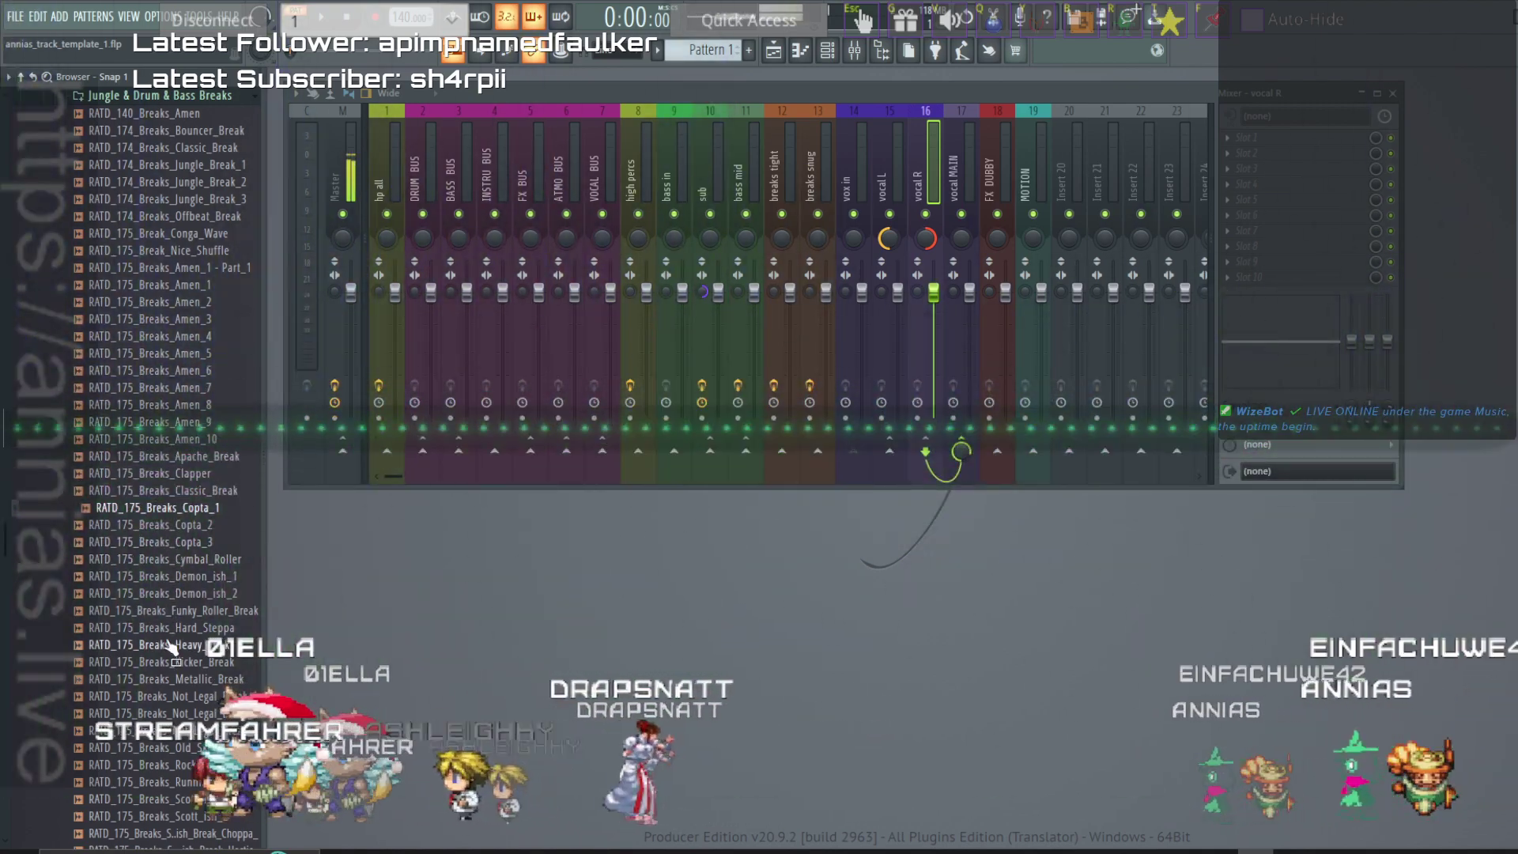
left_click(172, 577)
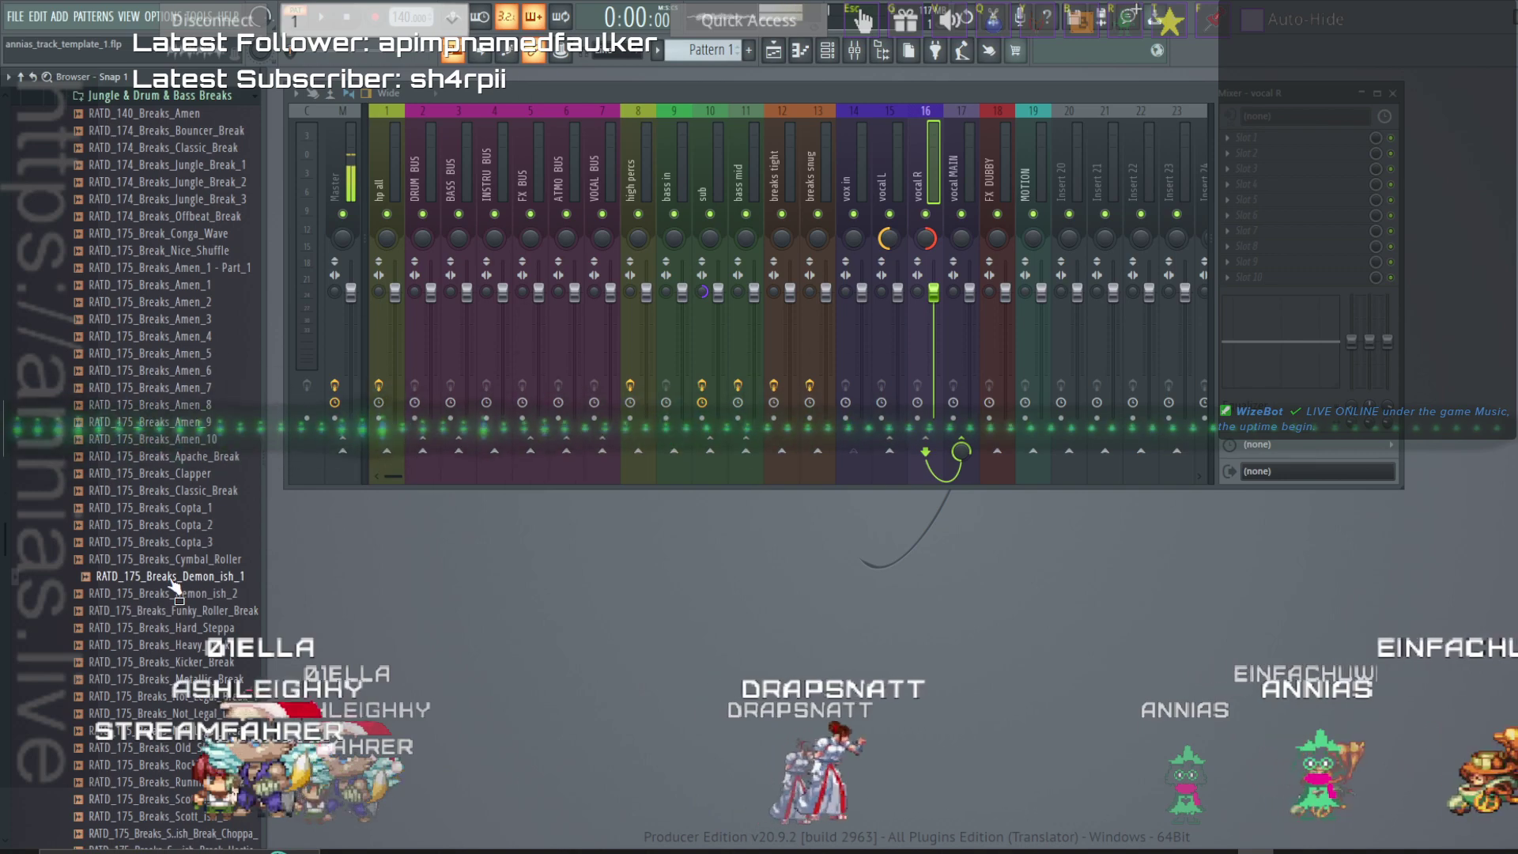
Select the Master mixer track and audition RATD_175_Breaks_Amen_5.
left_click(346, 189)
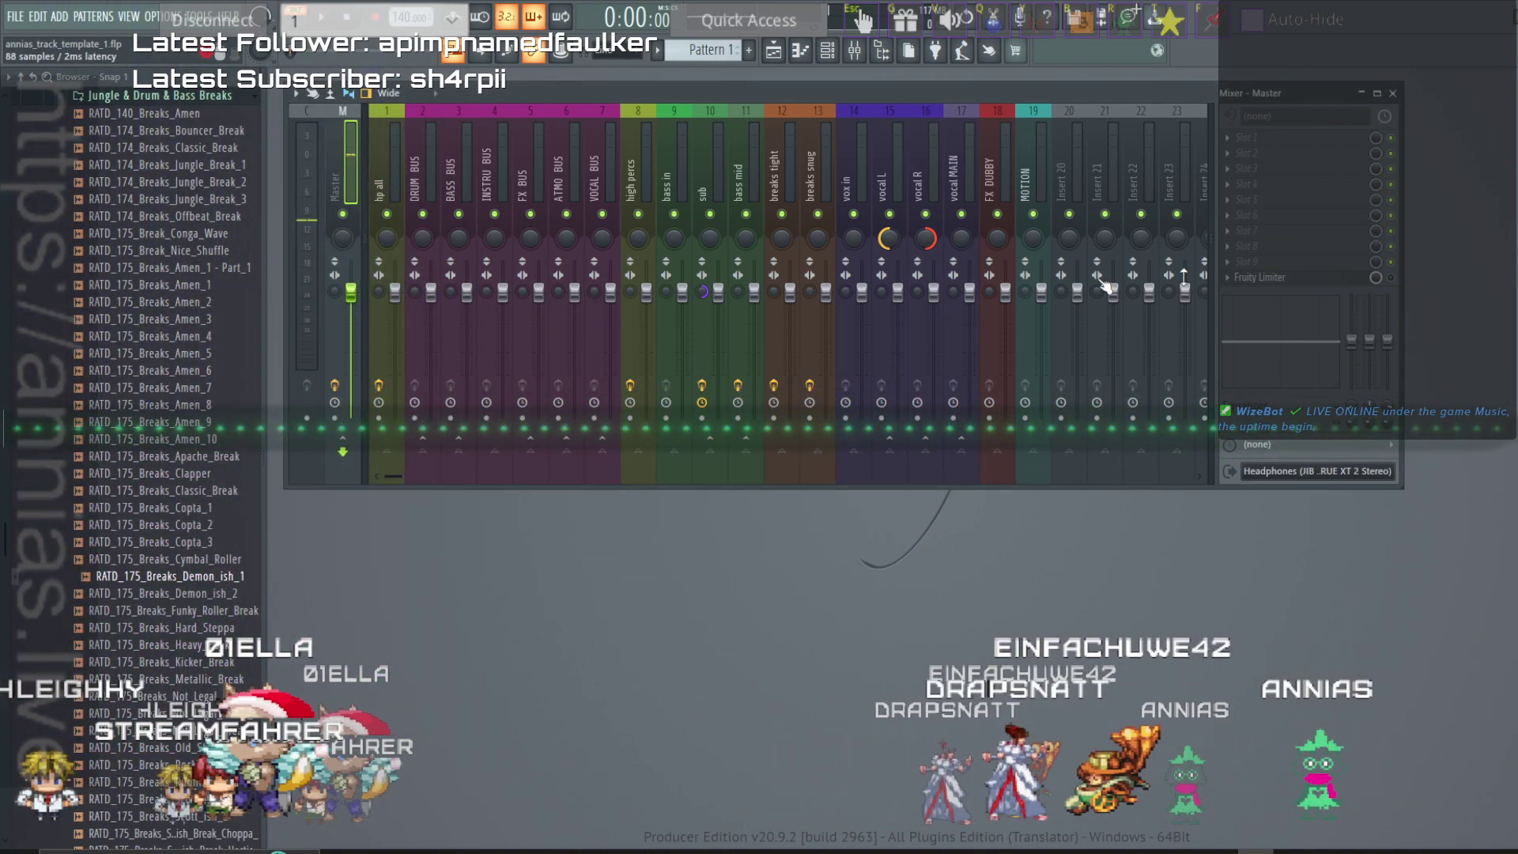
left_click(159, 353)
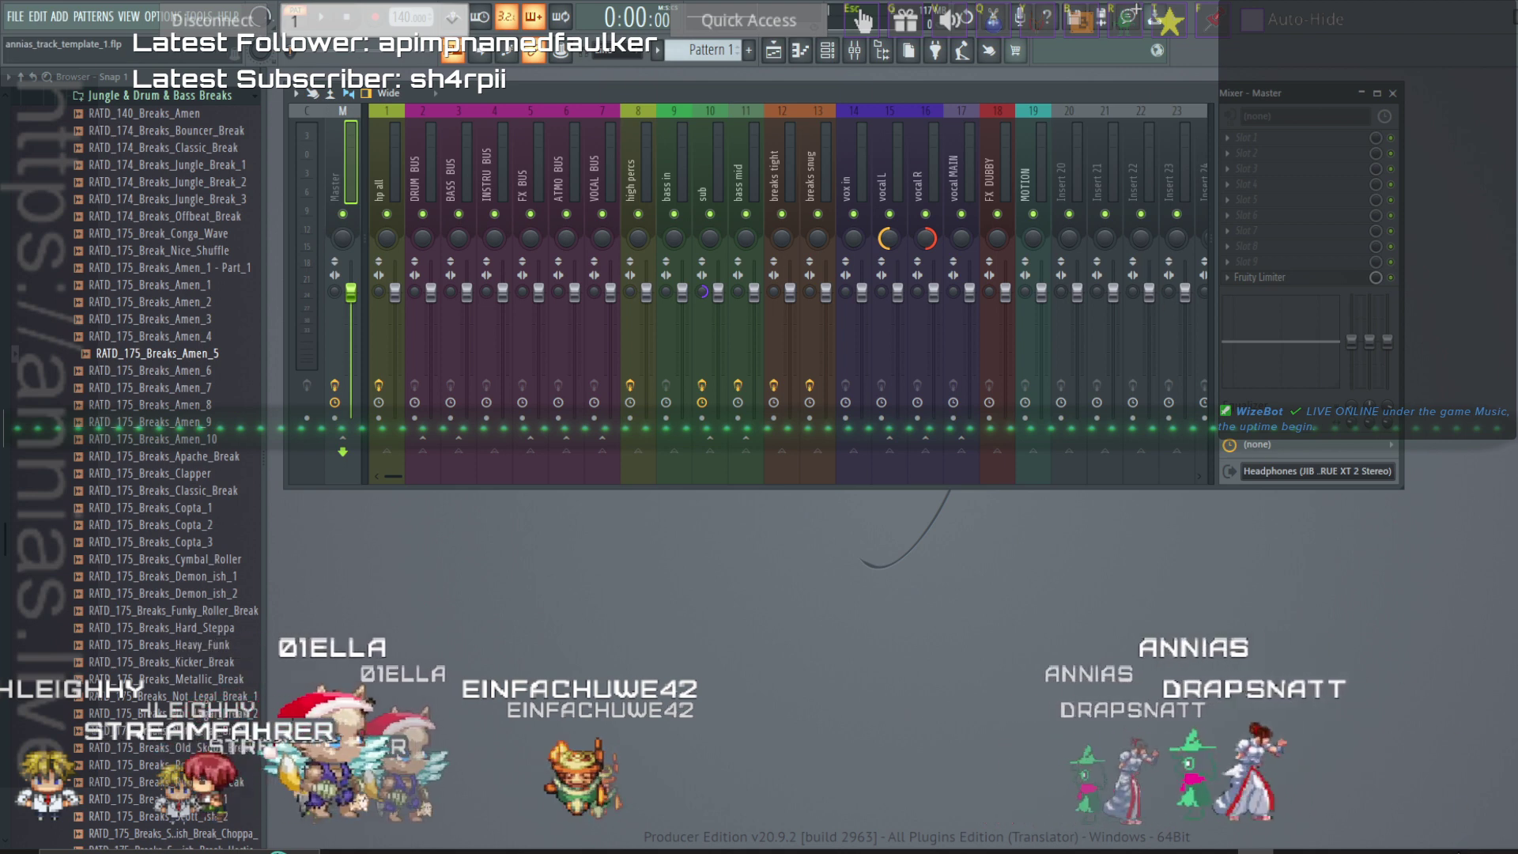
Open the system volume mixer, look through the application volume levels and close it.
right_click(1459, 852)
left_click(1450, 763)
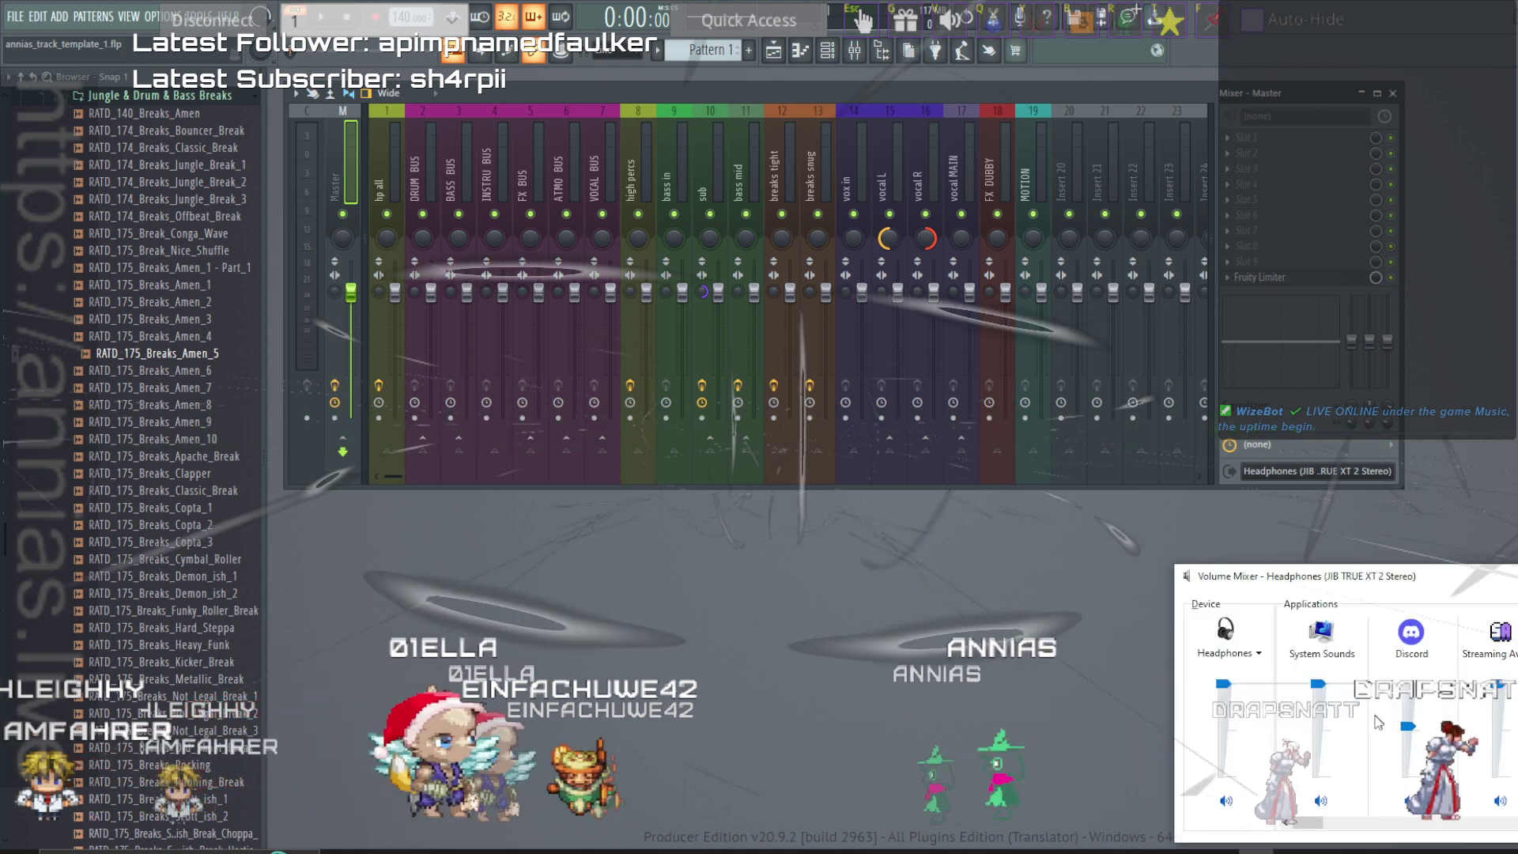
left_click_drag(1306, 822, 1517, 823)
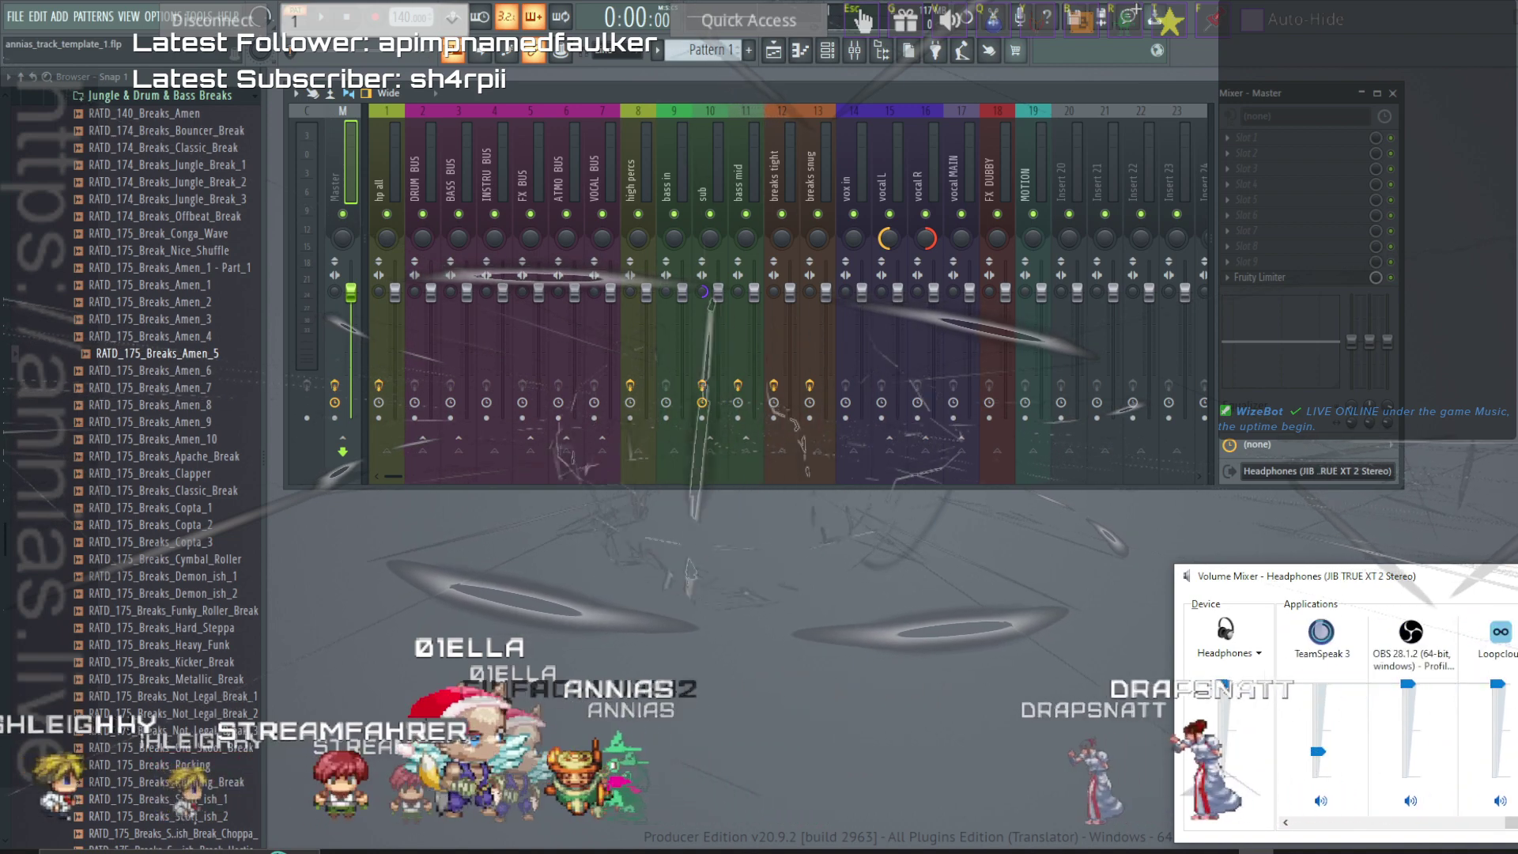
left_click(1305, 545)
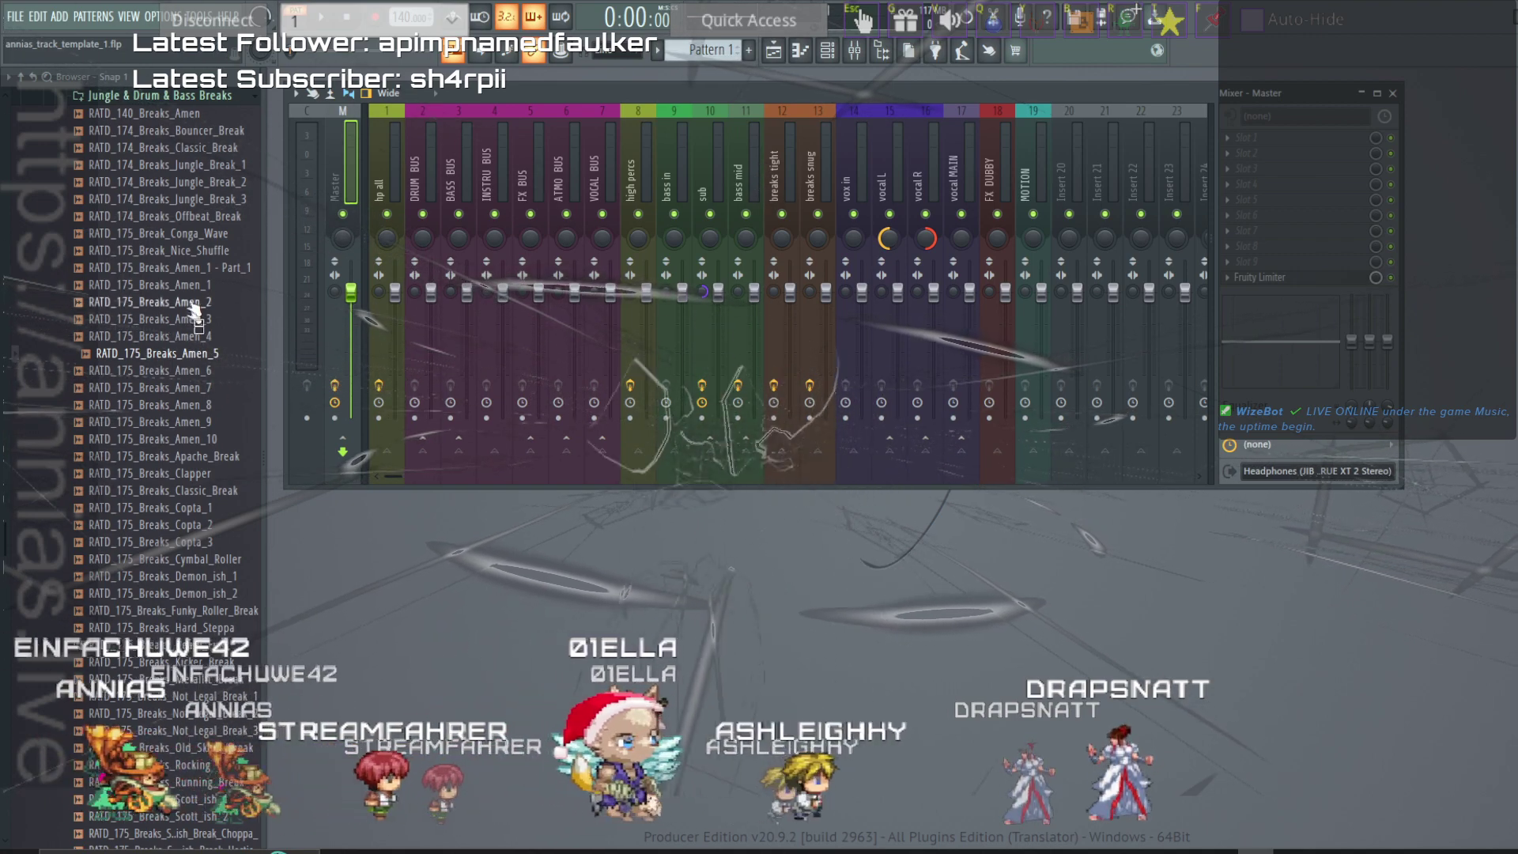
Audition the RATD_175_Breaks_Amen_1, RATD_140_Breaks_Amen and RATD_175_Breaks_Clapper loops.
left_click(189, 285)
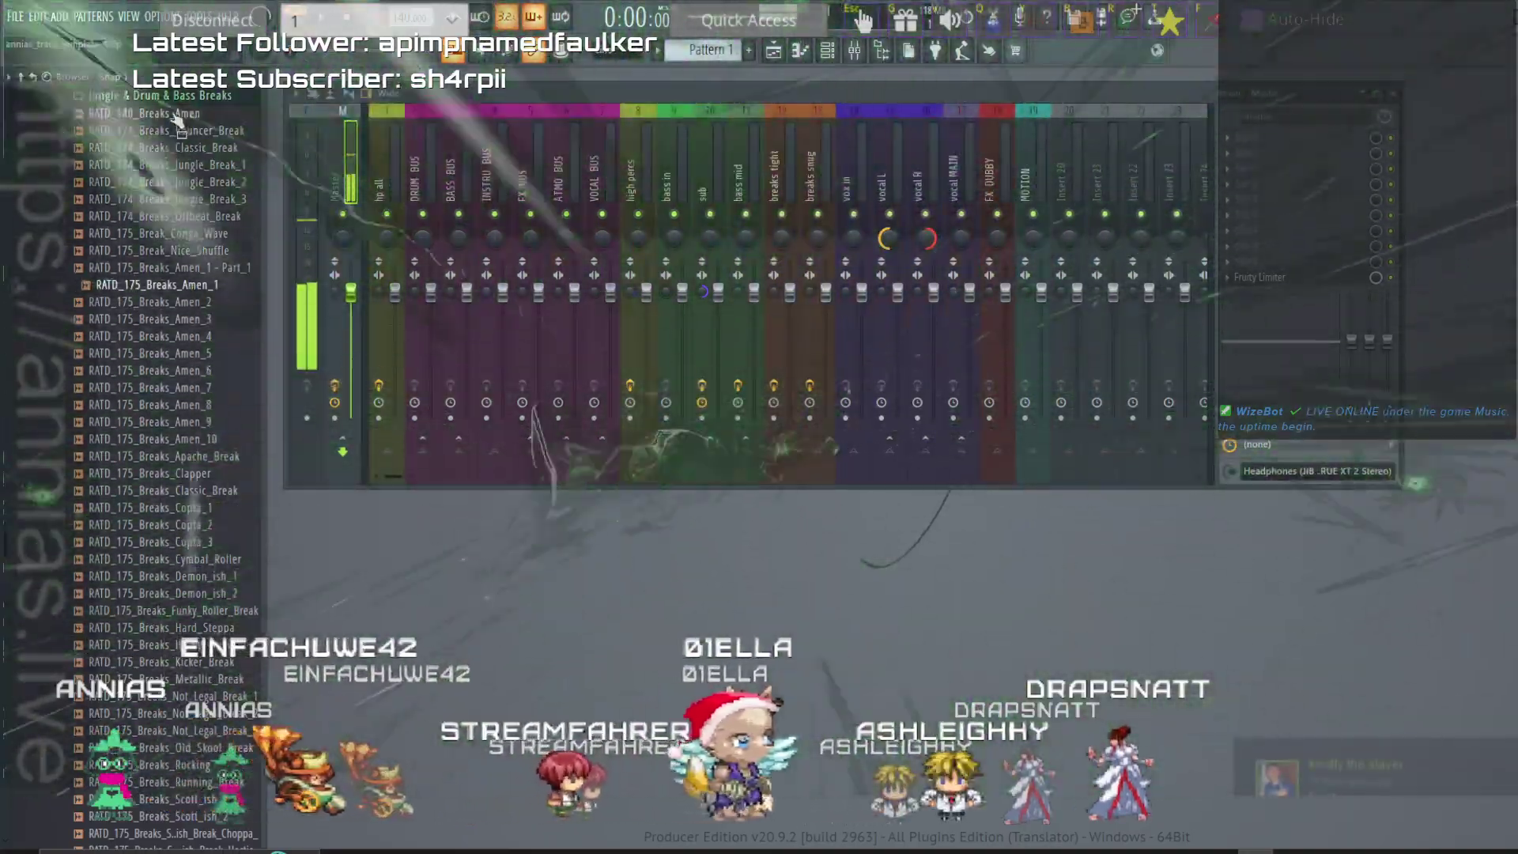
left_click(176, 117)
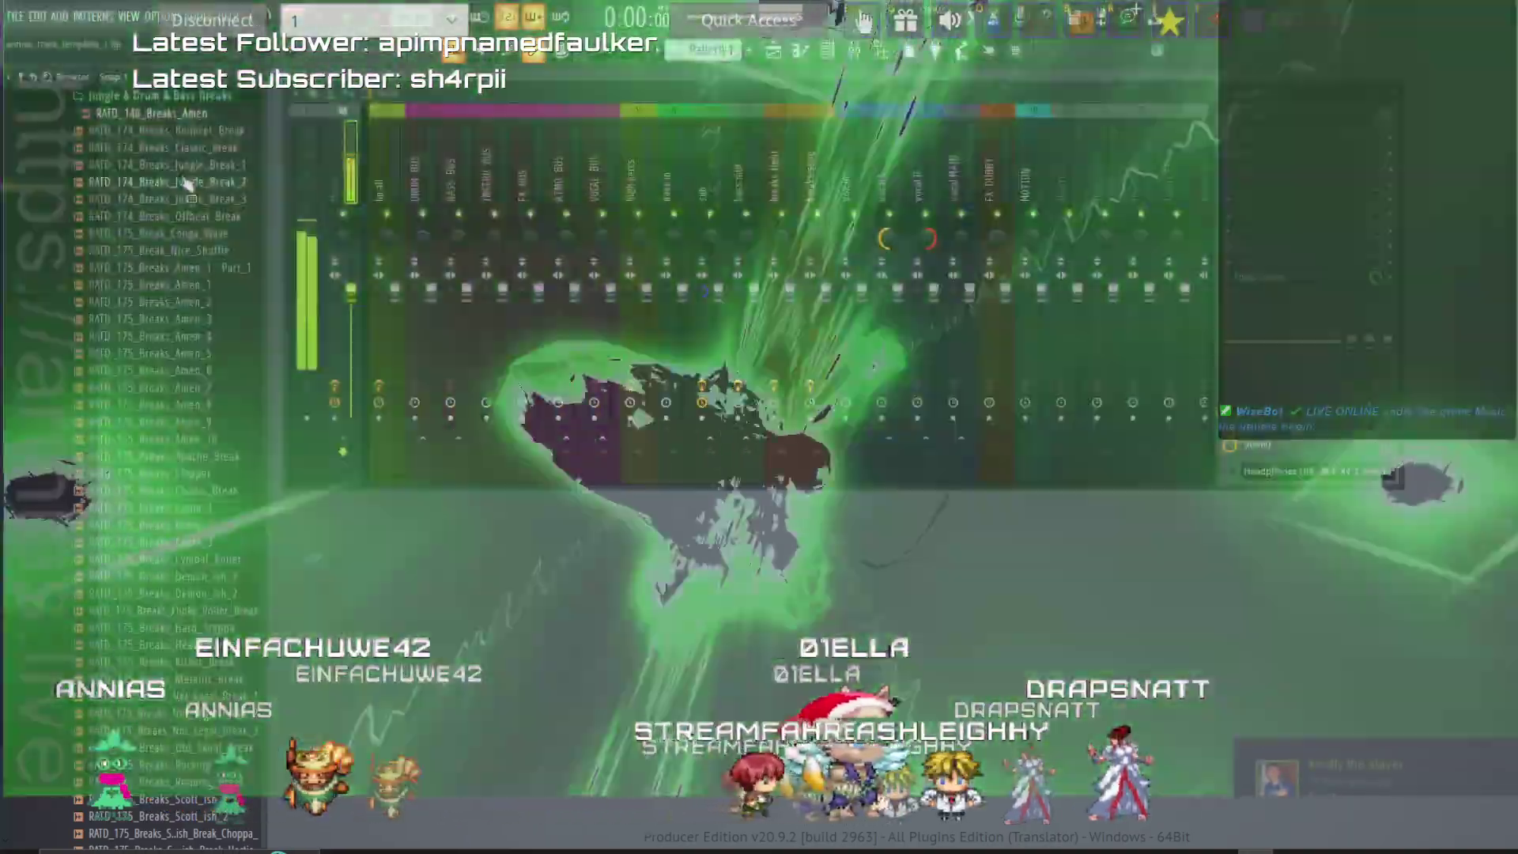
left_click(207, 474)
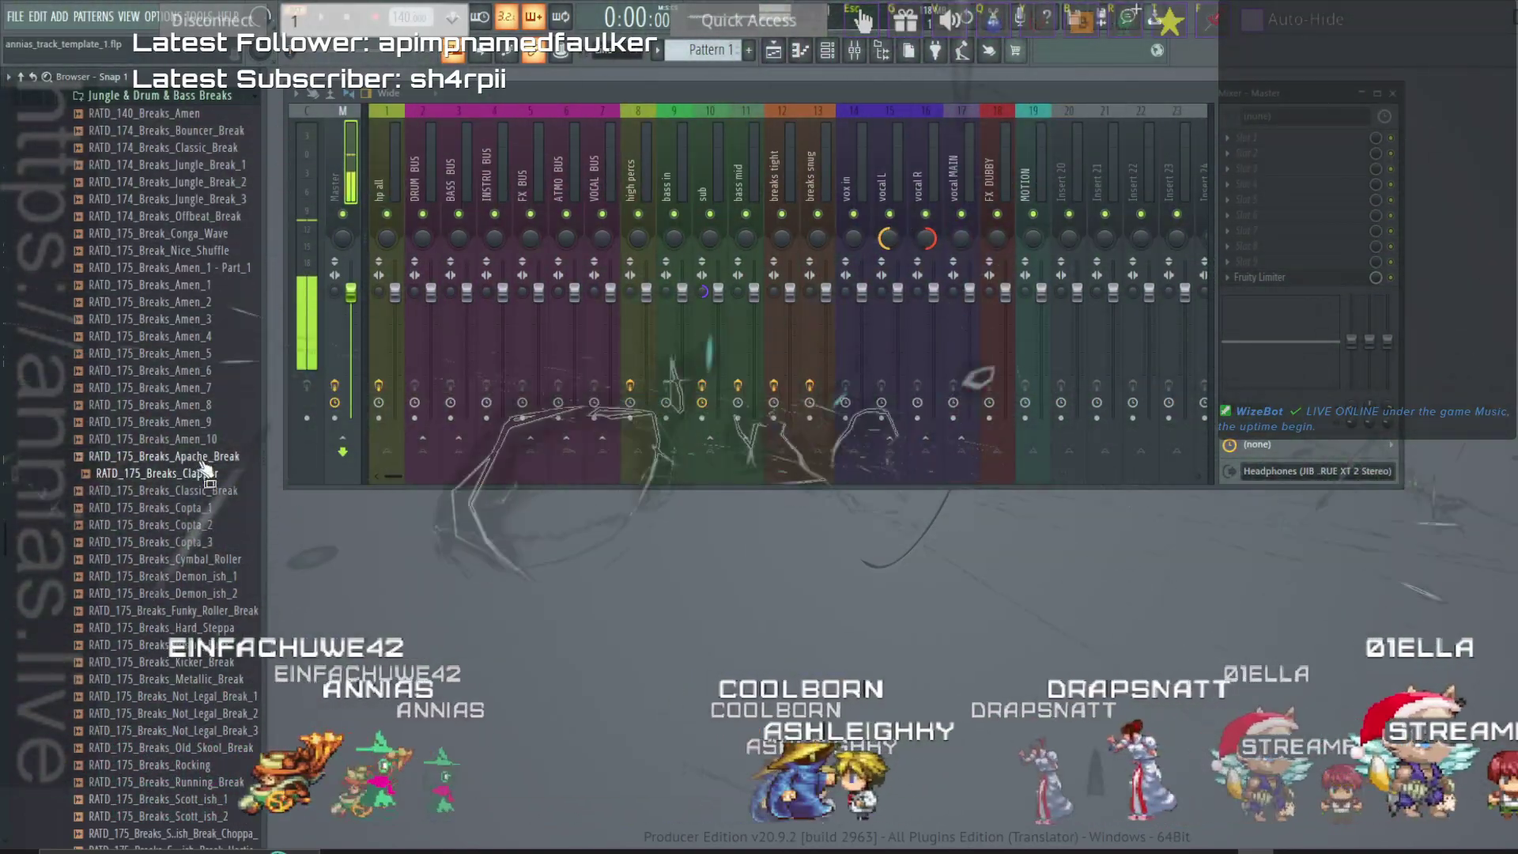
Bring up the Playlist and set the project tempo to 175 BPM.
left_click(800, 53)
left_click(794, 52)
left_click(774, 52)
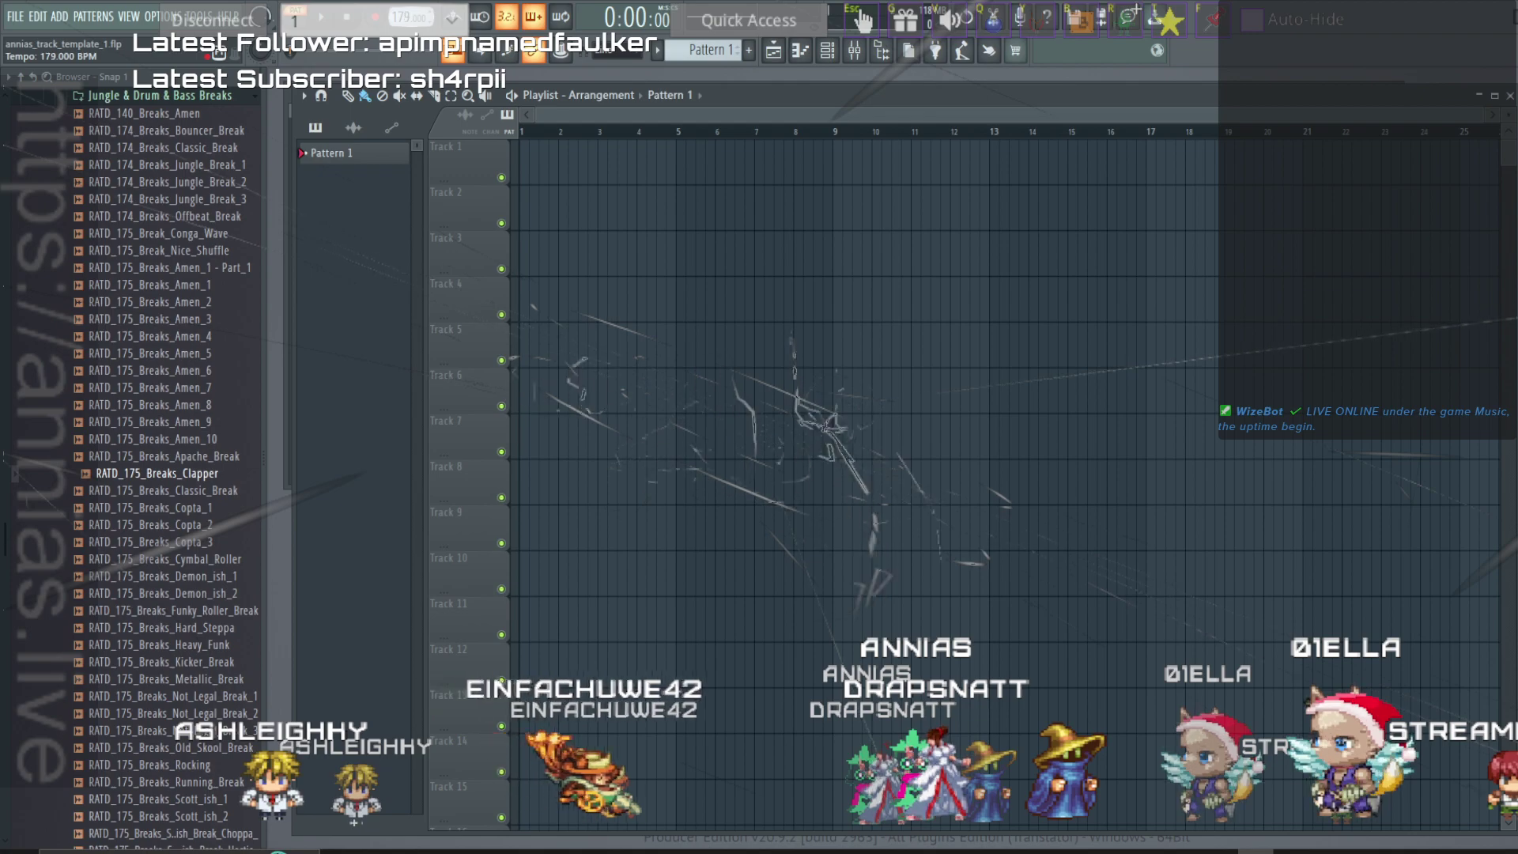
left_click_drag(402, 18, 402, 31)
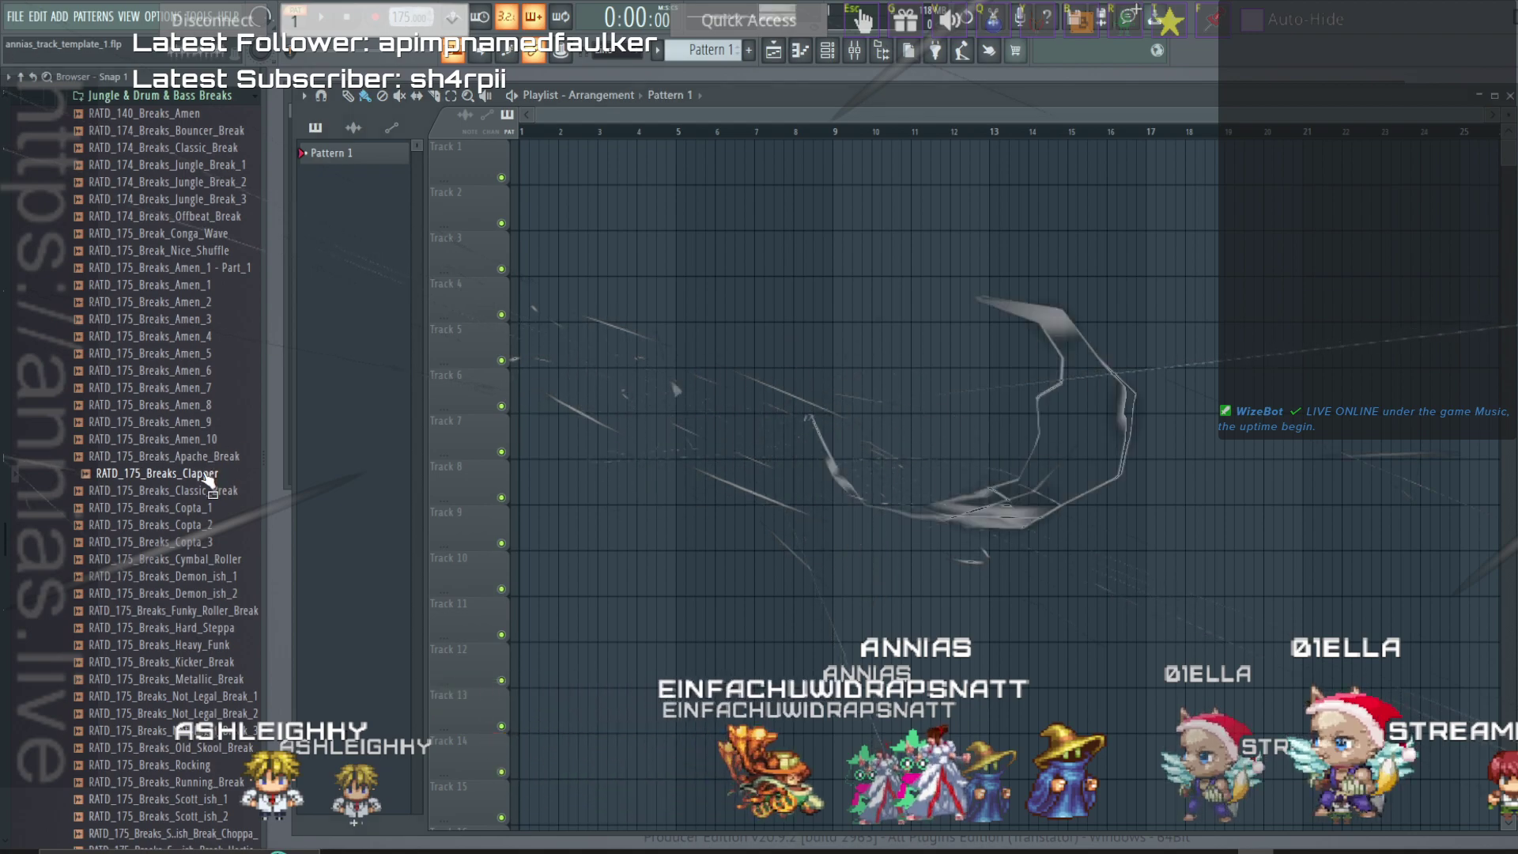
Place the RATD_175_Breaks_Clapper loop at bar 1 of Playlist Track 1 and play its start.
left_click_drag(204, 474, 583, 150)
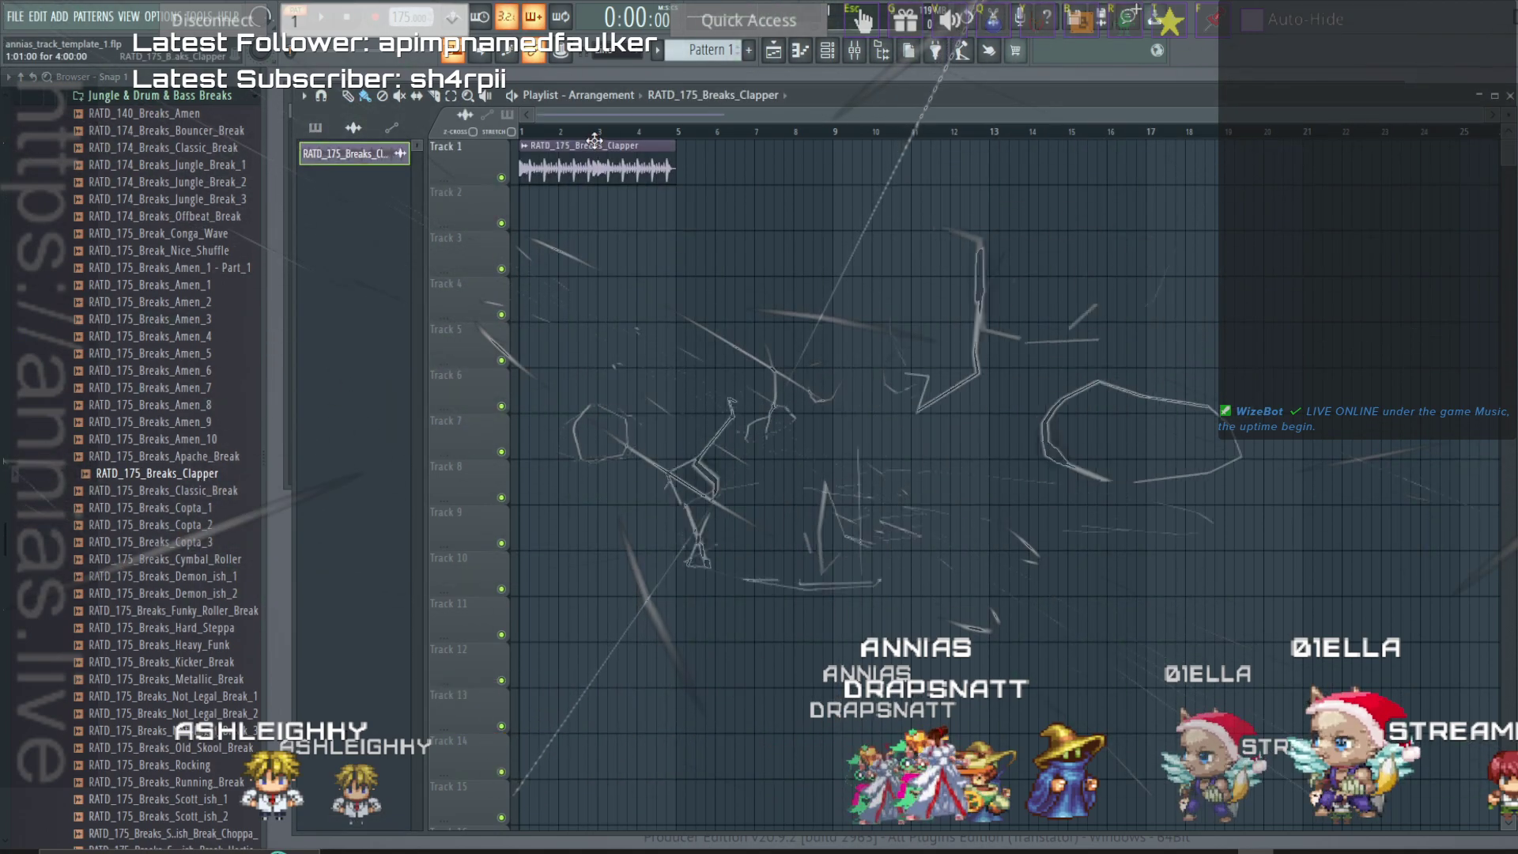
key("space")
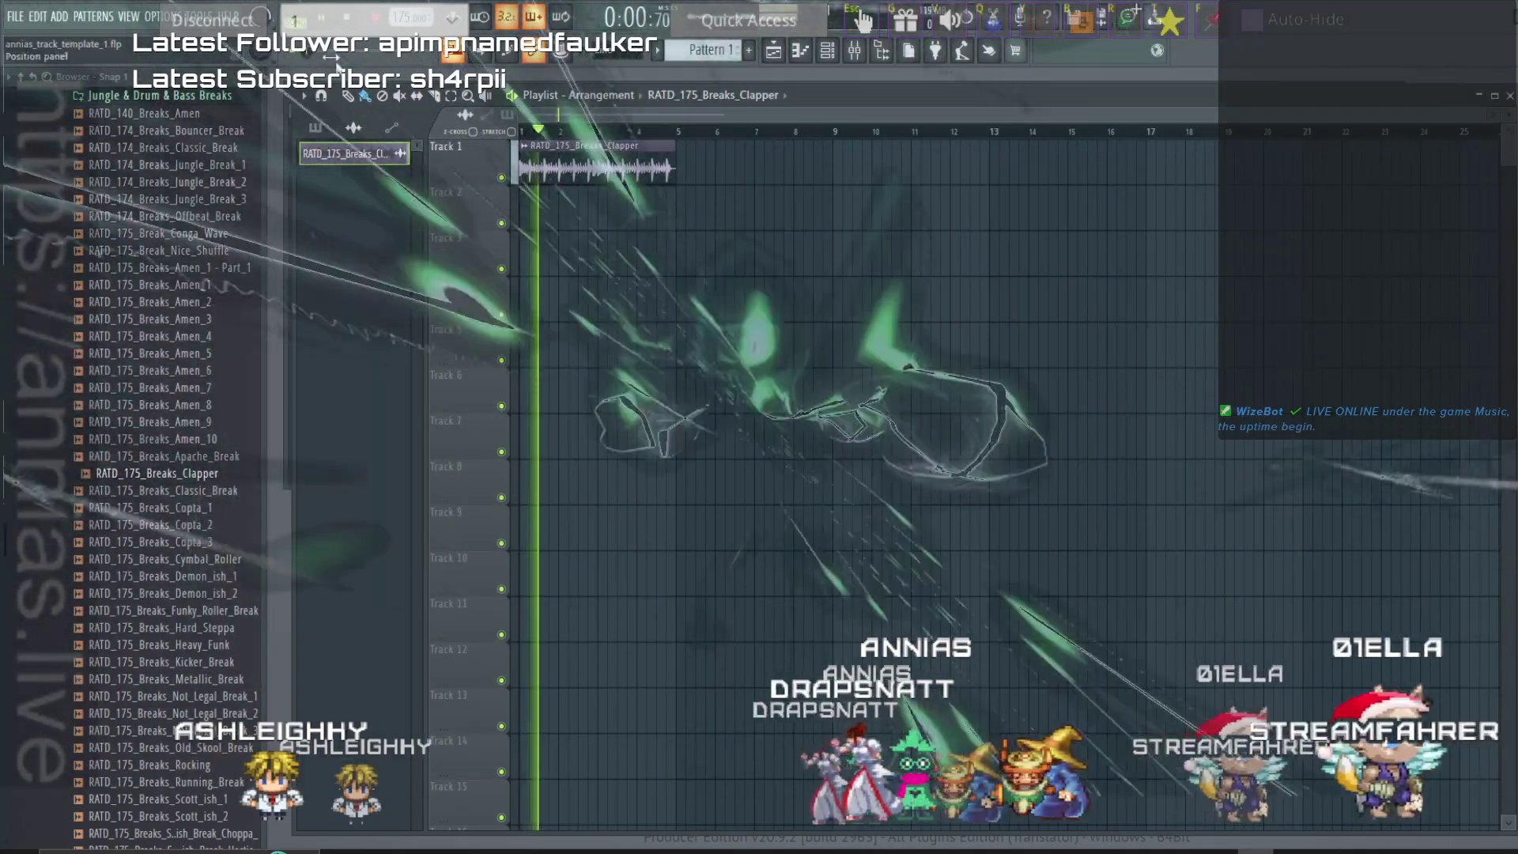
key("space")
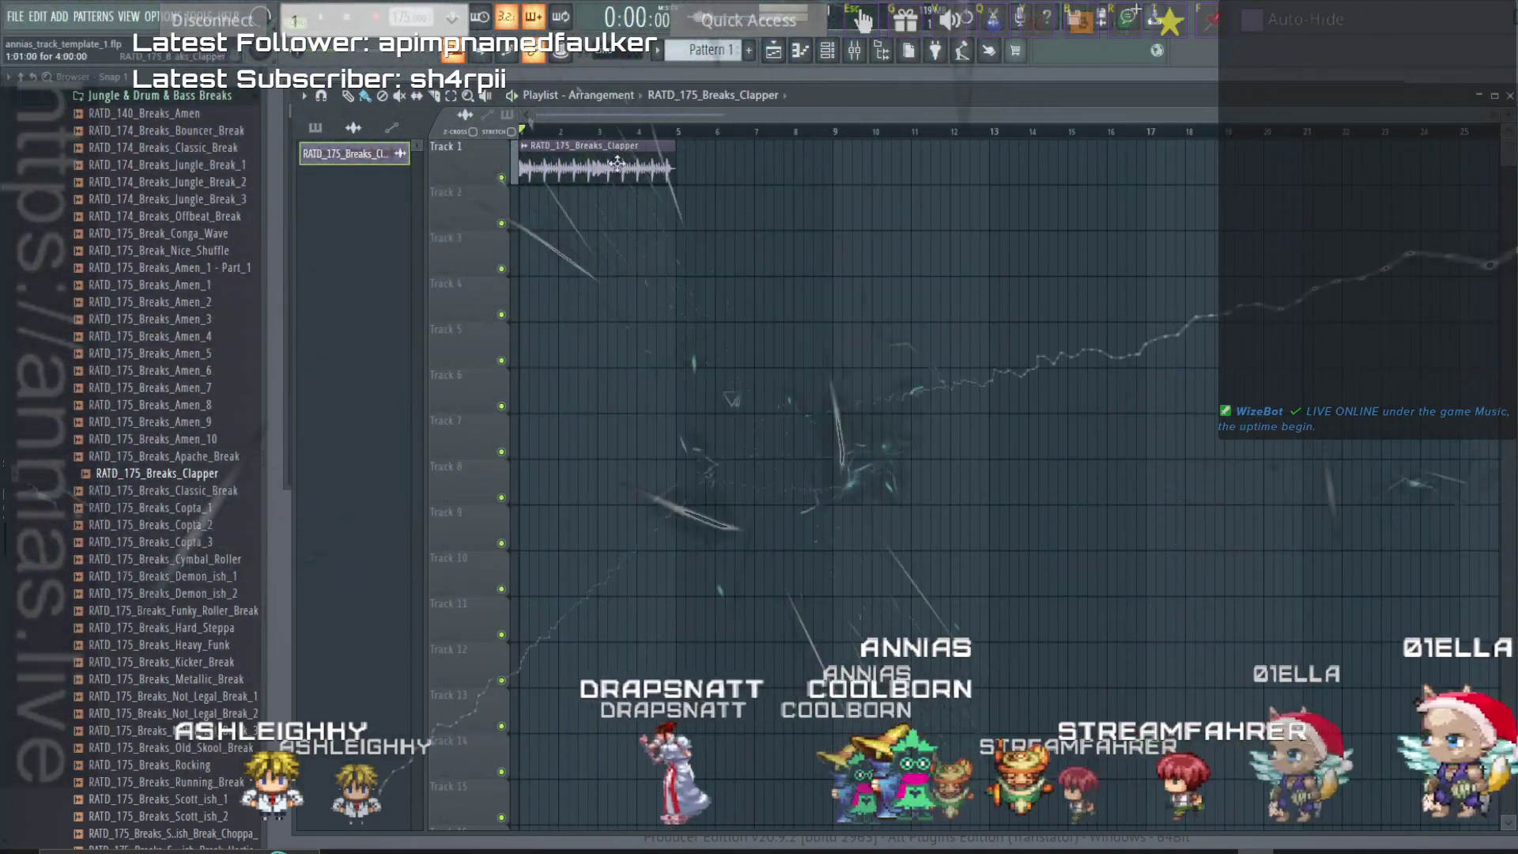
Trim the Clapper break on Track 1 into six-step slices from bar 2, repeat them up to bar 5 and play the result.
scroll(567, 192, "up", 3)
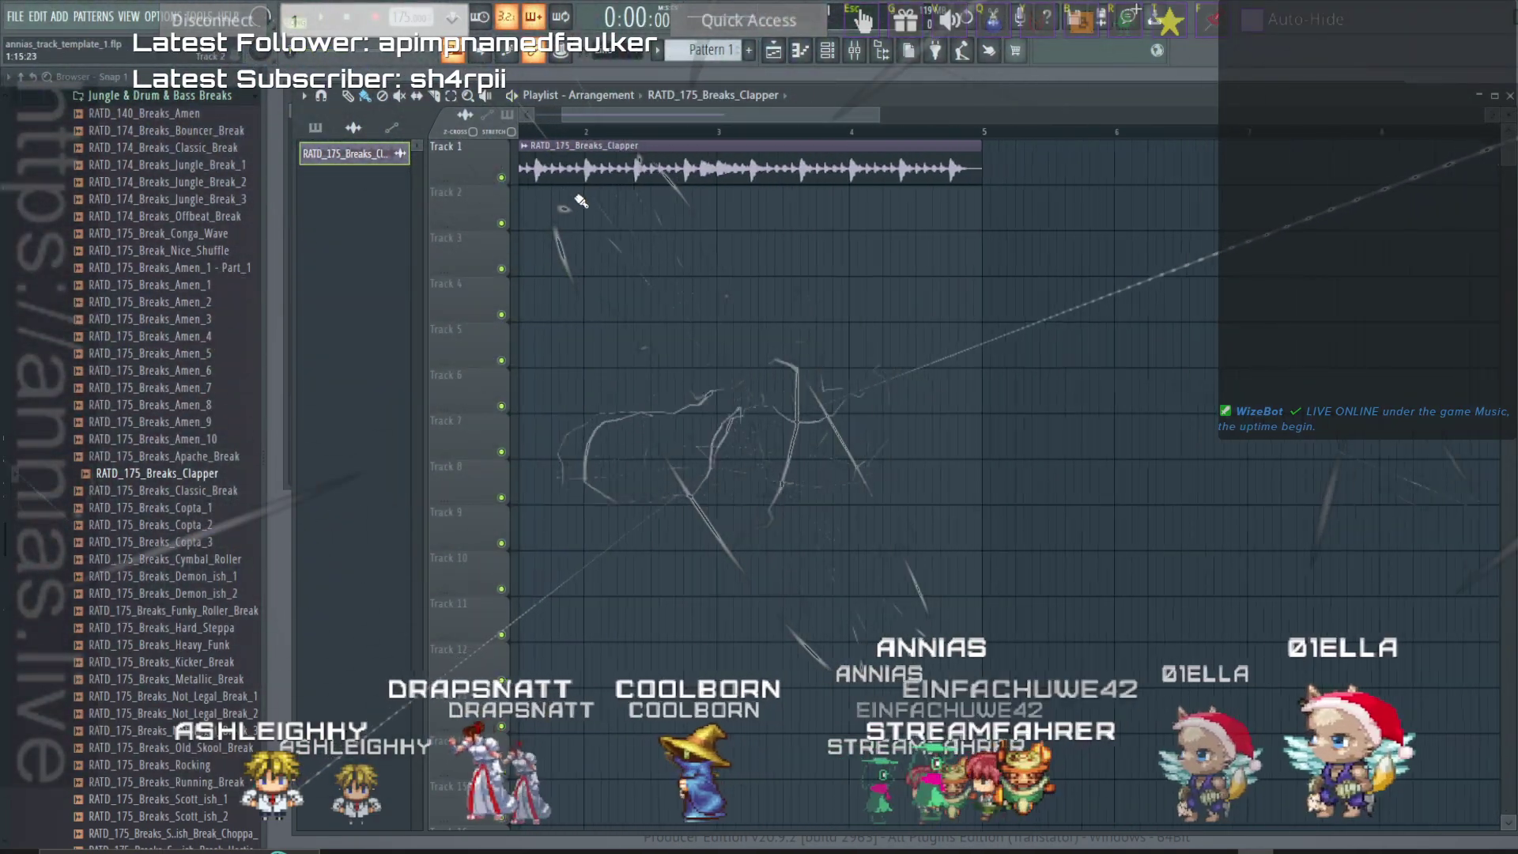
scroll(582, 202, "up", 2)
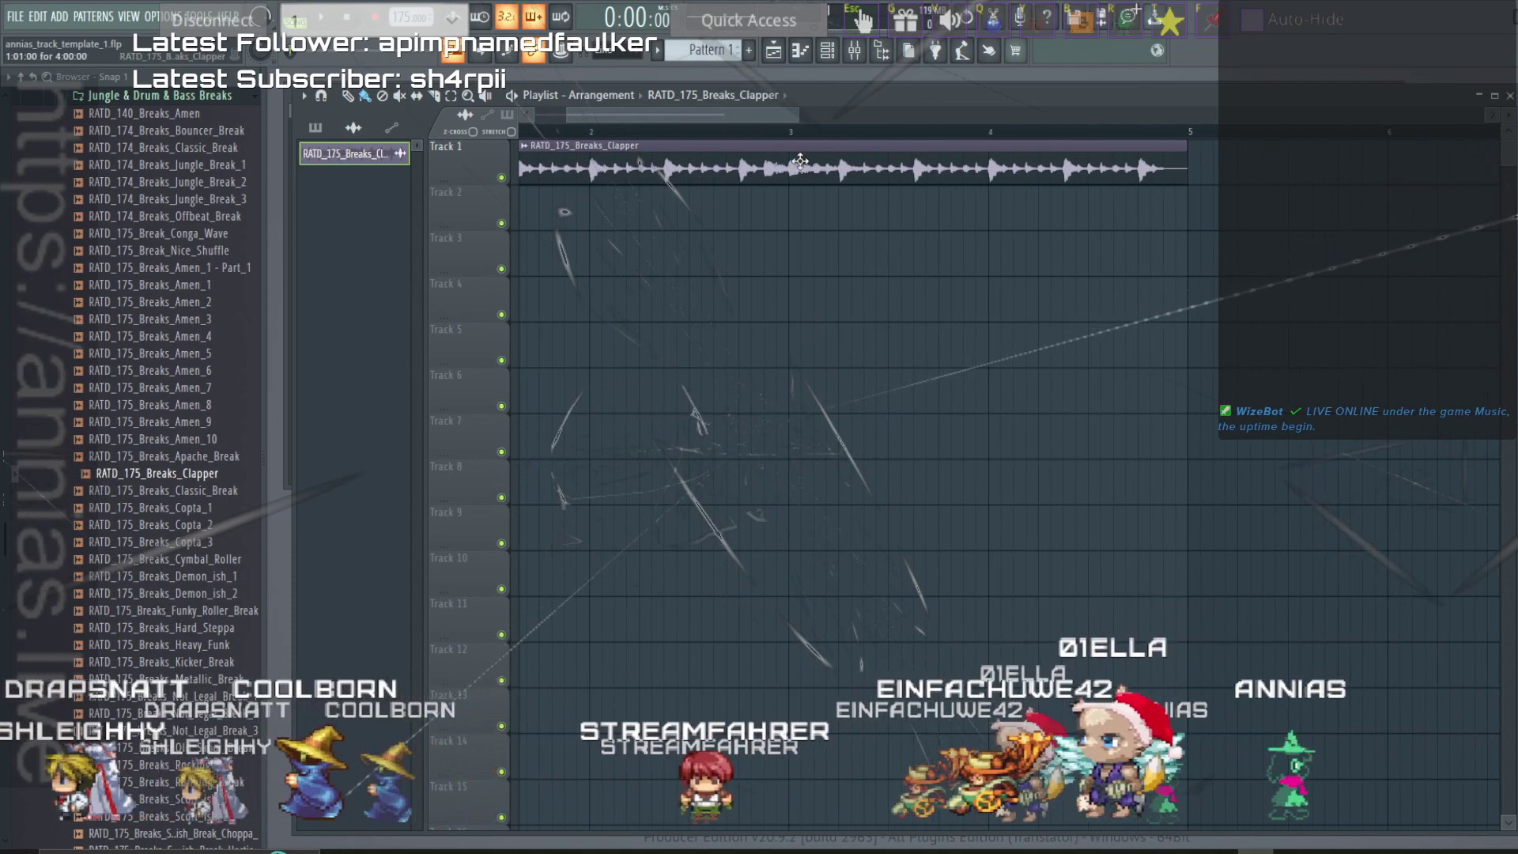
left_click(595, 132)
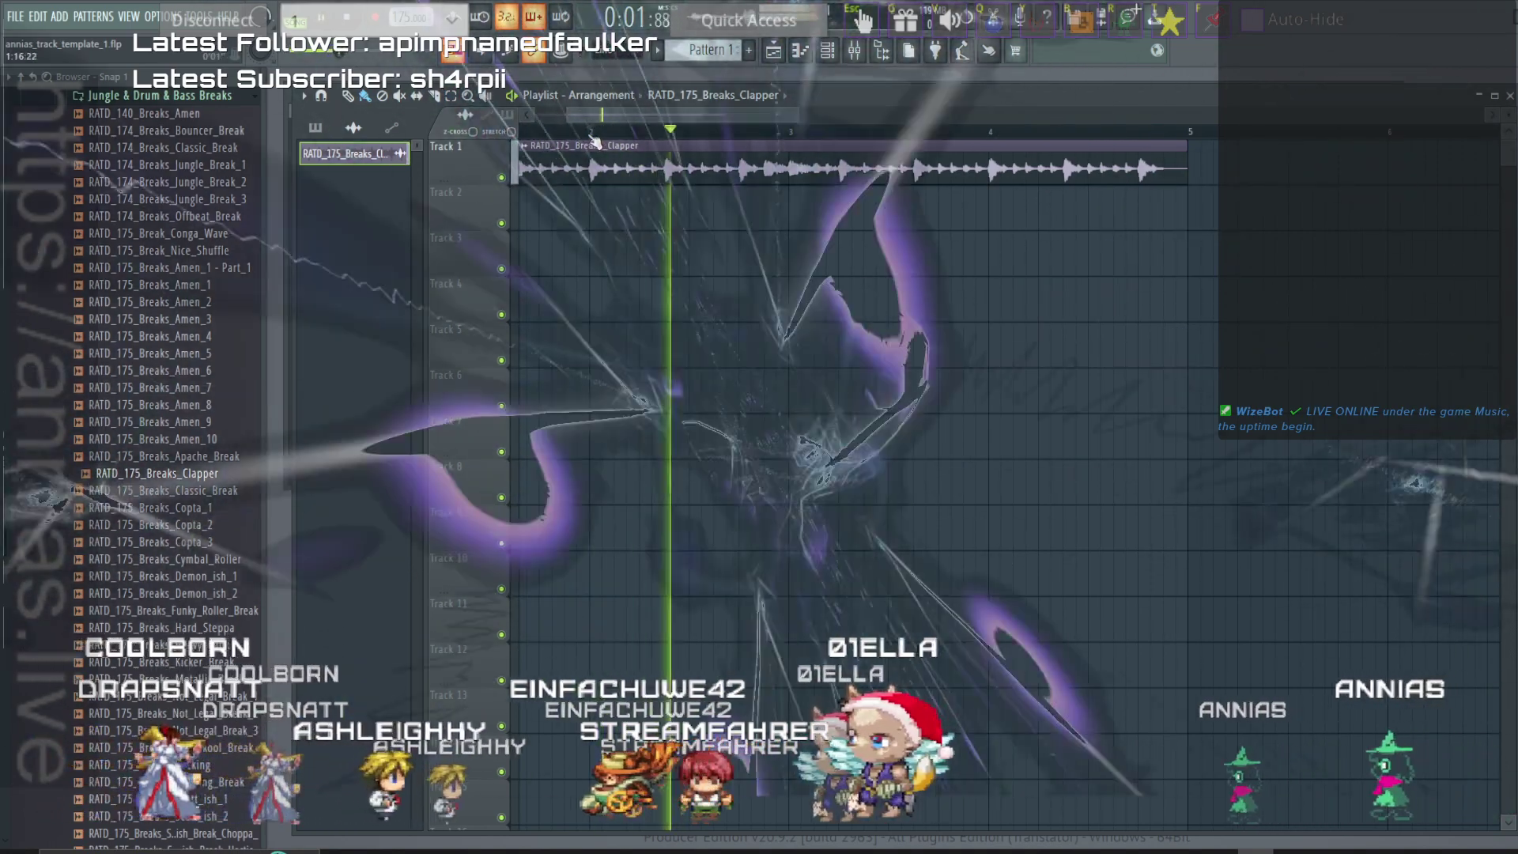
key("space")
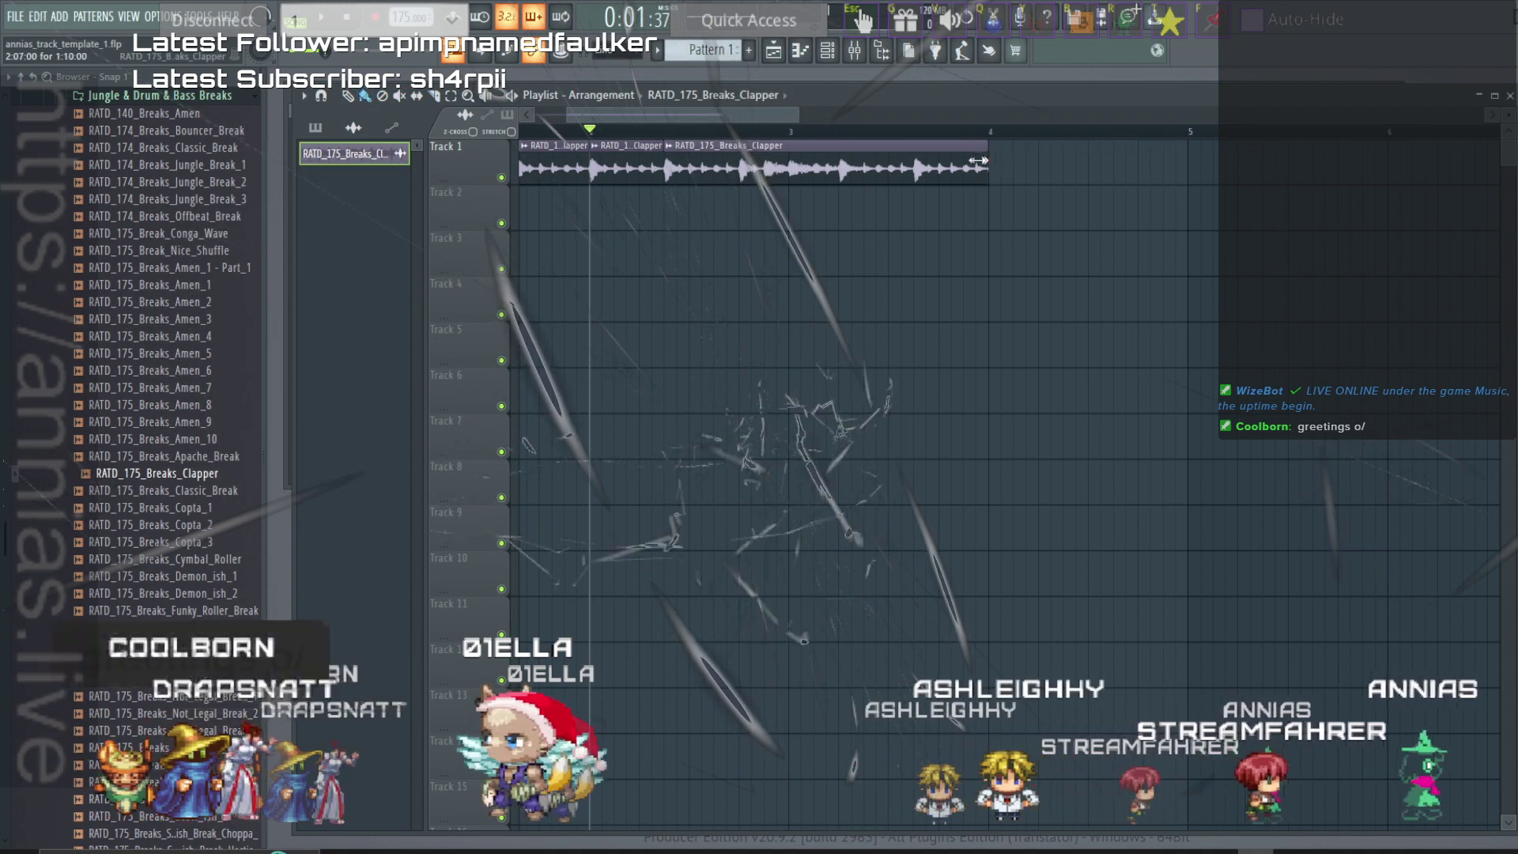
left_click_drag(848, 152, 736, 160)
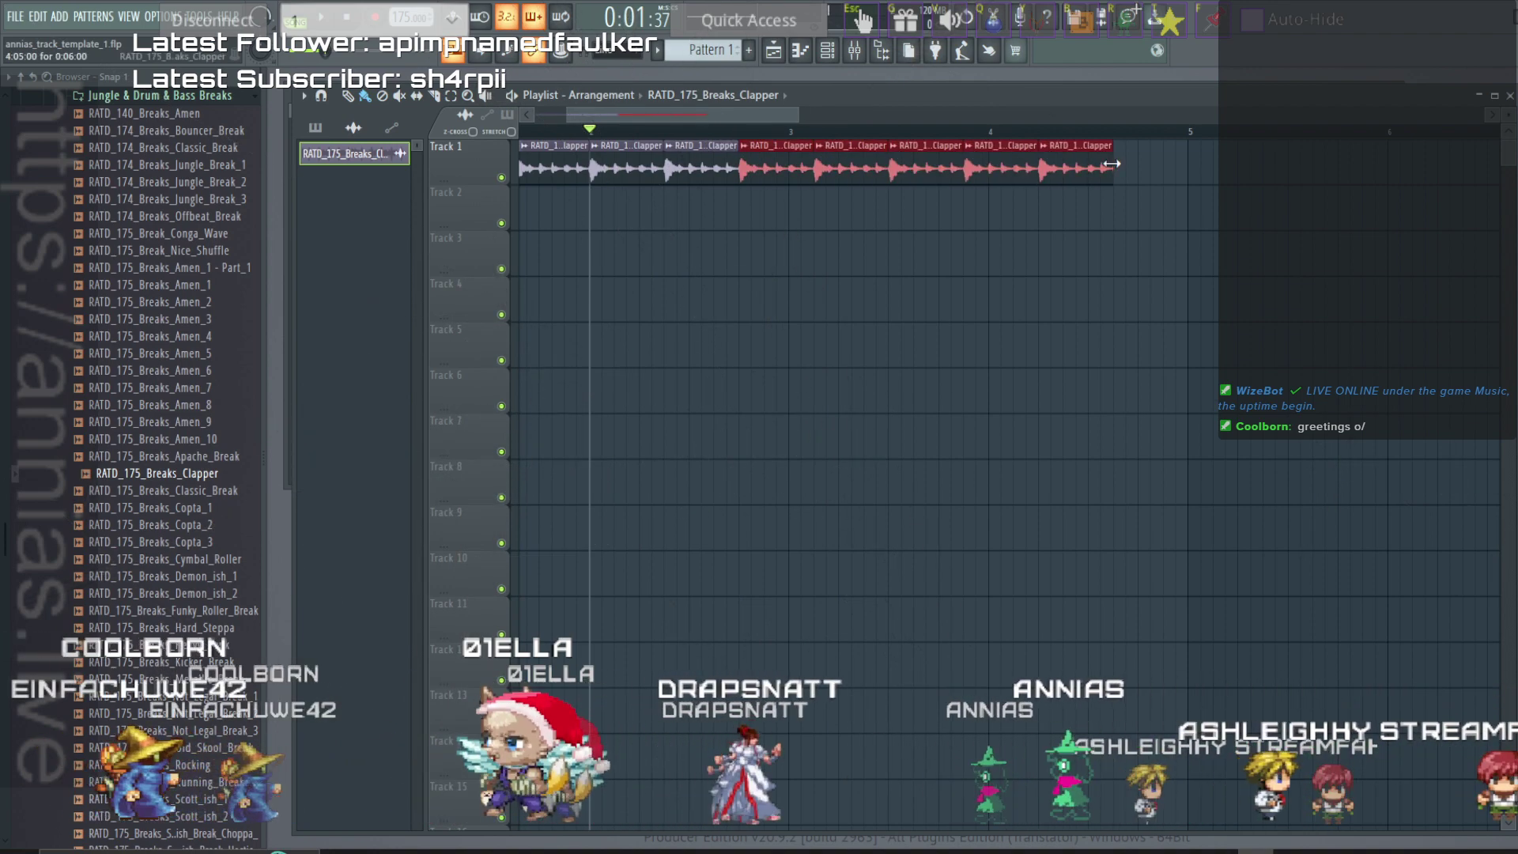
left_click(1115, 158)
key("space")
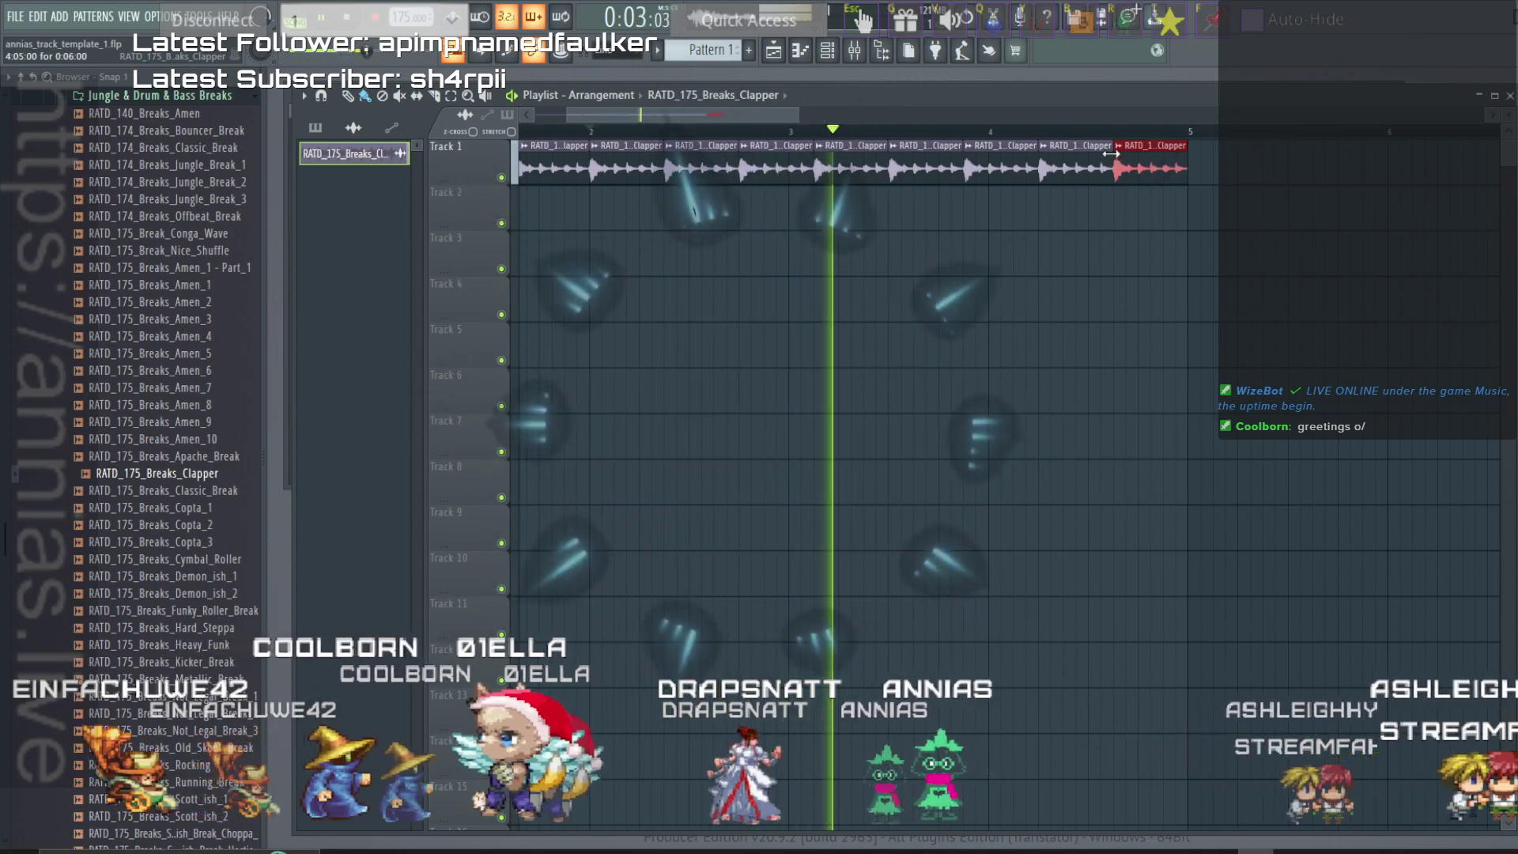
scroll(1018, 221, "down", 3)
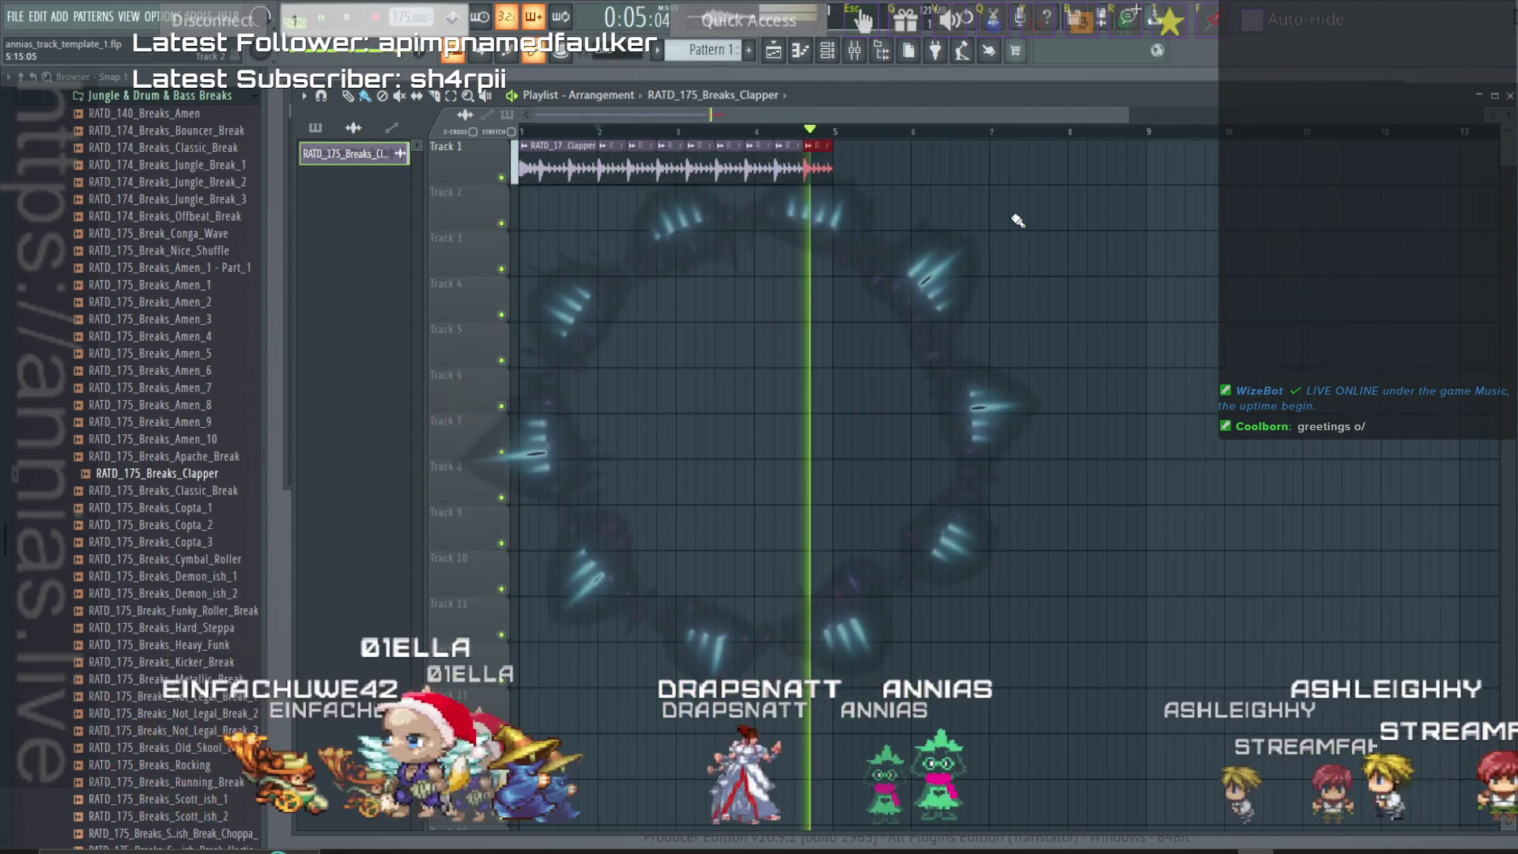
key("space")
Select all Clapper clips on Track 1 and duplicate them twice so the pattern runs up to bar 17.
left_click_drag(864, 228, 517, 140, "ctrl")
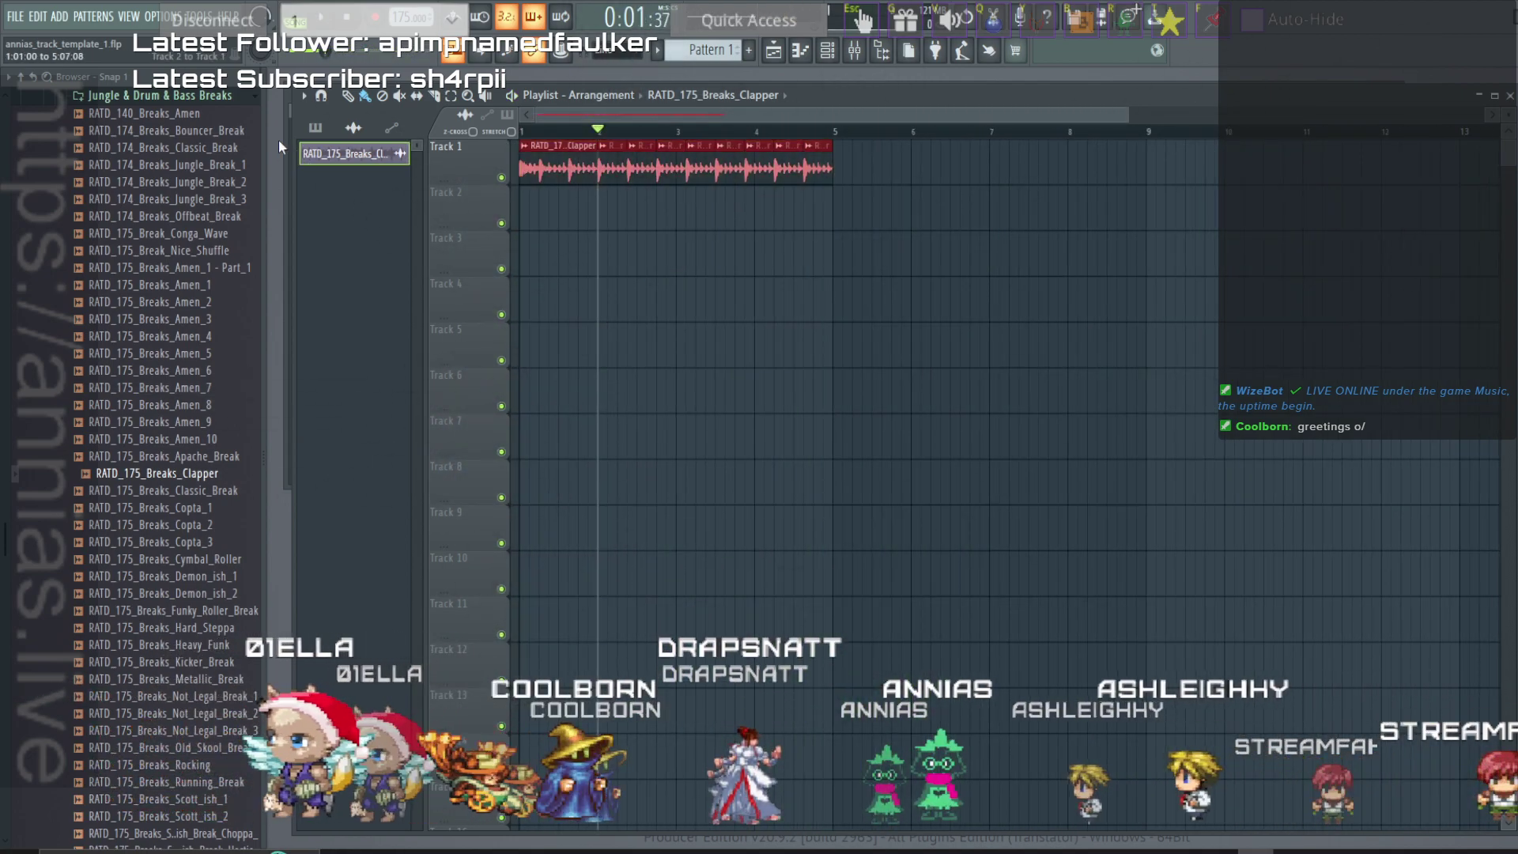
key("ctrl+b")
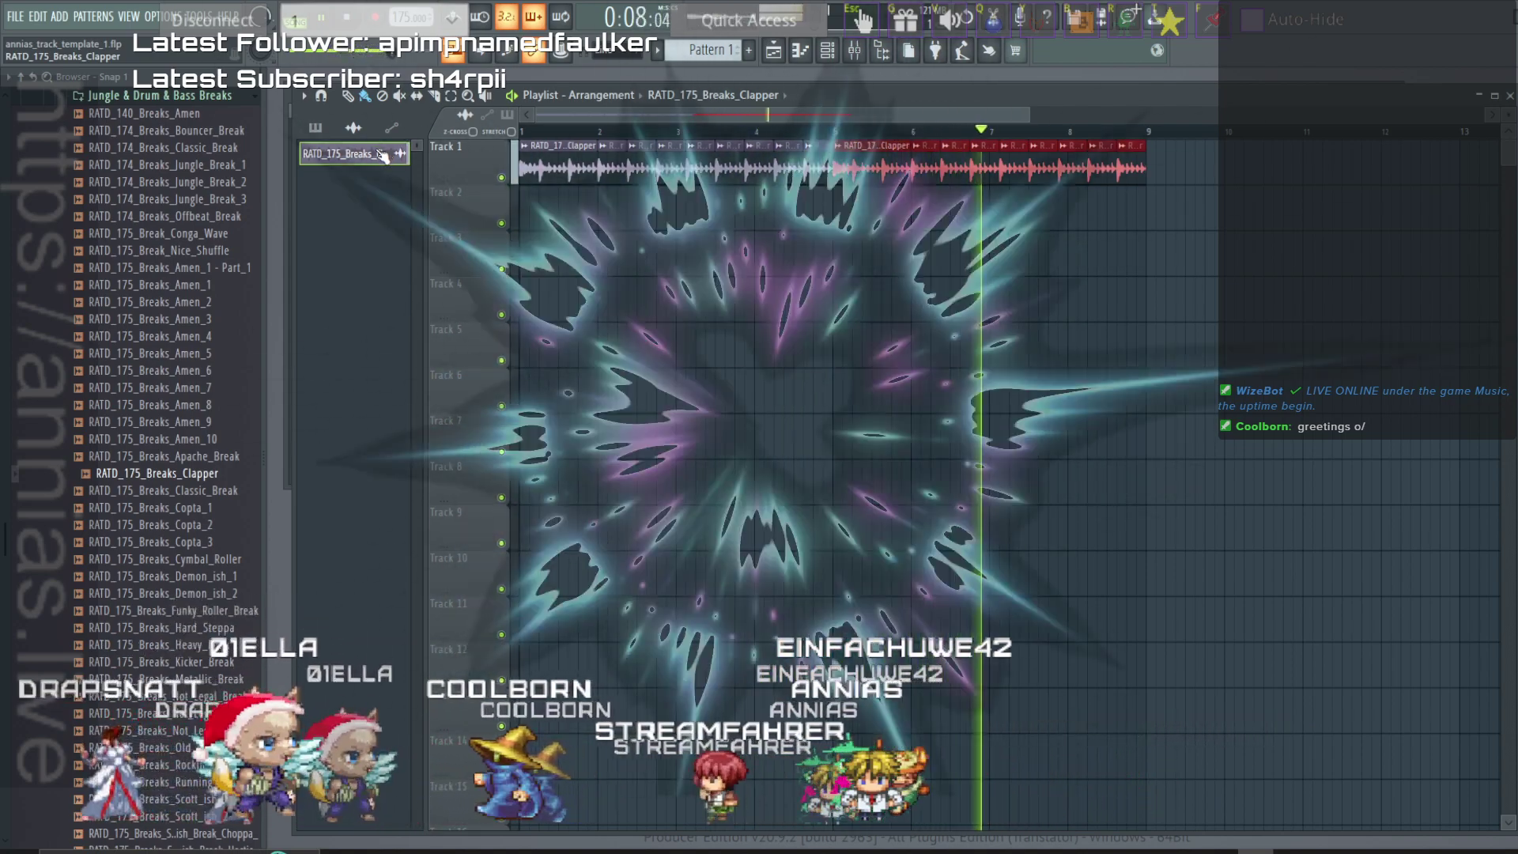
left_click_drag(1186, 272, 539, 99)
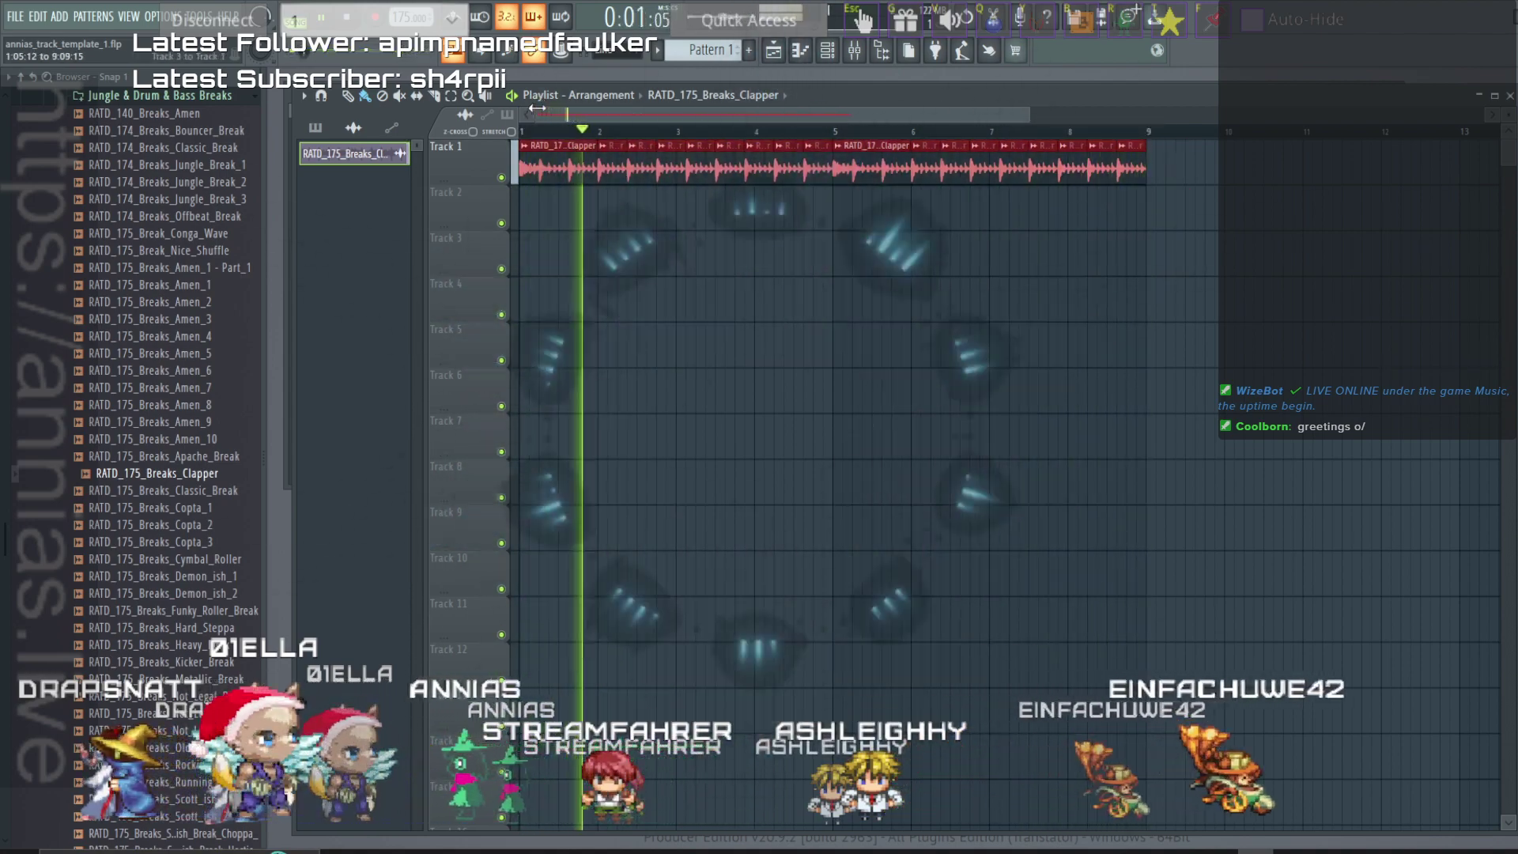
key("ctrl+b")
scroll(760, 266, "down", 2)
scroll(761, 265, "down", 2)
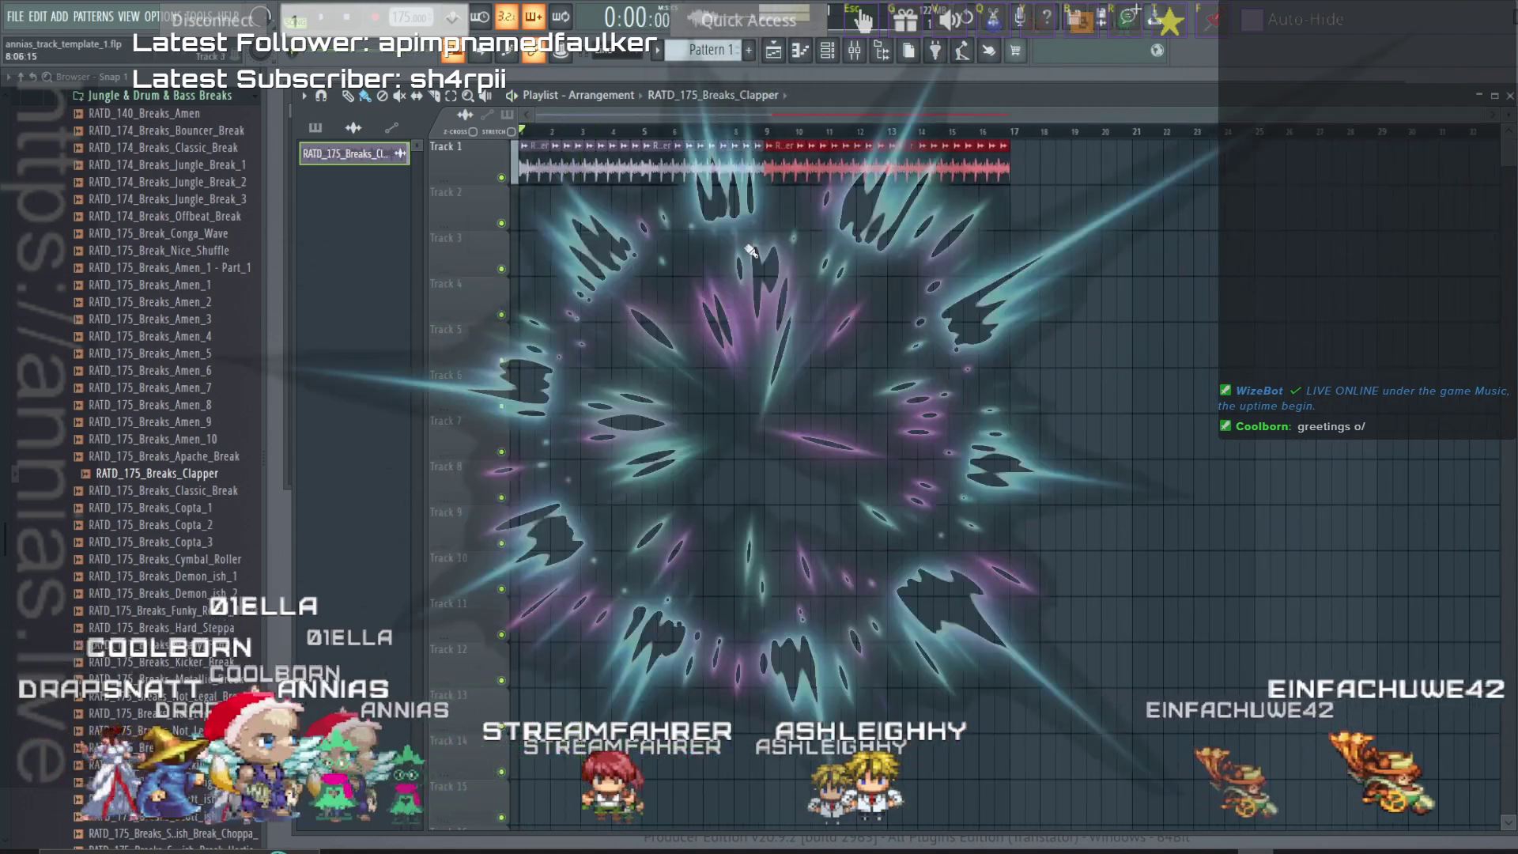
key("space")
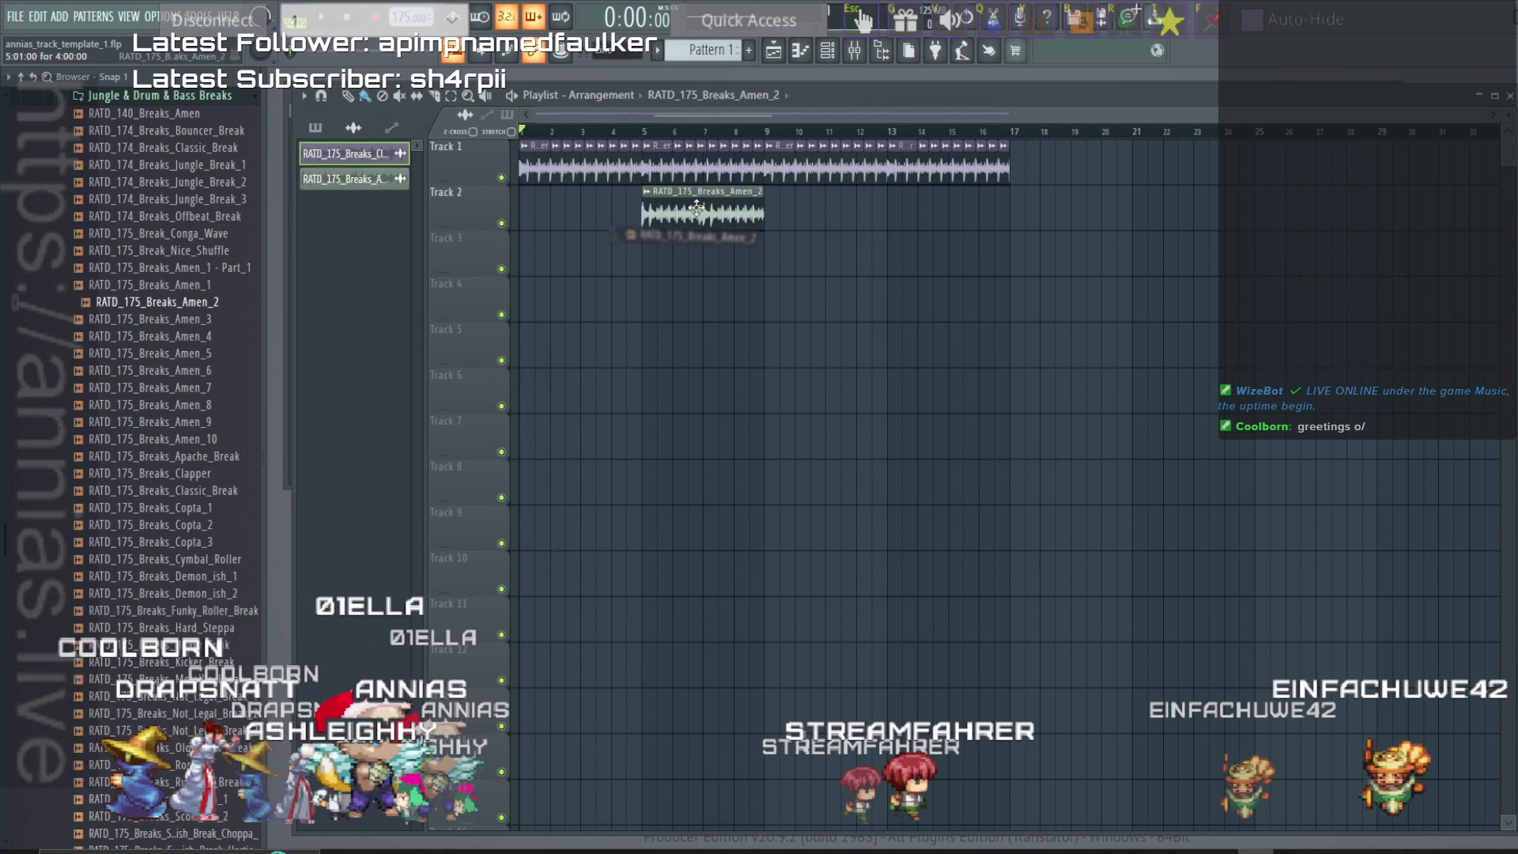
Fill Track 2 with back-to-back RATD_175_Breaks_Amen_2 clips up to bar 17 while playing both breaks together.
key("space")
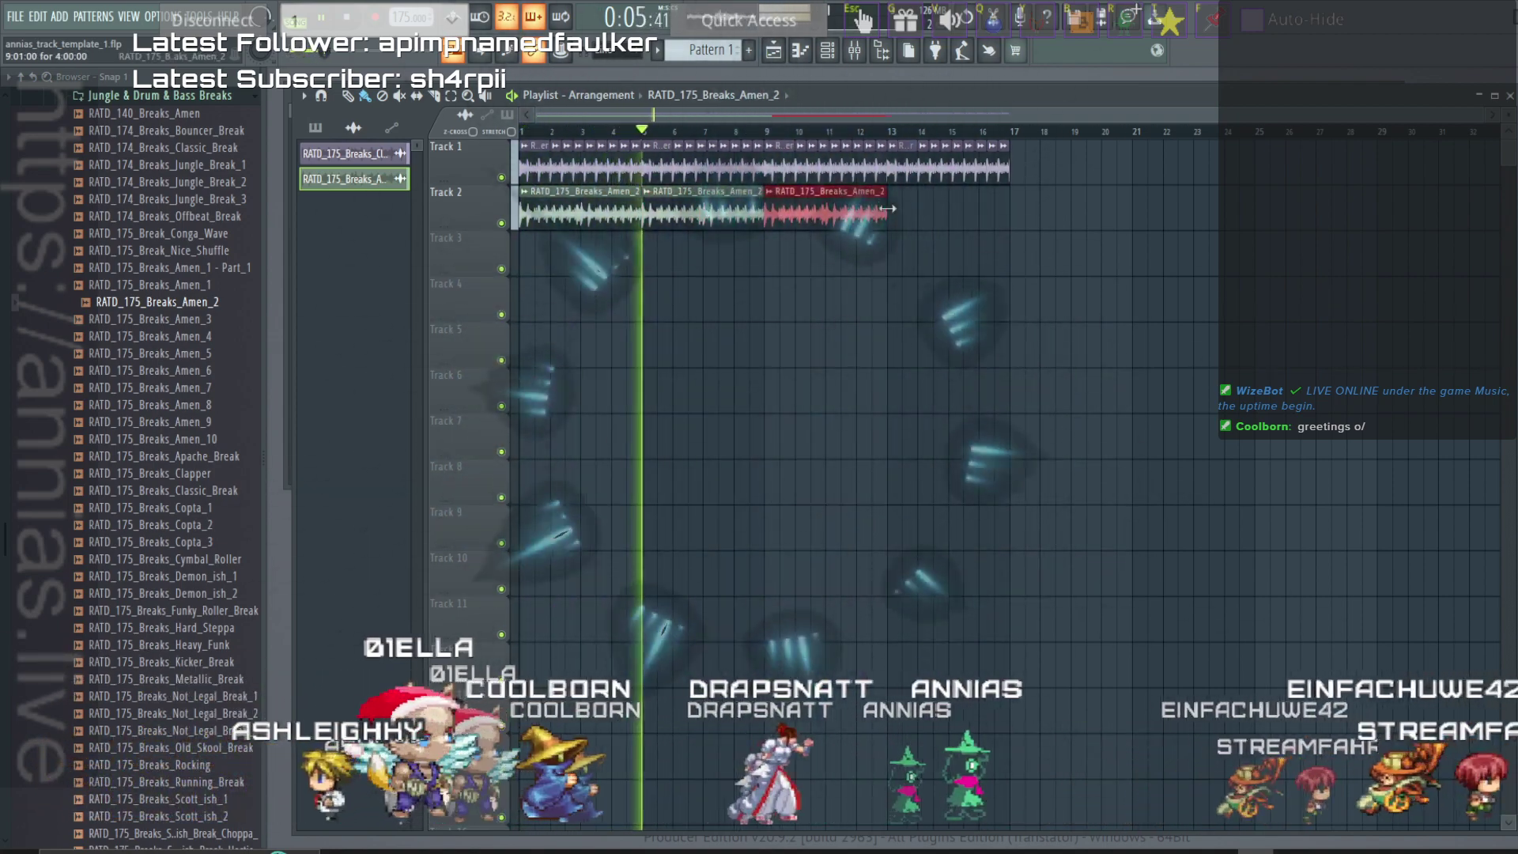
left_click(888, 208)
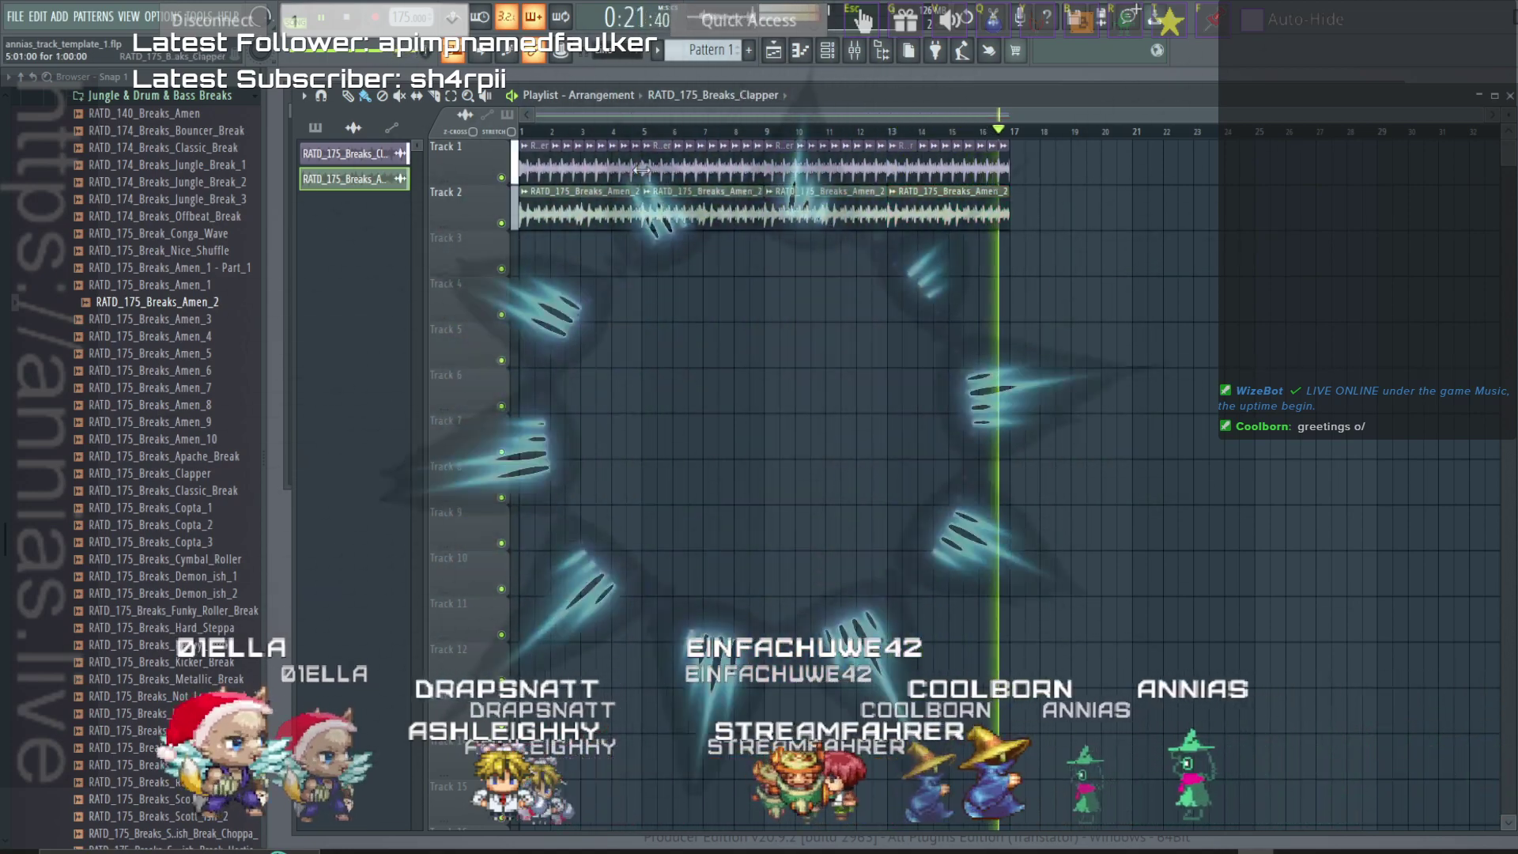
key("space")
Route the RATD_175_Breaks_Clapper audio clip to mixer track 13, breaks snug, and play it to check the signal.
double_click(642, 170)
left_click_drag(764, 221, 764, 214)
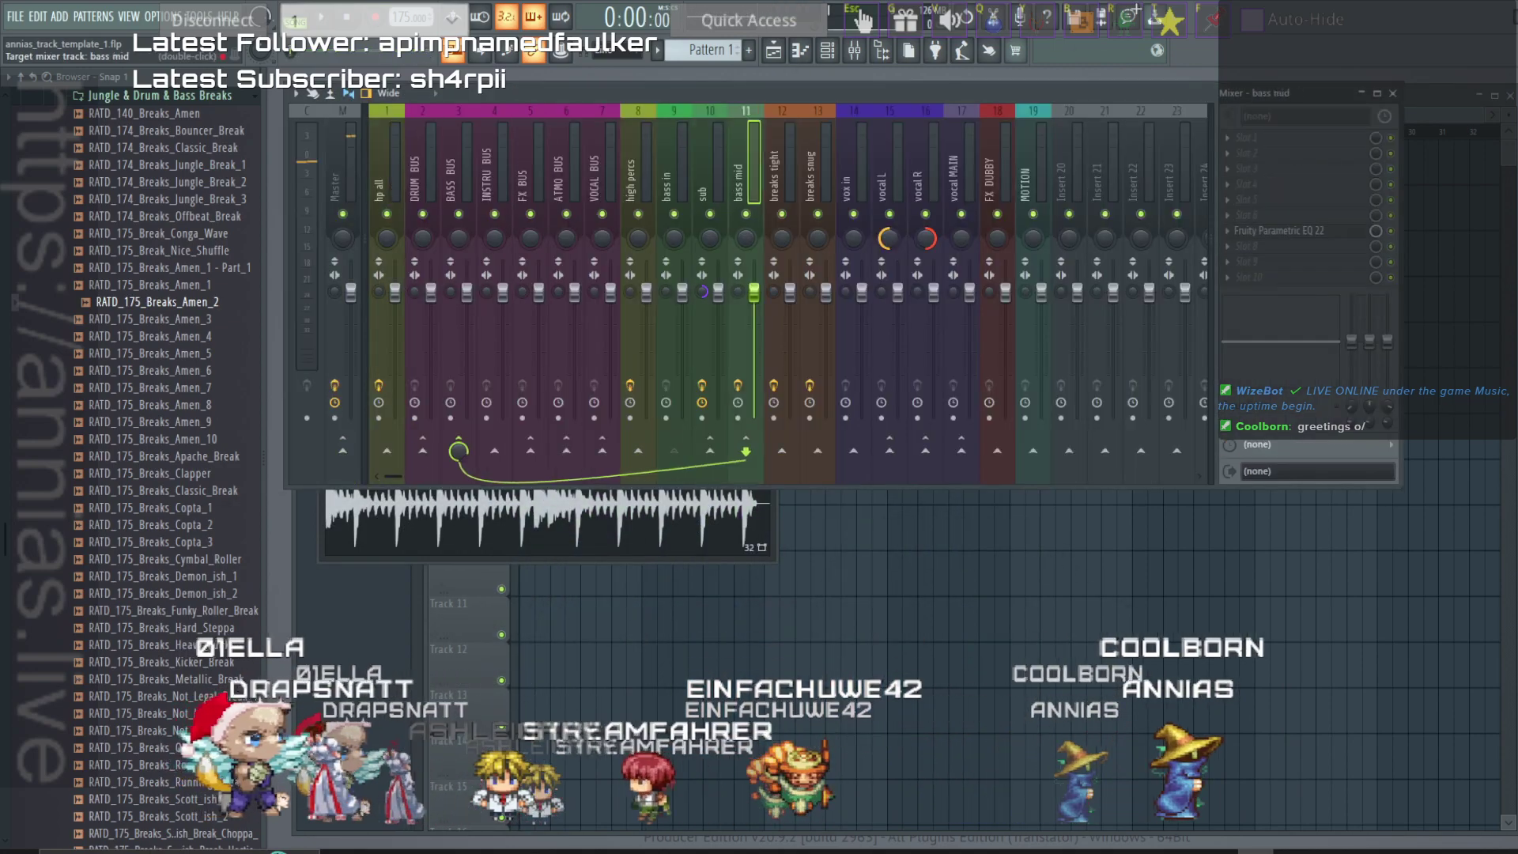
key("space")
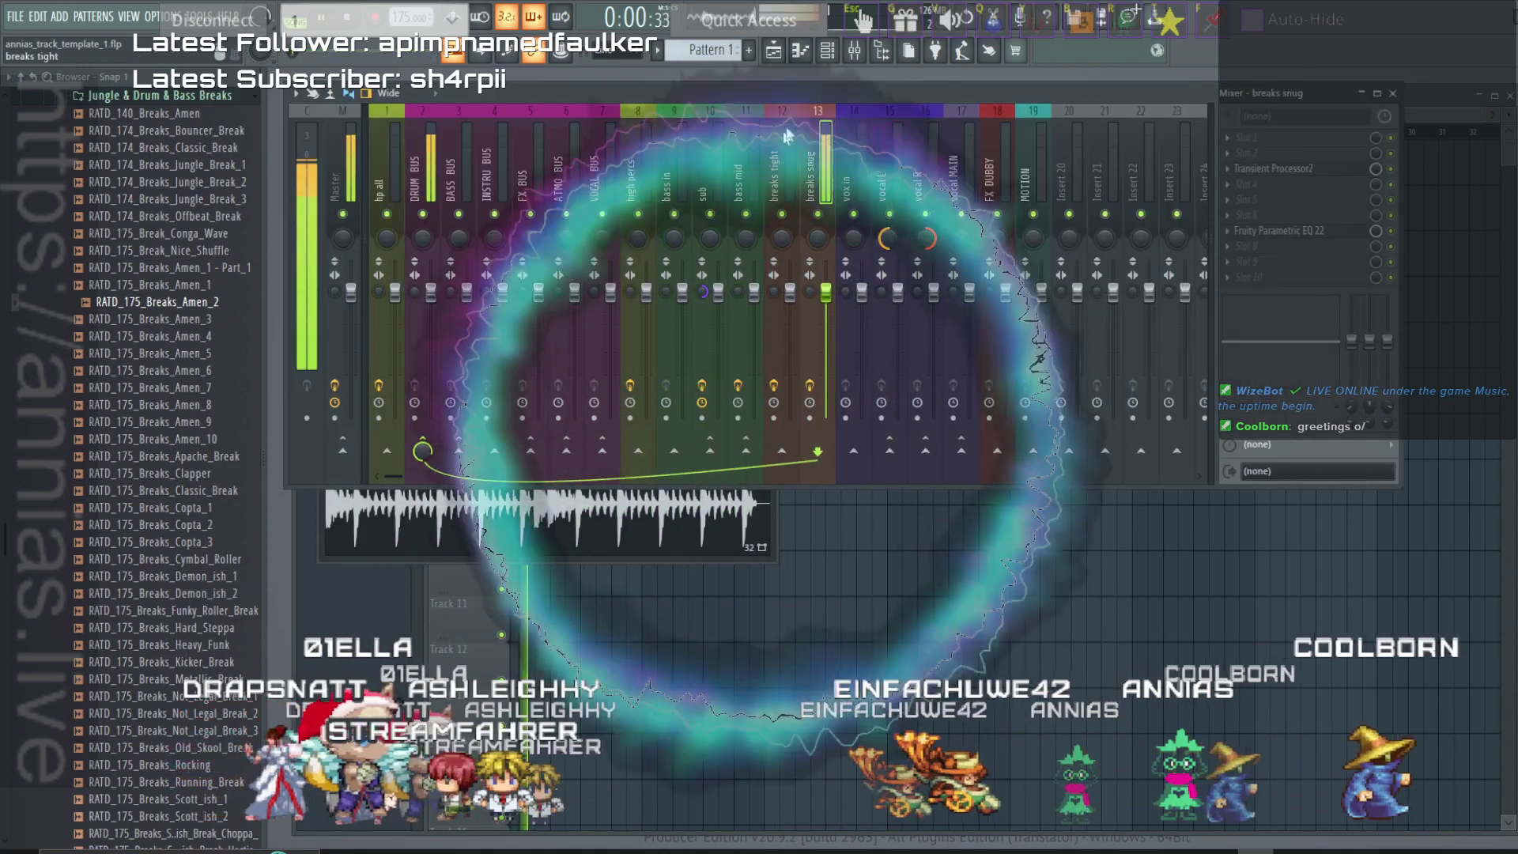
key("space")
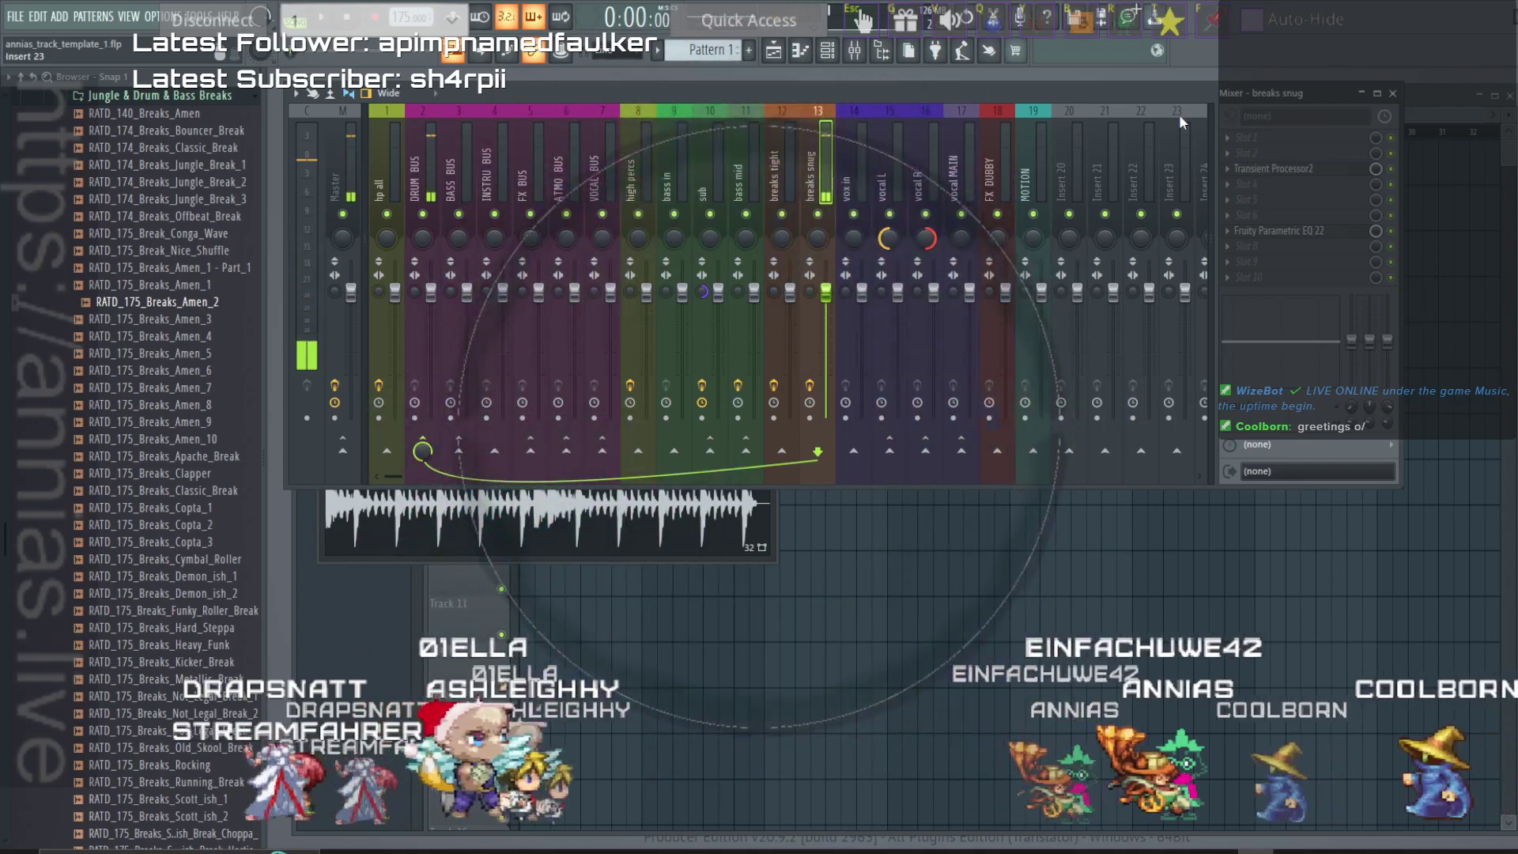
Return to the Playlist, route the RATD_175_Breaks_Amen_2 audio clip to mixer track 12, breaks tight, and play the arrangement.
left_click(1505, 145)
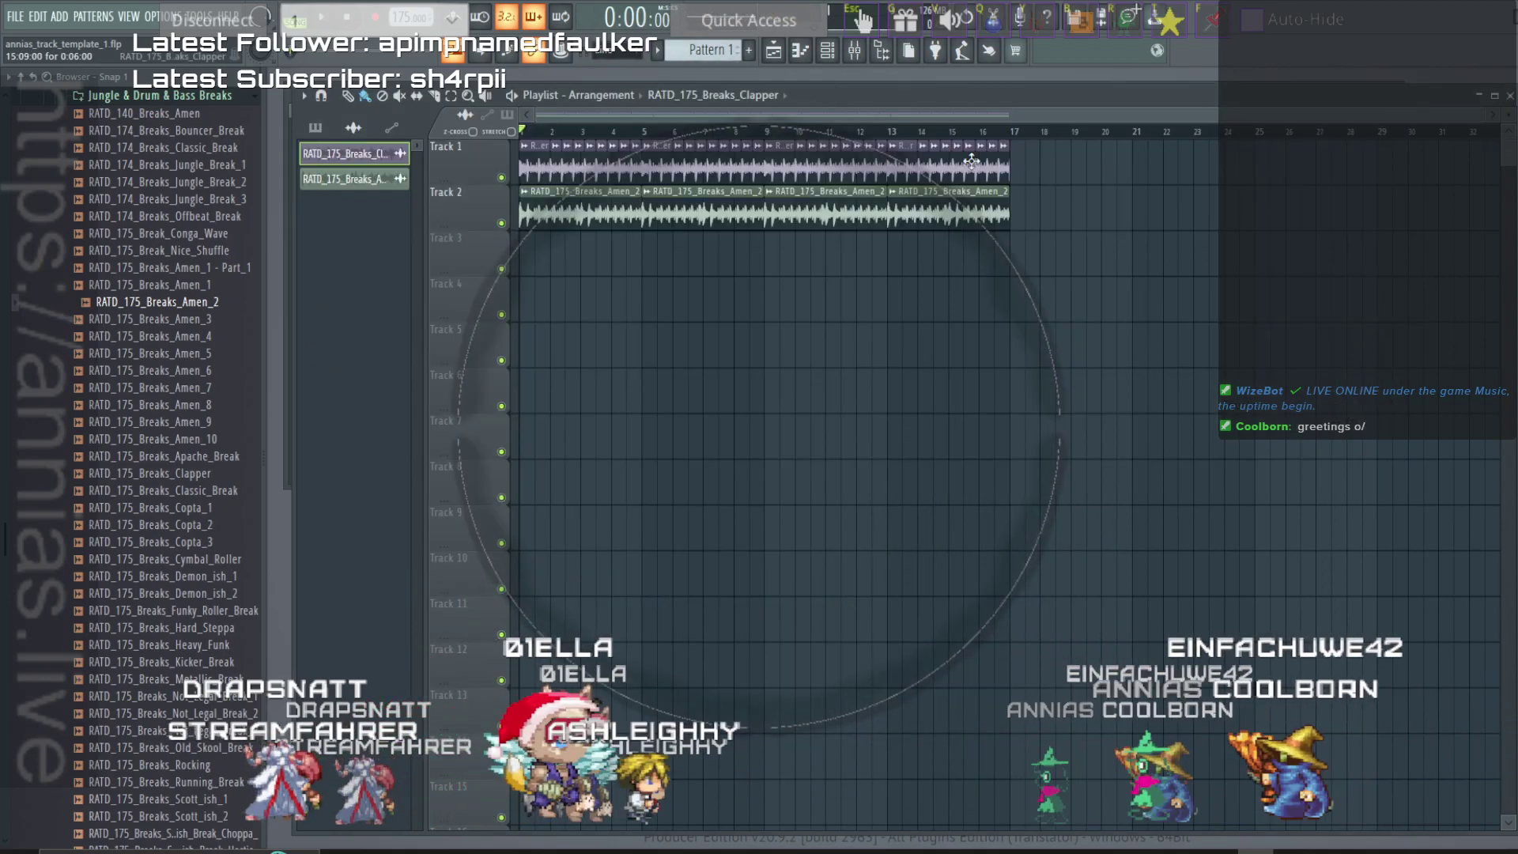
double_click(904, 211)
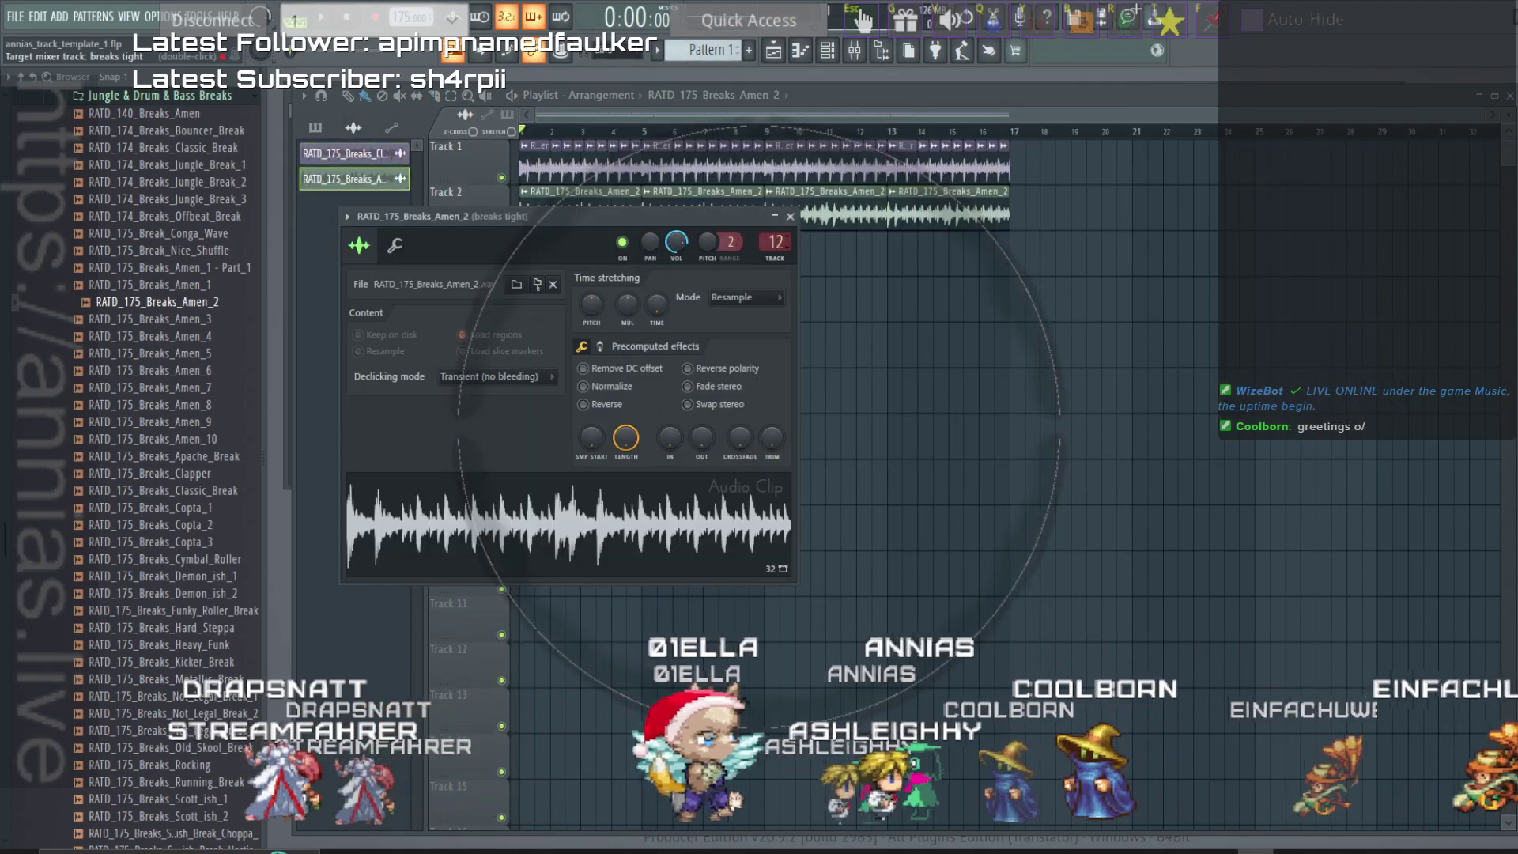
key("space")
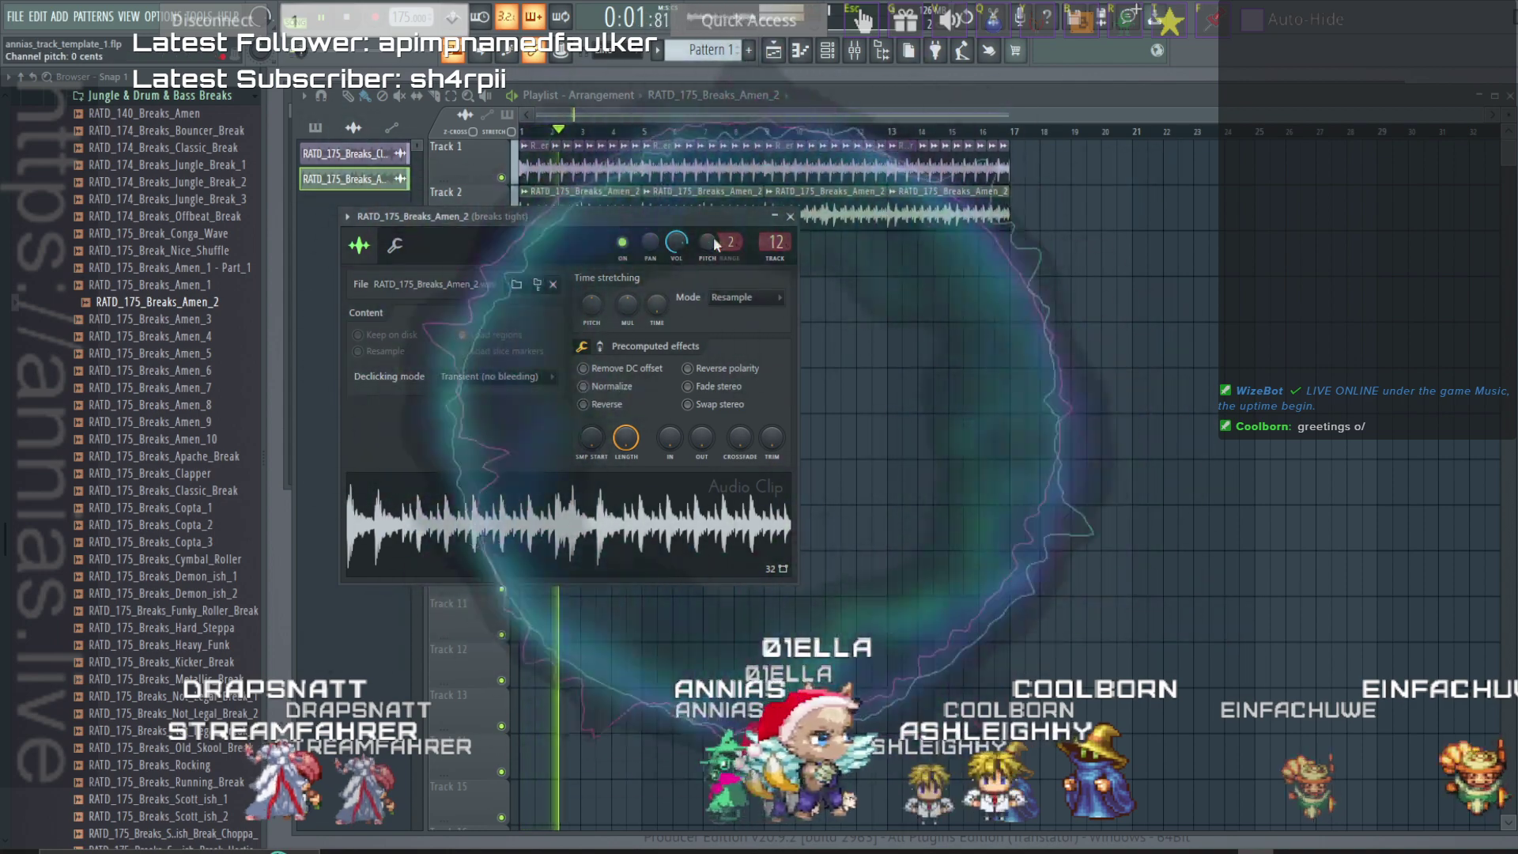
key("space")
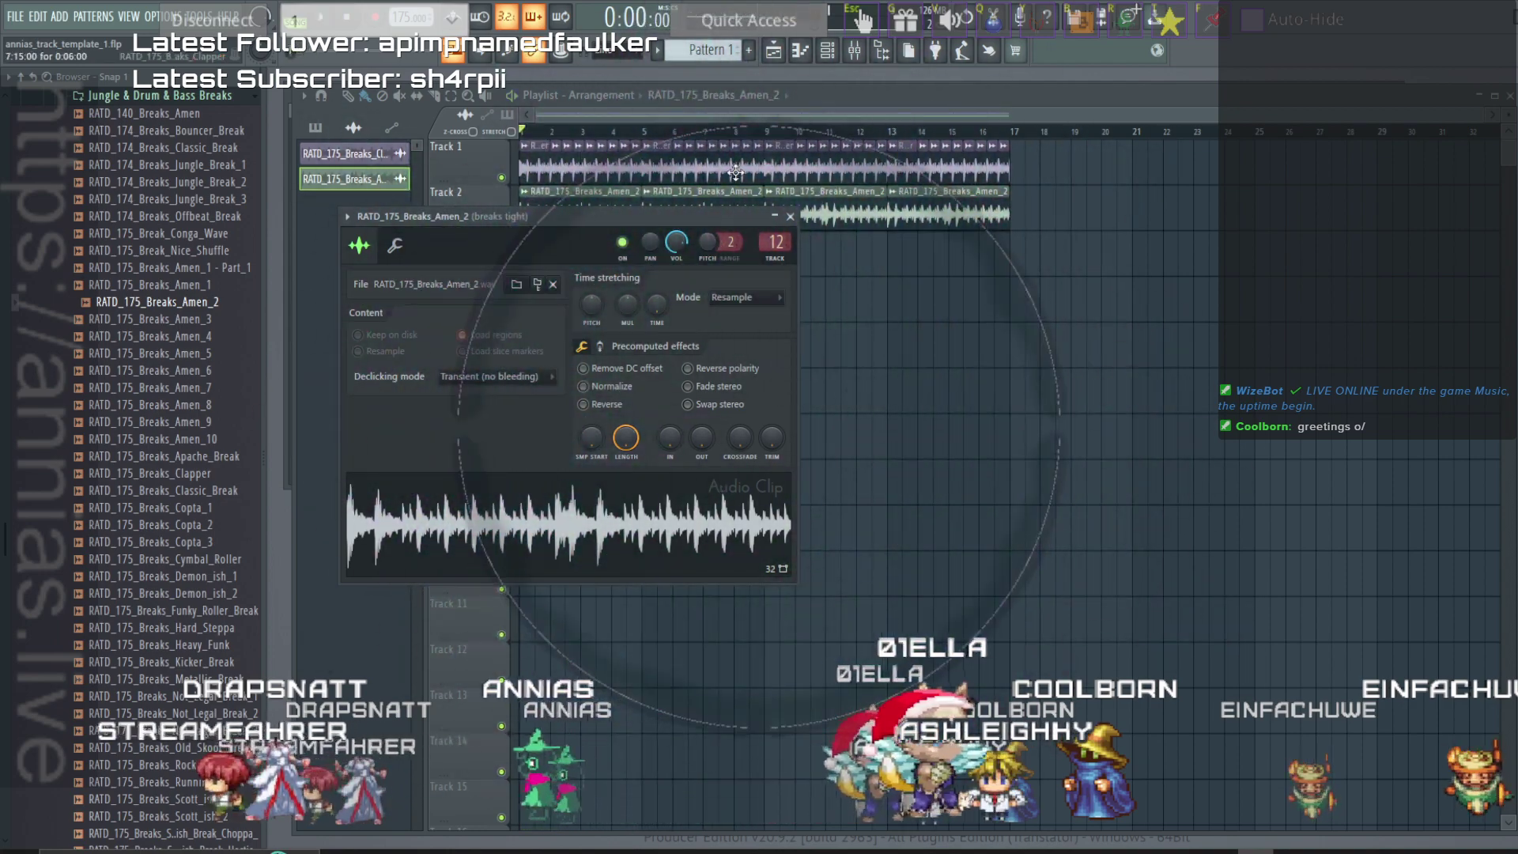
Check the Clapper clip's mixer routing, then route RATD_175_Breaks_Amen_2 to mixer track 13, breaks snug, during playback.
double_click(735, 172)
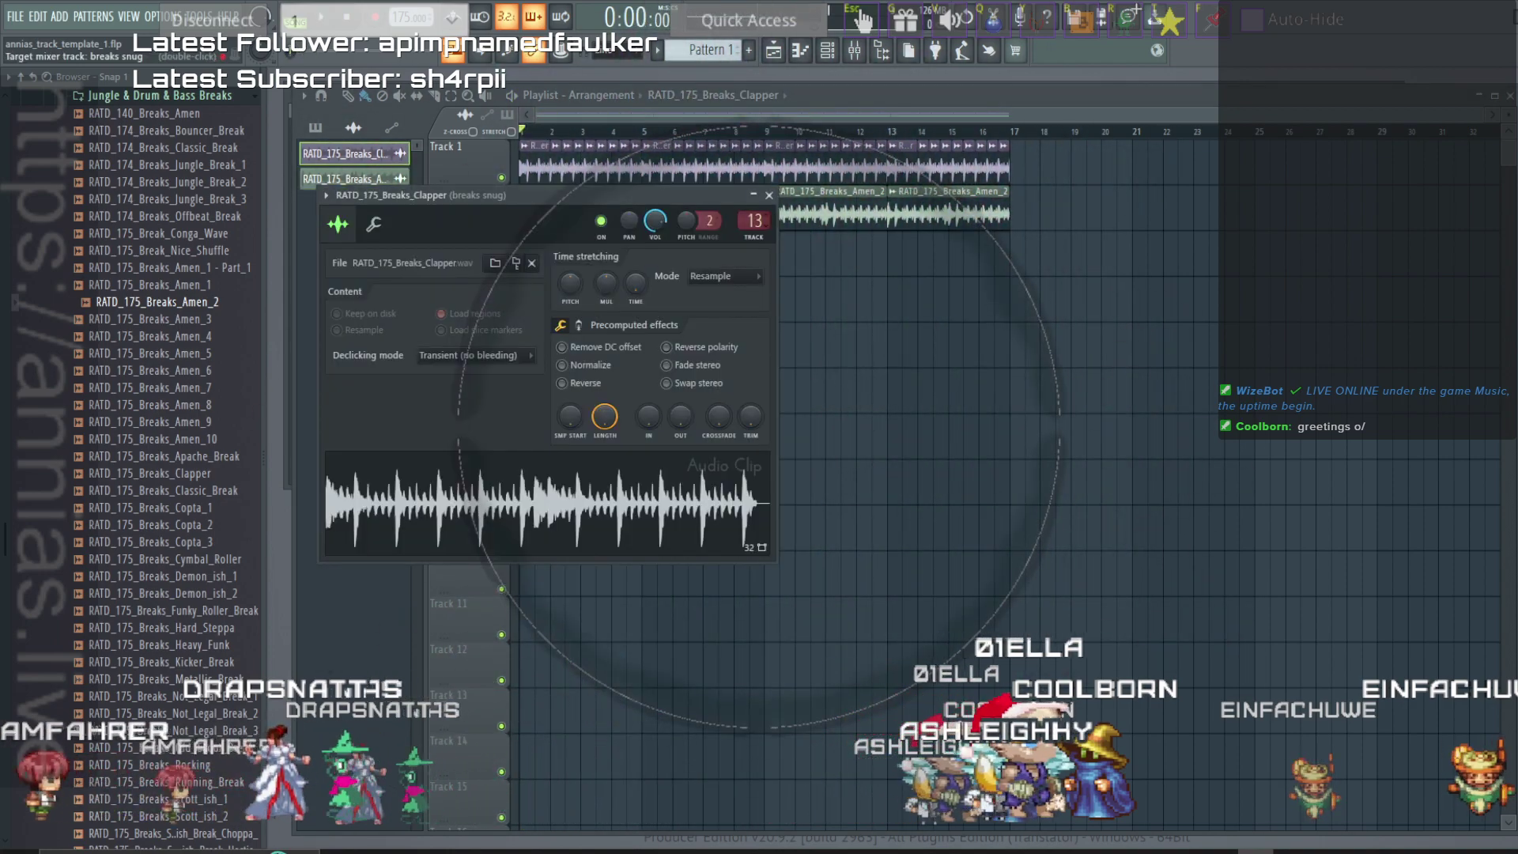
double_click(783, 218)
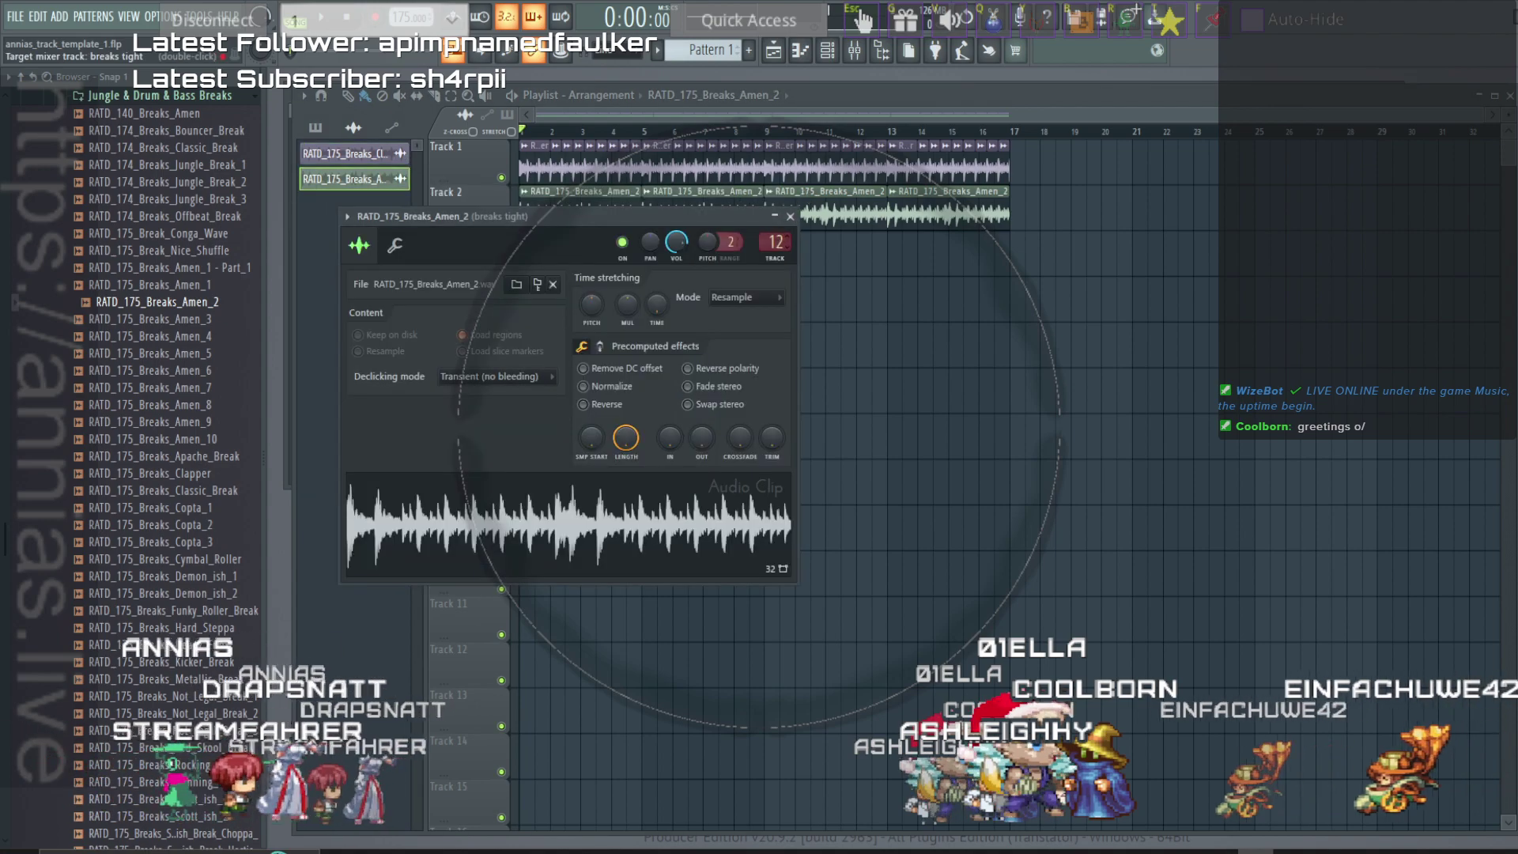
key("space")
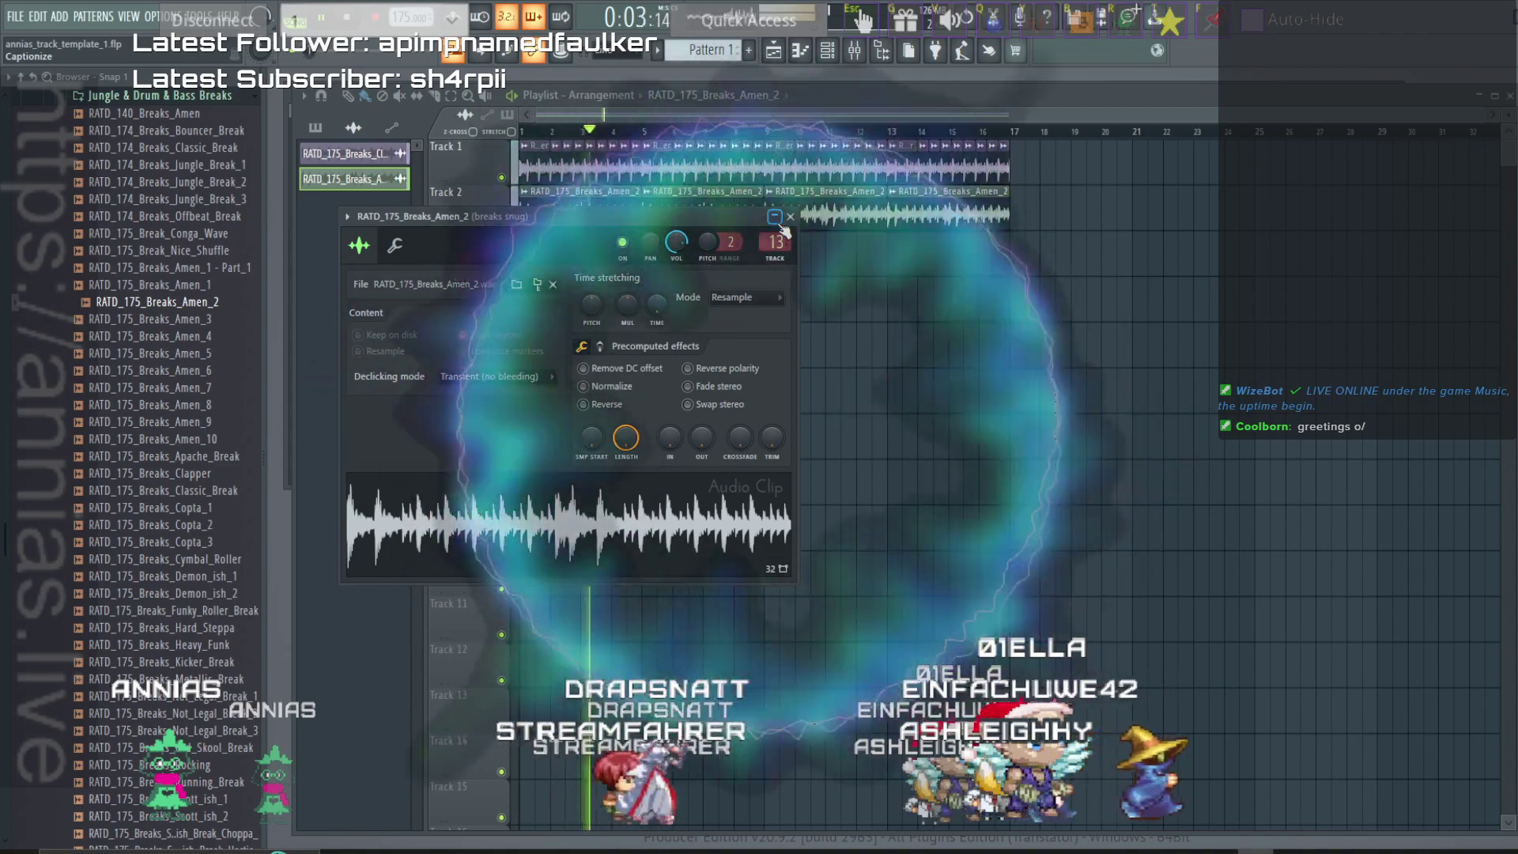
Trace the RATD_175_Breaks_Clapper clip to its breaks tight mixer track and load Cryogen in effect slot 4.
double_click(777, 158)
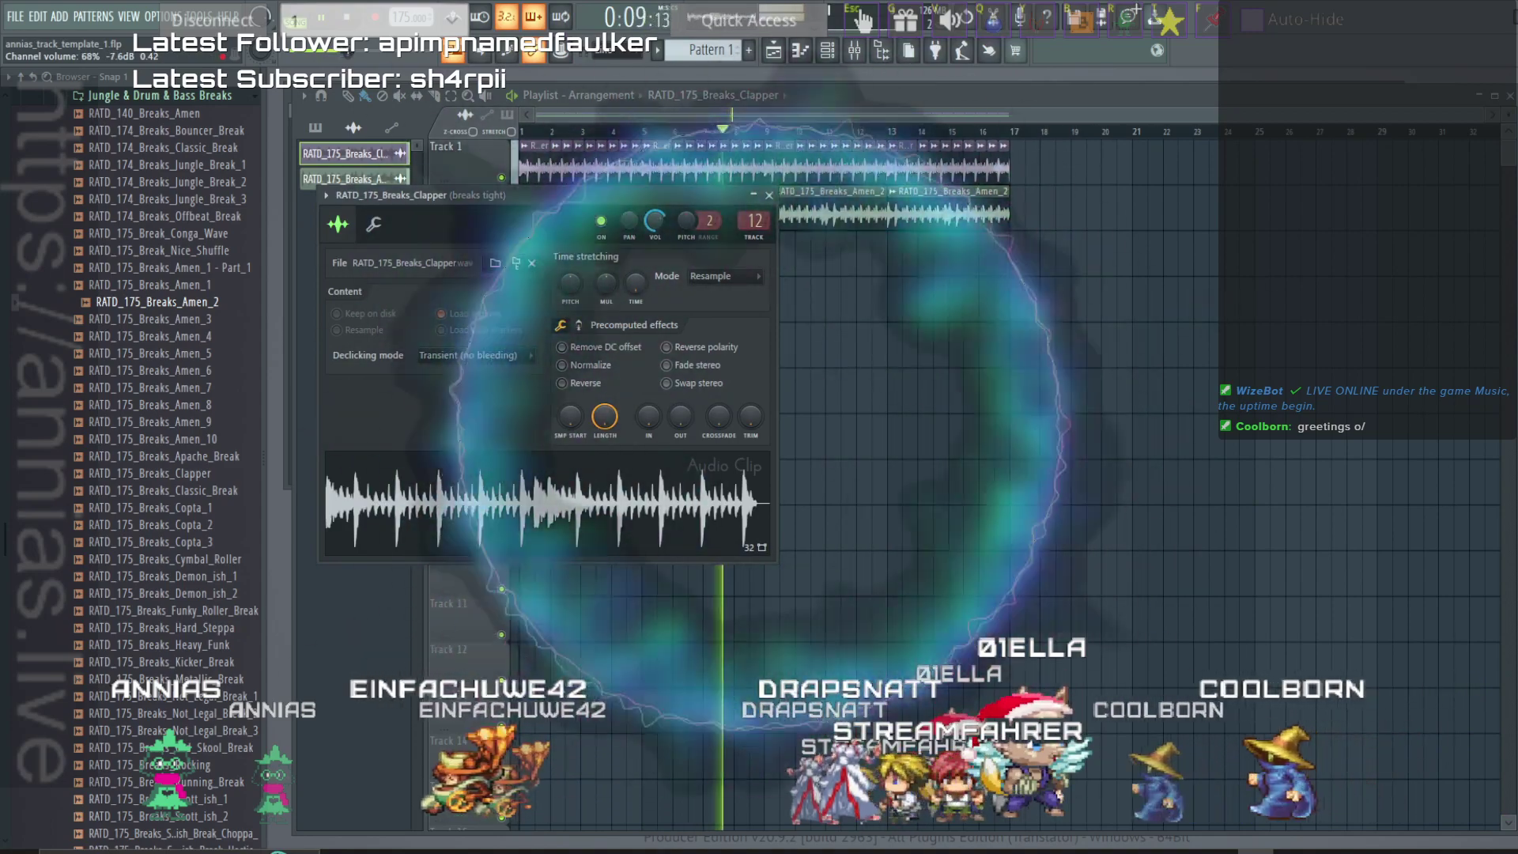
double_click(757, 218)
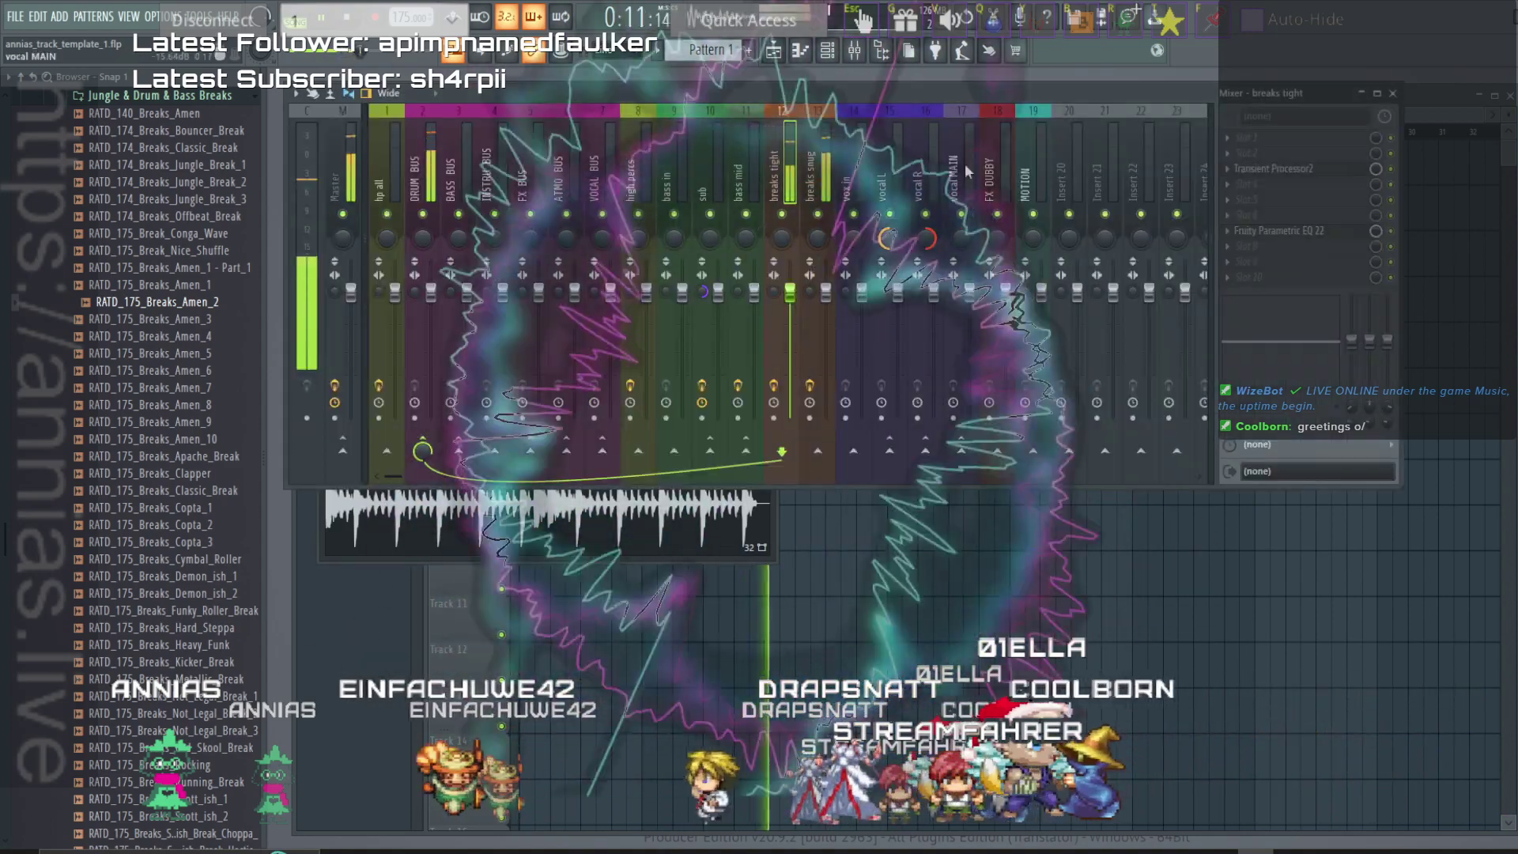
left_click(1269, 196)
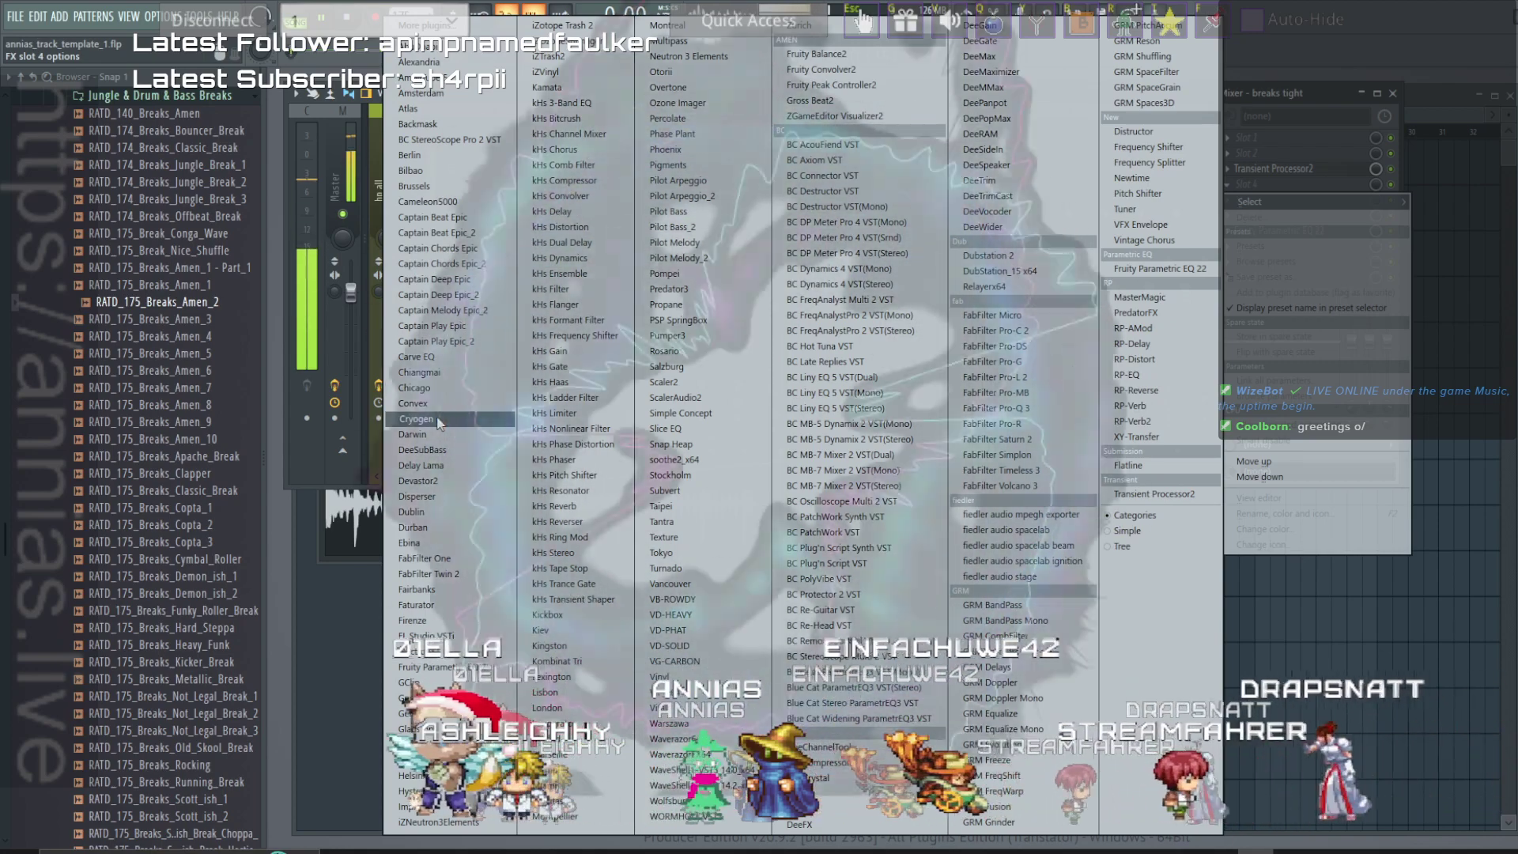
left_click(439, 420)
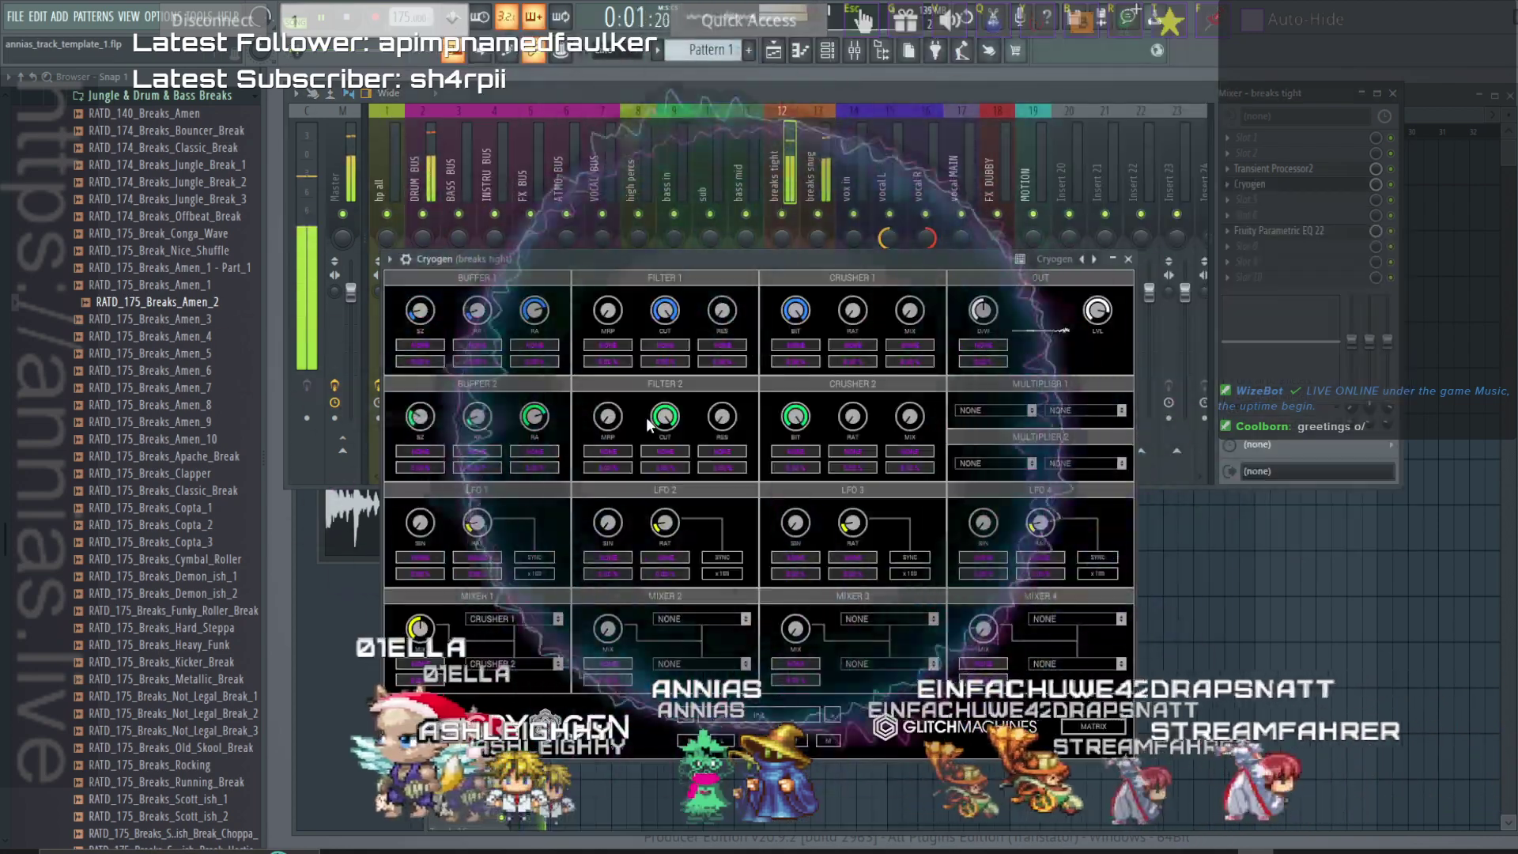
Audition Cryogen preset 079 on the break, stop playback, and advance to the 080_AR_Psychopath preset.
left_click(771, 719)
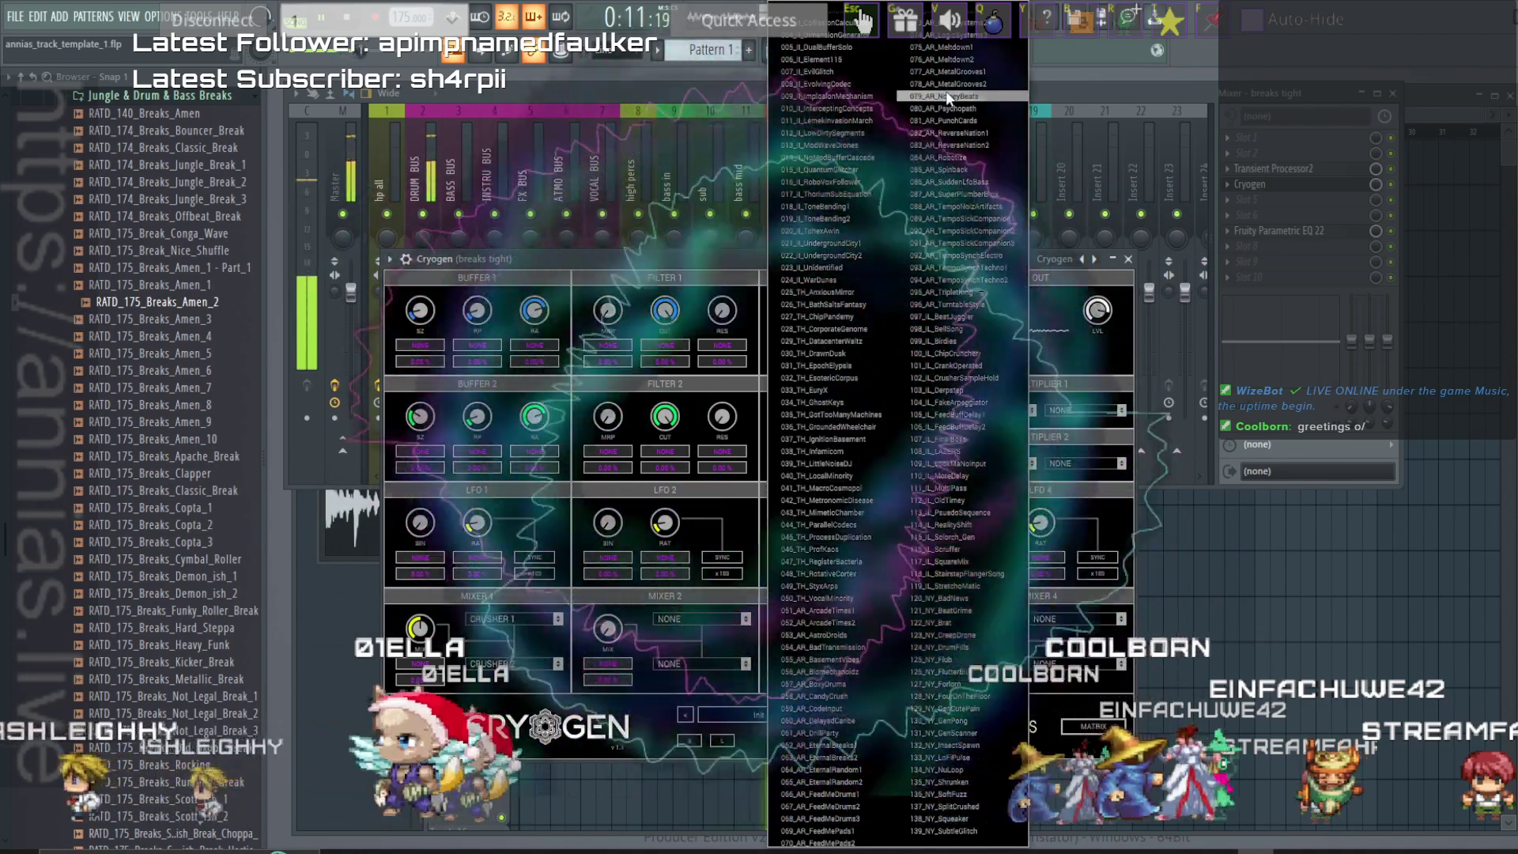
left_click(941, 96)
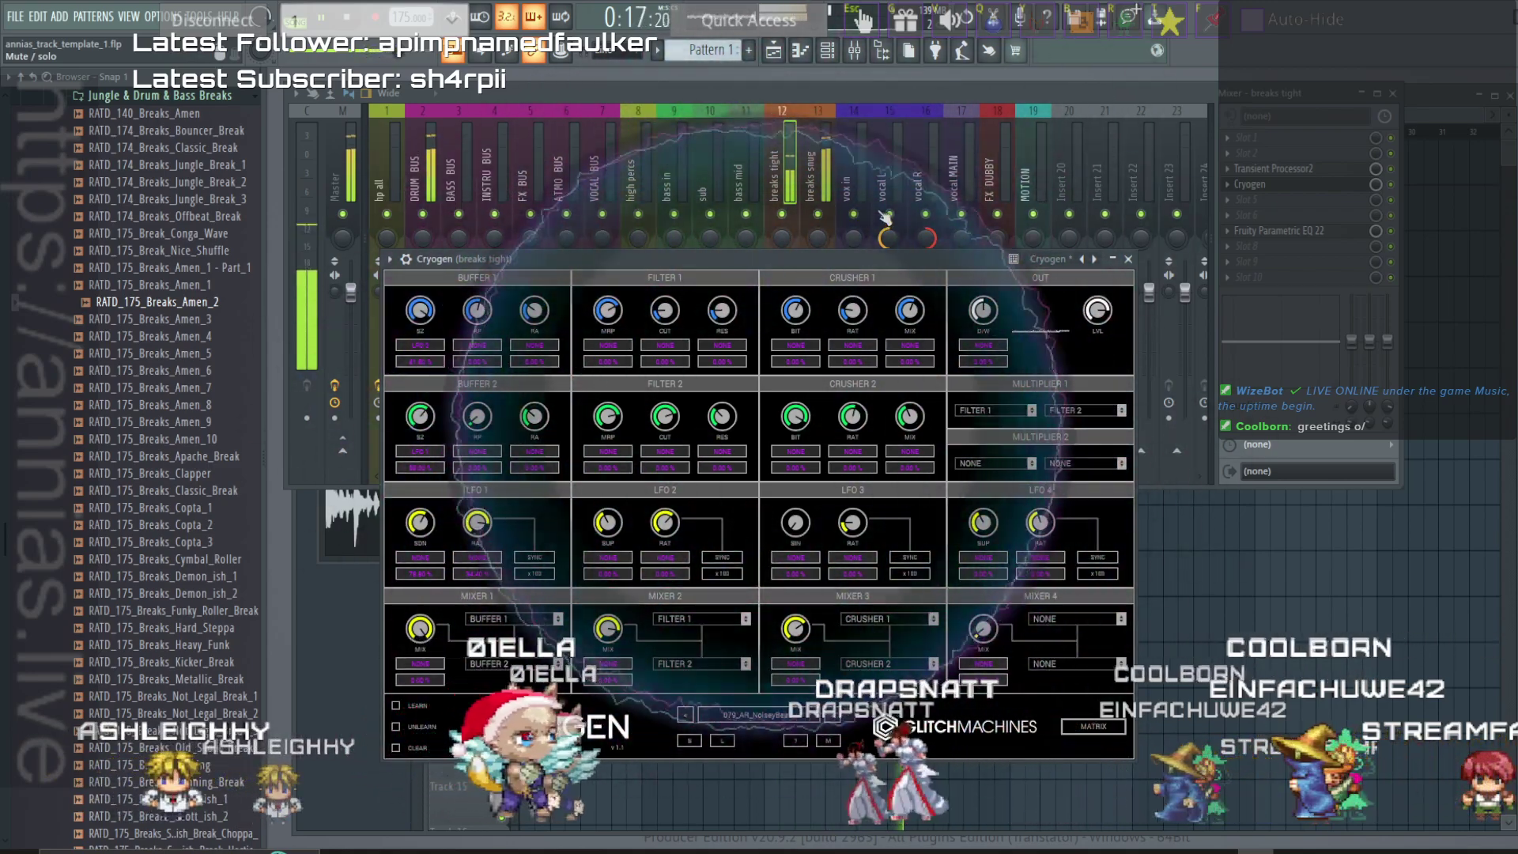
key("space")
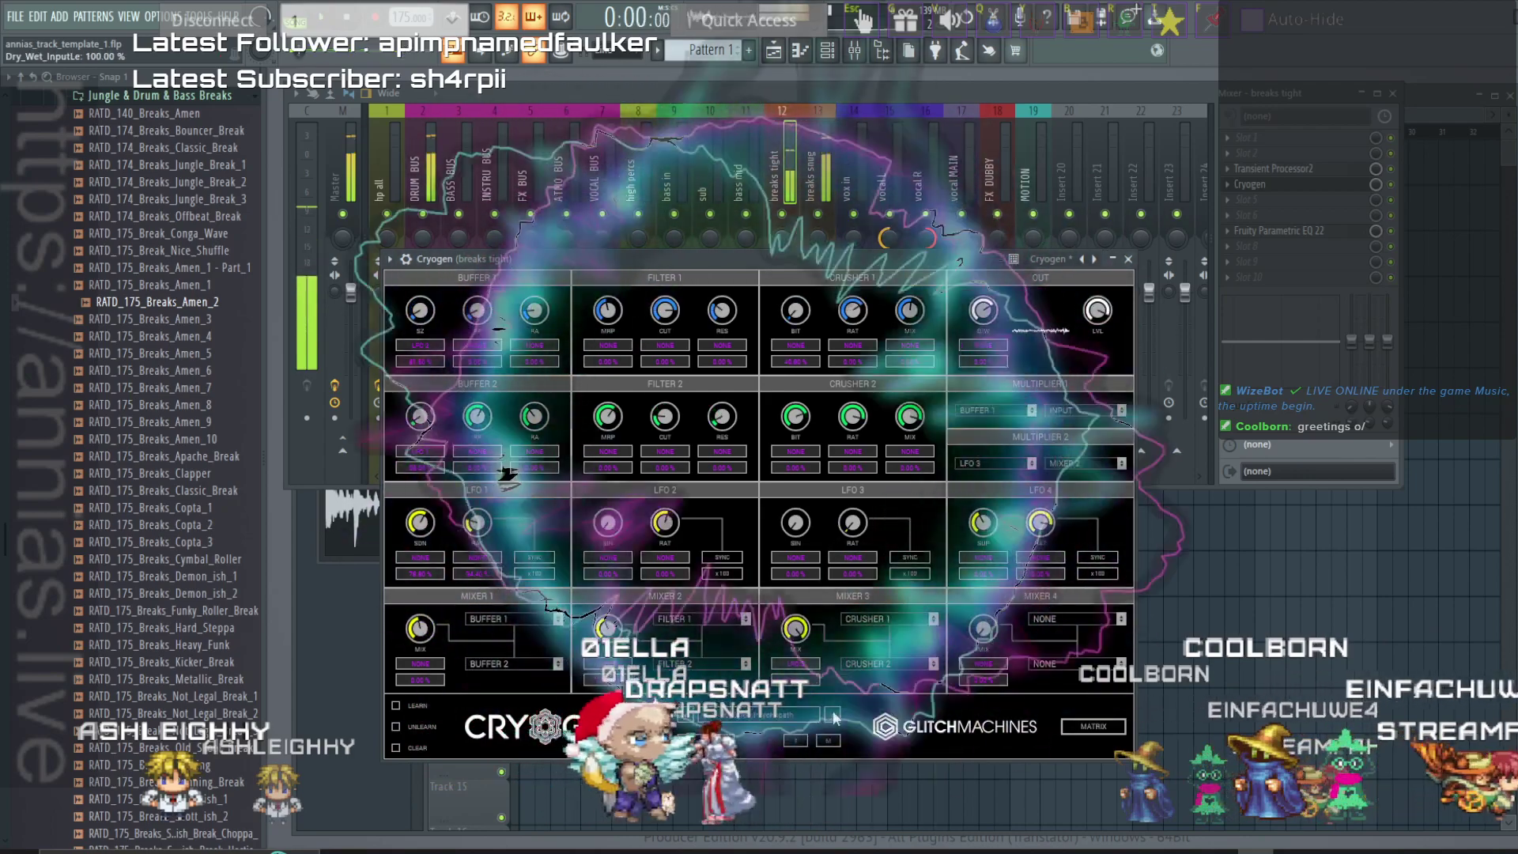
left_click(831, 715)
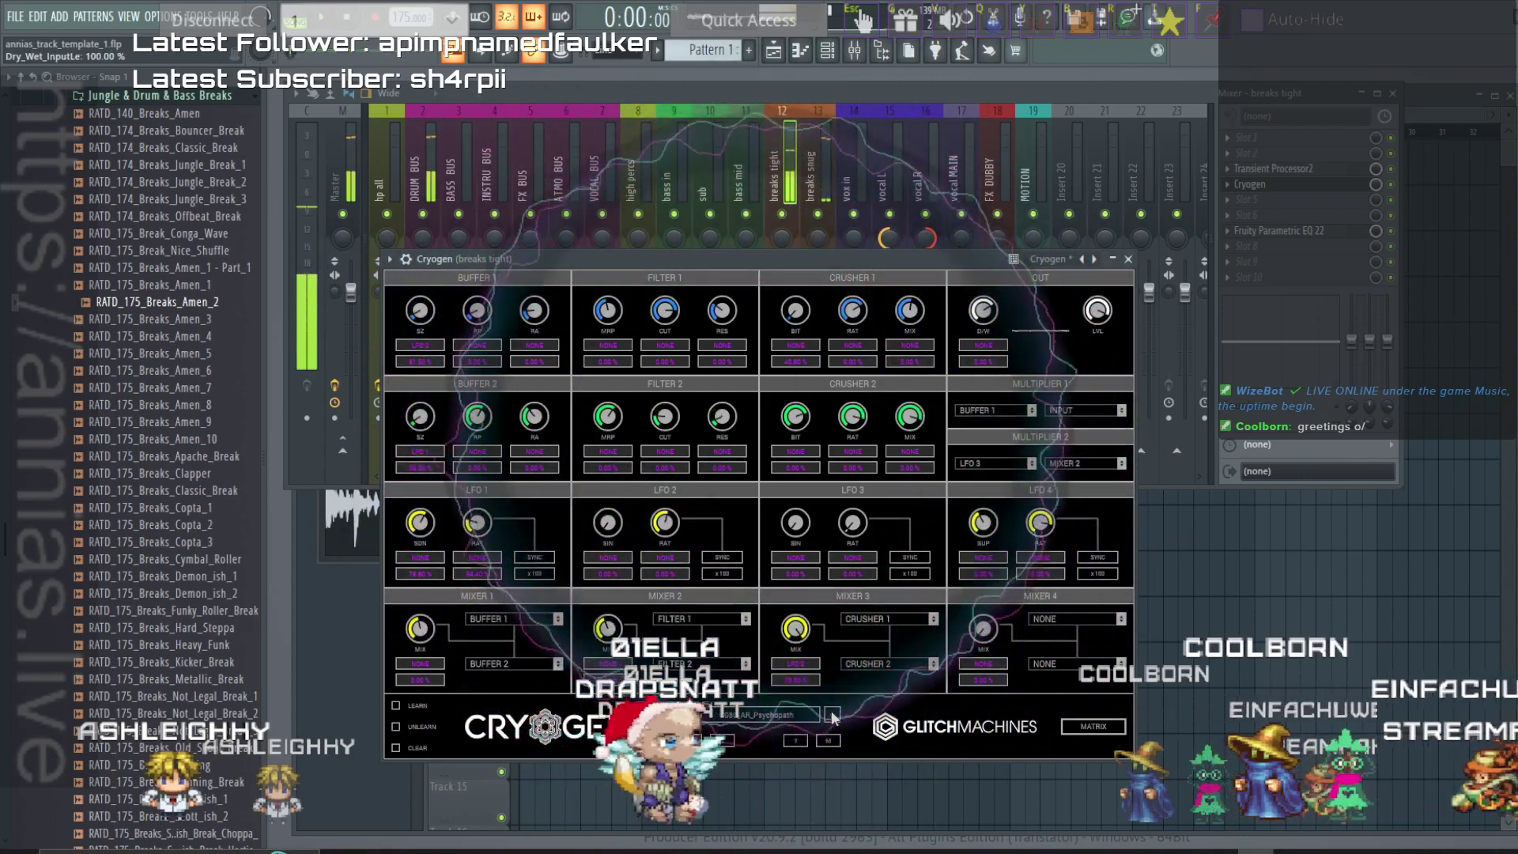
Return to the Playlist and mute Track 2 to hear the Clapper break without the Amen break.
left_click(800, 53)
left_click(781, 52)
left_click(826, 53)
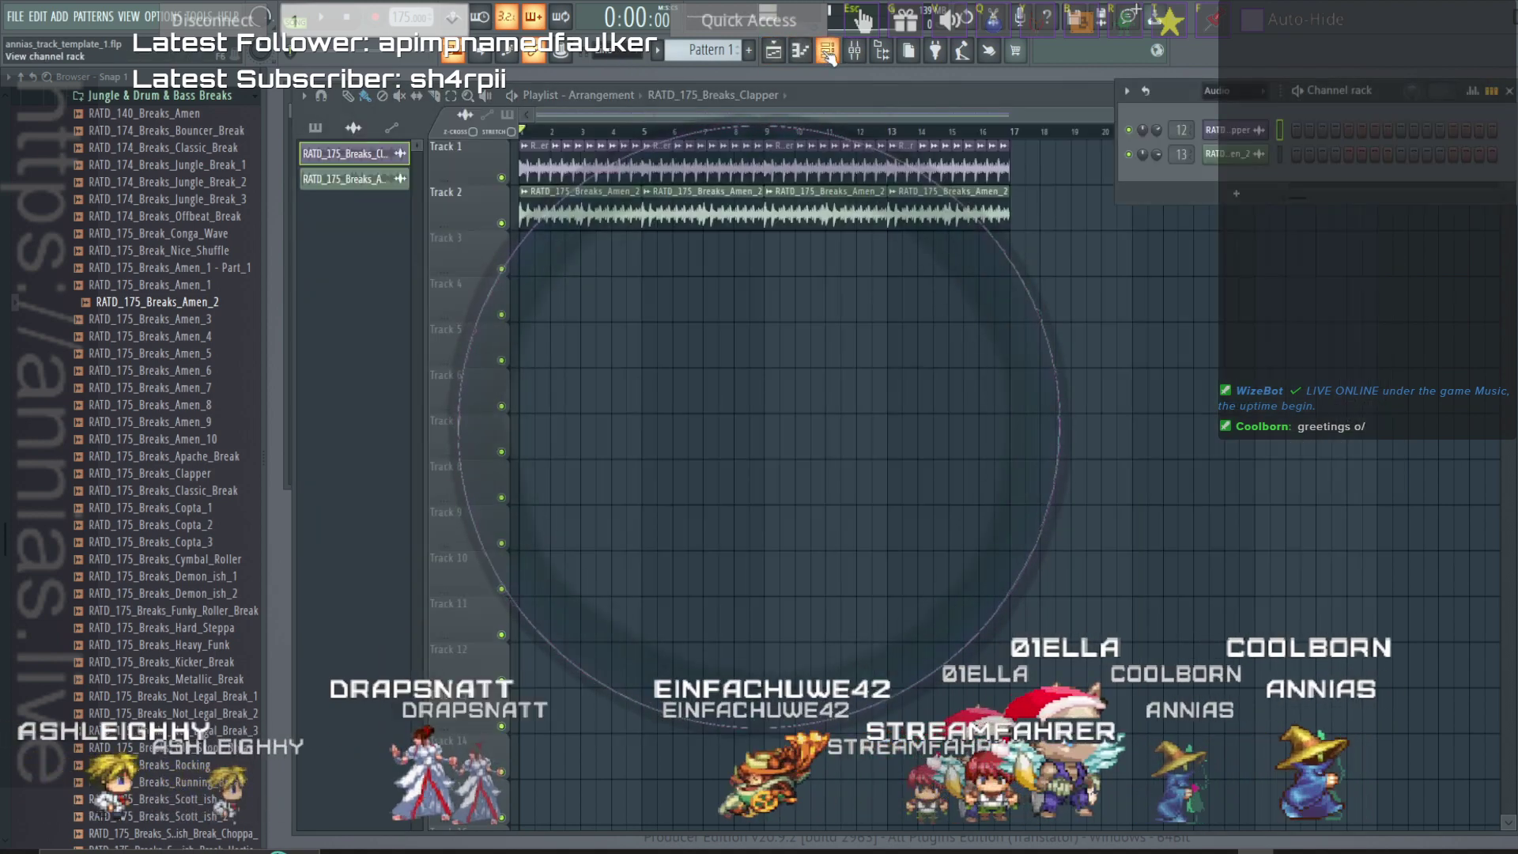
left_click(827, 54)
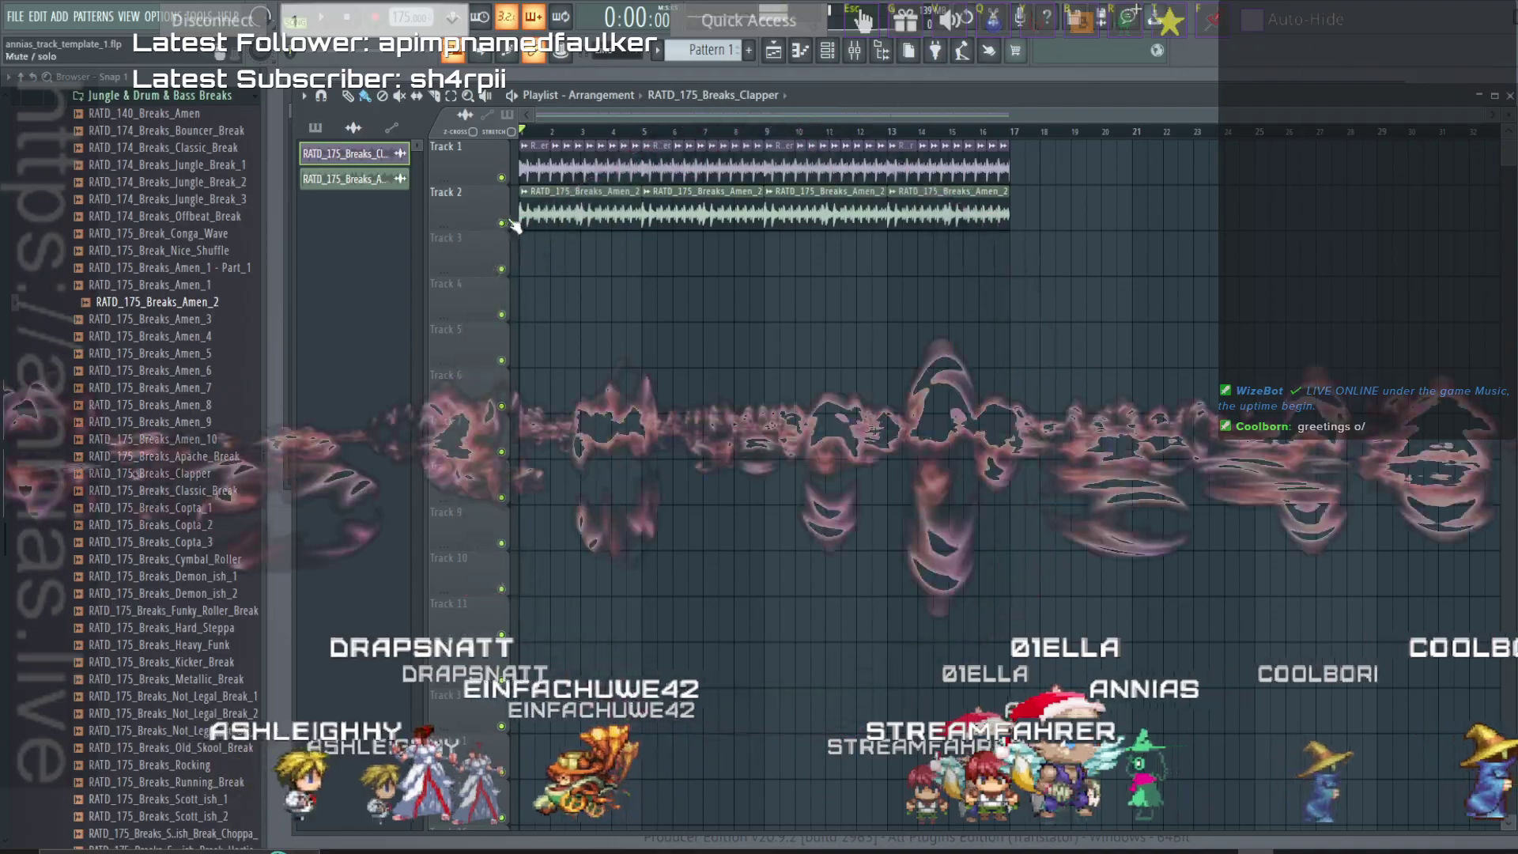
left_click(501, 224)
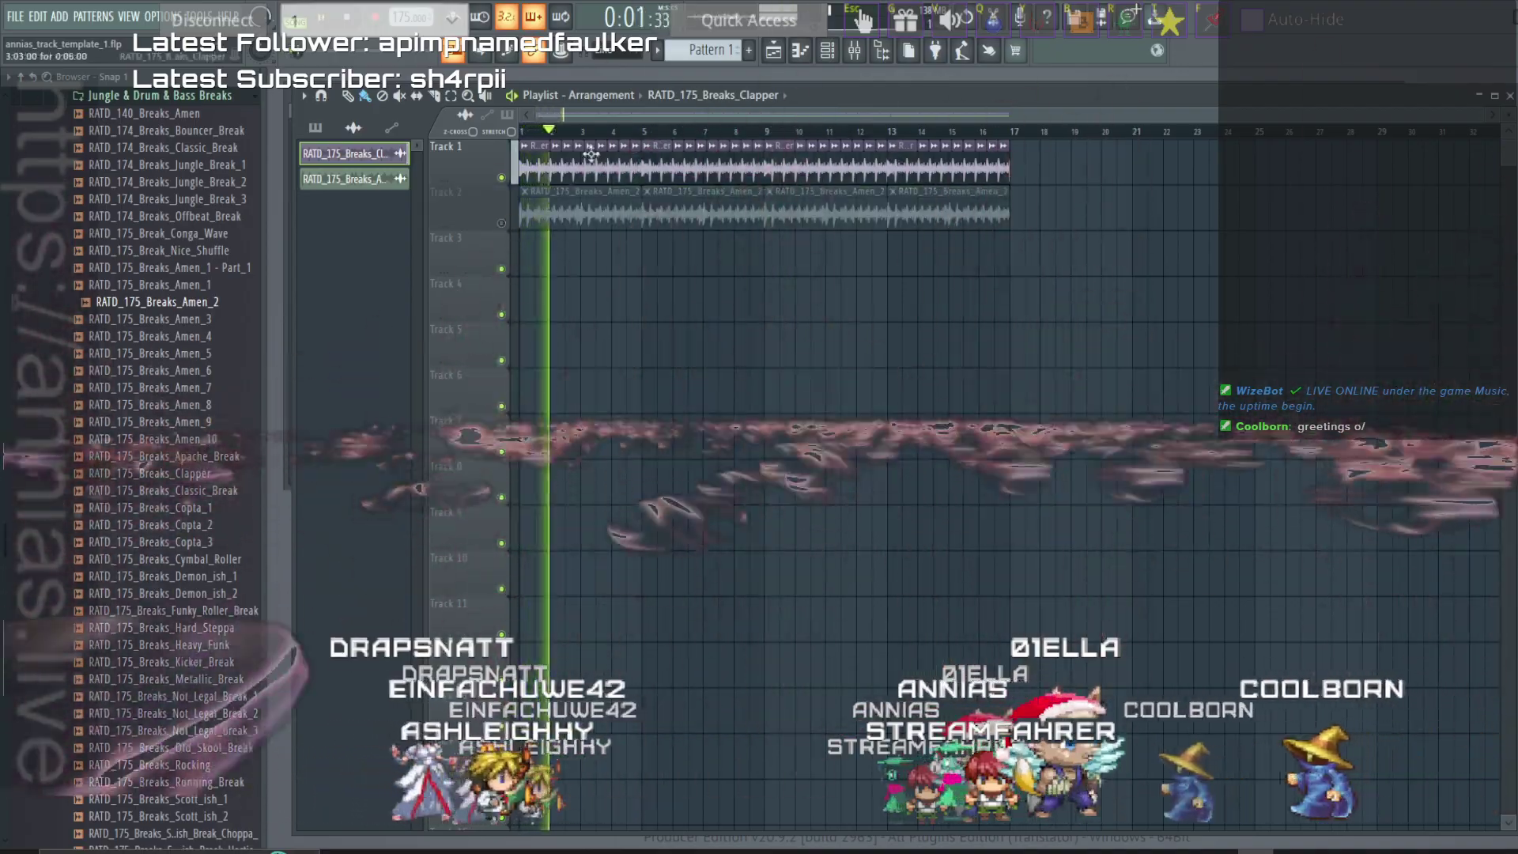
Go from the Clapper clip to its mixer track, inspect the Master channel, and reopen Cryogen on breaks tight.
double_click(582, 160)
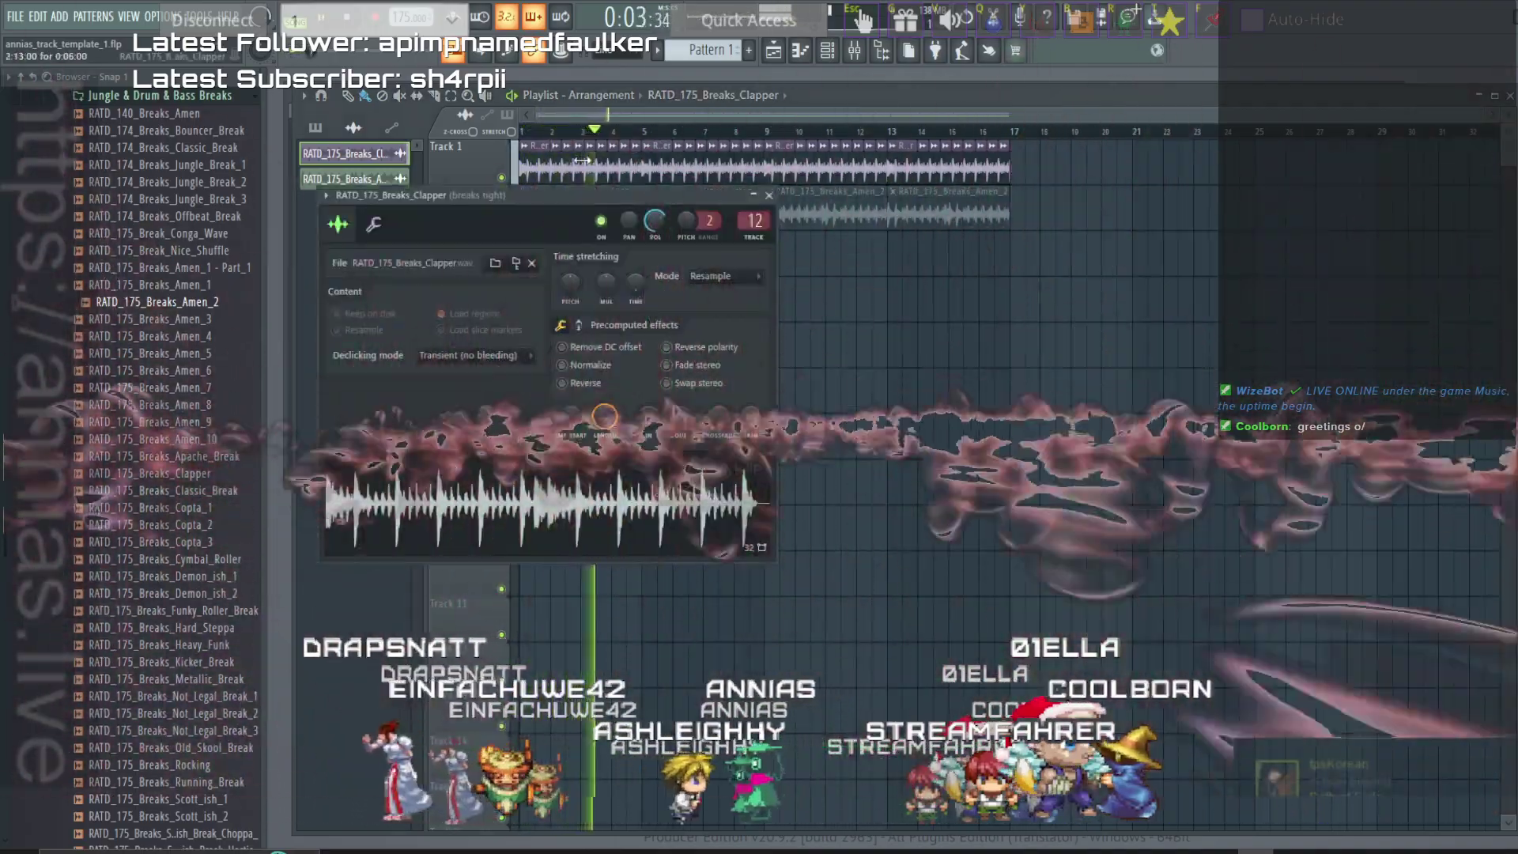
double_click(751, 219)
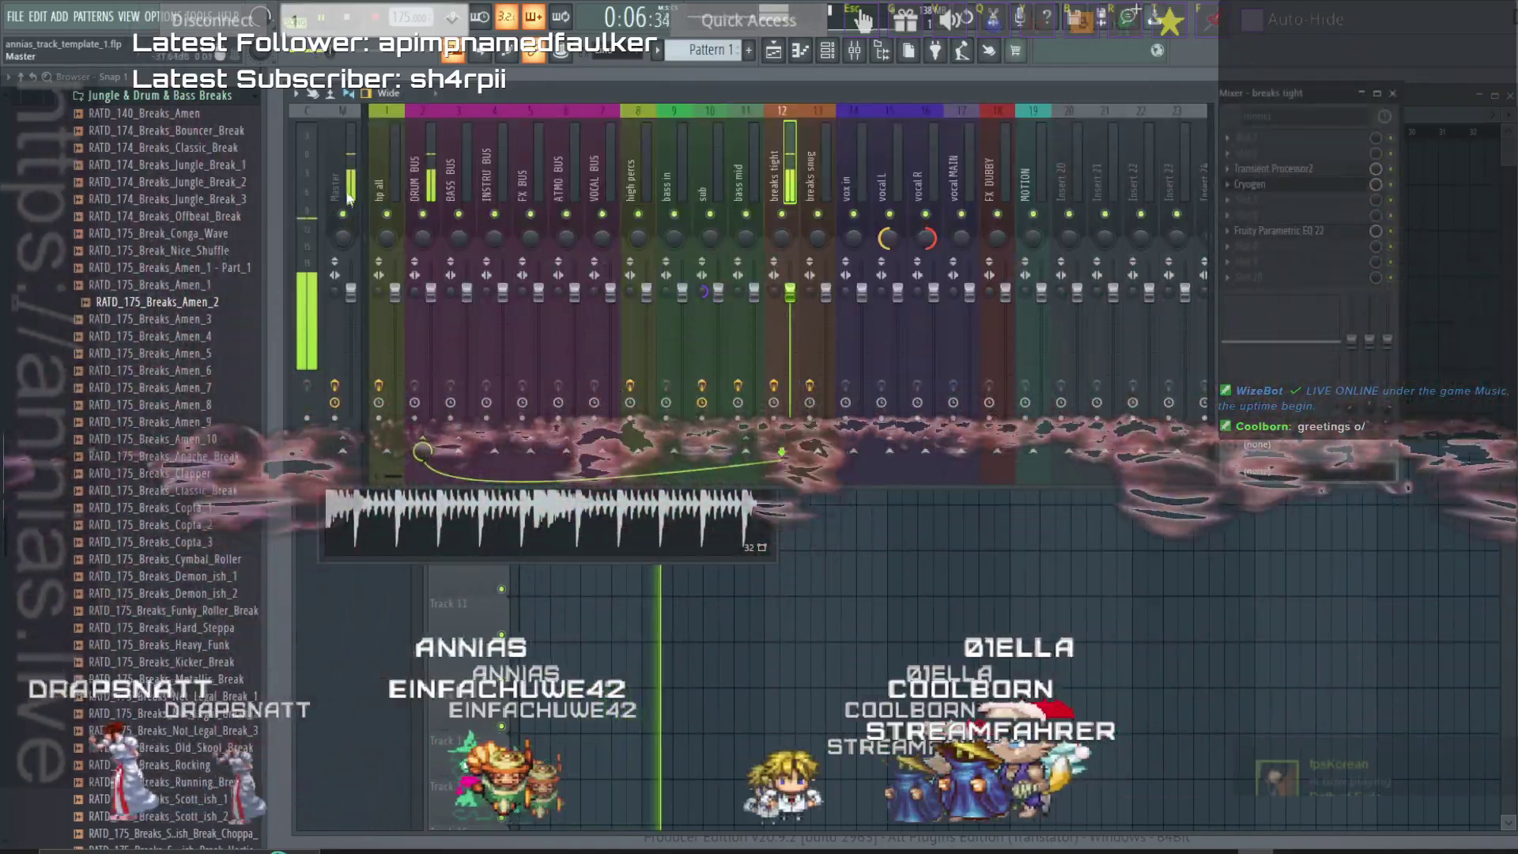
left_click(349, 190)
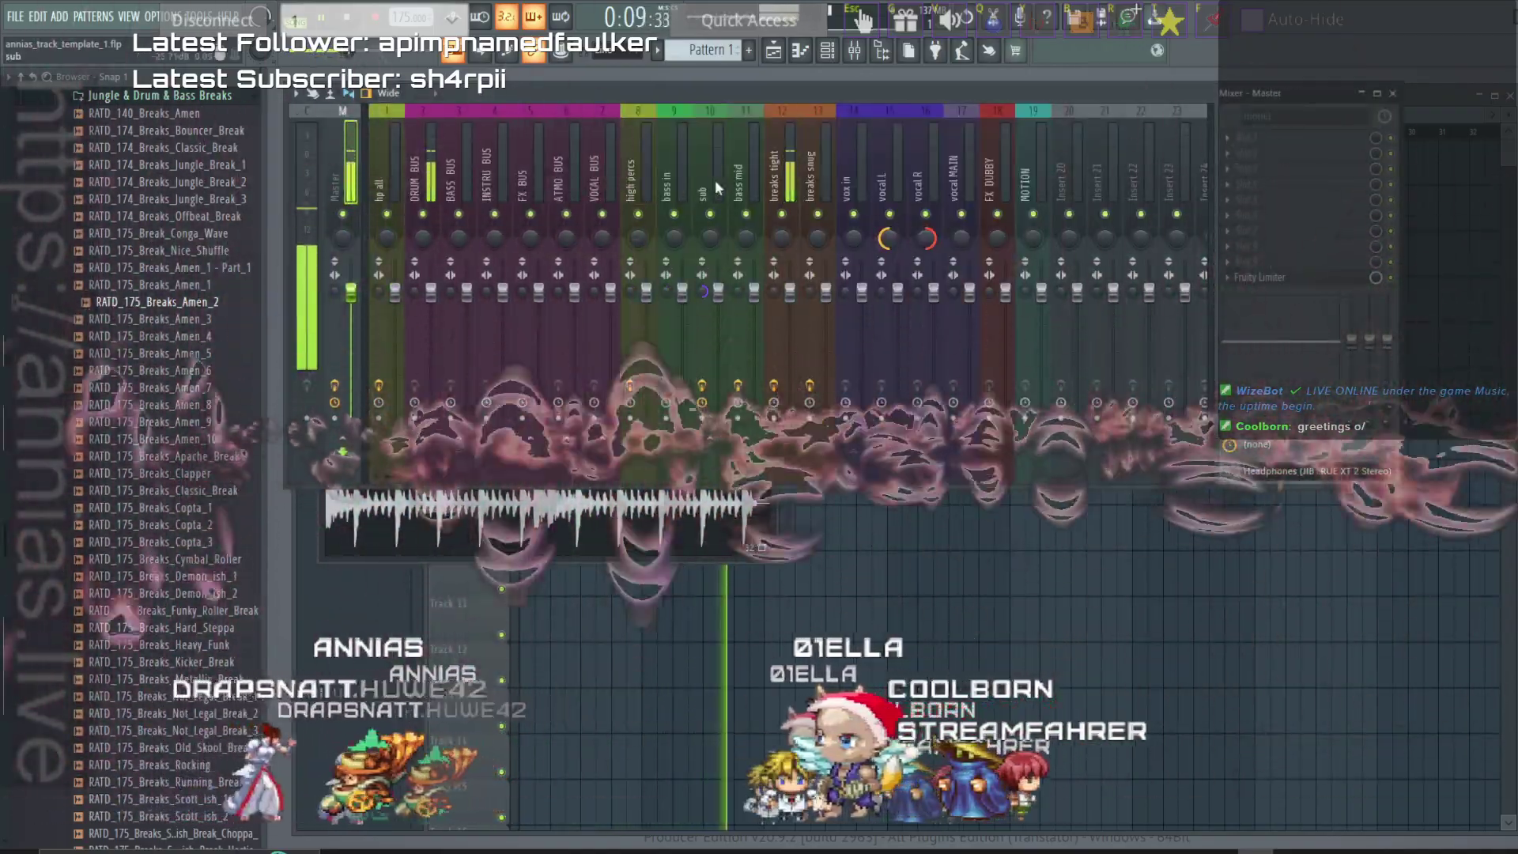
left_click(781, 170)
left_click(1251, 184)
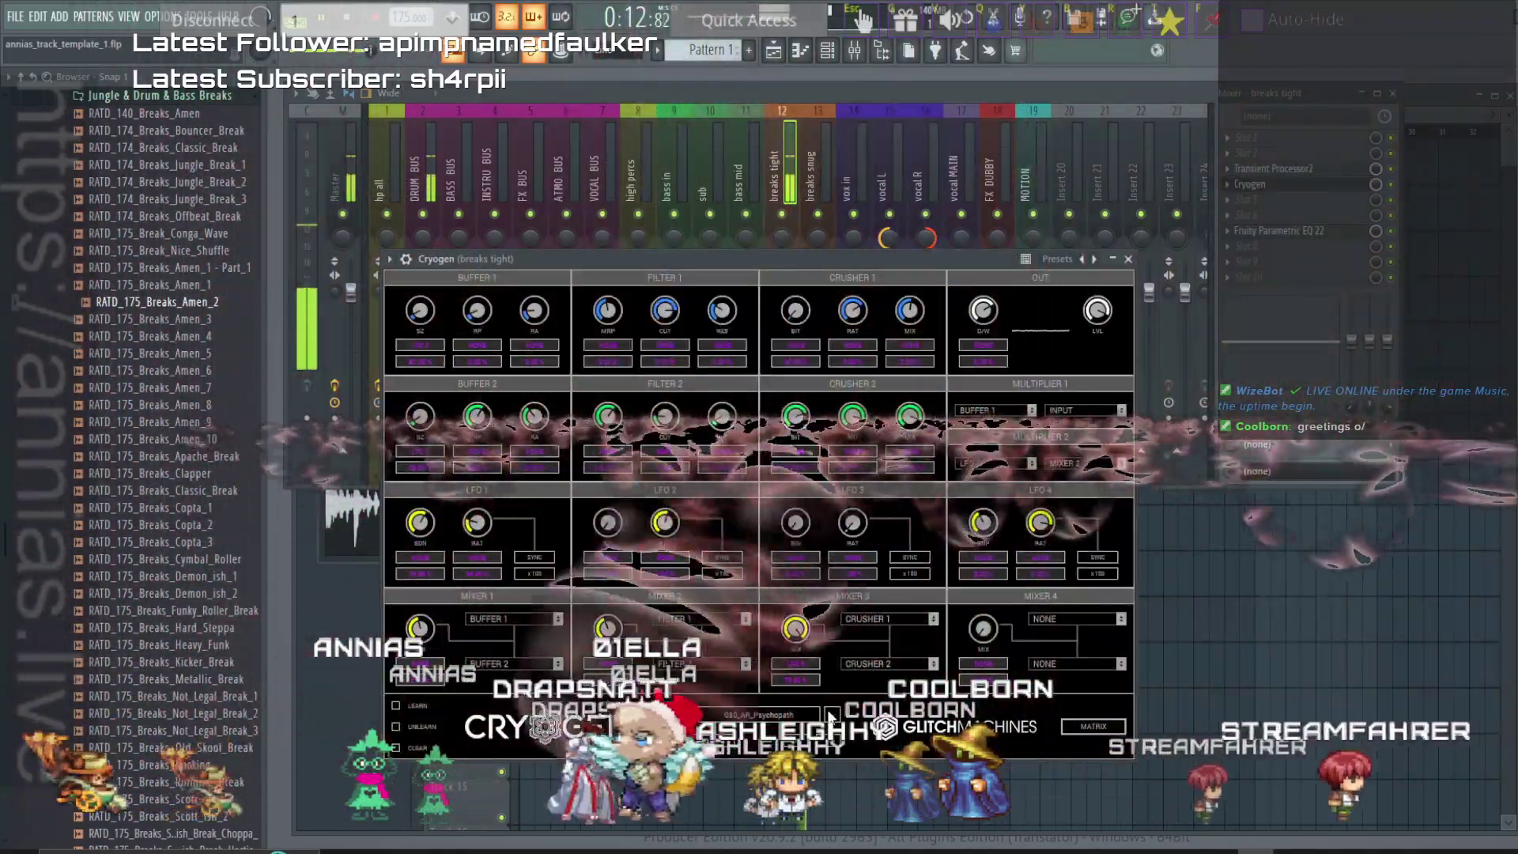
Compare the Cryogen presets 082_AR_ReverseNation1, 083_AR_ReverseNation2 and 077_AR_MetalGrooves1, playing the break through the last one.
left_click(831, 715)
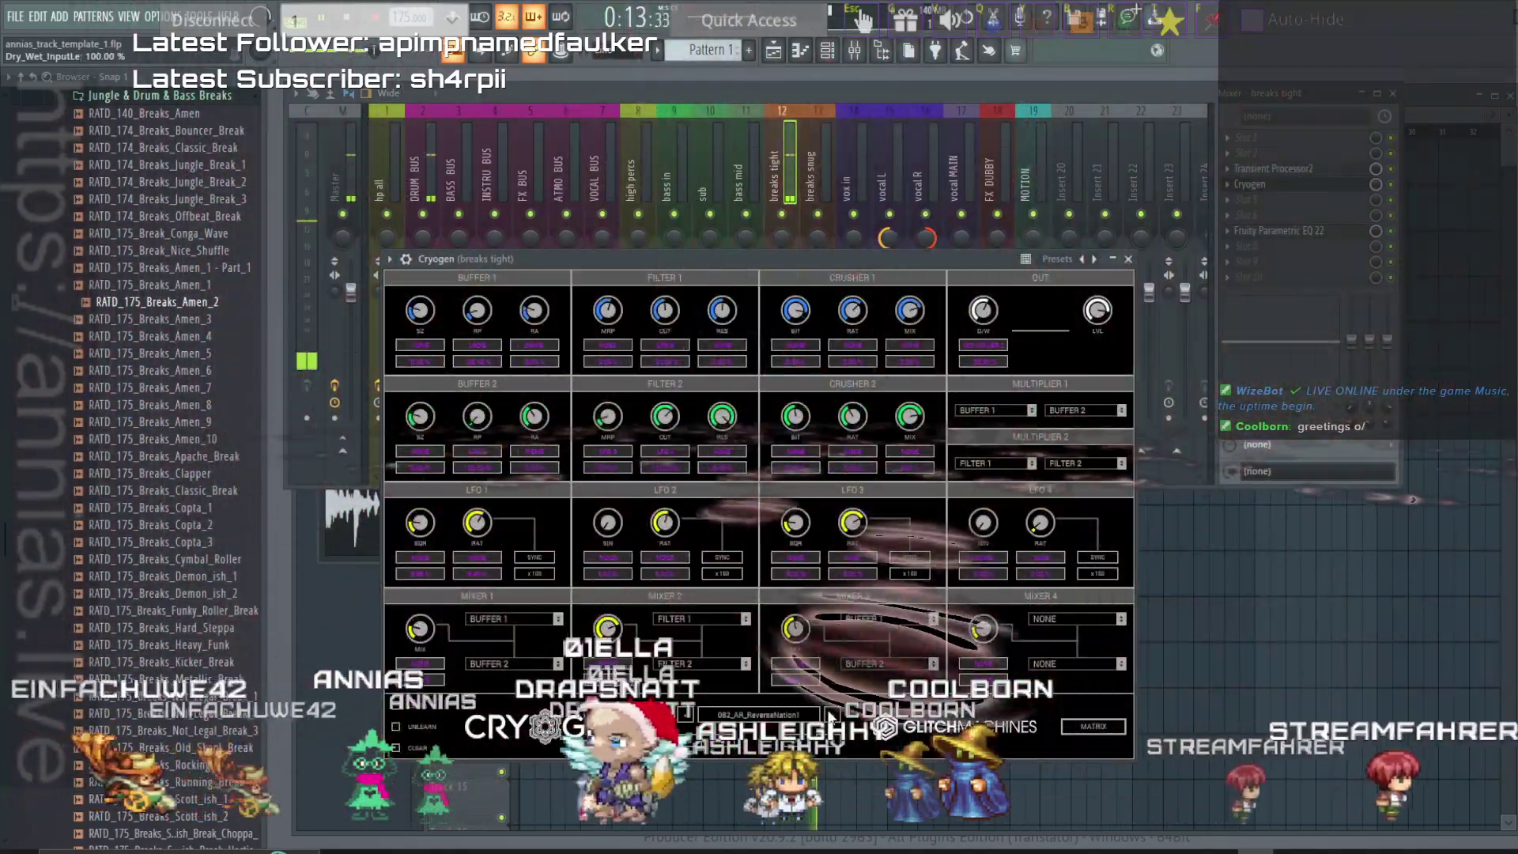
left_click(831, 715)
key("space")
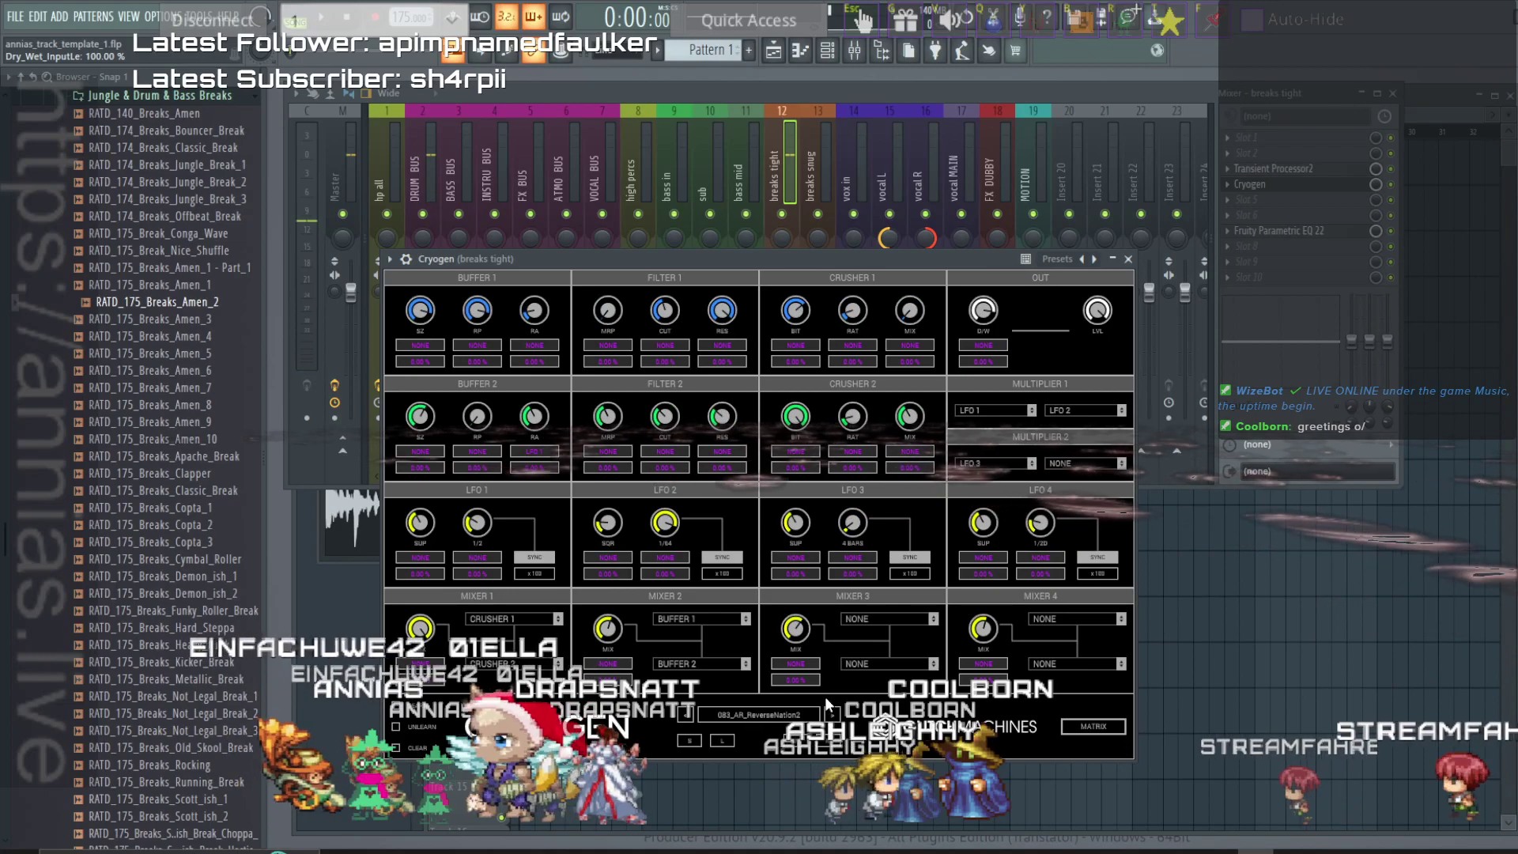
left_click(688, 714)
left_click(688, 714)
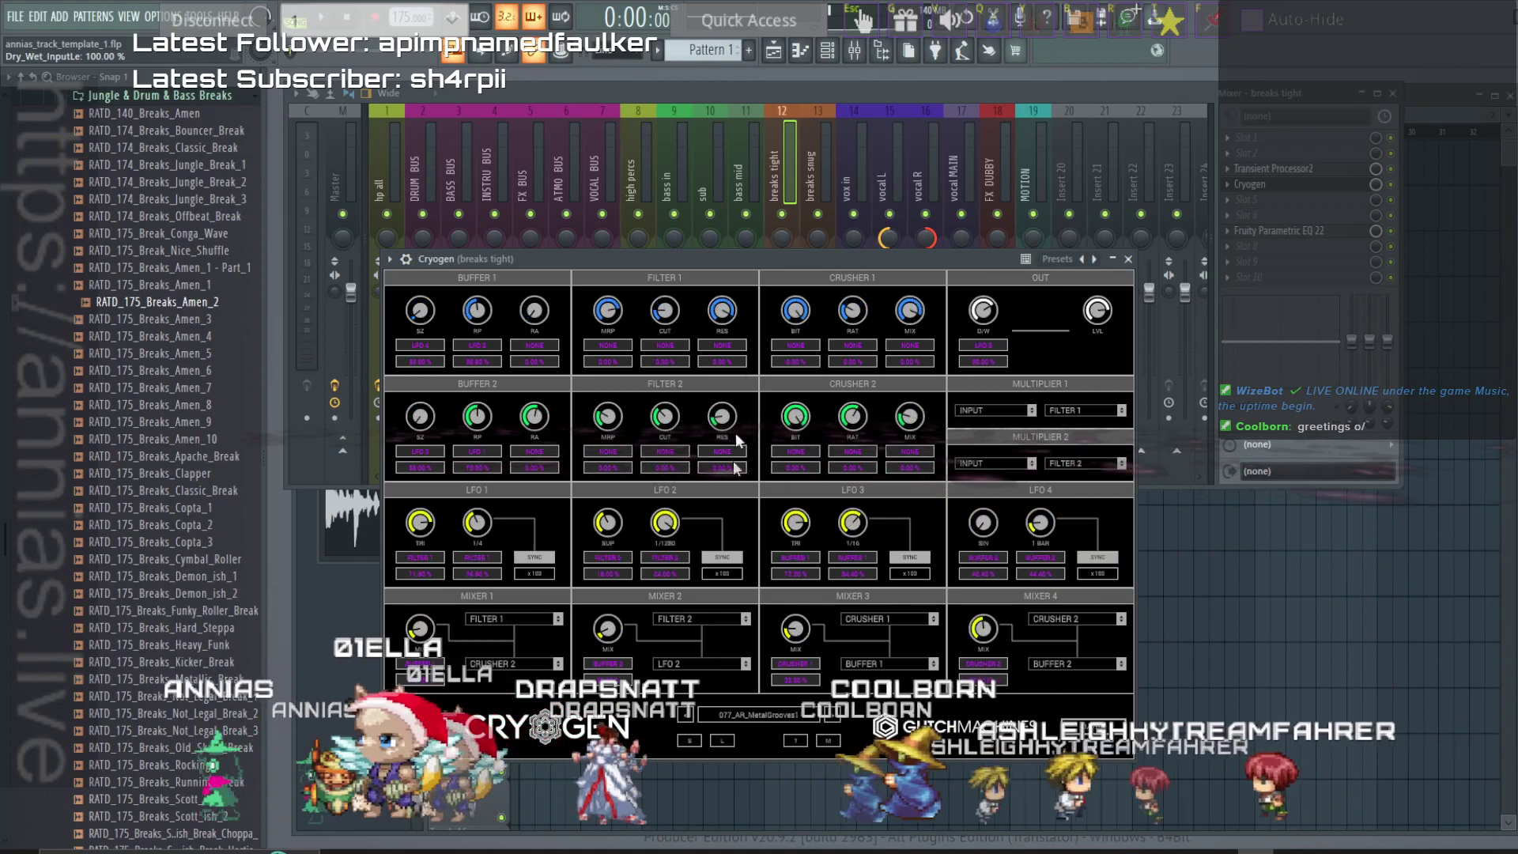
key("space")
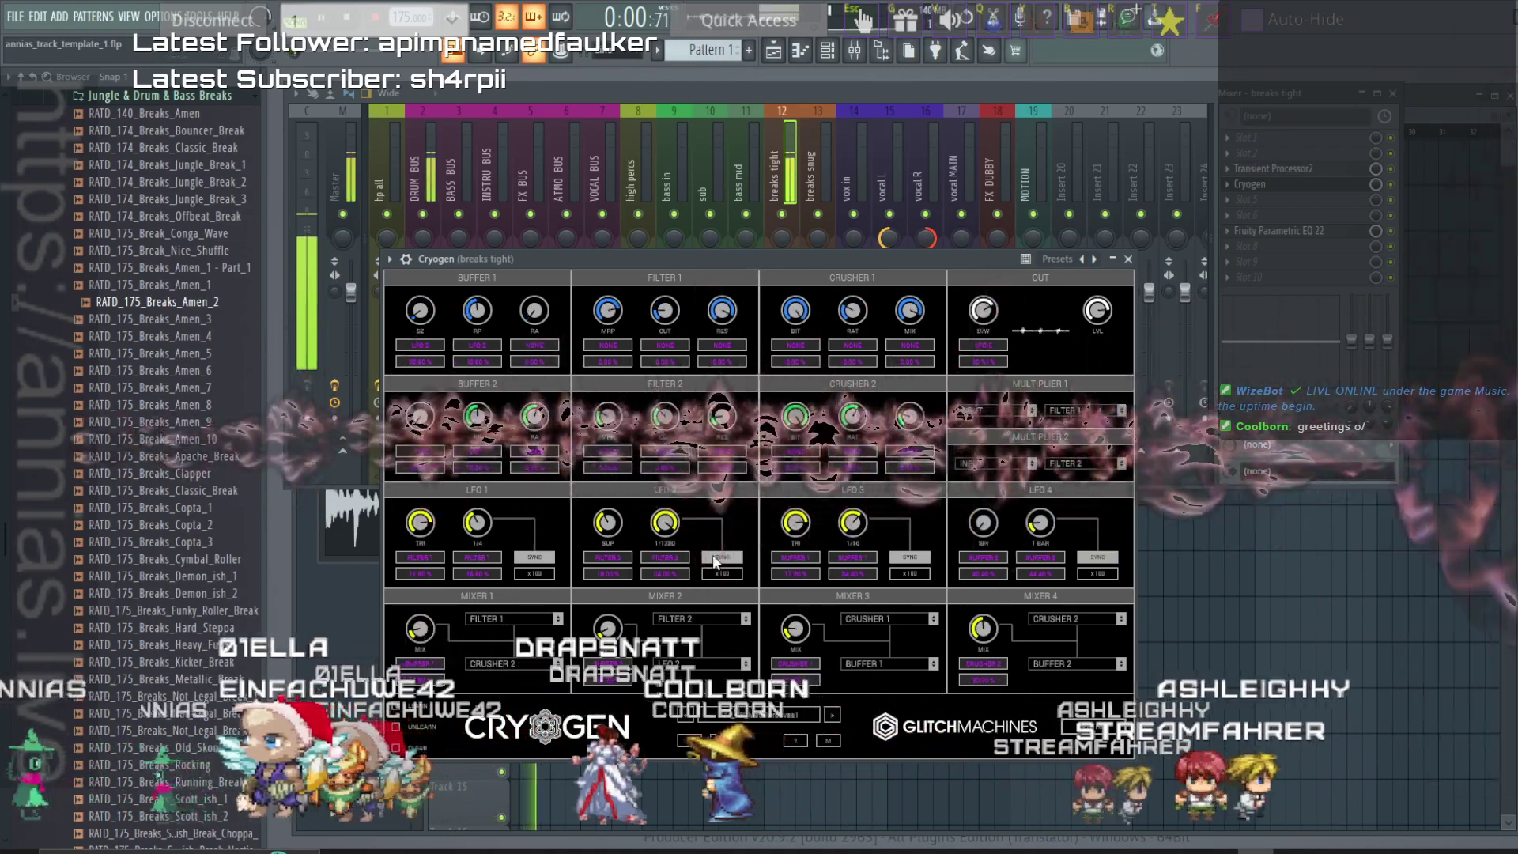
Audition more Cryogen presets during playback and settle on 086_AR_SuddenLfoBass.
left_click(830, 717)
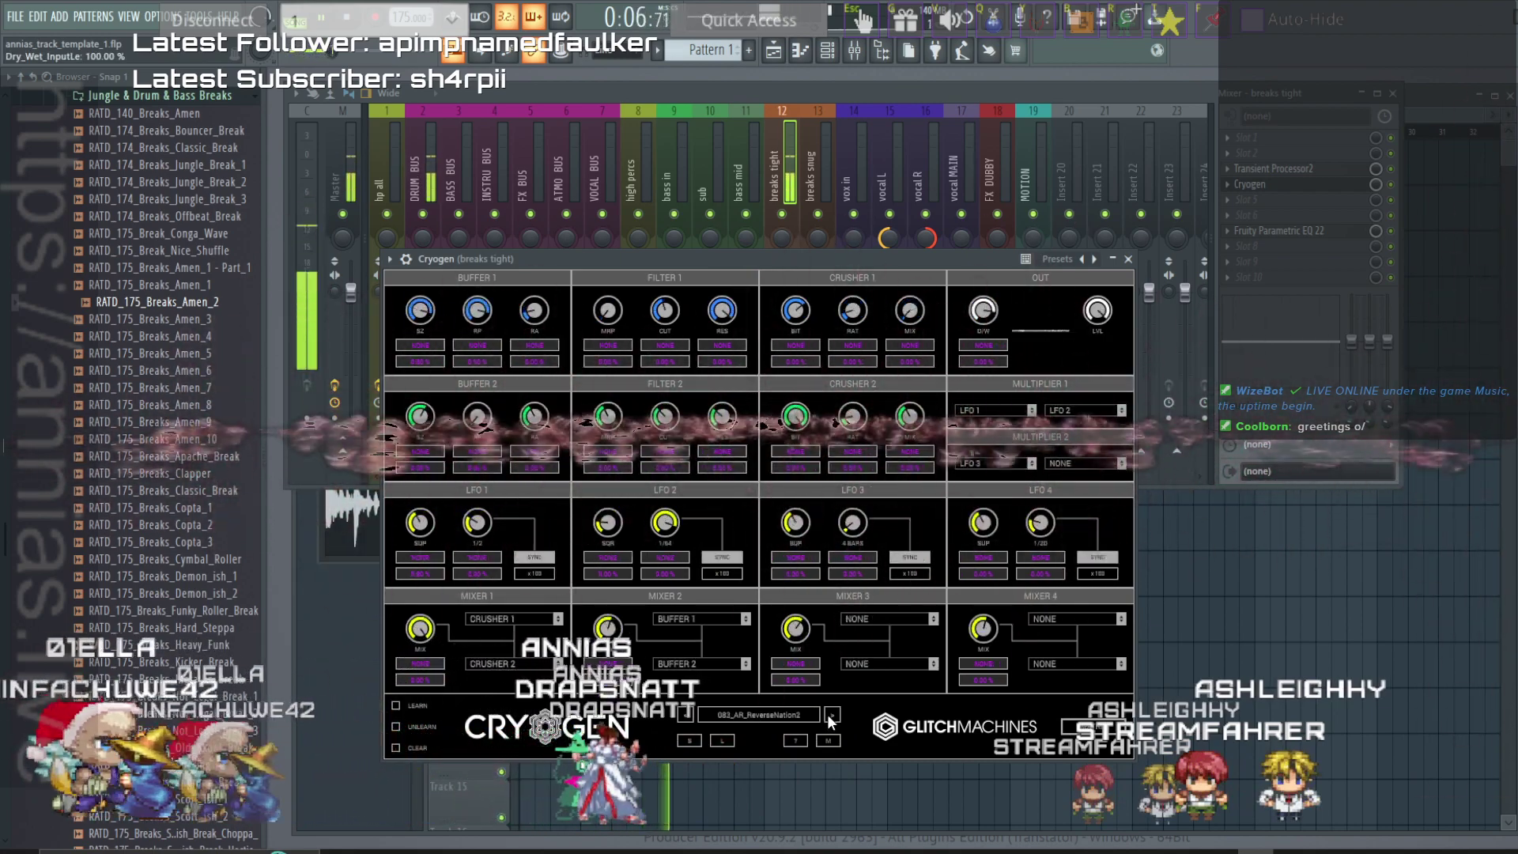
left_click(831, 718)
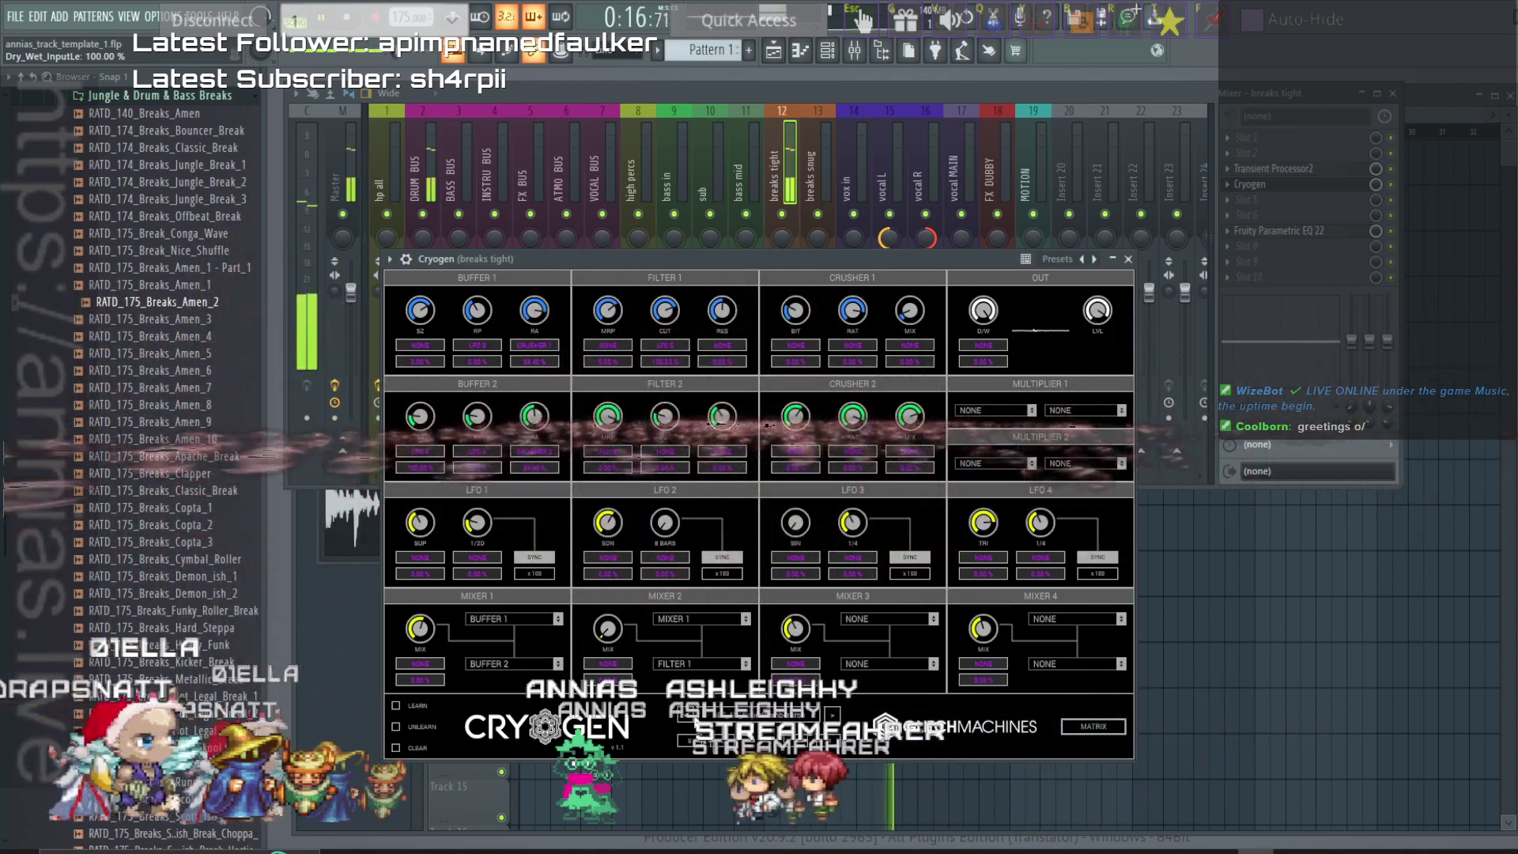
left_click(687, 719)
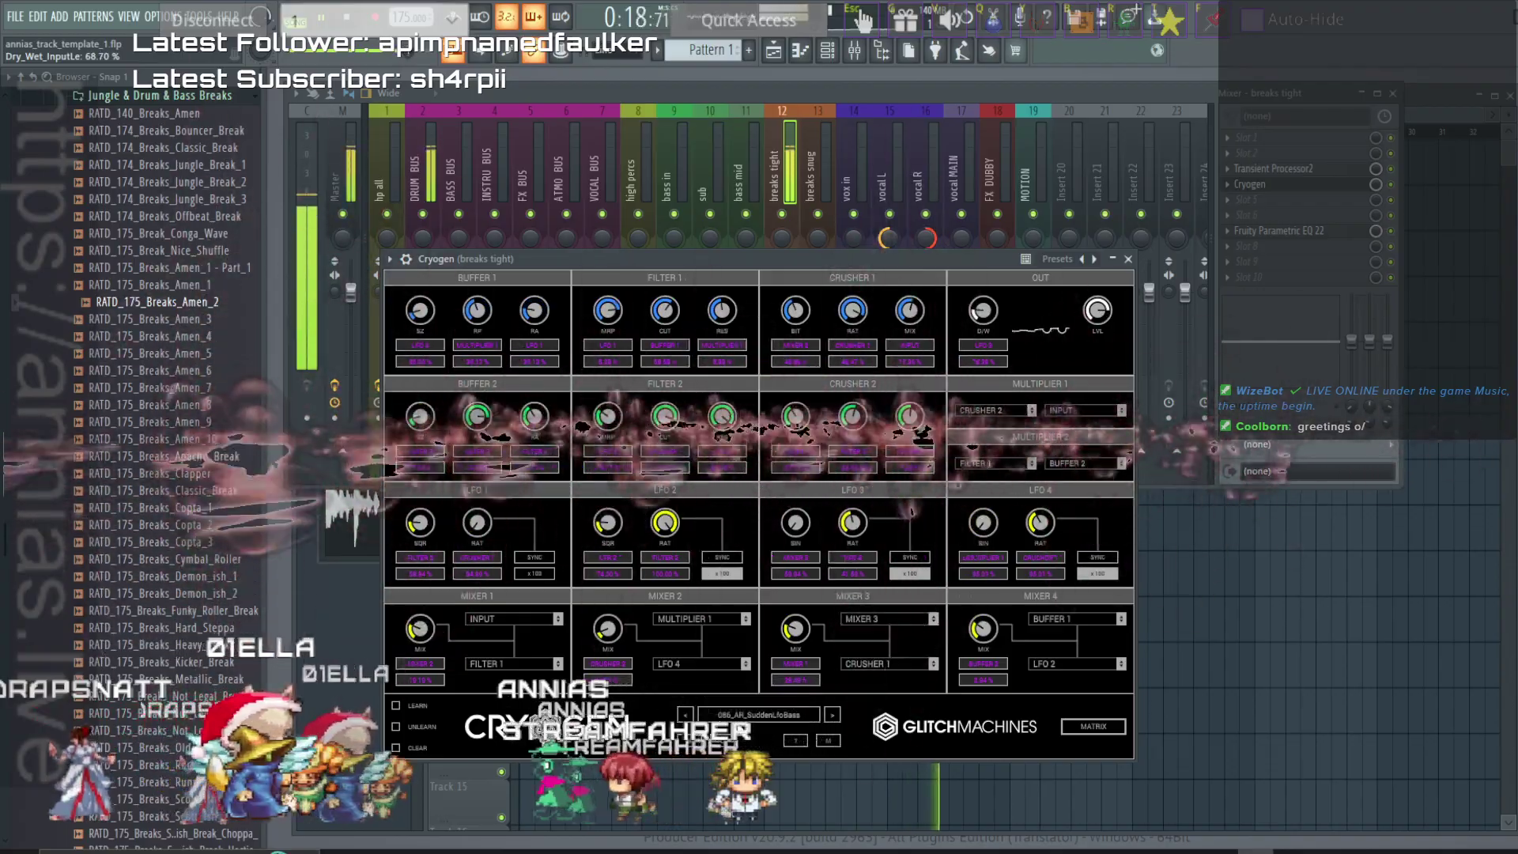
Adjust Cryogen's dry/wet mix and minimize Filter 1's cutoff, with LFO 2's rate at 40 Hz and LFO 3's at about 0.74 Hz.
left_click_drag(989, 318, 968, 295)
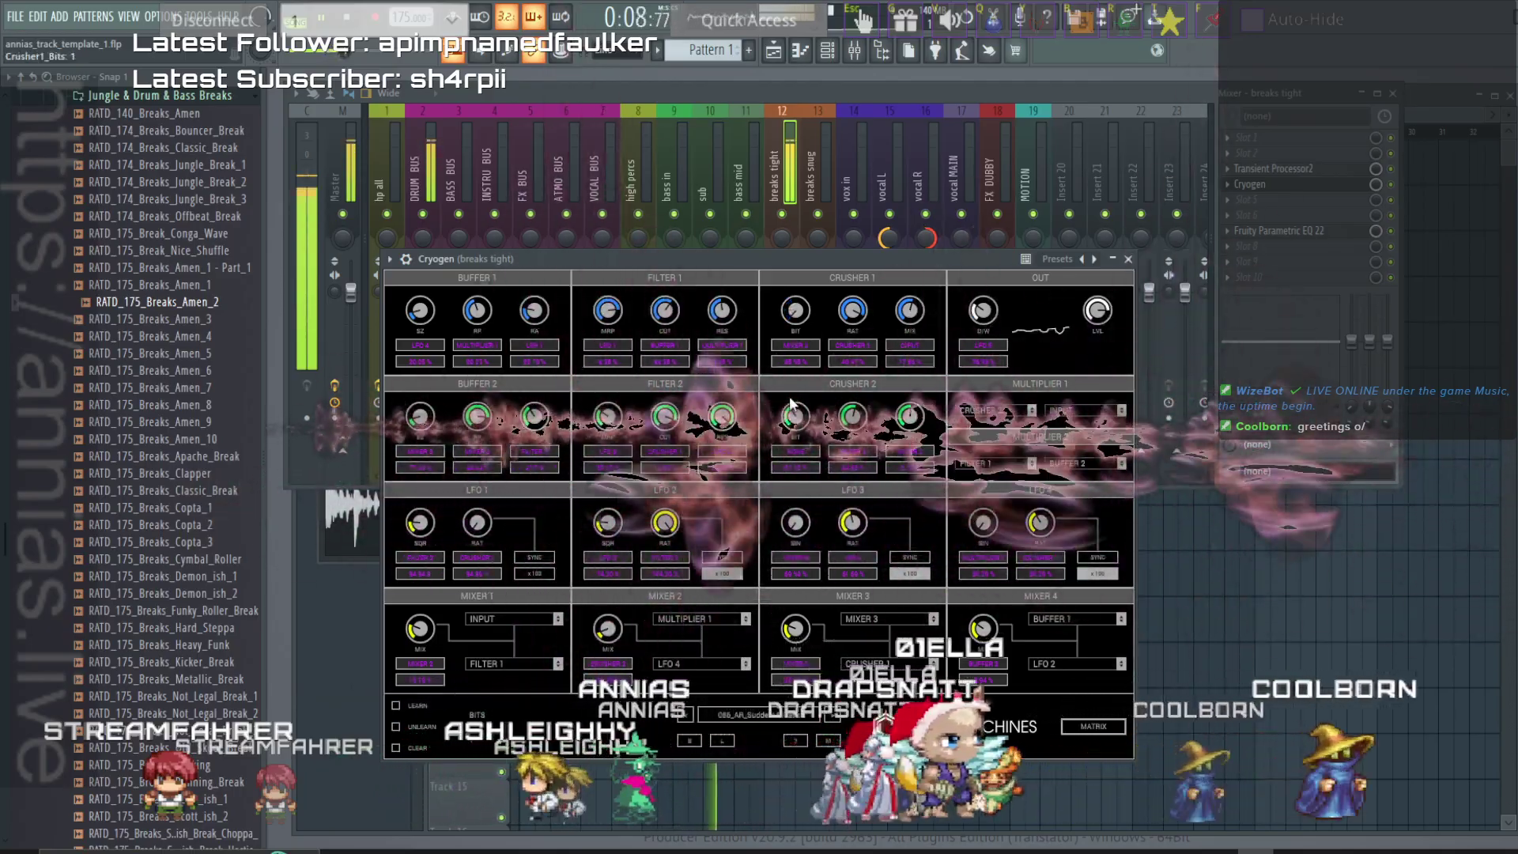
left_click_drag(663, 314, 658, 436)
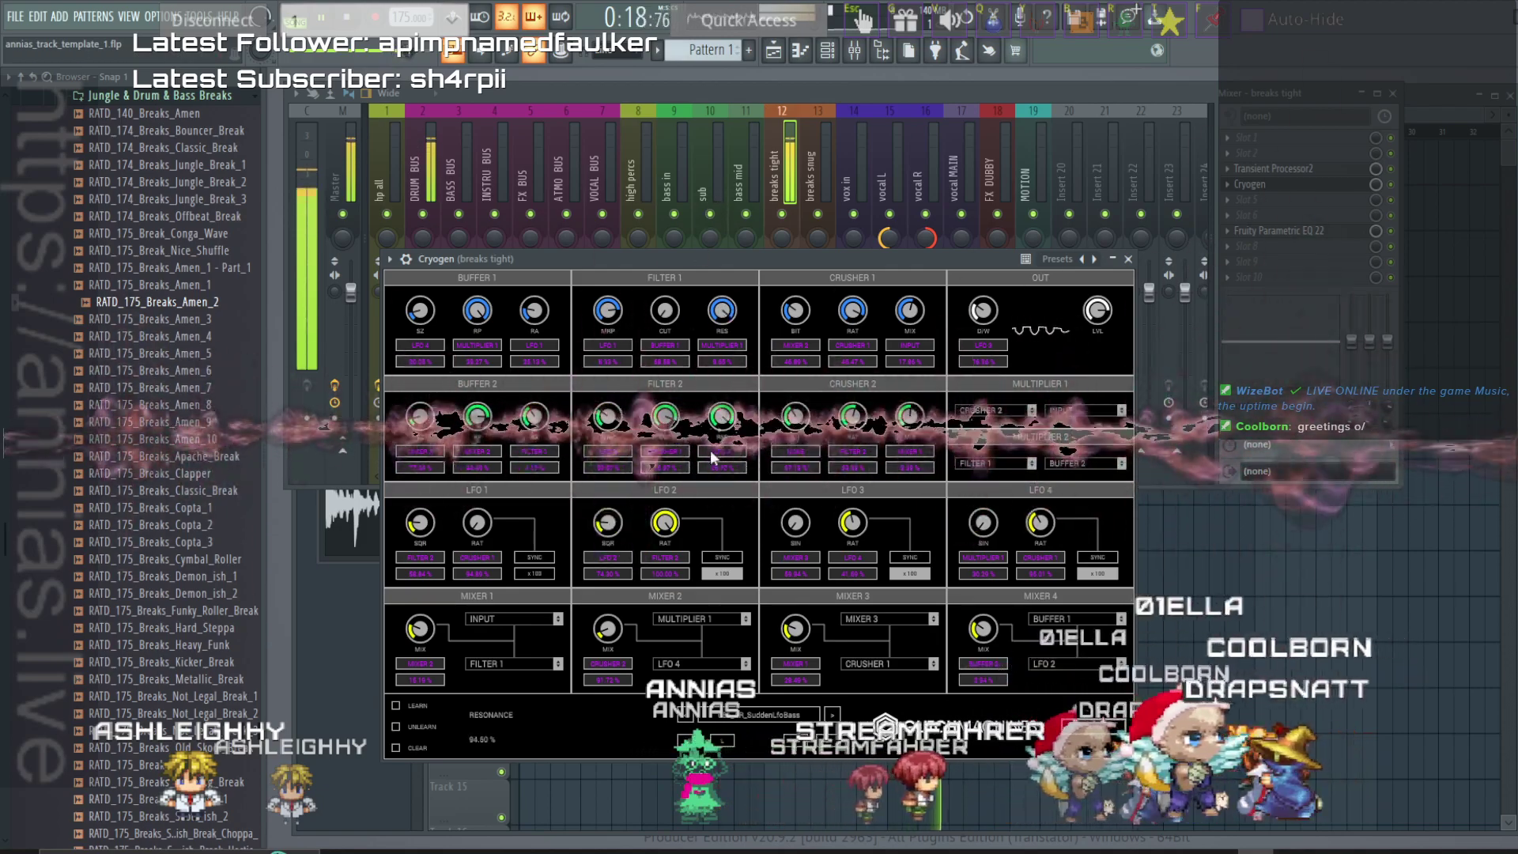
left_click_drag(651, 673, 694, 448)
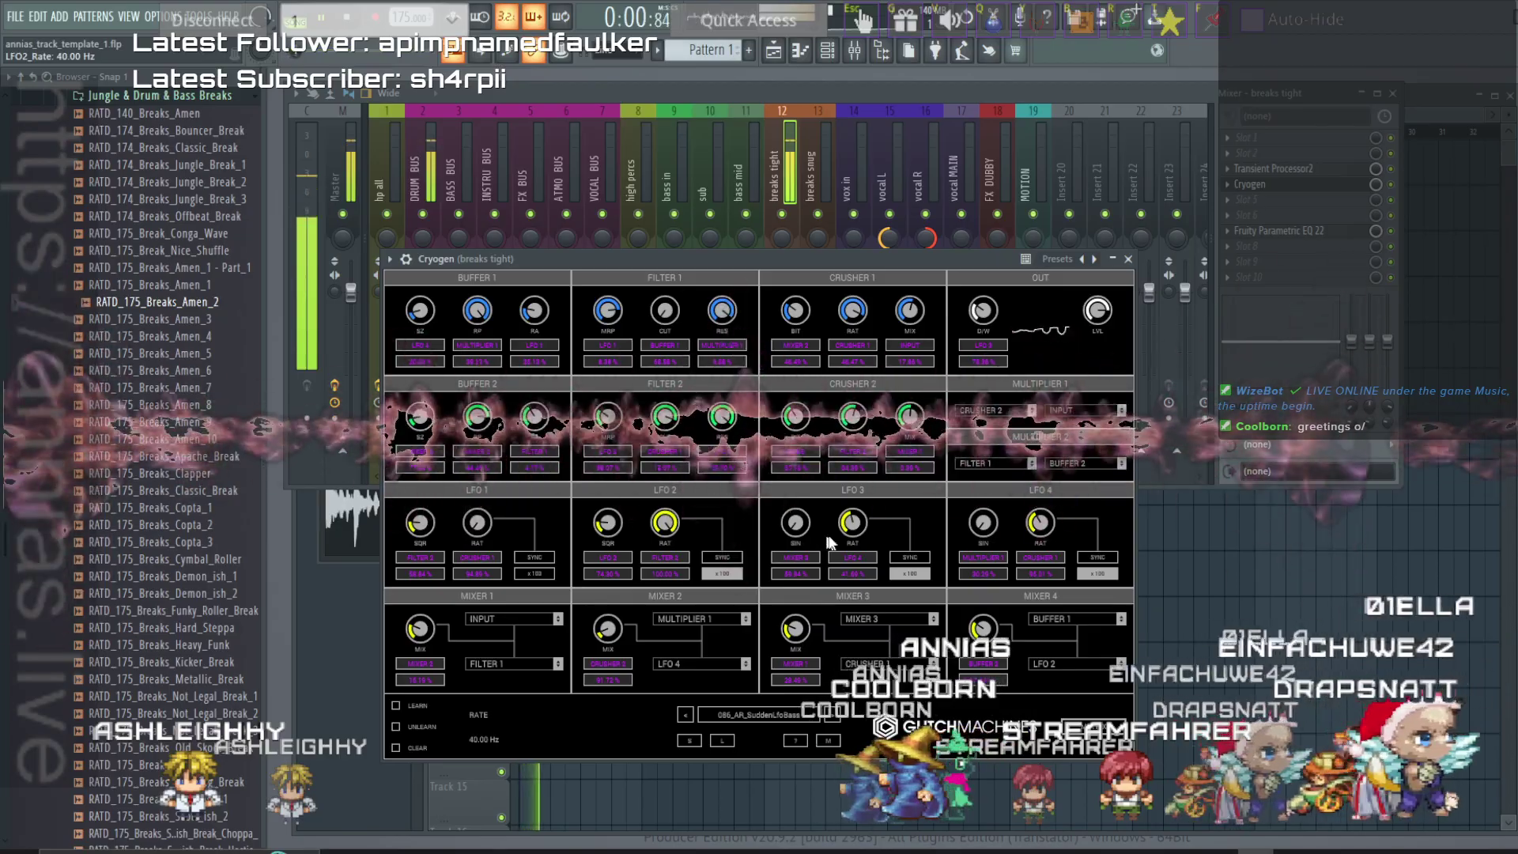
left_click_drag(837, 445, 802, 585)
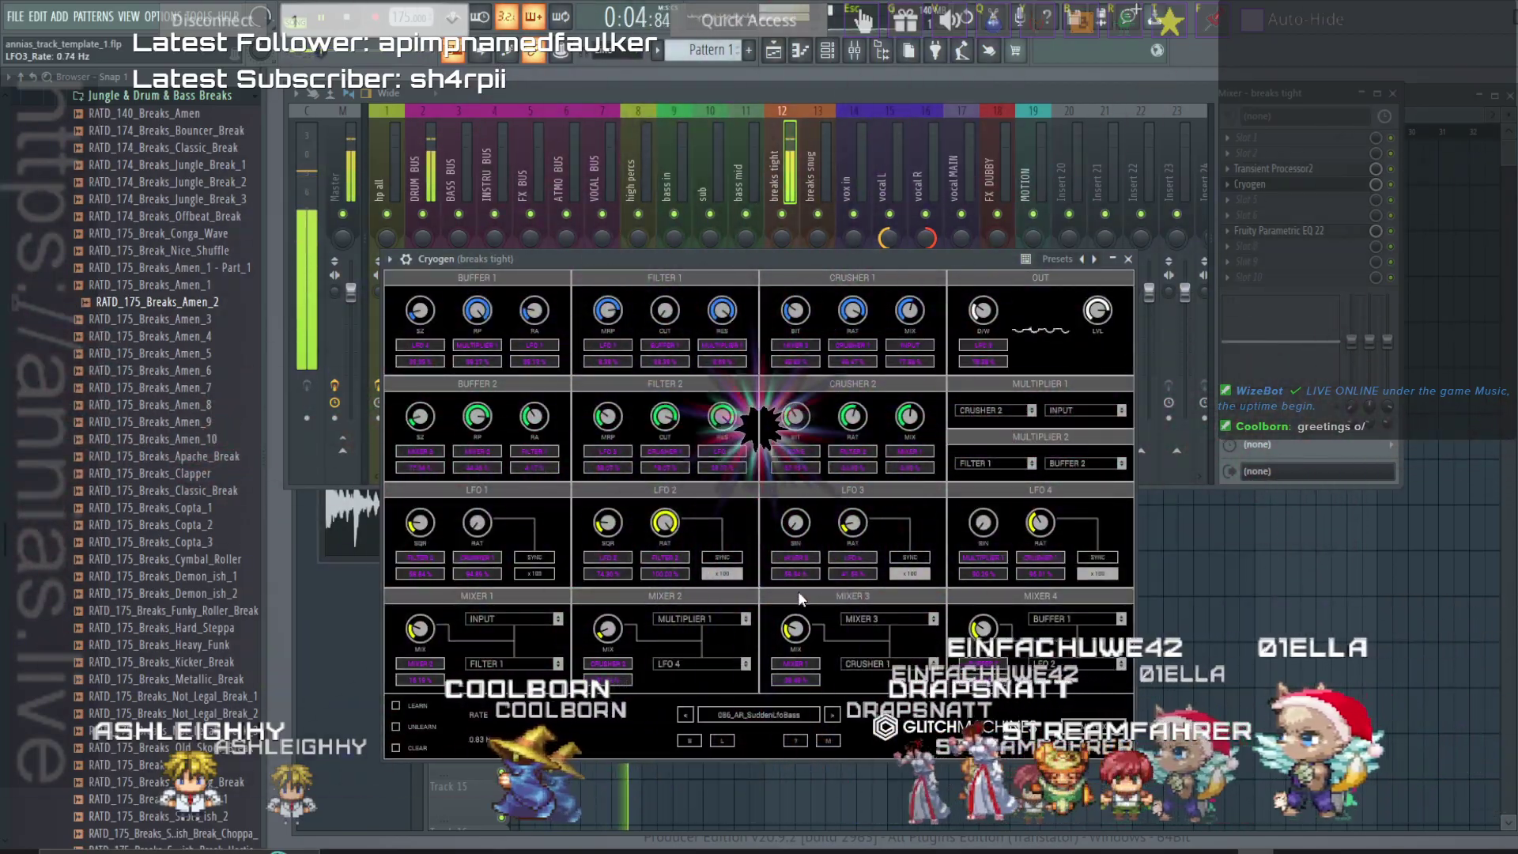
Raise Cryogen's dry/wet mix to nearly fully wet, sweep LFO 3's rate, and lower LFO 2's rate to about 11 Hz.
left_click_drag(989, 308, 983, 177)
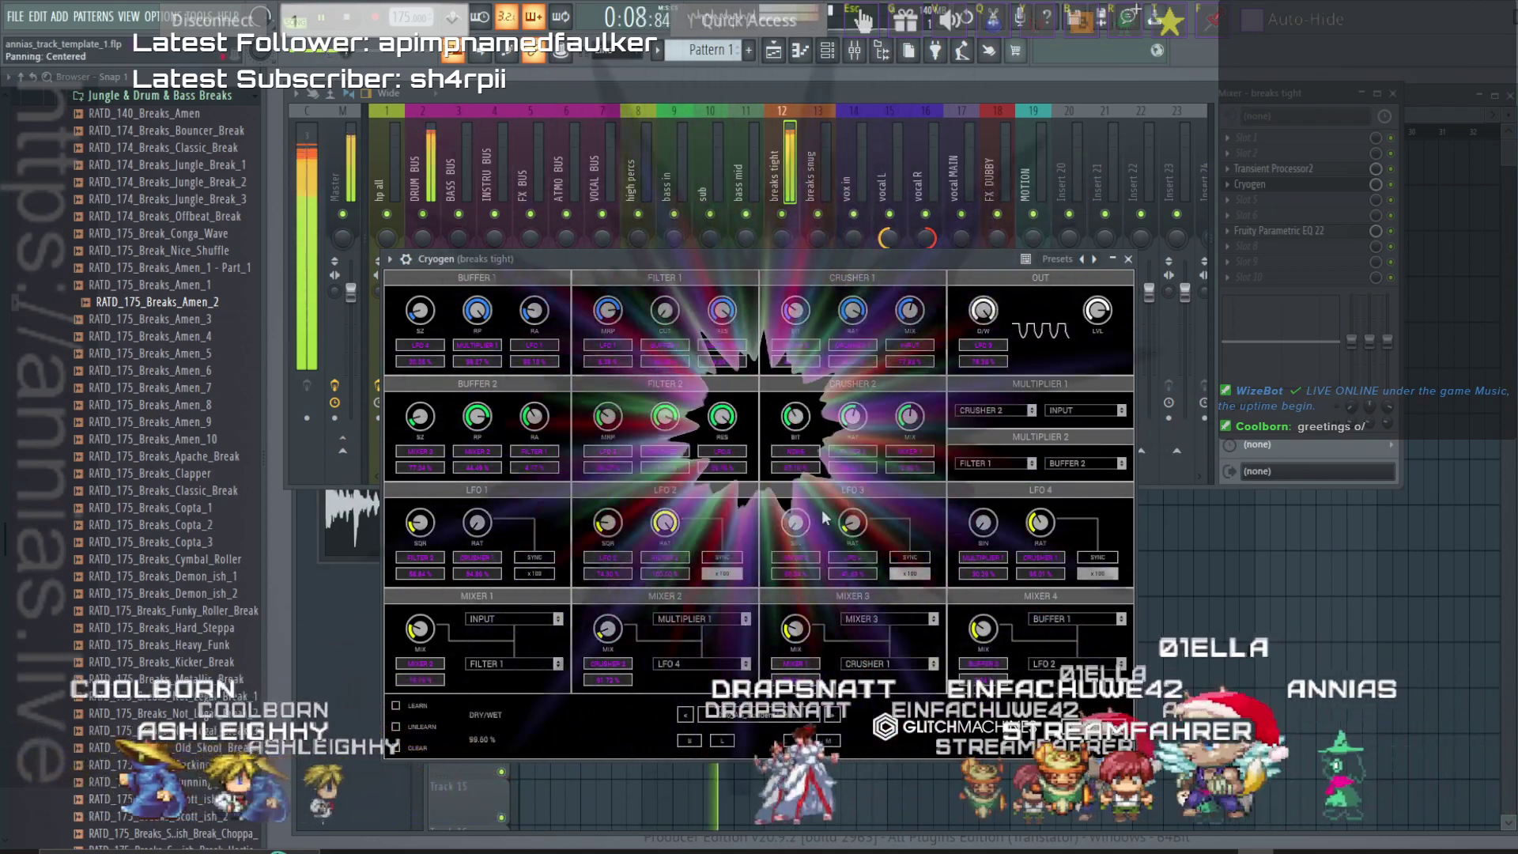
left_click_drag(849, 535, 844, 470)
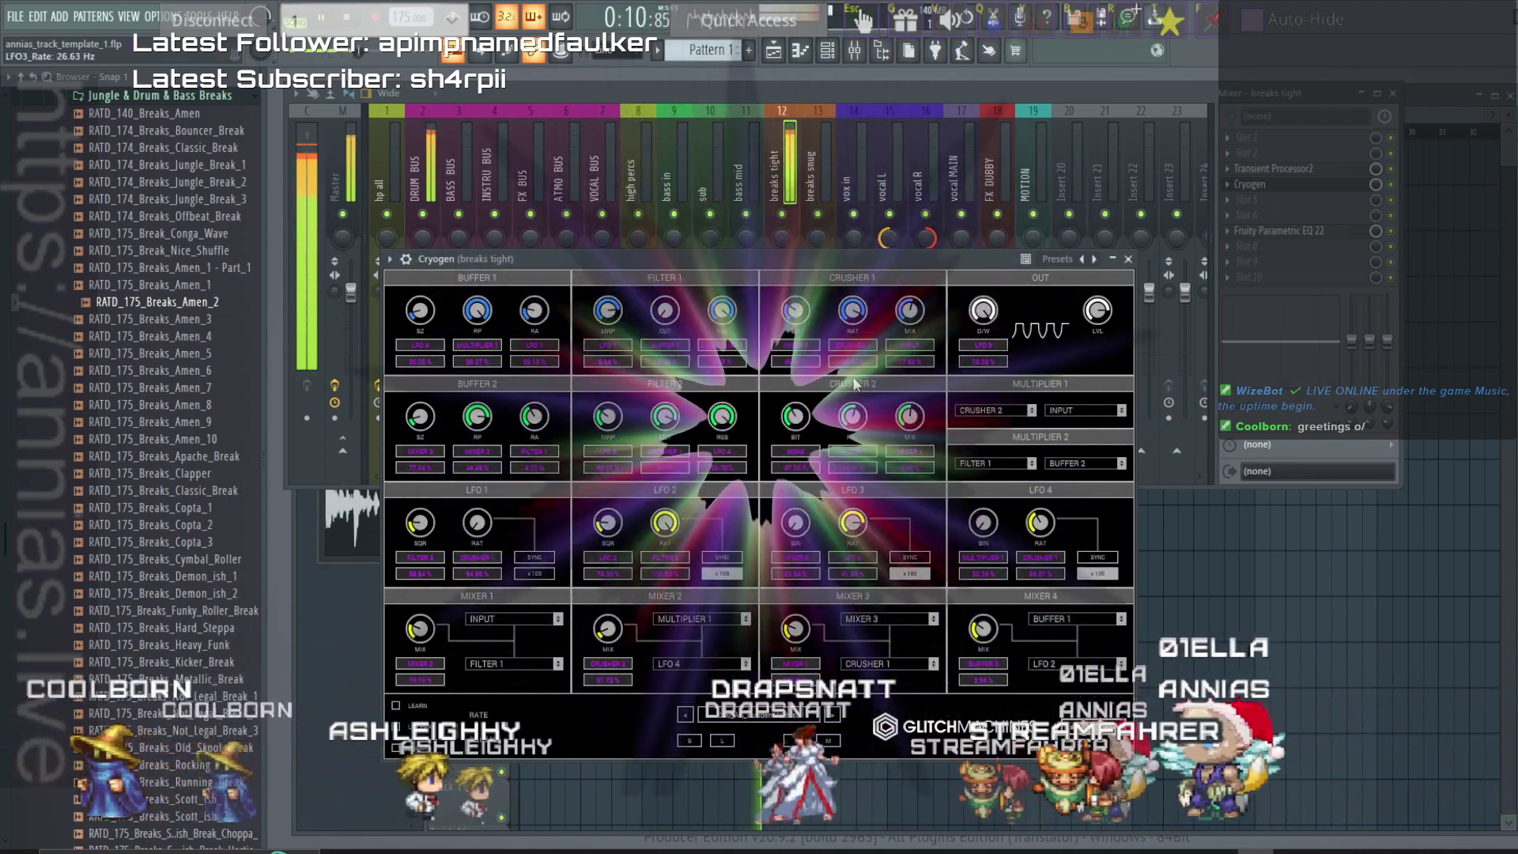
left_click_drag(665, 522, 653, 661)
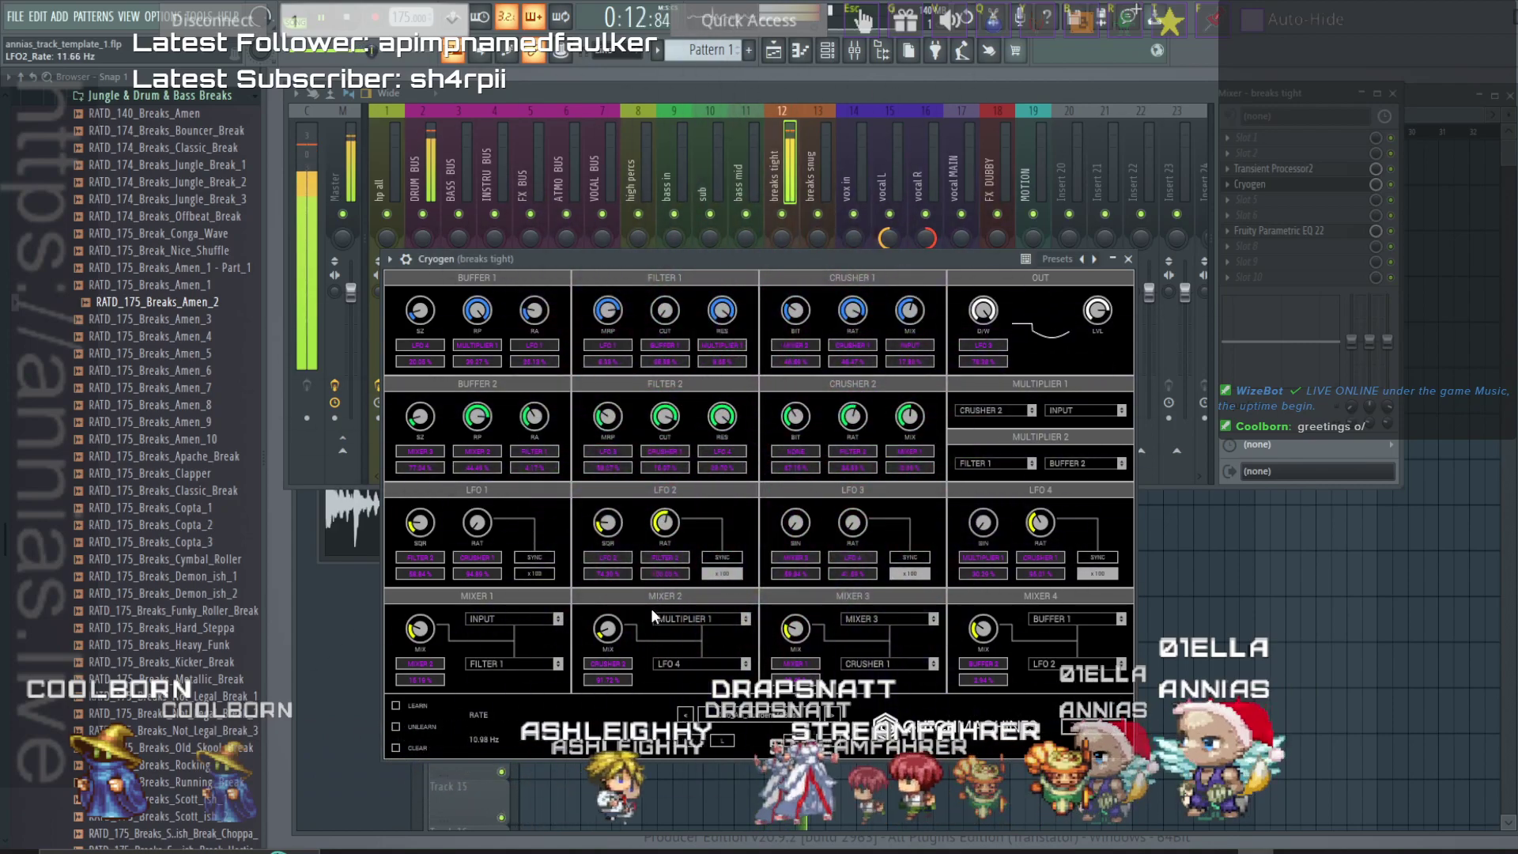
Set LFO 2's waveform to SDN and LFO 3's to SQR, raising the rate of both LFOs.
left_click_drag(650, 586, 610, 395)
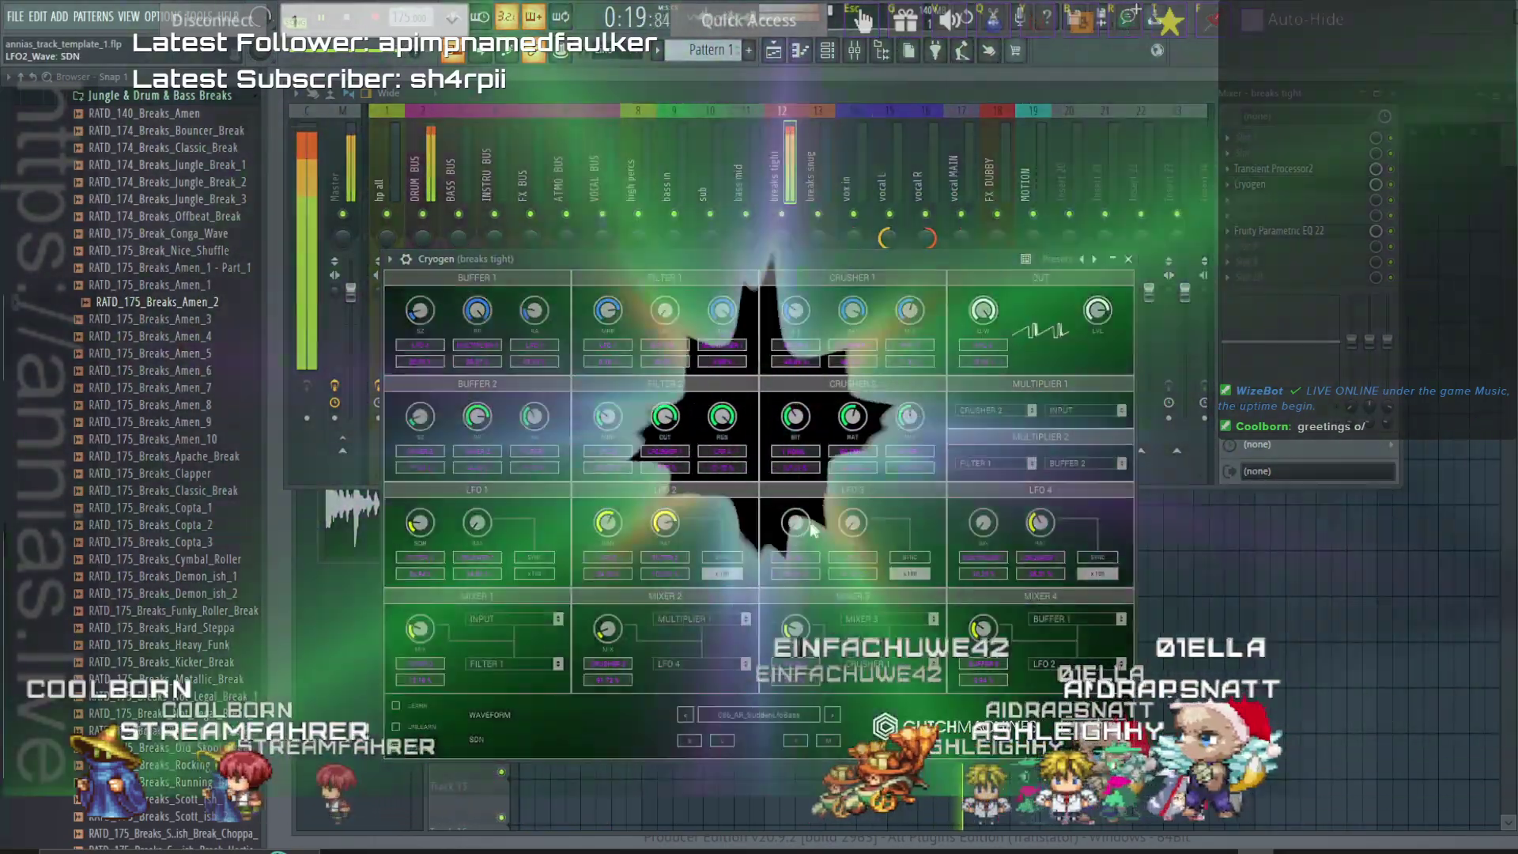
left_click_drag(796, 522, 777, 408)
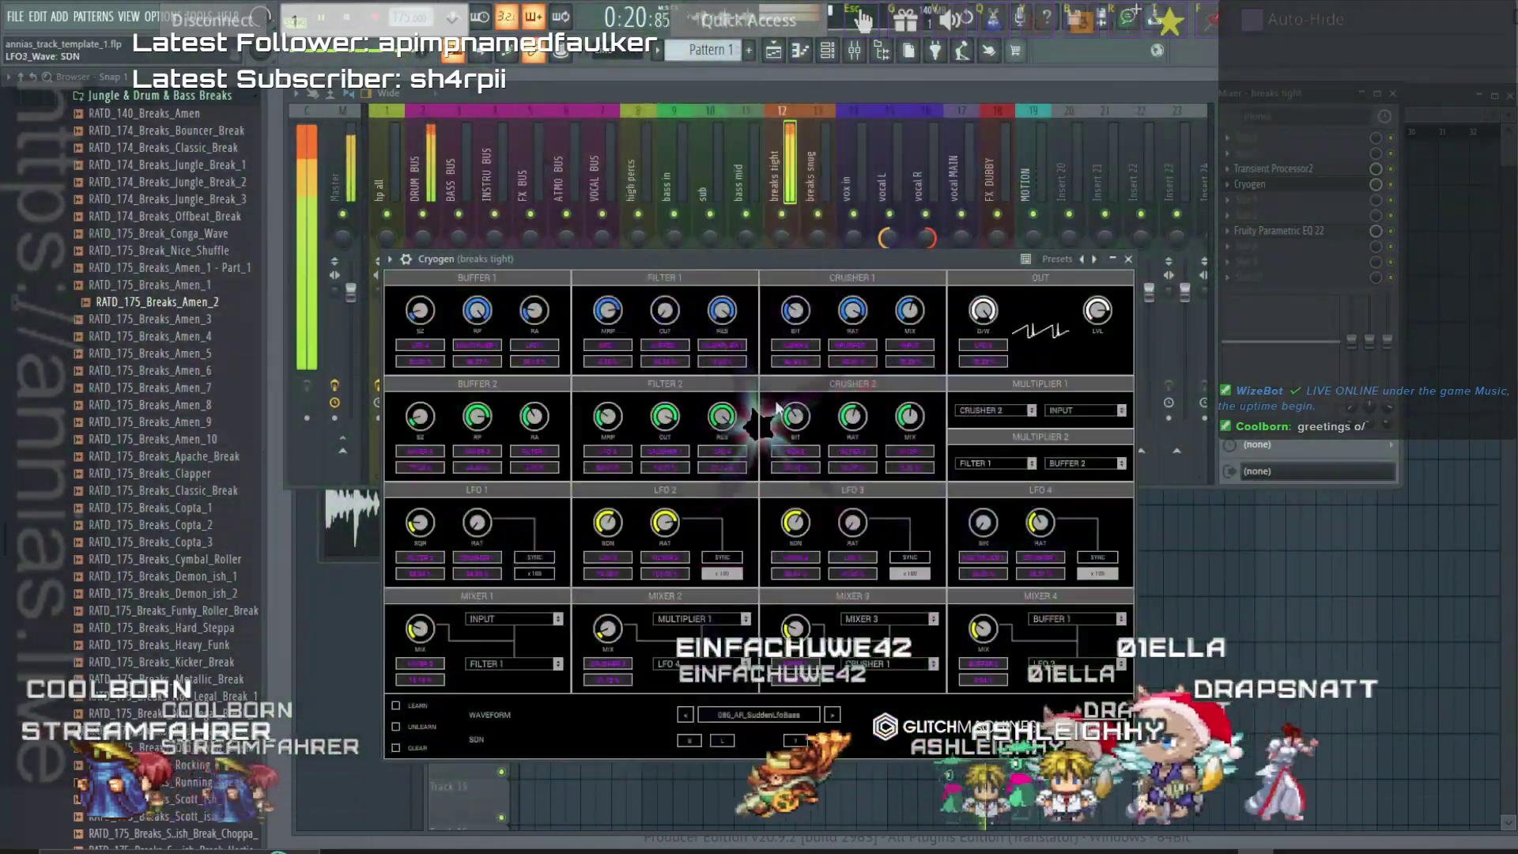
left_click_drag(852, 522, 829, 343)
left_click_drag(795, 510, 779, 597)
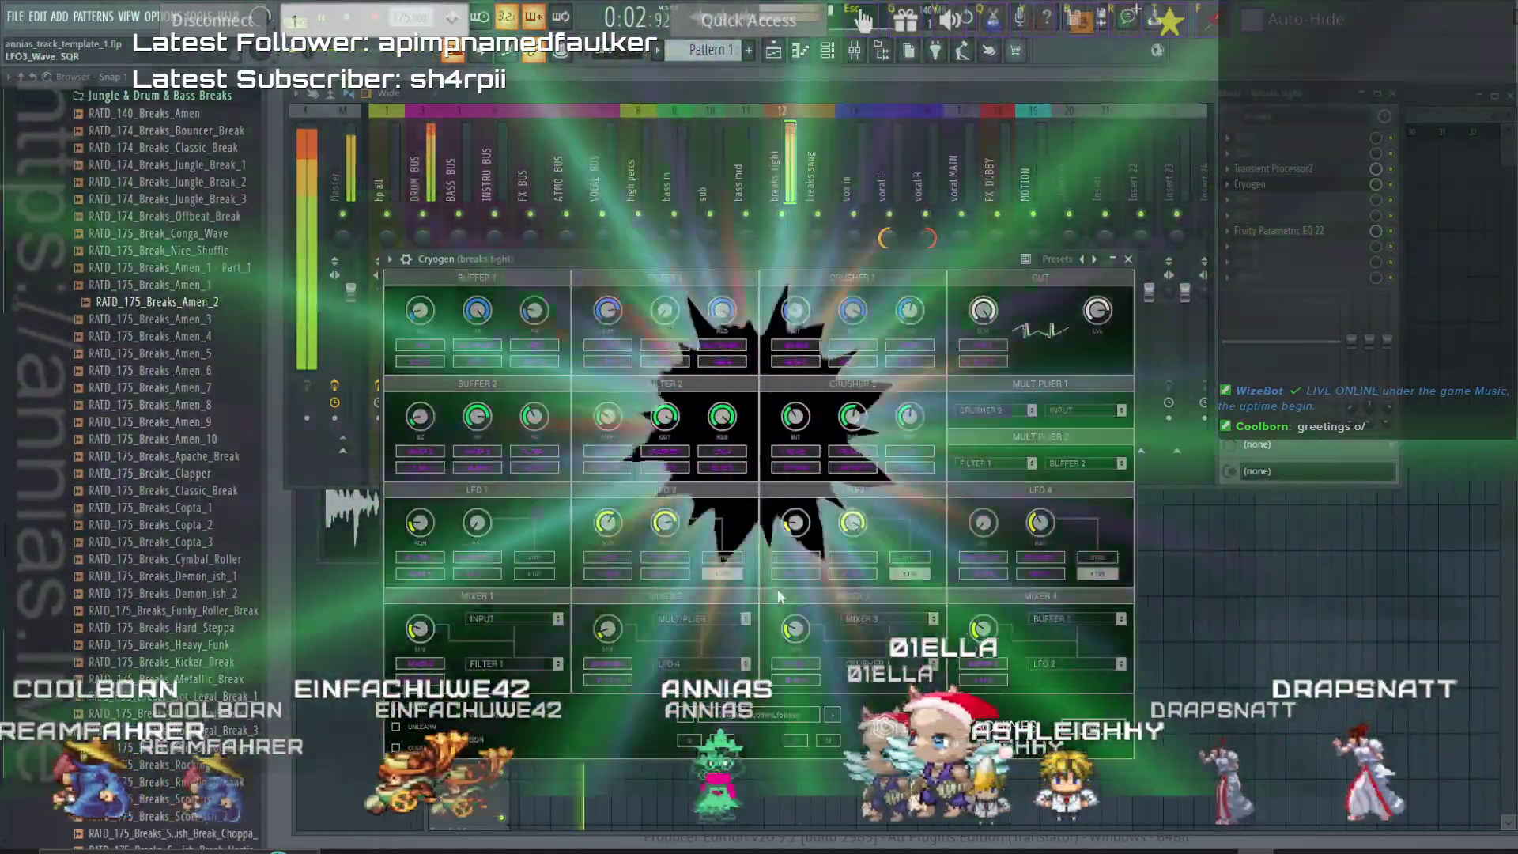
Raise the rates of LFO 4 and LFO 1 and lower LFO 2's rate while the break plays.
left_click_drag(1036, 544, 1029, 462)
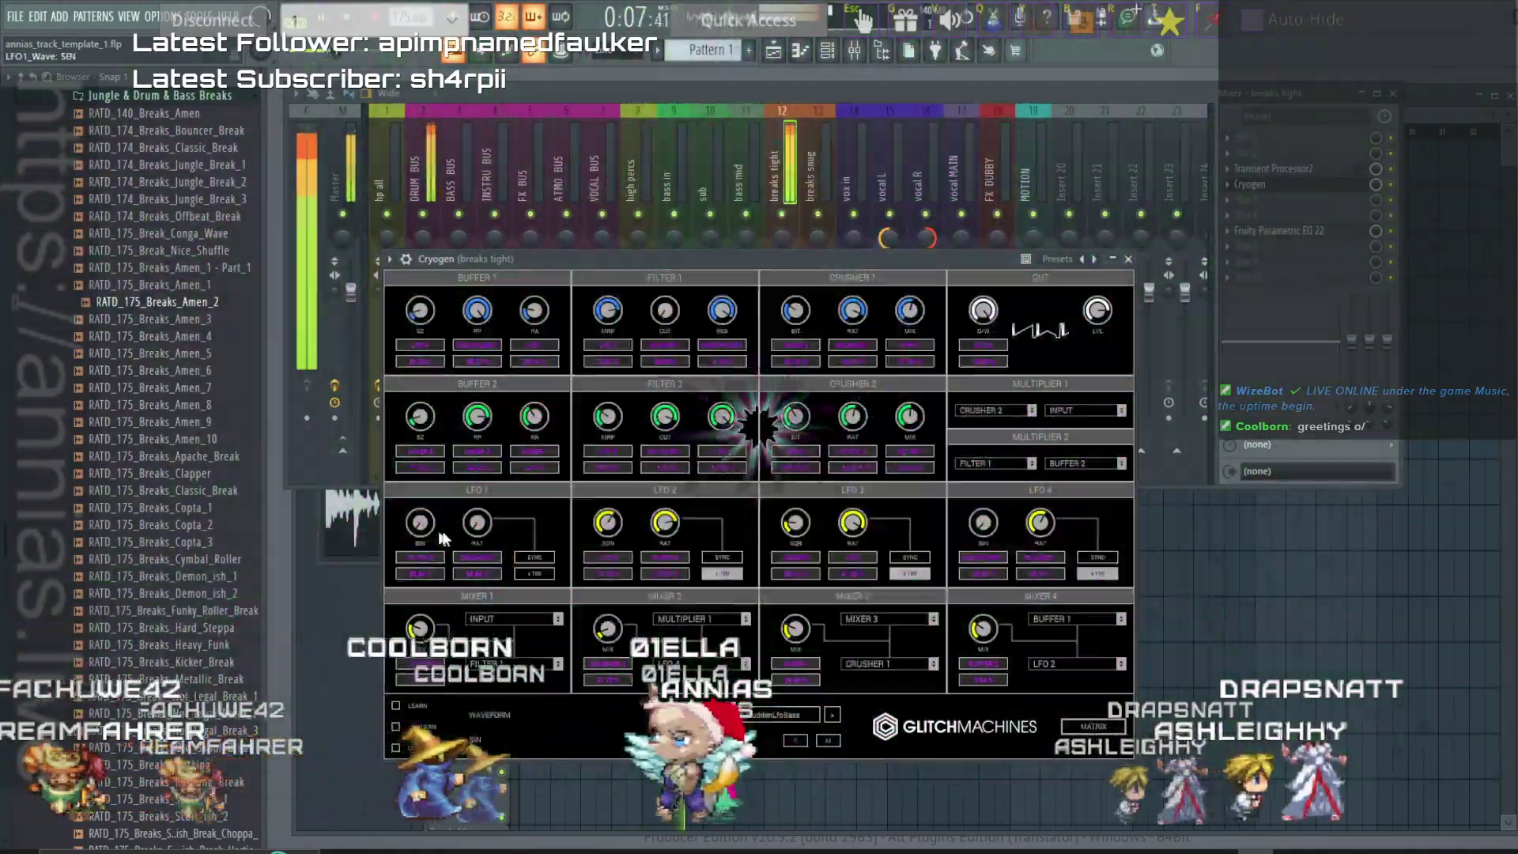
left_click_drag(477, 522, 474, 429)
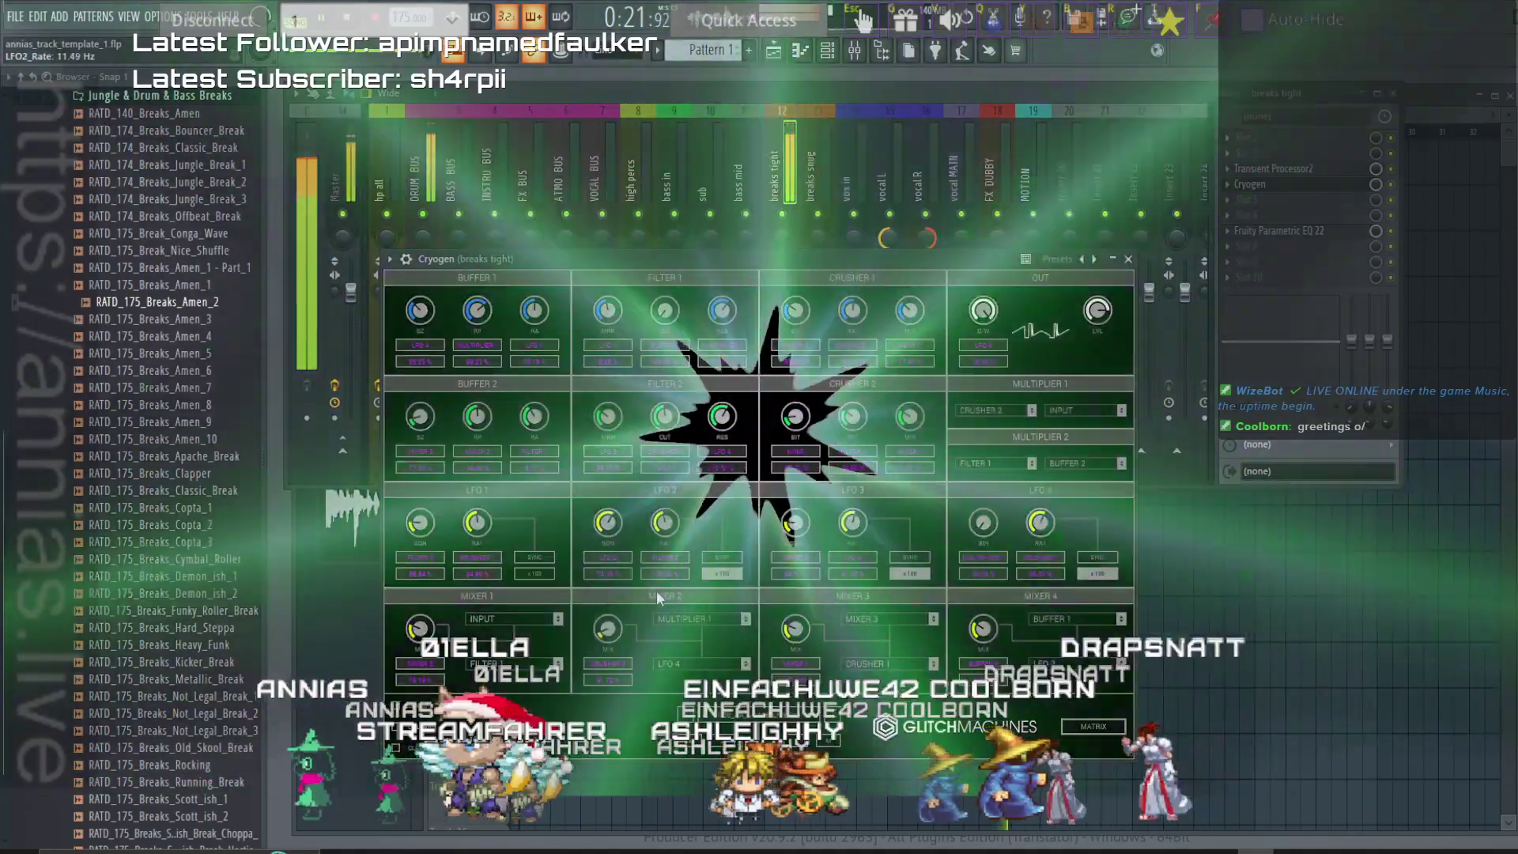
left_click_drag(656, 591, 651, 614)
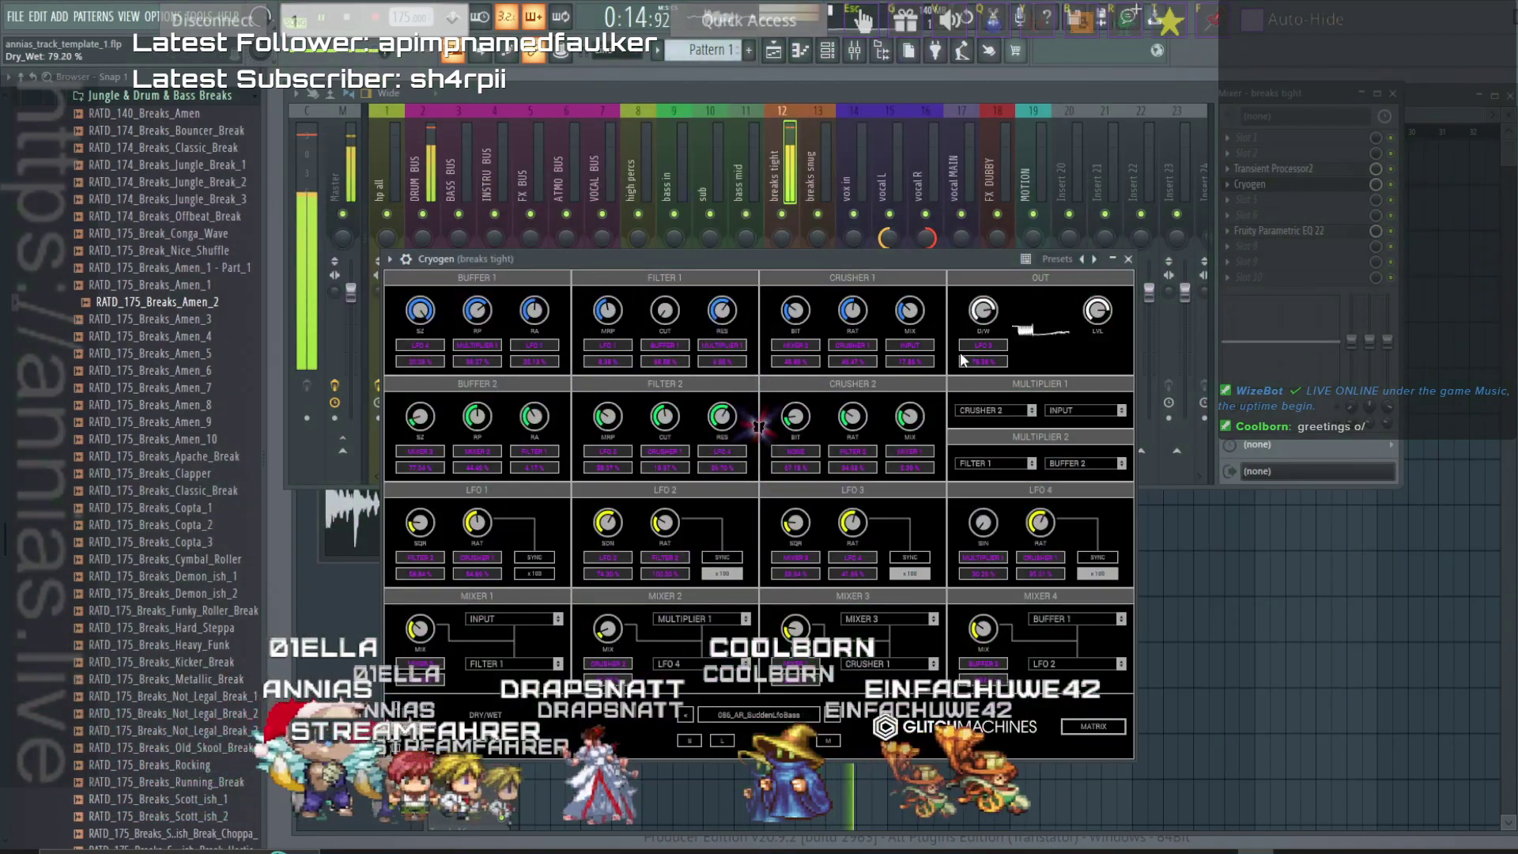
Switch Cryogen to another preset and return to the playlist.
left_click(830, 717)
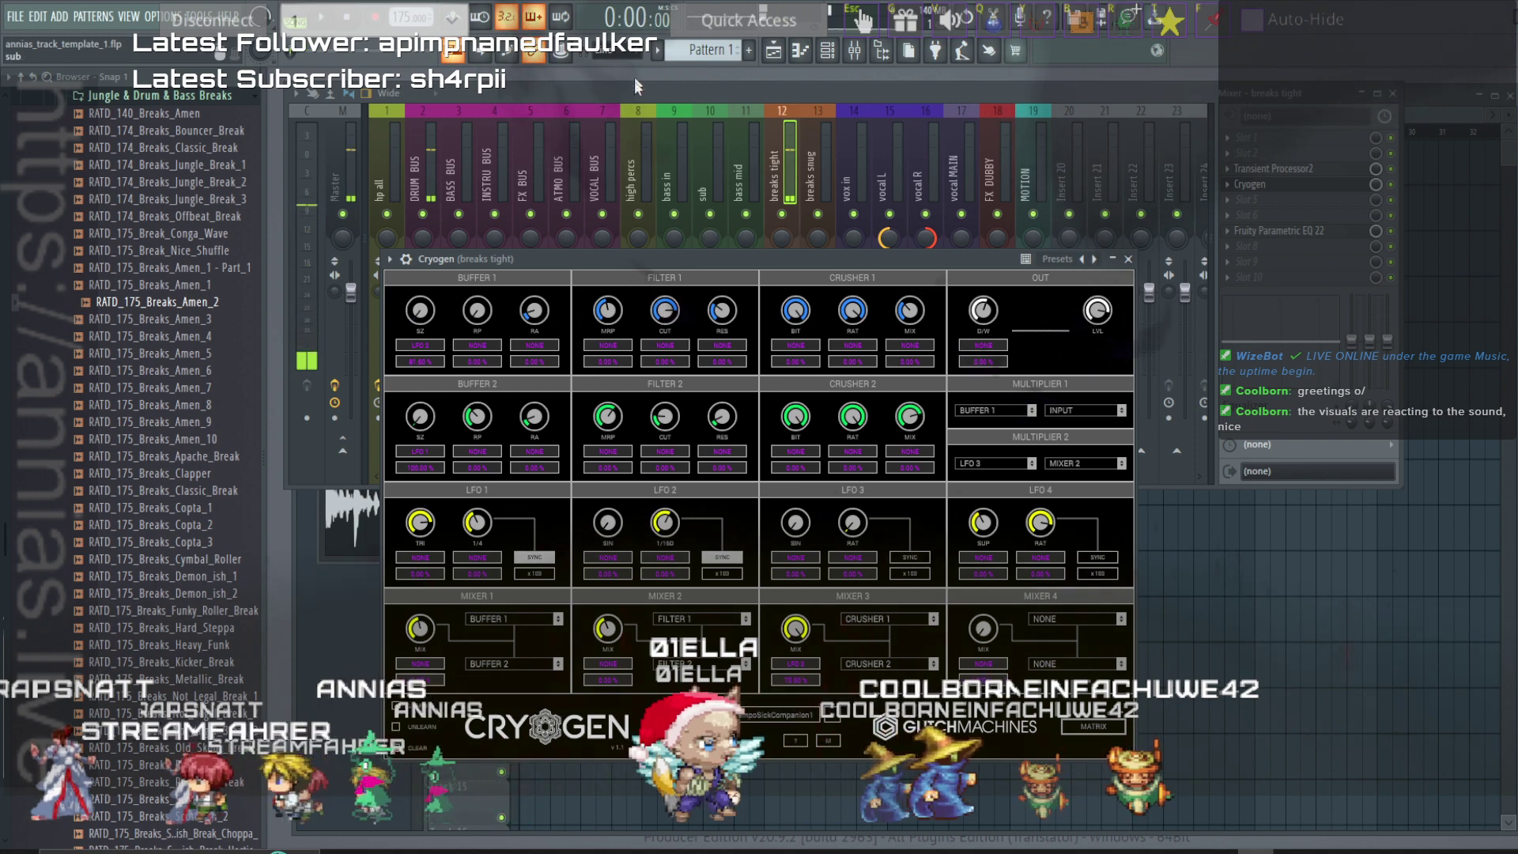
left_click(1461, 96)
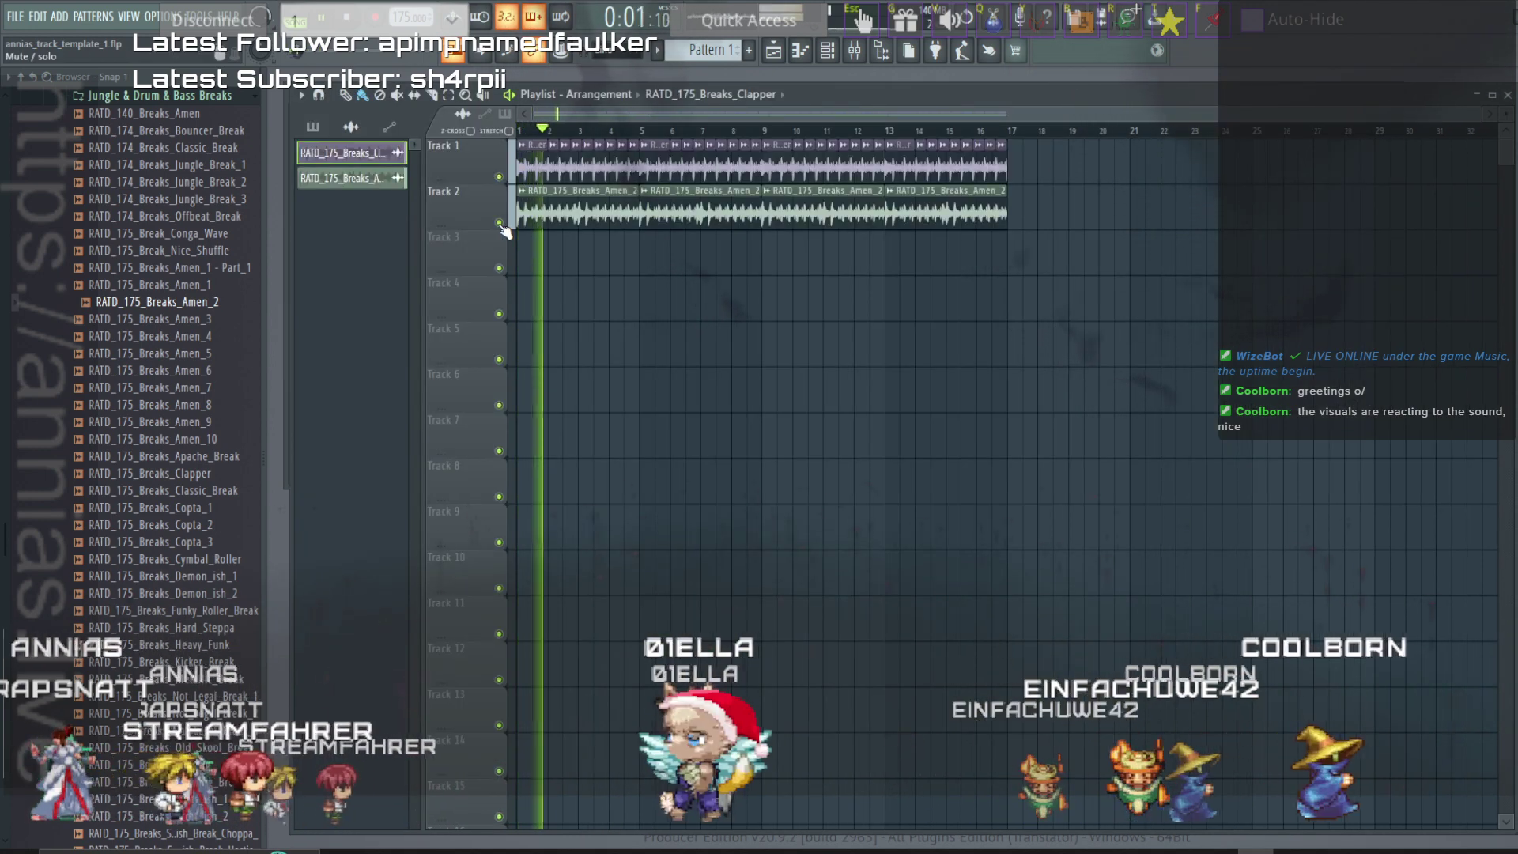
Try routing the RATD_175_Breaks_Clapper channel to mixer track 13 (breaks snug) alongside RATD_175_Breaks_Amen_2.
double_click(534, 160)
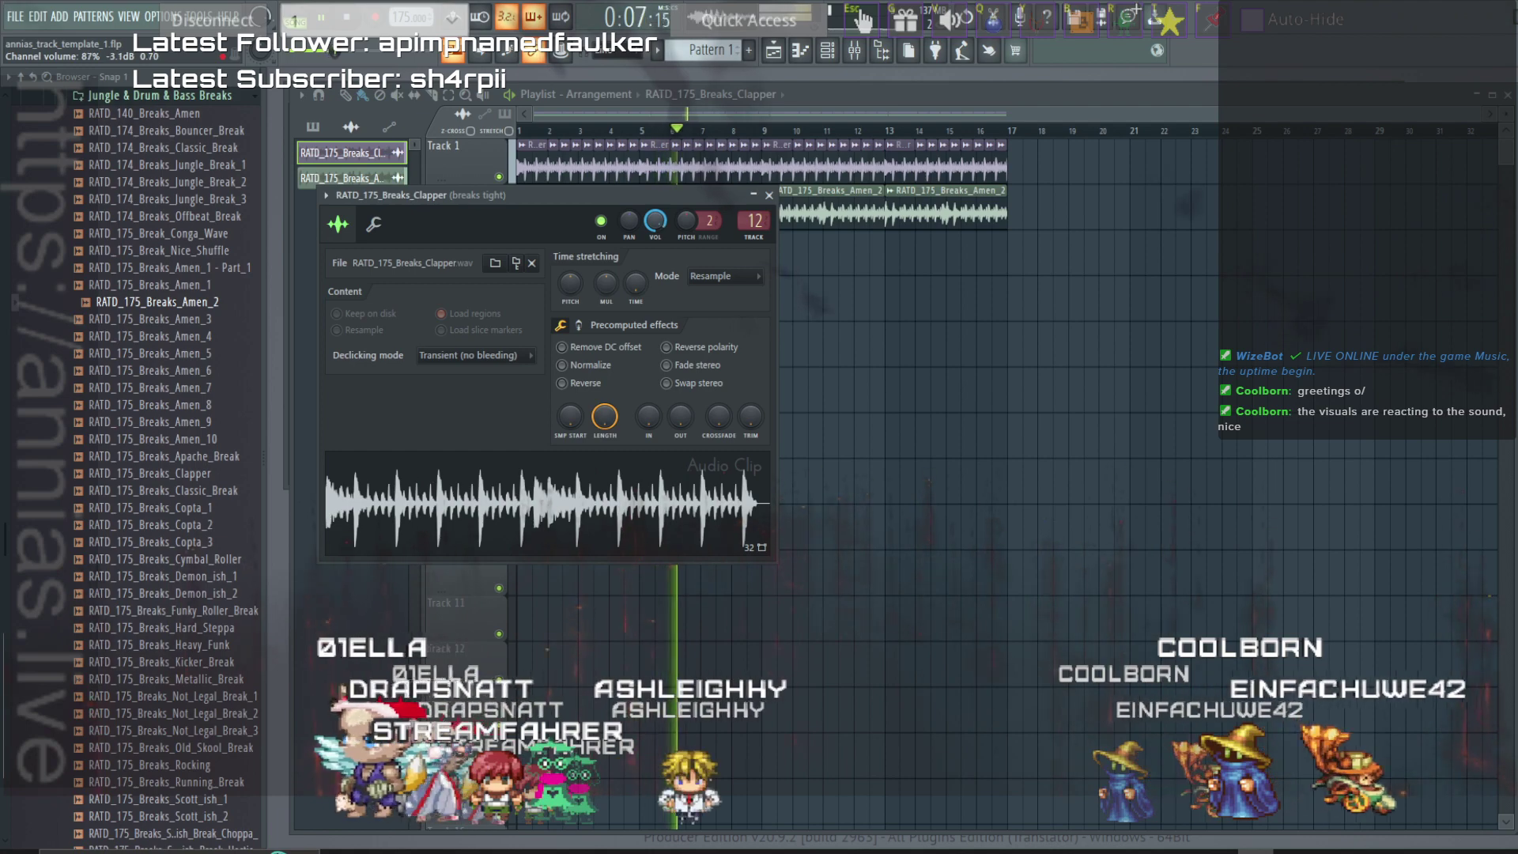
double_click(794, 212)
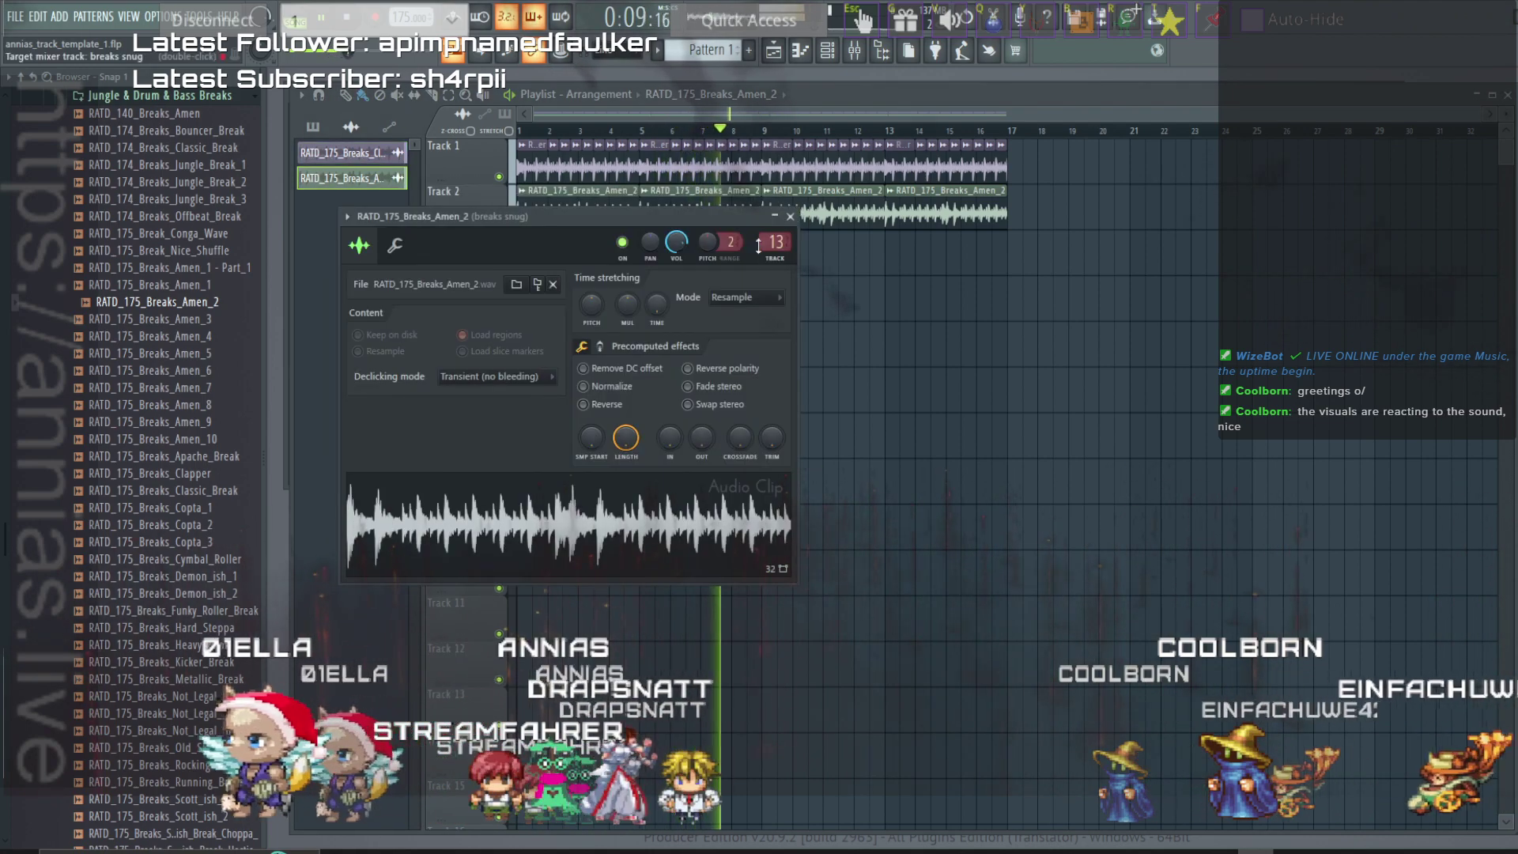
double_click(765, 177)
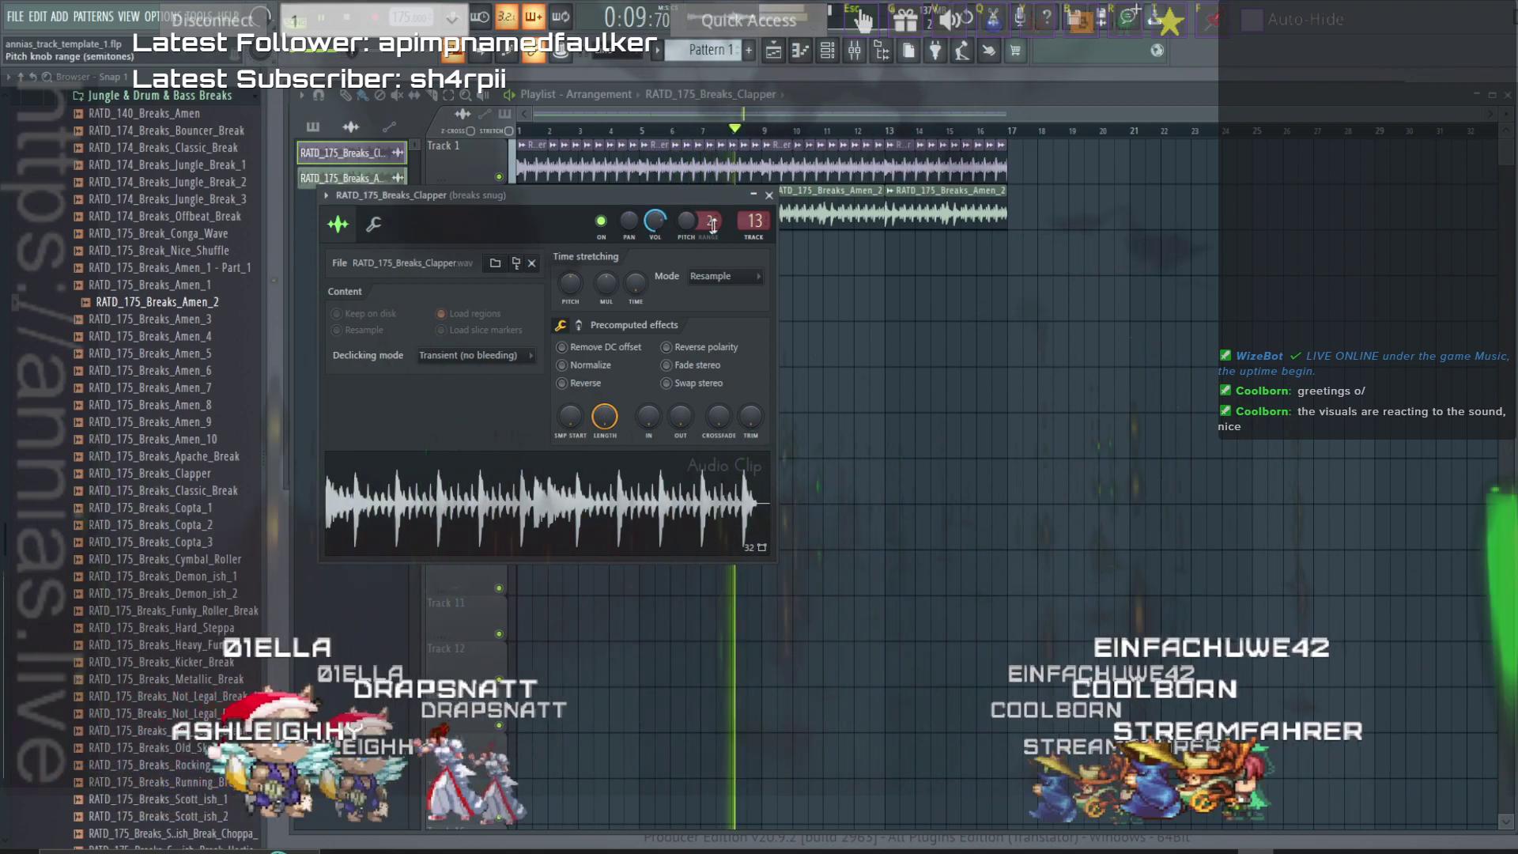
Place the mixer below the playlist clips and route RATD_175_Breaks_Clapper to mixer track 12 (breaks tight).
key("F9")
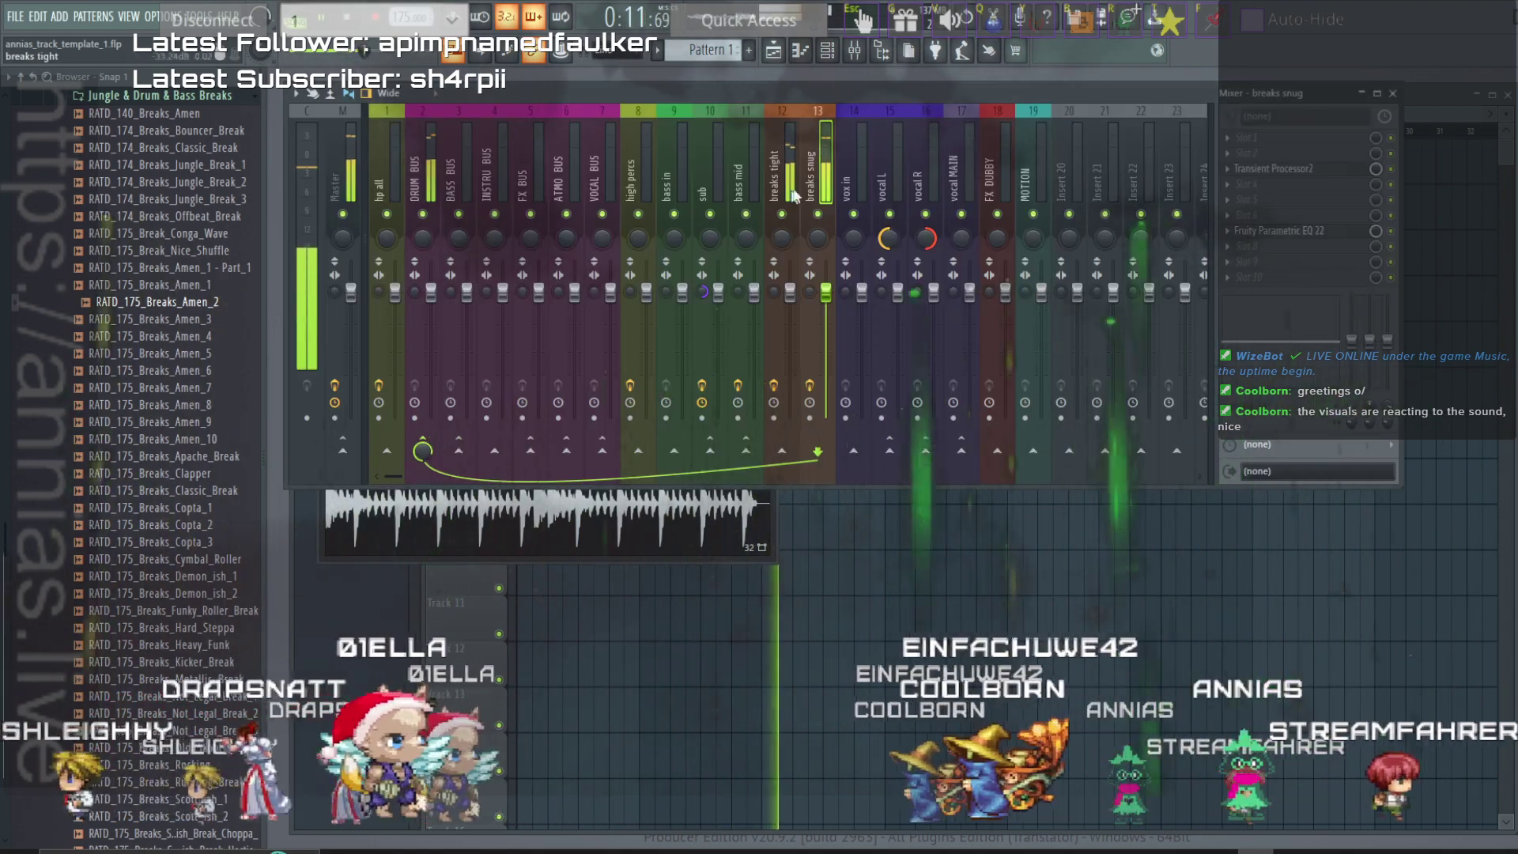
left_click_drag(886, 97, 862, 297)
key("space")
left_click(753, 221)
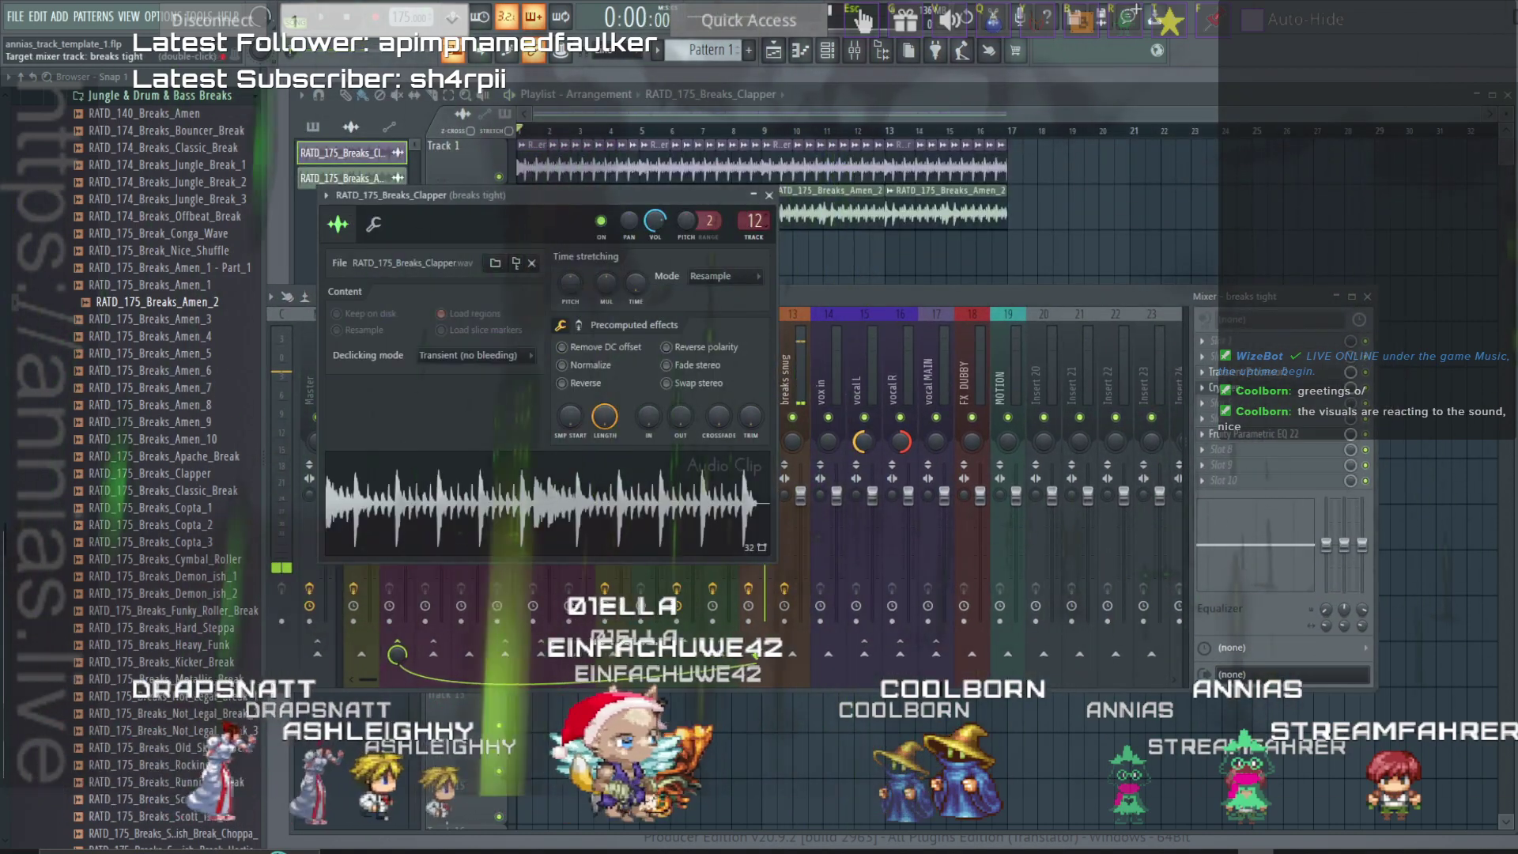
Check the mixer routing of the RATD_175_Breaks_Amen_2 and RATD_175_Breaks_Clapper channels, ending on the Clapper's mixer track.
double_click(803, 217)
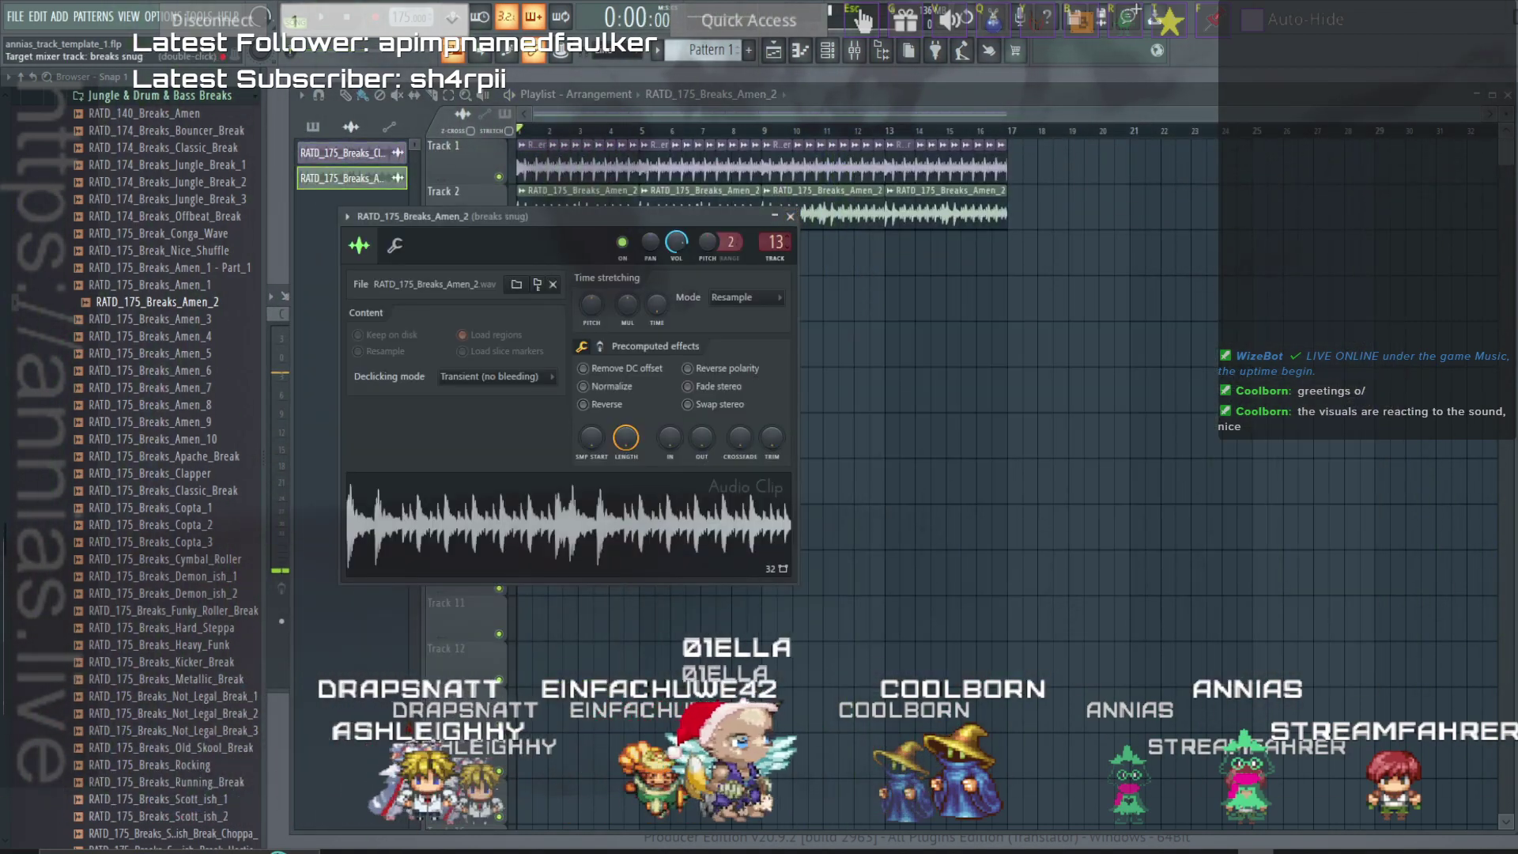
left_click(769, 199)
double_click(762, 165)
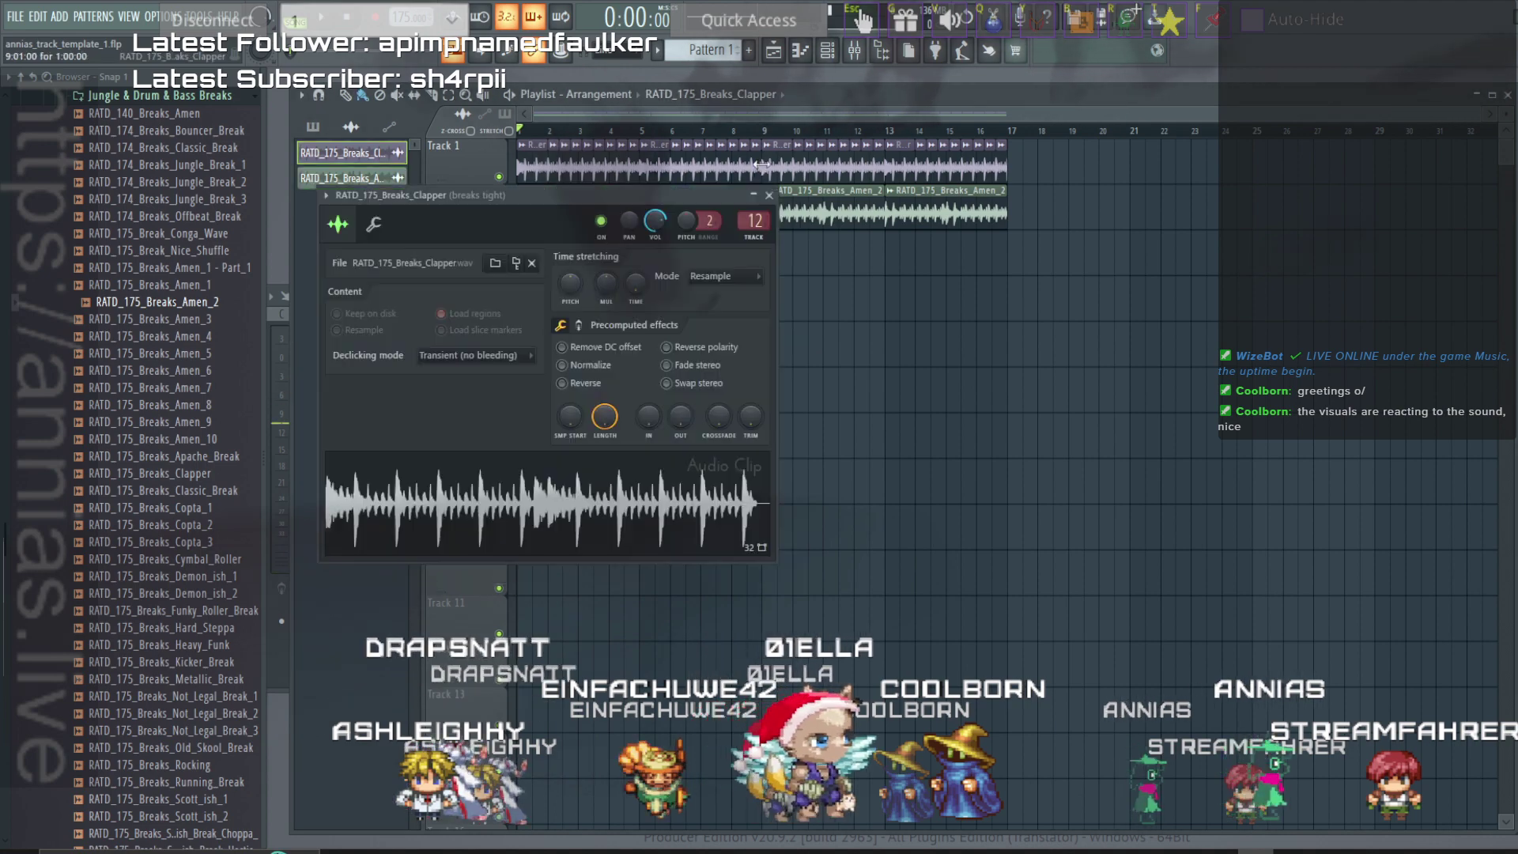
left_click(753, 218)
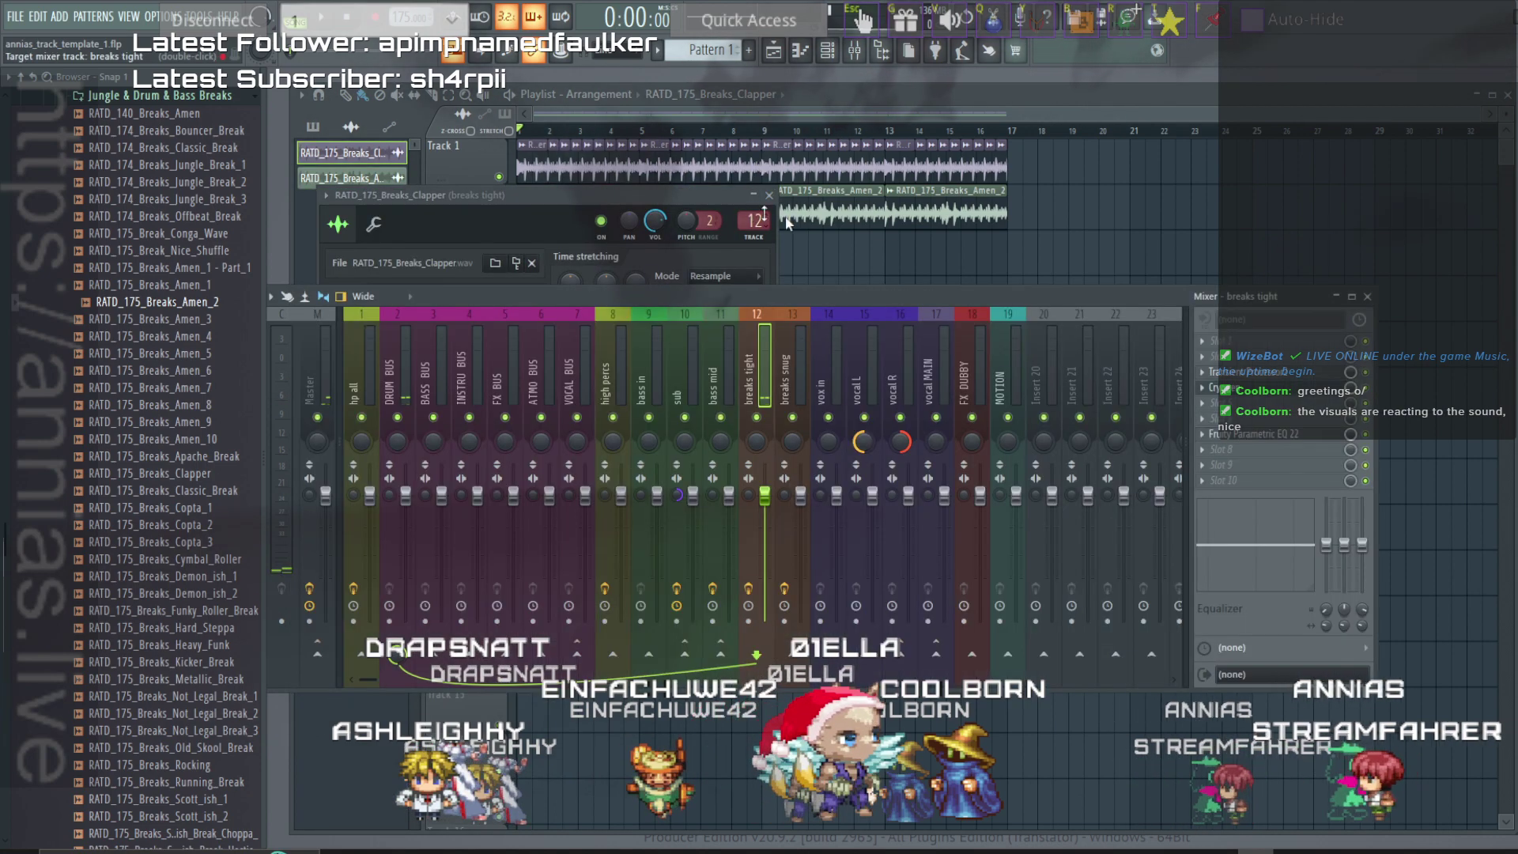
Replace Cryogen with Turnado in effect slot 4 of the breaks tight mixer track.
left_click(1246, 396)
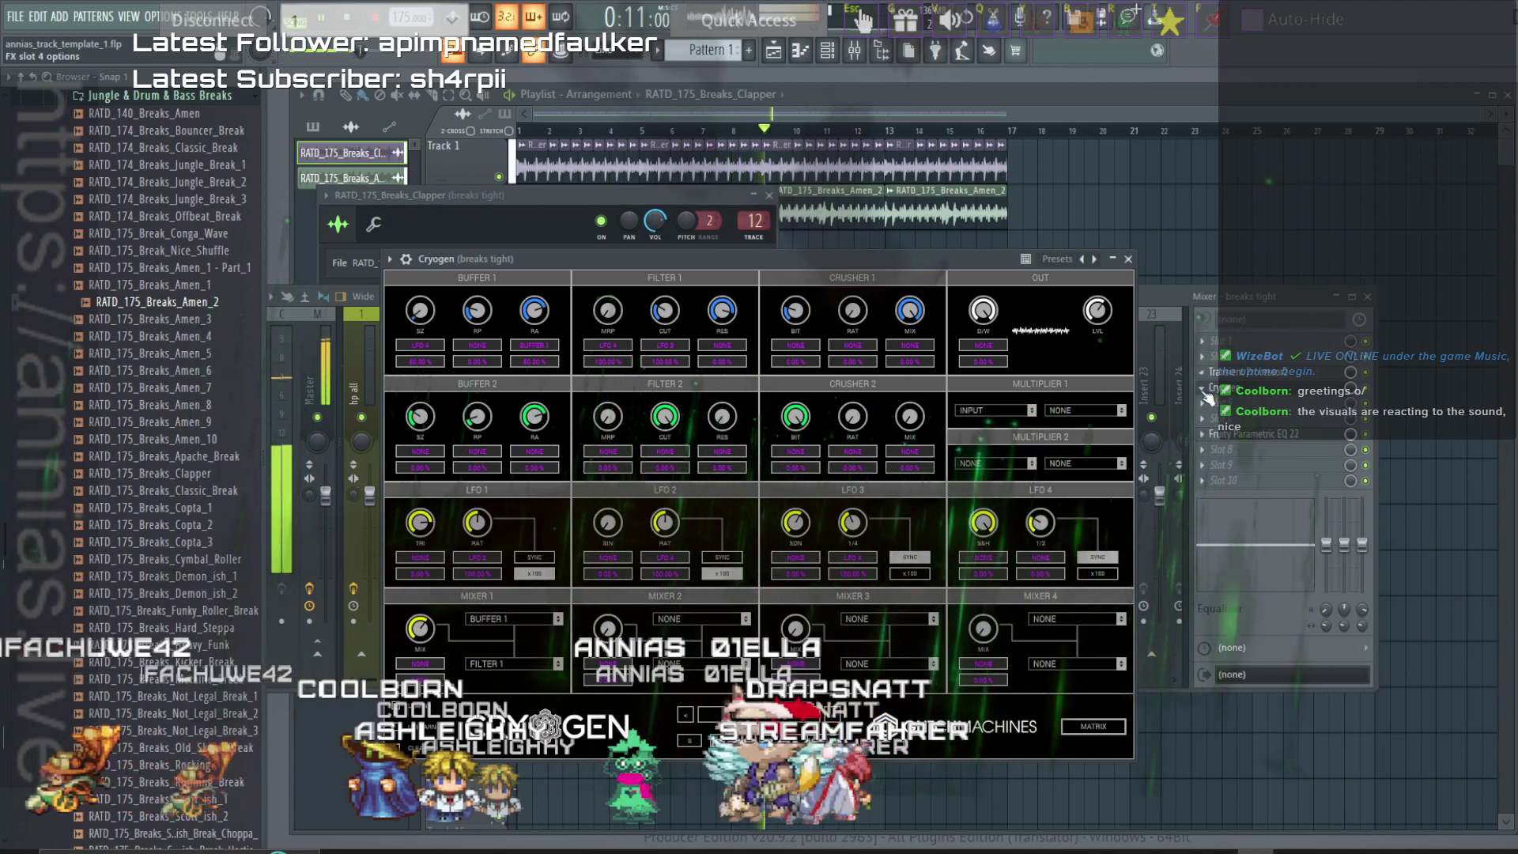
left_click(1208, 396)
left_click(1207, 395)
mouse_move(1218, 405)
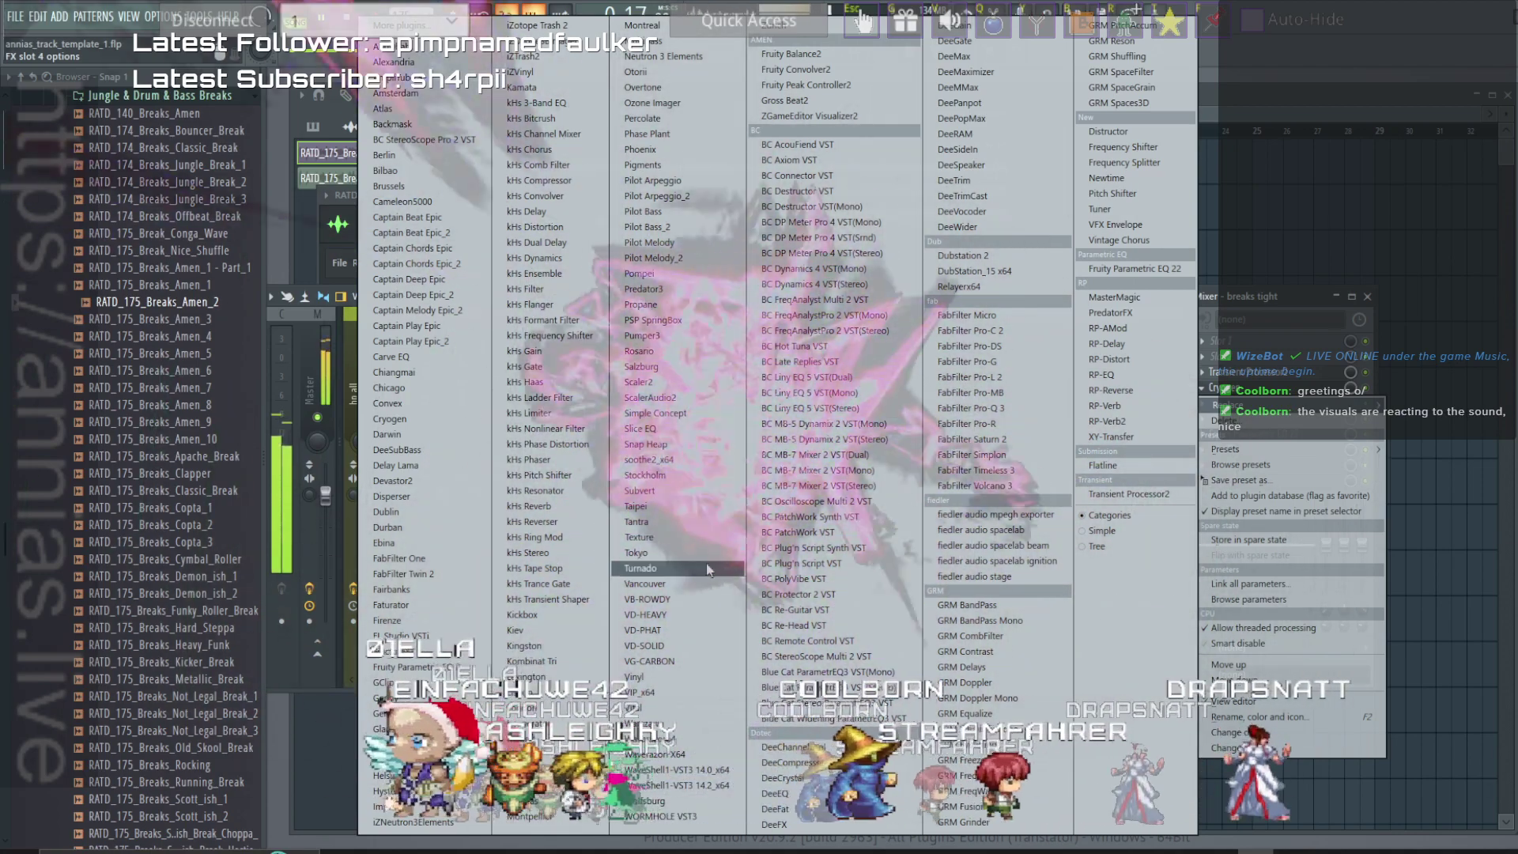
left_click(708, 570)
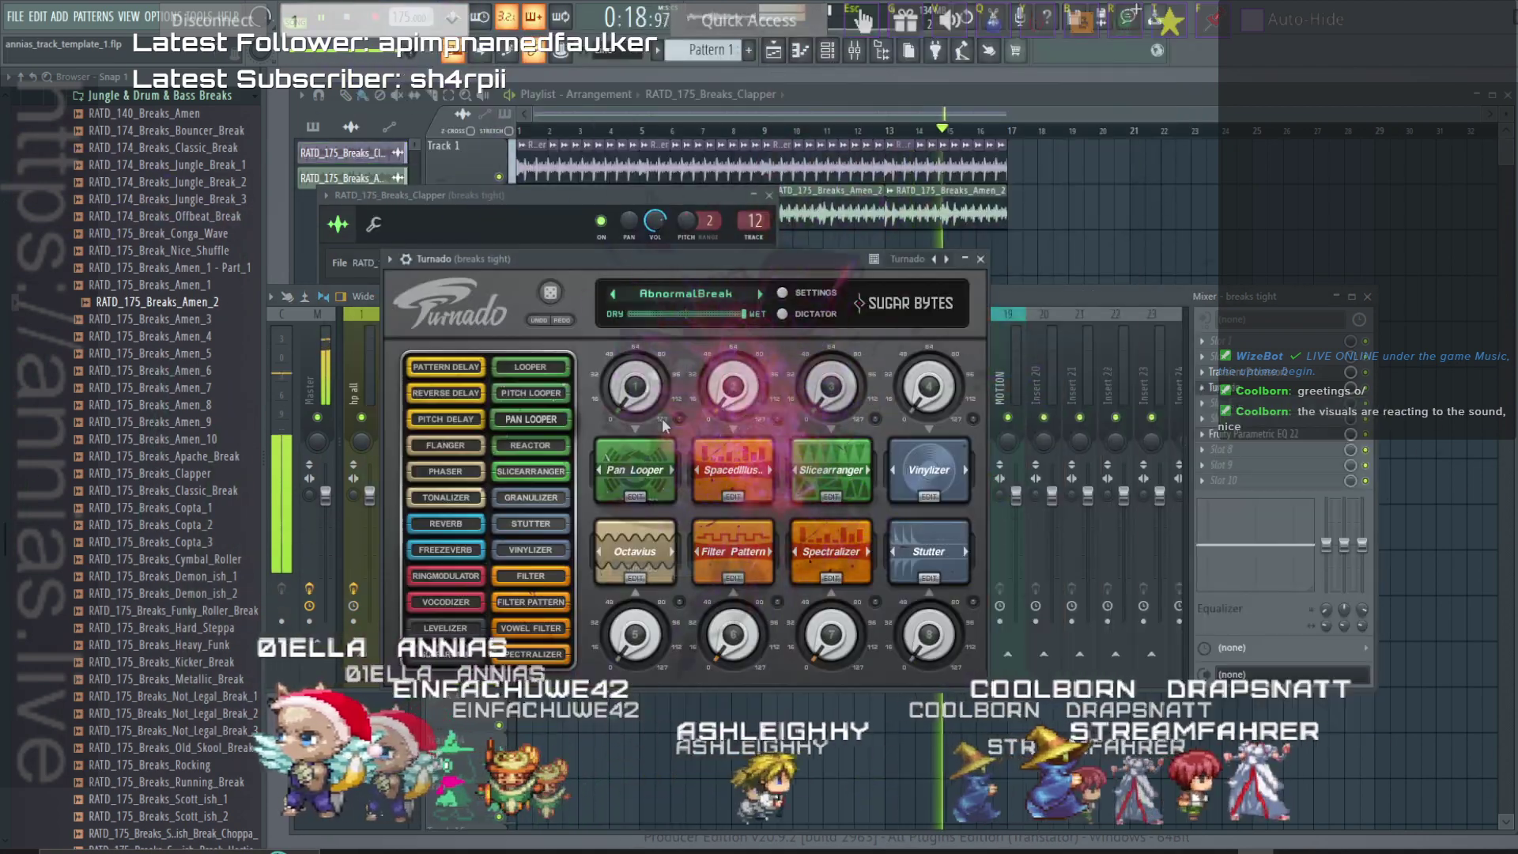
Load Turnado's Digitizer preset from Factory 1 and compare it with Good To Start.
left_click(706, 295)
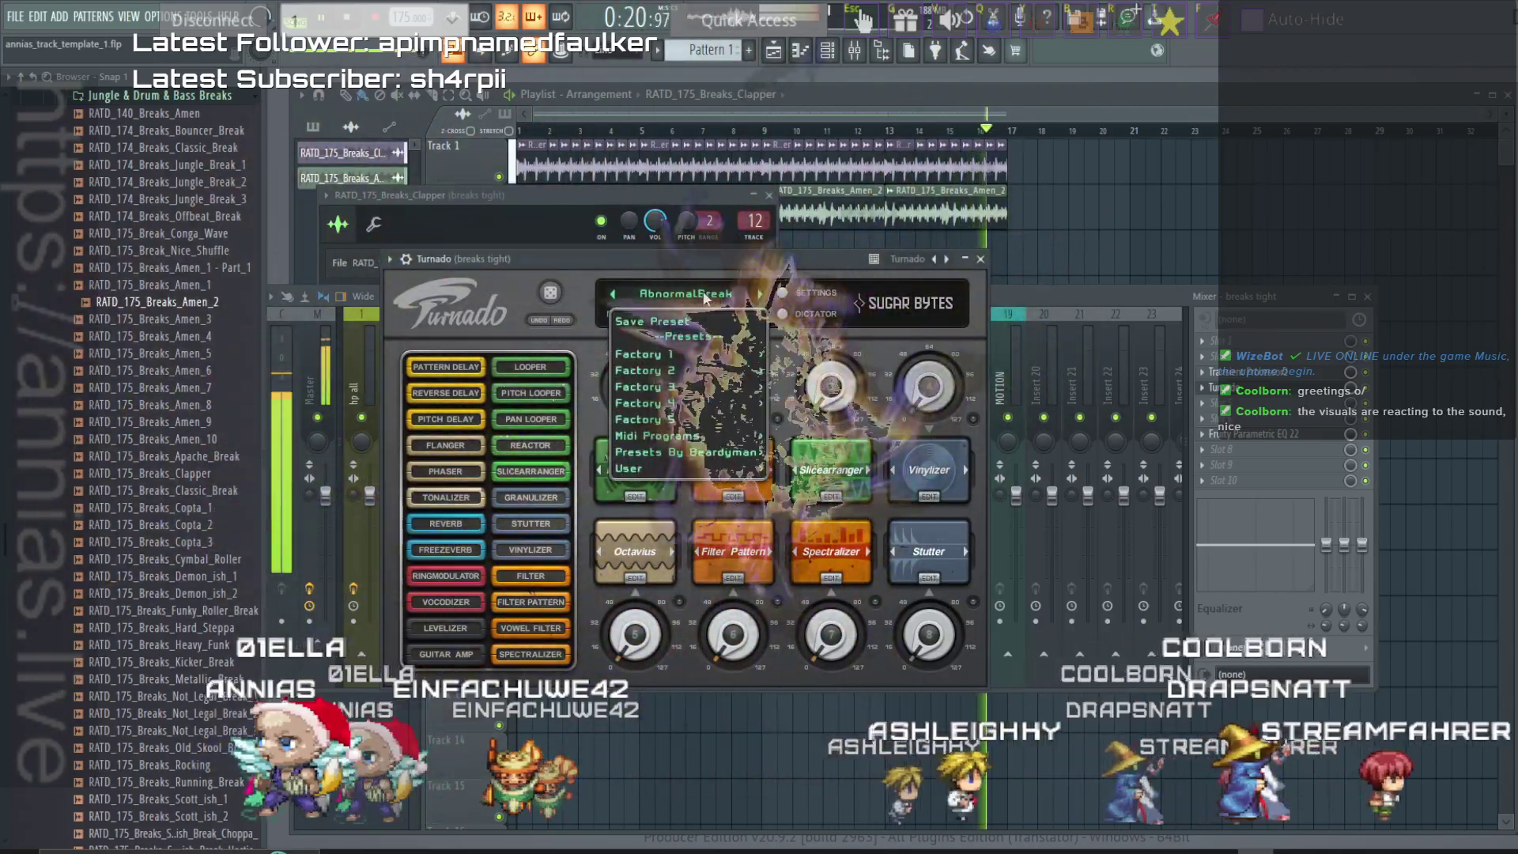
mouse_move(688, 355)
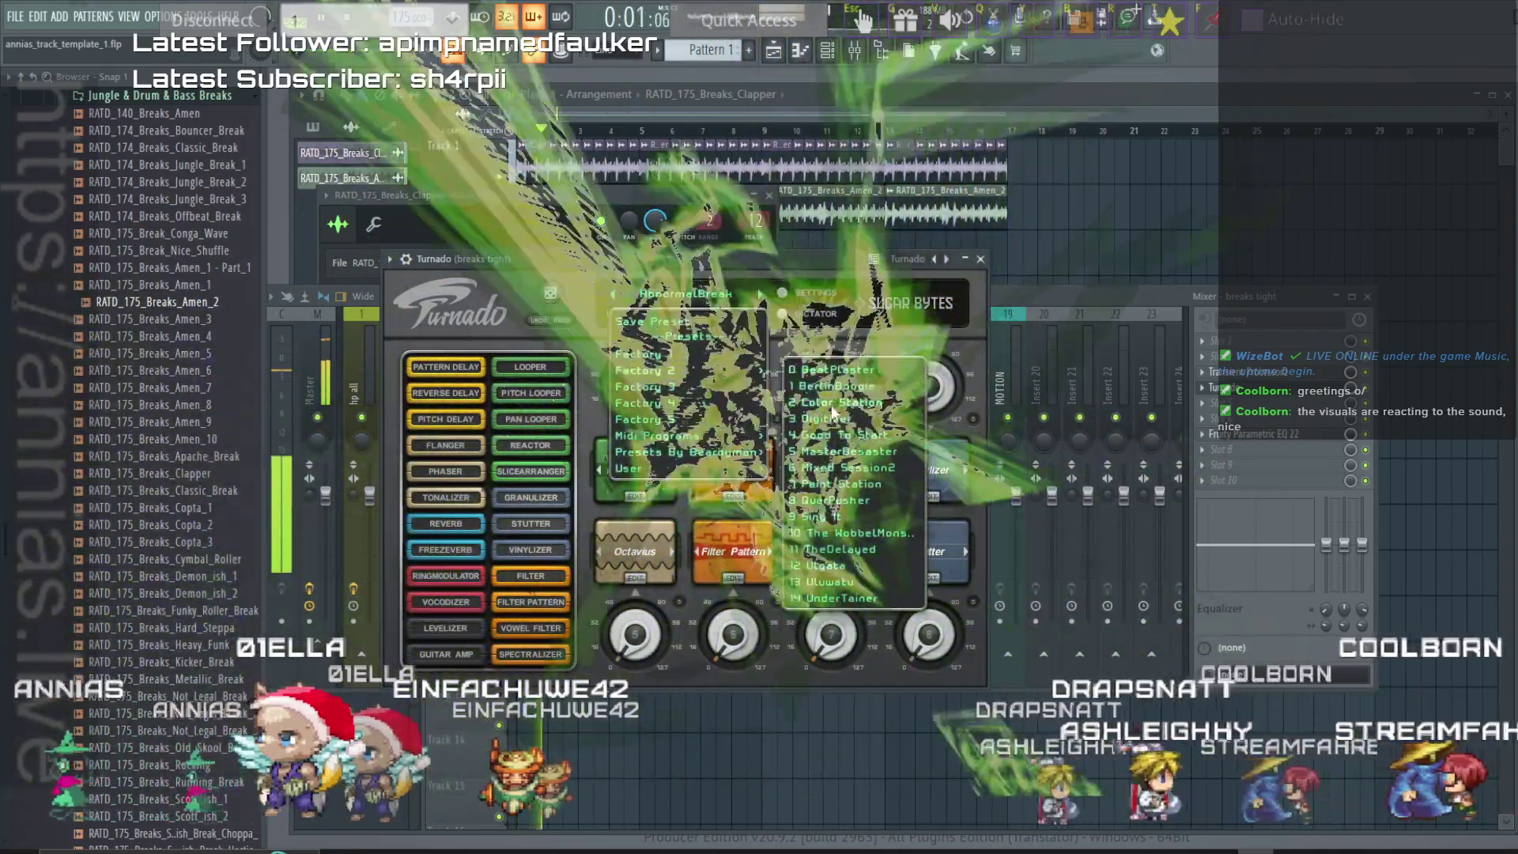
left_click(830, 417)
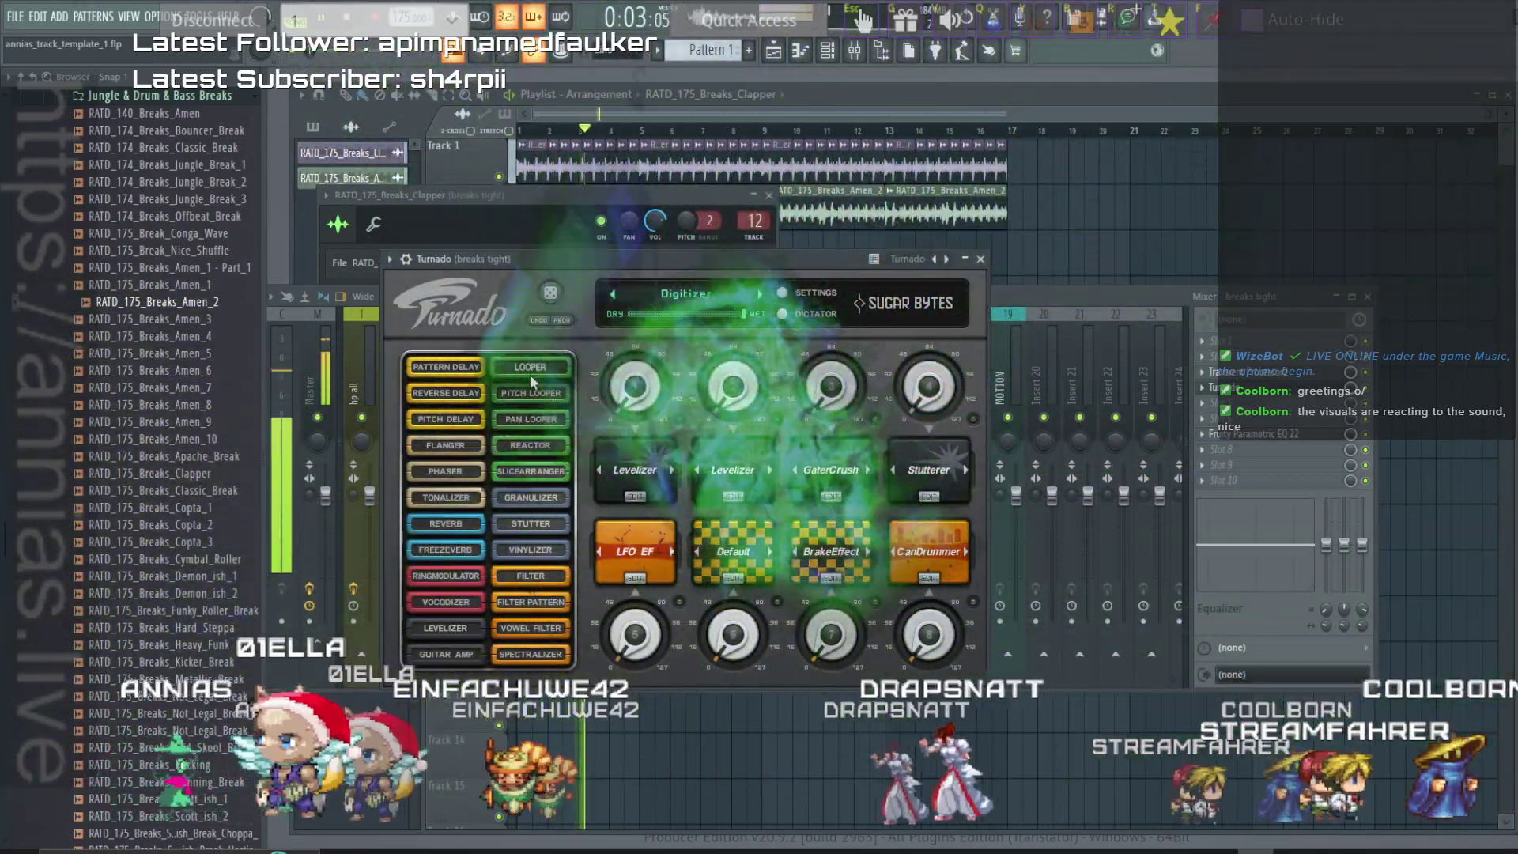
left_click(761, 293)
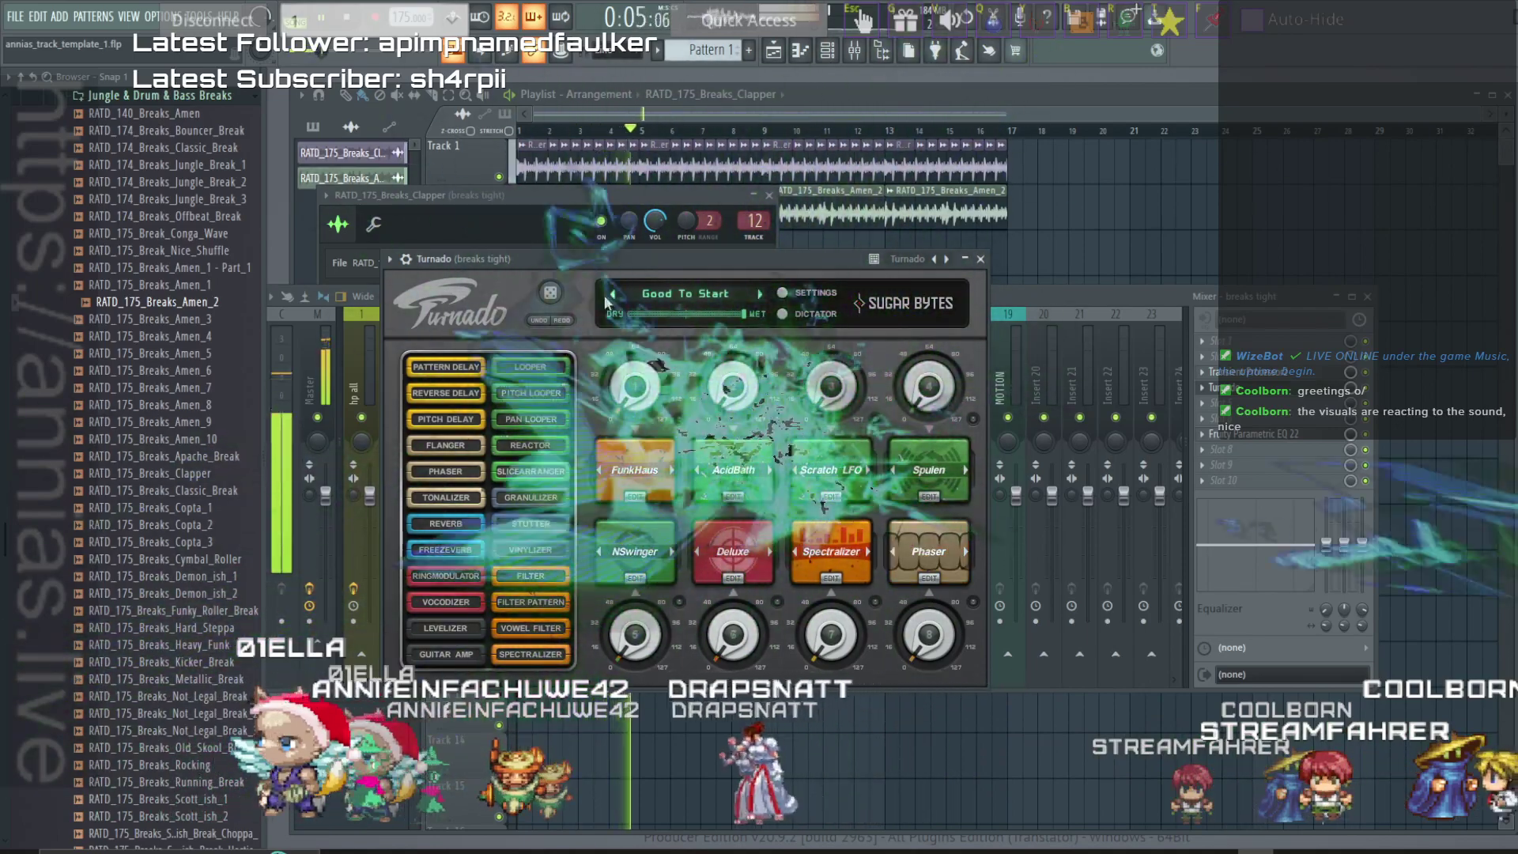
left_click(612, 294)
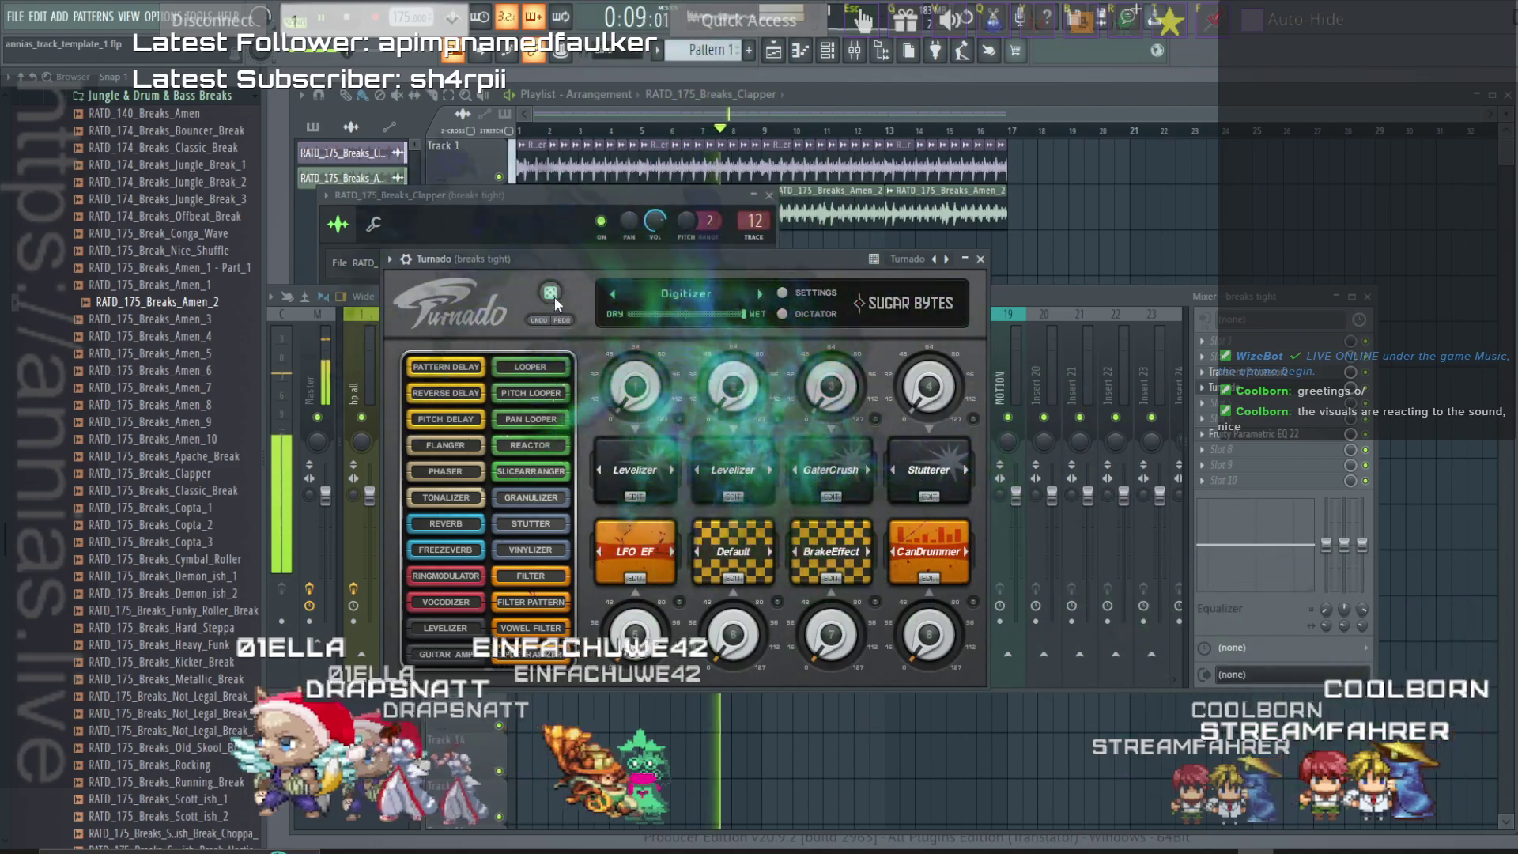
Randomize Turnado's effects, show the Dictator and move its fader while the break plays.
left_click(551, 294)
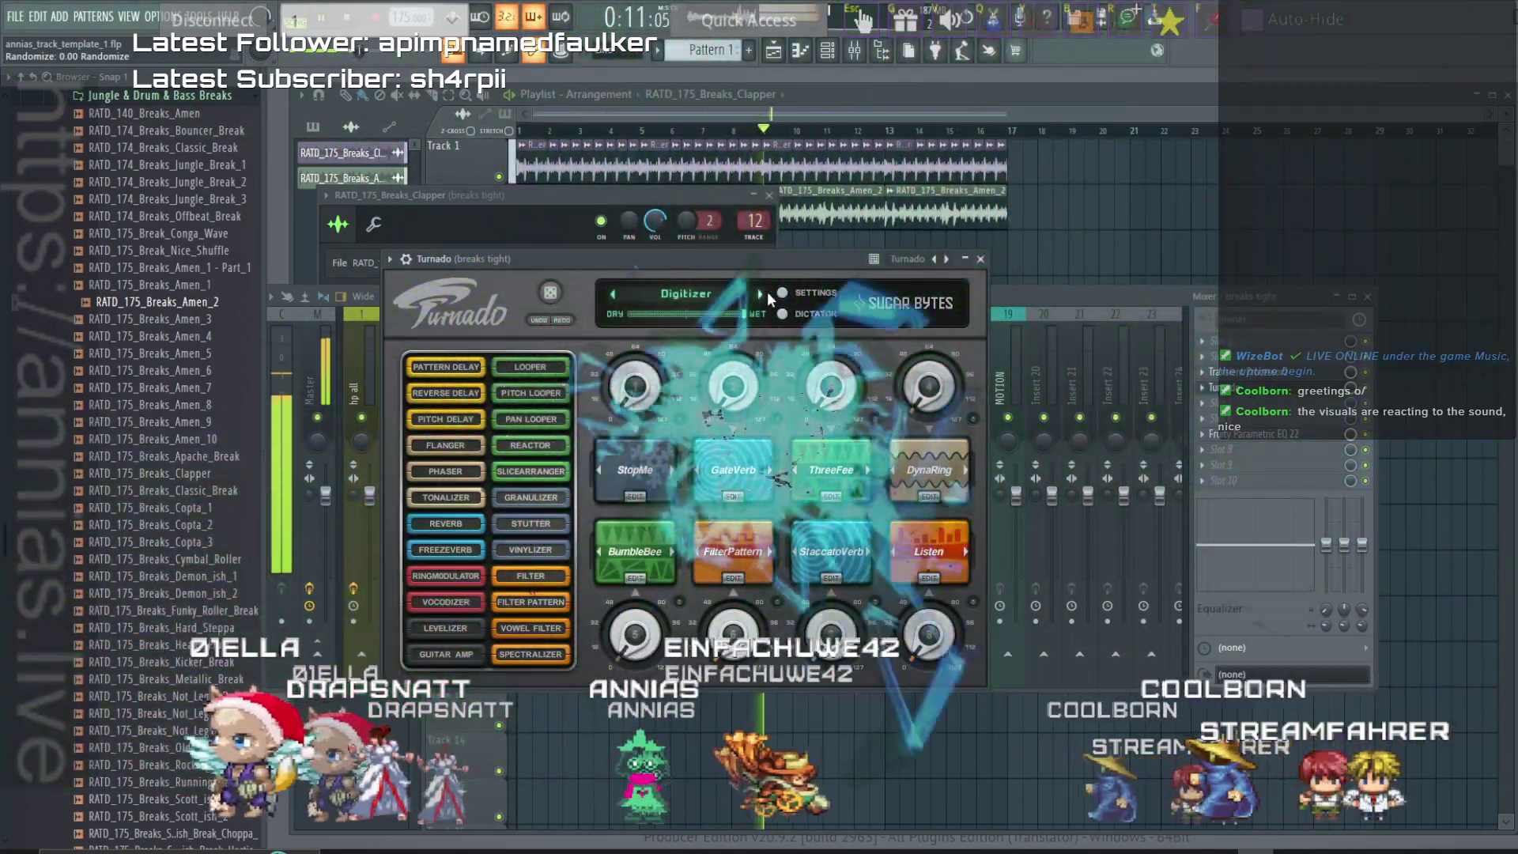
left_click(782, 314)
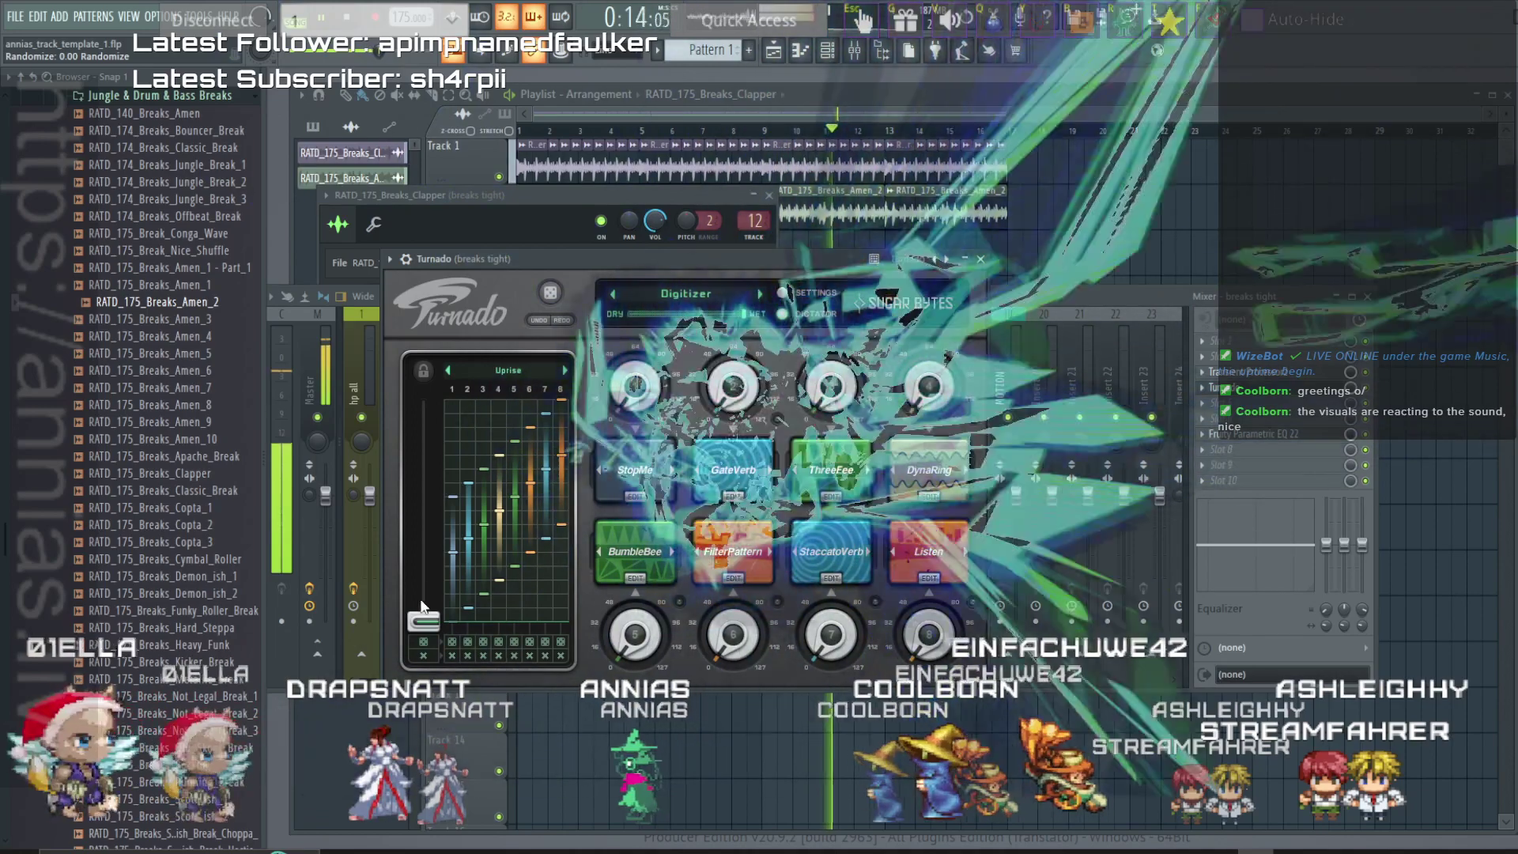
left_click_drag(423, 622, 424, 583)
Audition Turnado's Good To Start and MasterDesaster presets, sweeping the Dictator fader and returning it to zero in each.
left_click(758, 294)
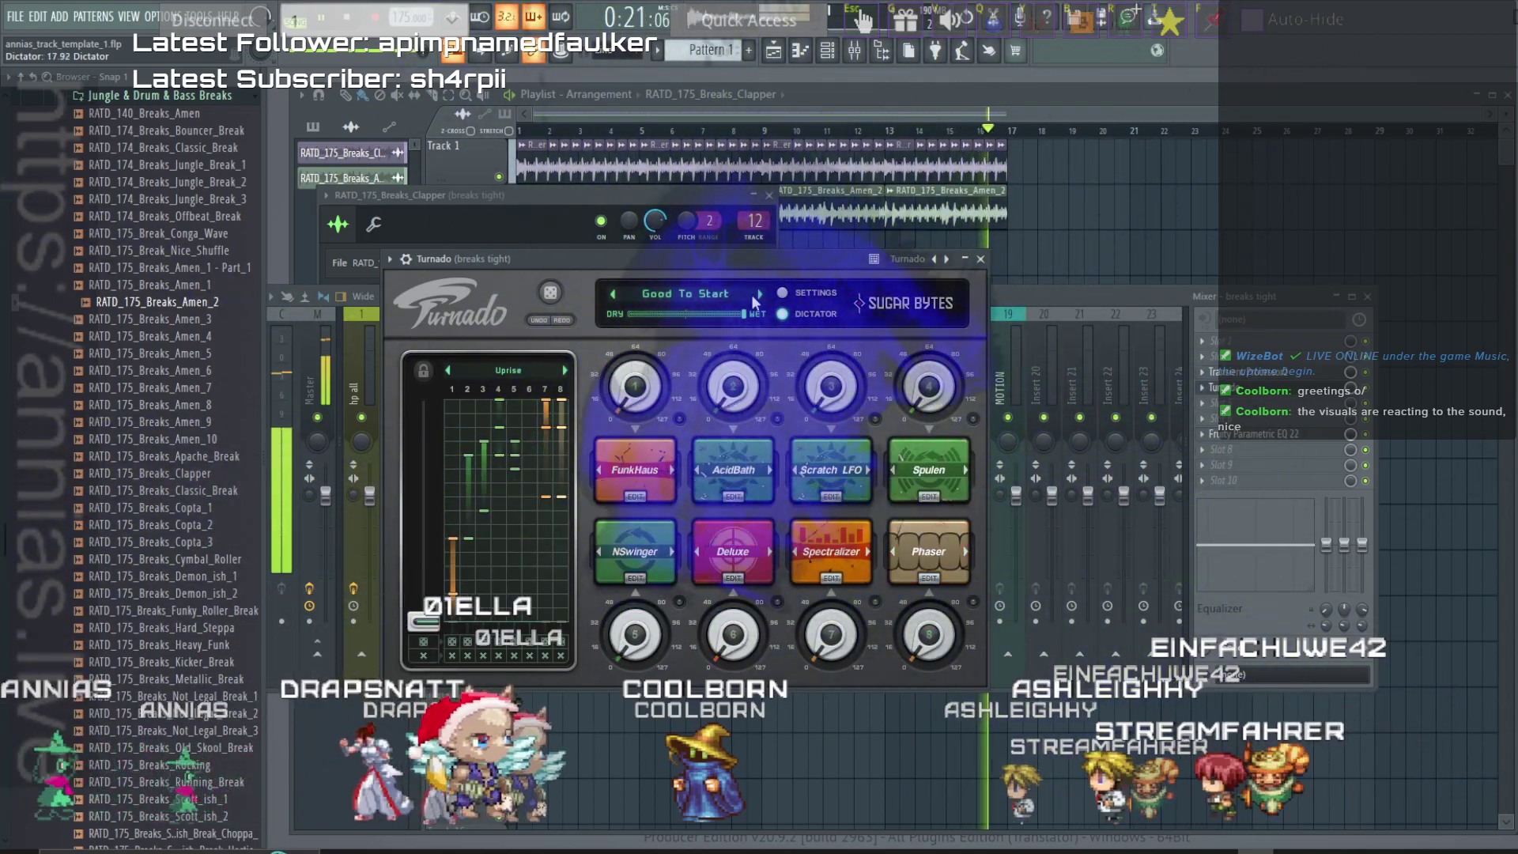
left_click_drag(425, 610, 416, 414)
left_click_drag(423, 417, 424, 620)
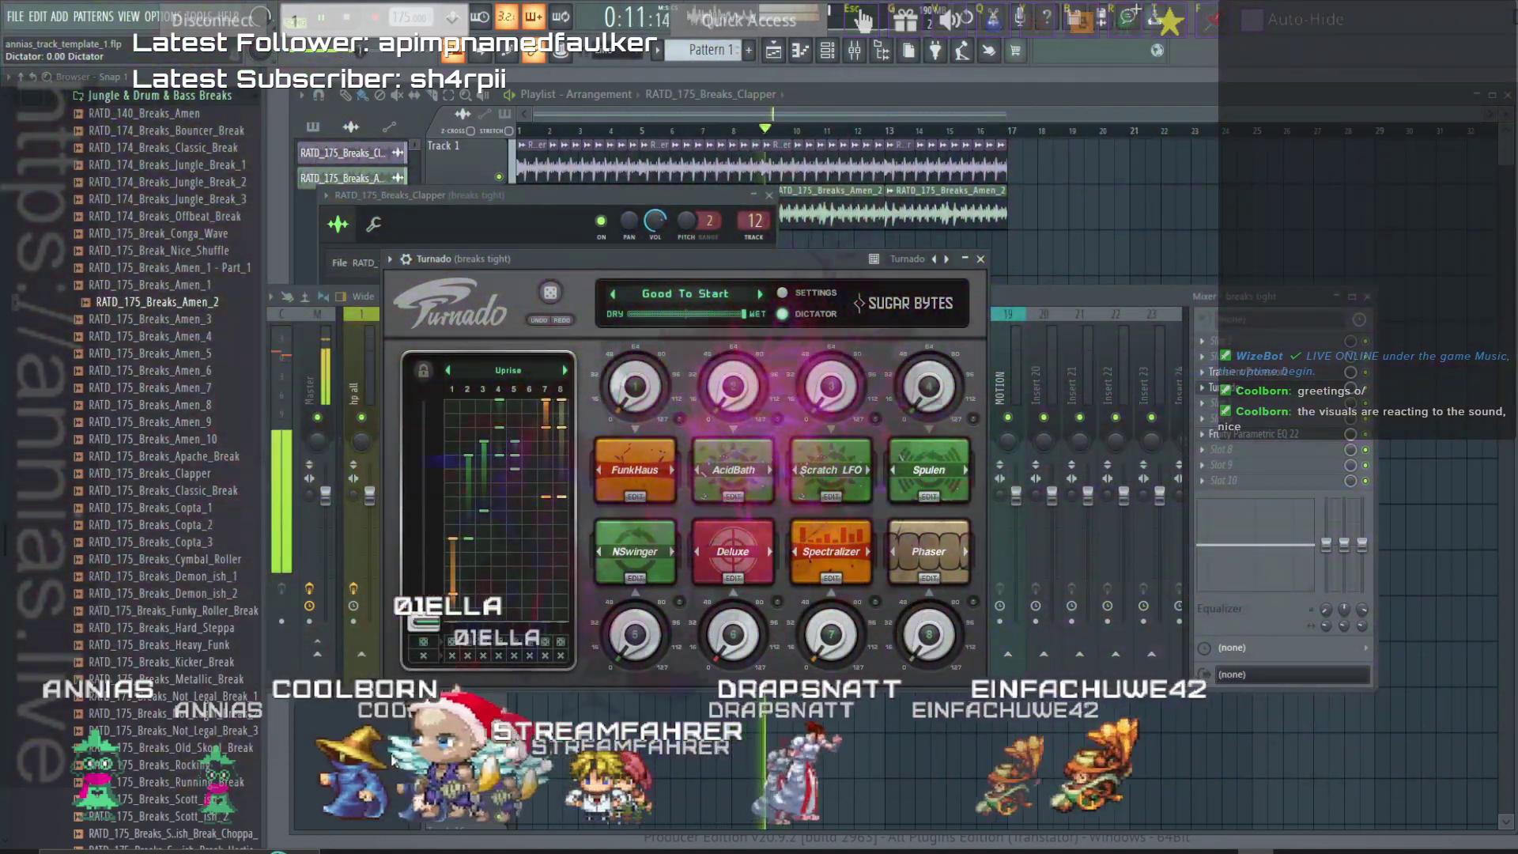
left_click(759, 294)
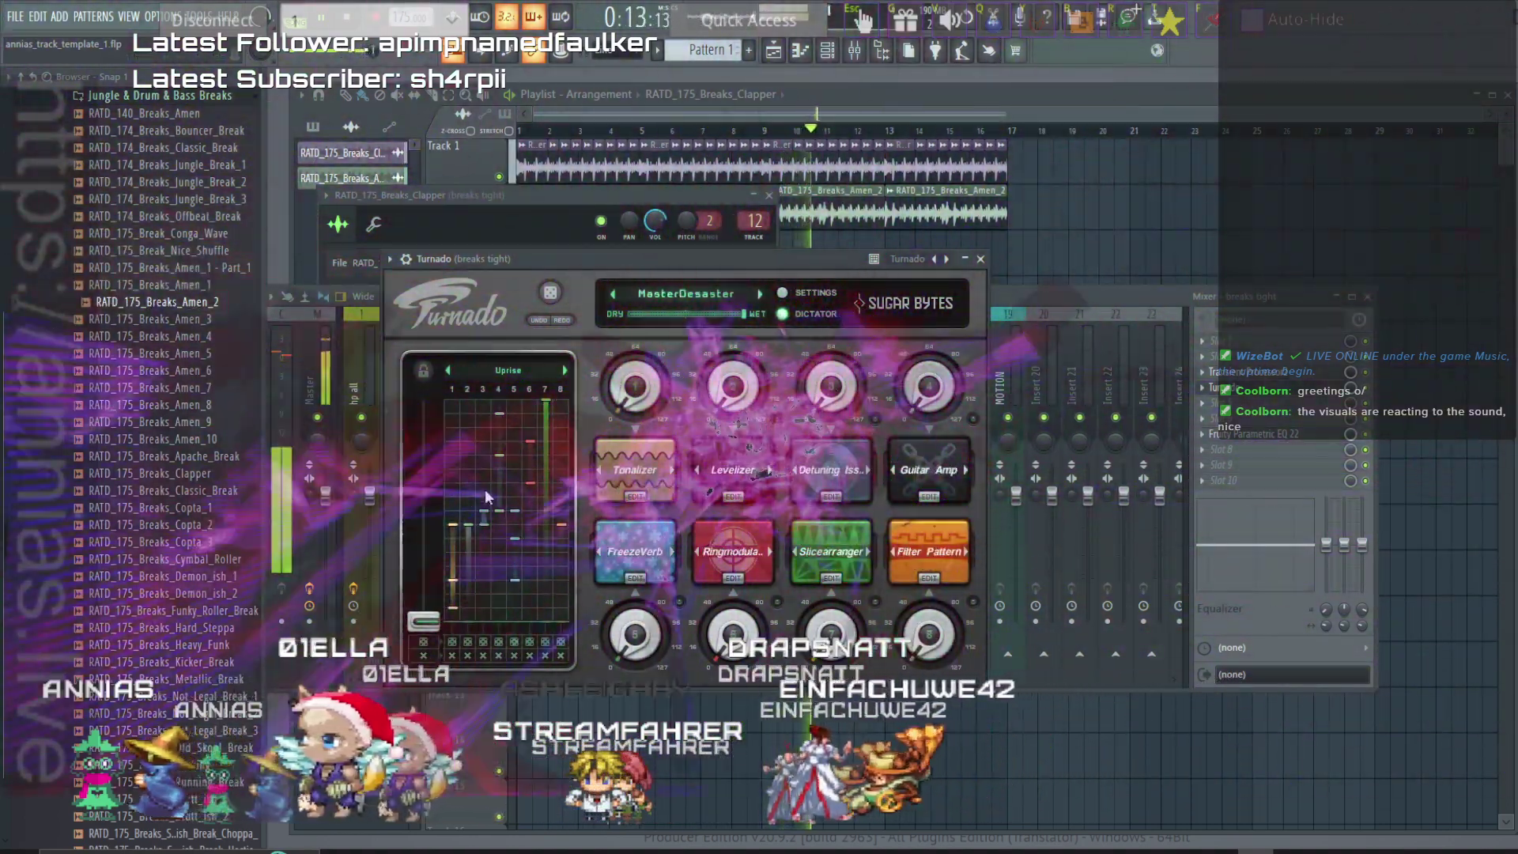
left_click_drag(424, 514, 403, 692)
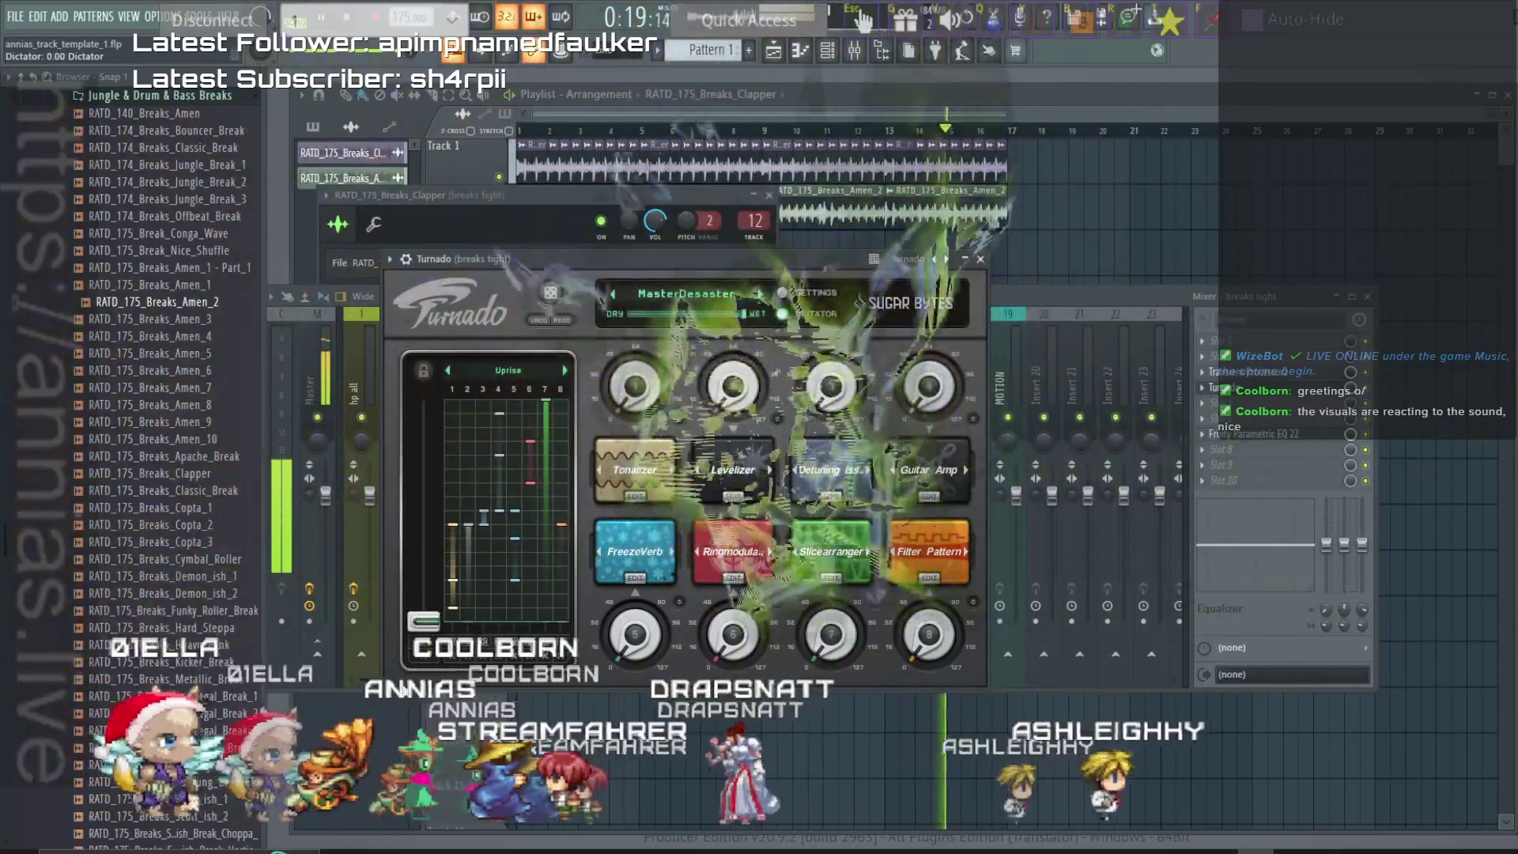
Load Turnado's Mixed Session2 preset with the AllTheLooping Dictator pattern, and sweep the Dictator fader up to its maximum.
left_click(609, 293)
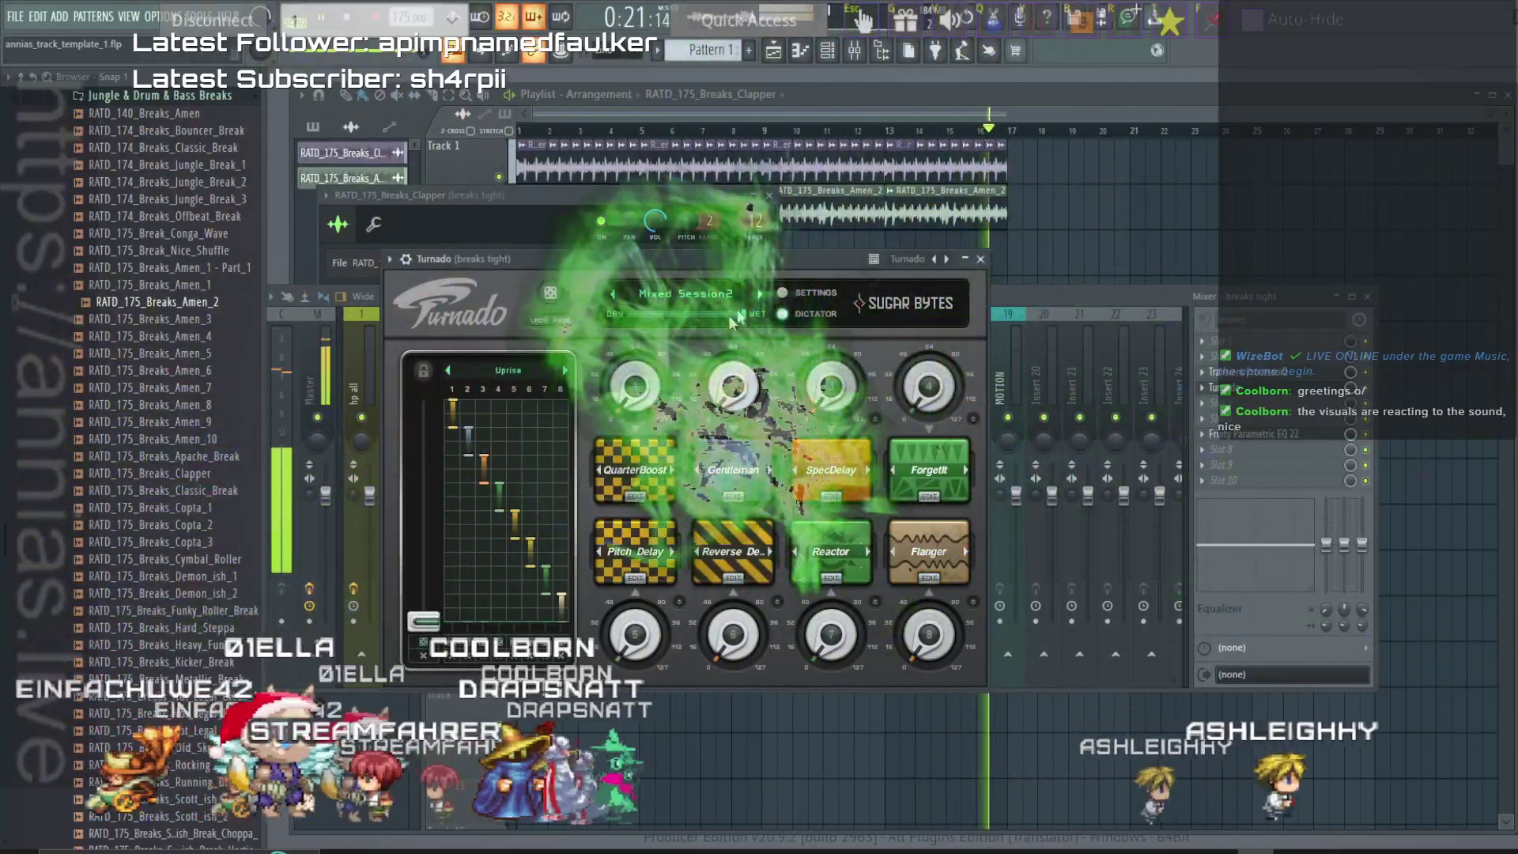
mouse_move(431, 623)
left_mouse_down()
mouse_move(422, 404)
mouse_move(407, 632)
left_mouse_up()
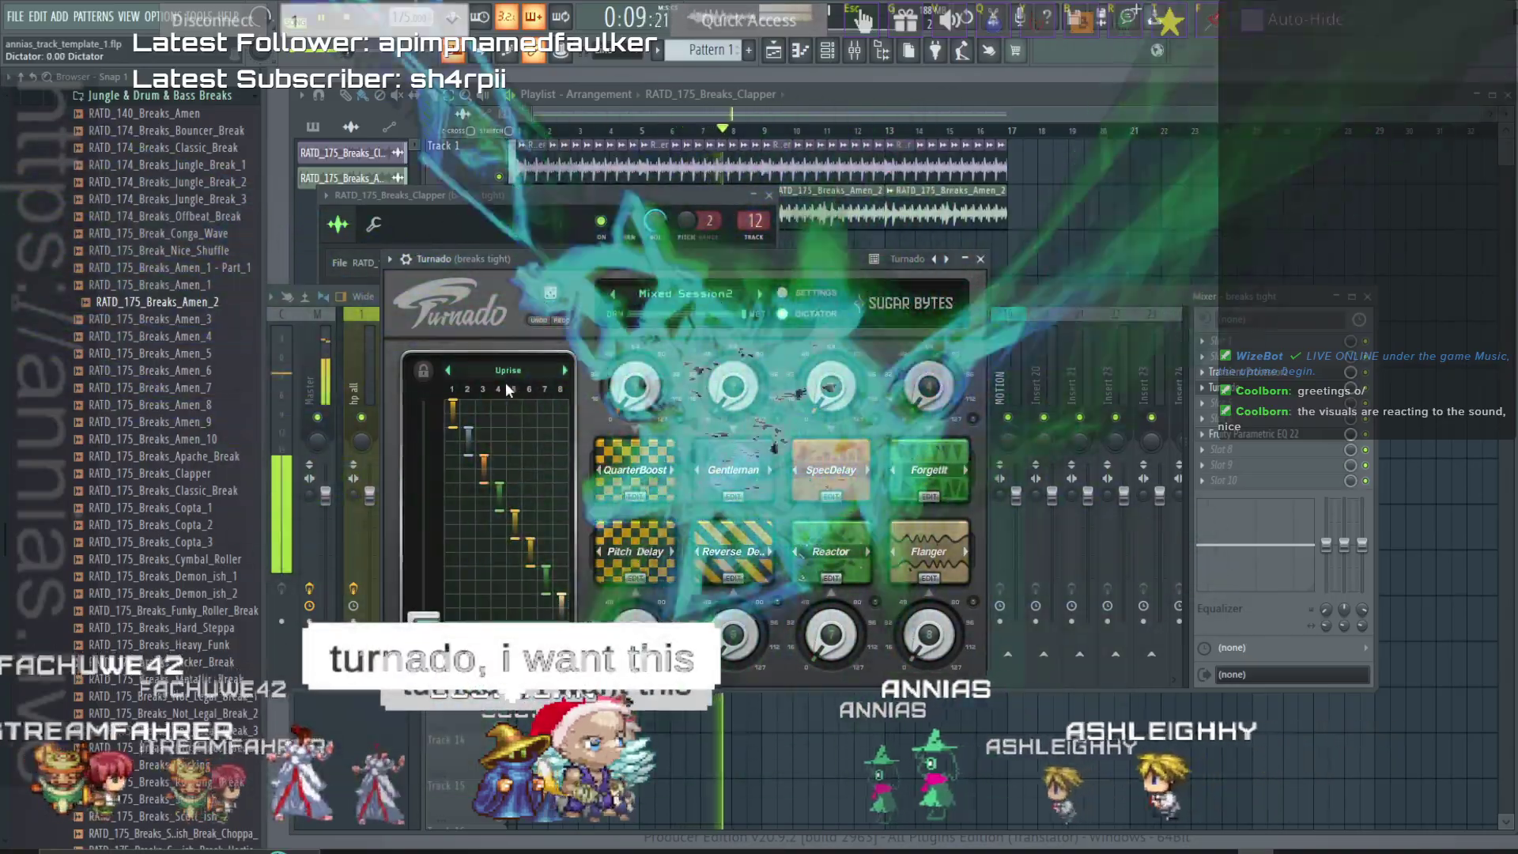
left_click(564, 371)
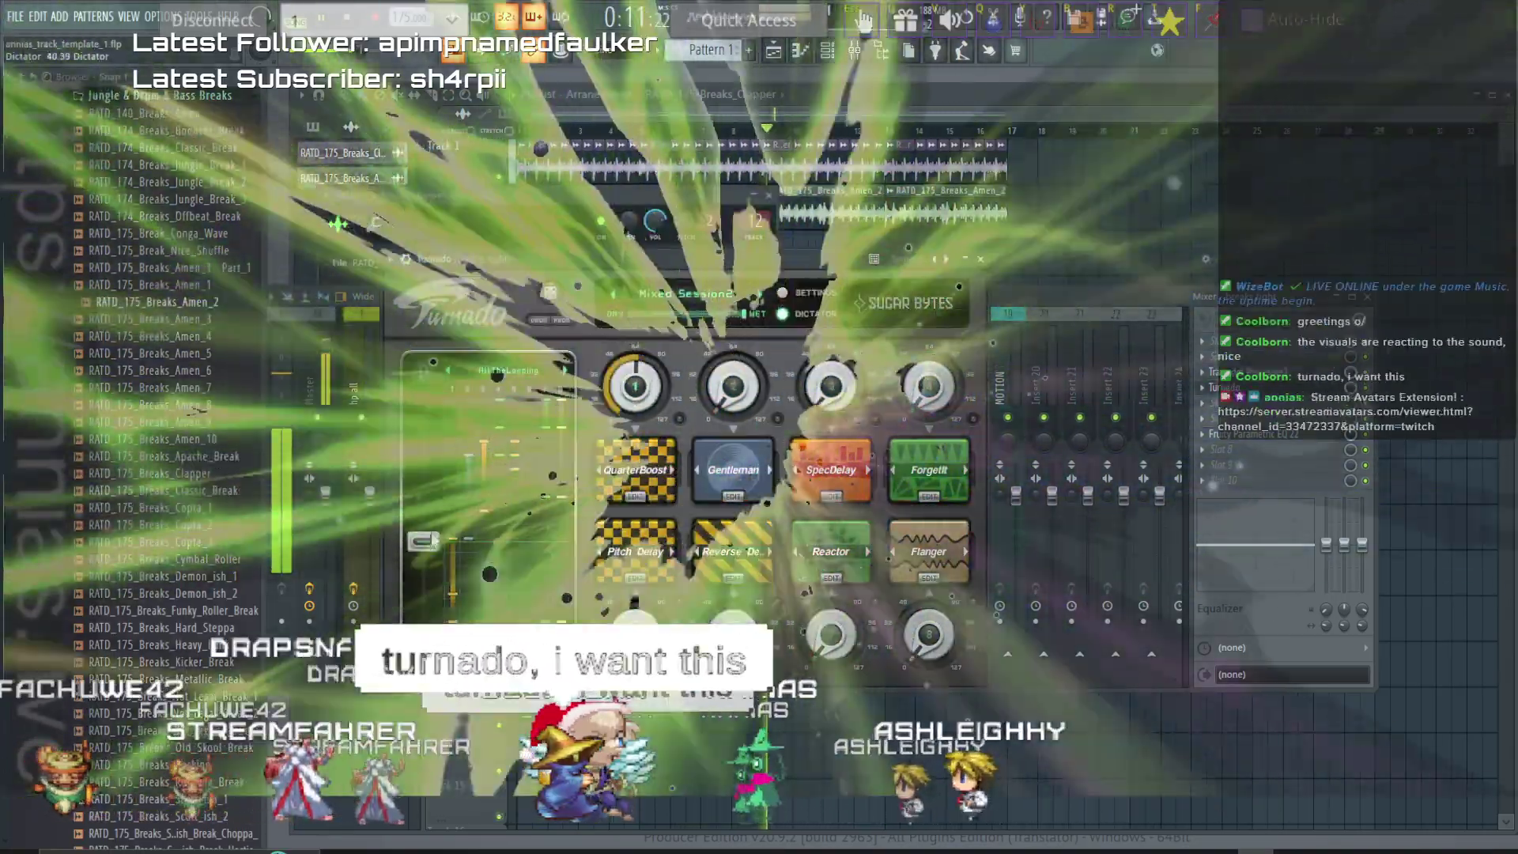
left_click_drag(427, 542, 441, 402)
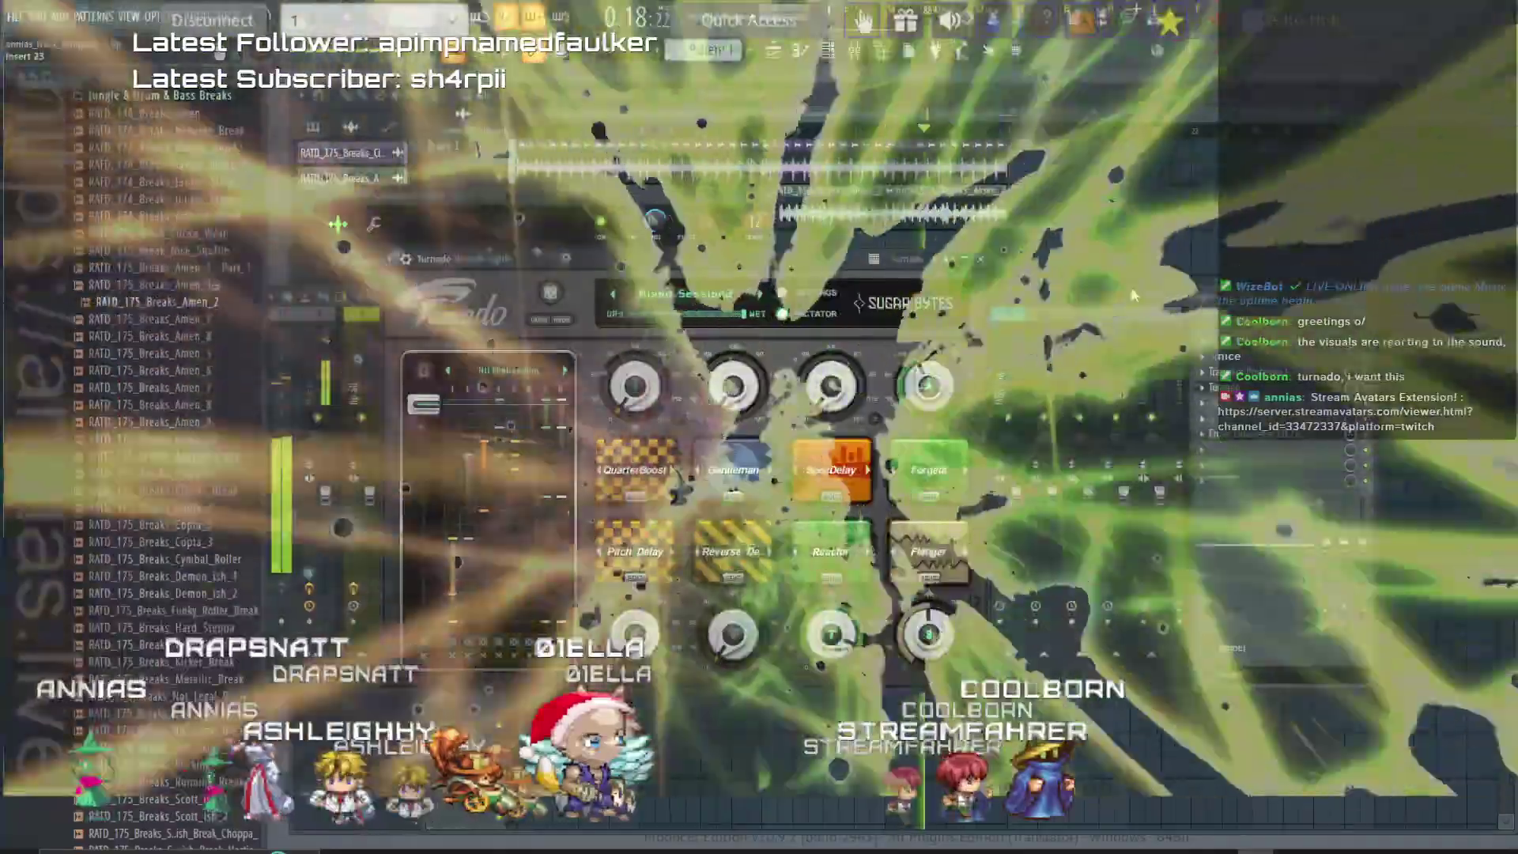
Mute Track 2 in the playlist and reopen Turnado from the breaks tight mixer track.
left_click(980, 258)
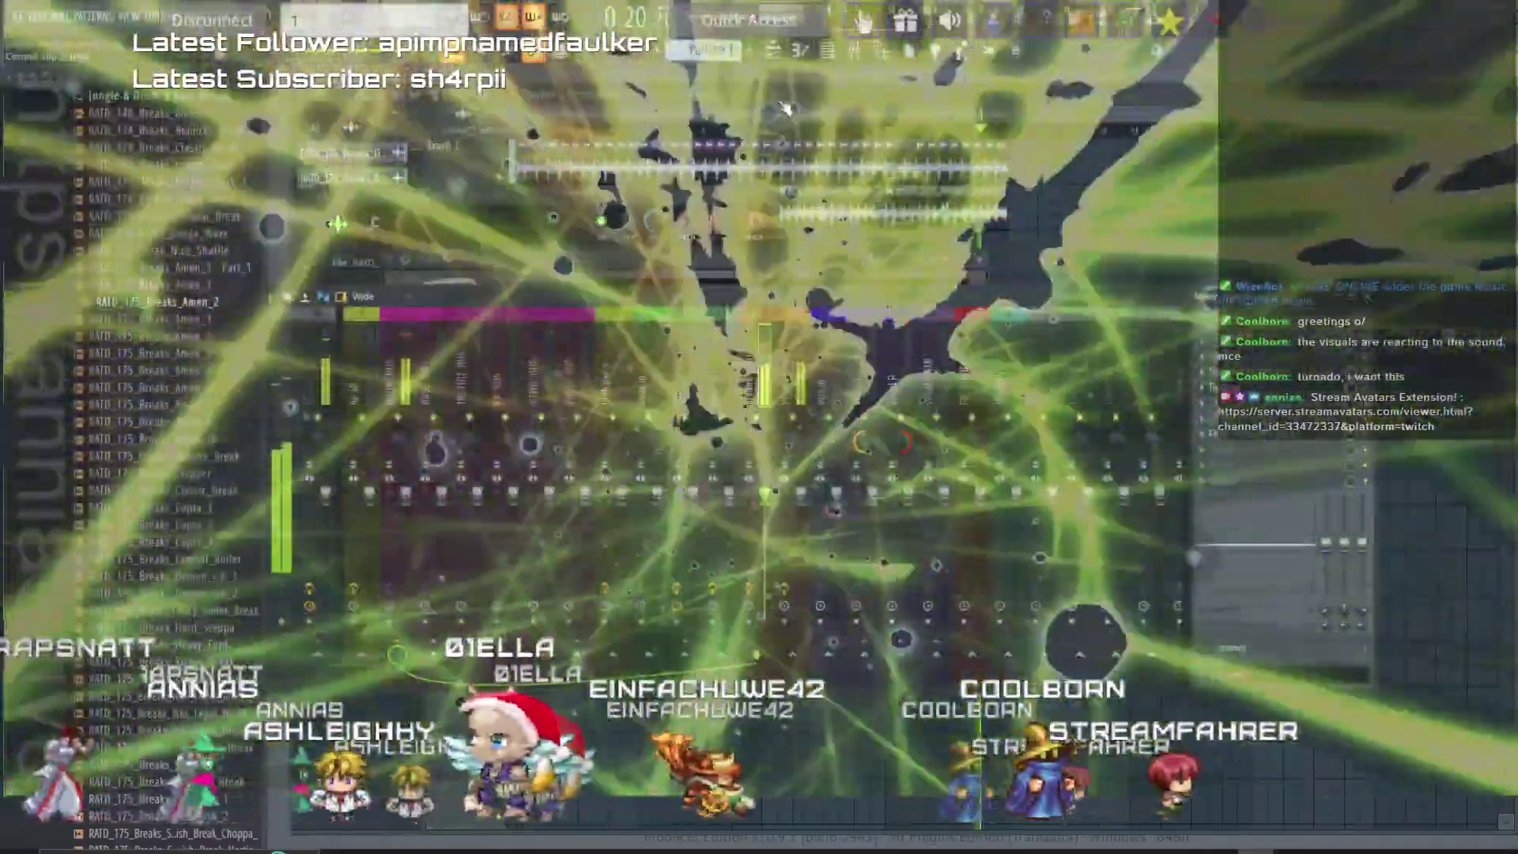
left_click(783, 104)
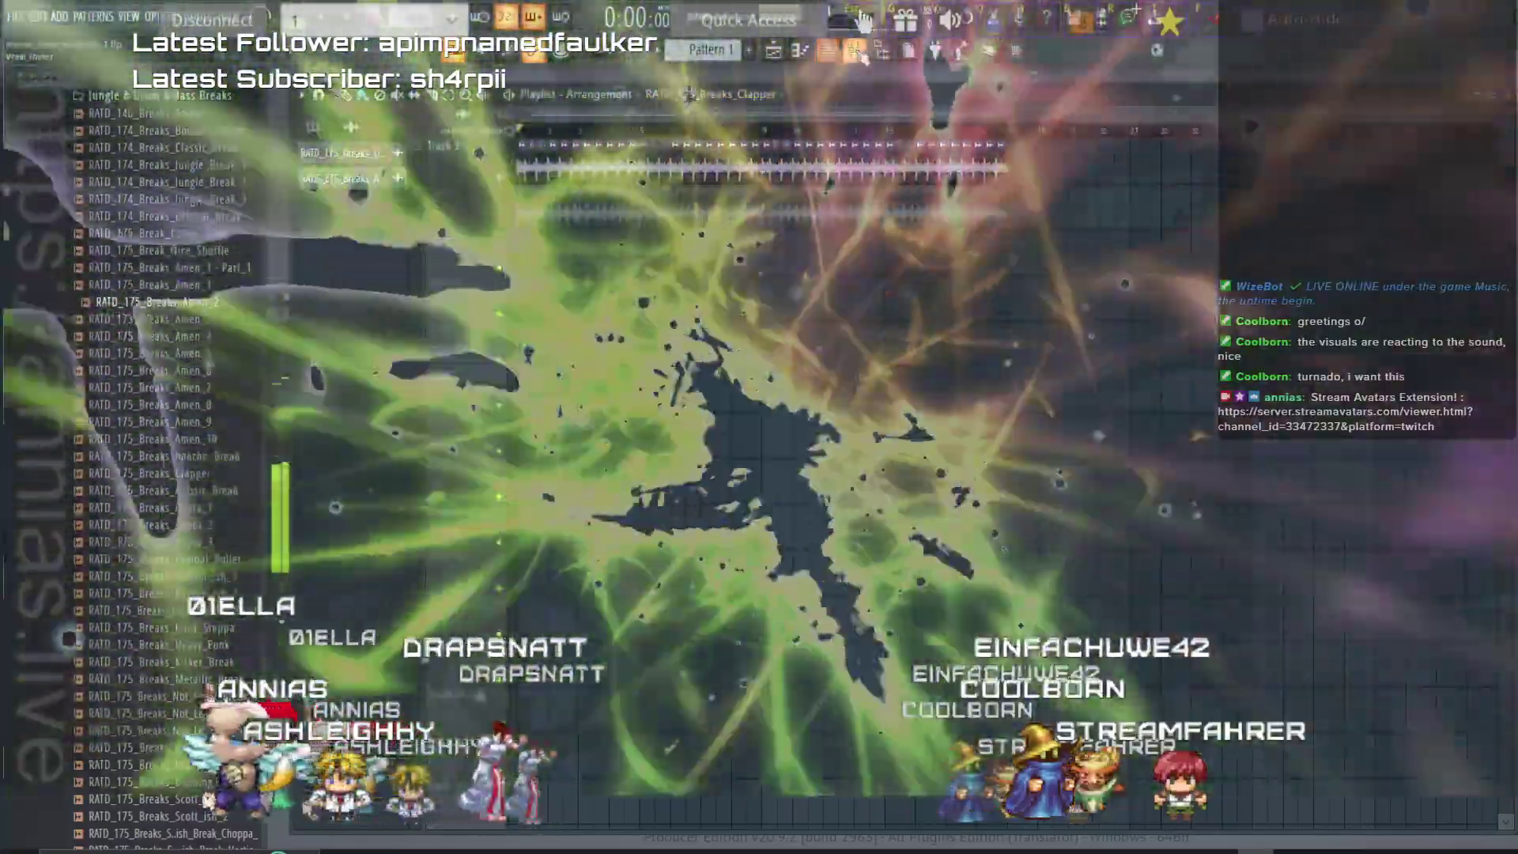
key("space")
key("F9")
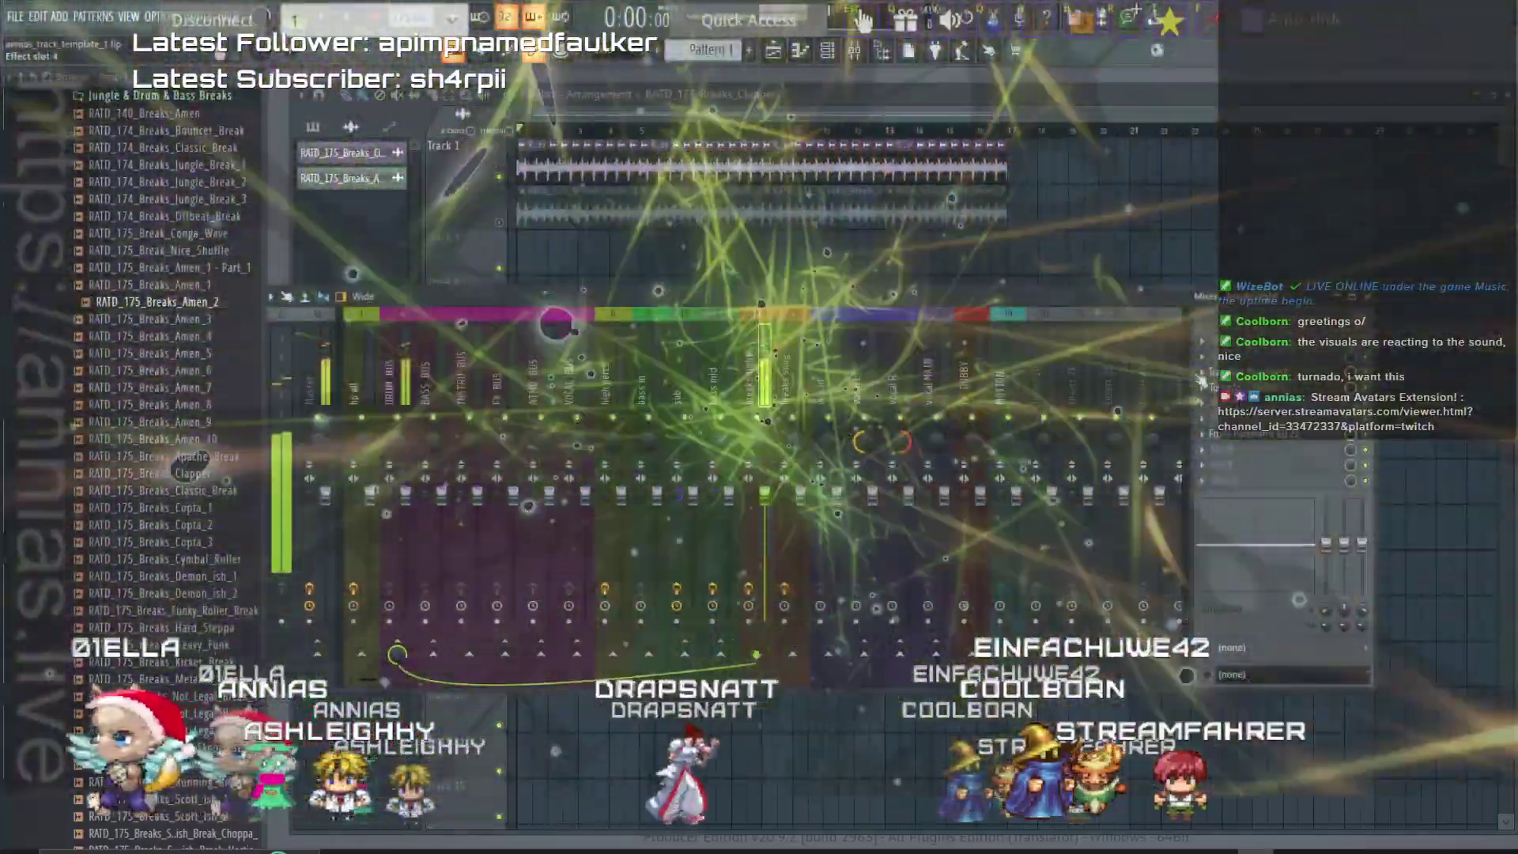
left_click(1242, 388)
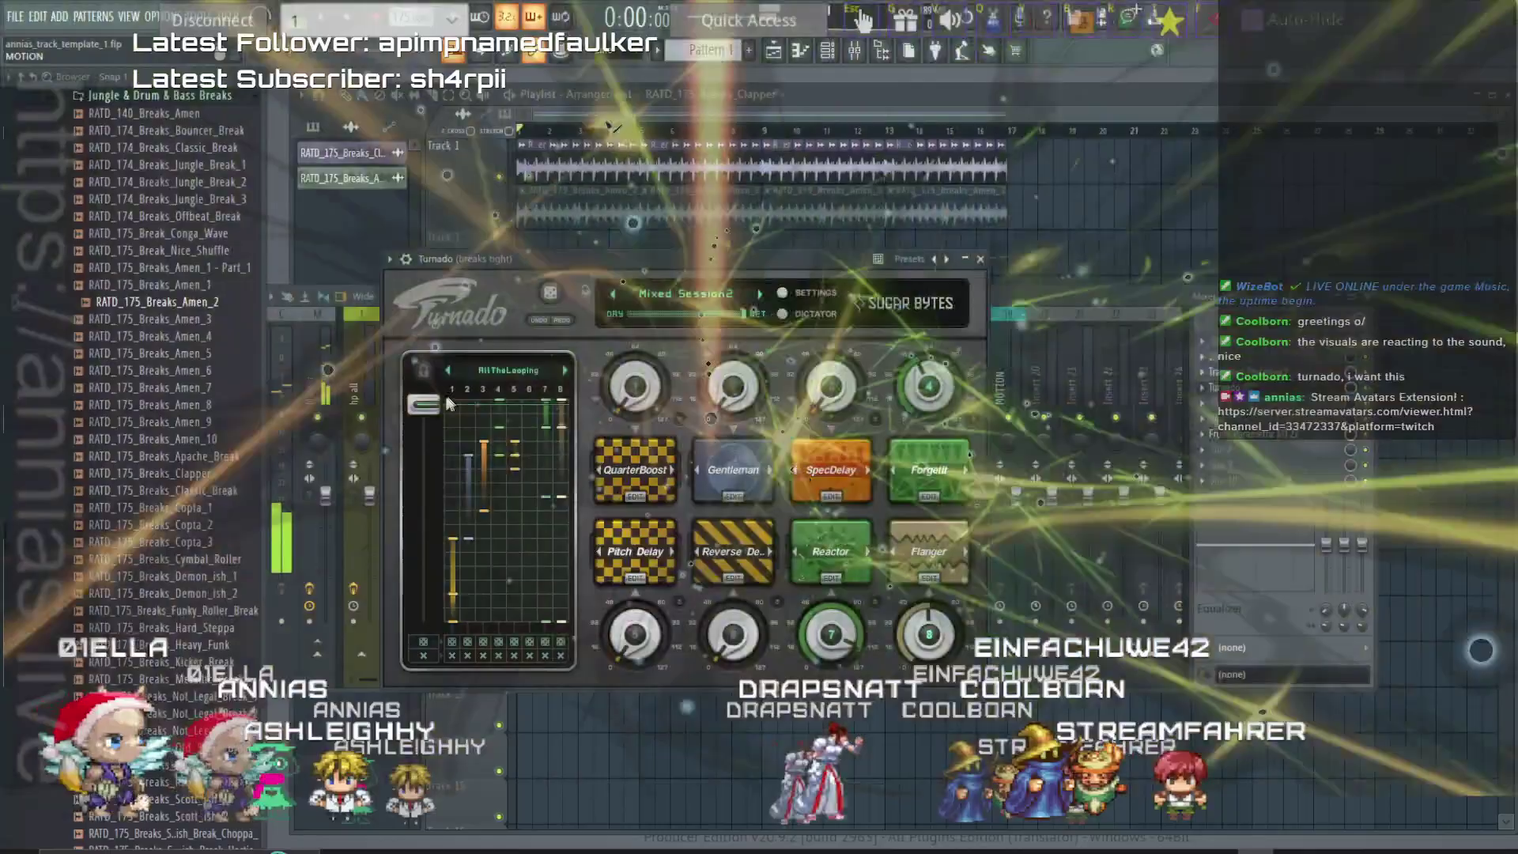
Restart playback and sweep Turnado's Dictator fader, lowering it to about 9.4.
left_click_drag(427, 405, 413, 478)
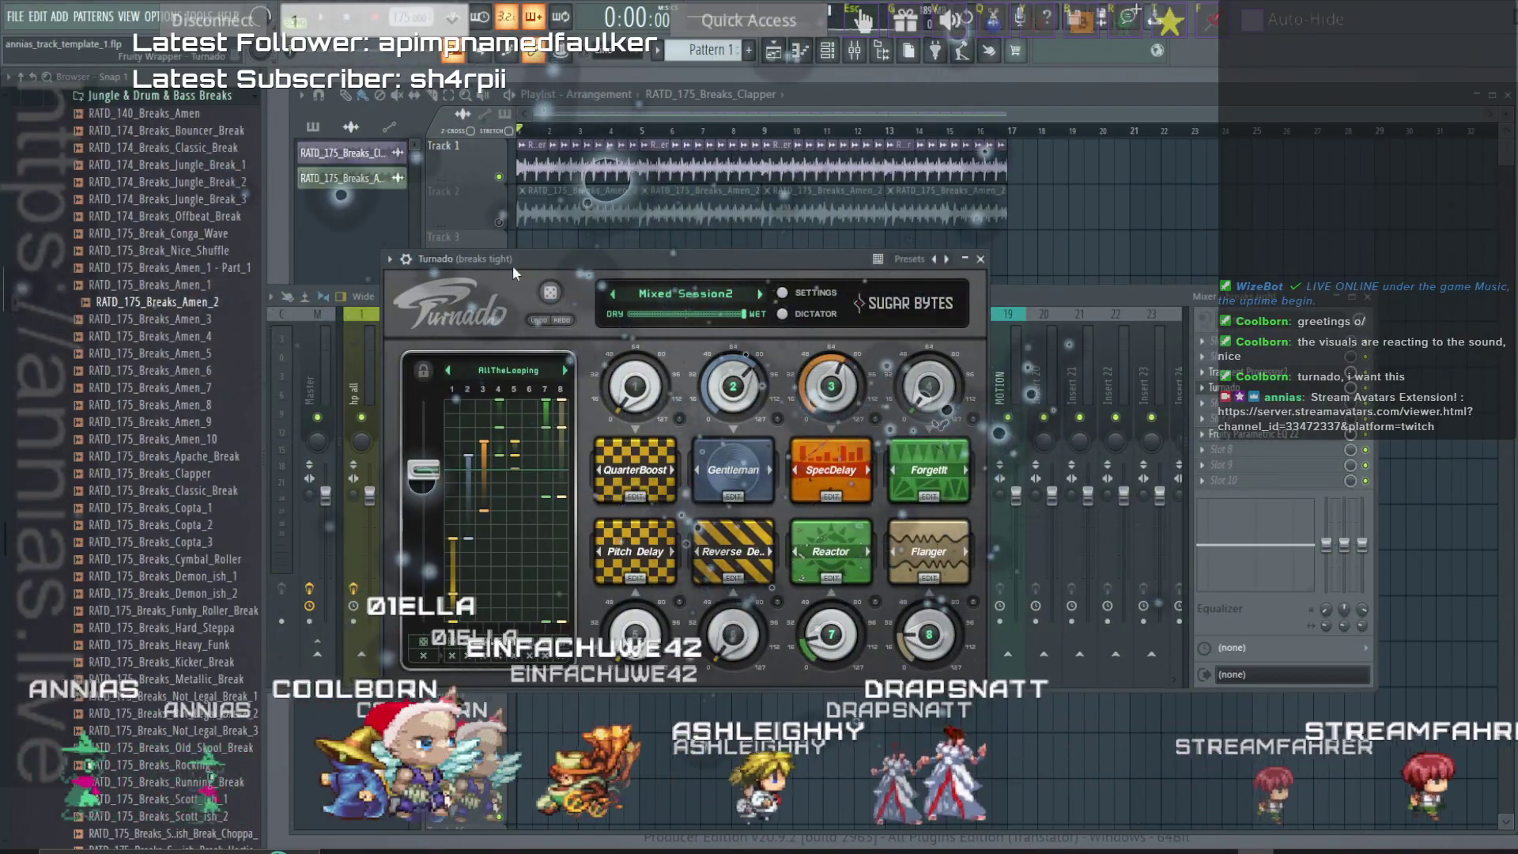
key("space")
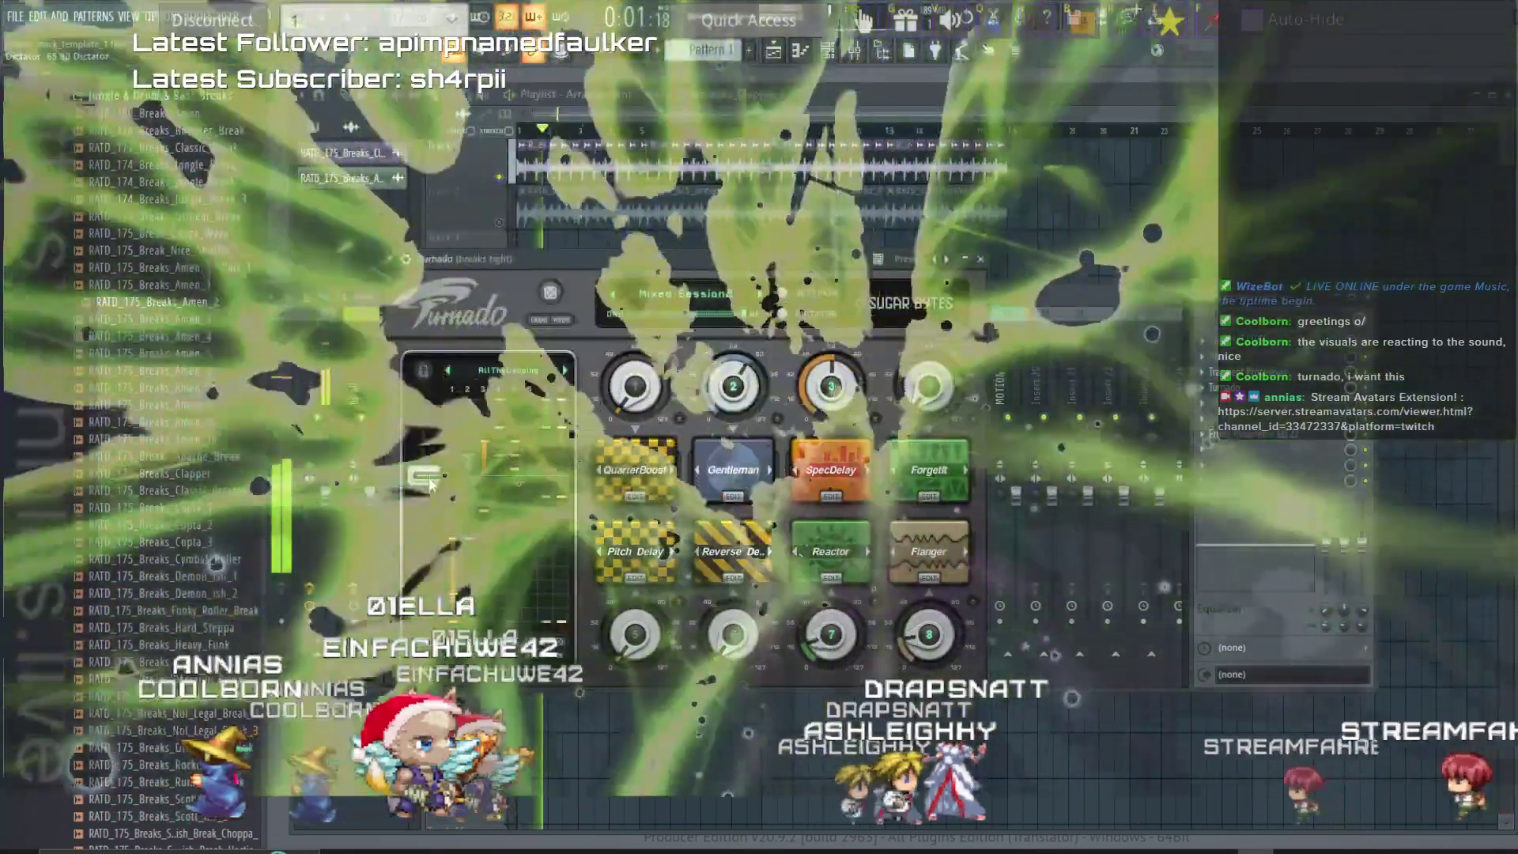
left_click_drag(425, 472, 372, 536)
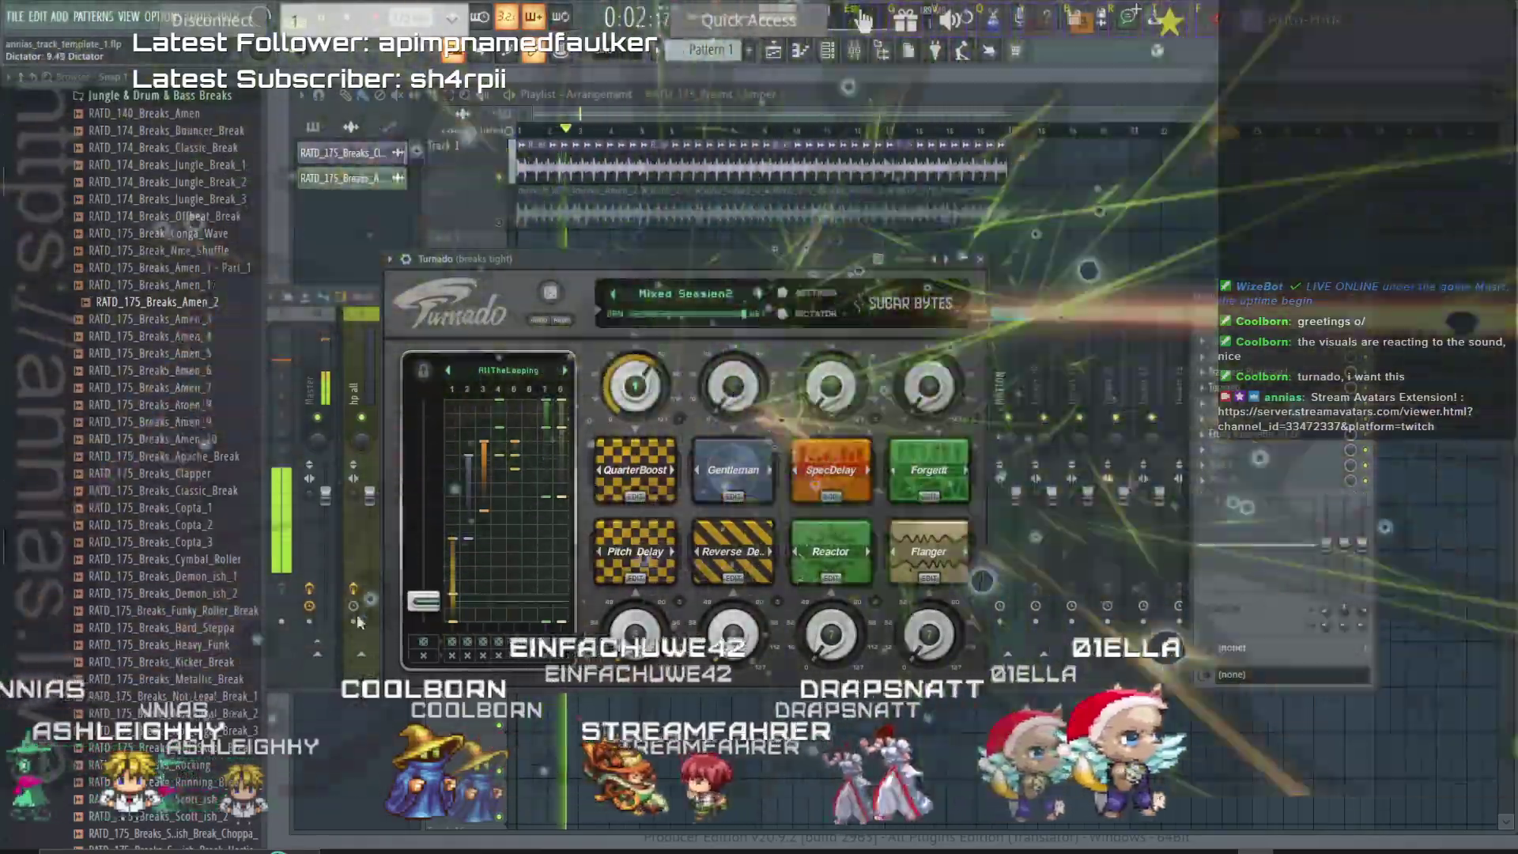
Randomize Turnado's effect slots and raise the Dictator fader to about 94.
left_click_drag(360, 622, 423, 620)
left_click(550, 293)
left_click_drag(399, 706, 416, 406)
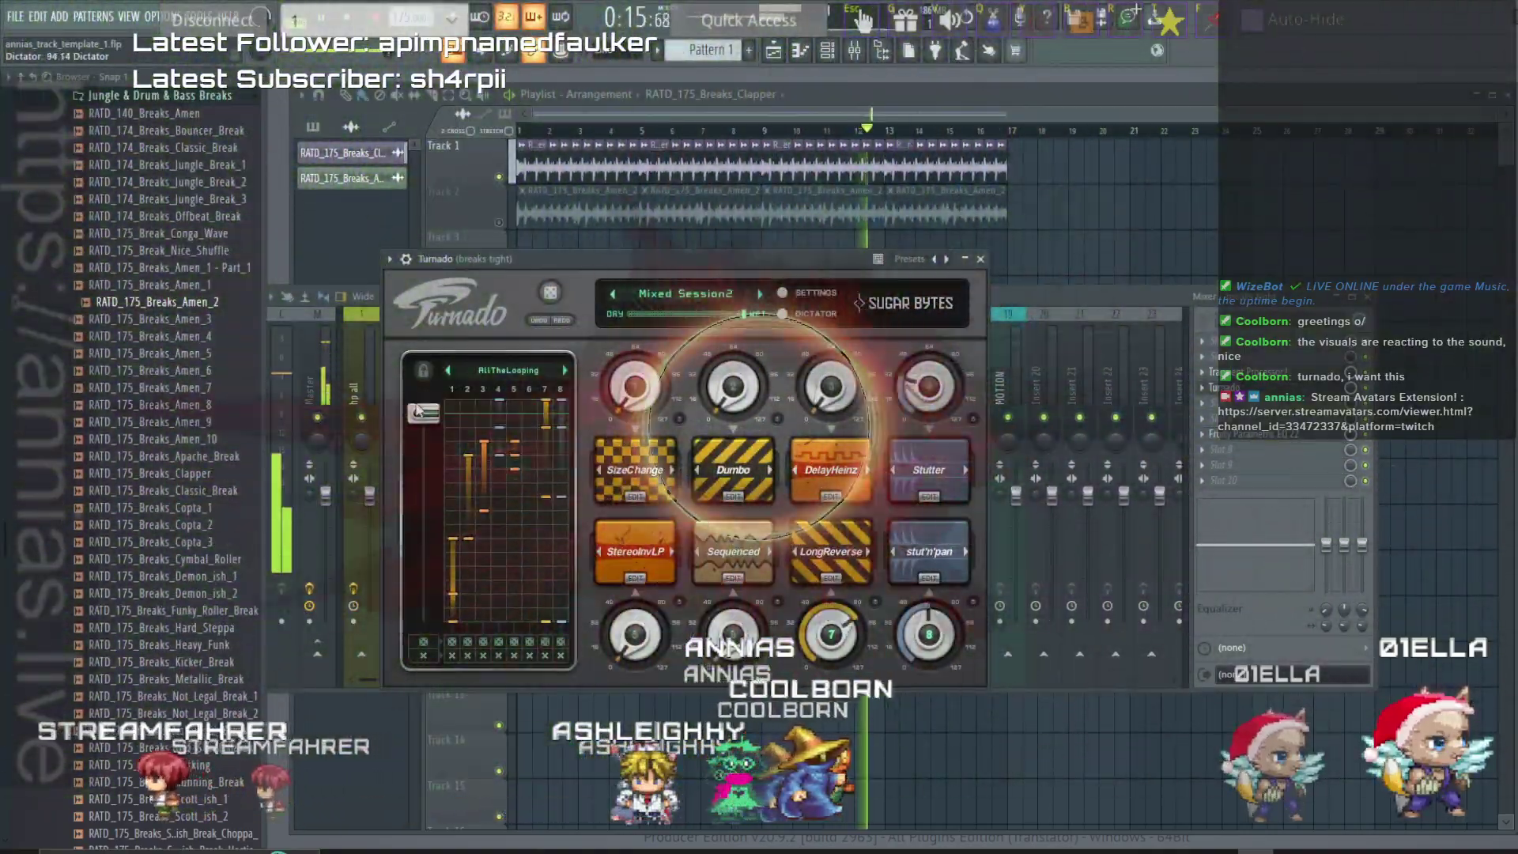
Sweep Turnado's Dictator fader through its range, return it to its minimum and stop playback.
left_click_drag(384, 633, 381, 572)
left_click_drag(391, 377, 376, 454)
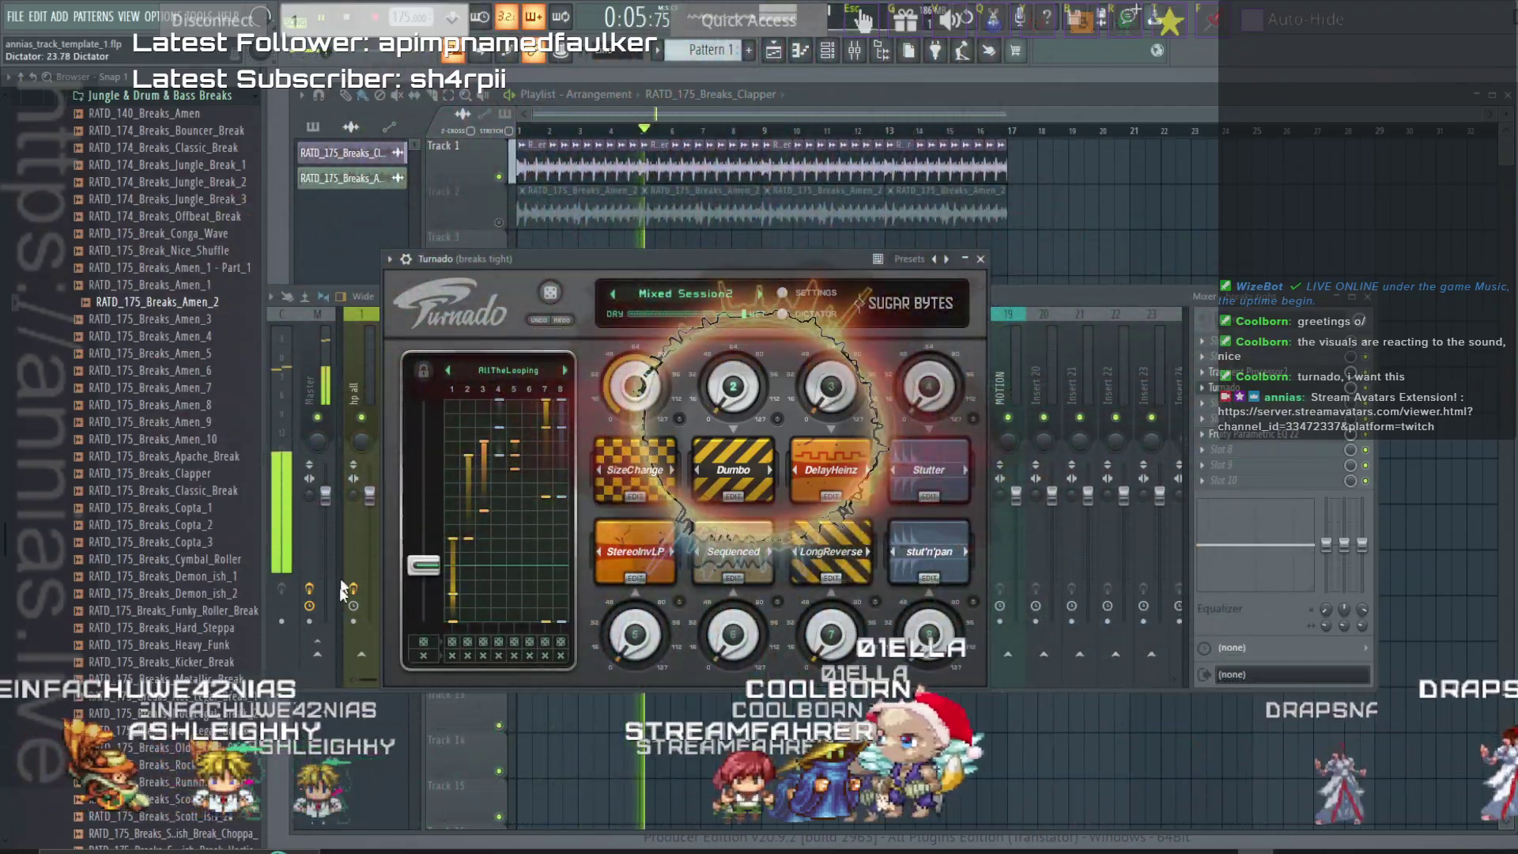
left_click_drag(339, 586, 357, 461)
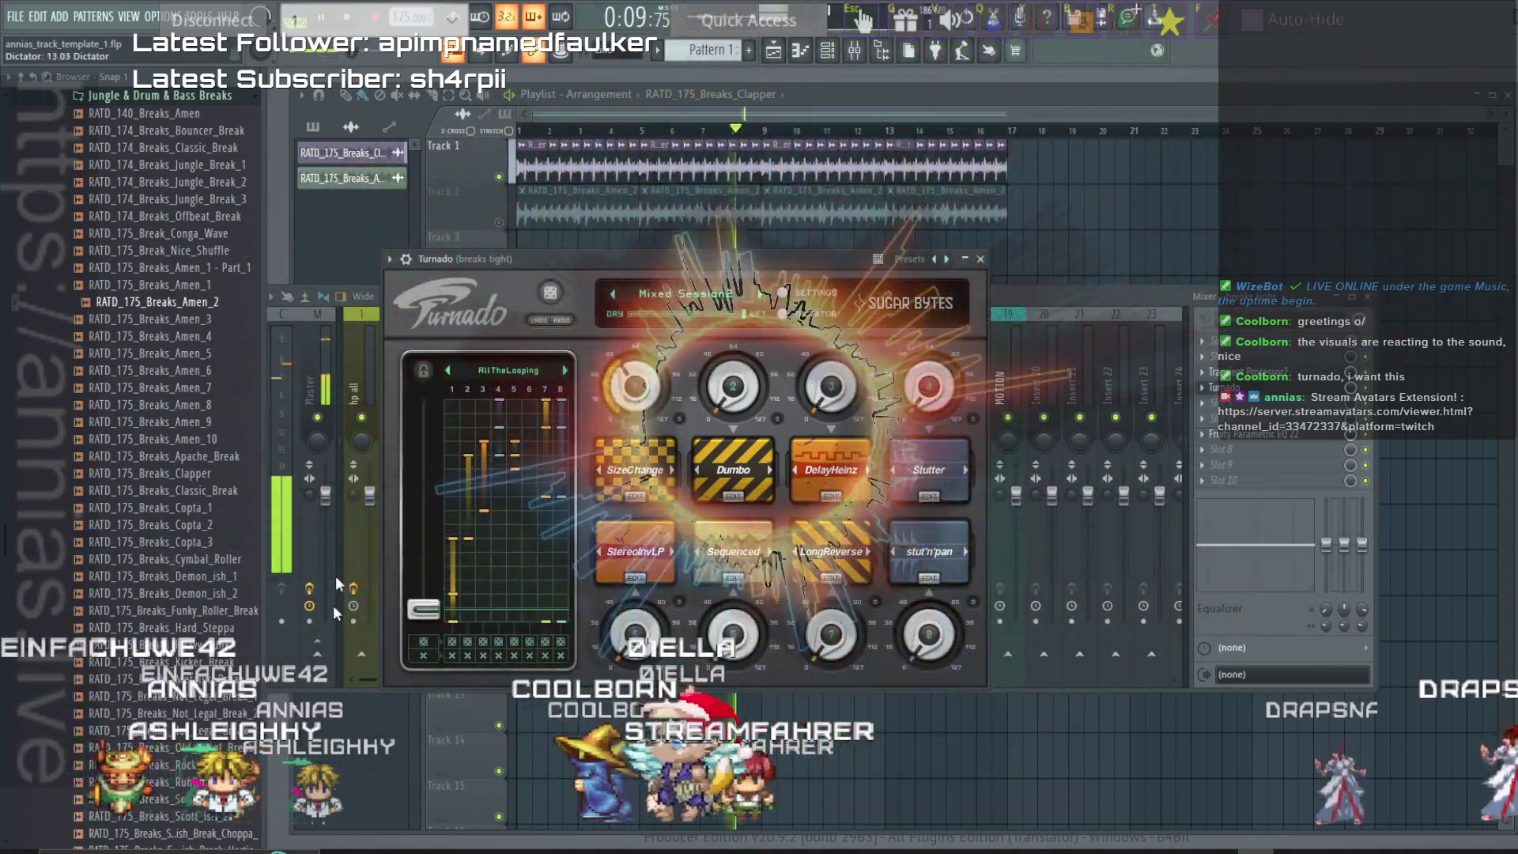
left_click_drag(324, 648, 307, 609)
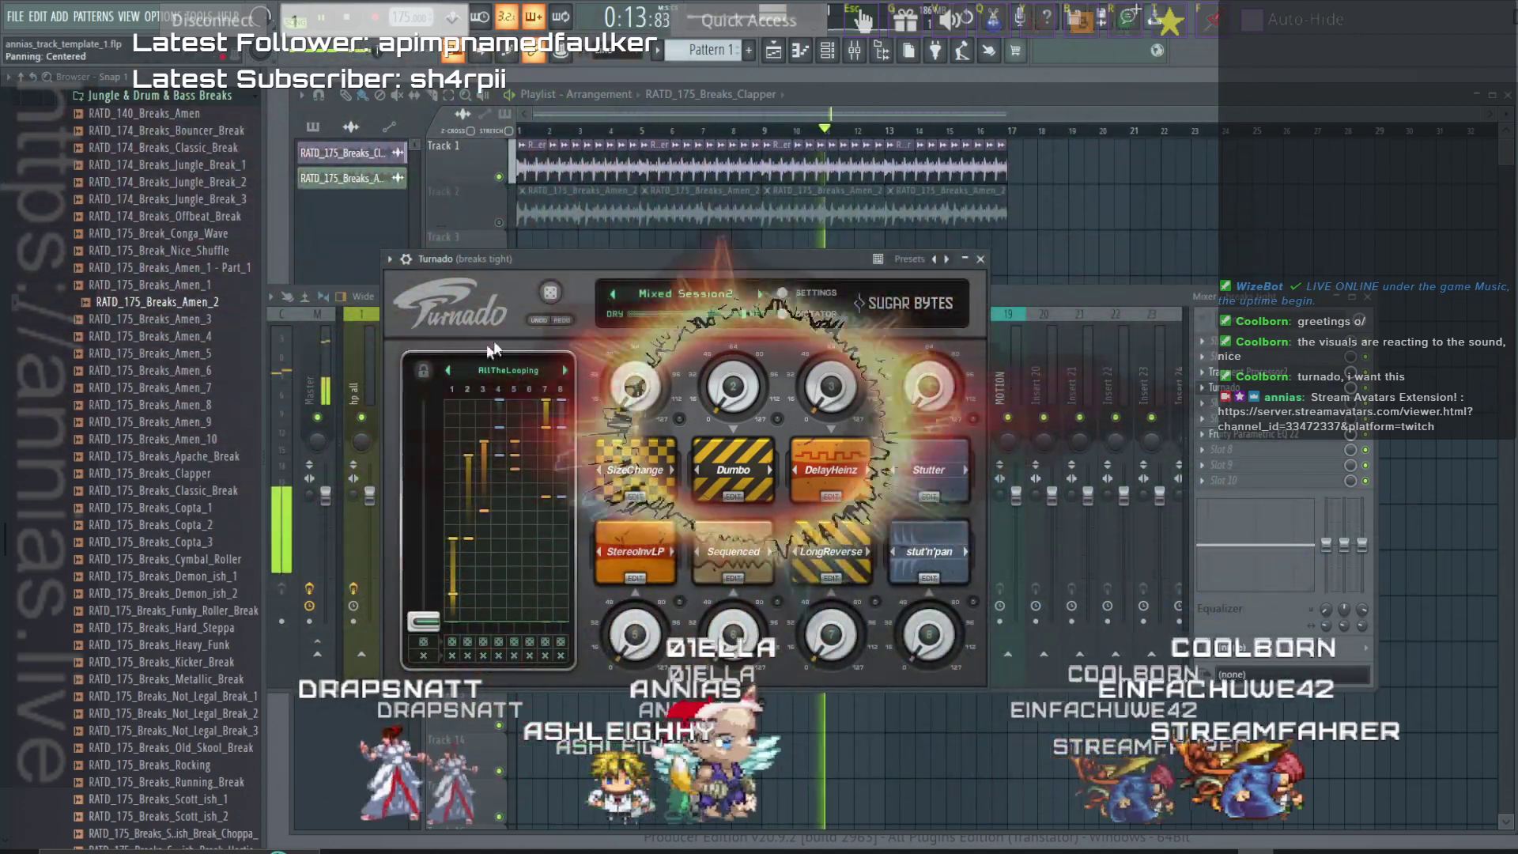
key("space")
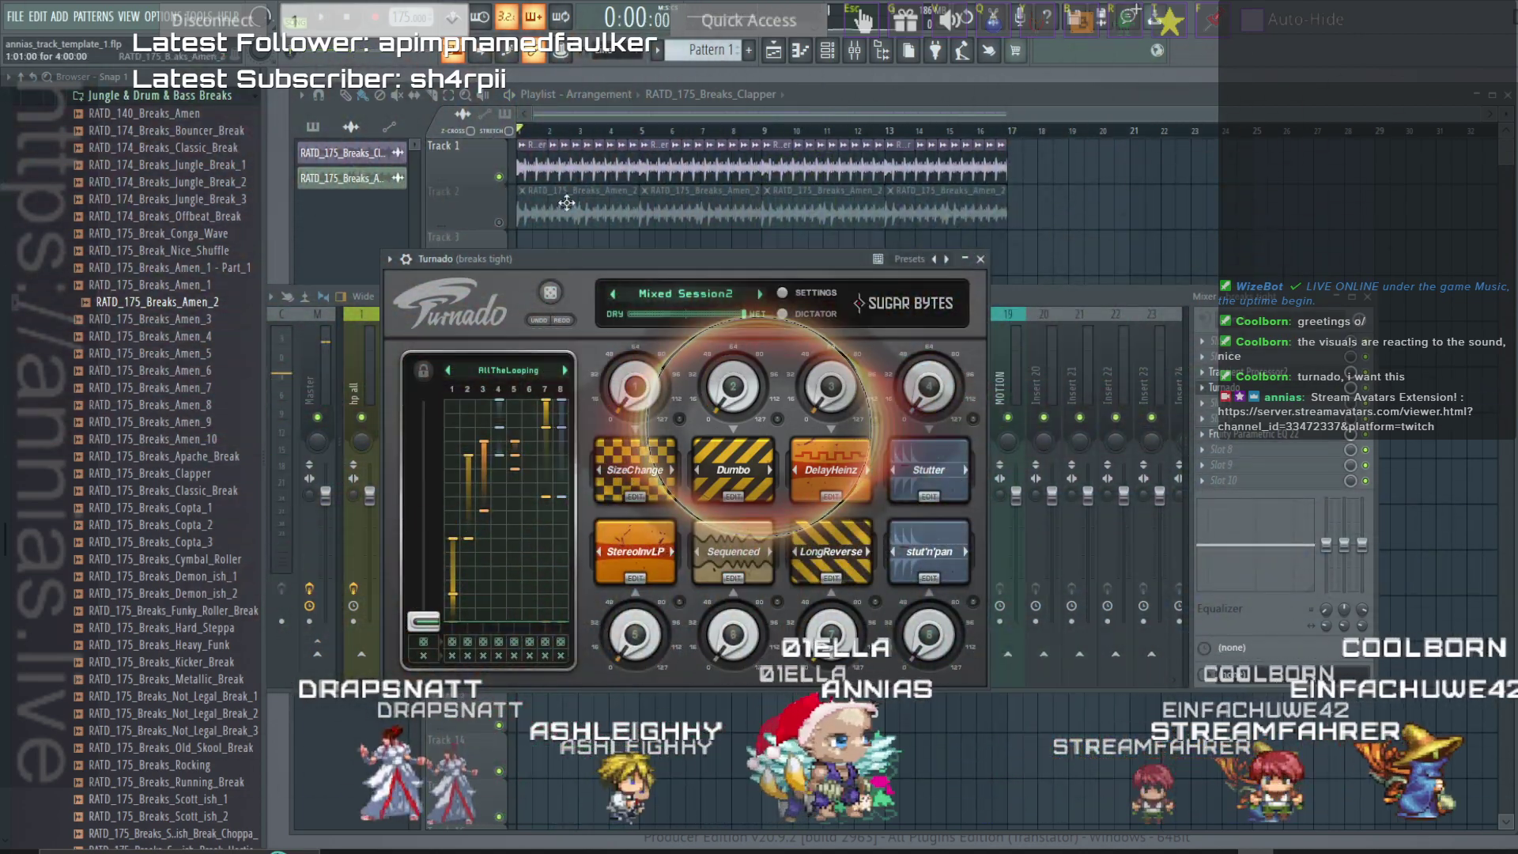
Close the plugin and mixer windows and open the GUITAR loops folder of the RA_DubToJungle pack.
left_click(499, 223)
key("F12")
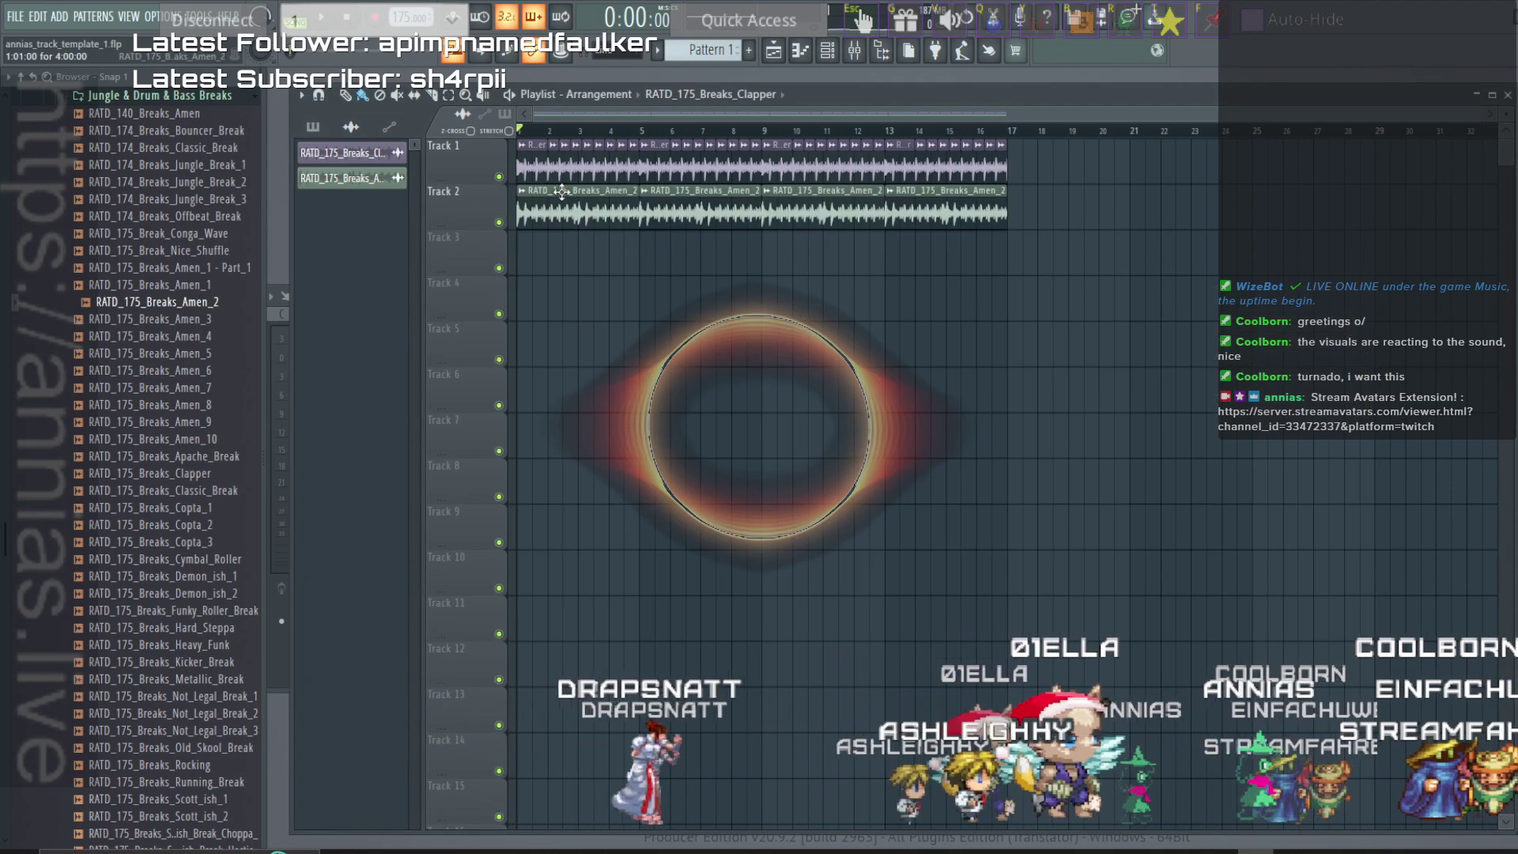
scroll(230, 257, "up", 5)
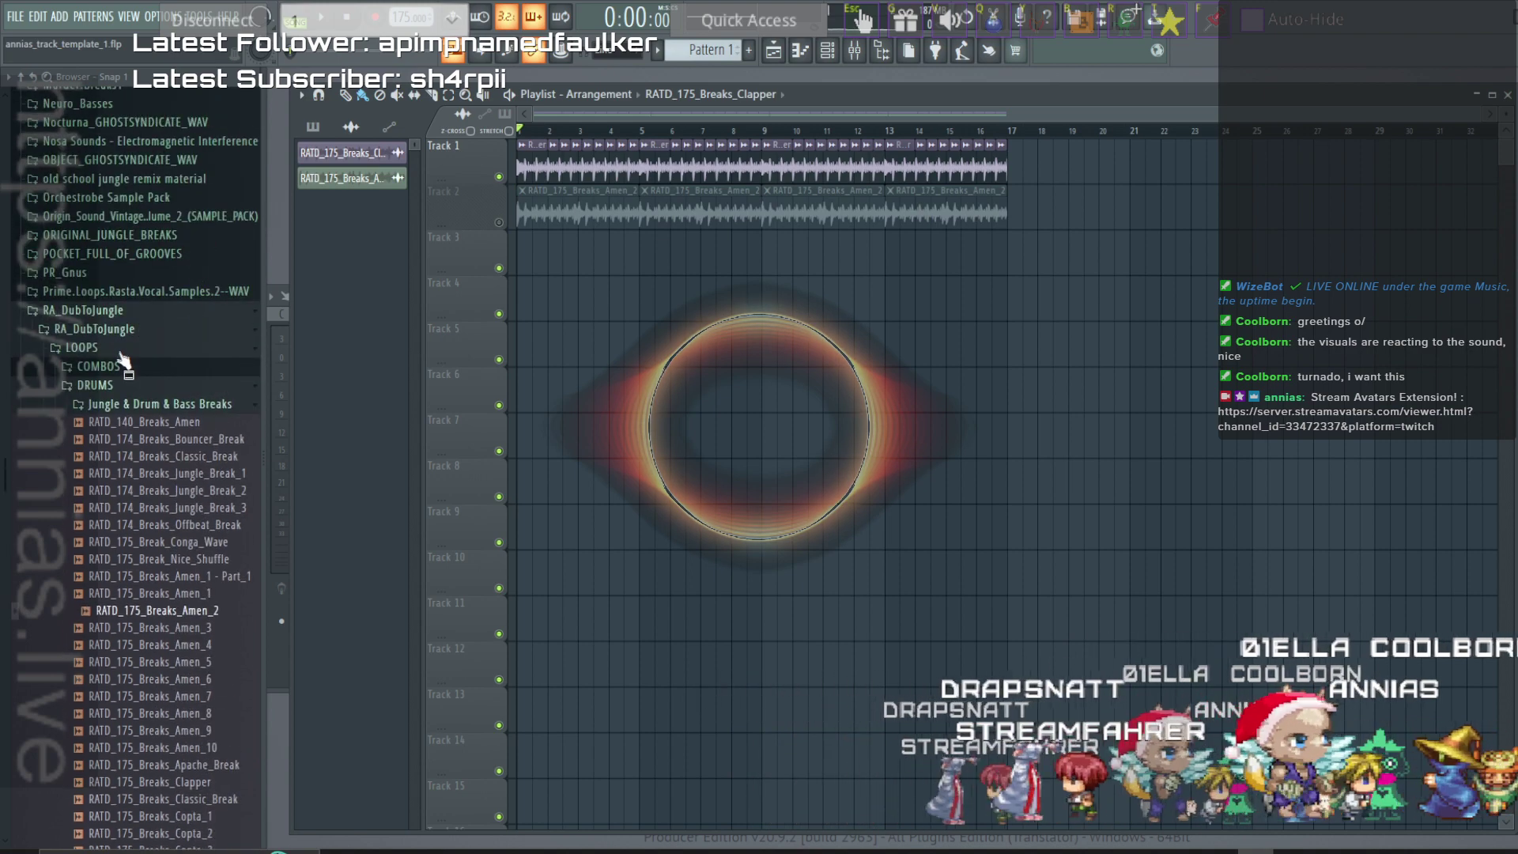
left_click(95, 385)
left_click(95, 404)
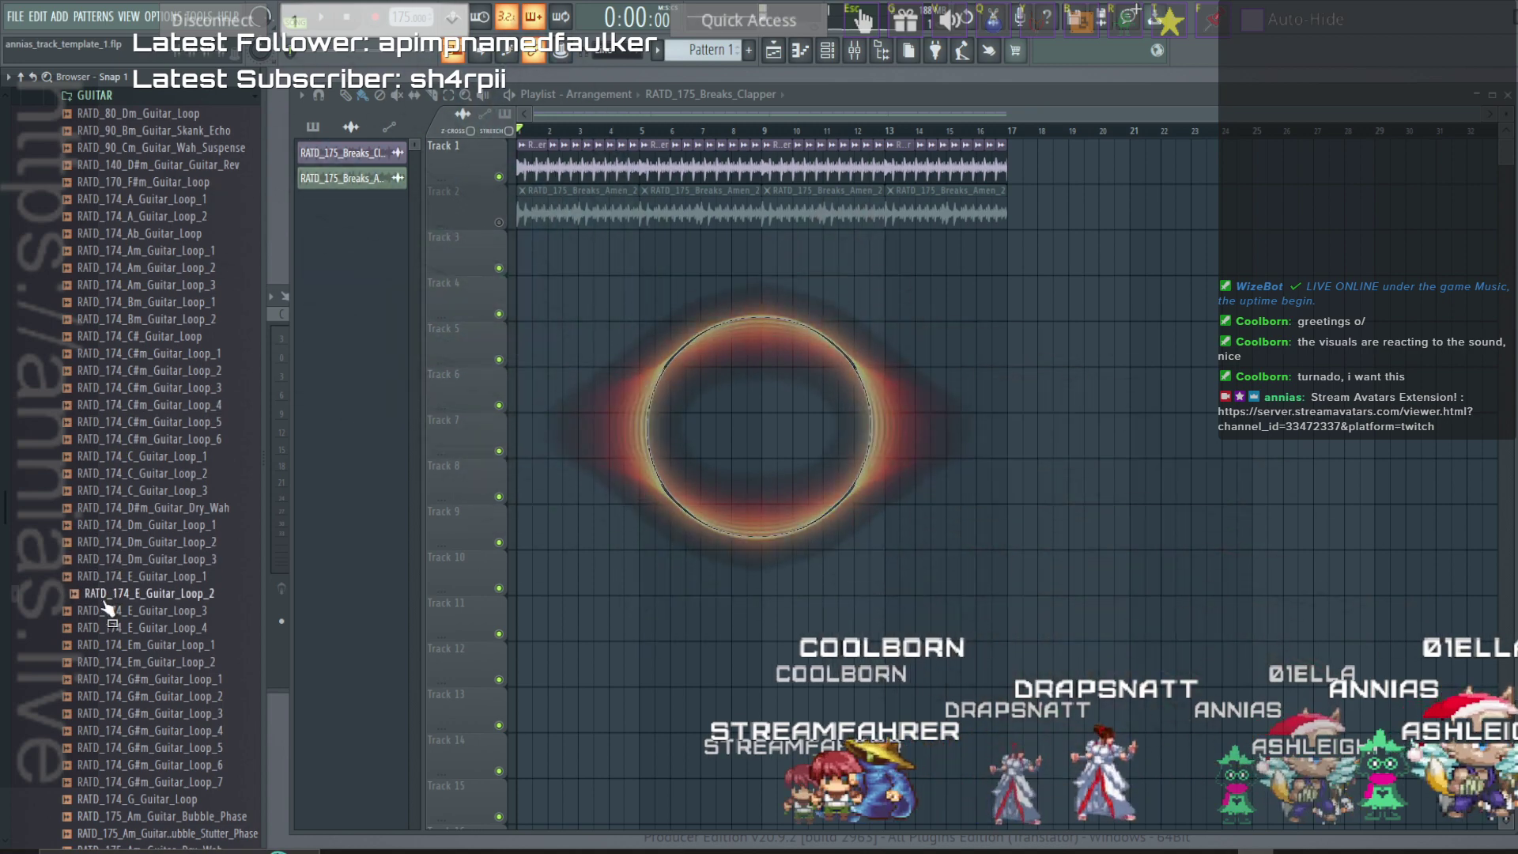
Place RATD_175_B_Guitar_Loop at the start of Track 3 and audition it with the breaks.
scroll(111, 558, "down", 4)
scroll(119, 525, "down", 4)
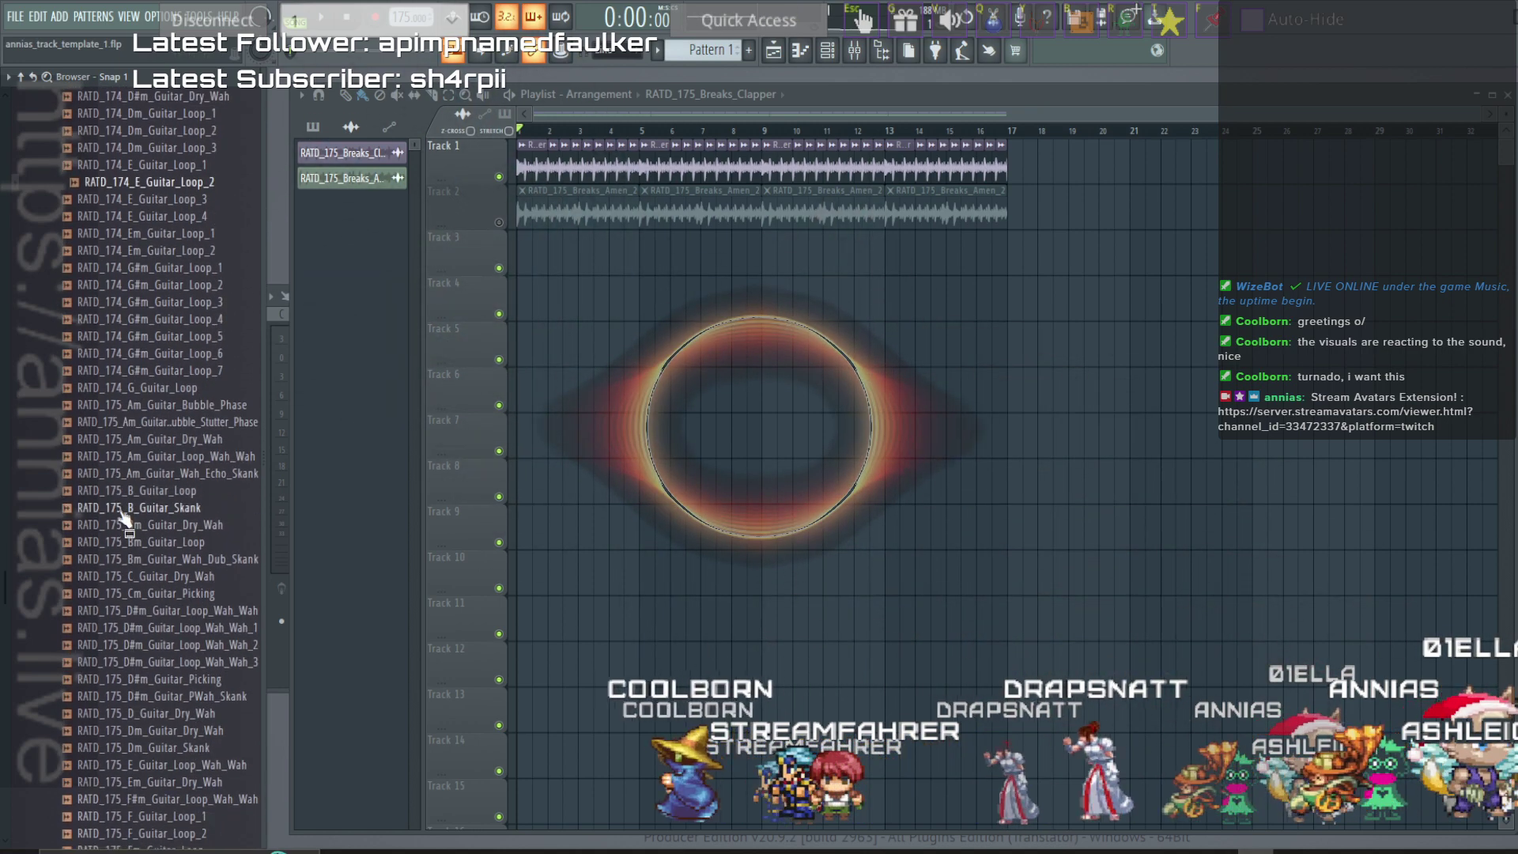
left_click_drag(125, 491, 601, 260)
key("space")
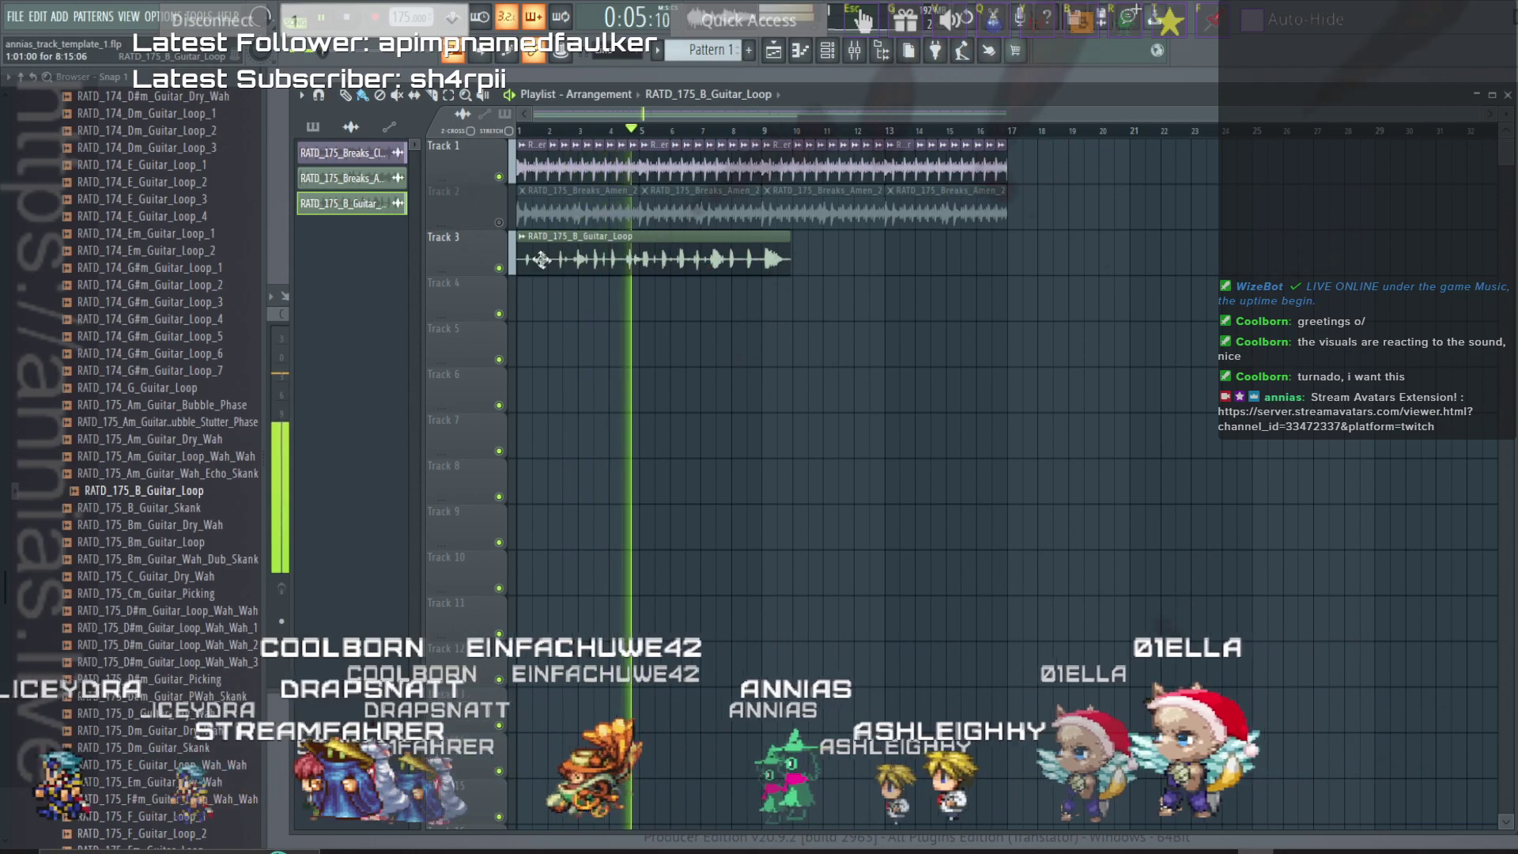
key("space")
Trim the silence before the guitar loop's first hit and shift the clip to start one beat into bar 1.
scroll(510, 268, "up", 6)
scroll(514, 263, "up", 2, "ctrl")
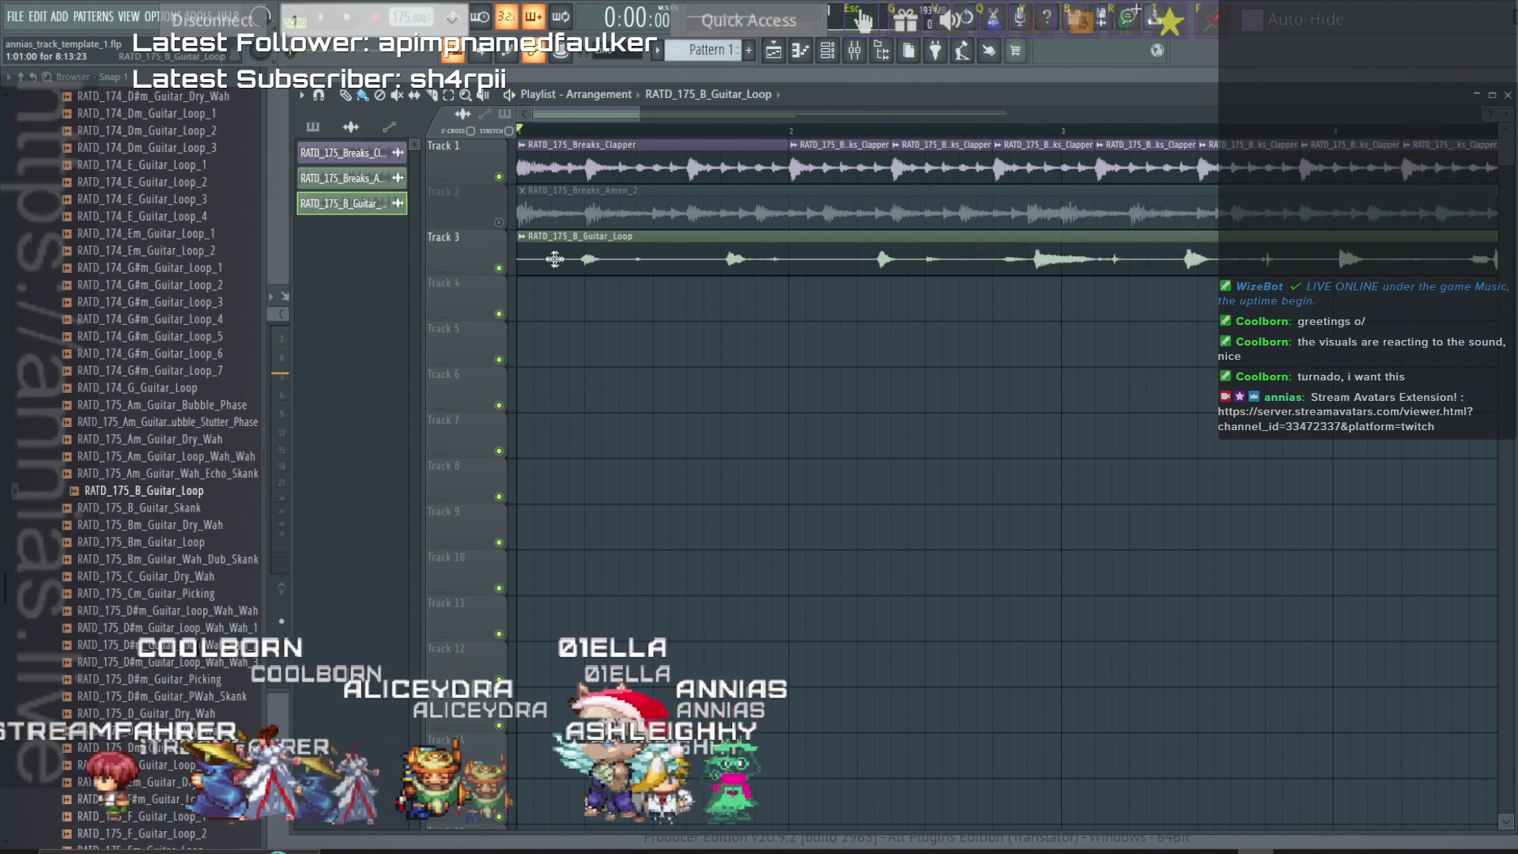
left_click_drag(518, 251, 551, 261)
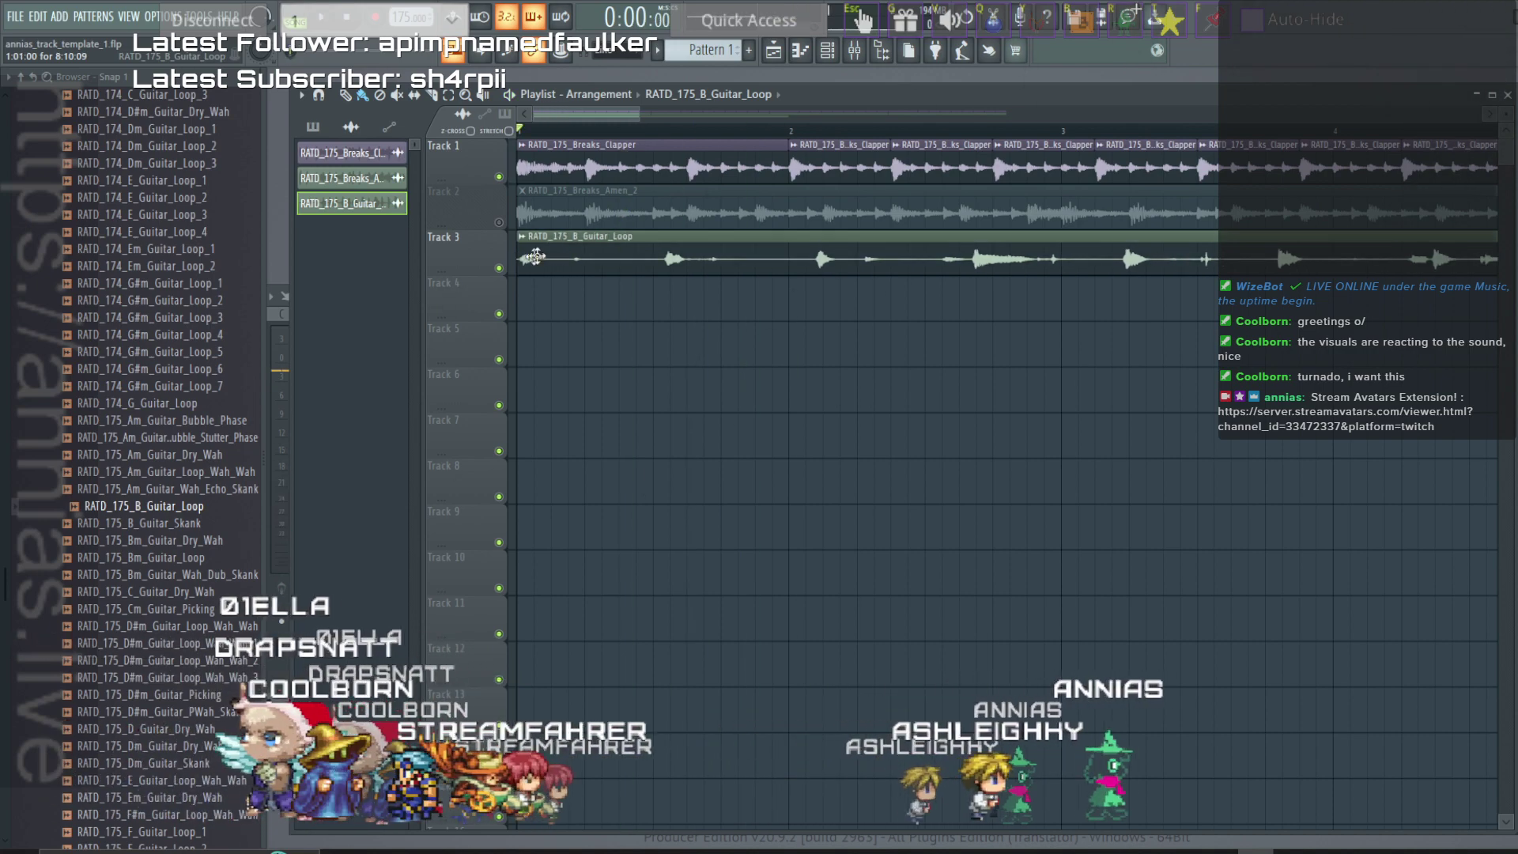
left_click_drag(562, 256, 635, 254)
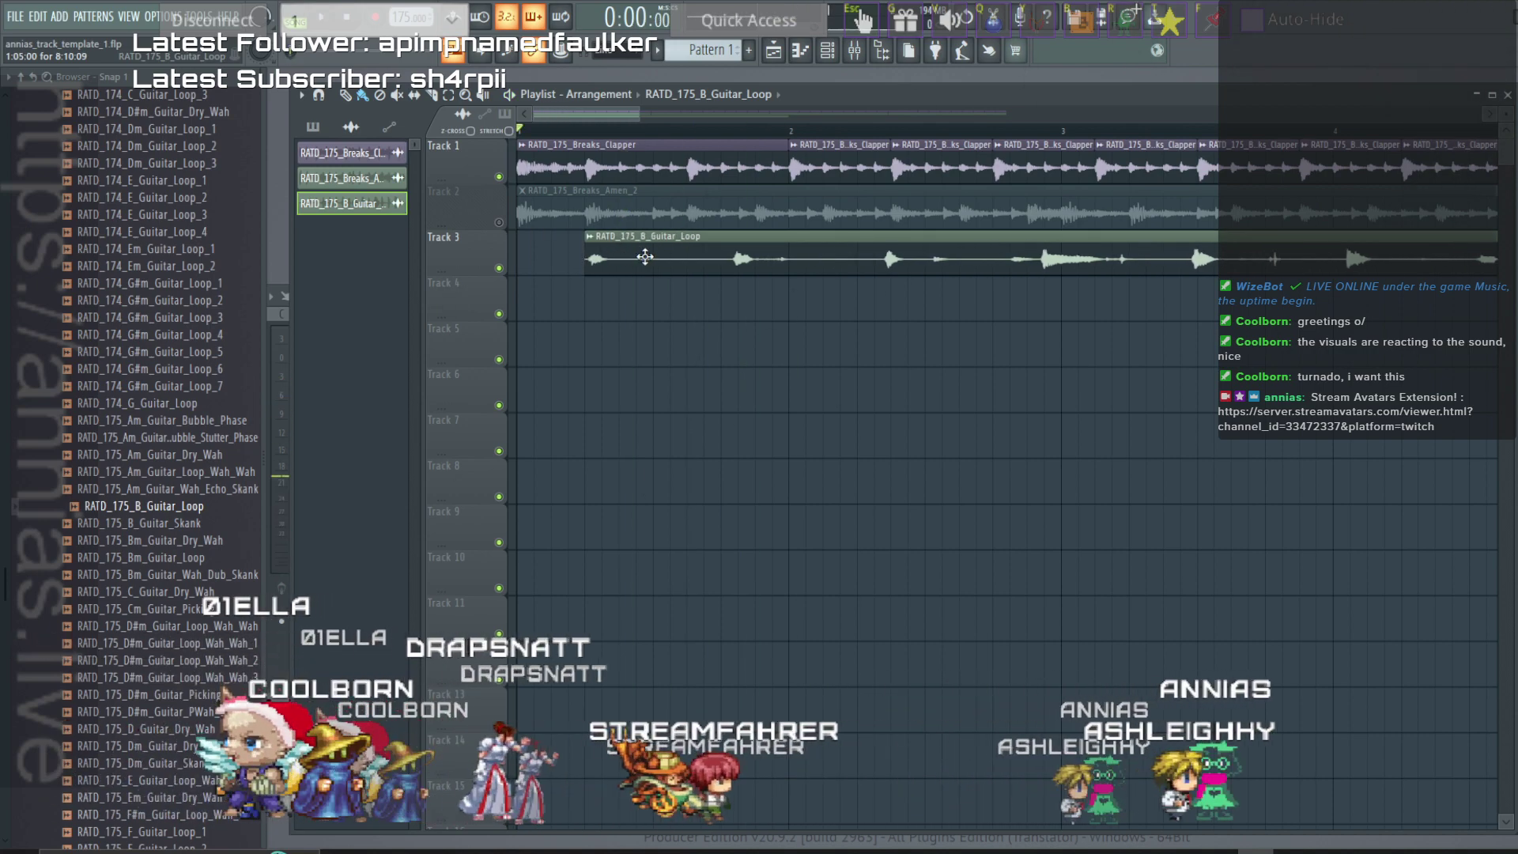
Raise the guitar loop's channel pitch slightly and check it in playback against the Clapper break.
double_click(633, 256)
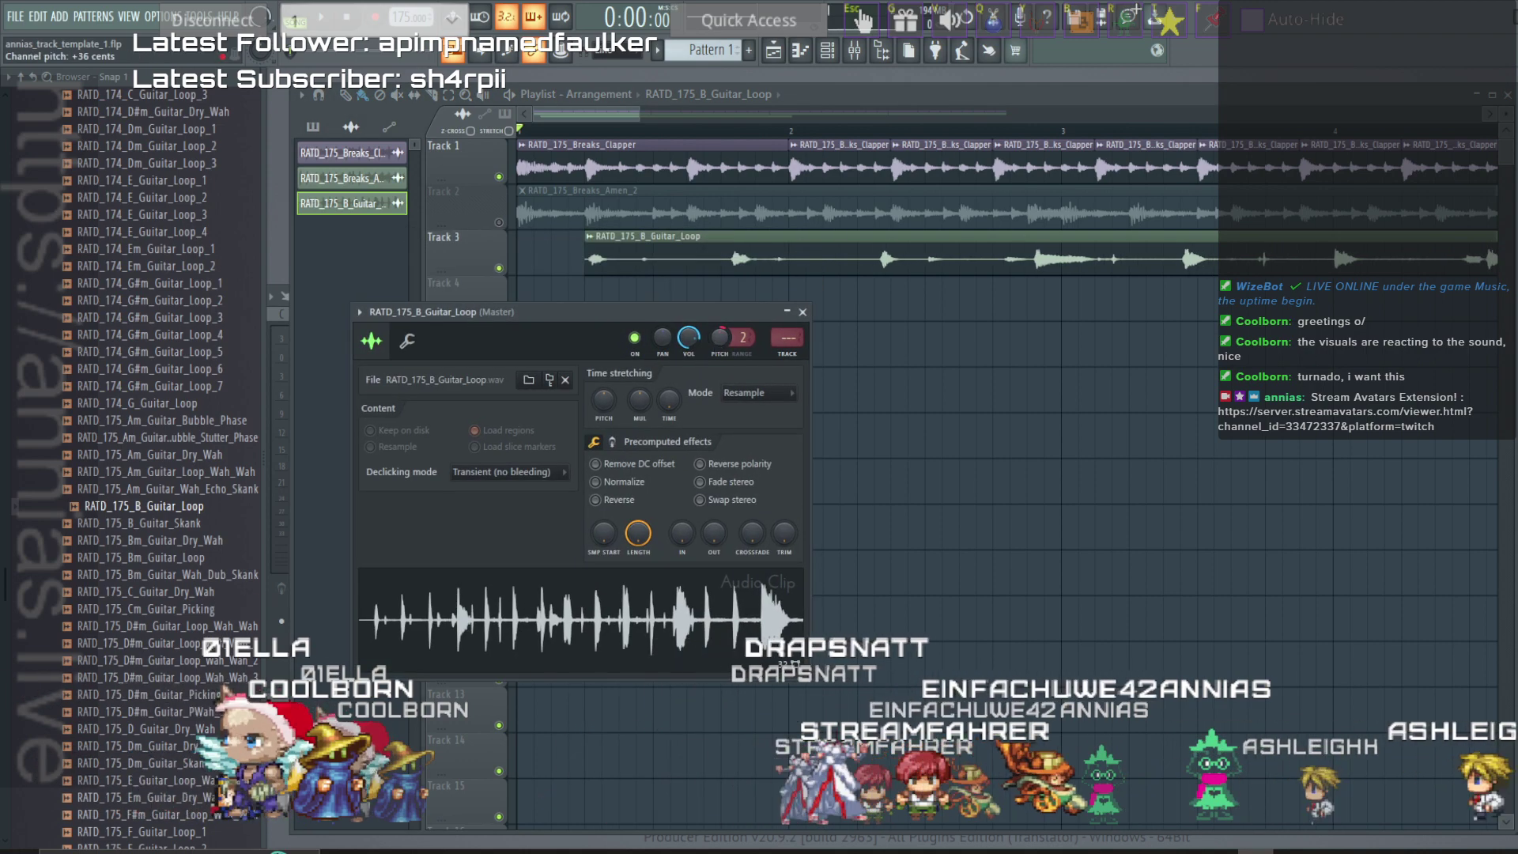
left_click_drag(718, 338, 718, 308)
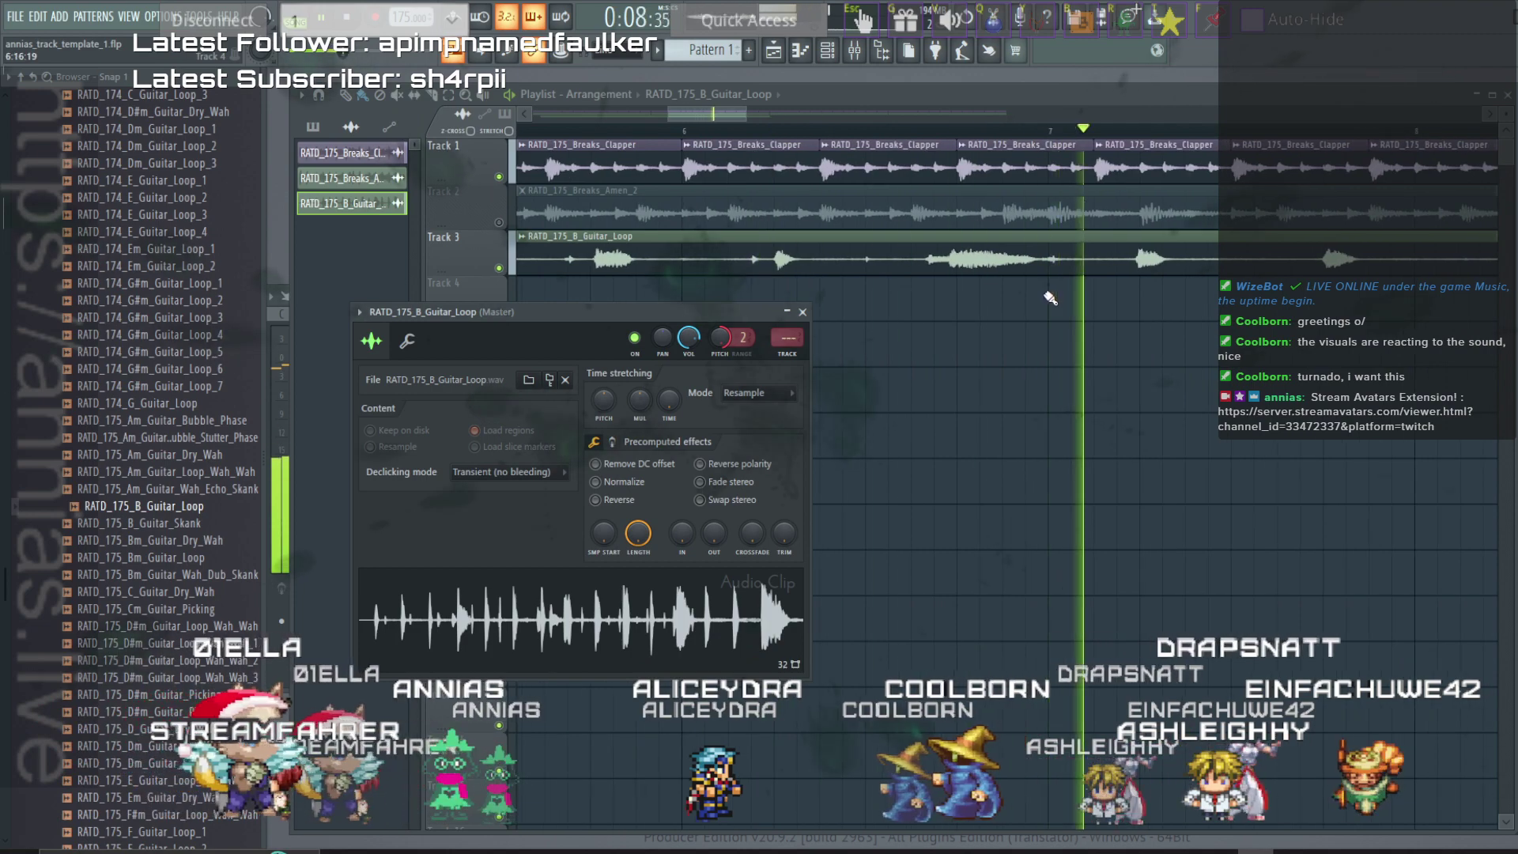
scroll(1050, 298, "down", 2)
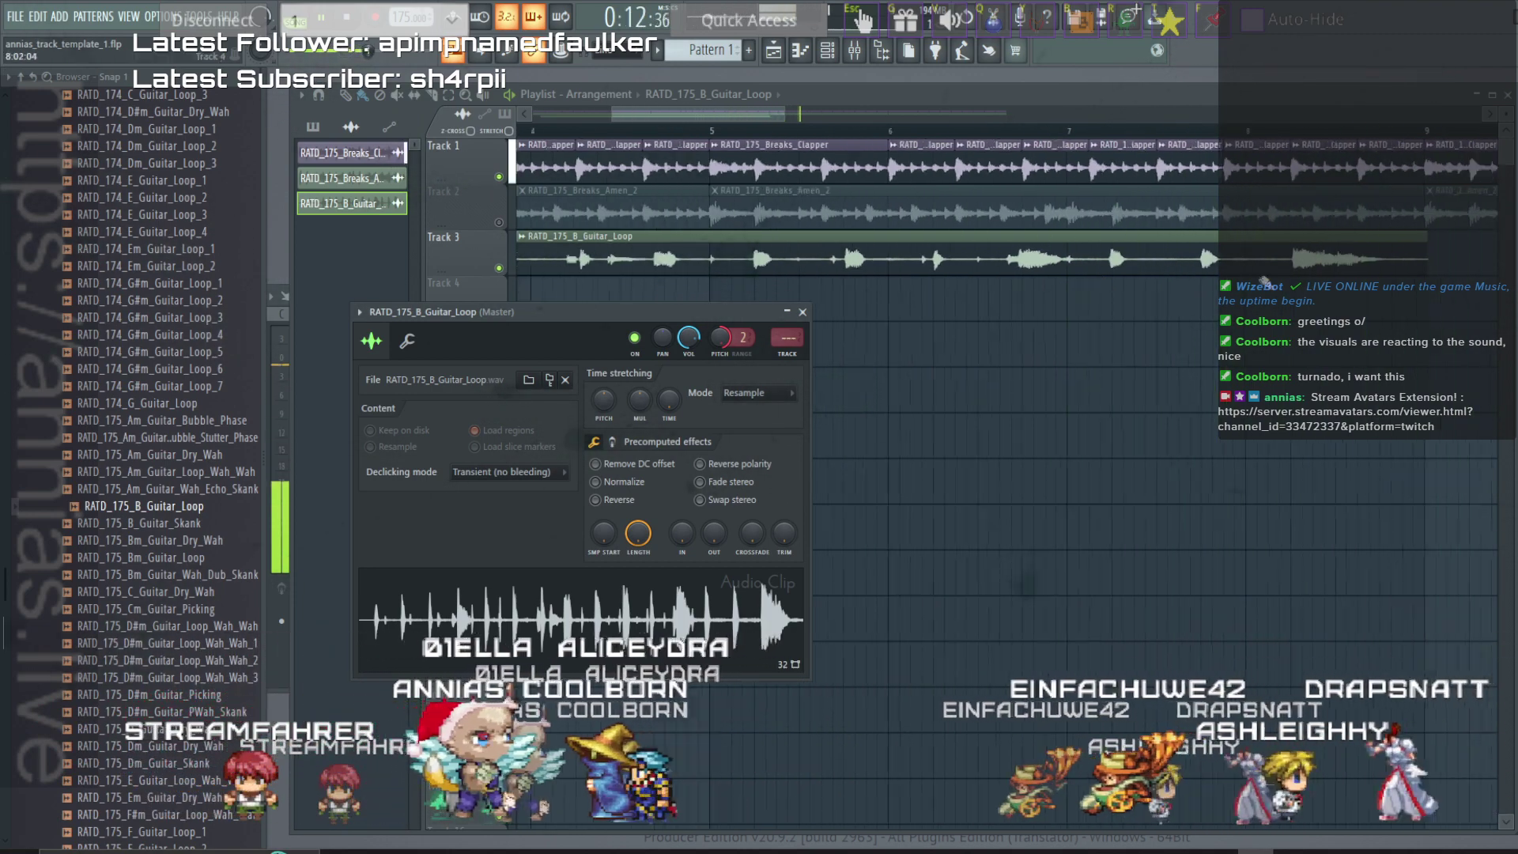
scroll(1247, 277, "down", 3)
key("space")
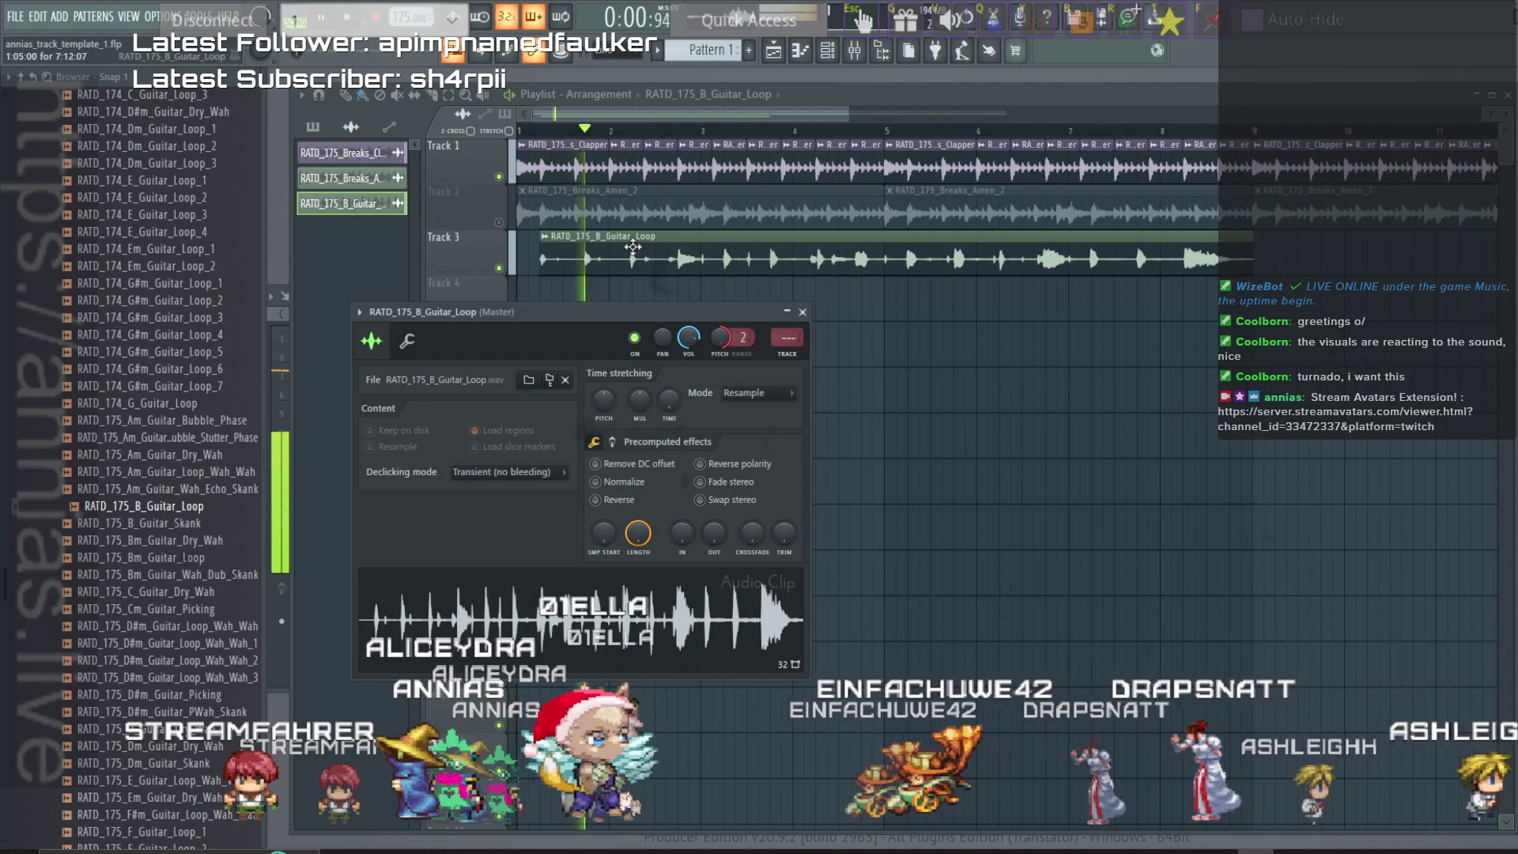
Move the guitar loop back to the start of bar 1 and trim its end to exactly eight bars.
left_click_drag(539, 245, 503, 248)
scroll(1028, 293, "up", 5)
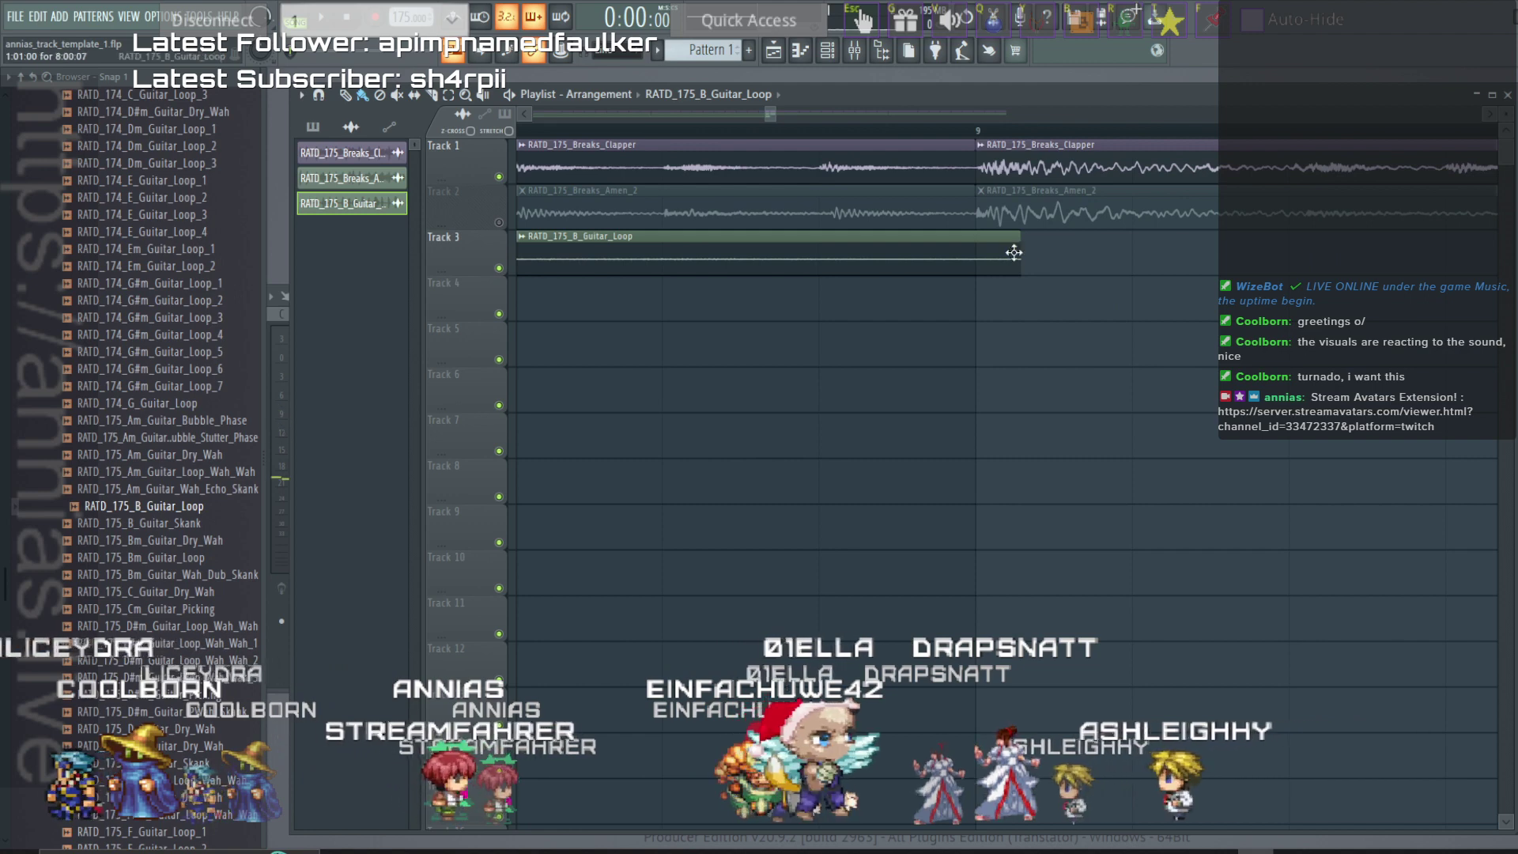
left_click_drag(1018, 255, 987, 255)
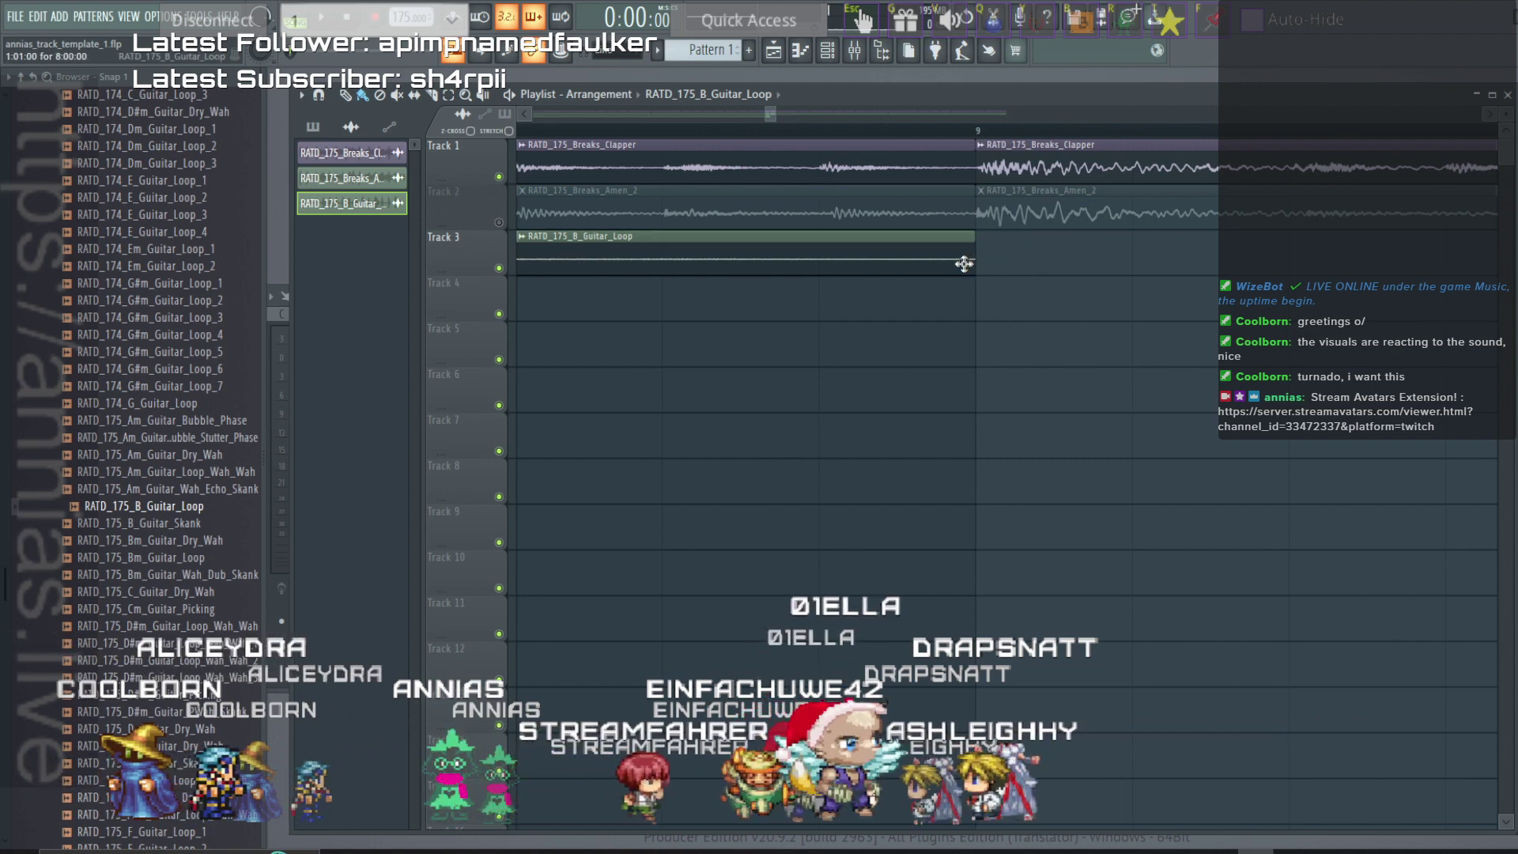
Place a second eight-bar guitar loop at bar 9 and shorten the first clip to end just after bar 8 begins.
left_click(981, 250)
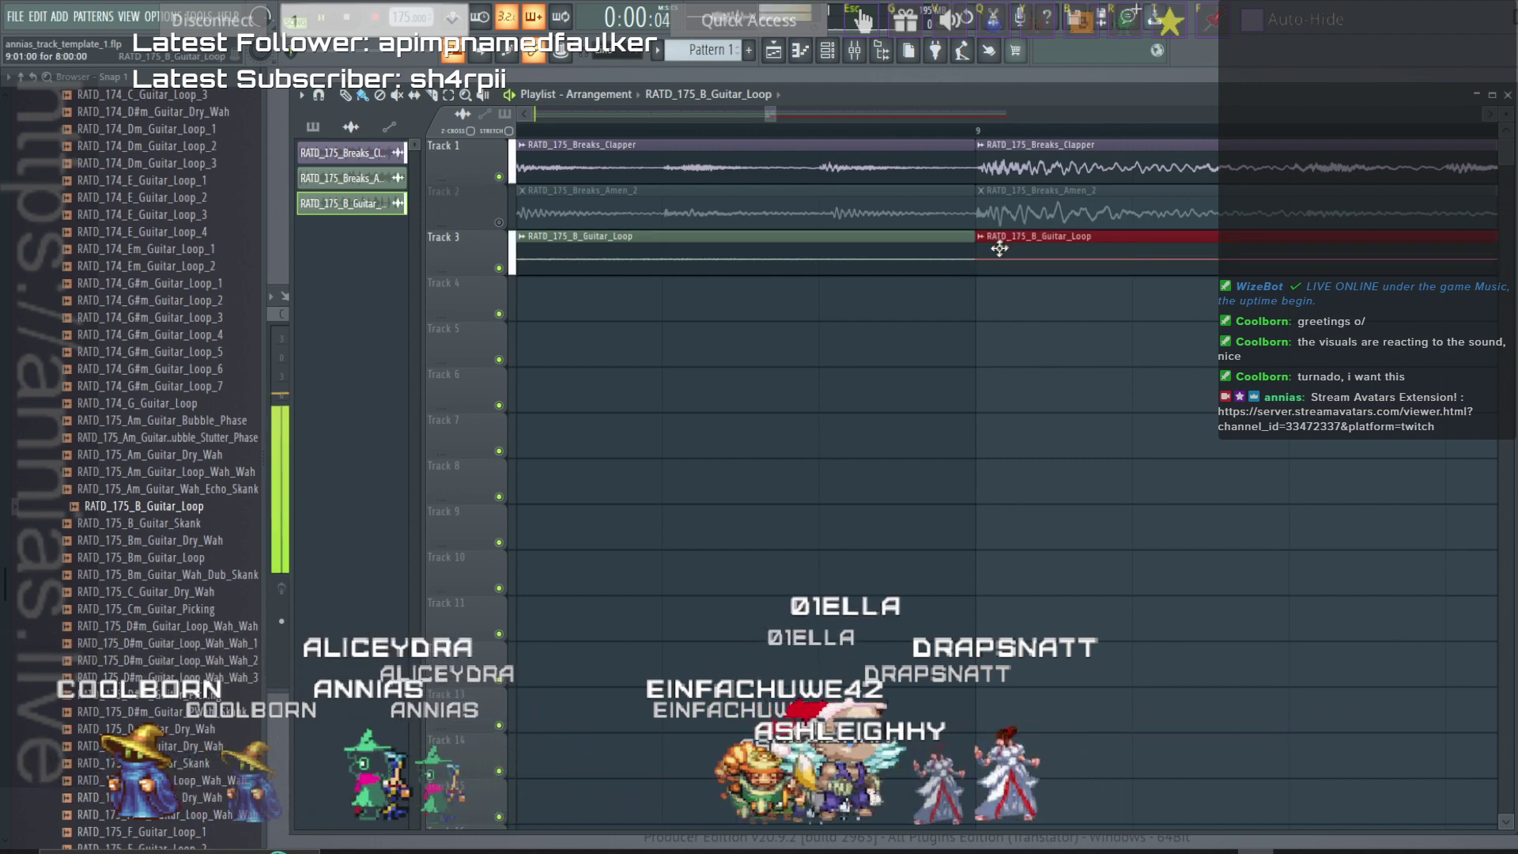
key("space")
scroll(993, 290, "down", 4)
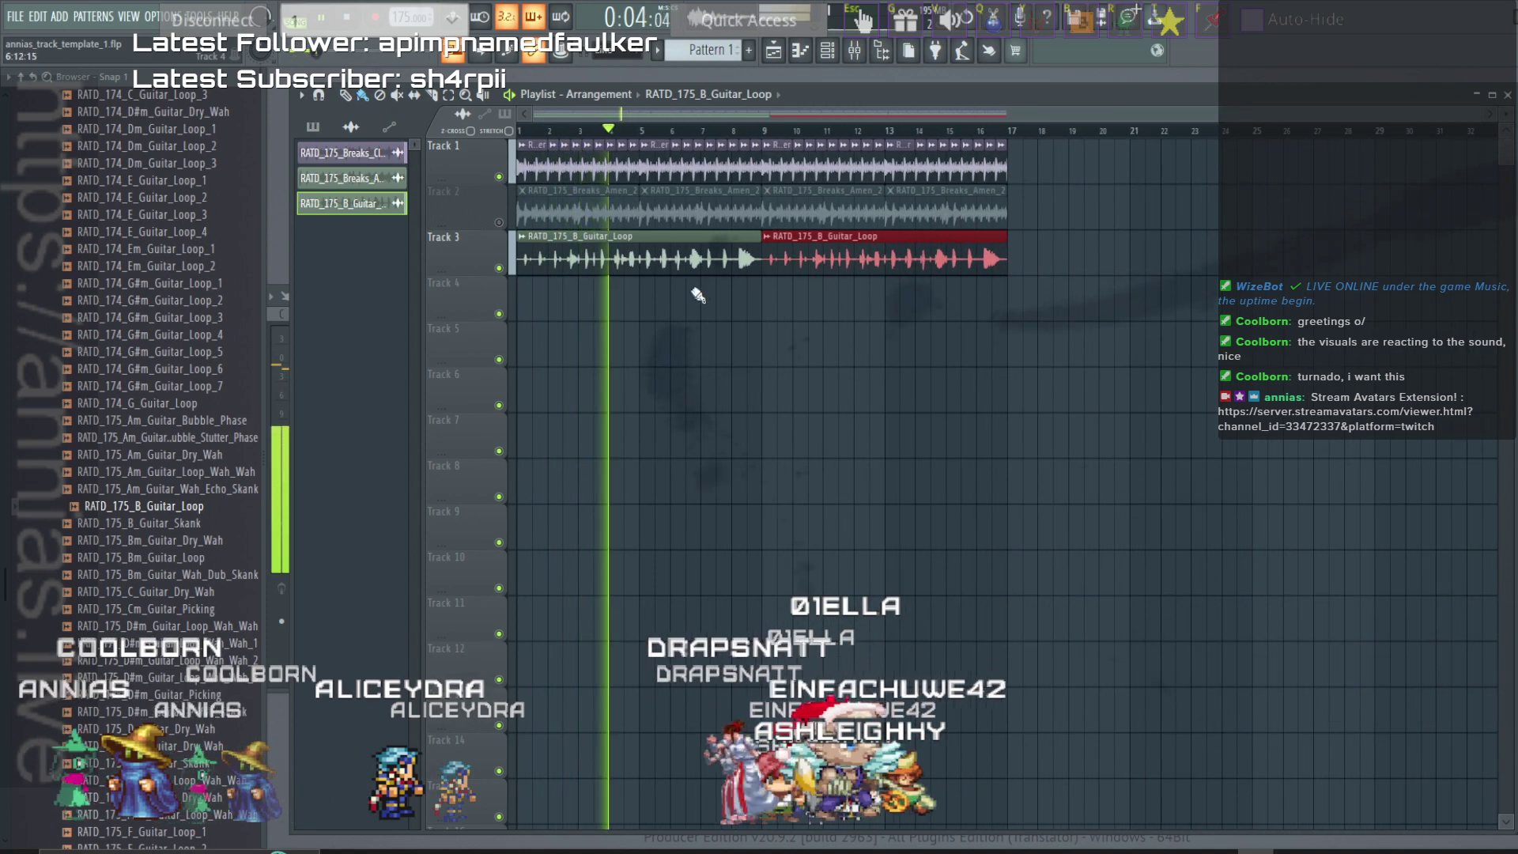
key("ctrl+d")
left_click_drag(752, 241, 737, 246)
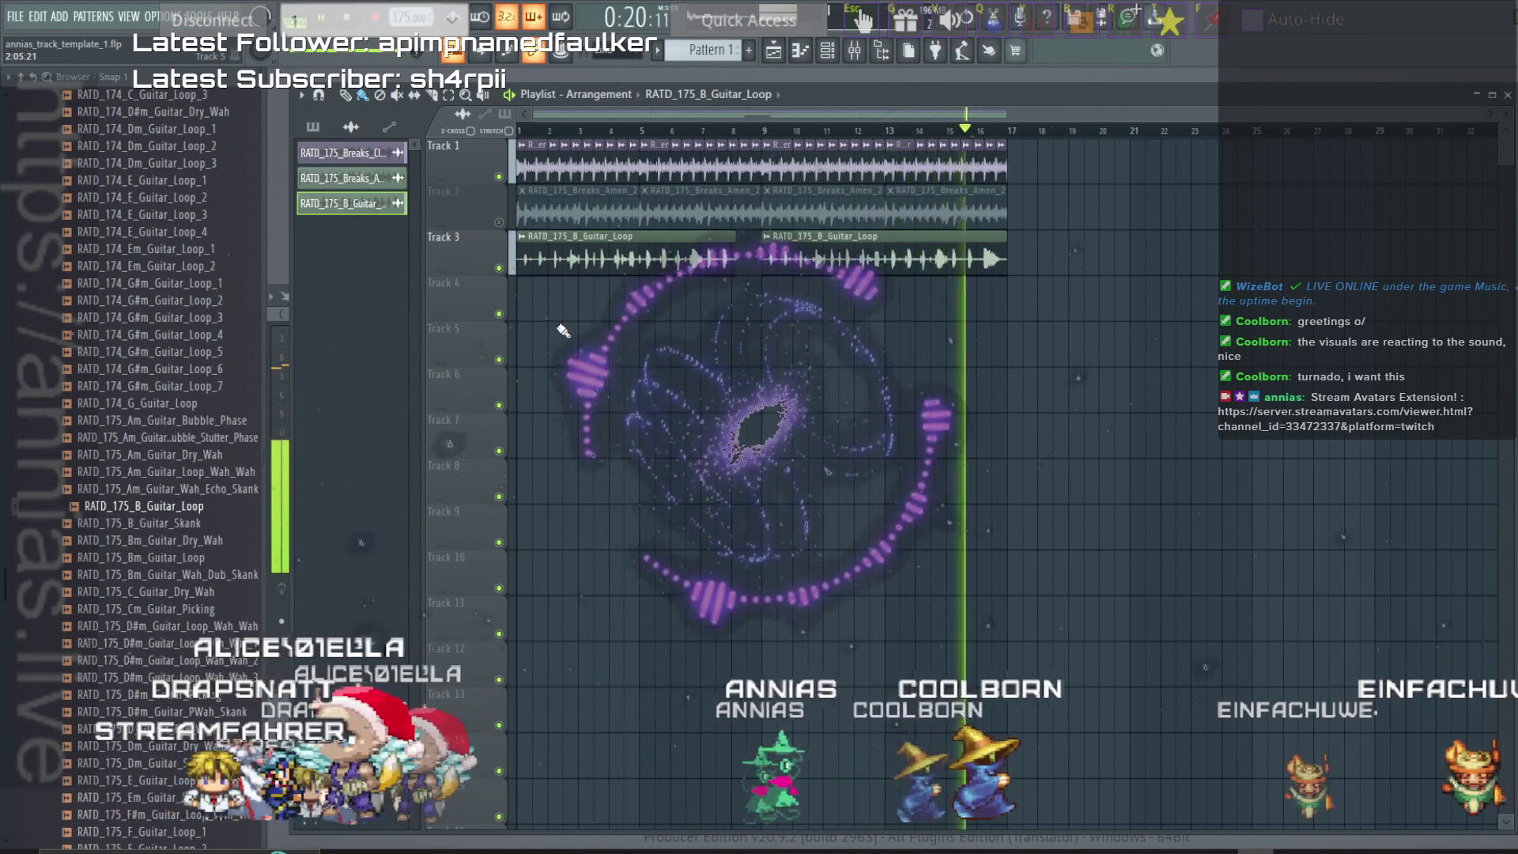
Delete the last two Clapper break clips before bar 17 on Track 1 and restart playback.
scroll(1027, 298, "up", 5)
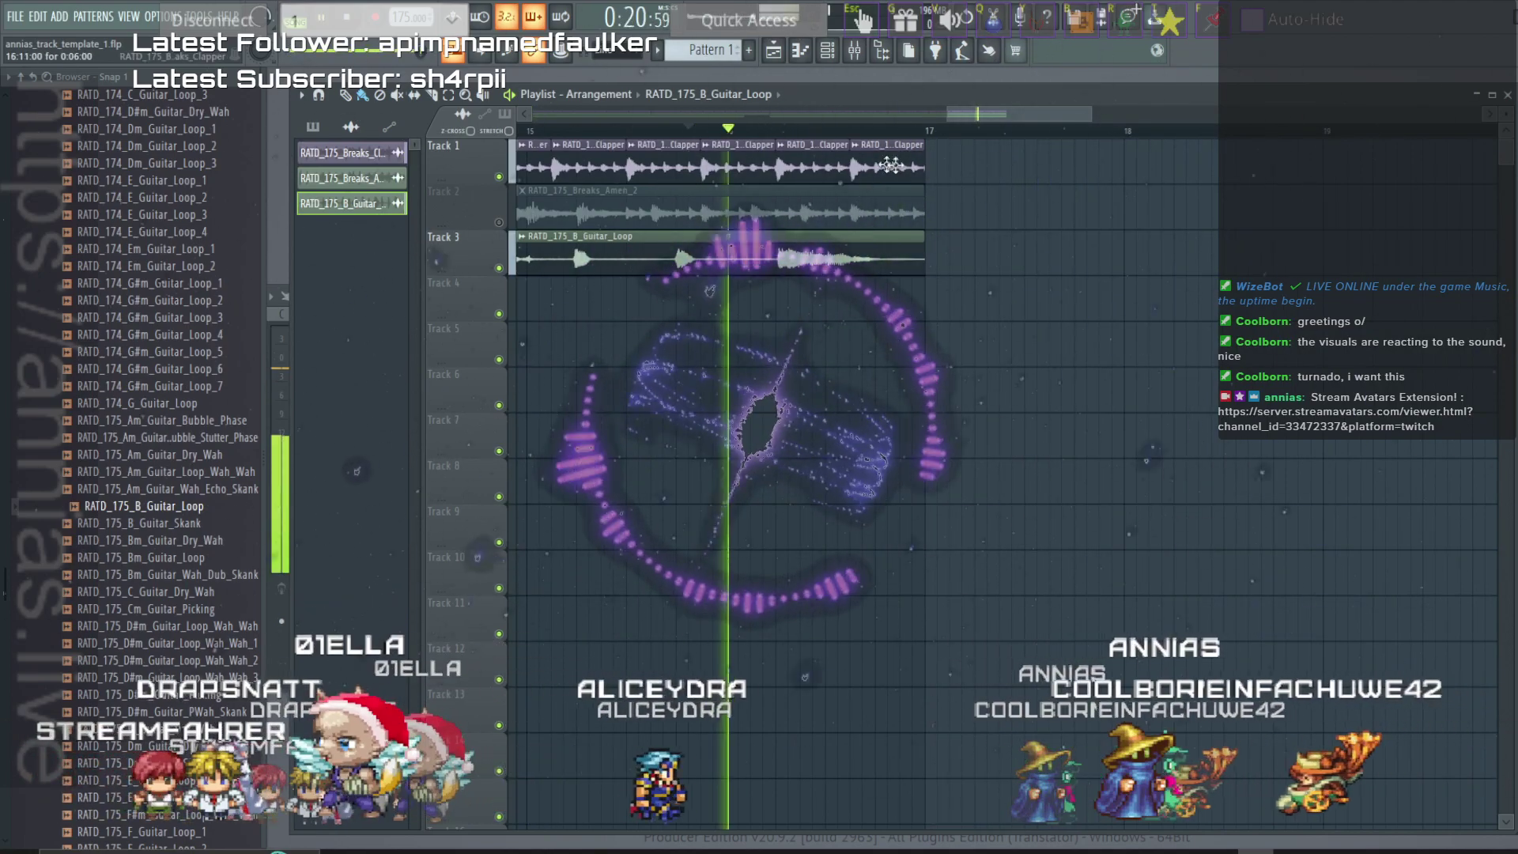
right_click(891, 164)
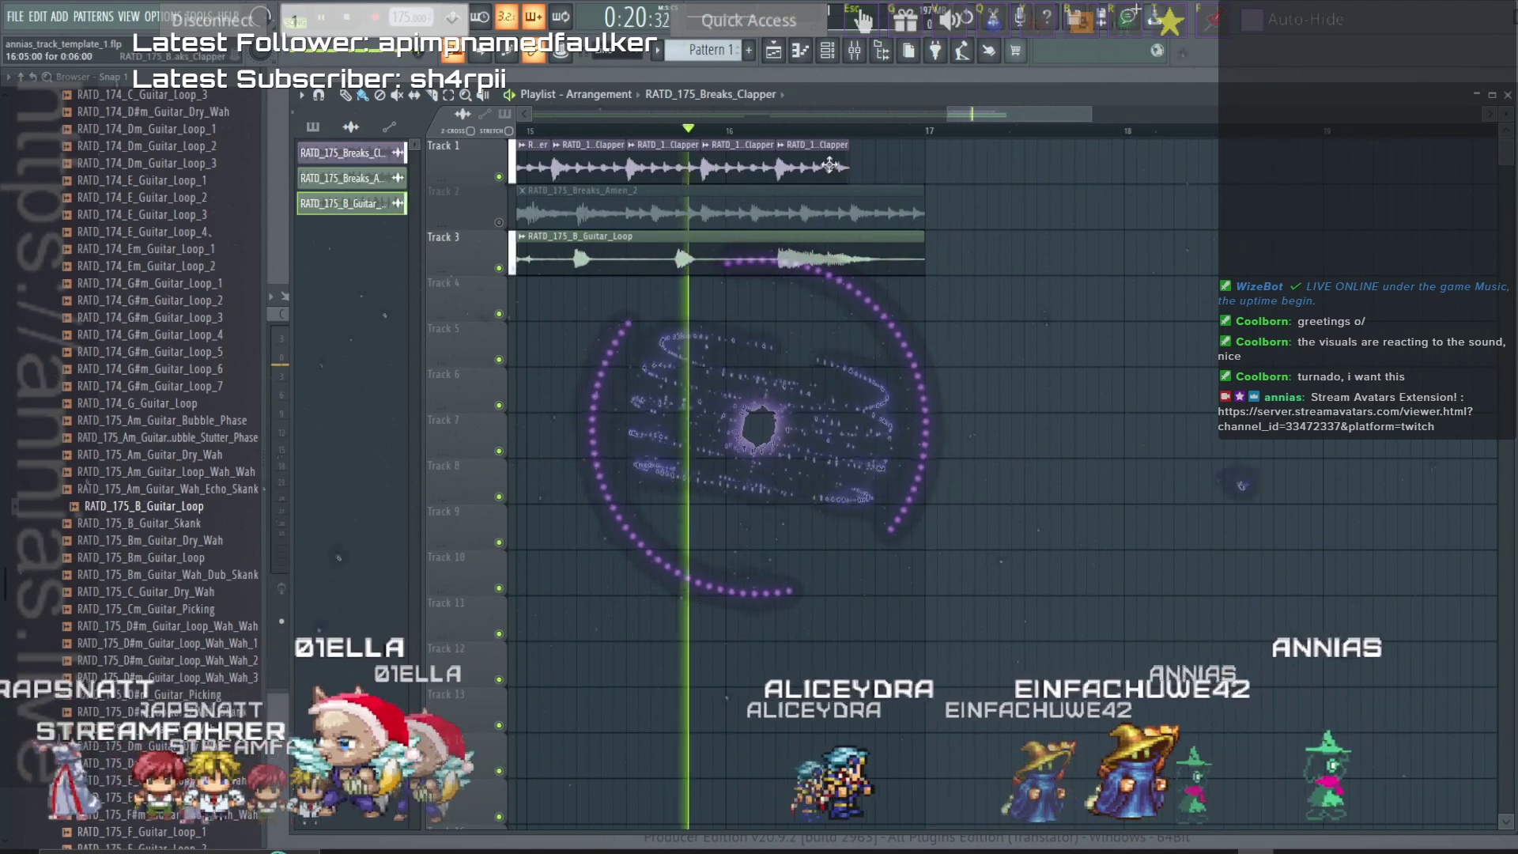
right_click(829, 165)
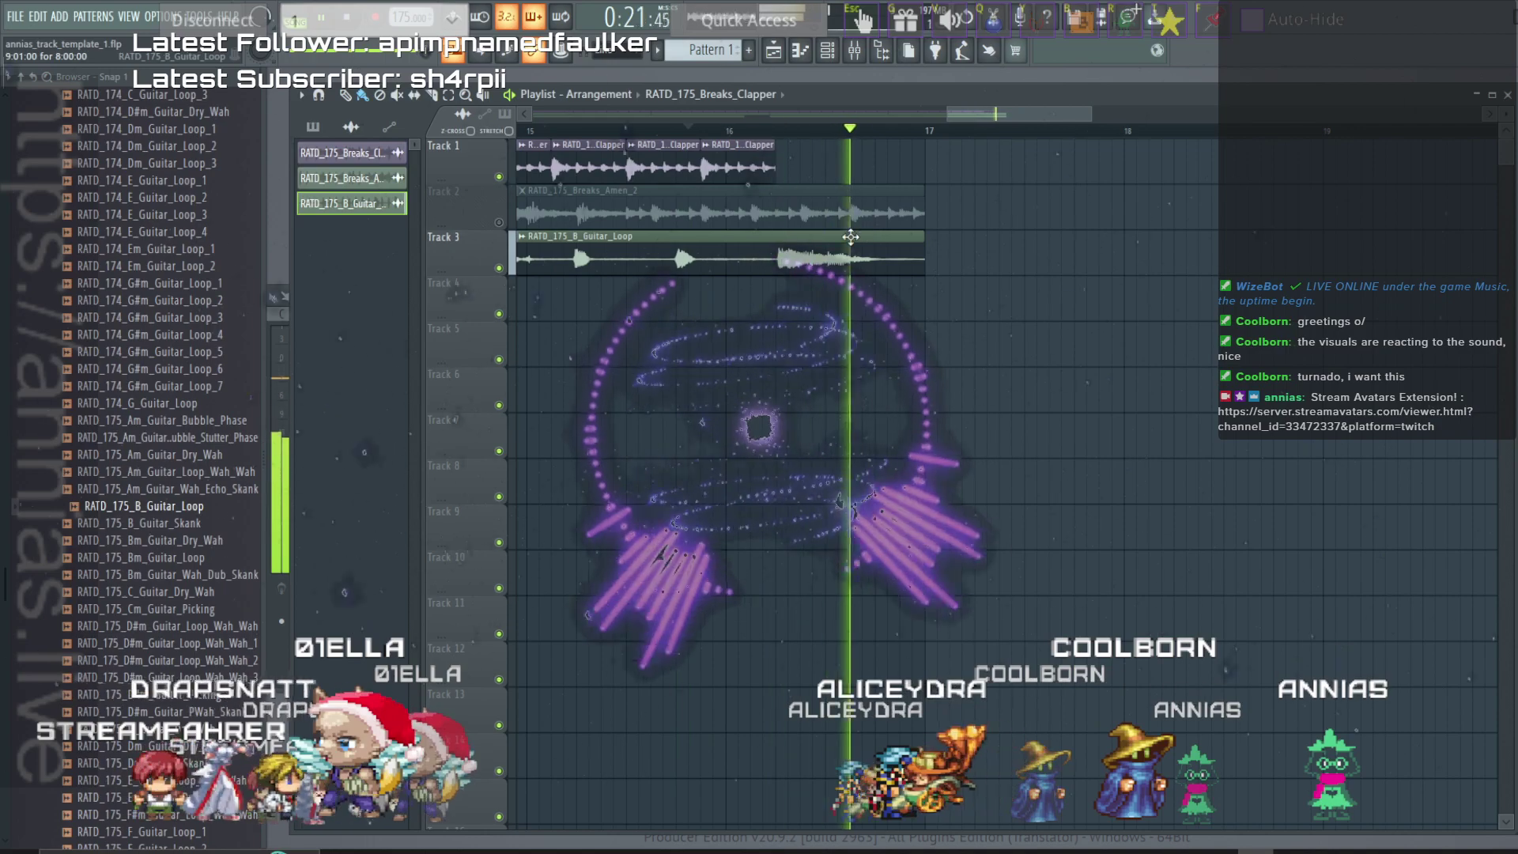
key("space")
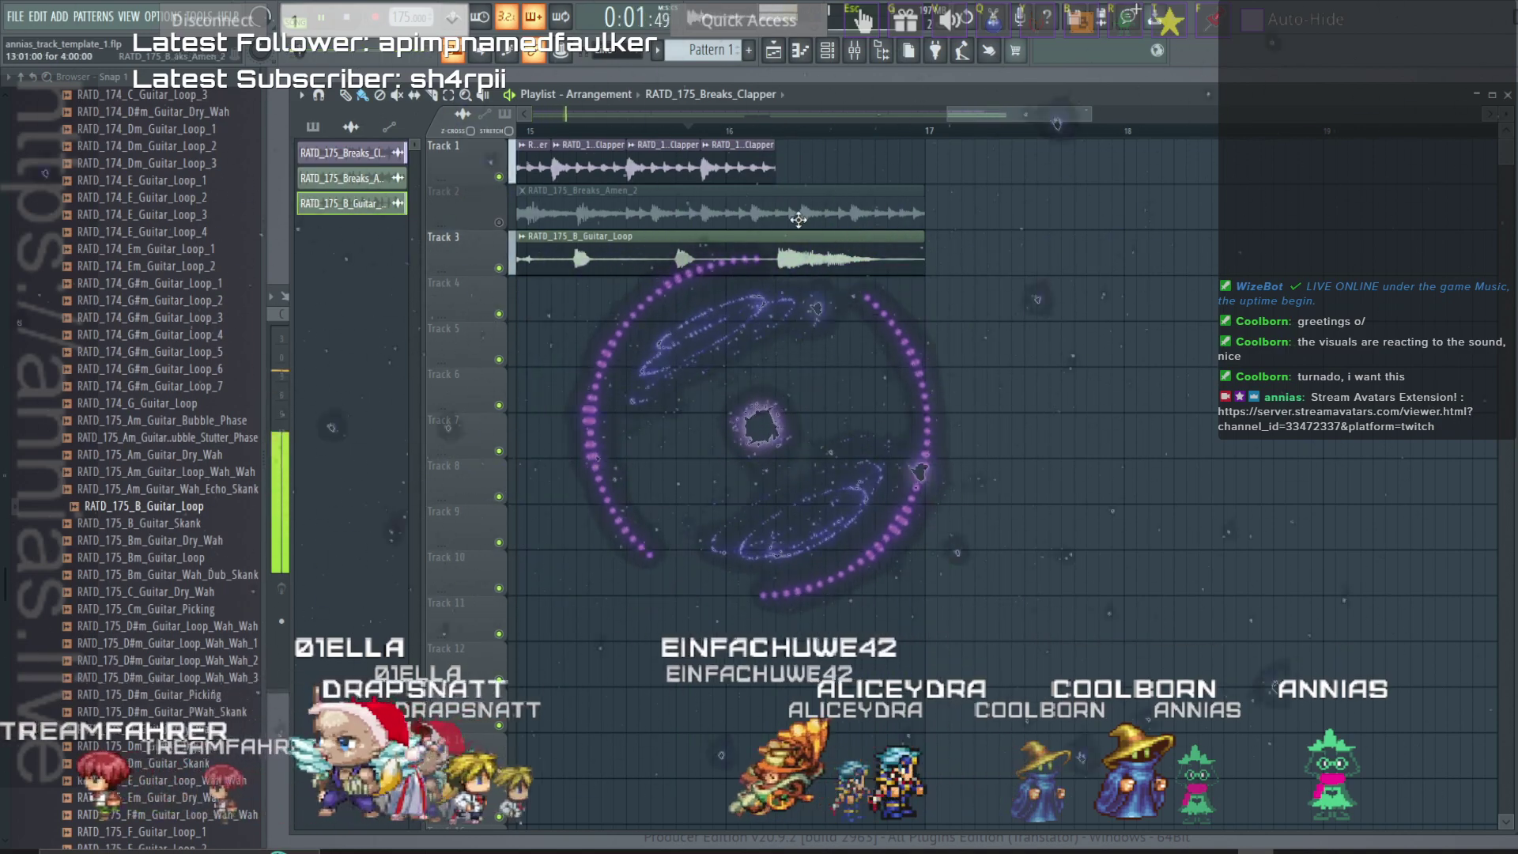
Unmute Track 2 and play the arrangement with both breaks and the guitar loop.
scroll(798, 220, "down", 10)
scroll(798, 220, "up", 1)
key("space")
left_click(499, 224)
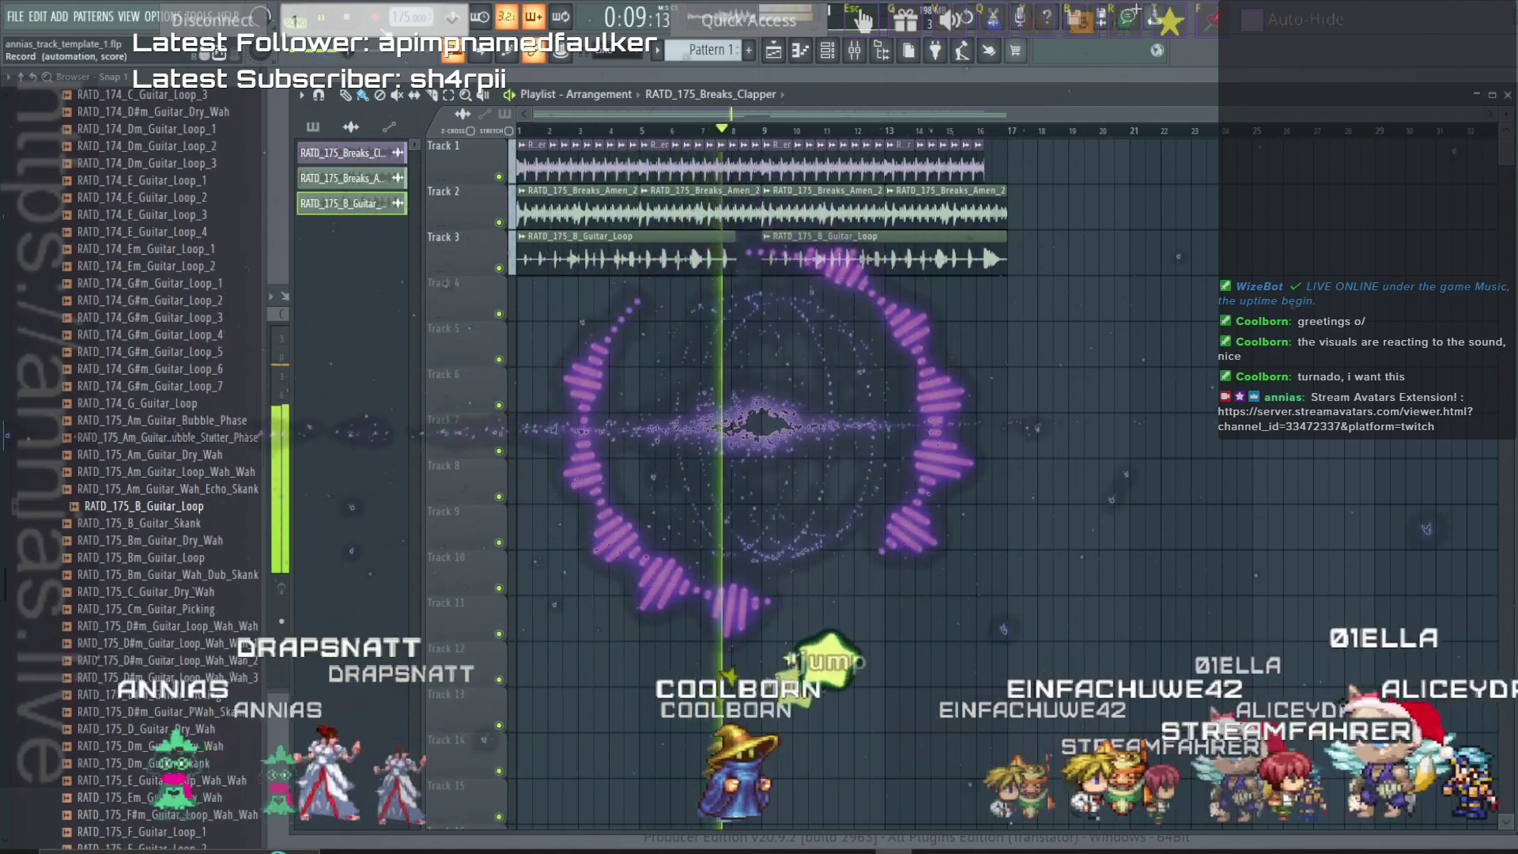
key("space")
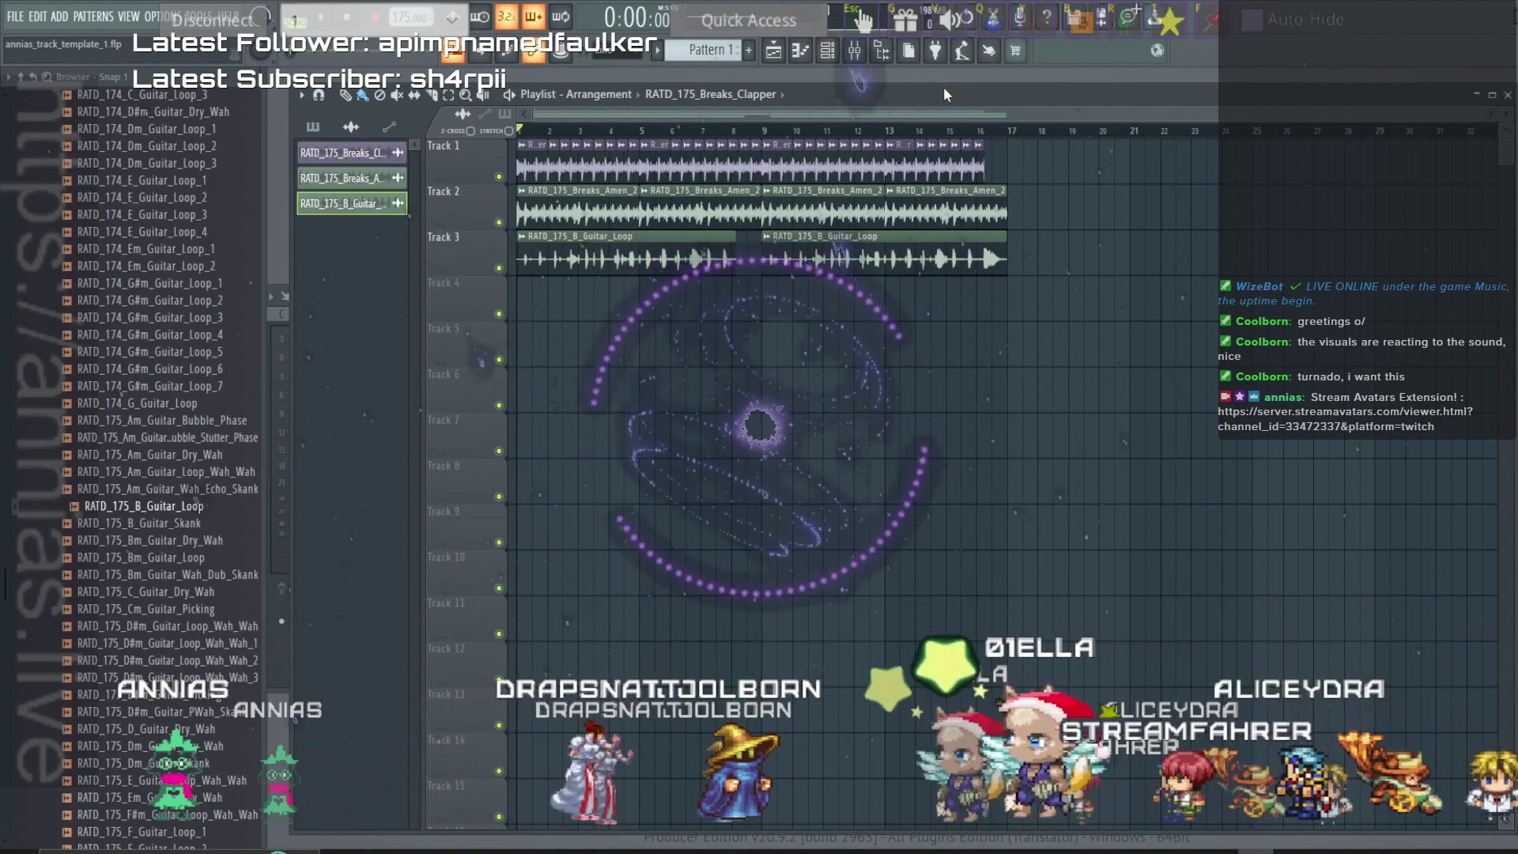
key("space")
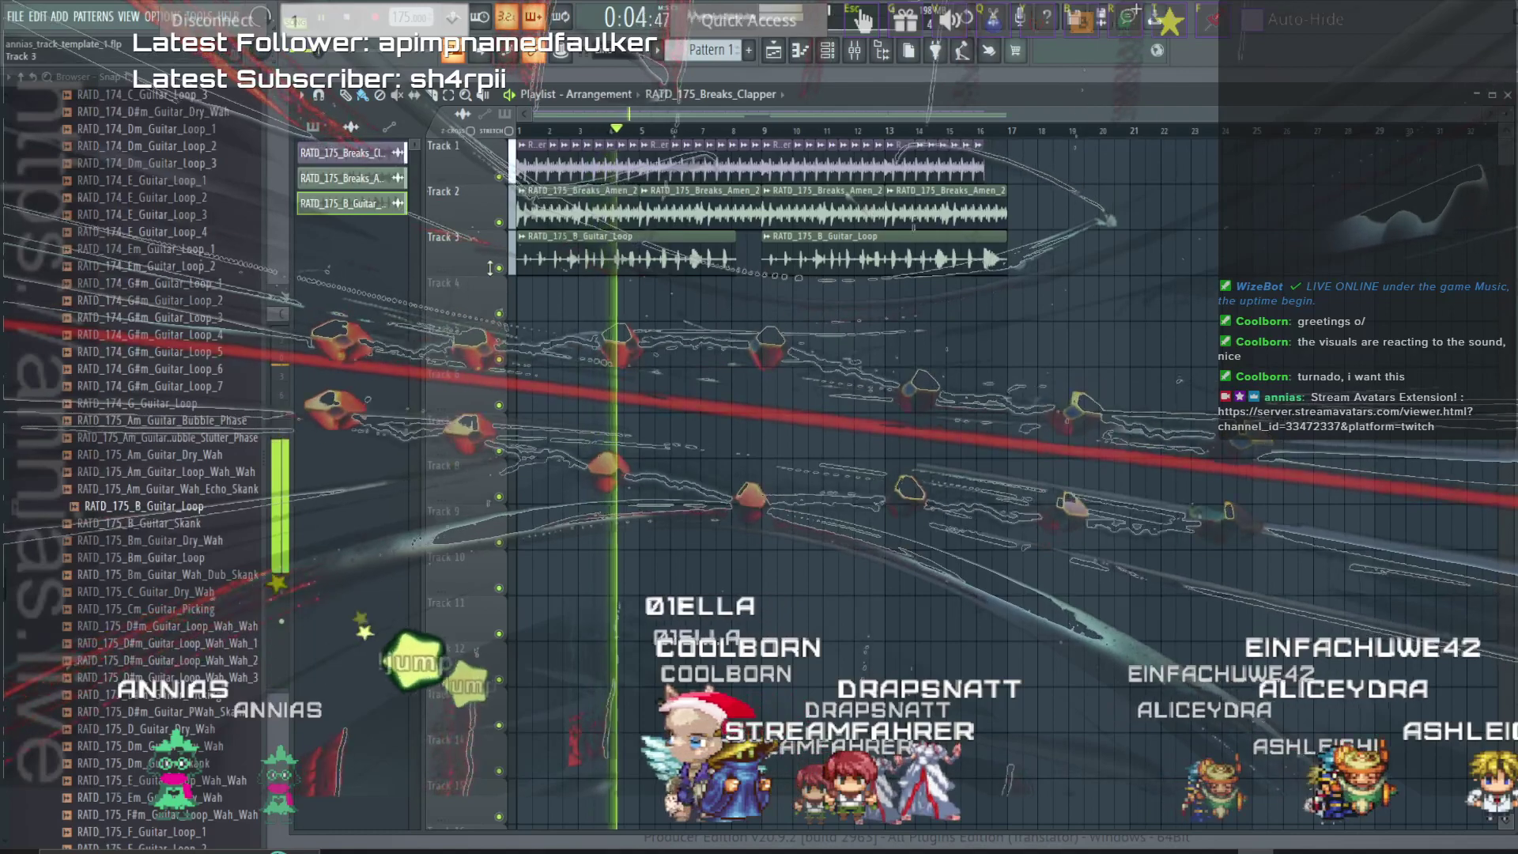
key("space")
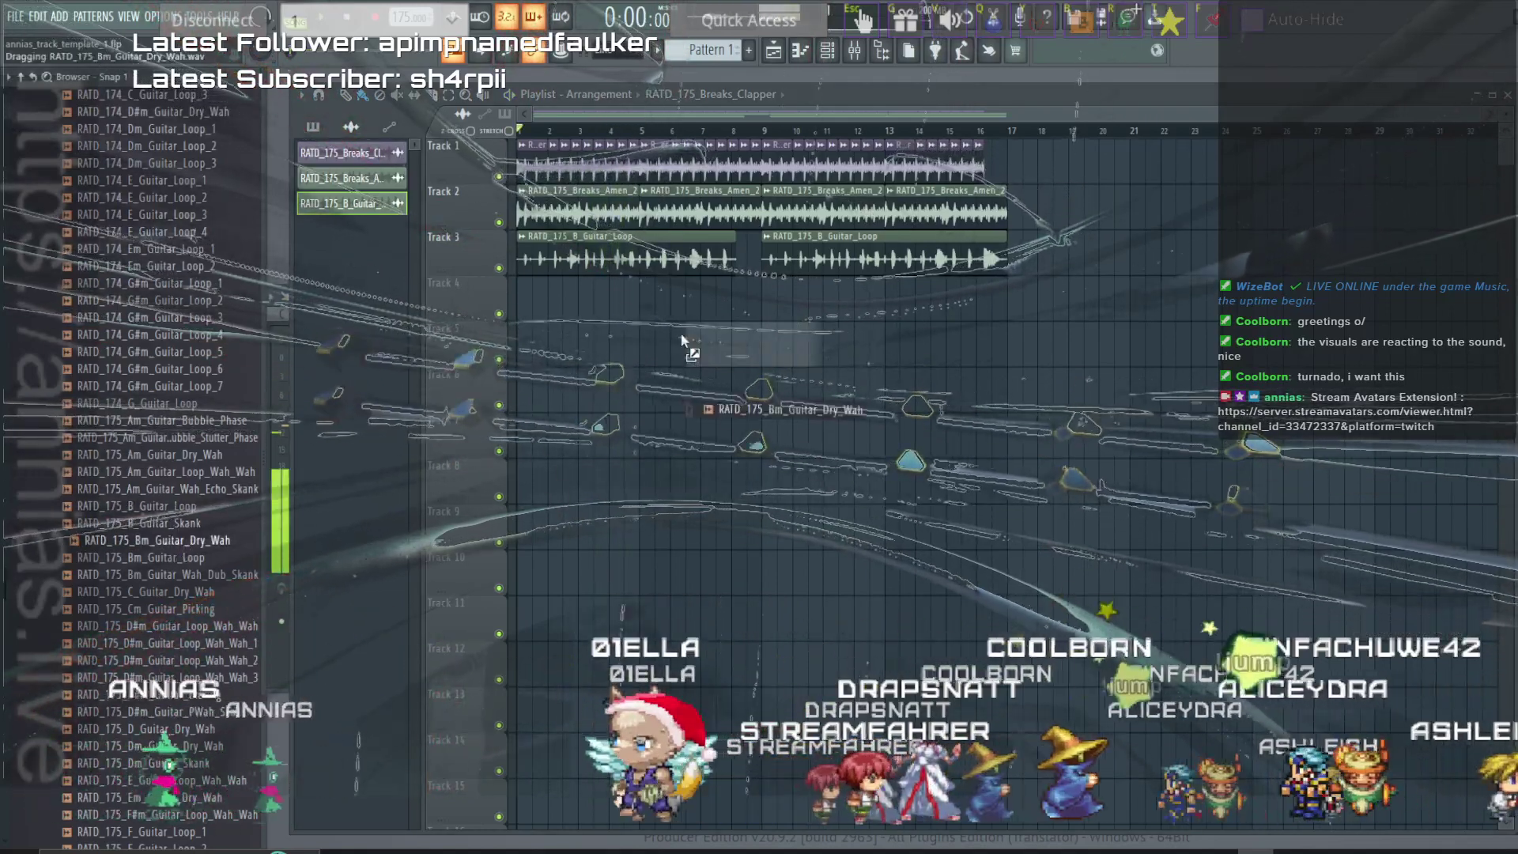
Add RATD_175_Bm_Guitar_Dry_Wah to Track 4, repeated up to bar 17, and mute Tracks 2 and 3.
left_click_drag(681, 334, 551, 288)
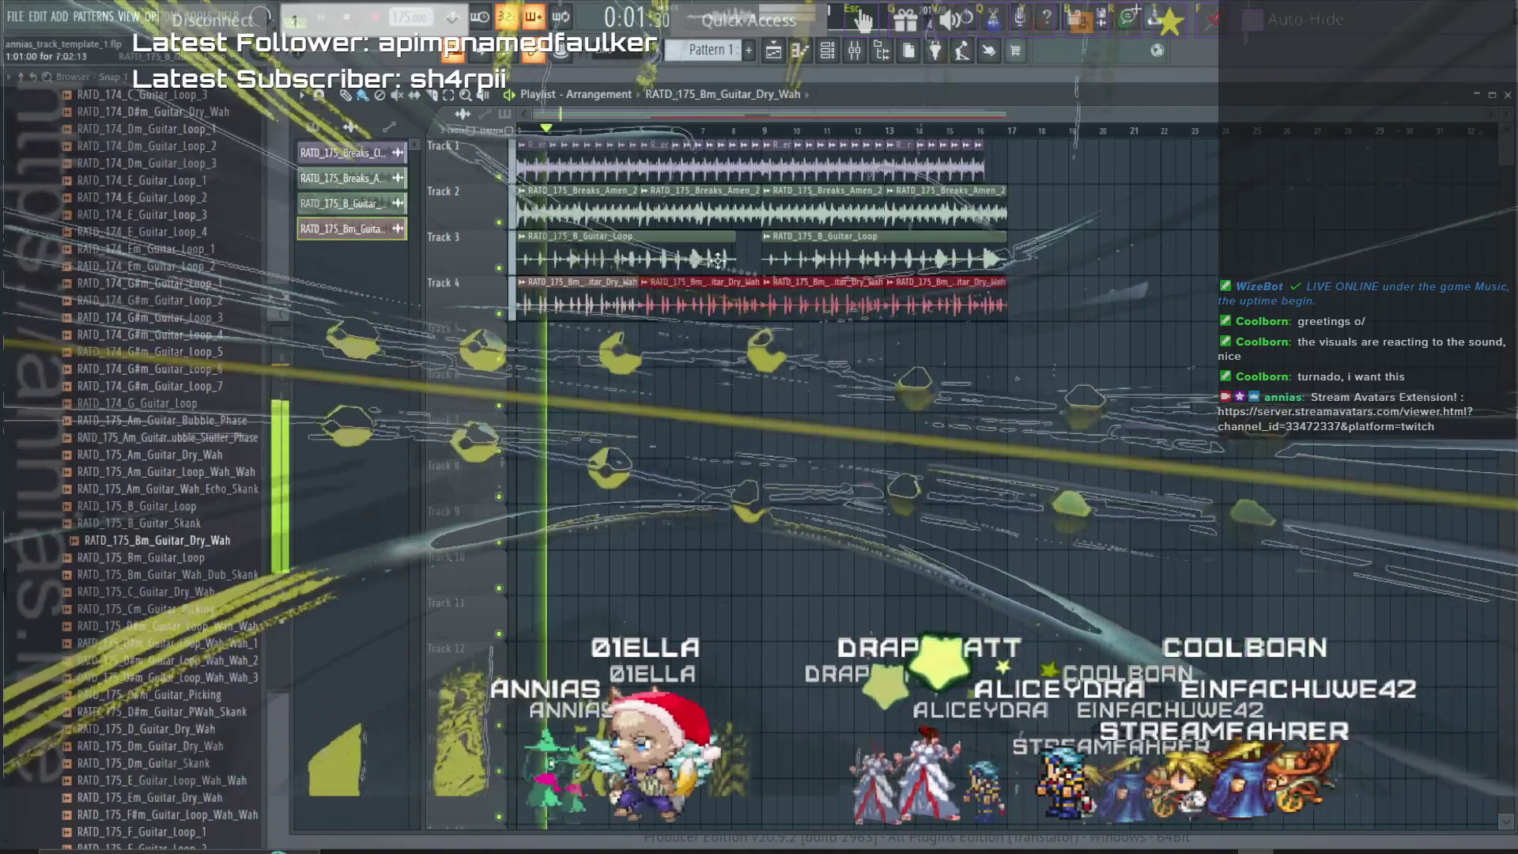
left_click(499, 269)
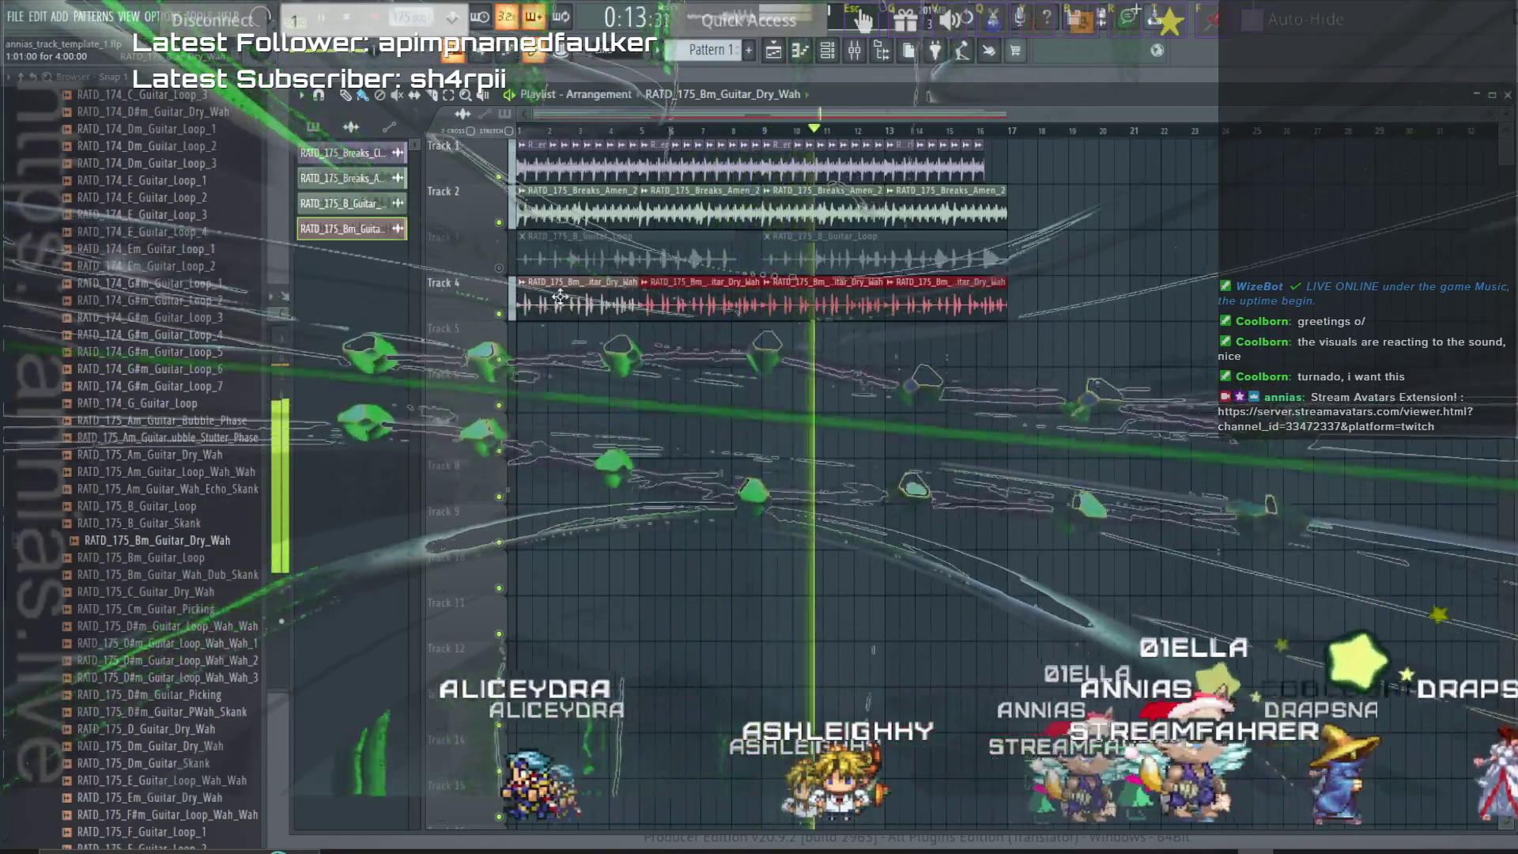
key("space")
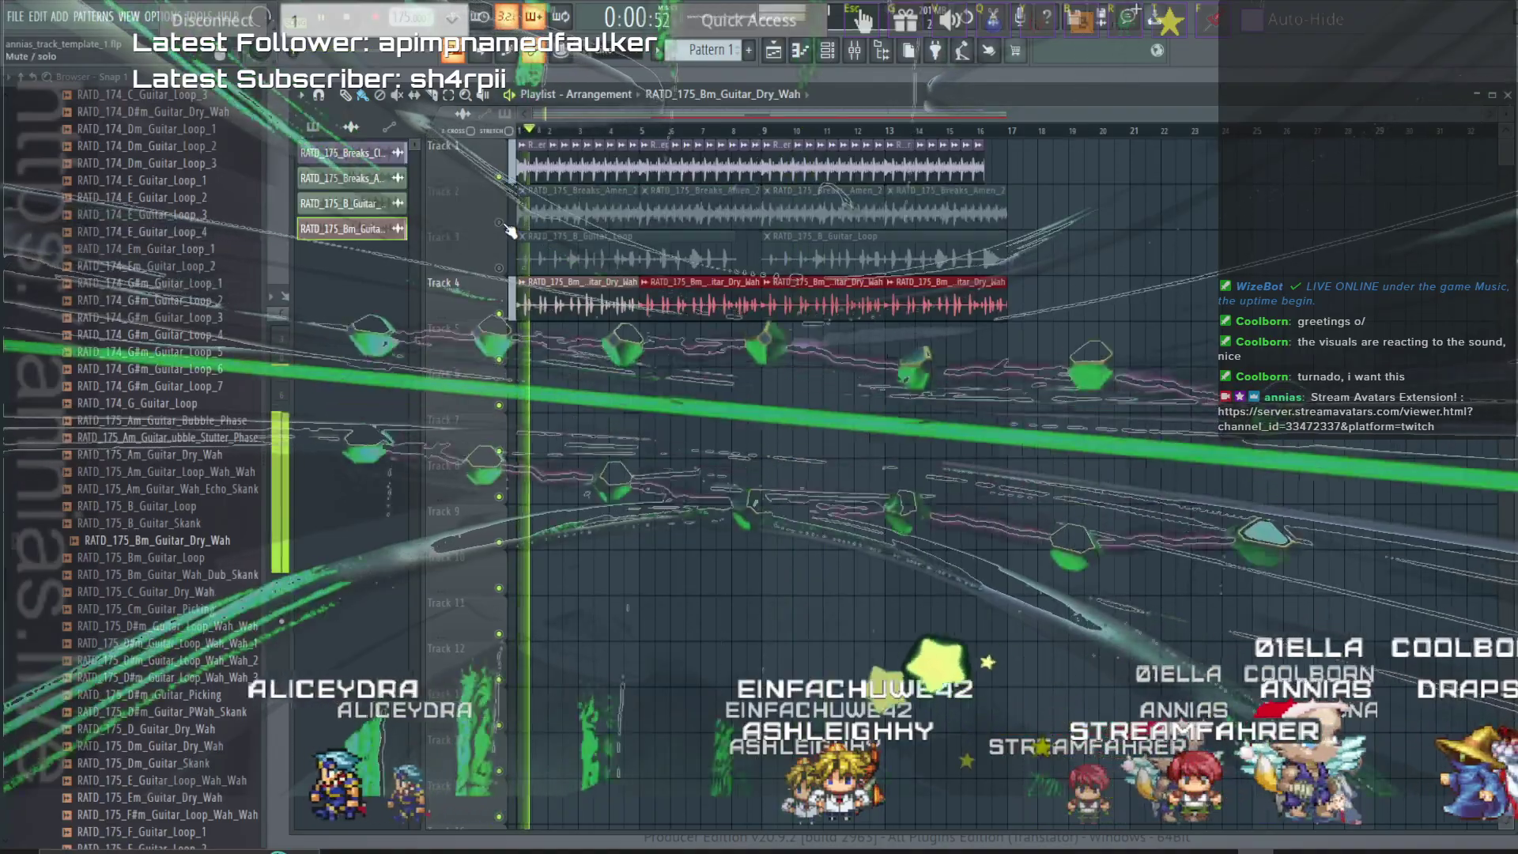
Open the Bm Guitar Dry Wah clip's channel settings and route it to mixer insert 20.
double_click(554, 296)
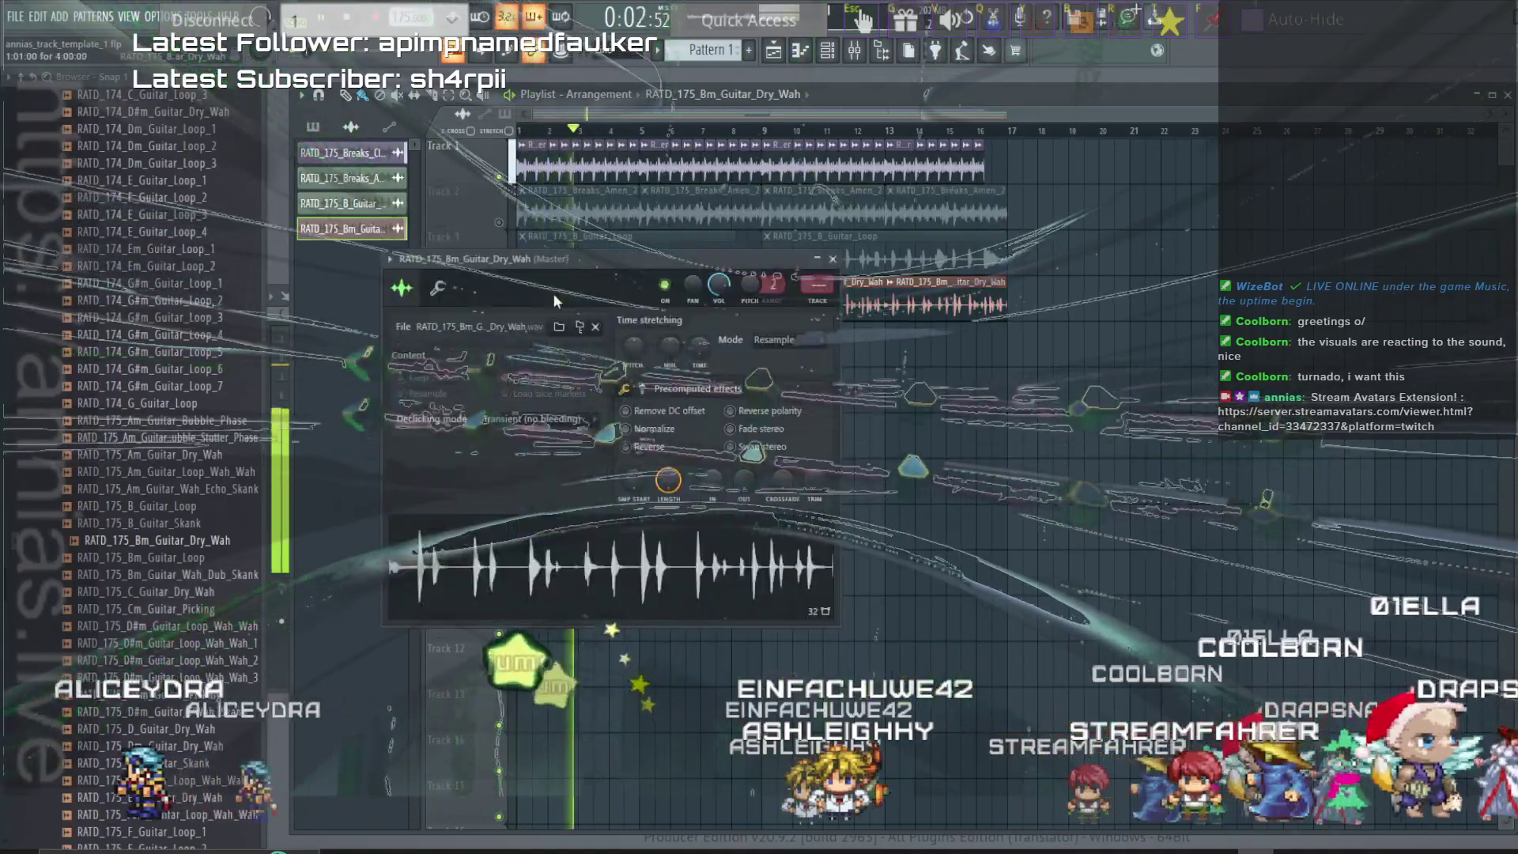
left_click_drag(826, 282, 819, 267)
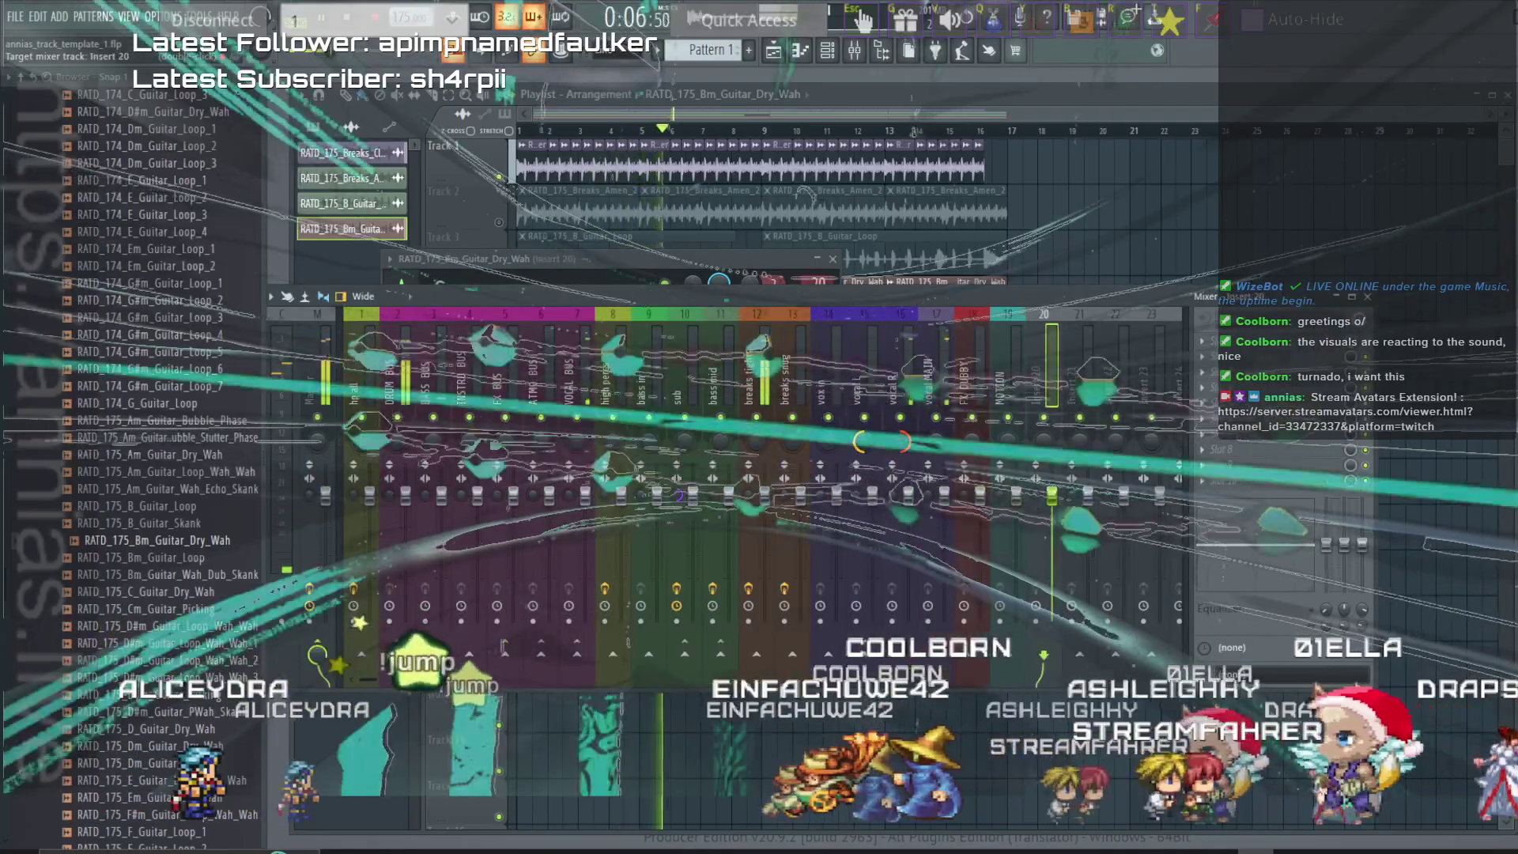
Load Relayerx64 into an effect slot on mixer insert 20 and choose its 480 Medium reverb preset.
key("space")
key("space")
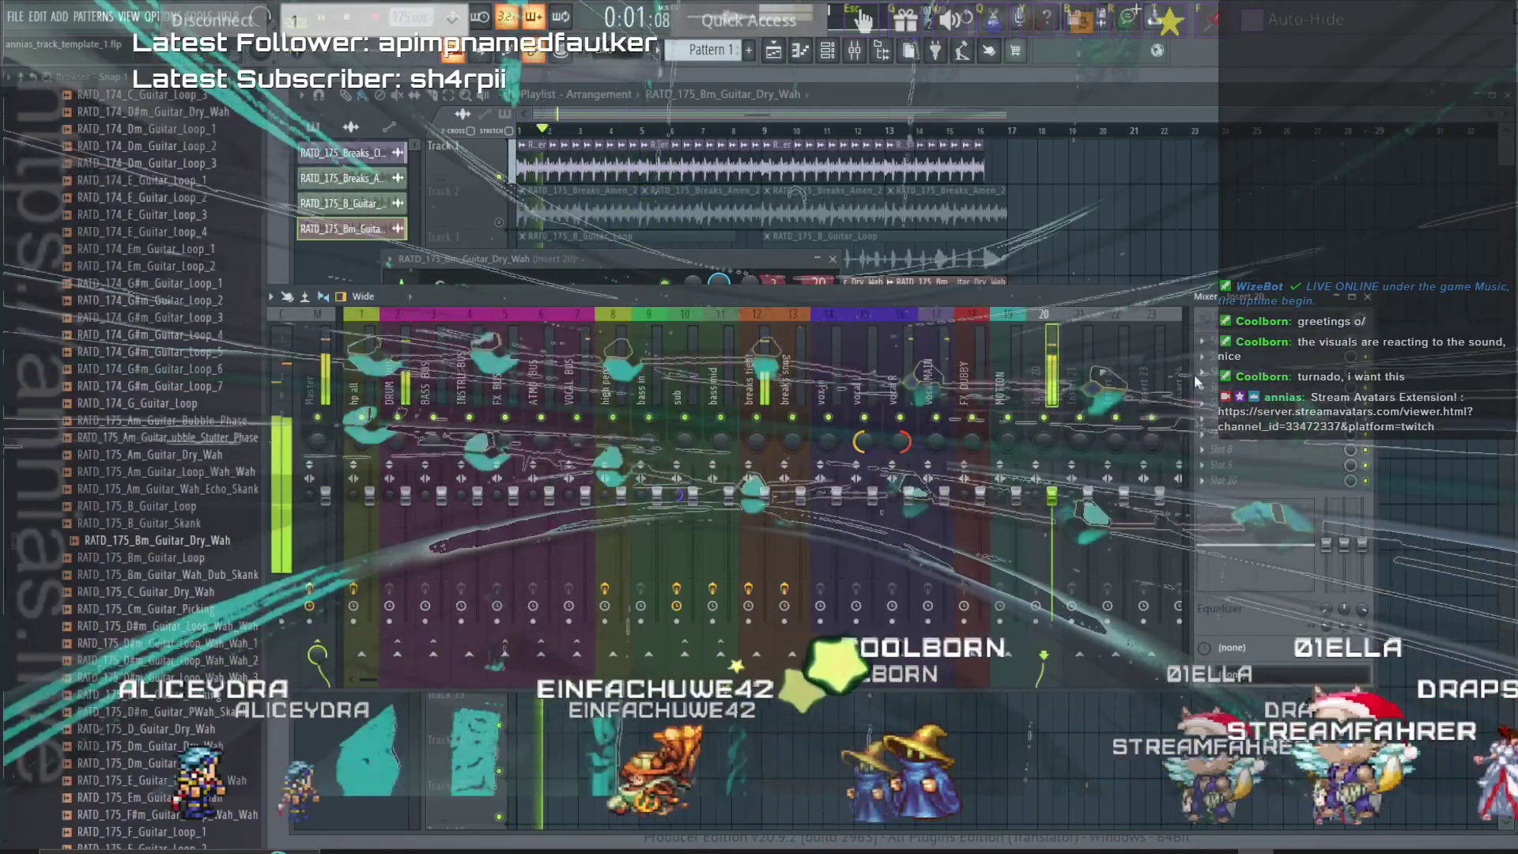
key("space")
left_click(1217, 403)
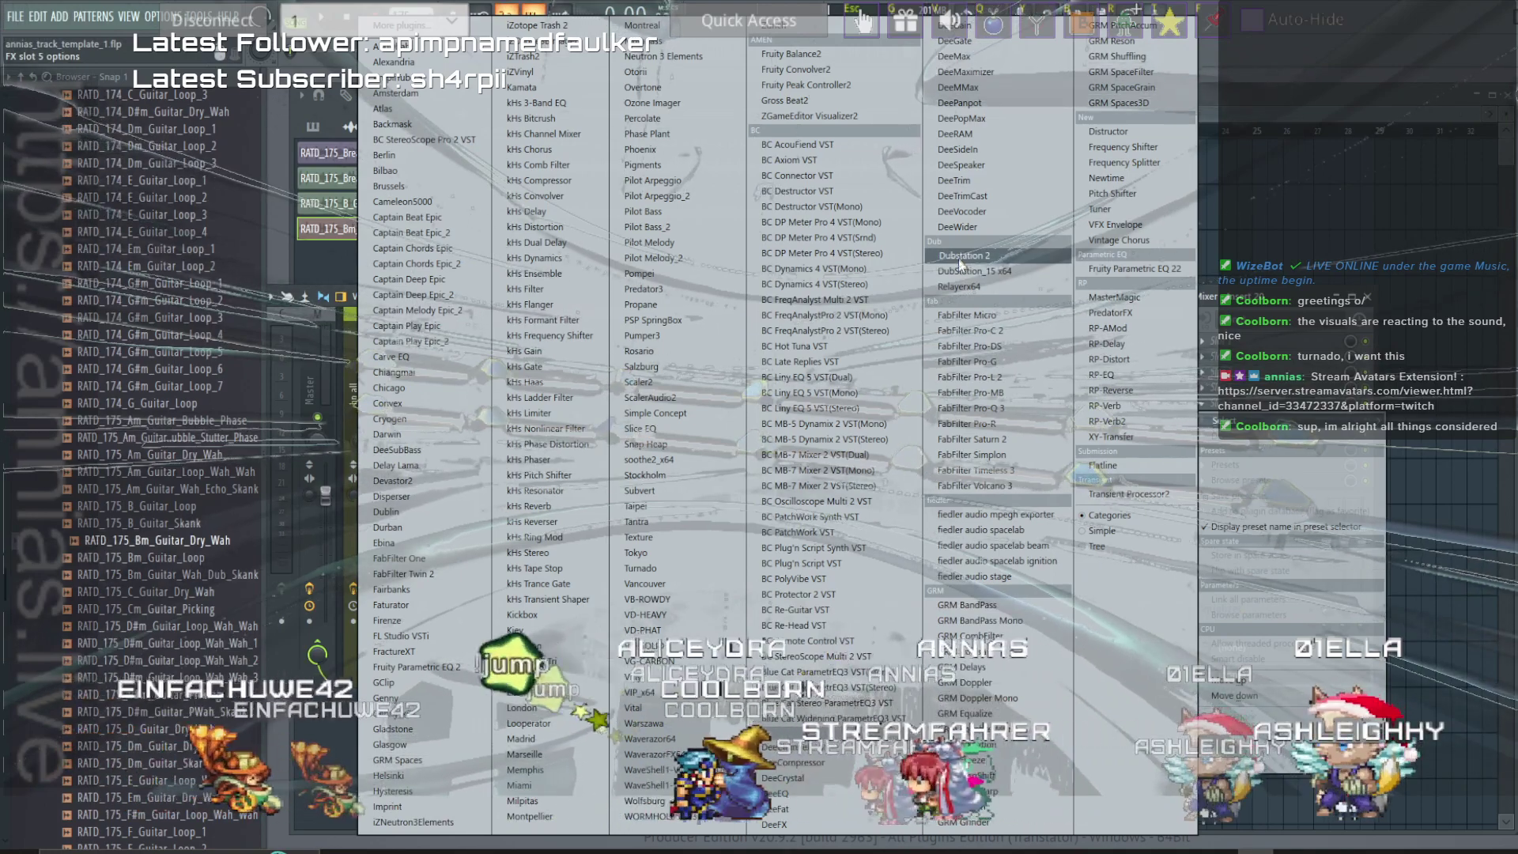
left_click(959, 286)
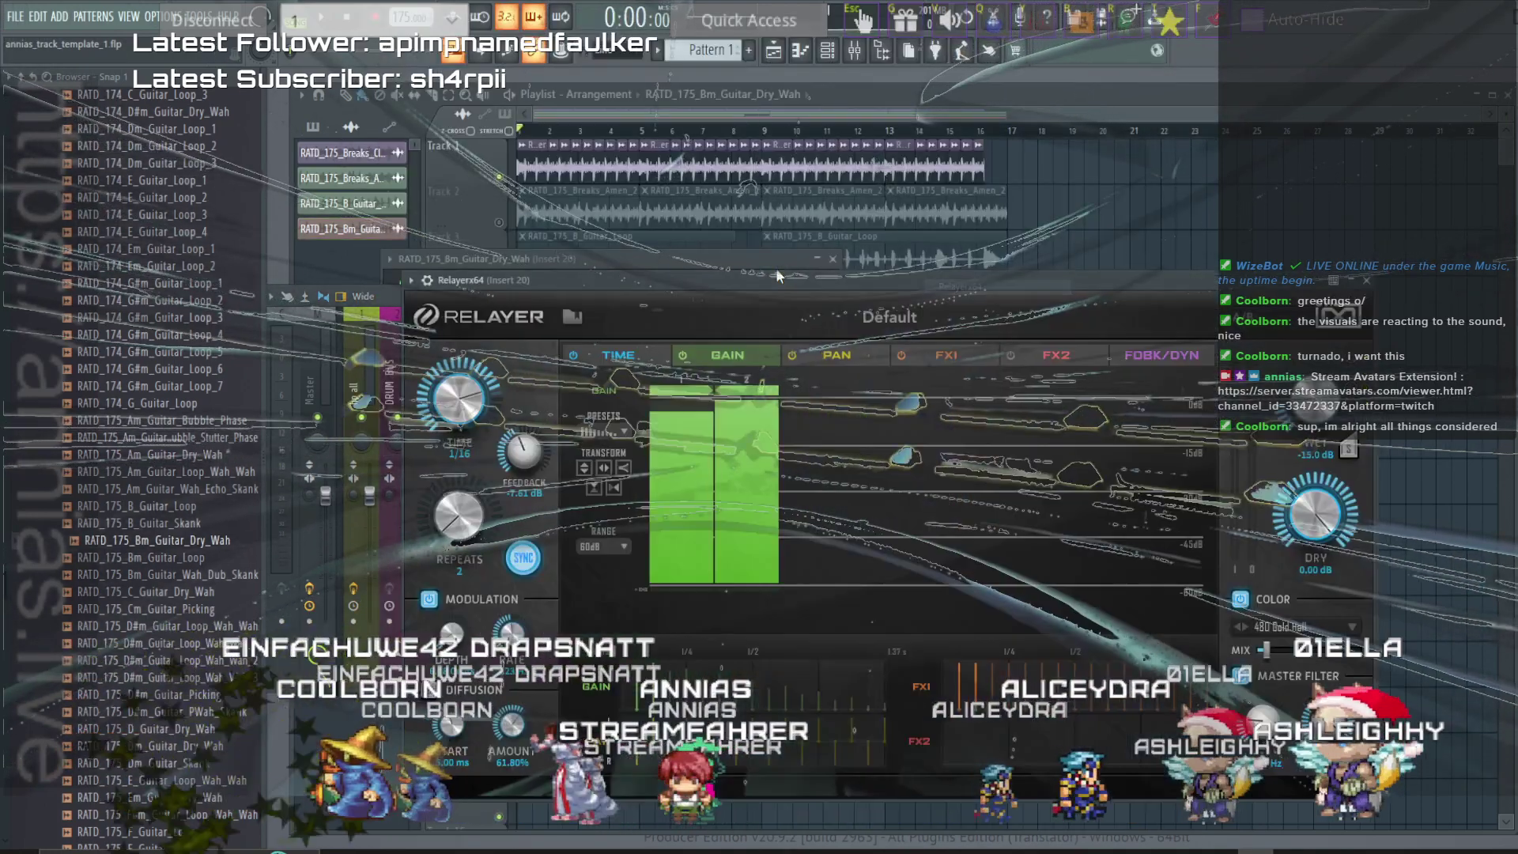
left_click(1047, 326)
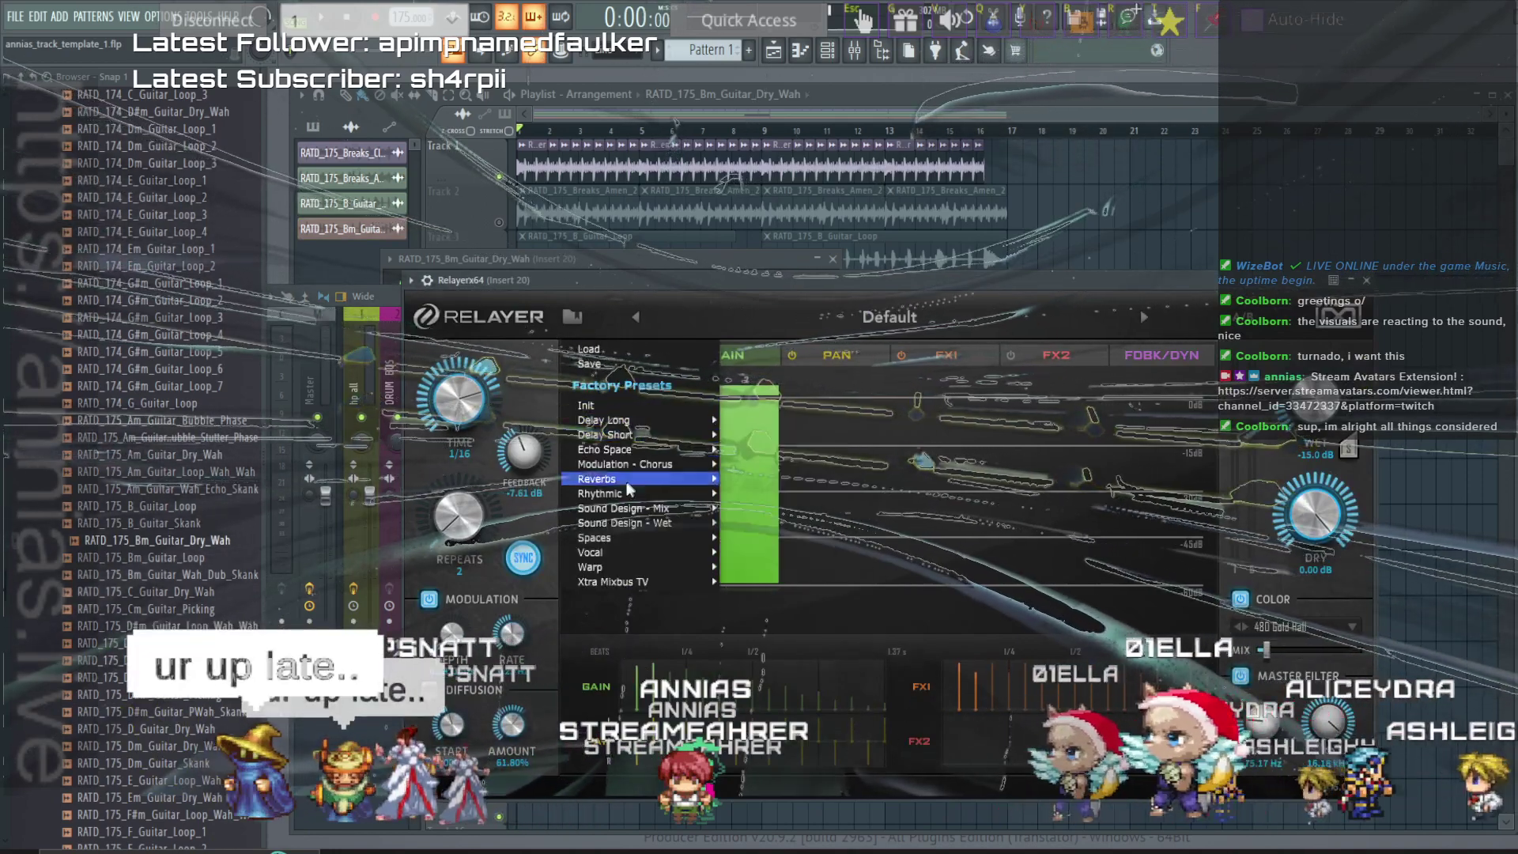
mouse_move(632, 479)
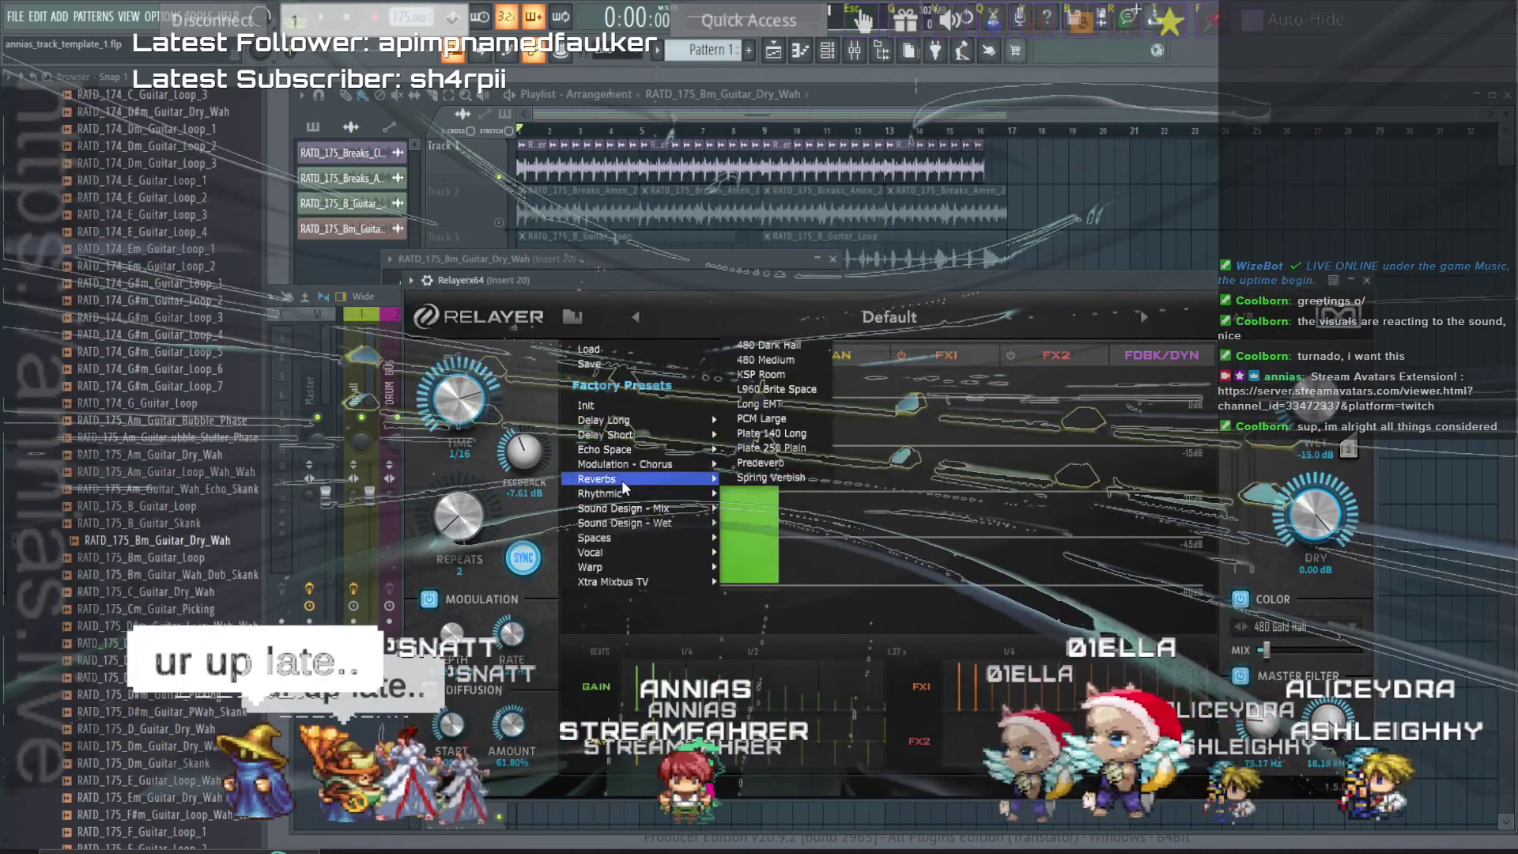
left_click(767, 359)
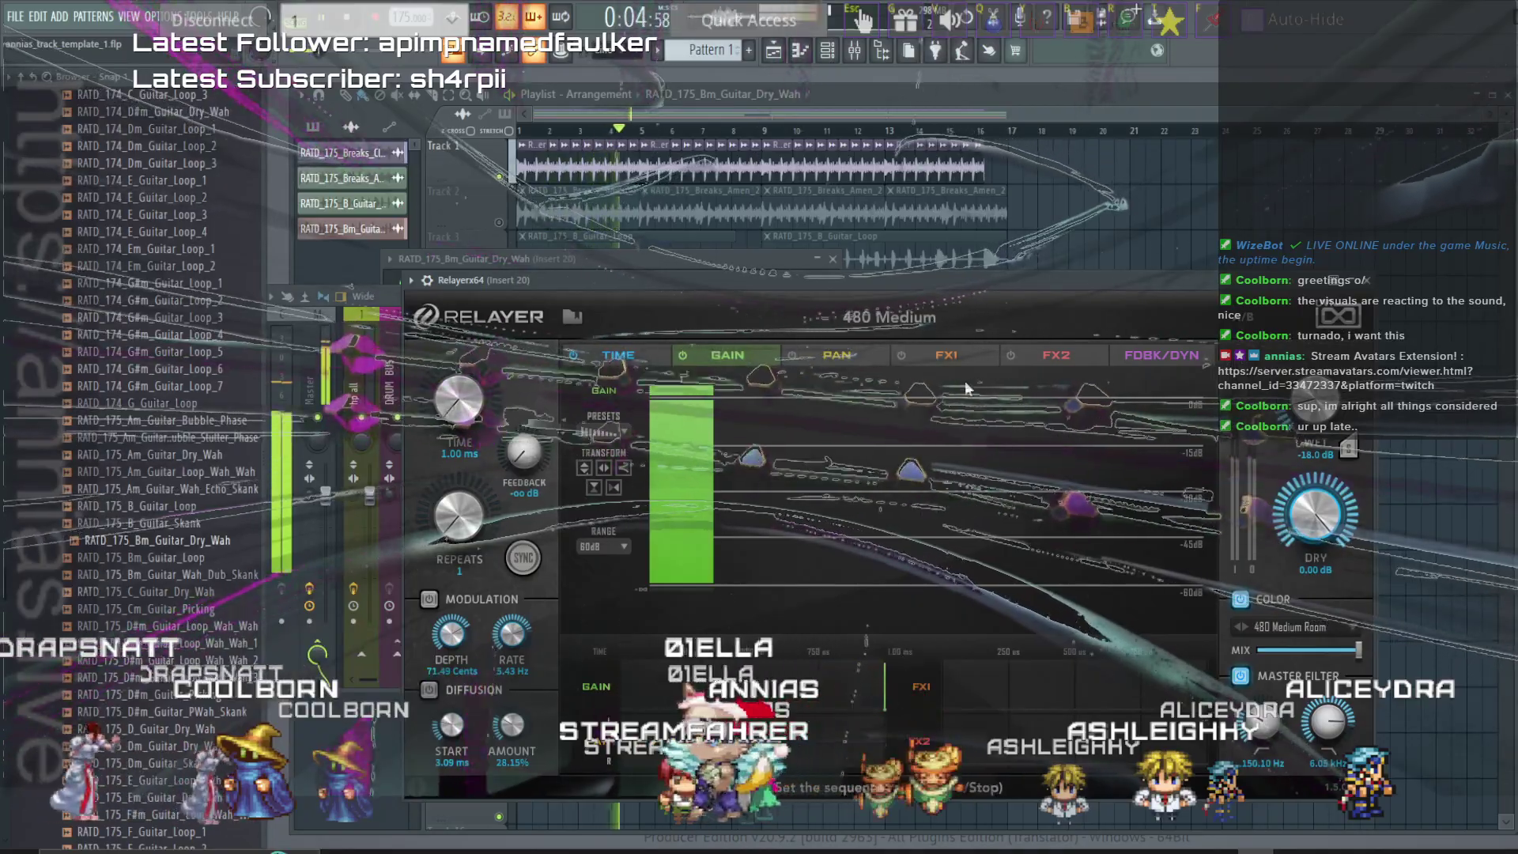
Unmute Track 3, trim its second B Guitar Loop clip to start at bar 16, and shorten the last Track 4 guitar clip to 3:04:06.
left_click(860, 97)
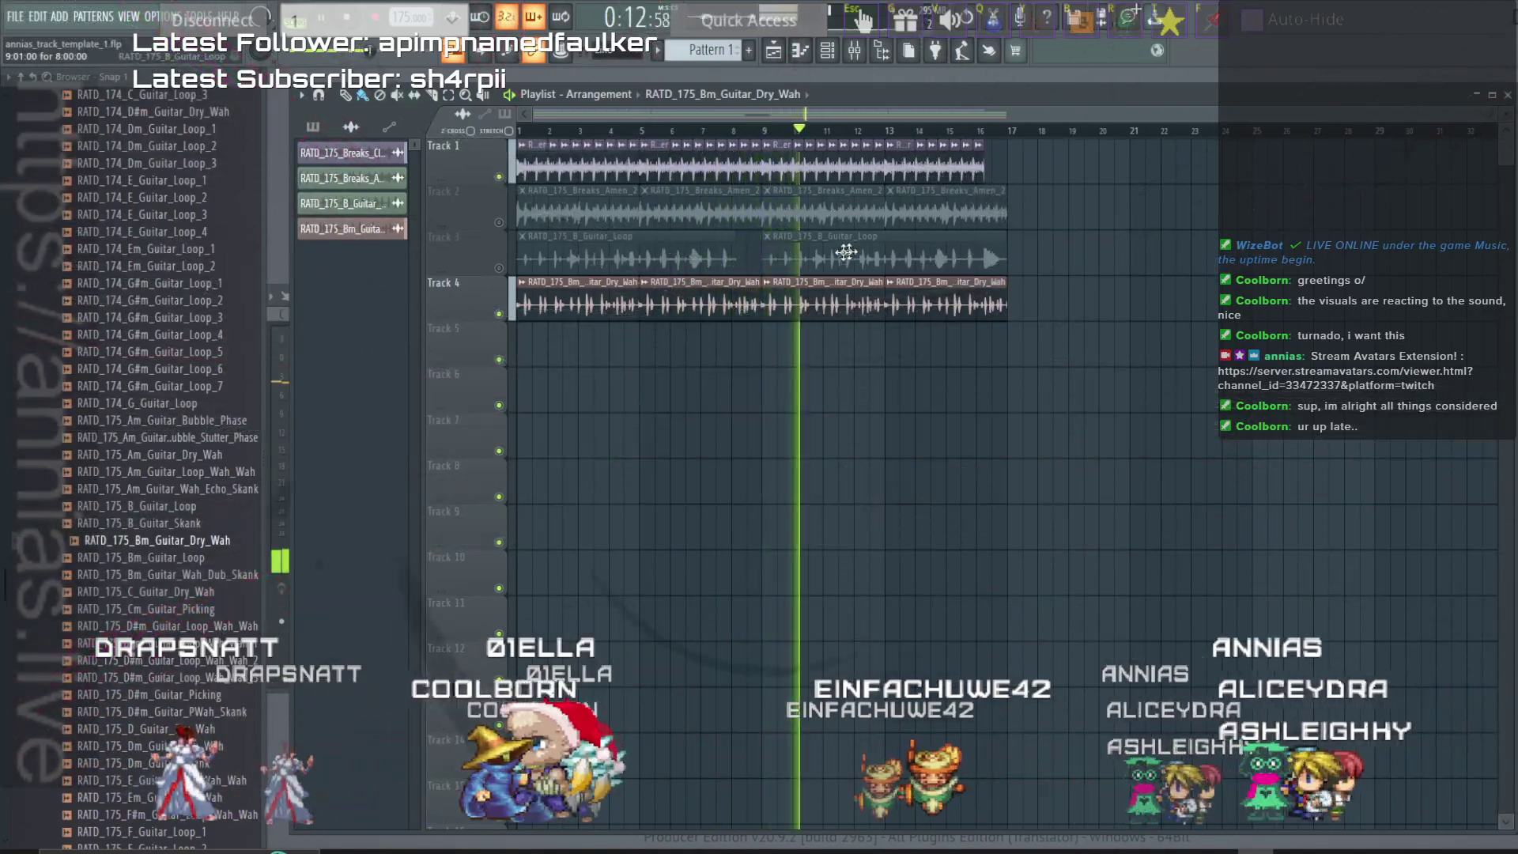
left_click(499, 268)
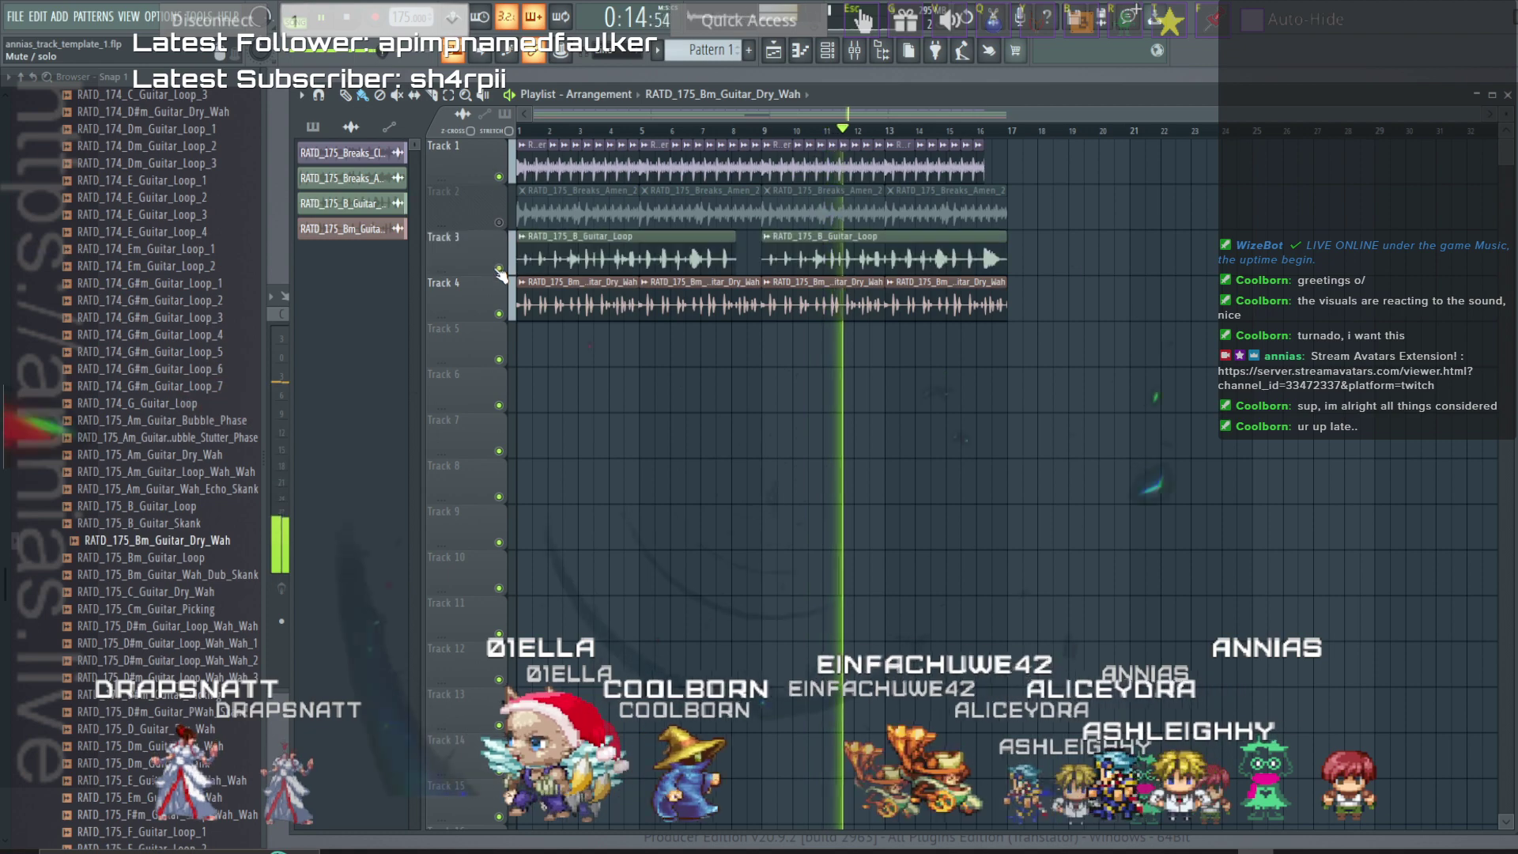
left_click_drag(934, 229, 992, 287)
double_click(989, 287)
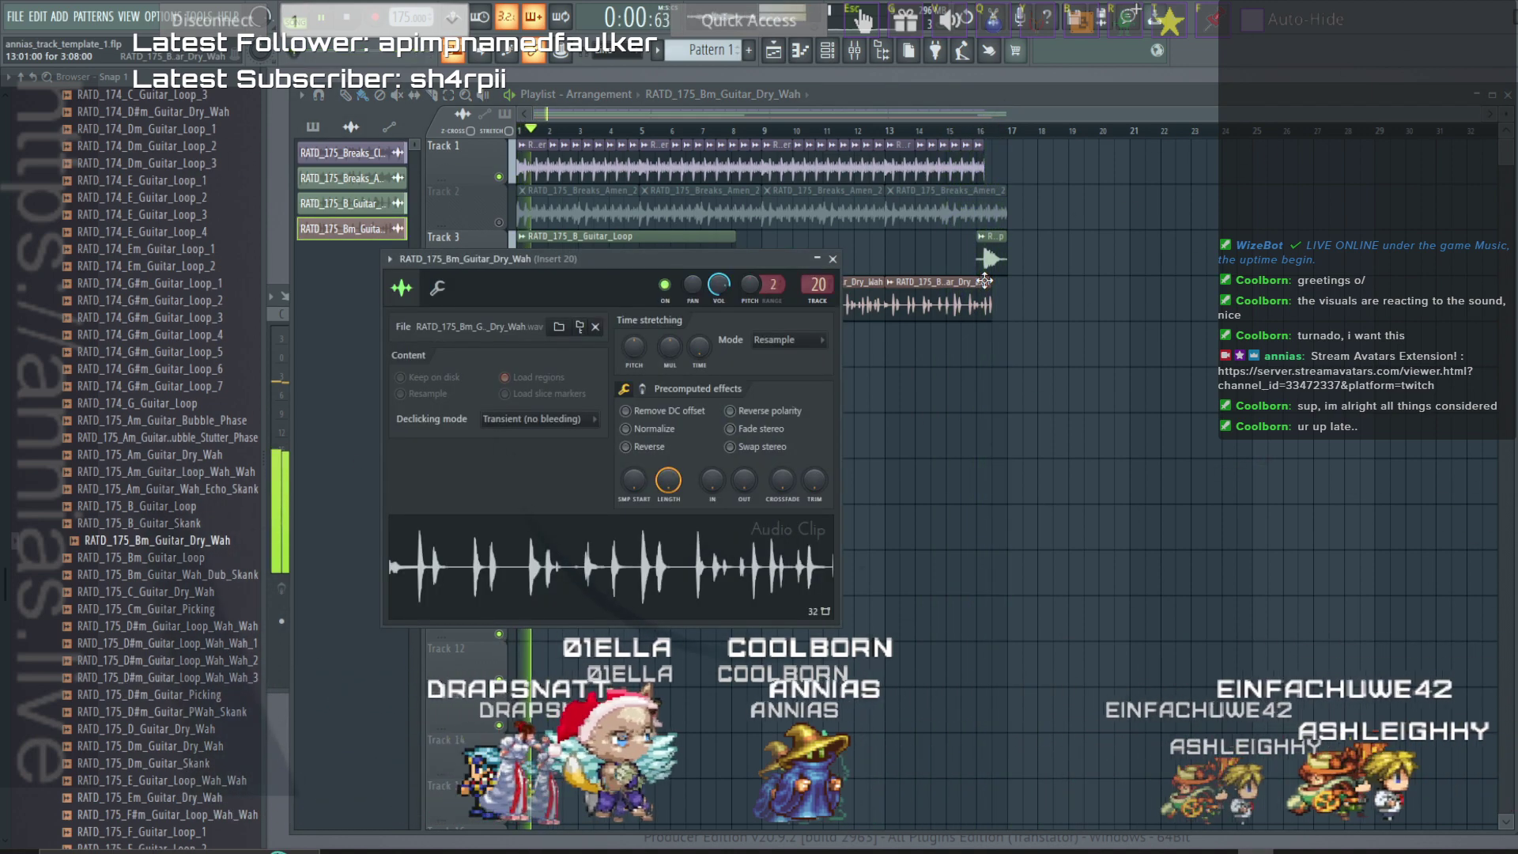
left_click(833, 258)
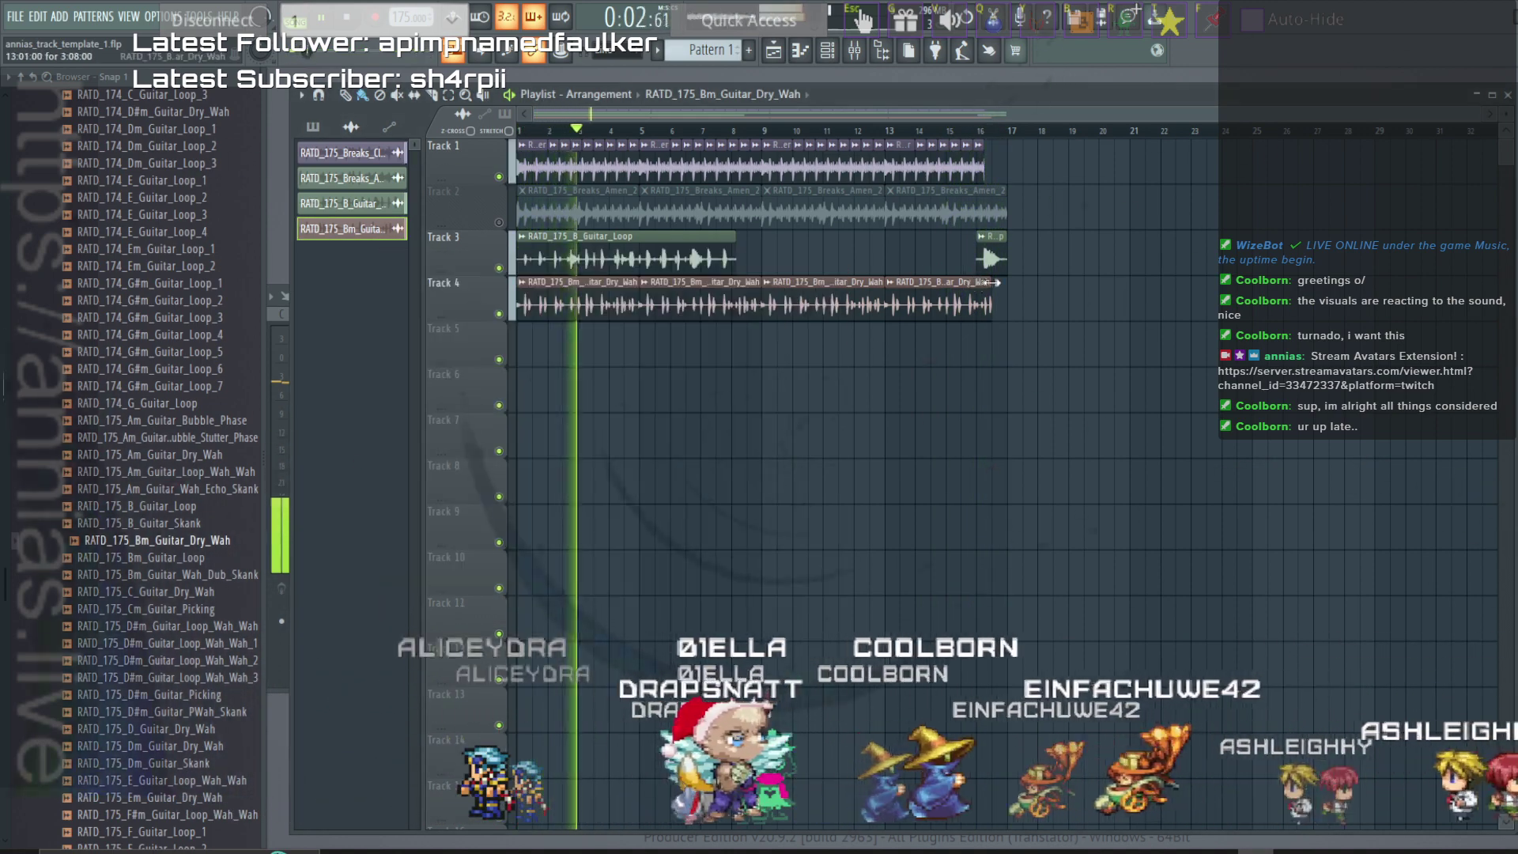
Play from the middle of bar 15 and set the B Guitar Loop clip to Auto stretch mode with a -100 cent pitch shift.
scroll(988, 283, "up", 8)
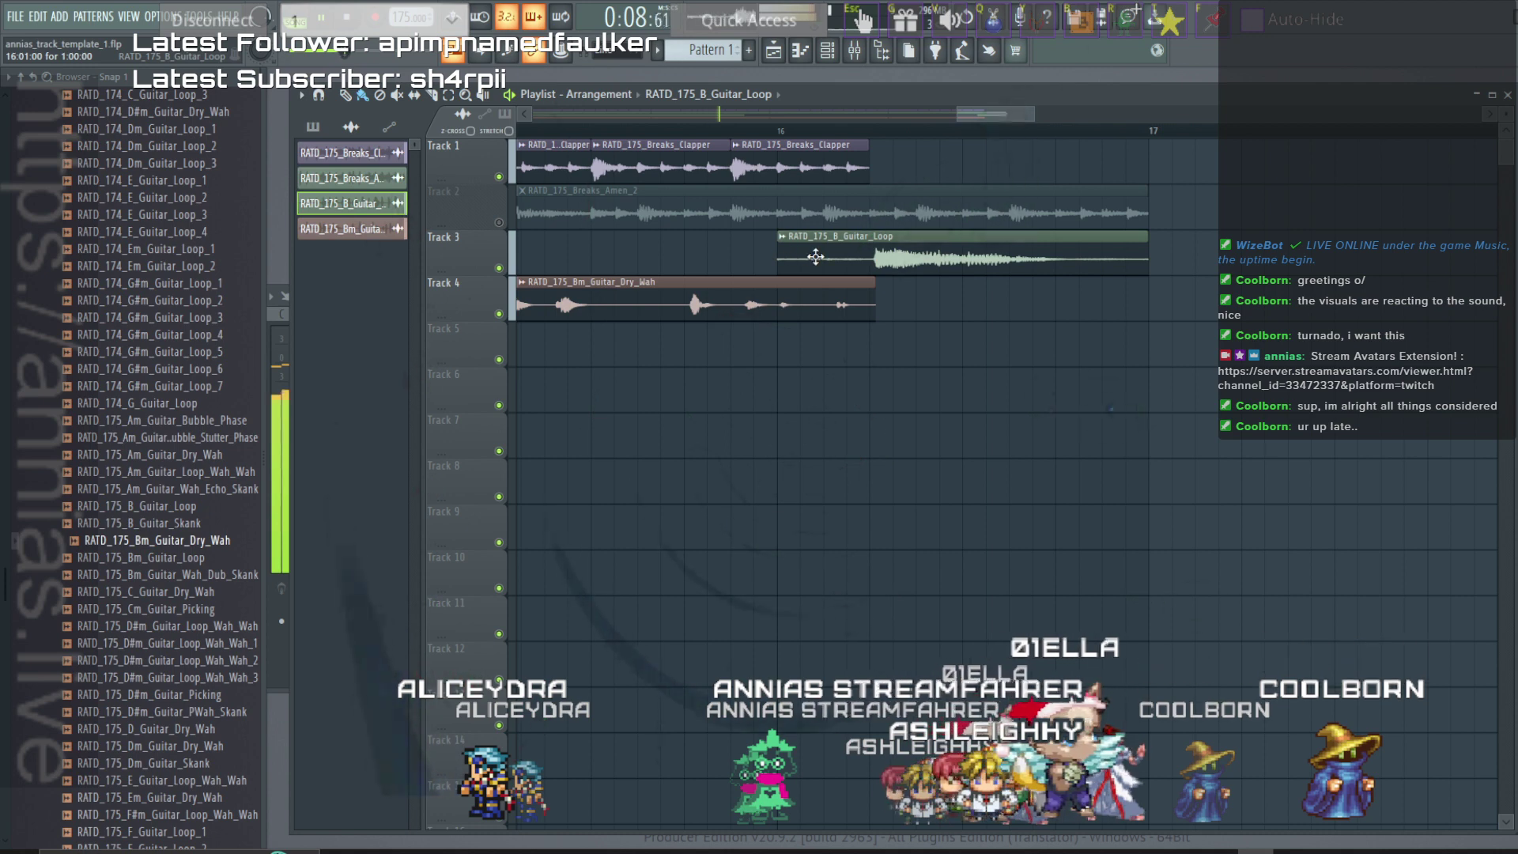
left_click(608, 133)
key("space")
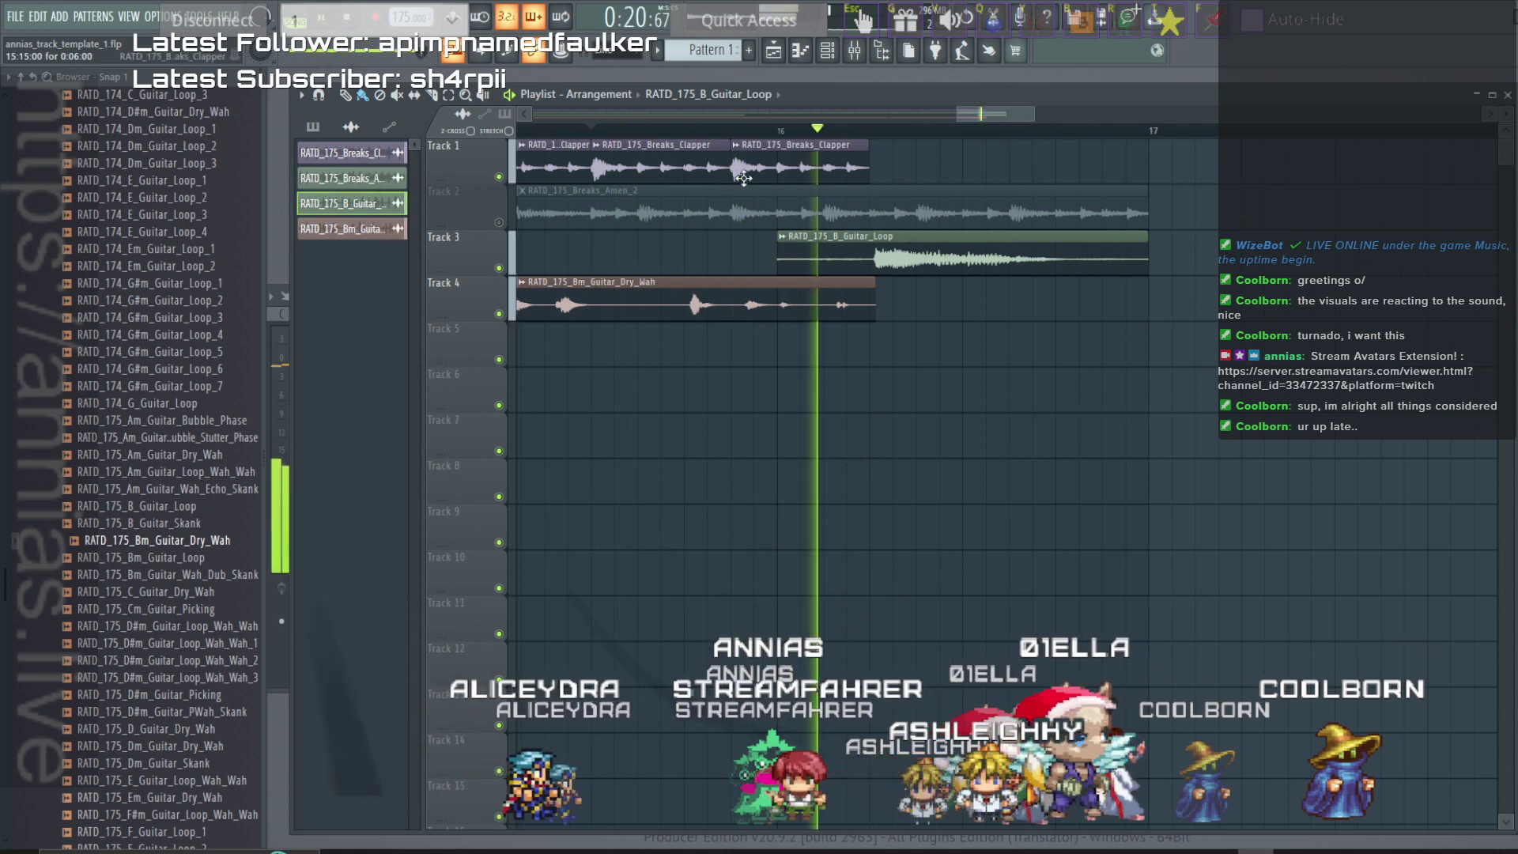
key("space")
double_click(834, 257)
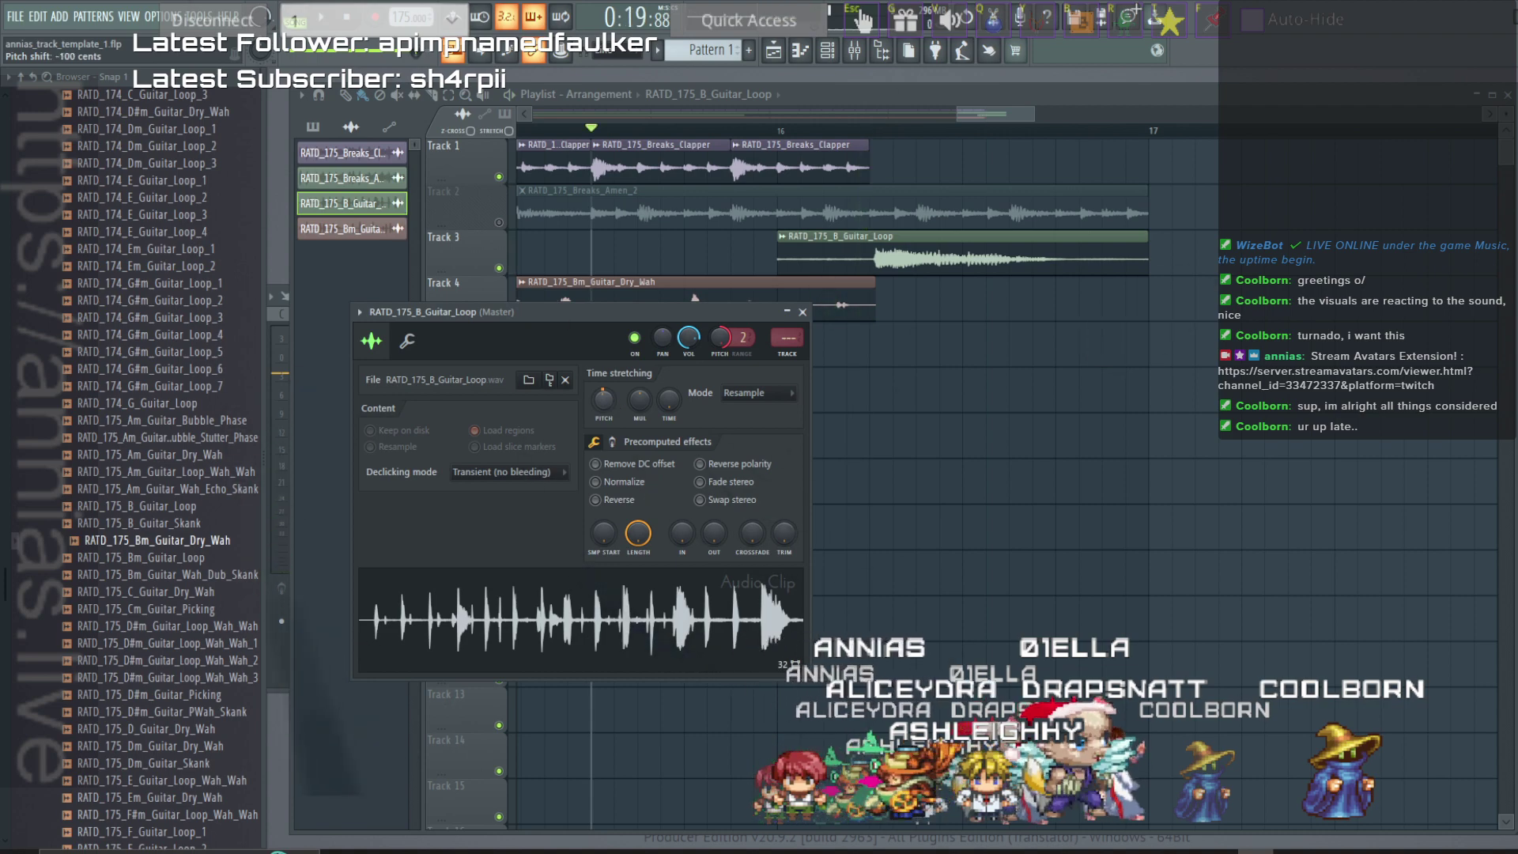
key("space")
scroll(604, 400, "down", 1)
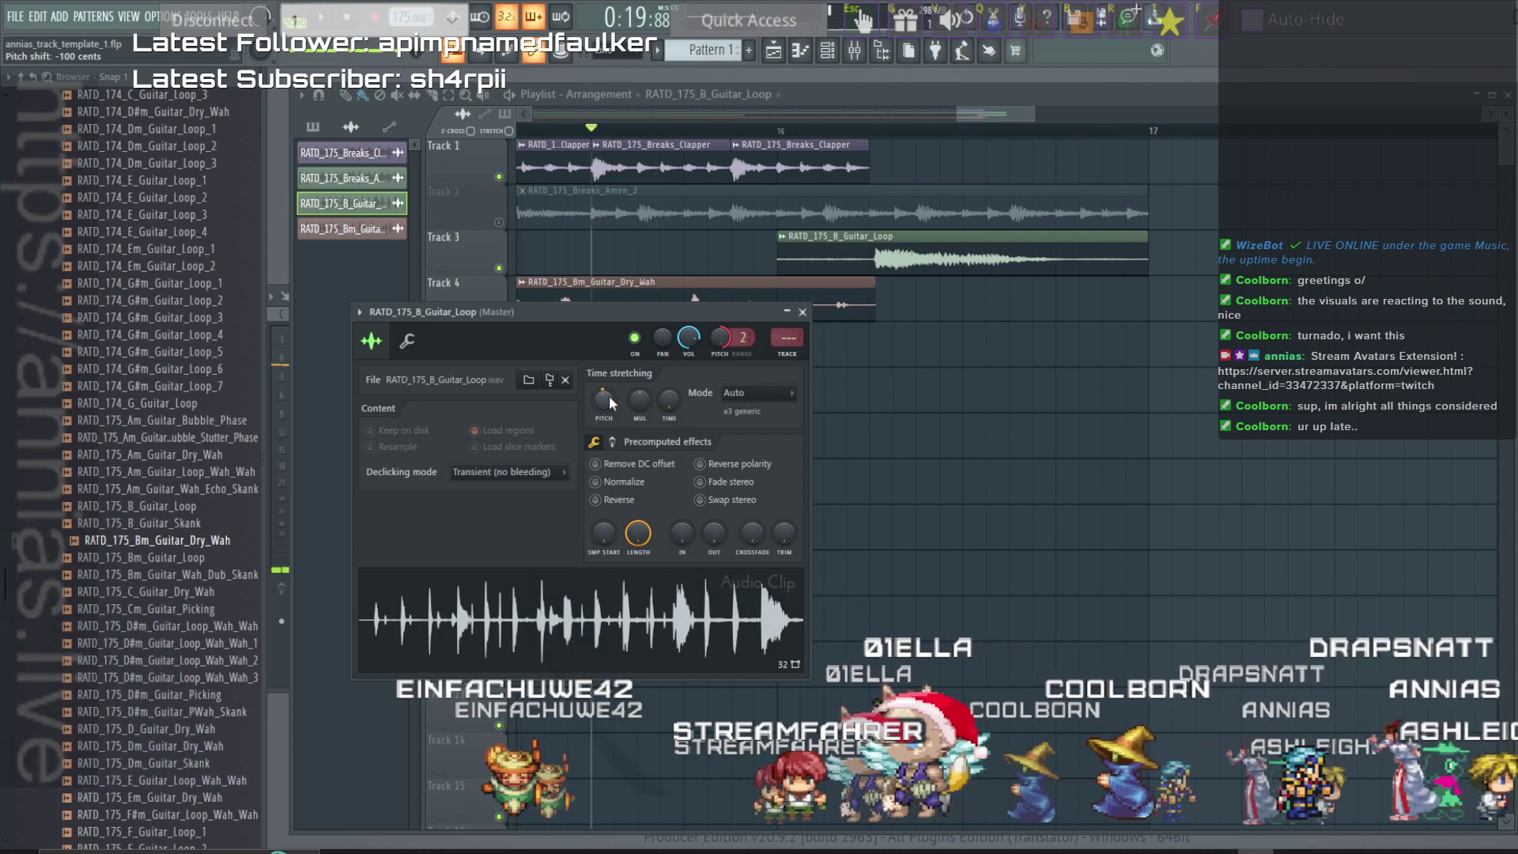
key("space")
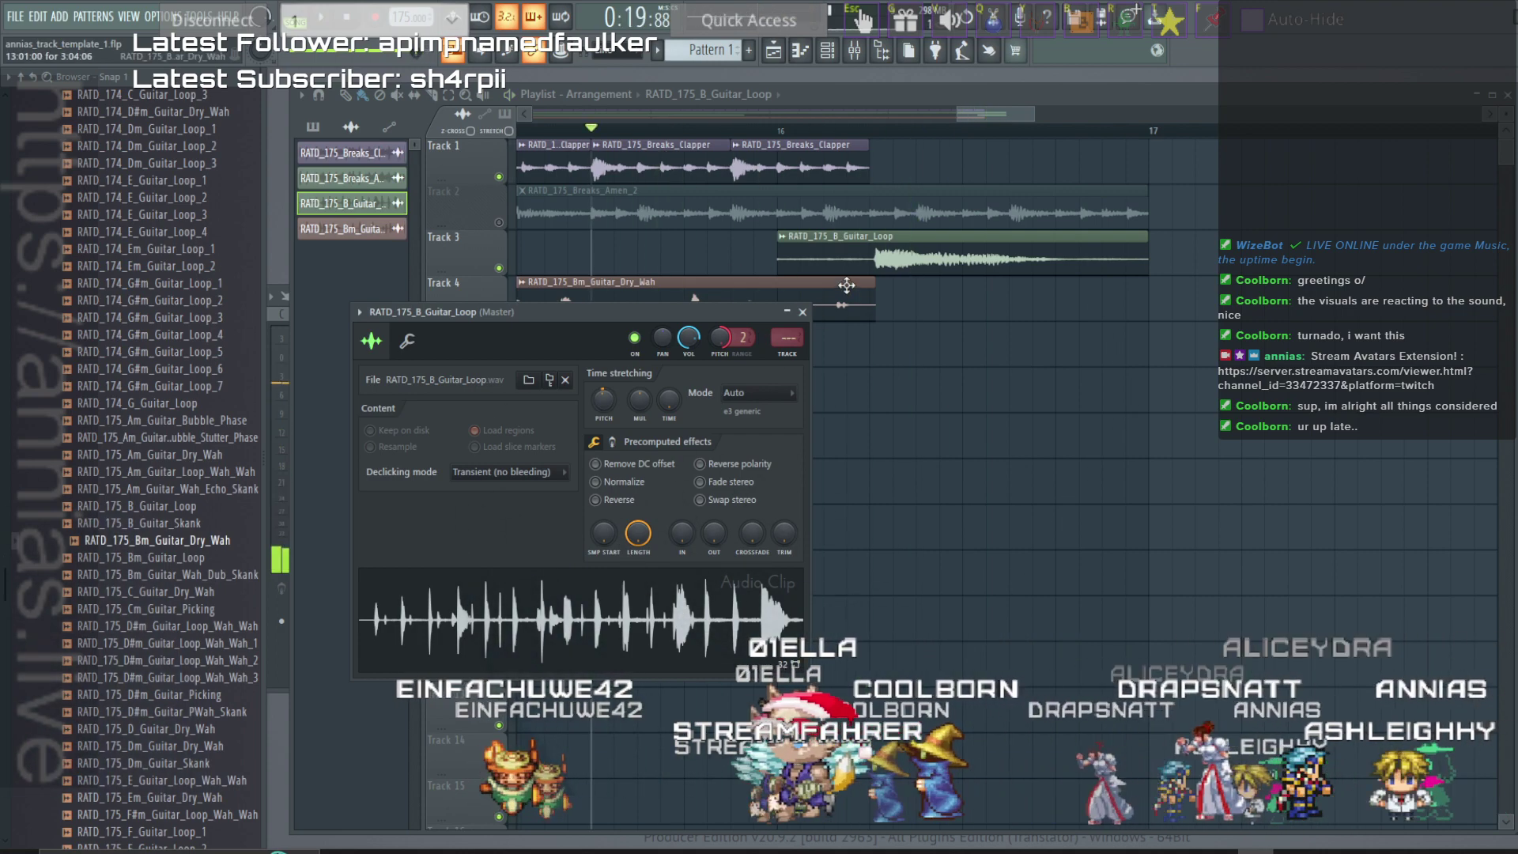
Try the B Guitar Loop at -300 cents, settle on a -200 cent pitch shift, and replay the ending to check it.
key("space")
key("space")
left_click_drag(603, 400, 603, 393)
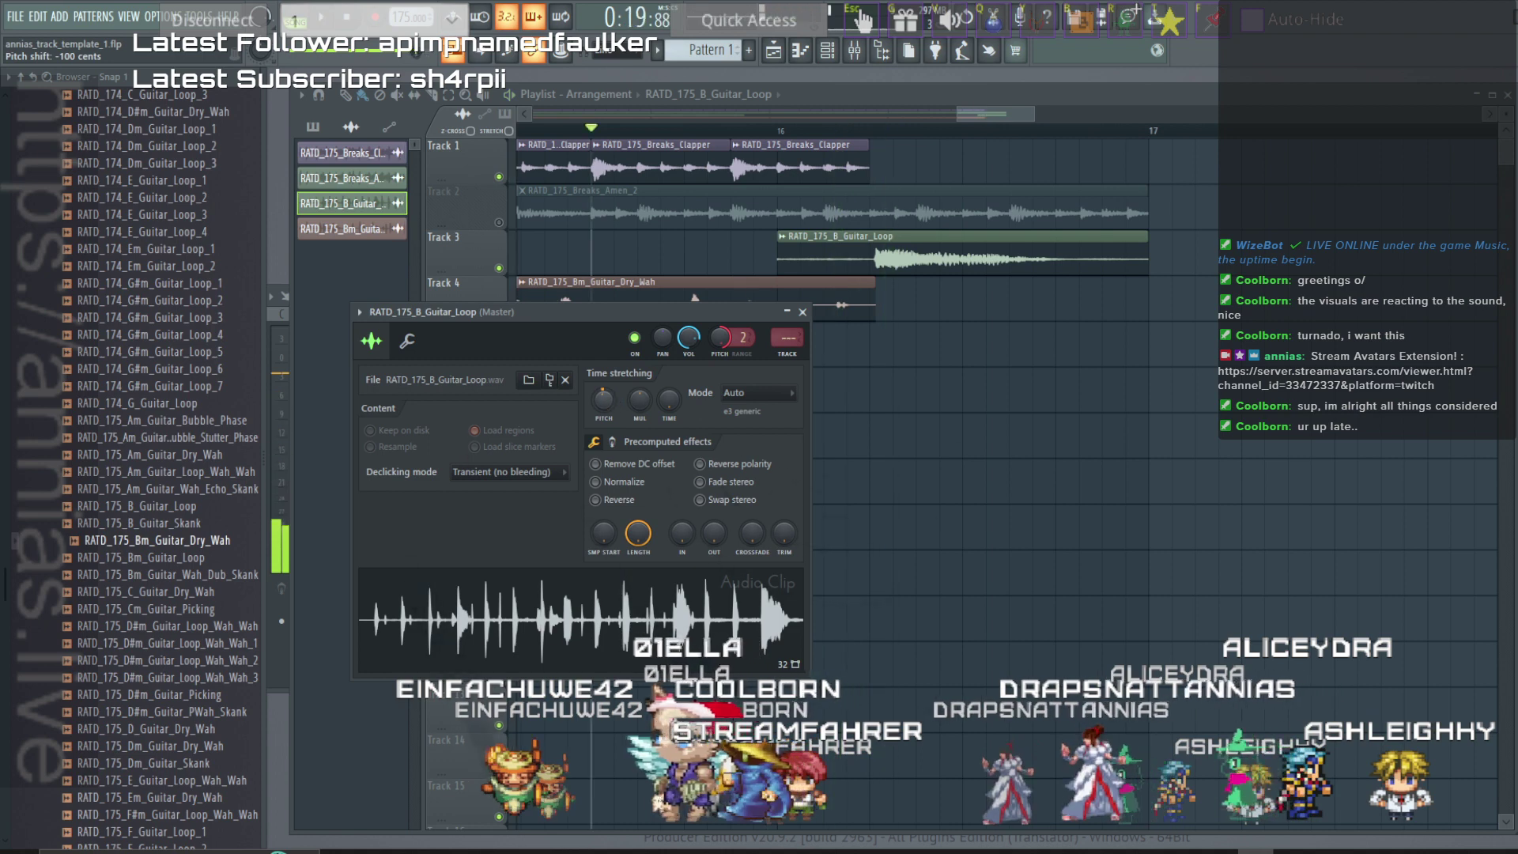
key("space")
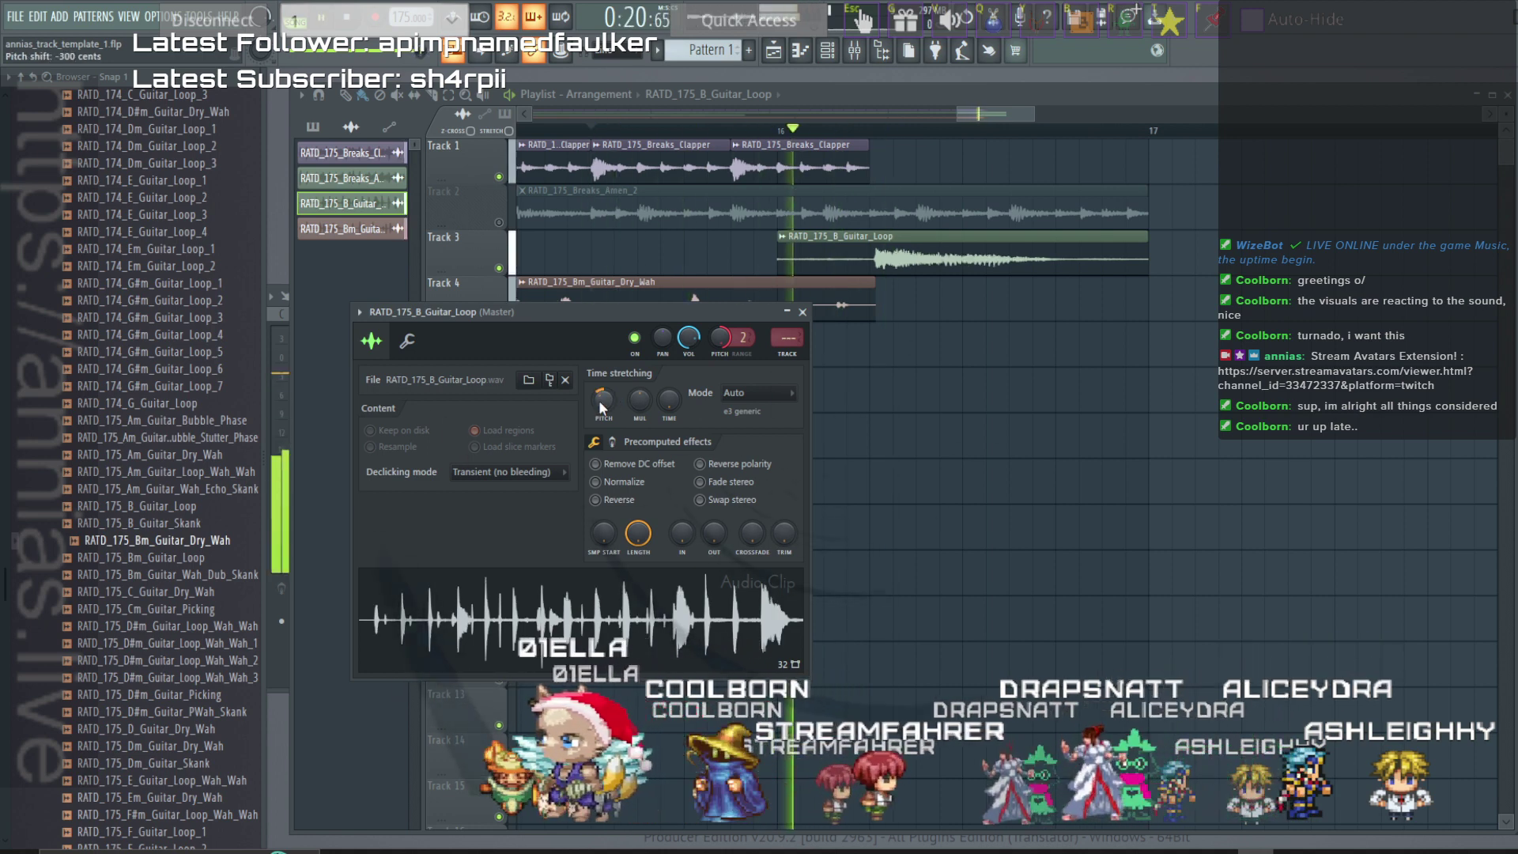
key("space")
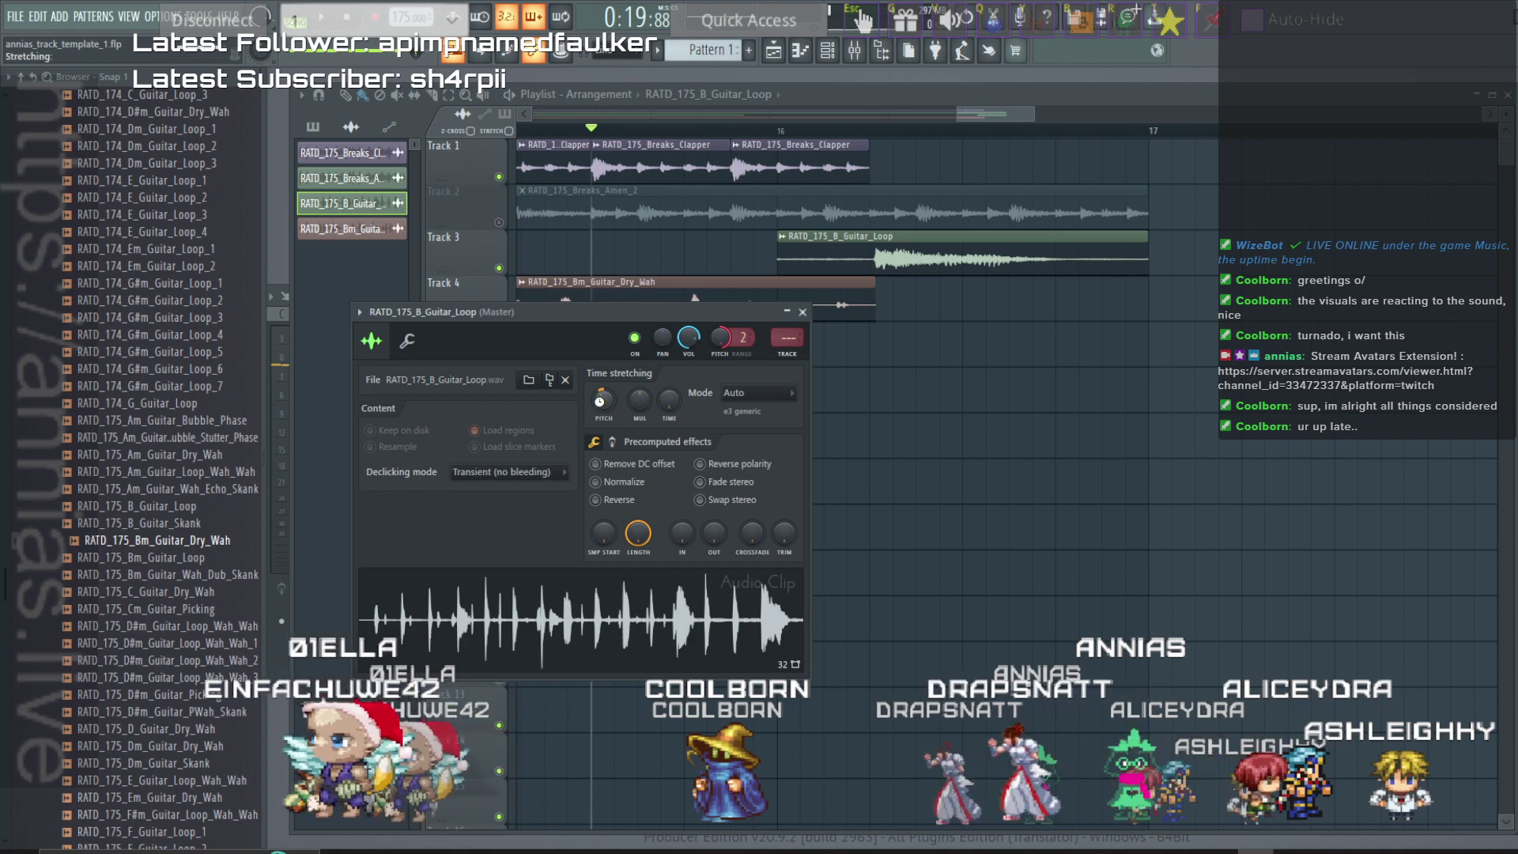
key("space")
key("space")
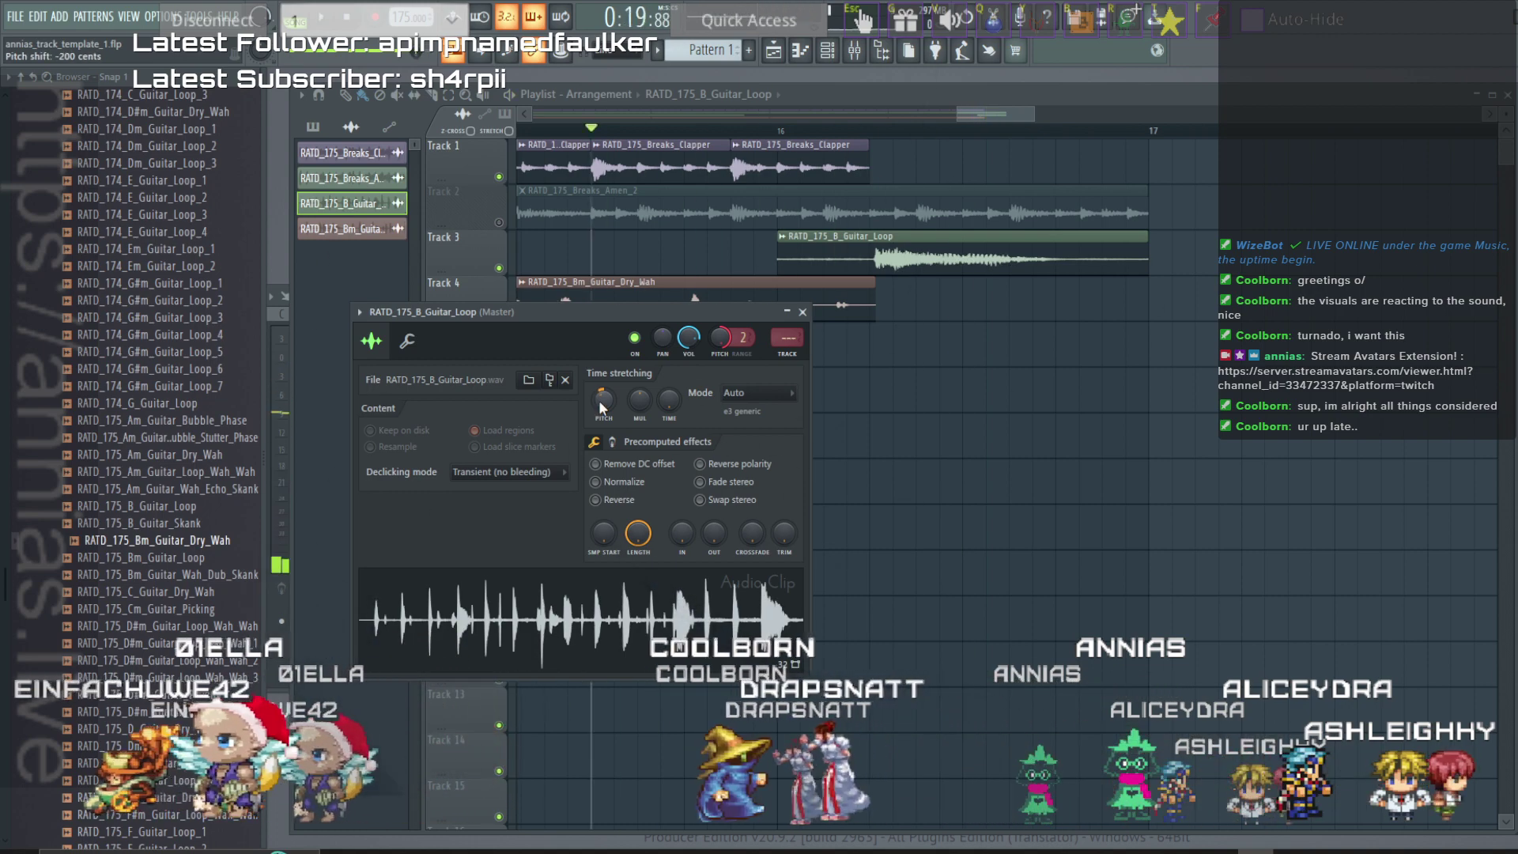
key("space")
key("space")
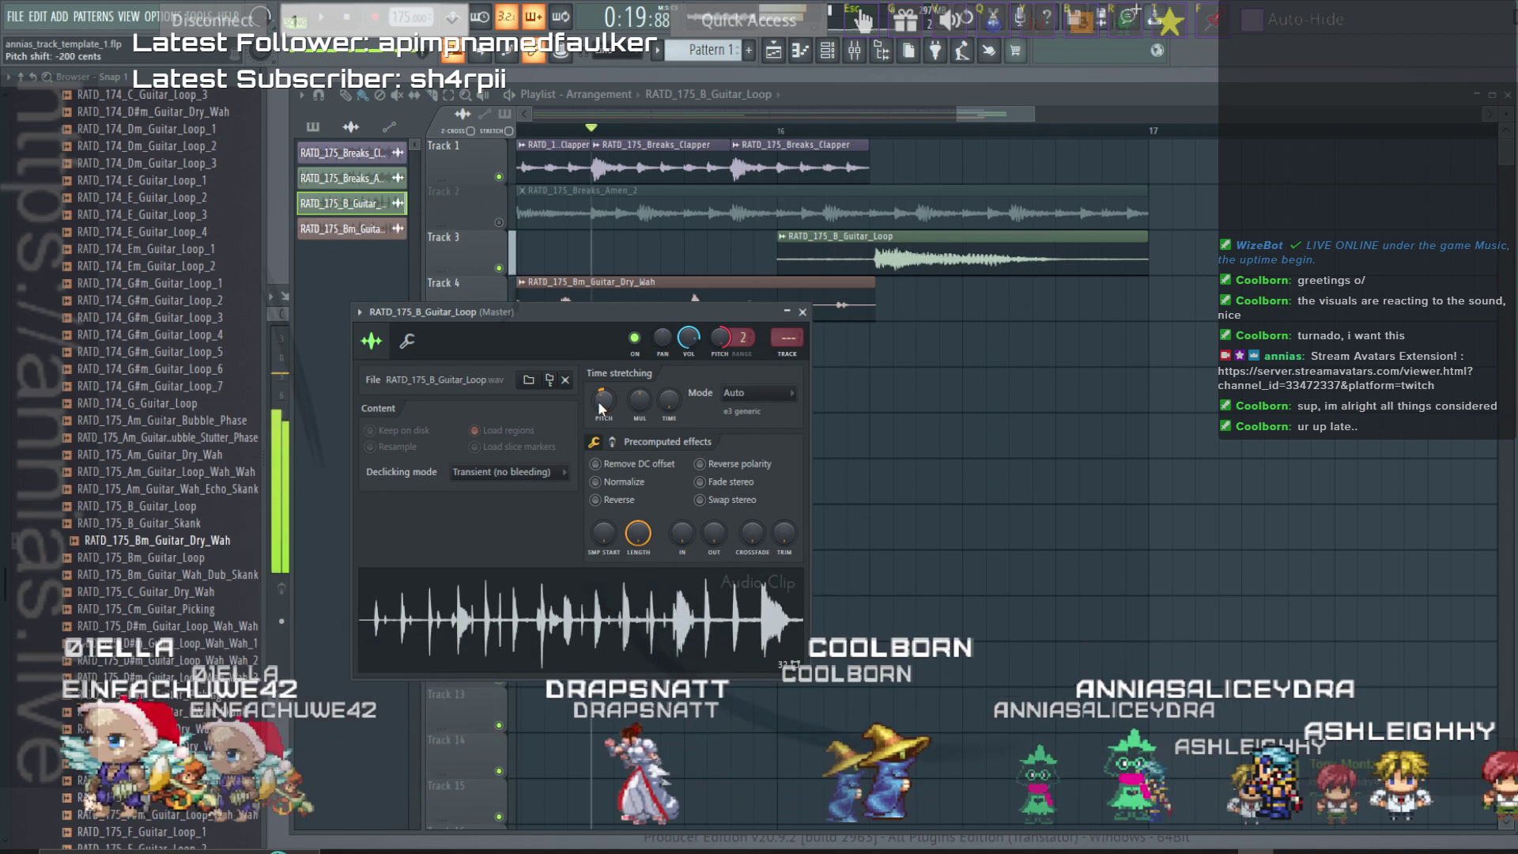
key("space")
key("space")
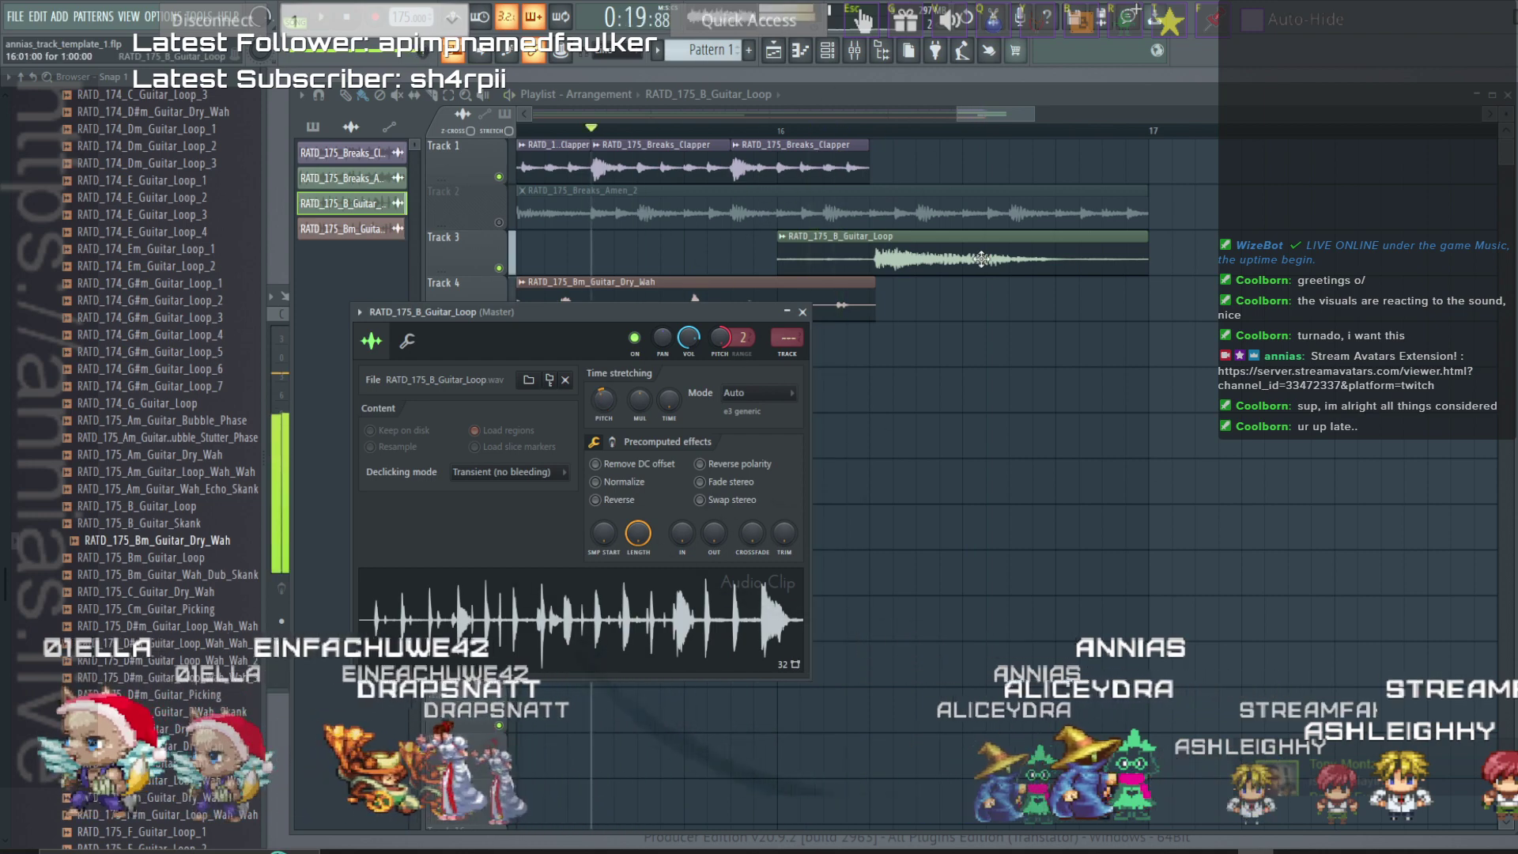
Shorten the bar 16 B Guitar Loop clip on Track 3 to 0:08:00 and move its start to 15:11:00.
key("space")
left_click_drag(1143, 257, 752, 257)
key("space")
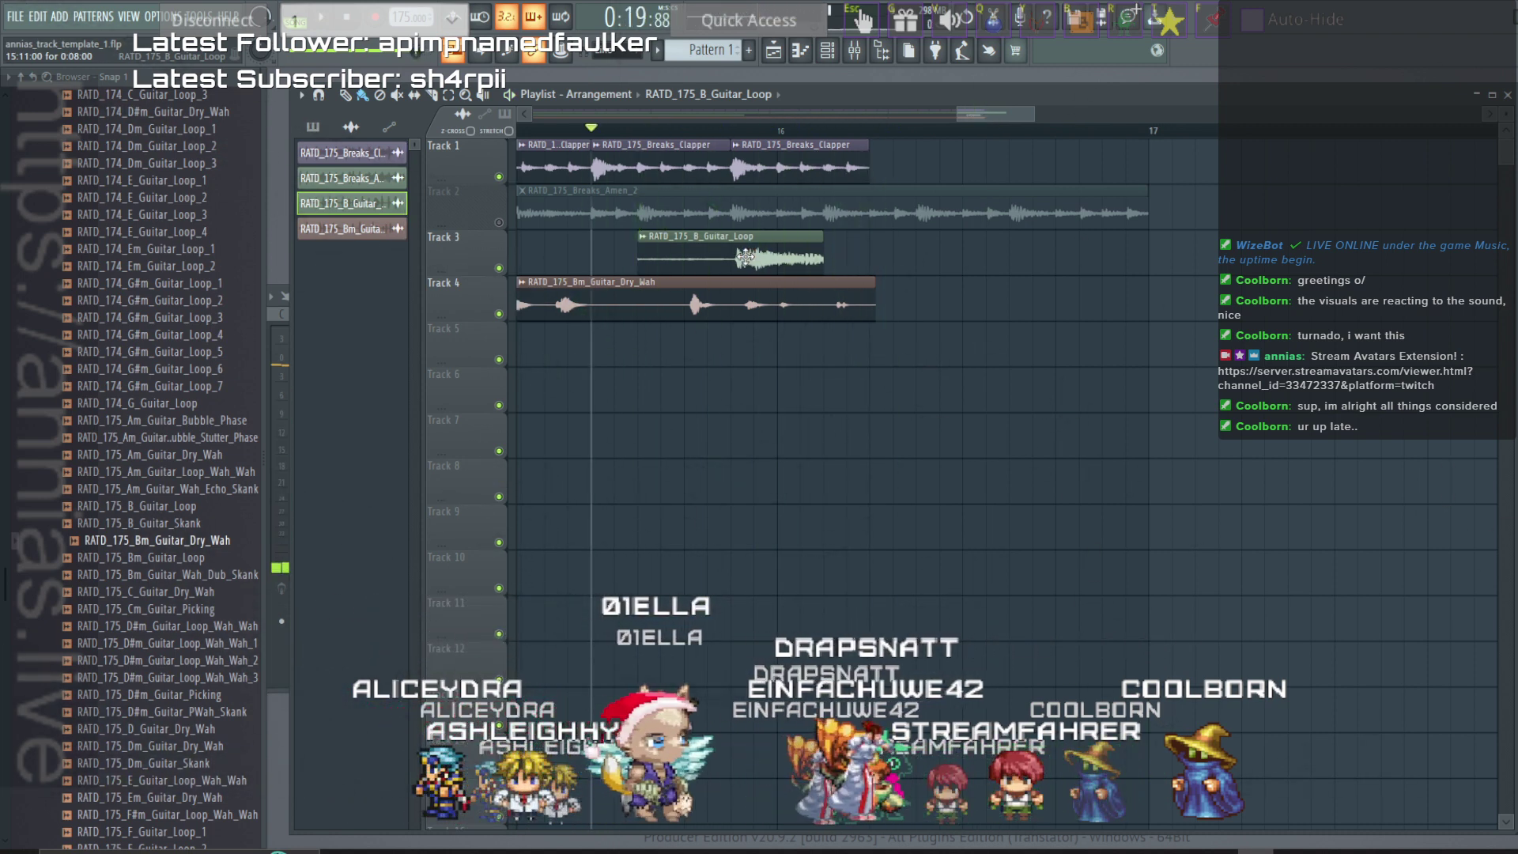
Set playback to start at 15:13:00, audition the ending, and move the short B Guitar Loop clip to 15:12:23.
scroll(673, 121, "up", 1)
left_click_drag(680, 128, 732, 132)
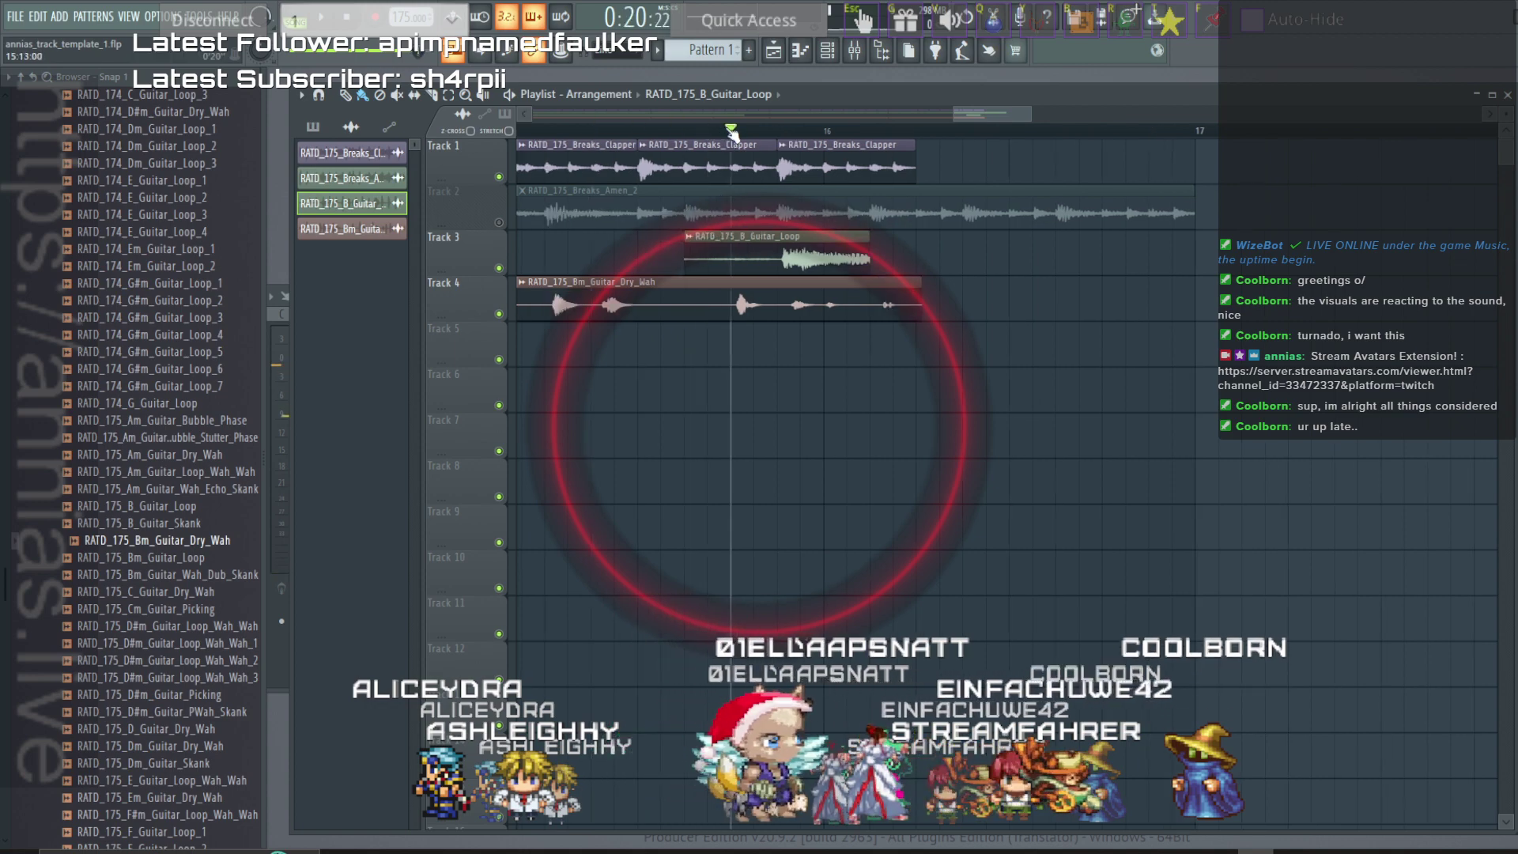
key("space")
key("space")
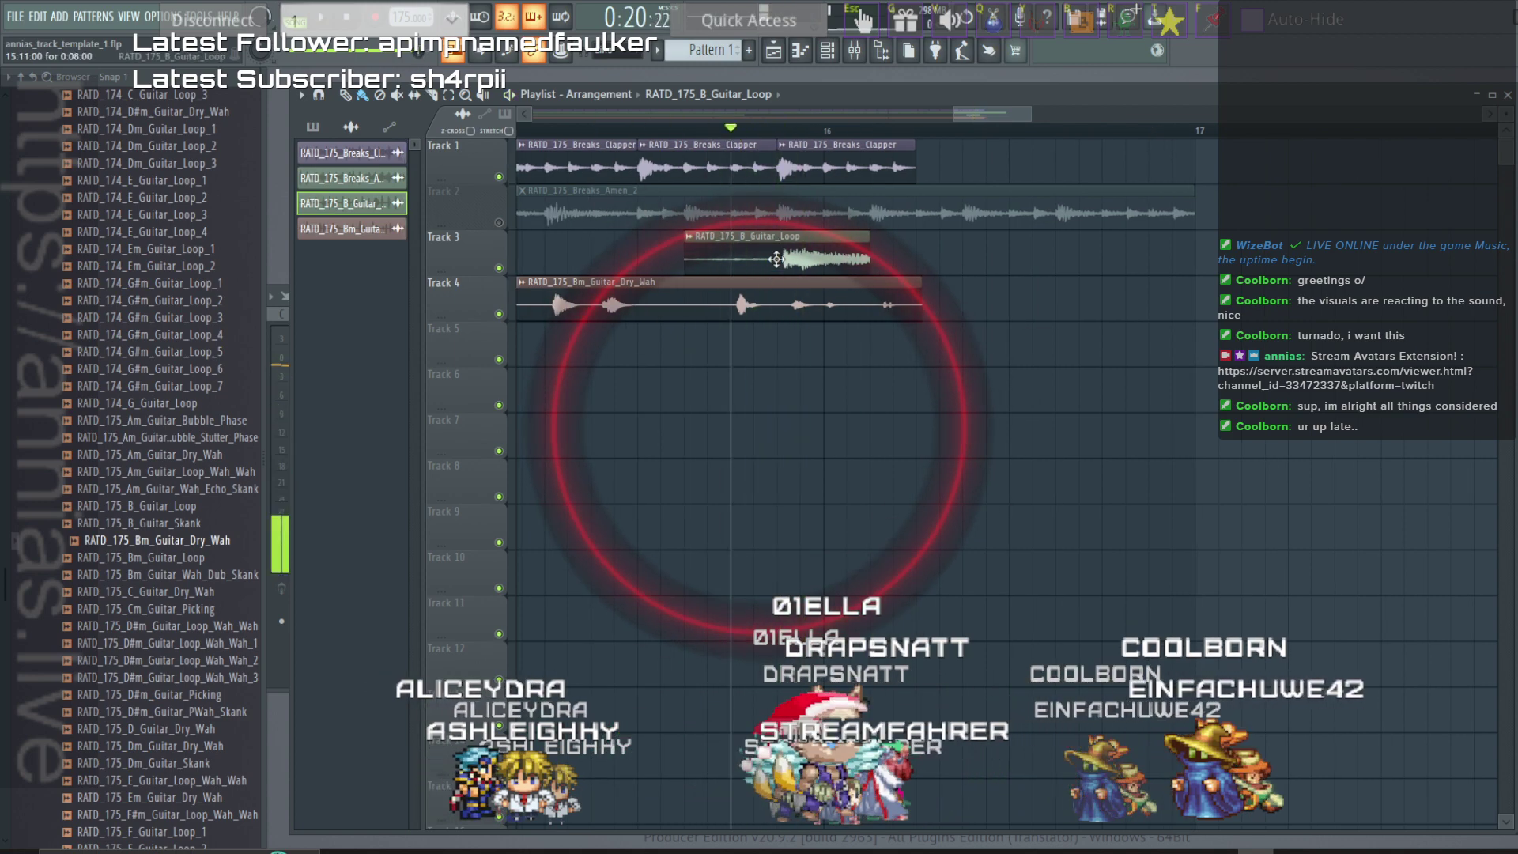
key("space")
left_click_drag(778, 258, 831, 261)
key("space")
key("space")
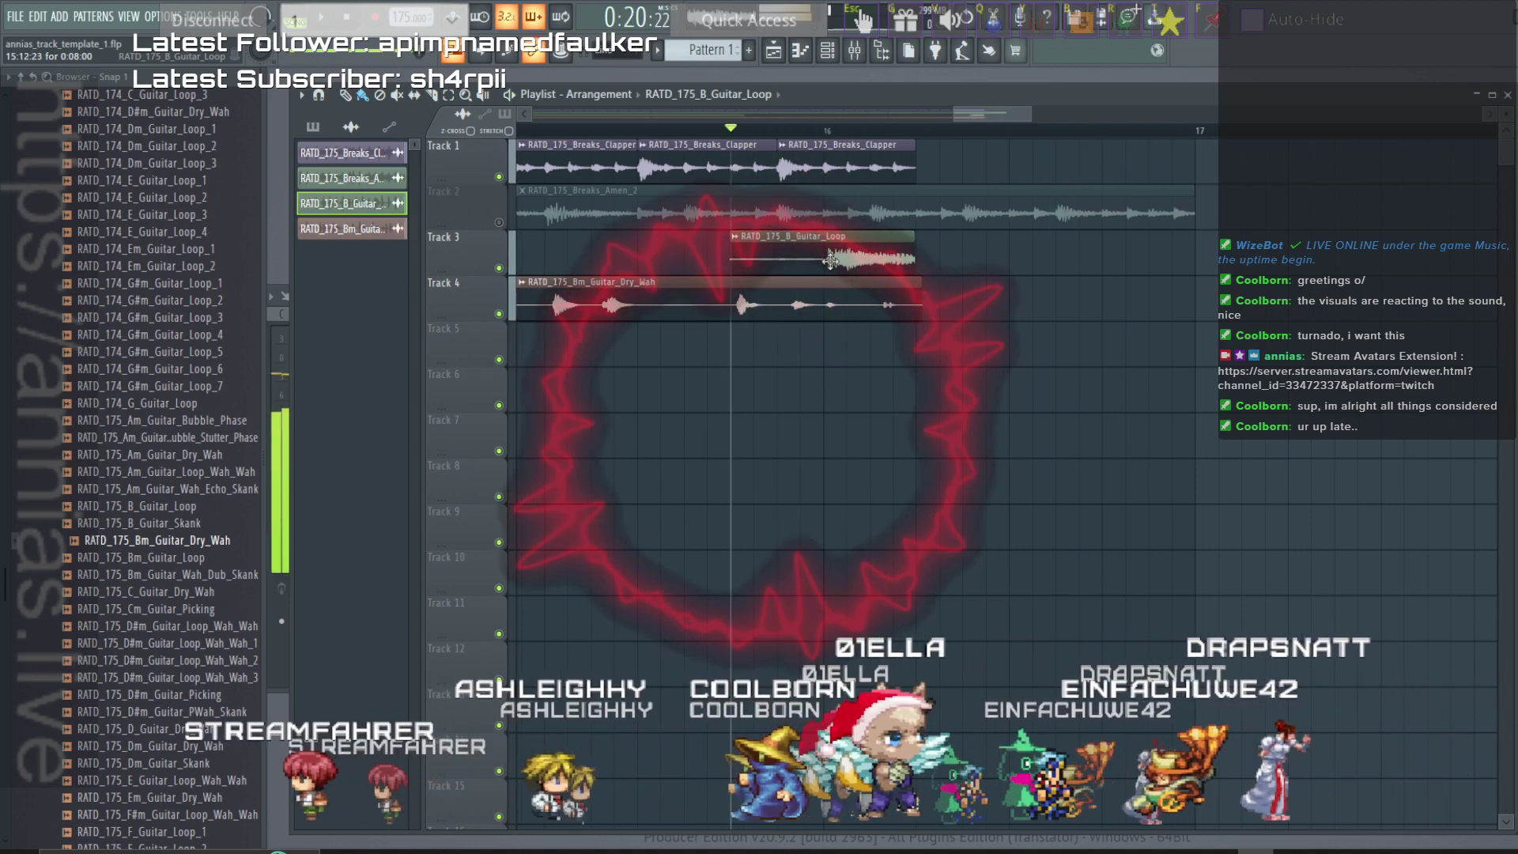
Reopen the B Guitar Loop clip's settings and audition pitch shifts of +100, -30 and -60 cents.
double_click(774, 263)
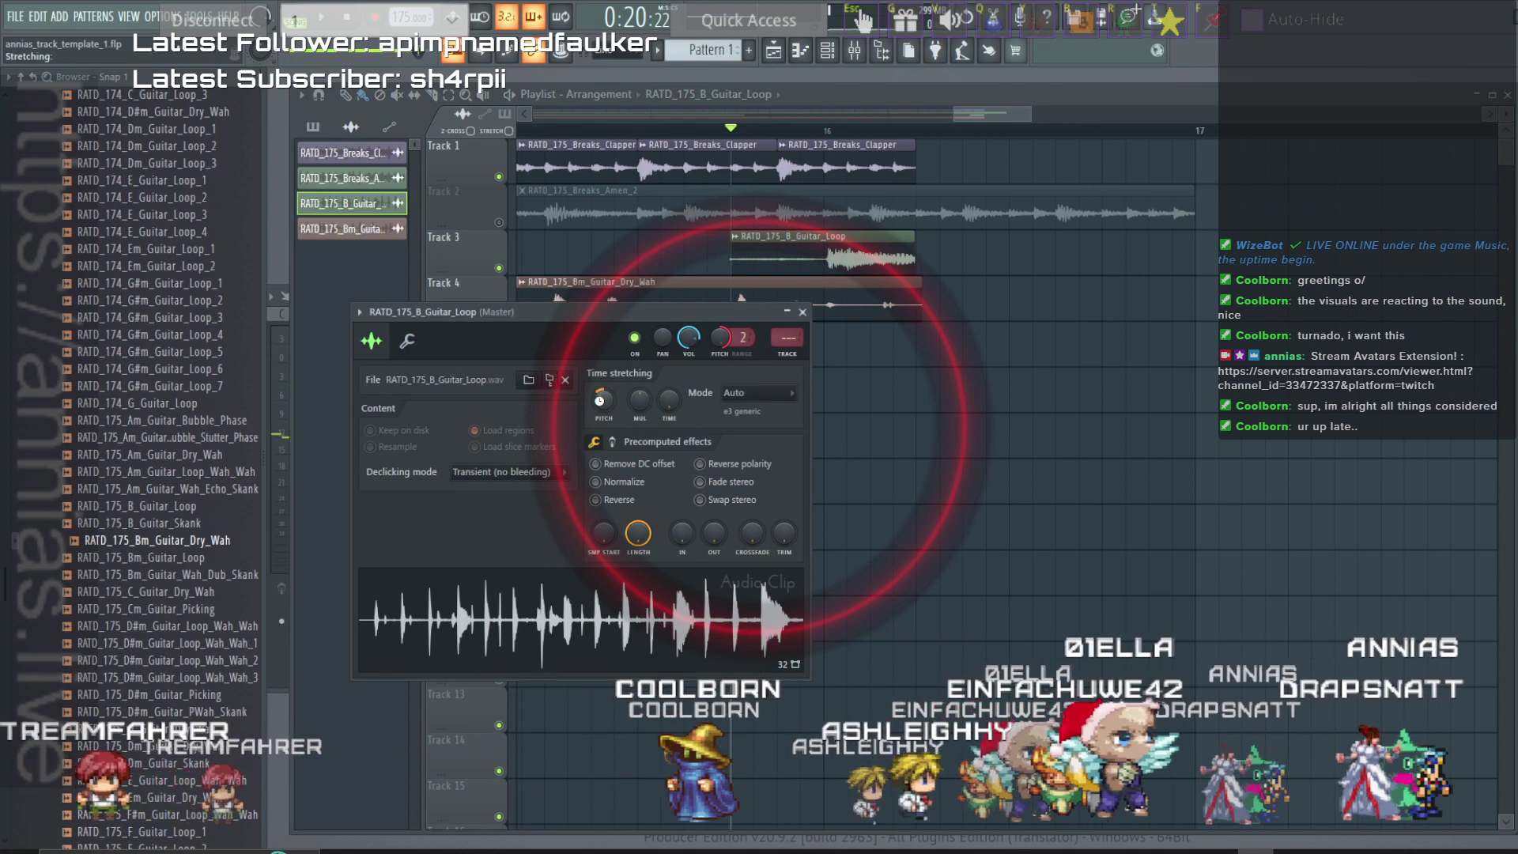
scroll(600, 400, "down", 3)
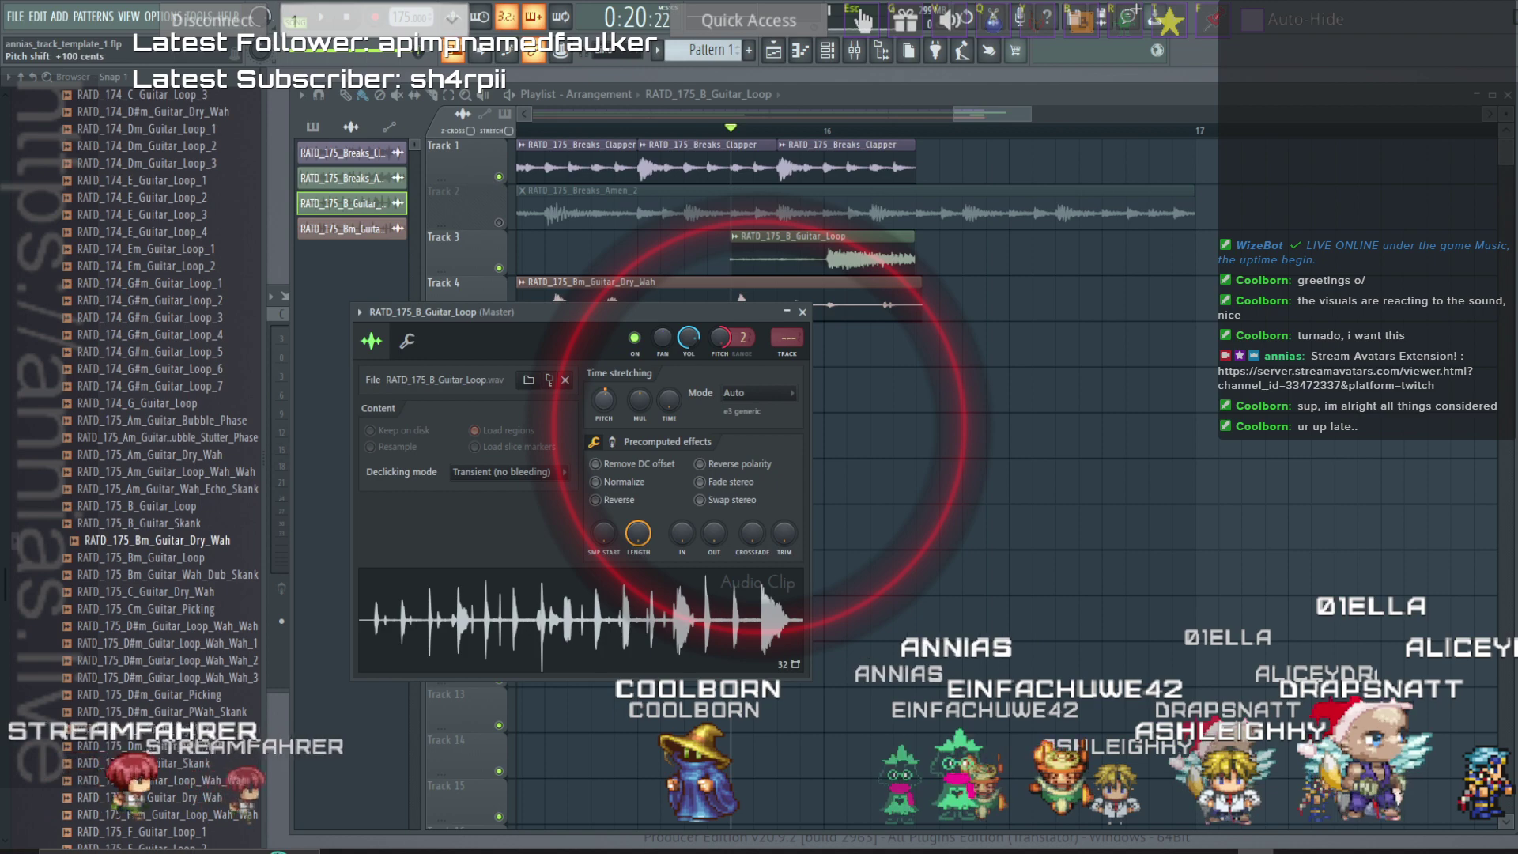
scroll(599, 400, "up", 4)
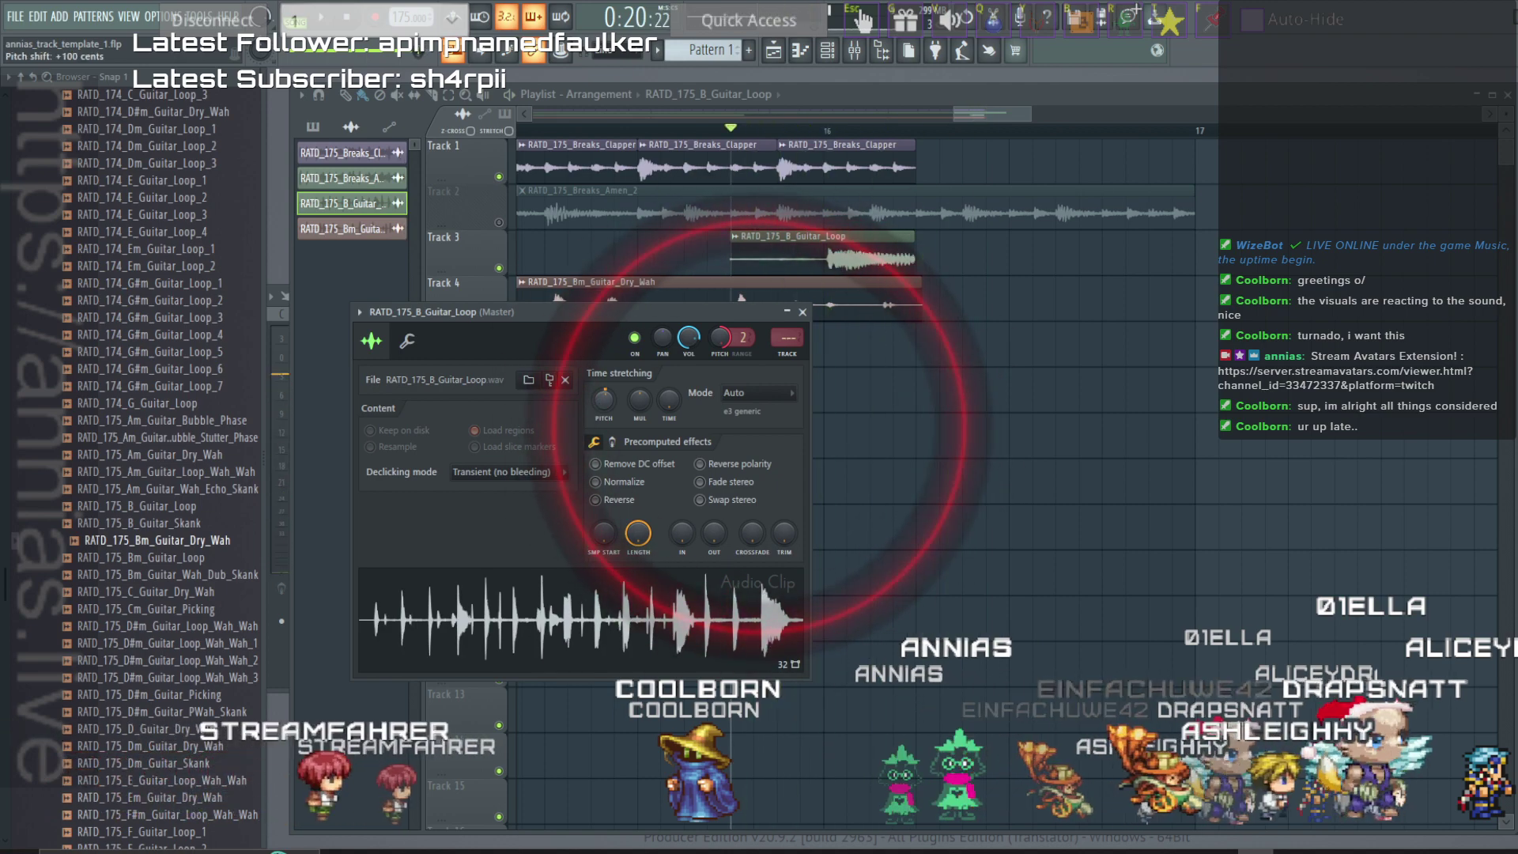
scroll(603, 400, "down", 3)
key("space")
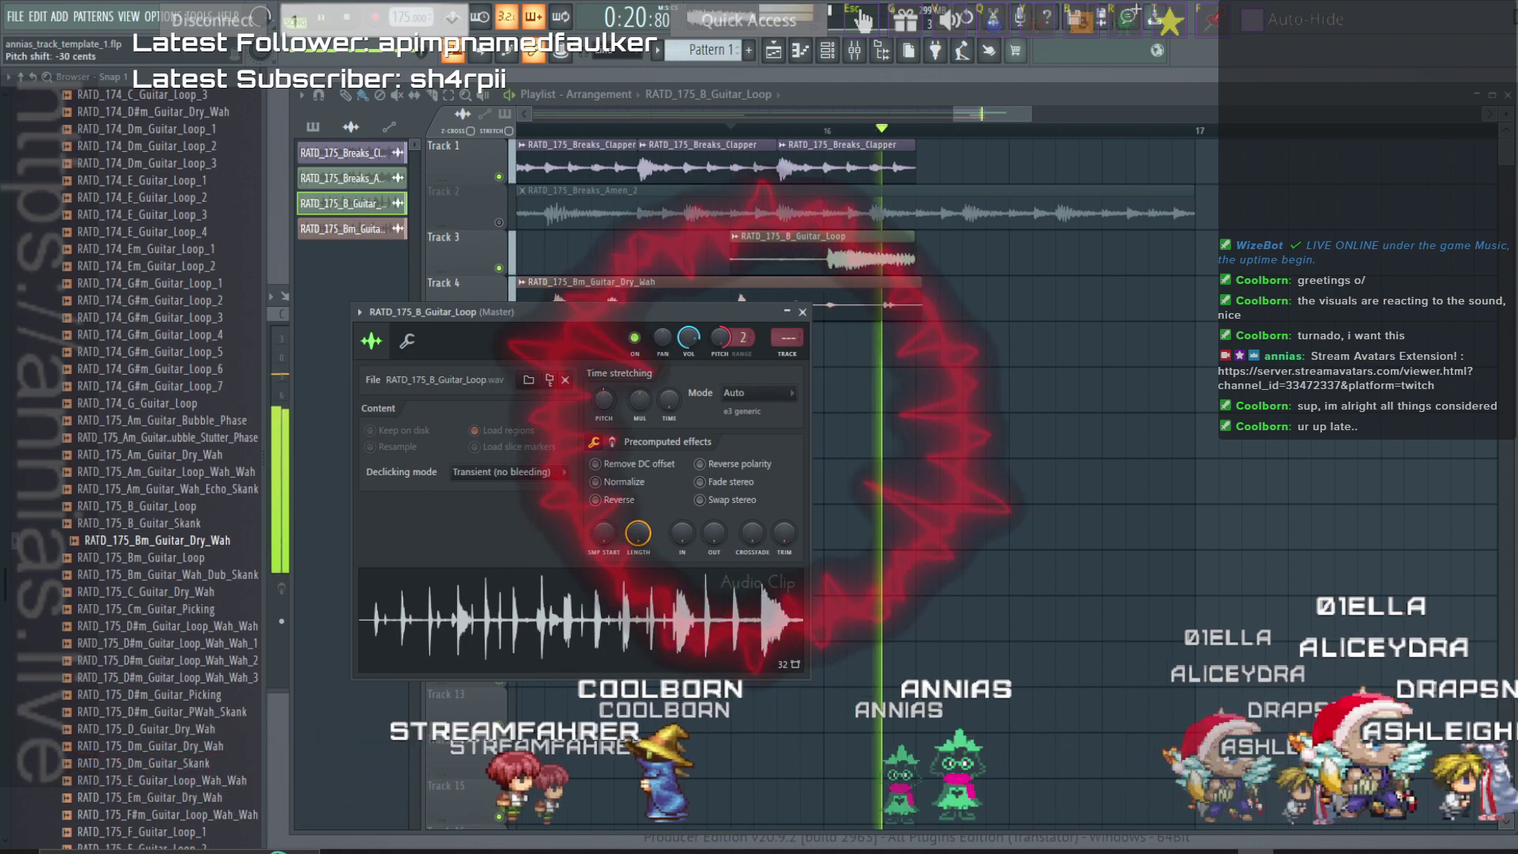
key("space")
key("space")
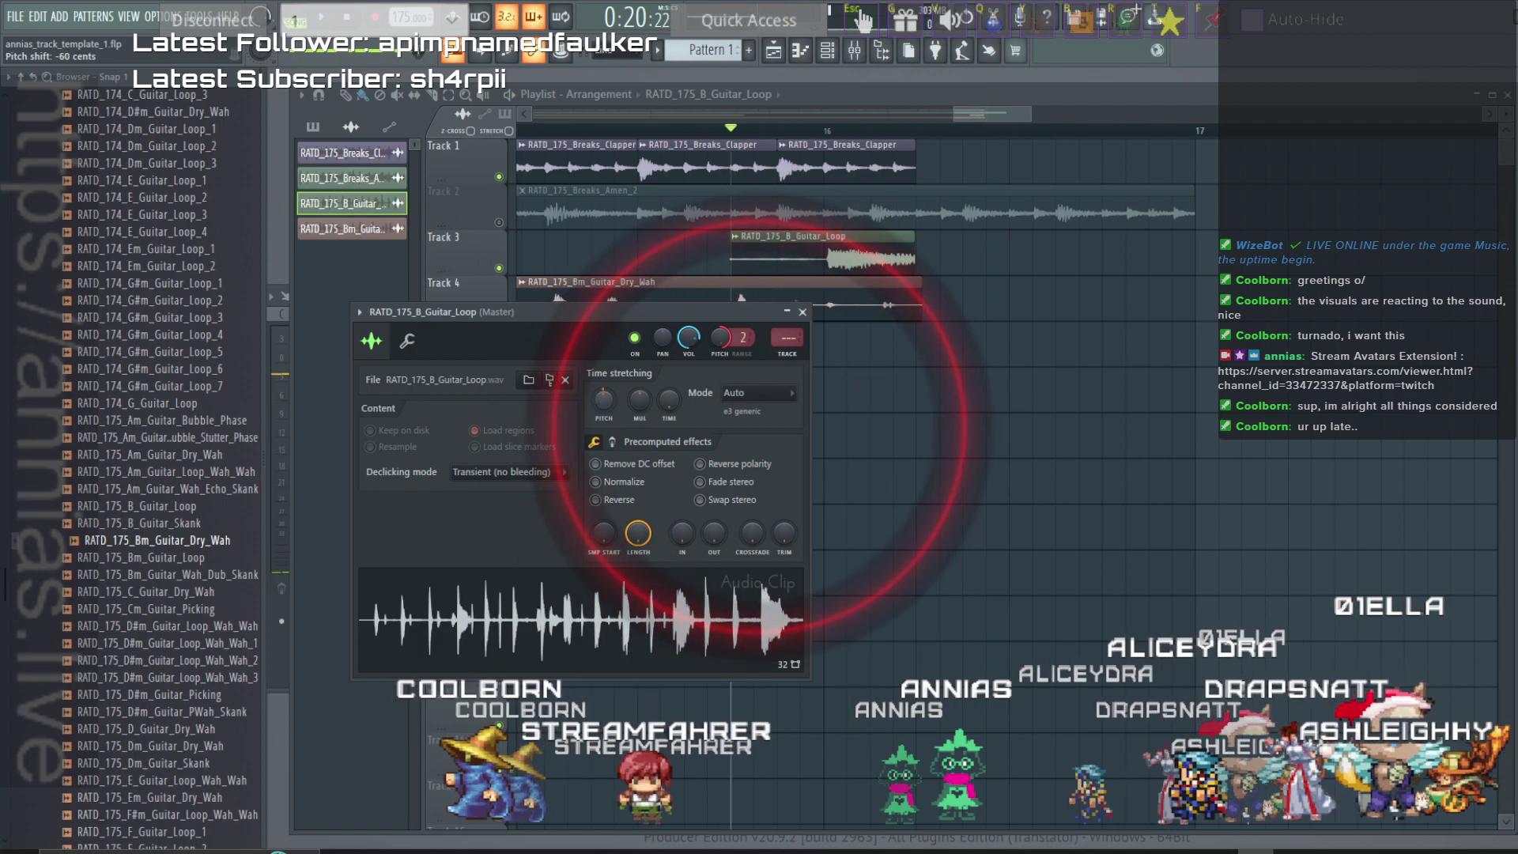
Lower the B Guitar Loop's pitch shift through -100 and -170 to -200 cents, replaying the ending to compare.
key("space")
scroll(598, 401, "down", 4)
key("space")
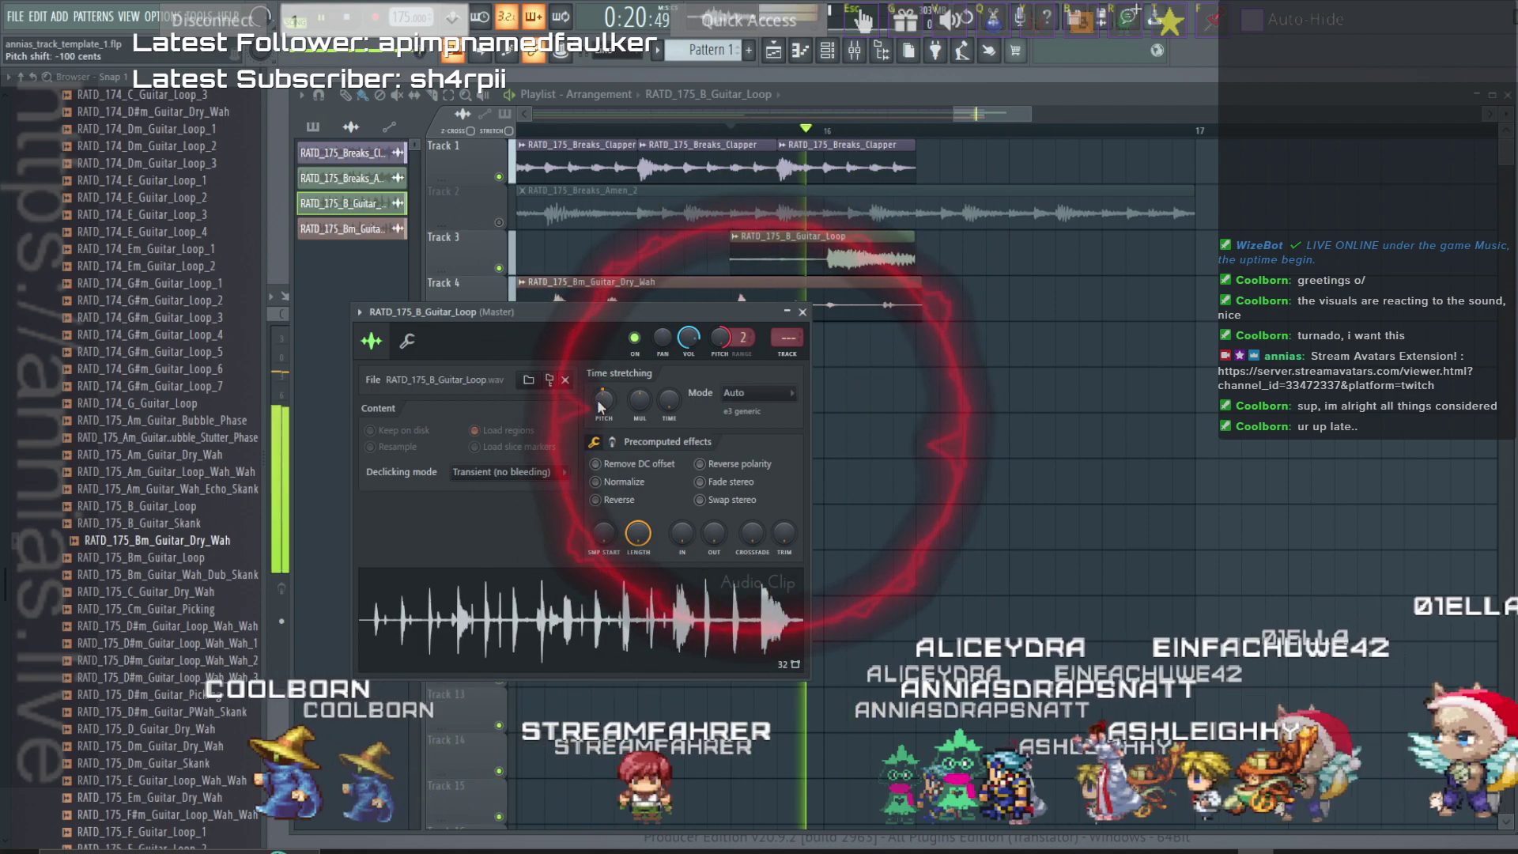
scroll(598, 407, "down", 1)
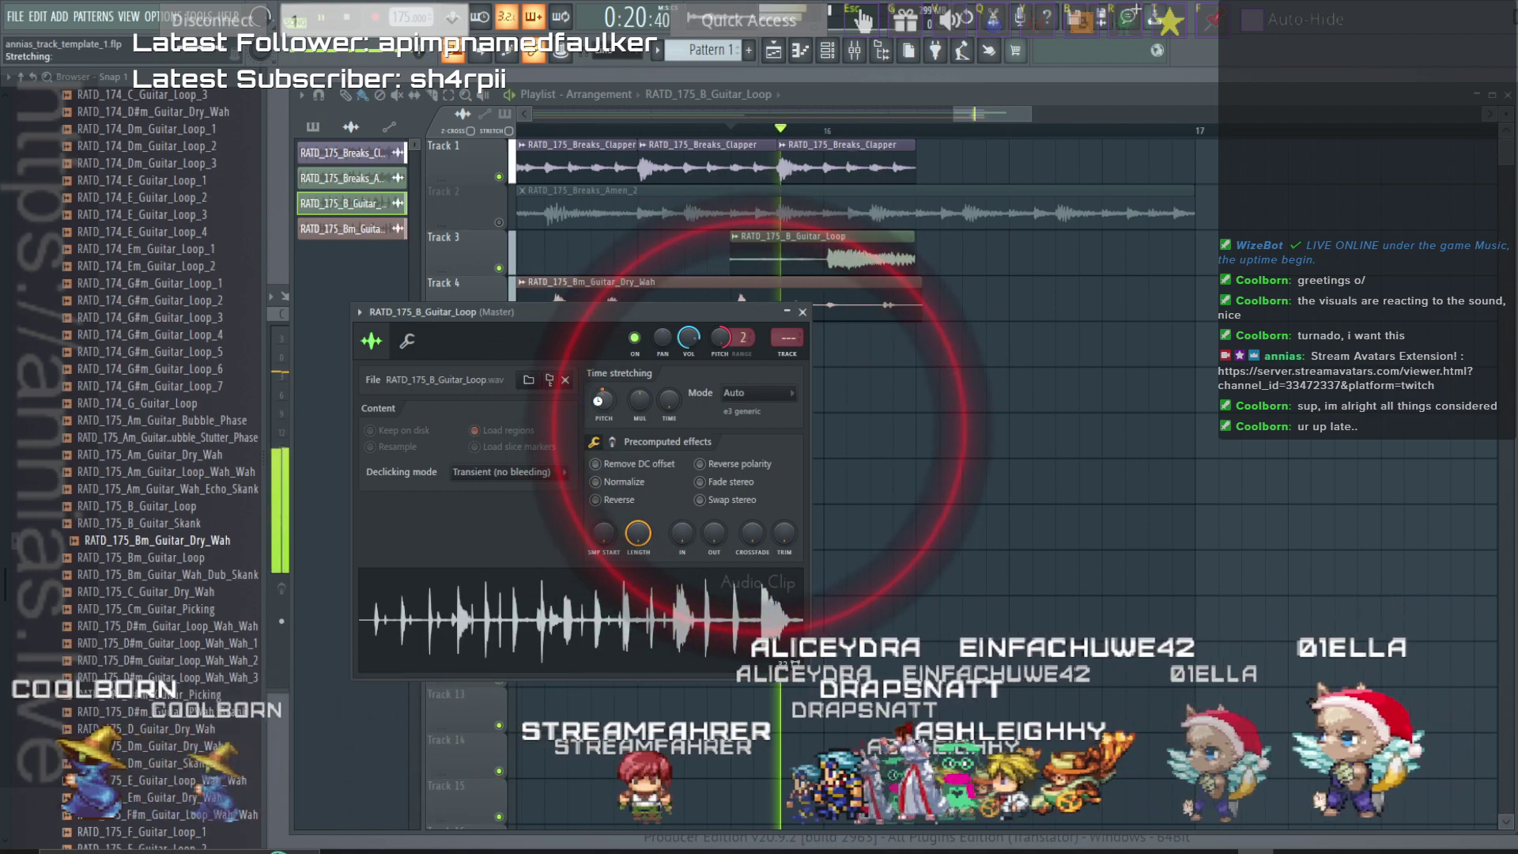
scroll(599, 407, "down", 4)
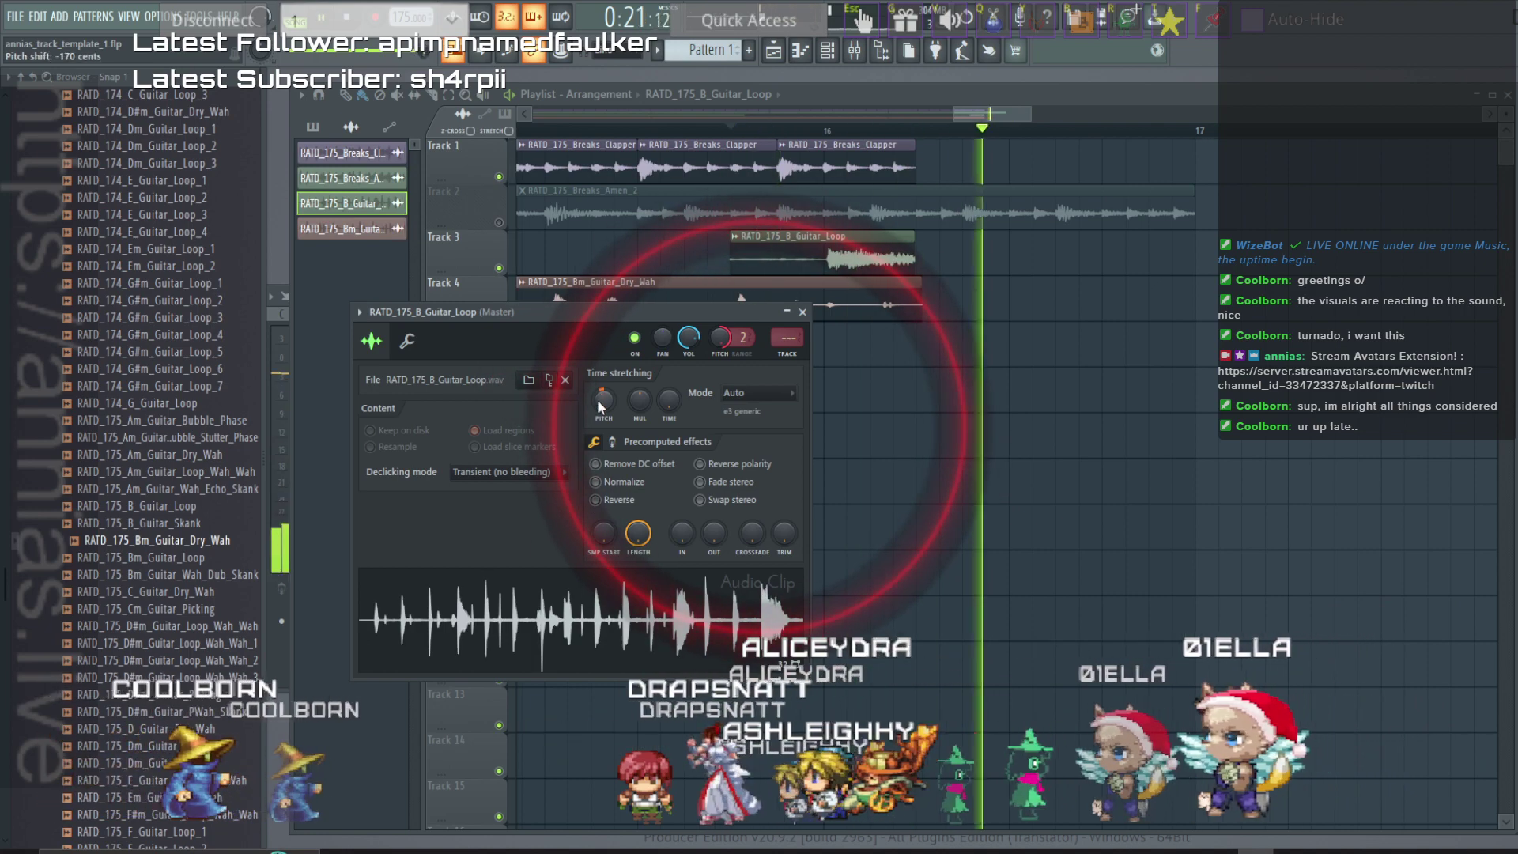
key("space")
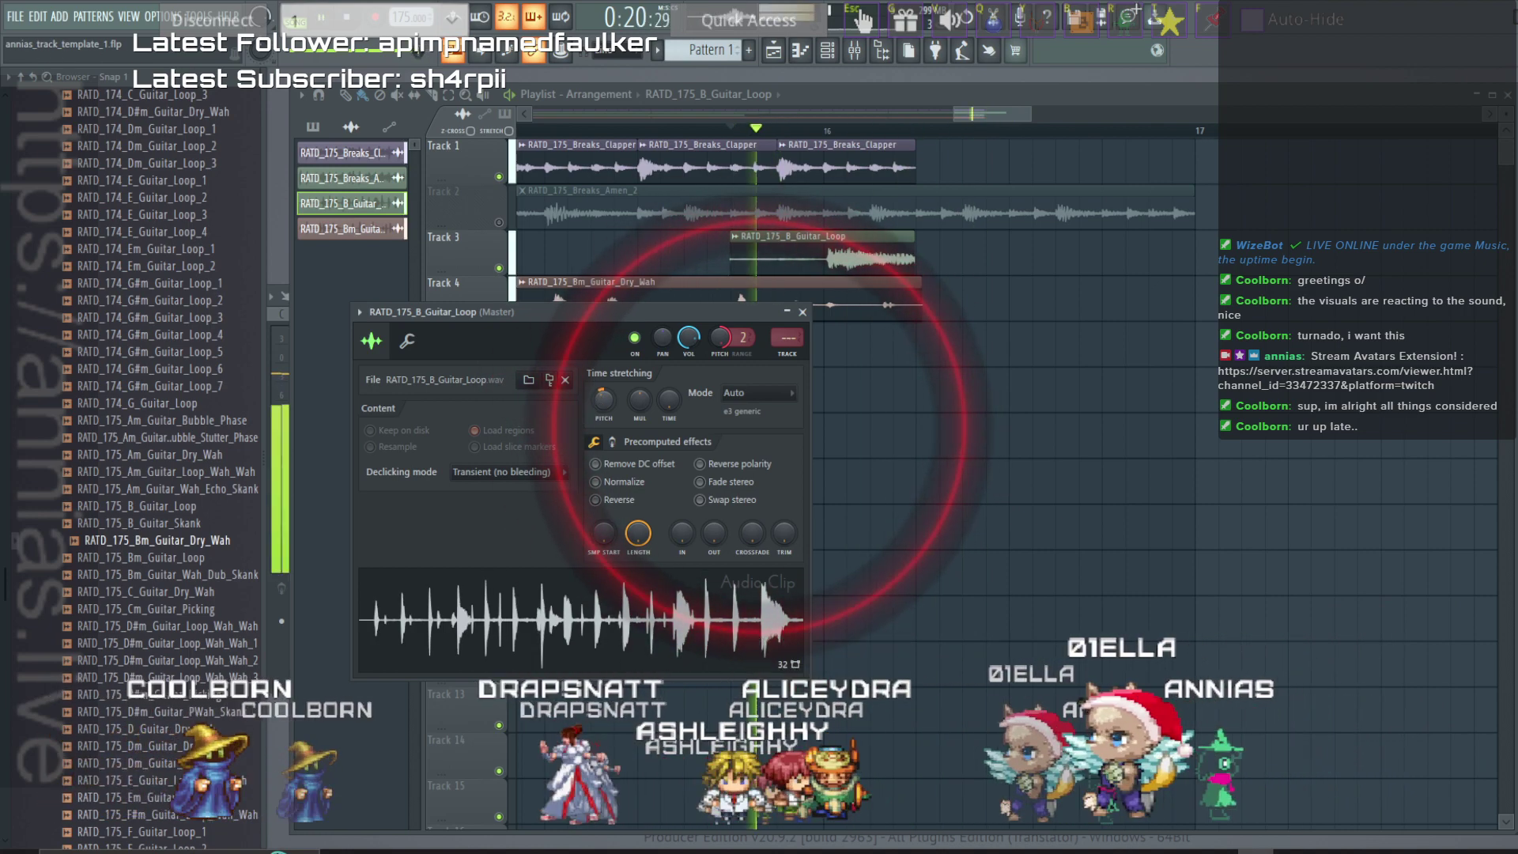
key("space")
scroll(599, 407, "down", 1)
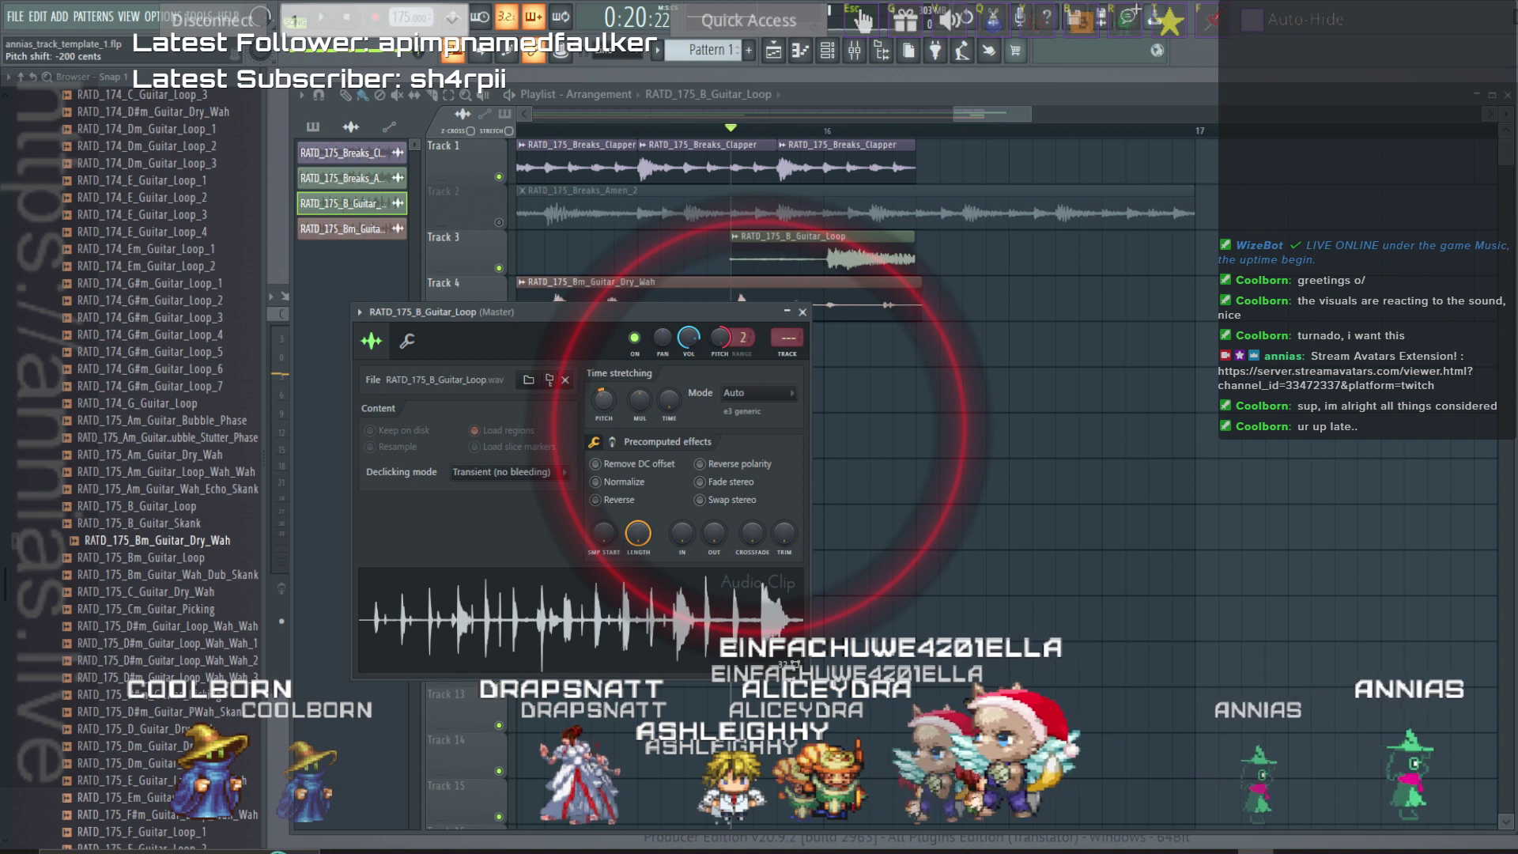
Replay the ending, close the B Guitar Loop's settings and lengthen its final clip on Track 3 to 1:04:00.
key("space")
key("space")
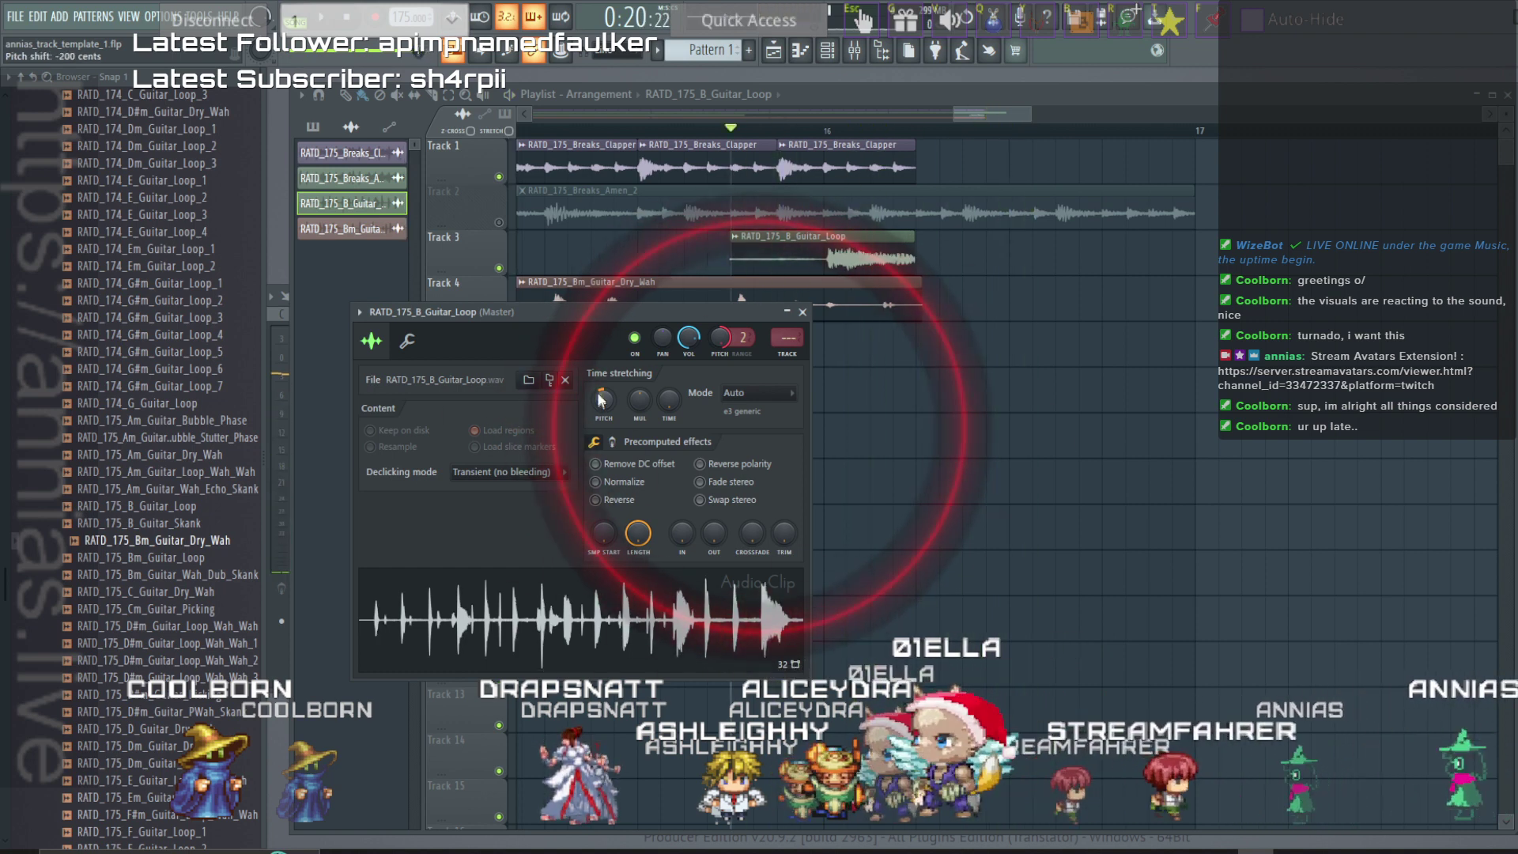
left_click(802, 312)
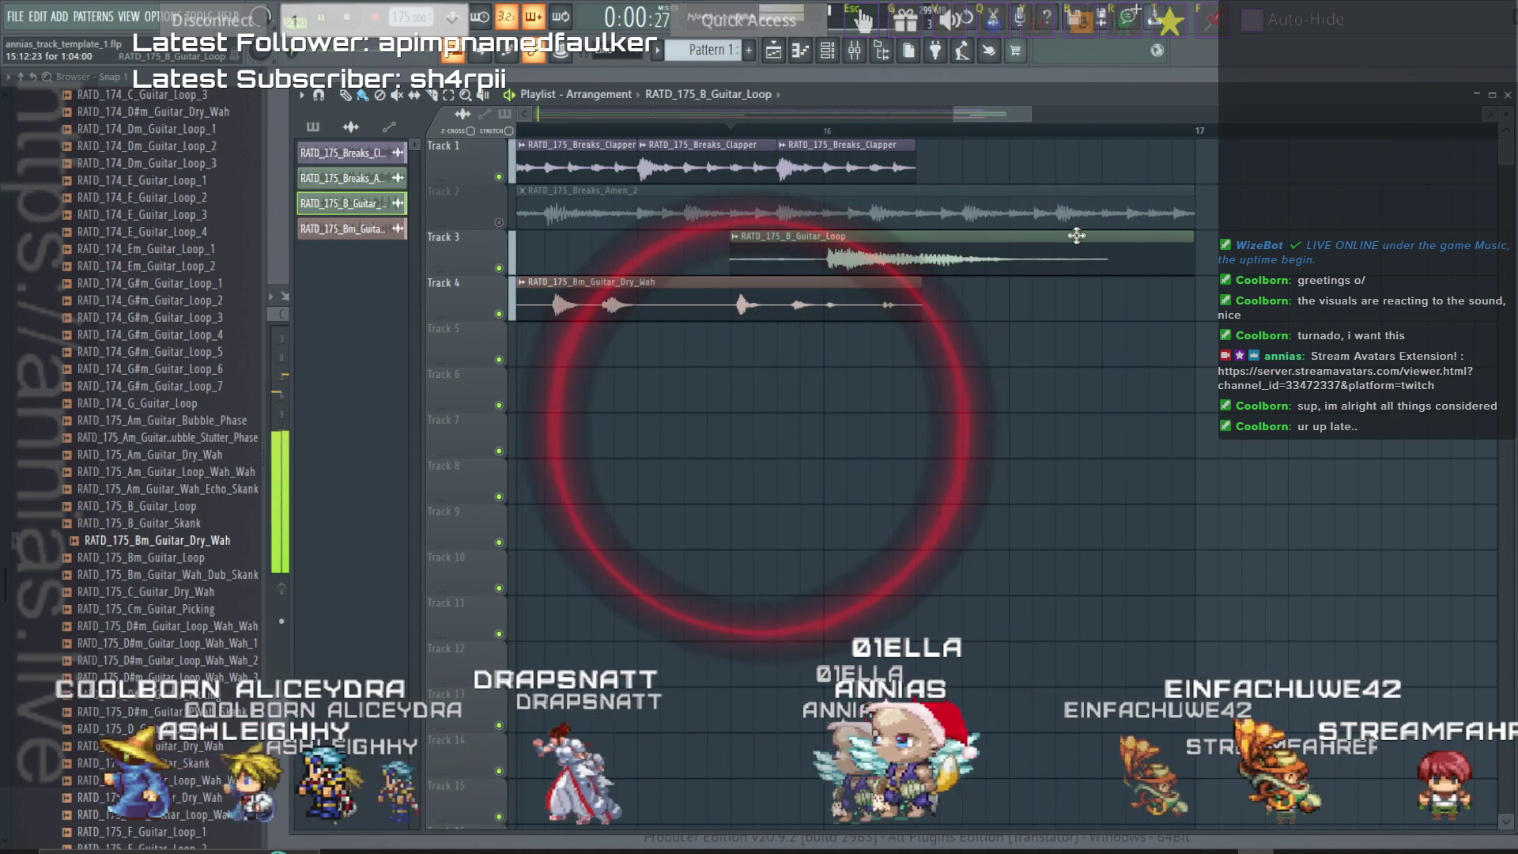
Audition the arrangement, cut Track 1's last Breaks Clapper clip at bar 16 and move the final B Guitar Loop clip to 15:16:23.
scroll(945, 309, "down", 8)
scroll(911, 302, "down", 2)
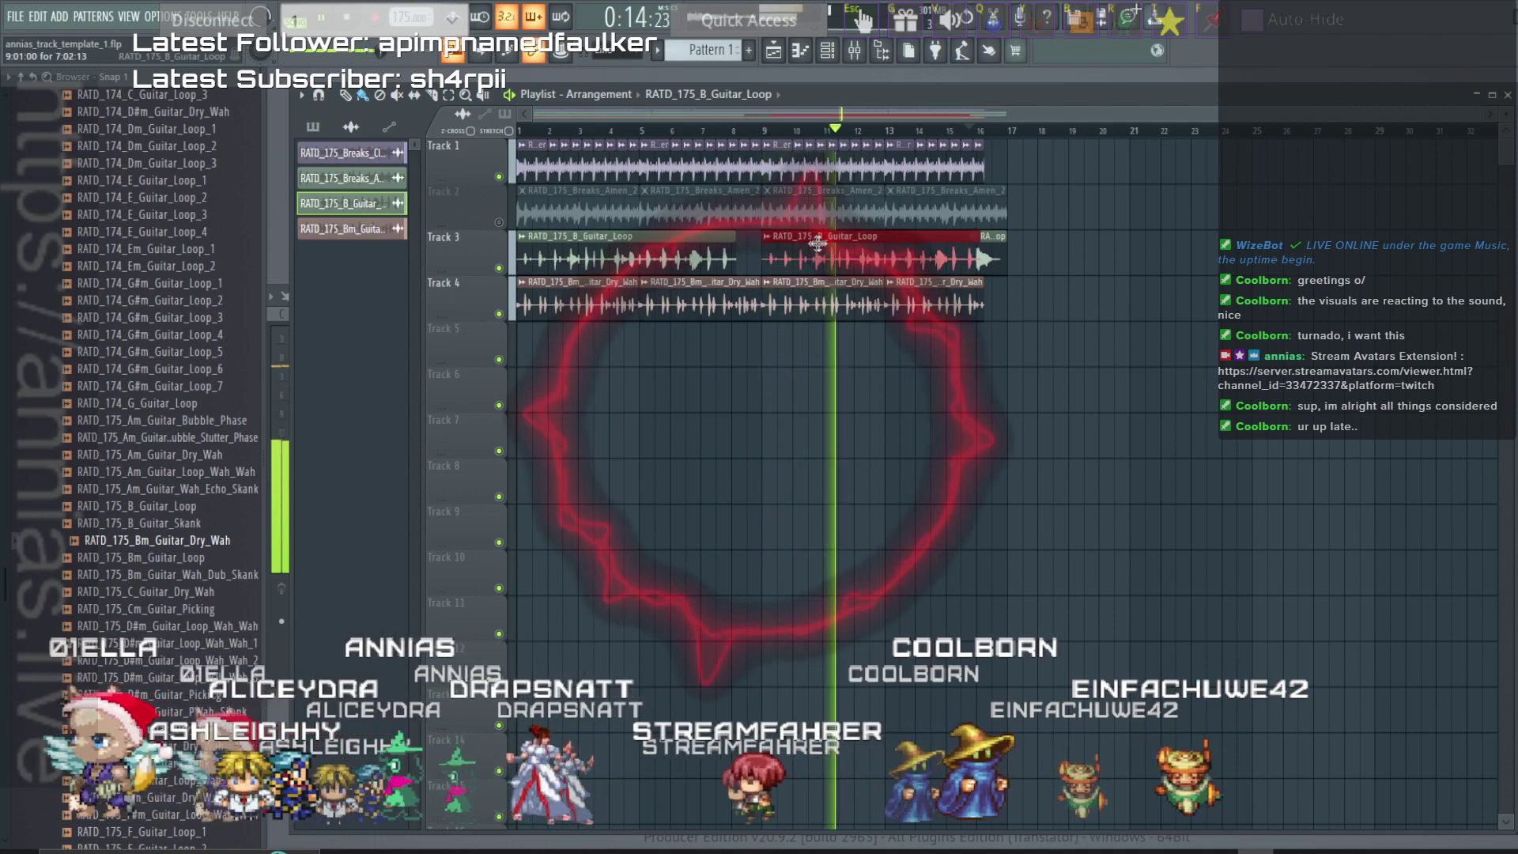
left_click(833, 391, "ctrl")
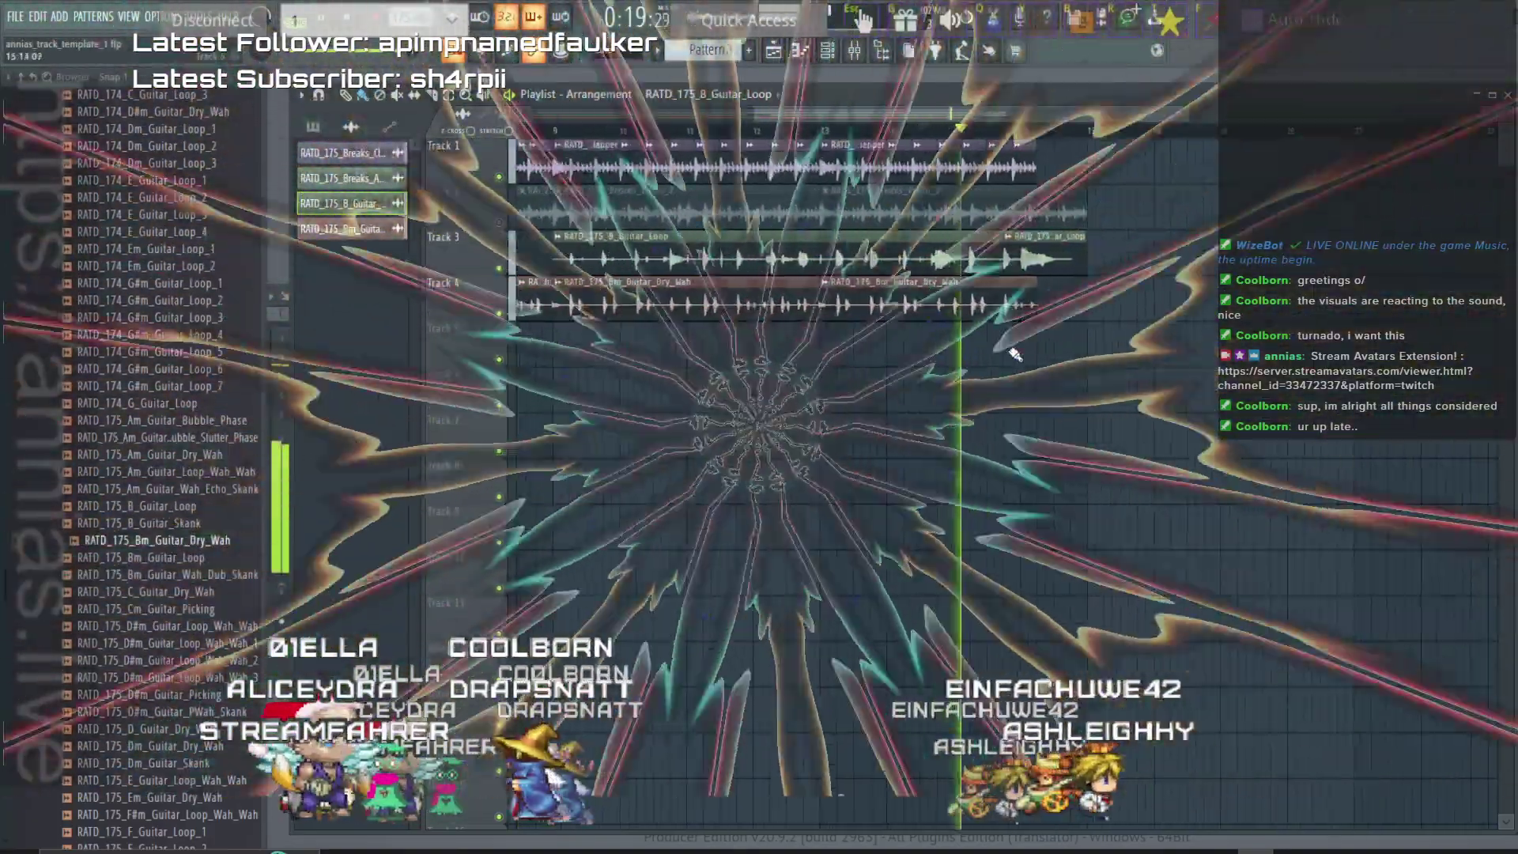
scroll(1076, 360, "up", 1)
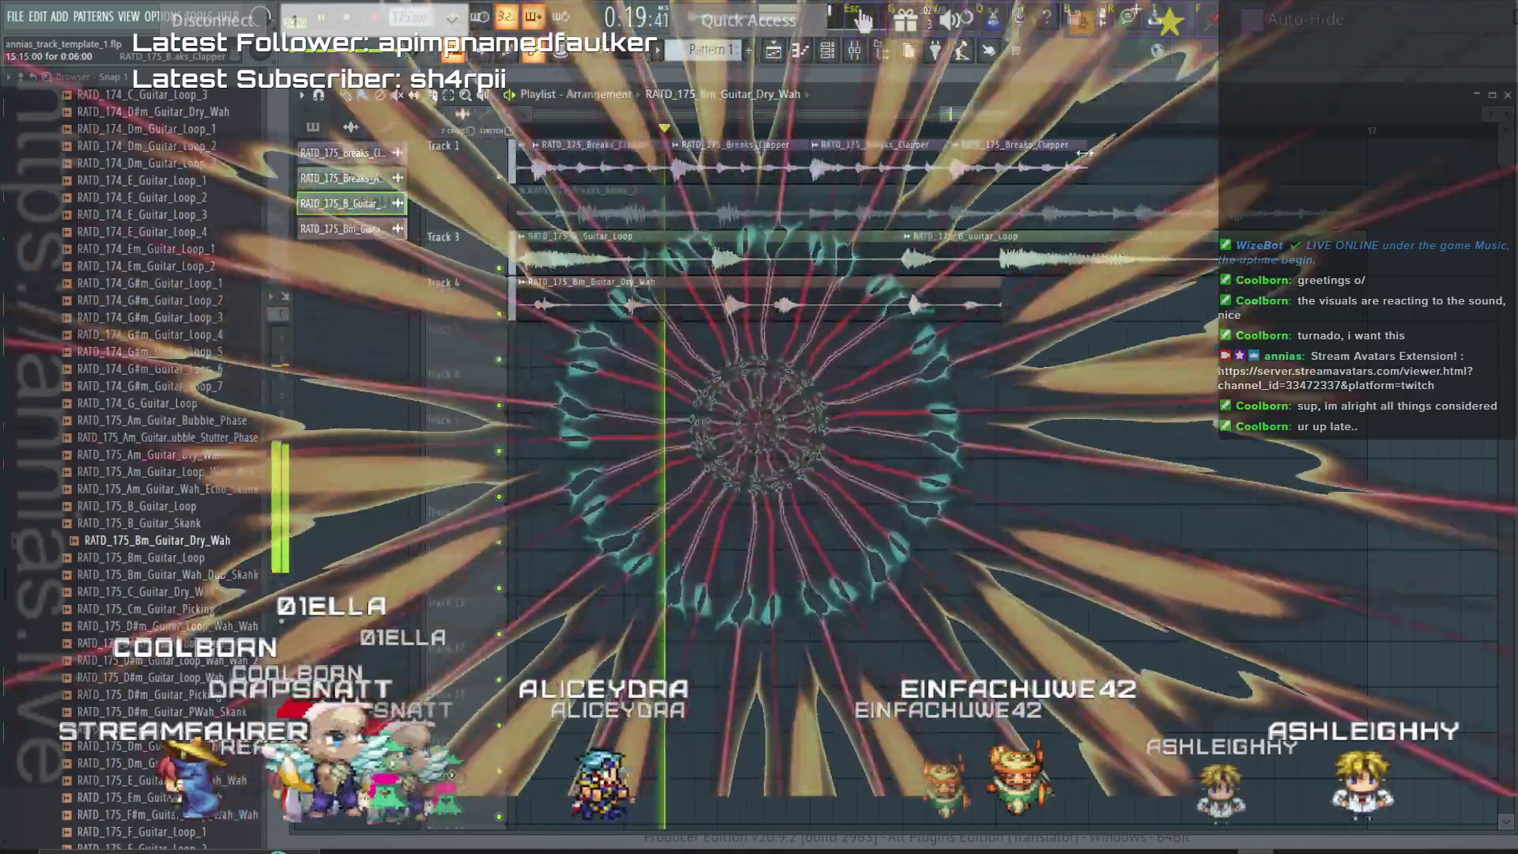
left_click_drag(1084, 162, 995, 164)
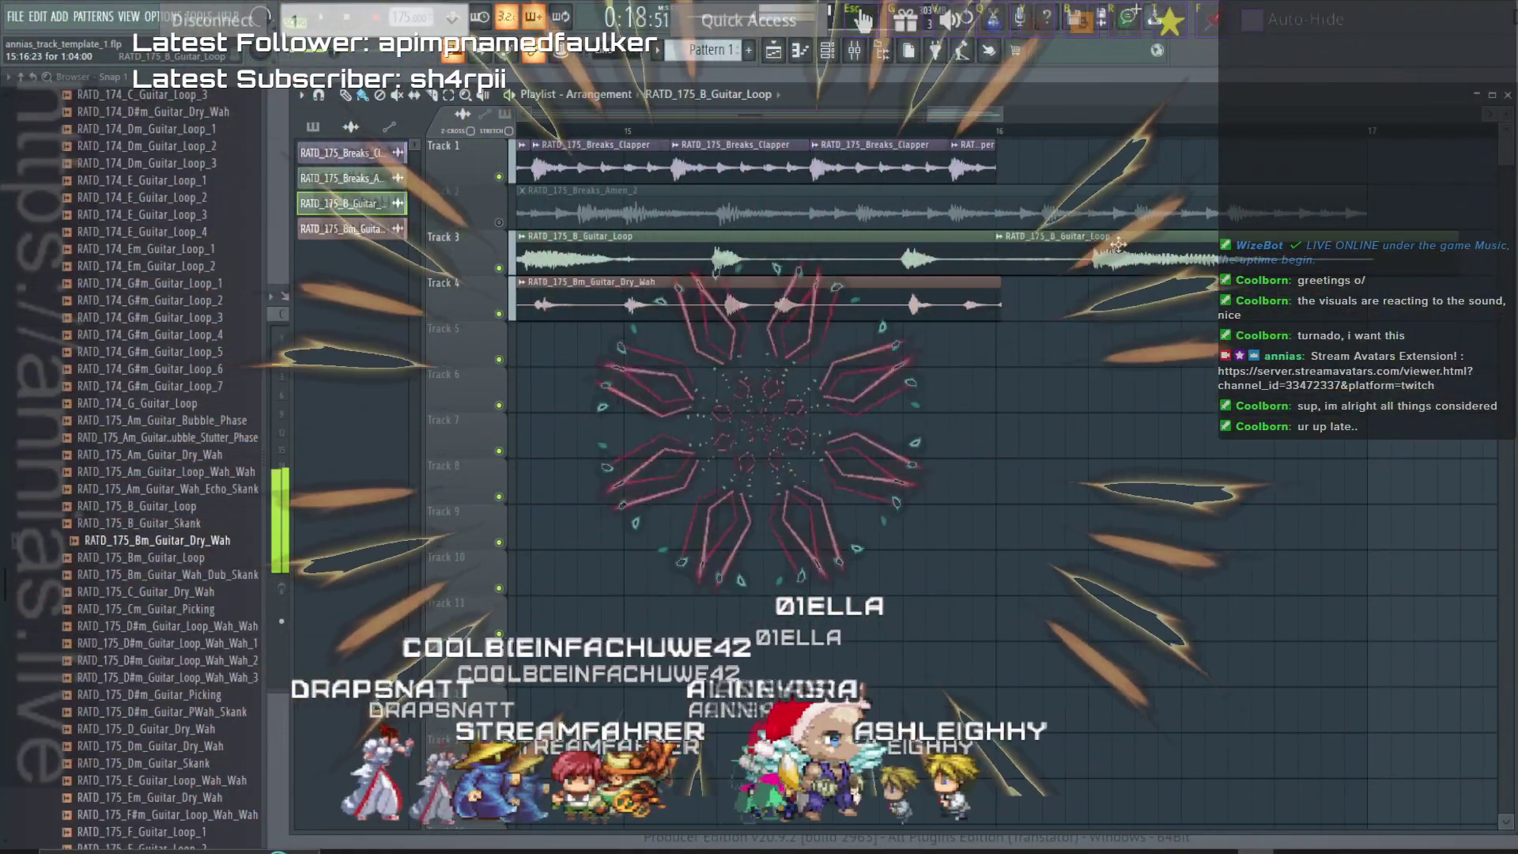
Trim the final B Guitar Loop clip on Track 3 to a length of 1:00:01, ending at bar 17.
key("space")
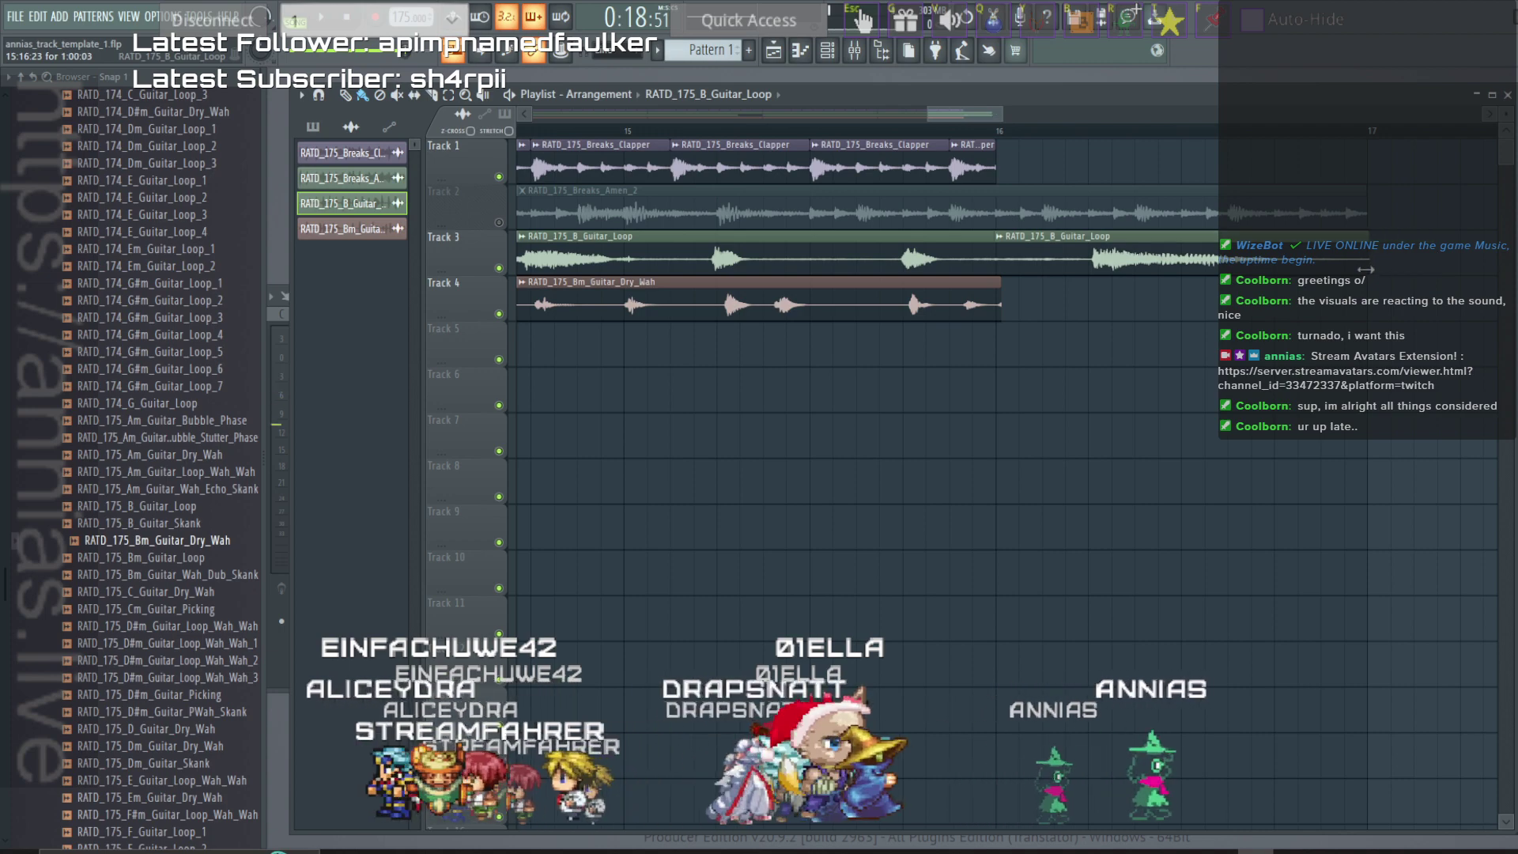
scroll(1367, 270, "up", 3)
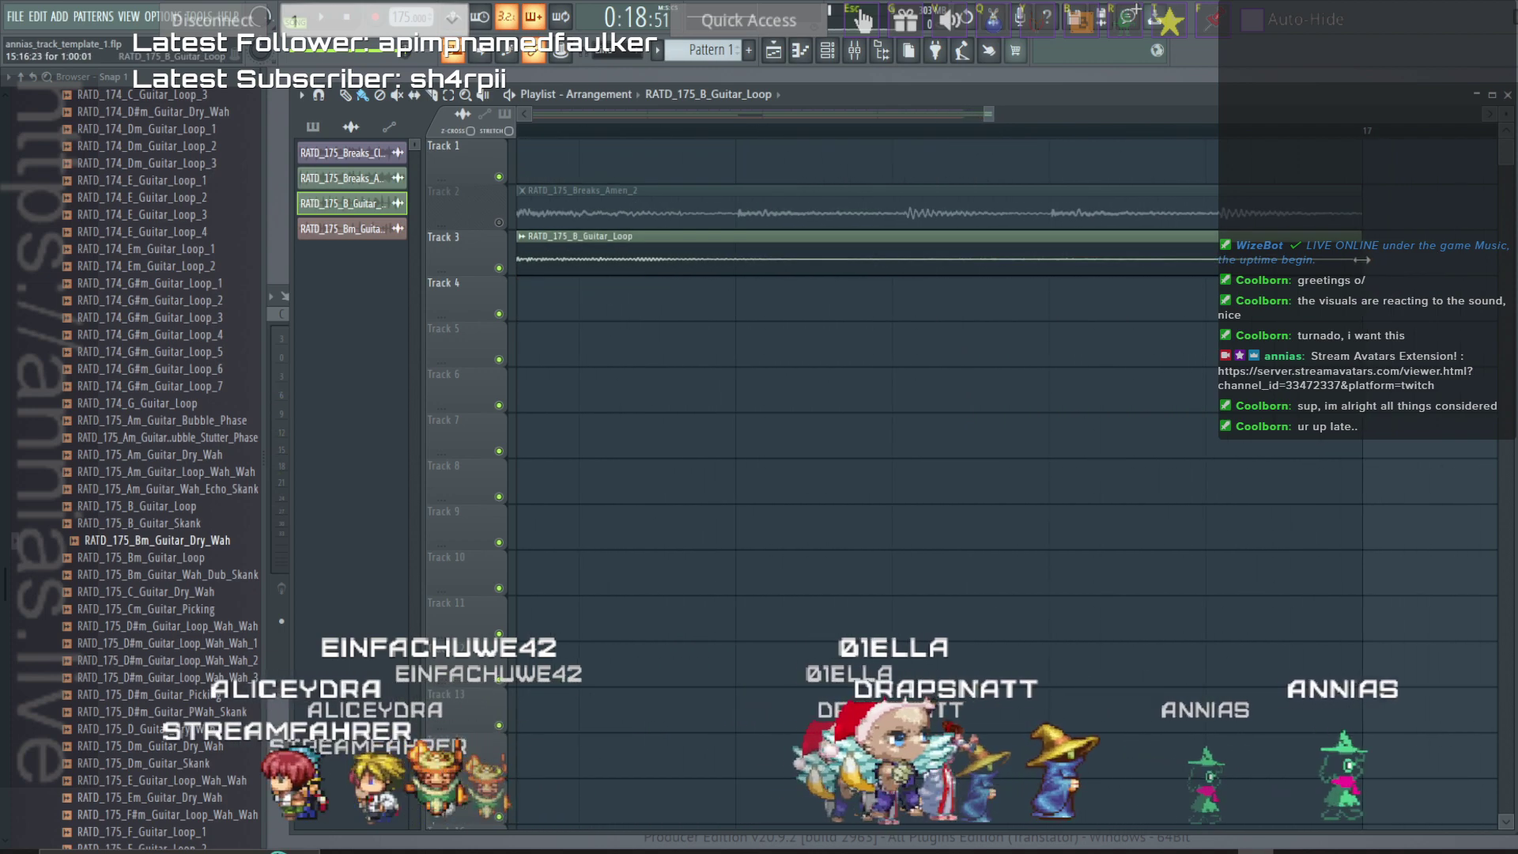
scroll(1328, 328, "down", 3)
key("space")
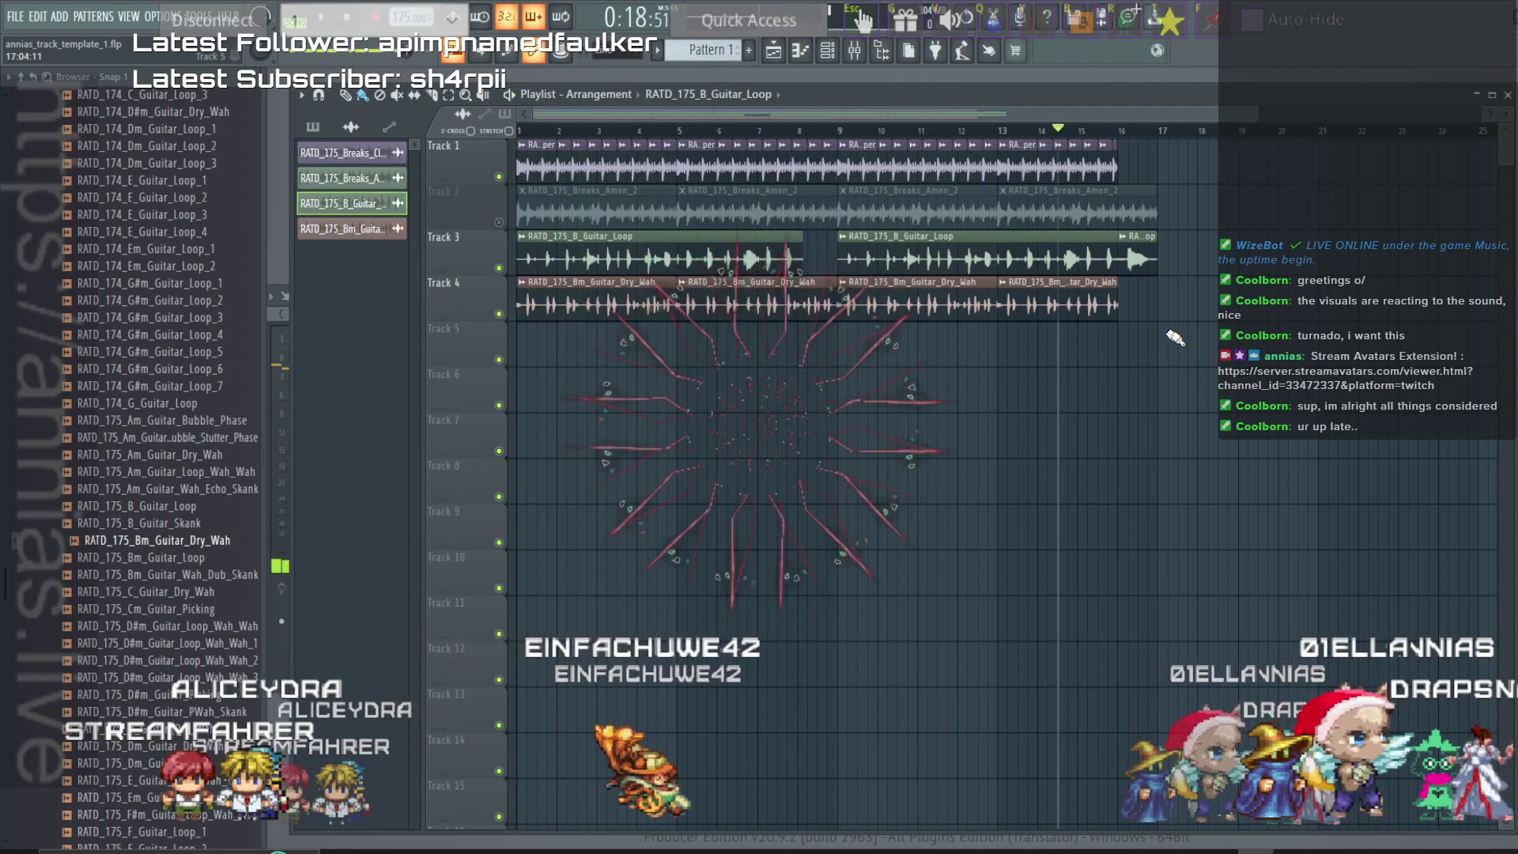
Duplicate all clips of the first sixteen bars so the copy starts at bar 17, and clear the selection.
left_click_drag(1183, 328, 515, 136)
key("ctrl+b")
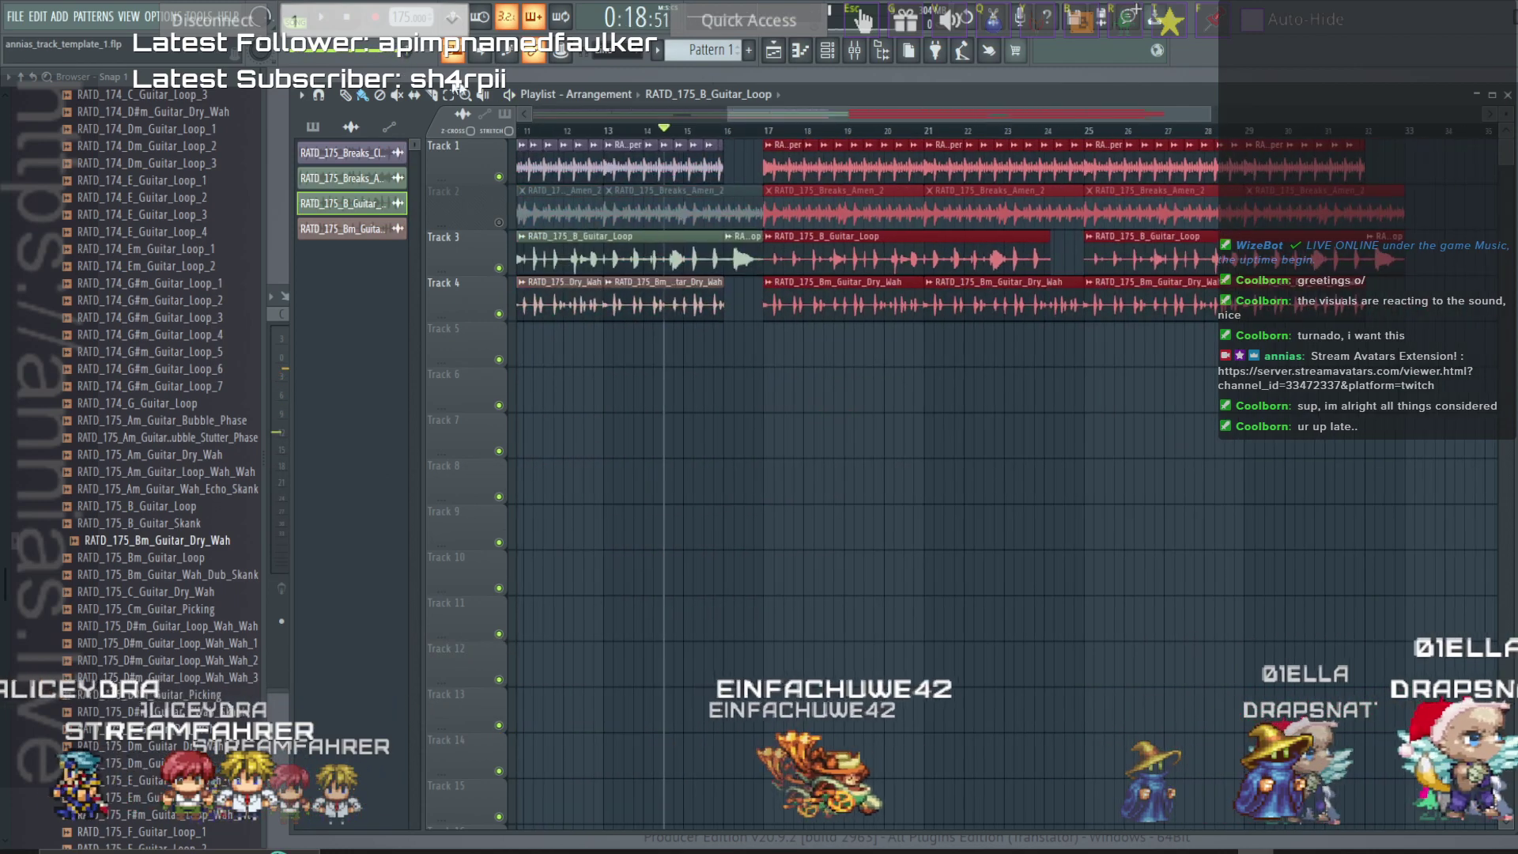
scroll(875, 216, "up", 4)
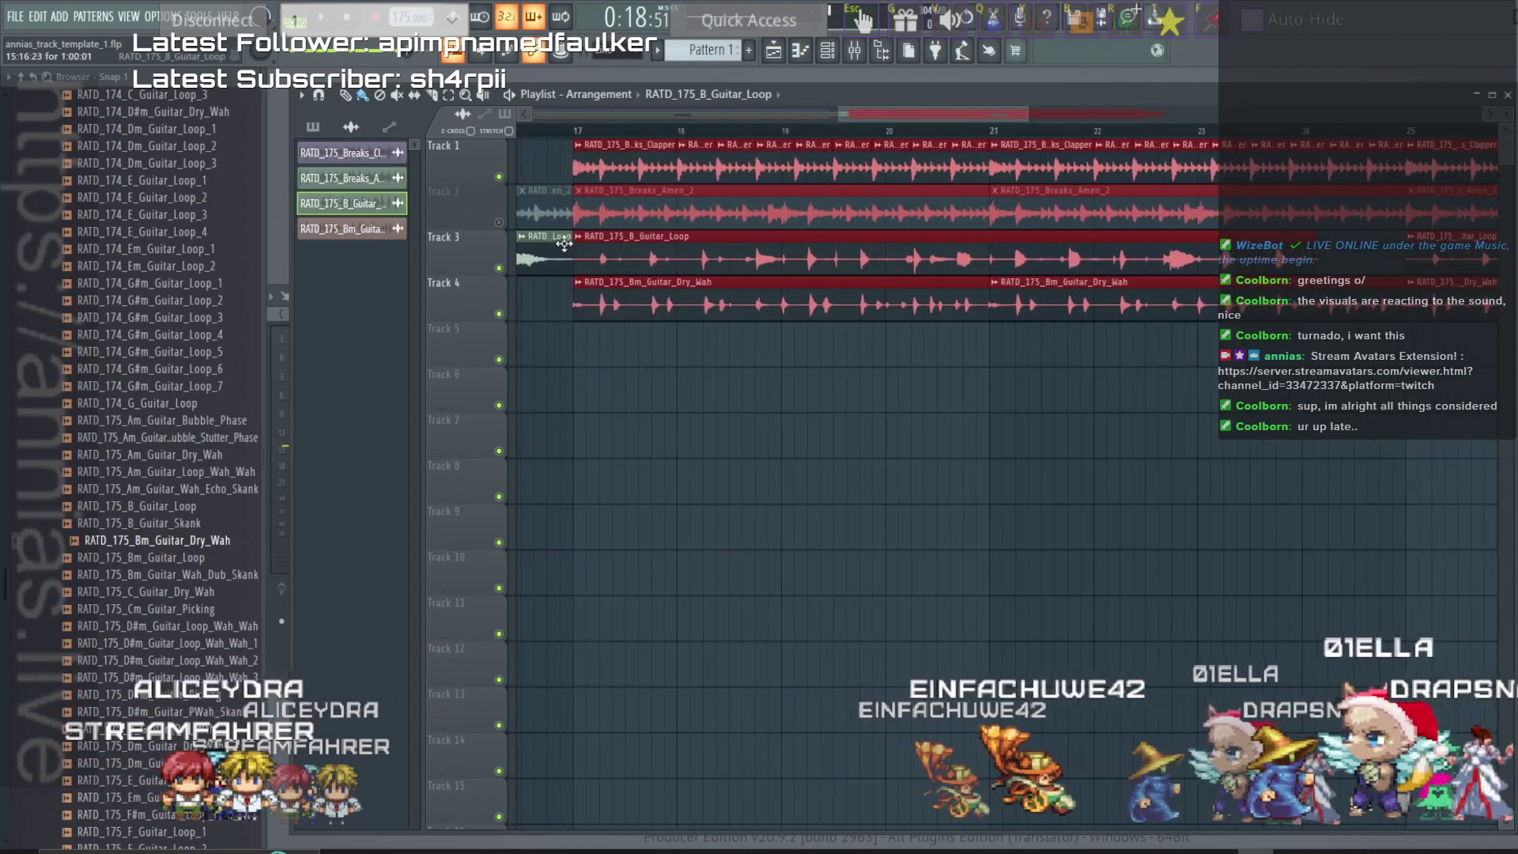
scroll(576, 293, "up", 6)
left_click(572, 356, "ctrl")
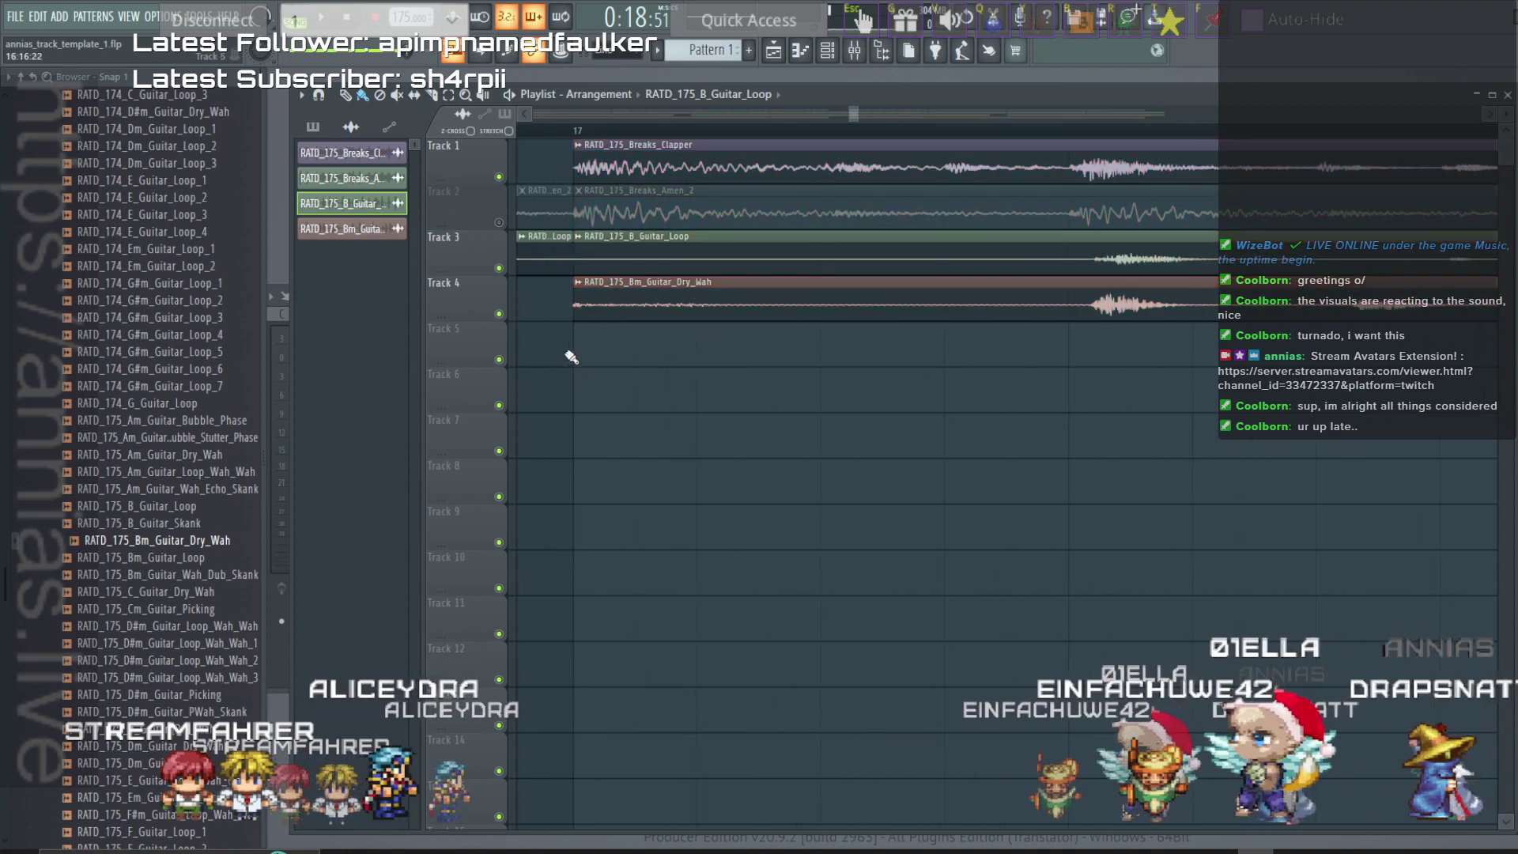
Place the RATD_175_Bm_Guitar_Loop sample on Track 6 at bar 17.
scroll(571, 357, "down", 4)
scroll(571, 356, "down", 4)
scroll(200, 278, "down", 8)
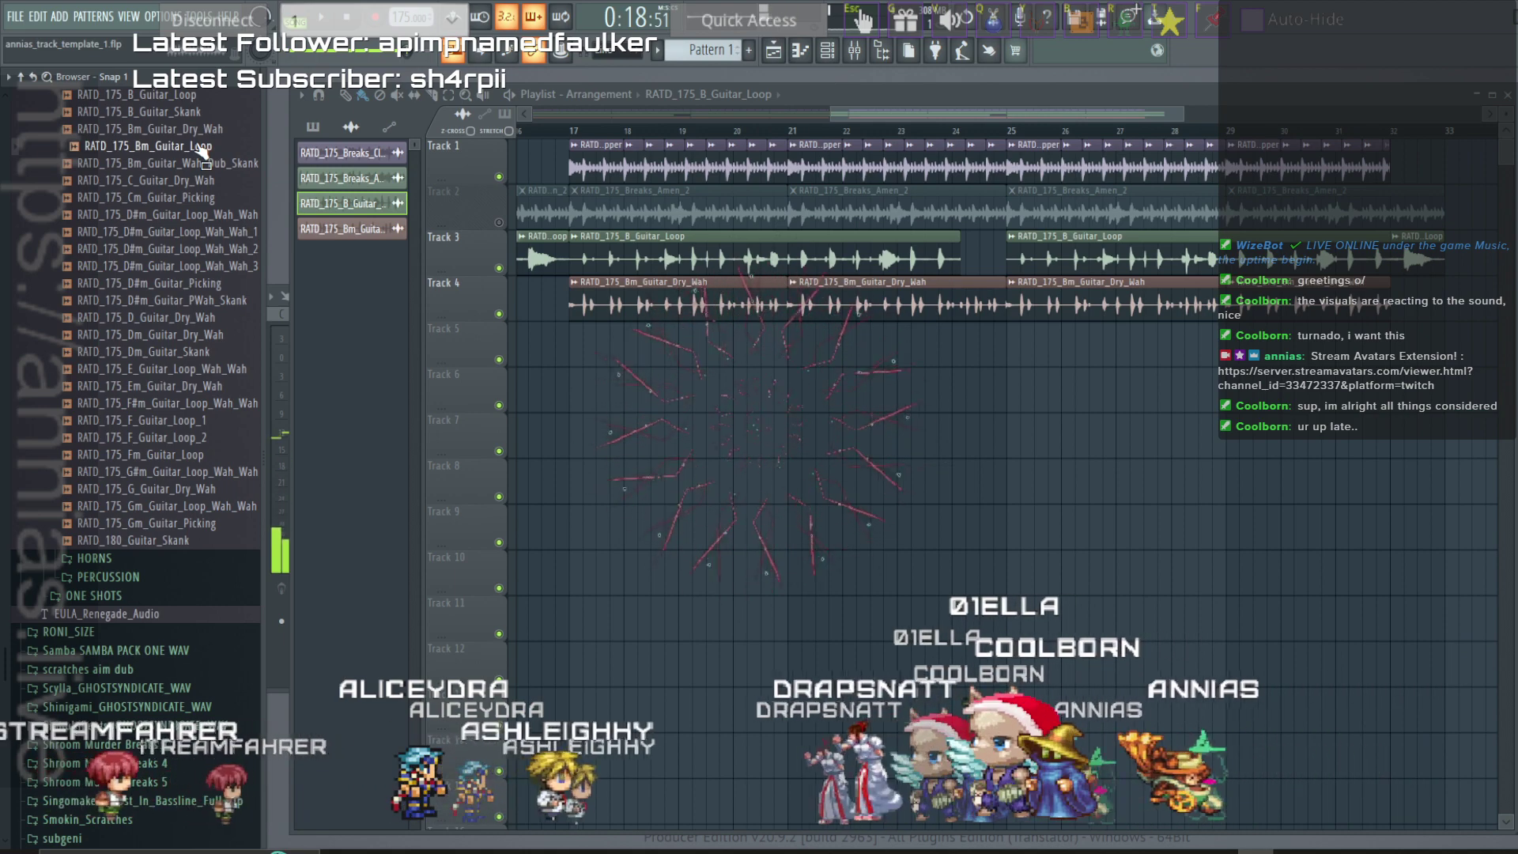
left_click_drag(201, 150, 571, 391)
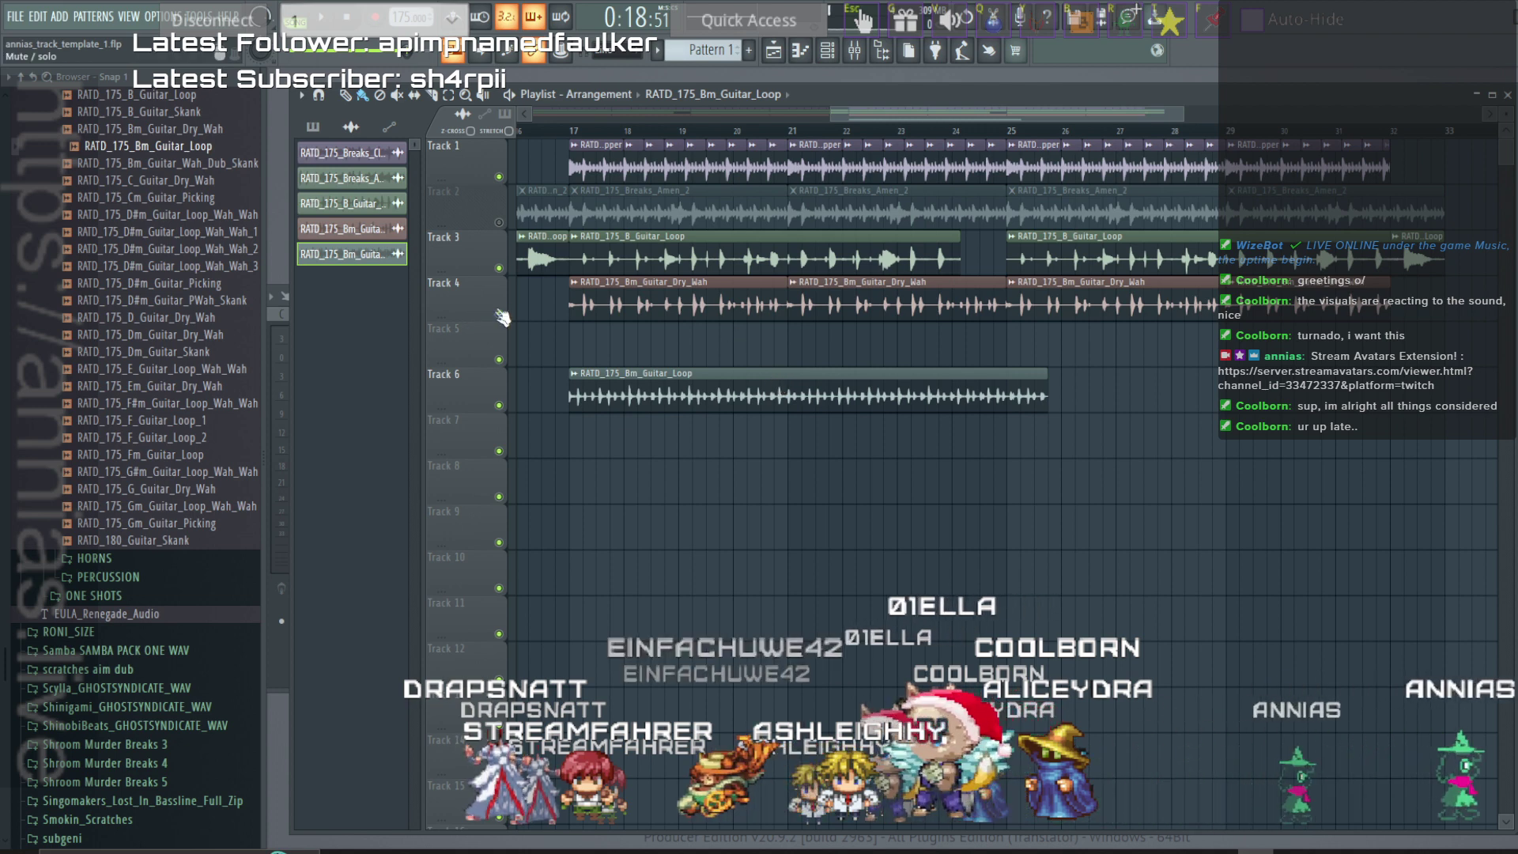
Mute Track 3's B Guitar Loop clips from bar 17 onward and all of Track 4, and audition playback from bar 17.
left_click(703, 253)
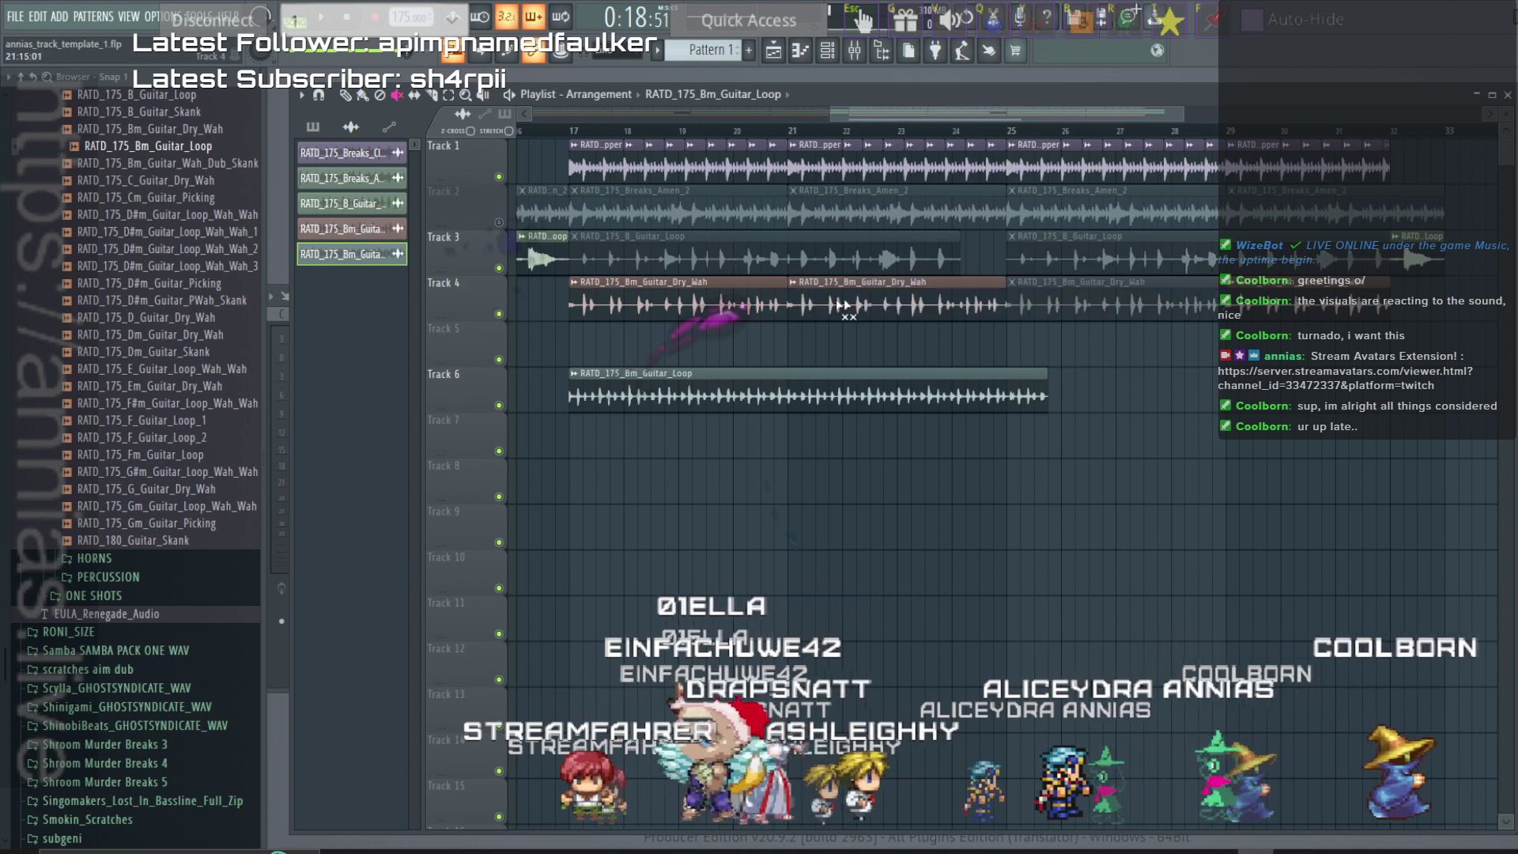
left_click_drag(840, 304, 1035, 306)
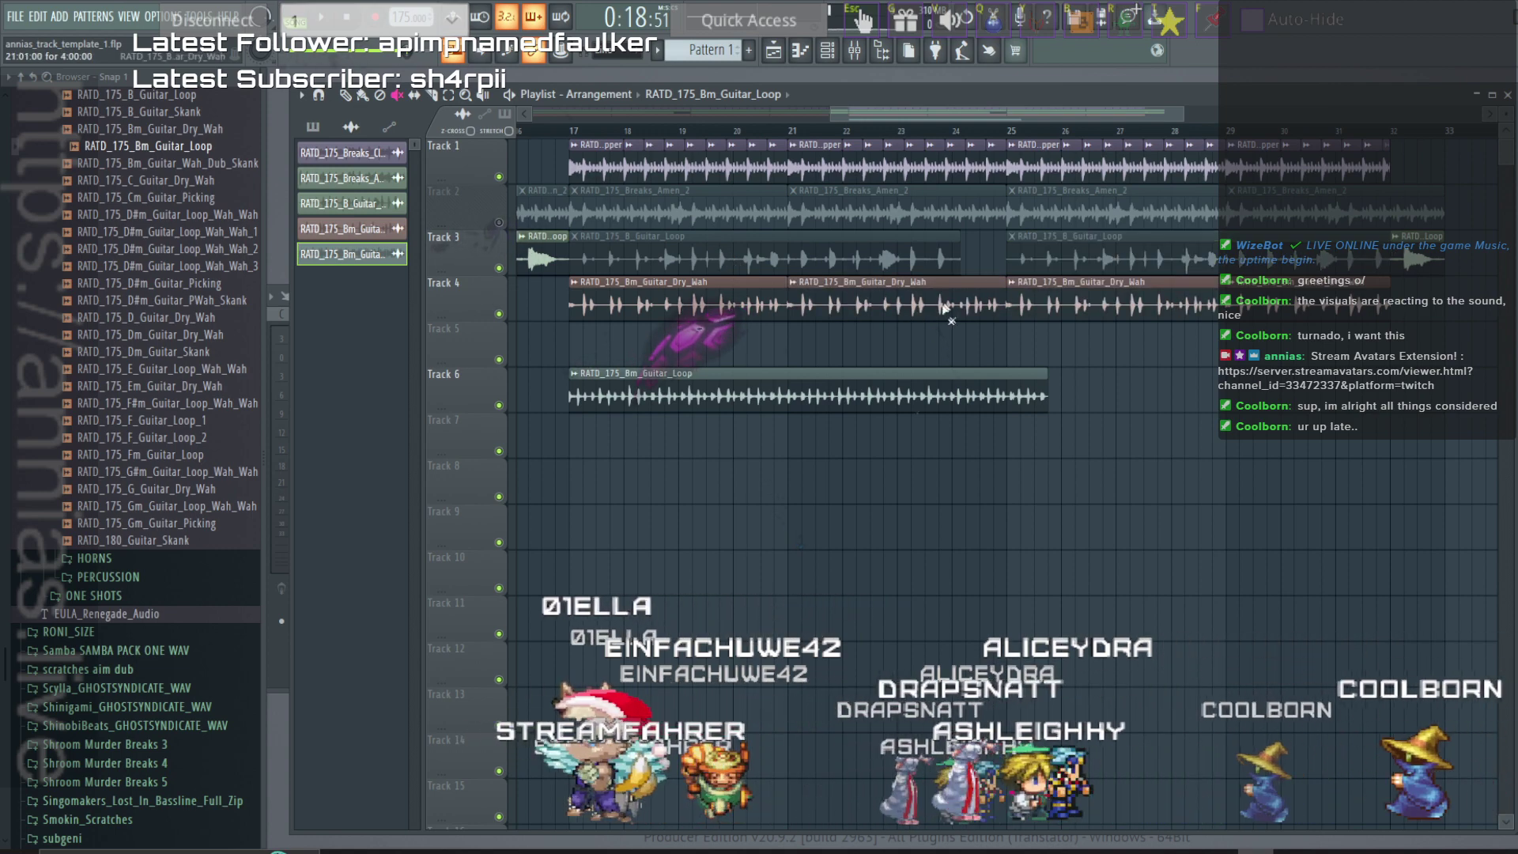
left_click(500, 315)
left_click(576, 131)
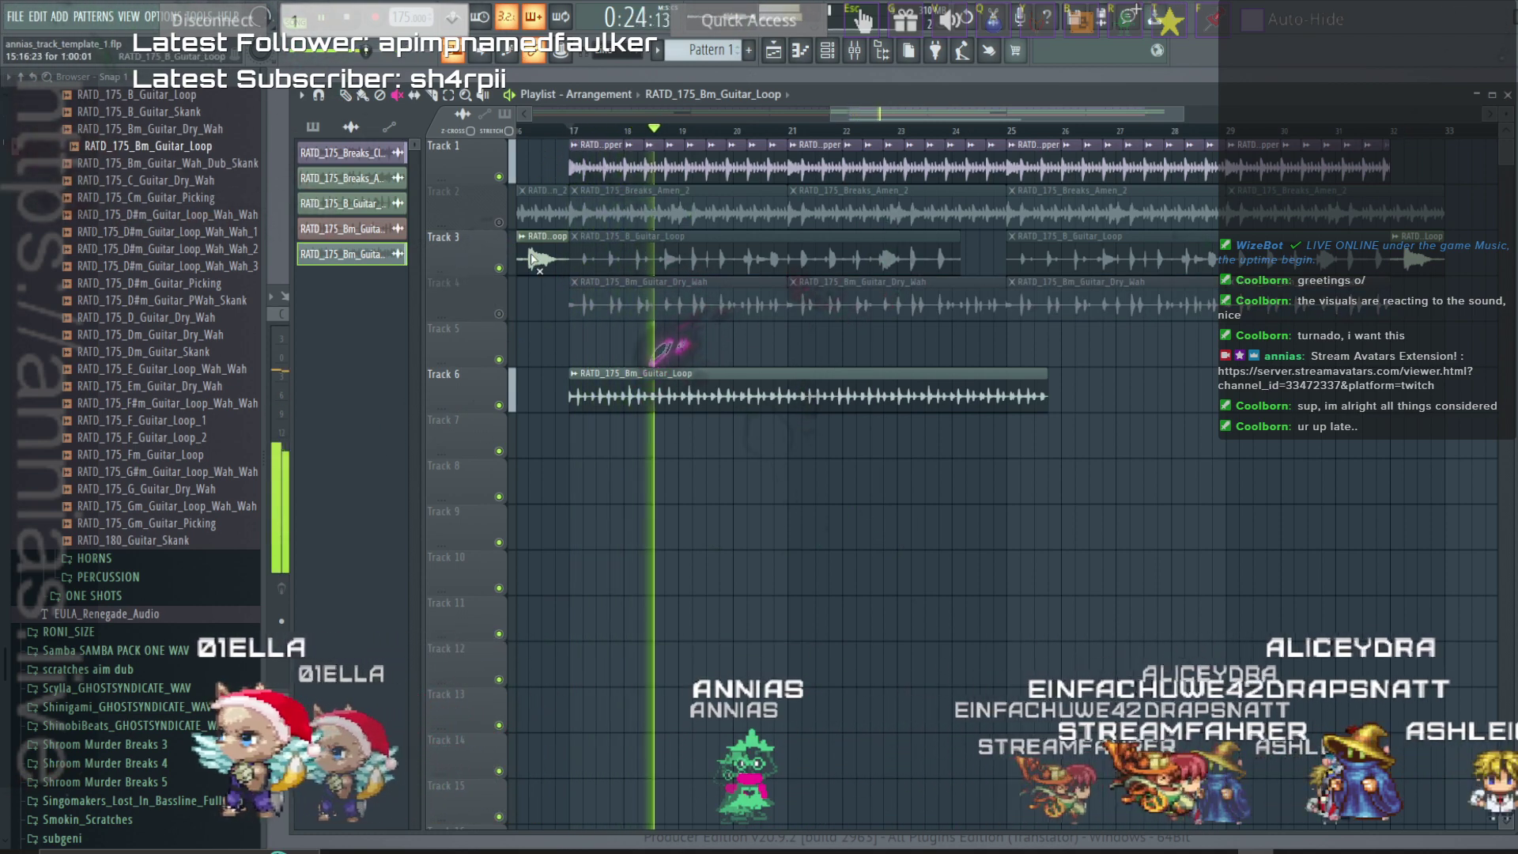
key("space")
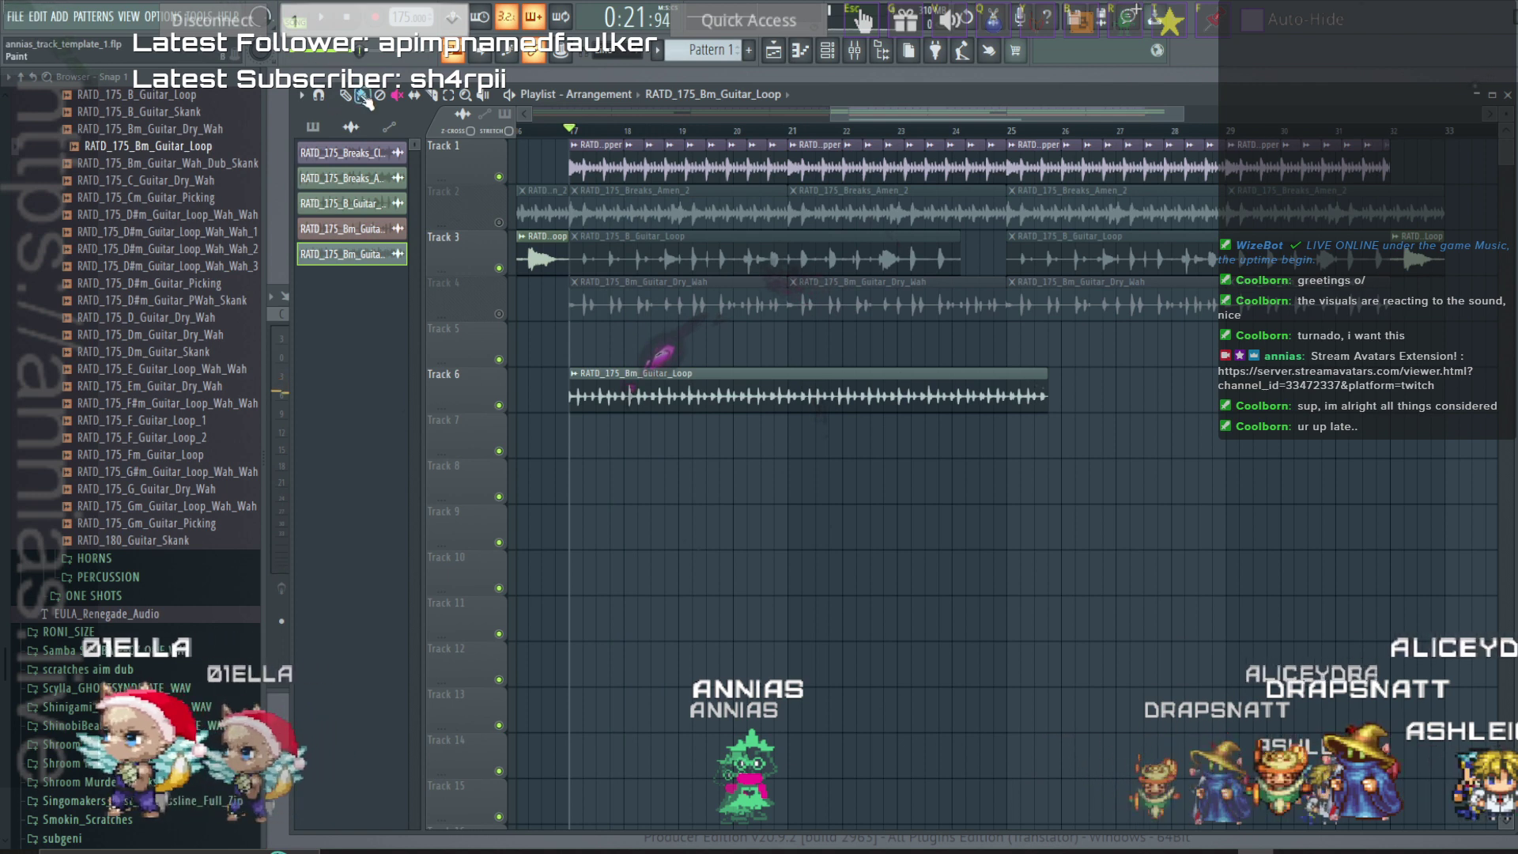
Stretch the Bm Guitar Loop to eight bars with a 200% multiplier in Auto mode, 63% volume and mixer track 20.
double_click(620, 382)
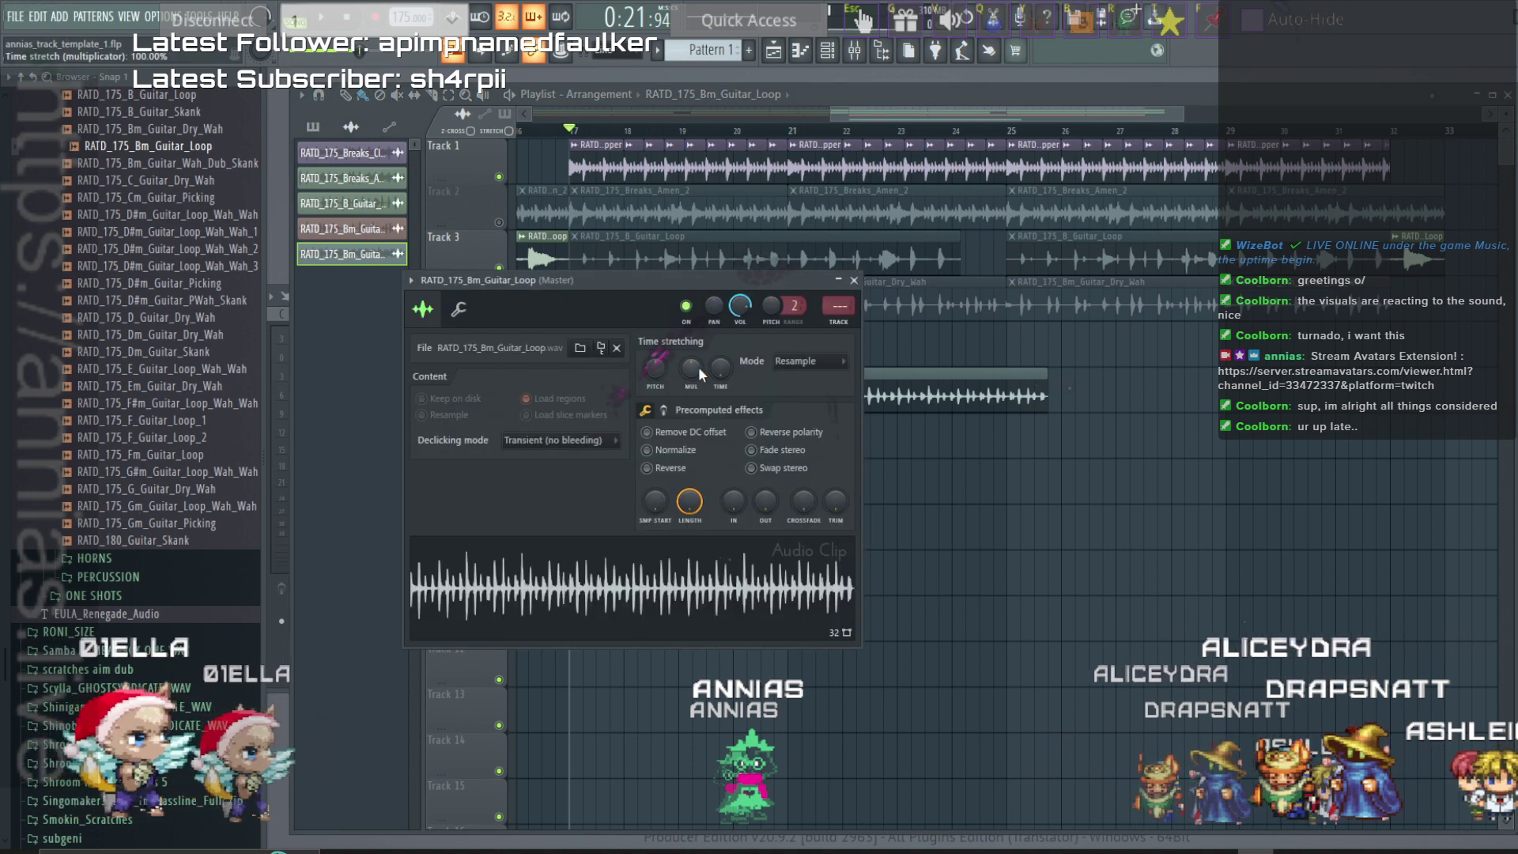
right_click(723, 368)
left_click(755, 512)
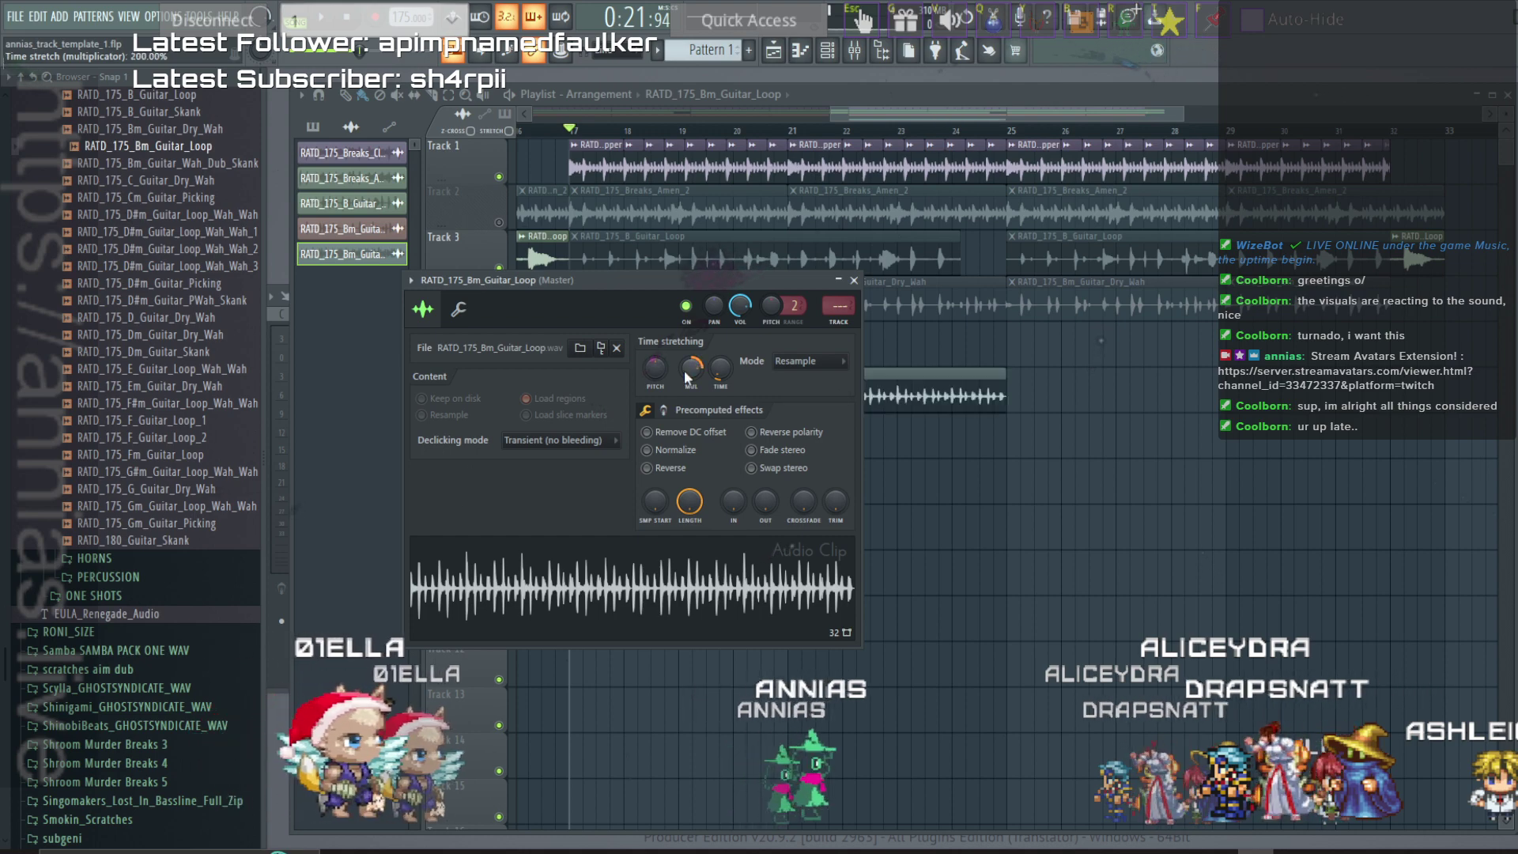
key("space")
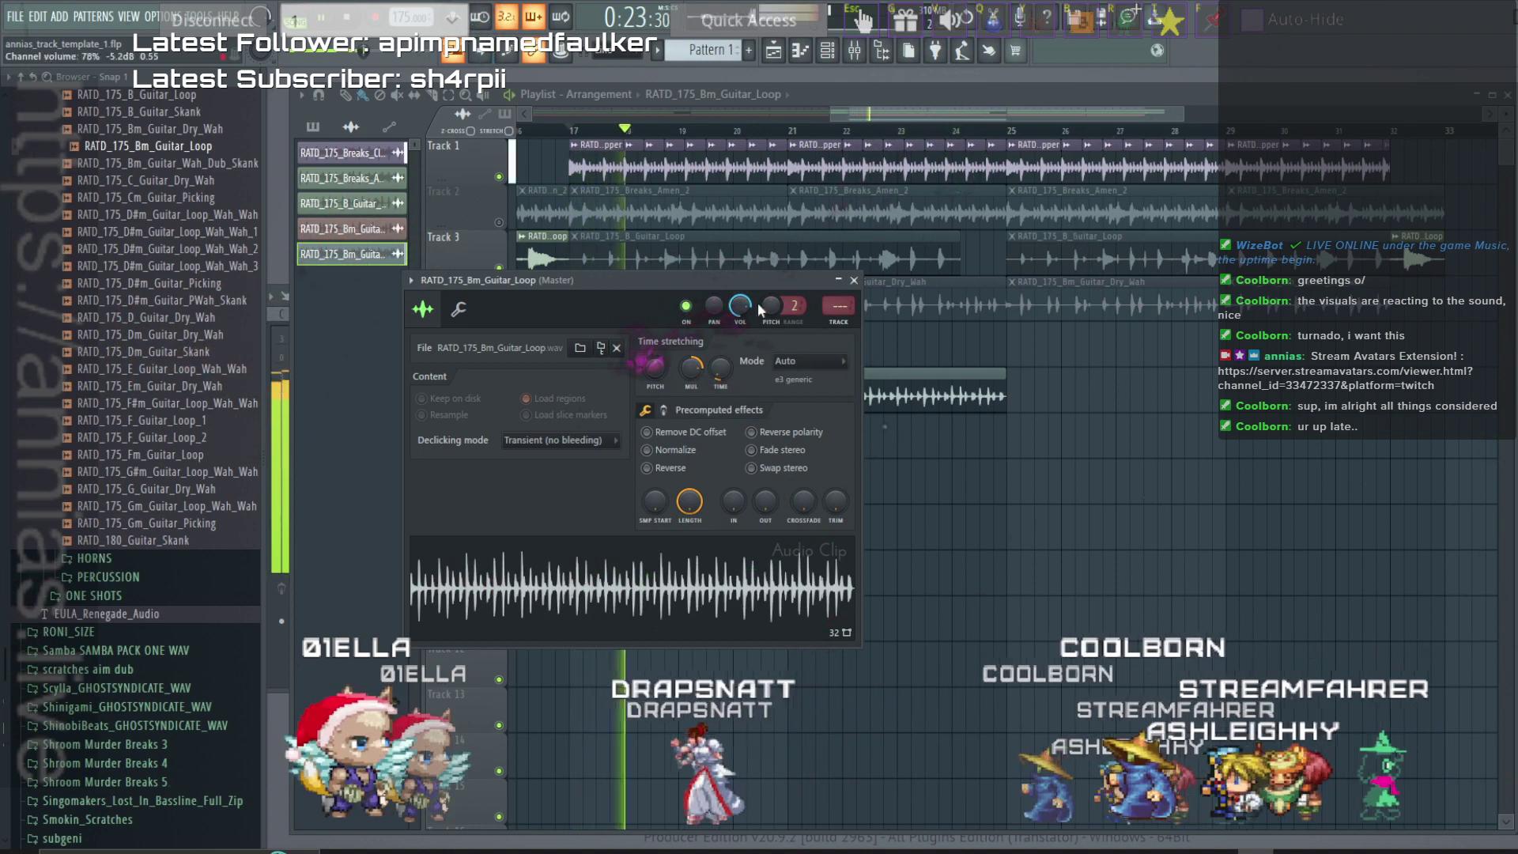
left_click(837, 307)
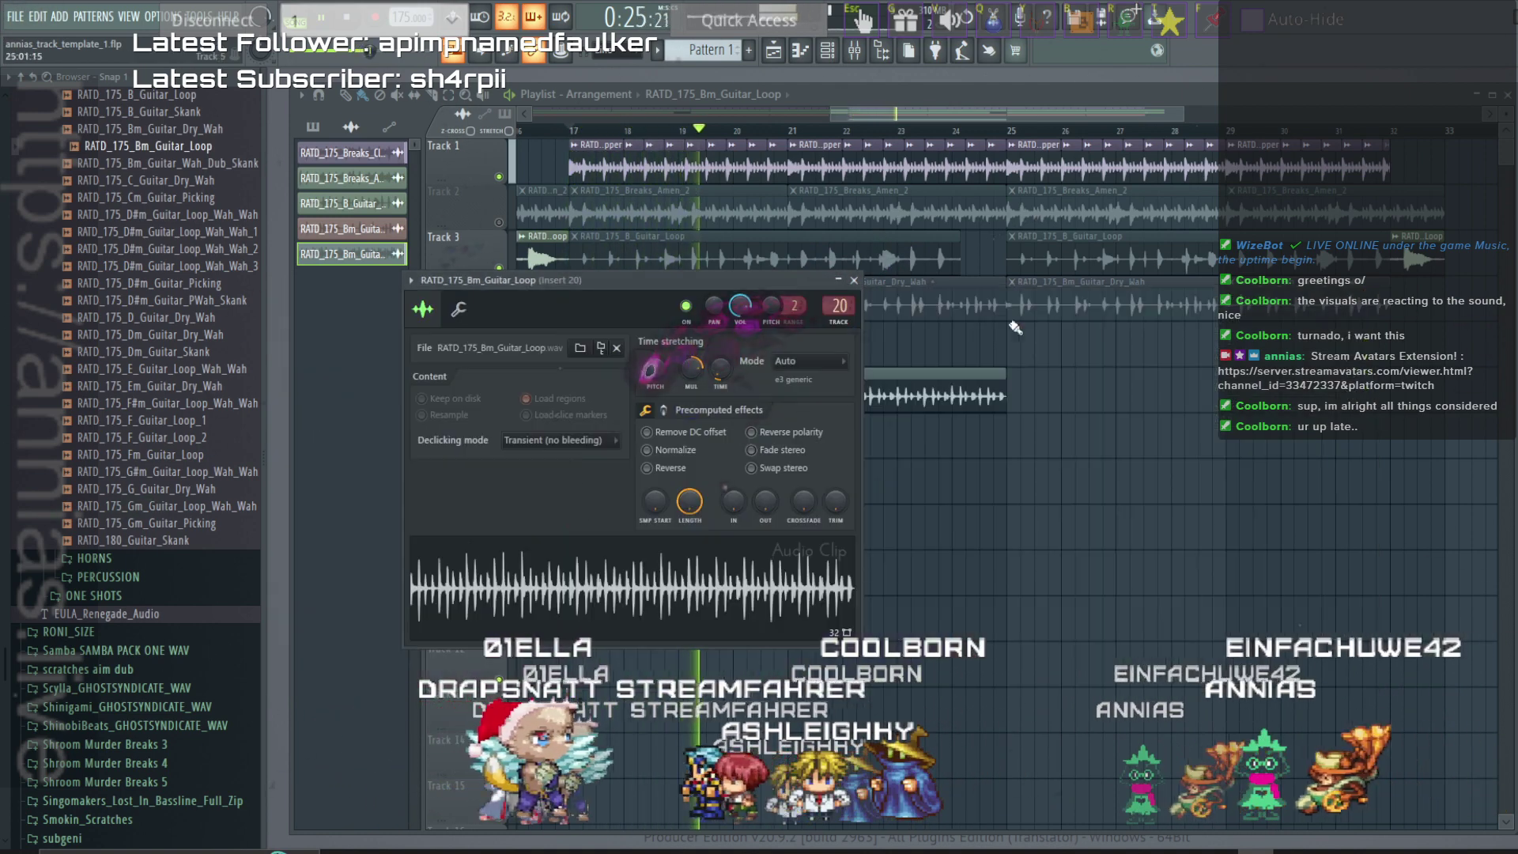
key("F9")
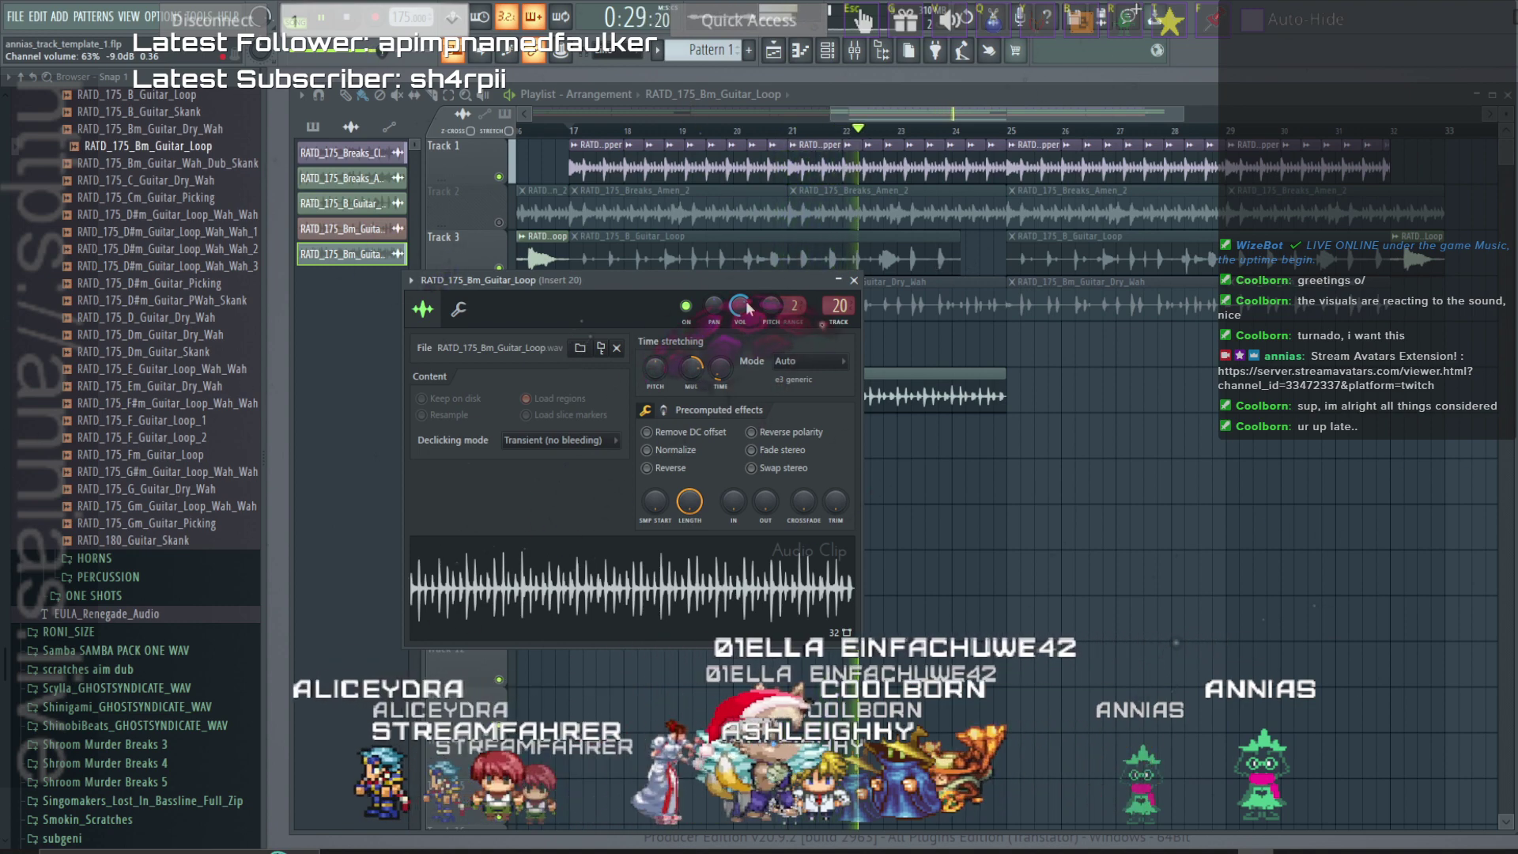
Add a second Bm Guitar Loop clip at bar 25 on Track 6 and mute the two Breaks Clapper clips just before bar 25.
left_click(1013, 387)
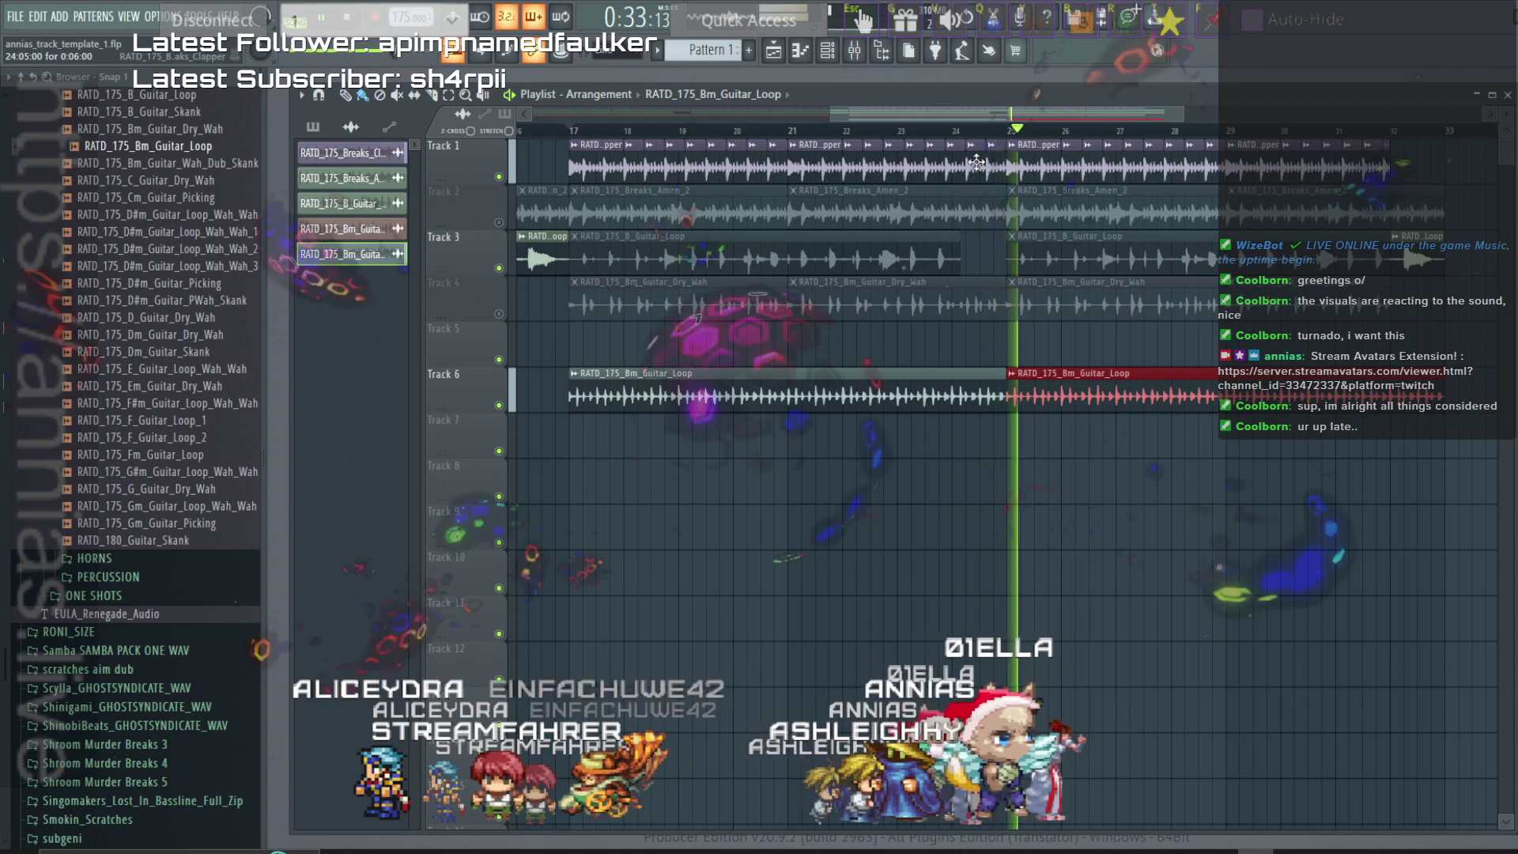
left_click(571, 129)
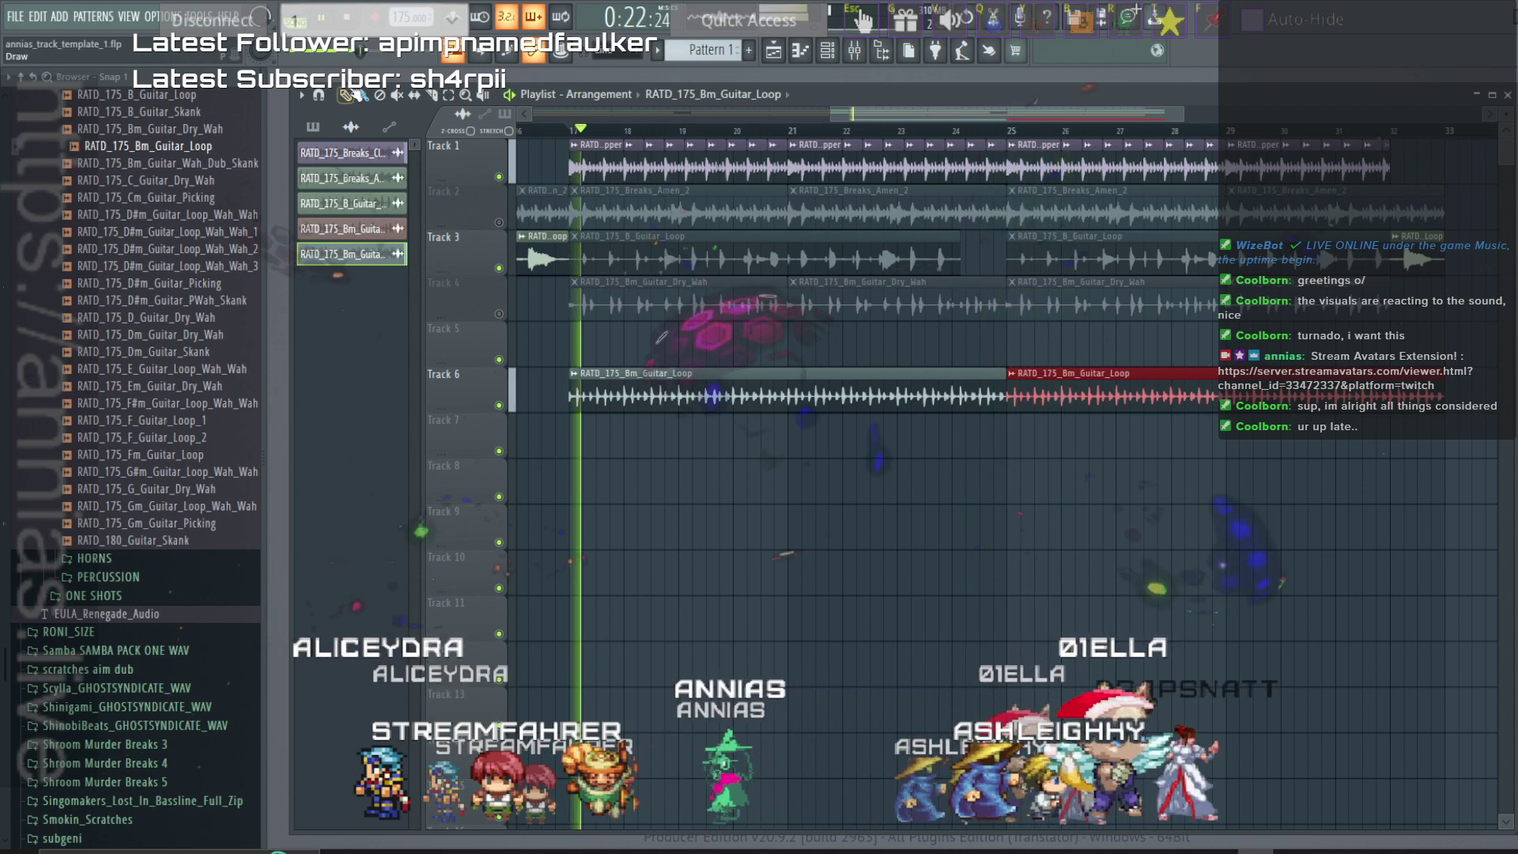
left_click(397, 95)
left_click(976, 162)
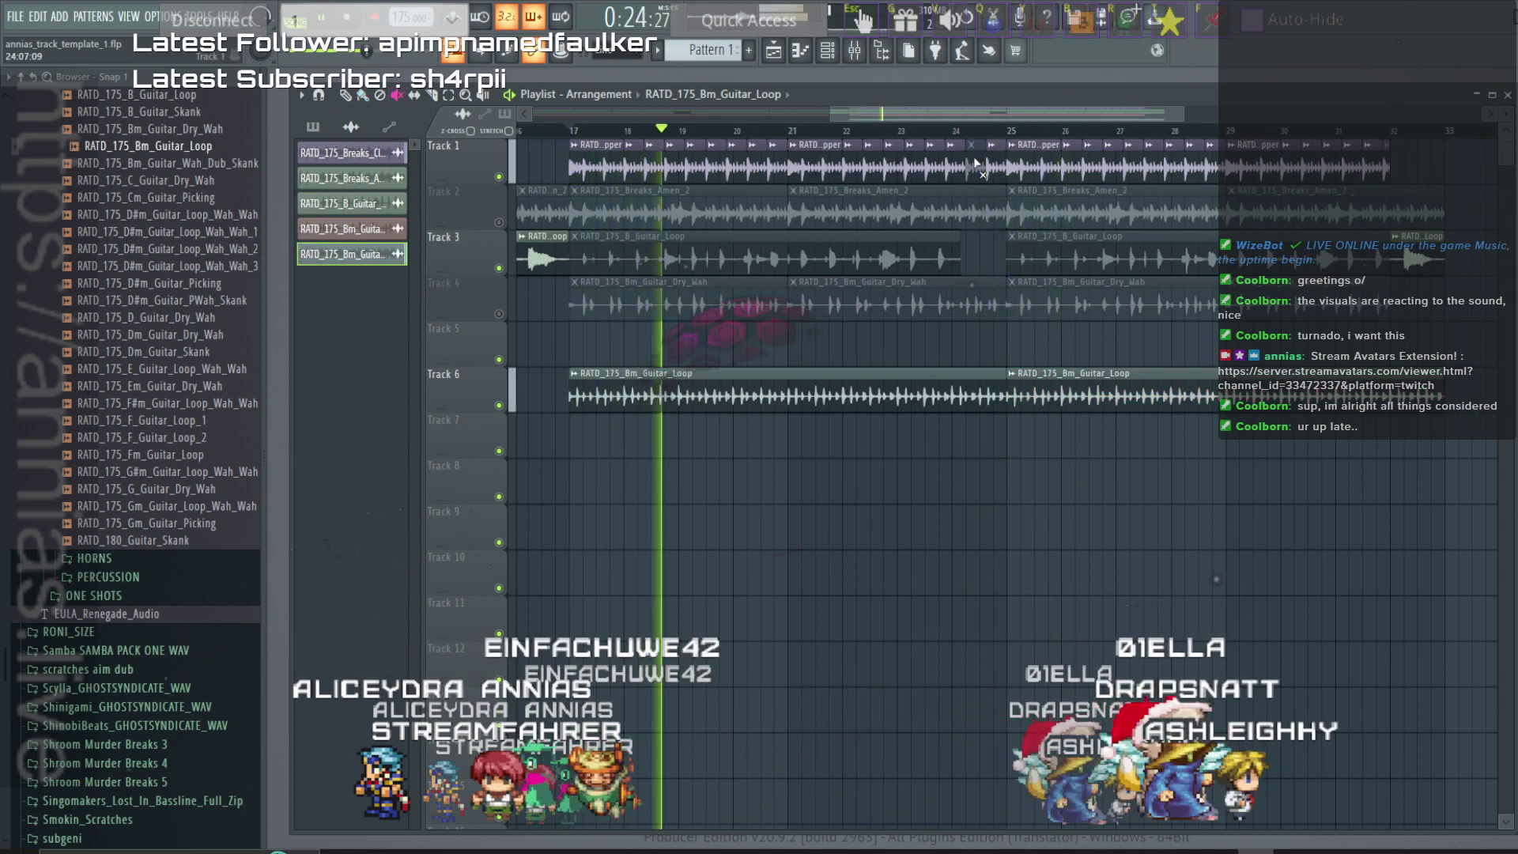
left_click(923, 131)
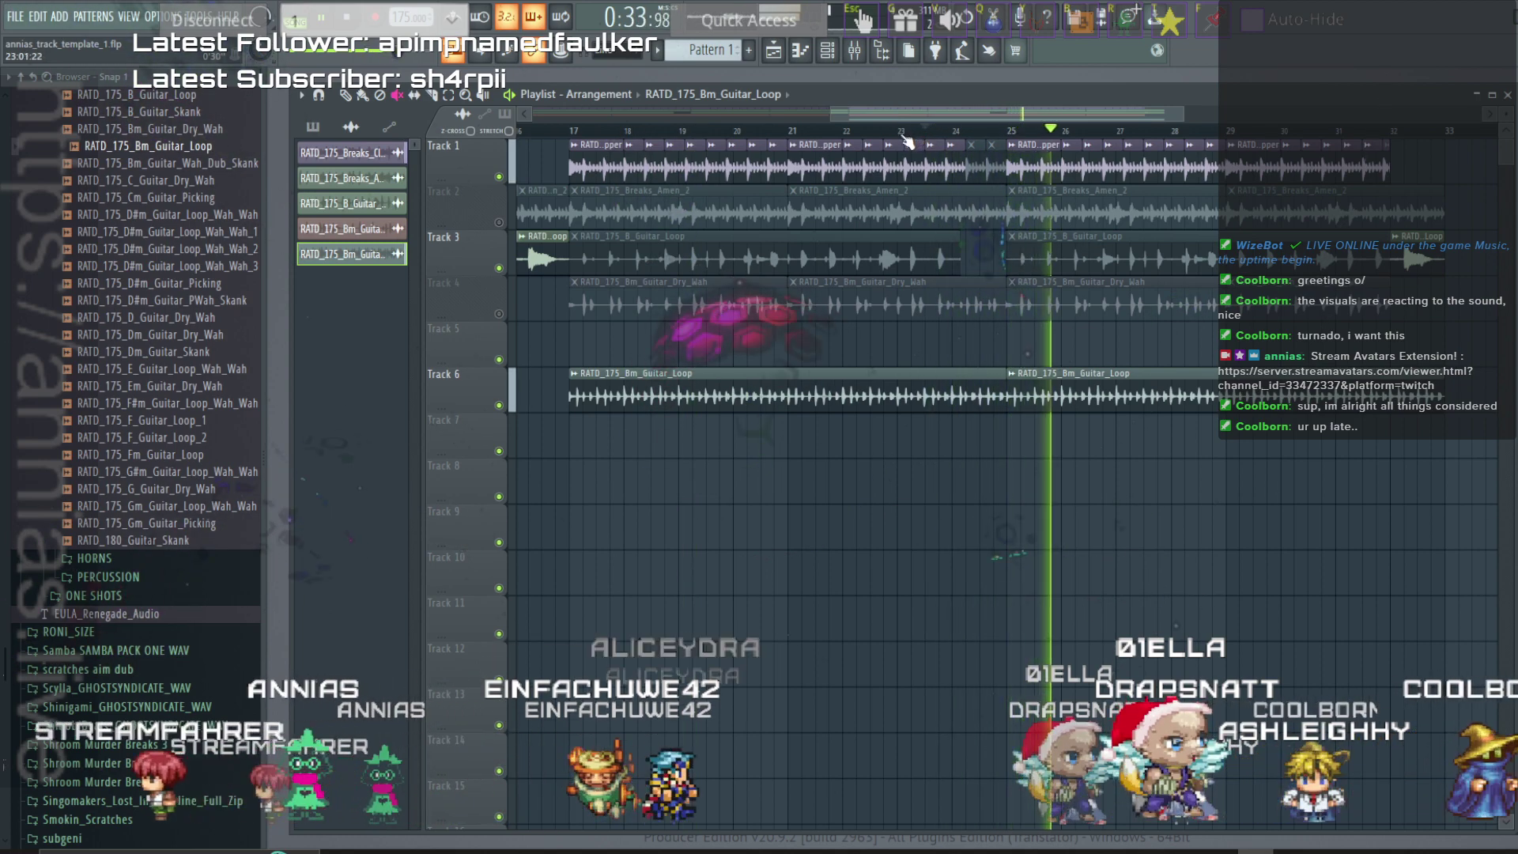
key("space")
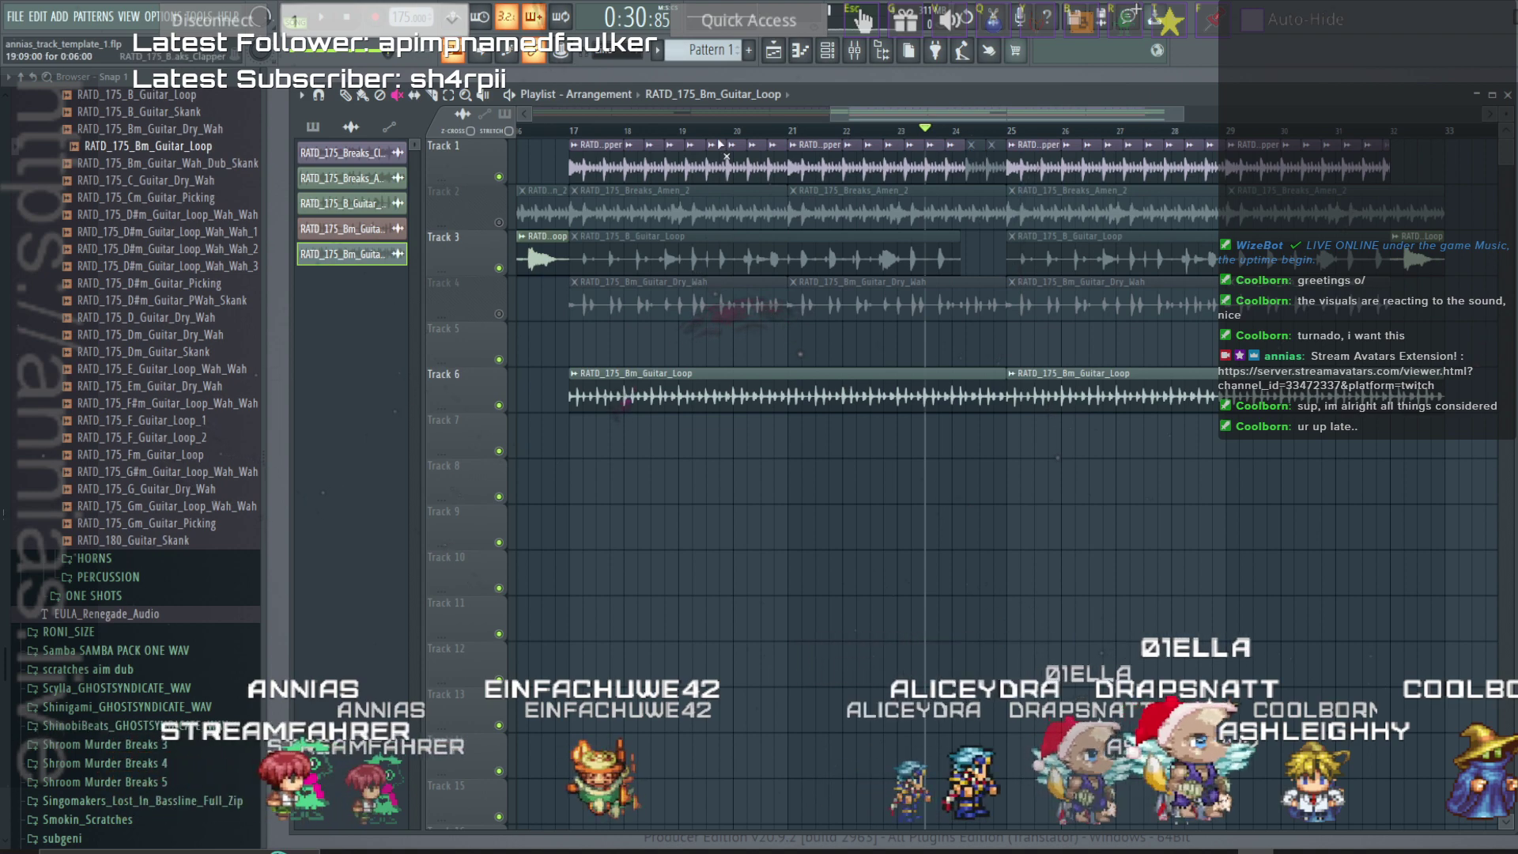
Collapse the GUITAR, LOOPS and RA_DubToJungle sample folders in the browser.
scroll(176, 245, "up", 15)
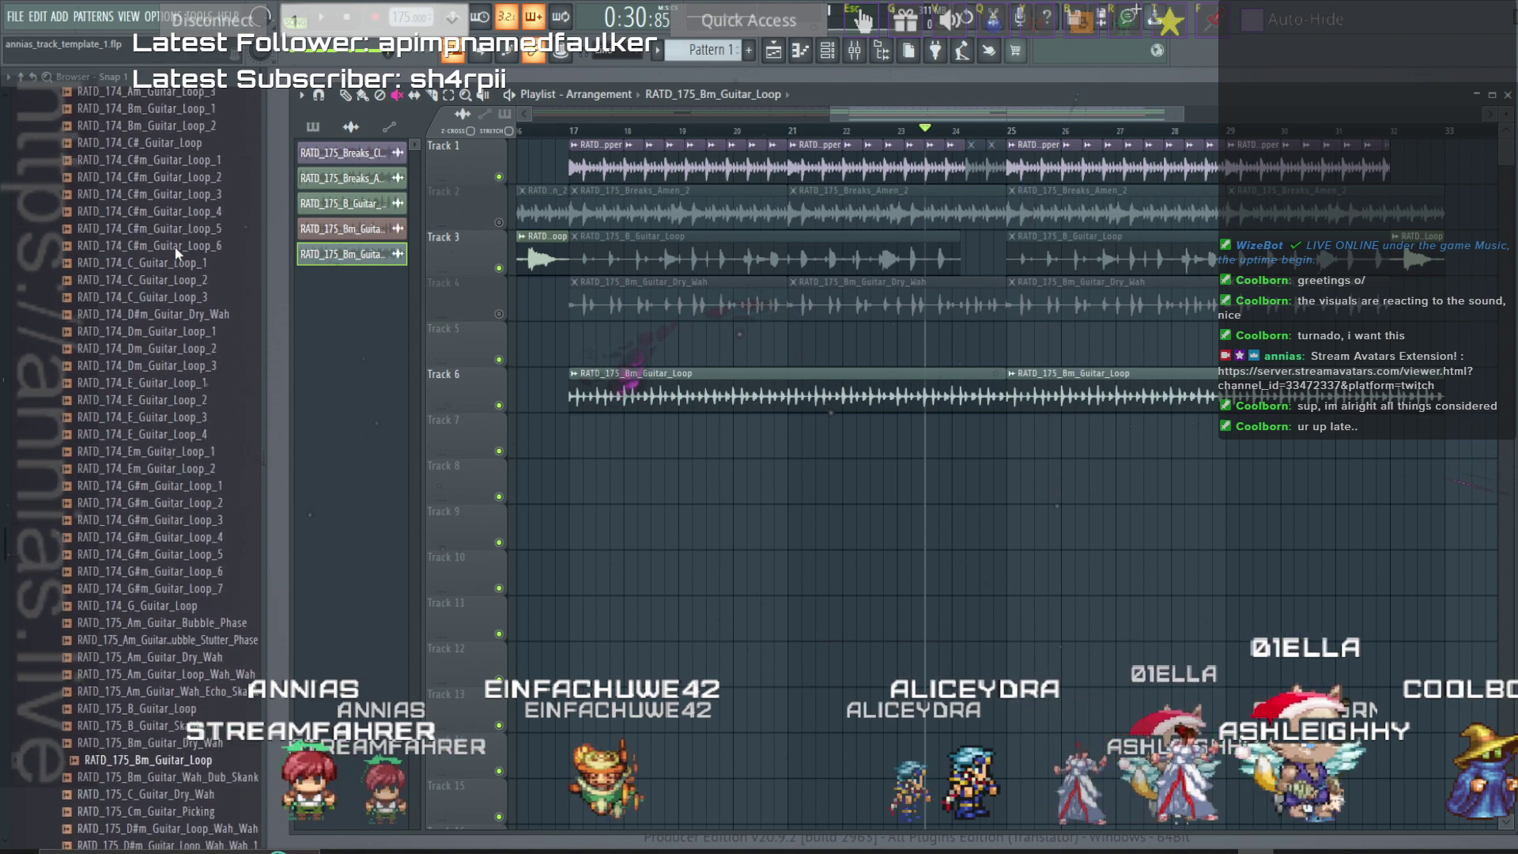
left_click(98, 318)
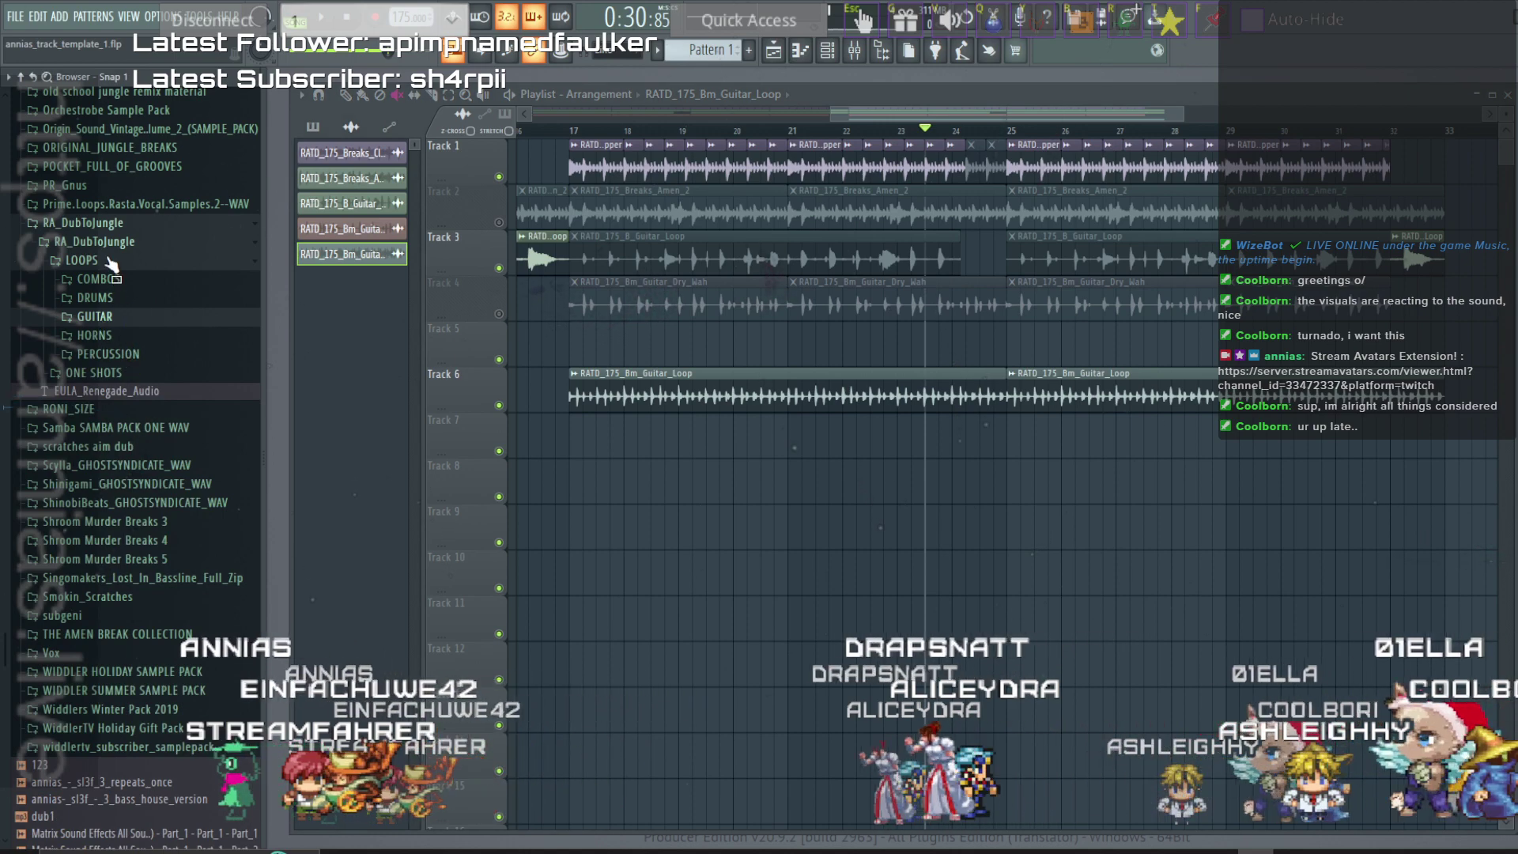
left_click(81, 261)
left_click(99, 223)
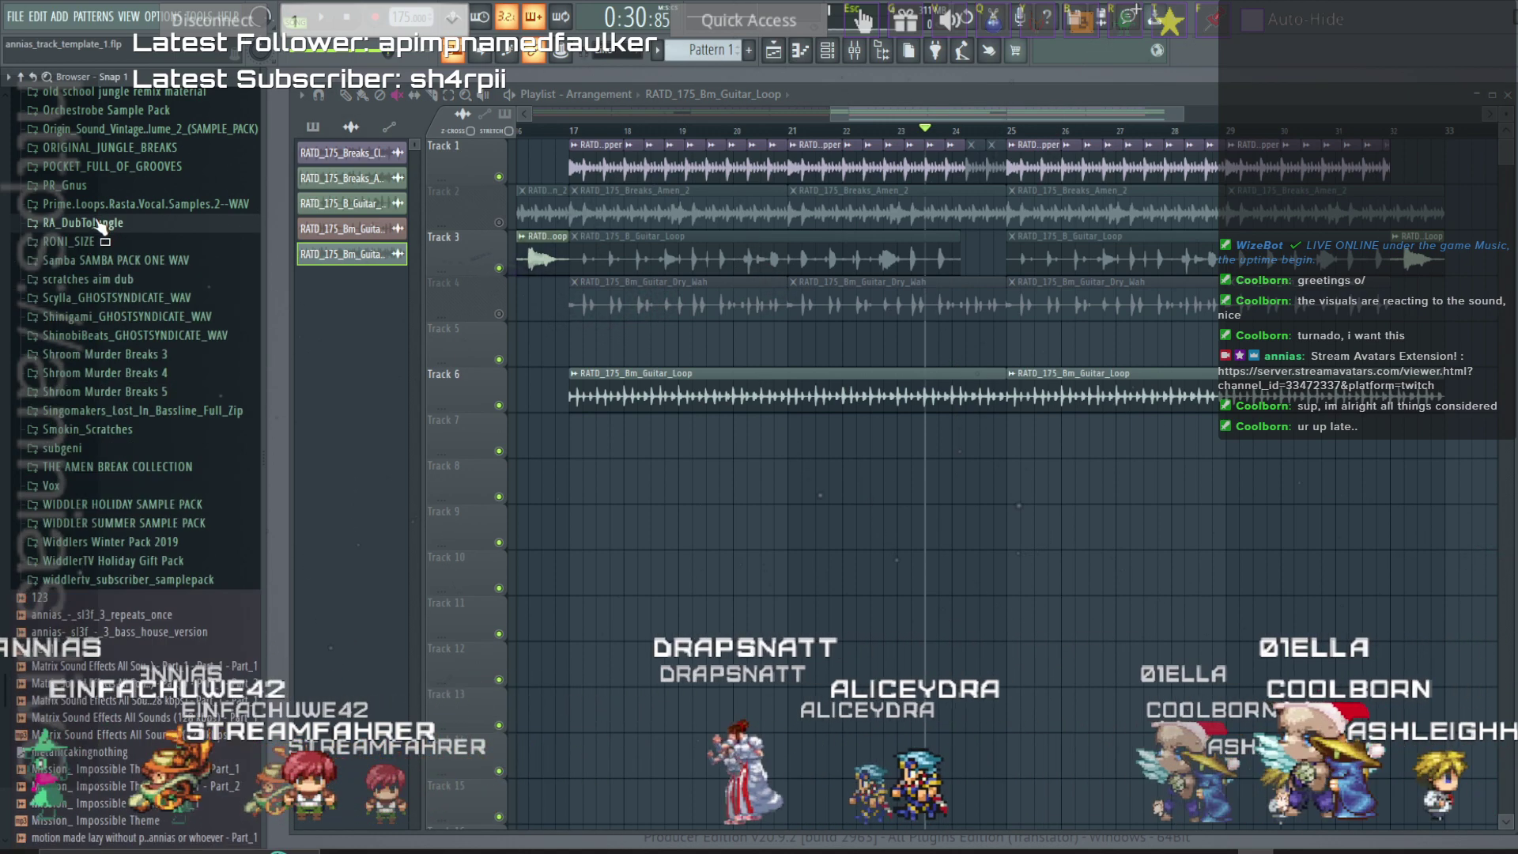
Find the Barra_GHOSTSYNDICATE_WAV sample pack in the browser and expand its GS_BRRA_bass loops folder.
scroll(110, 356, "up", 5)
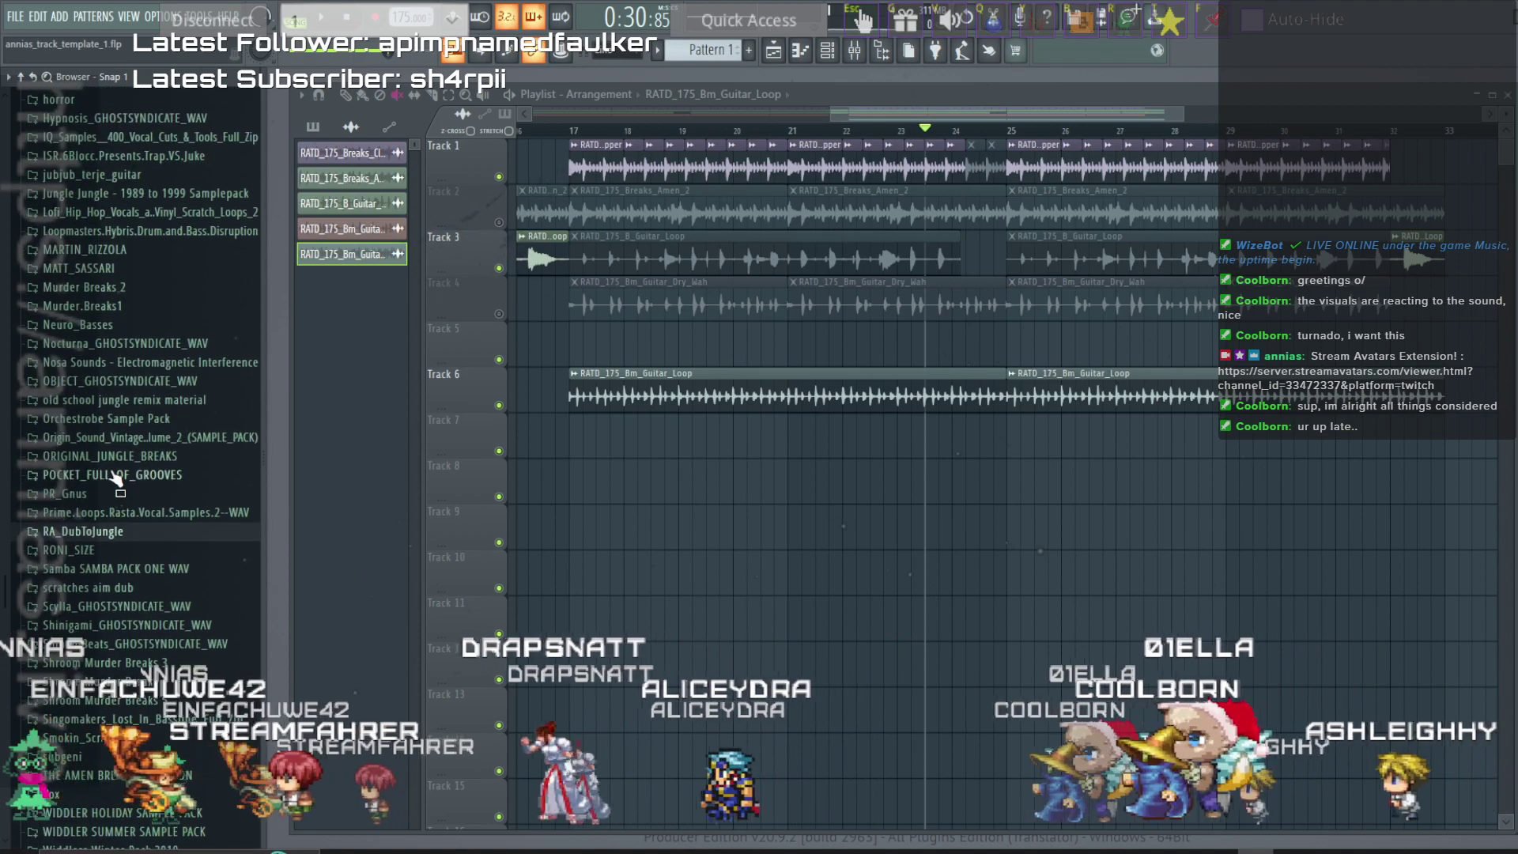
scroll(123, 360, "up", 4)
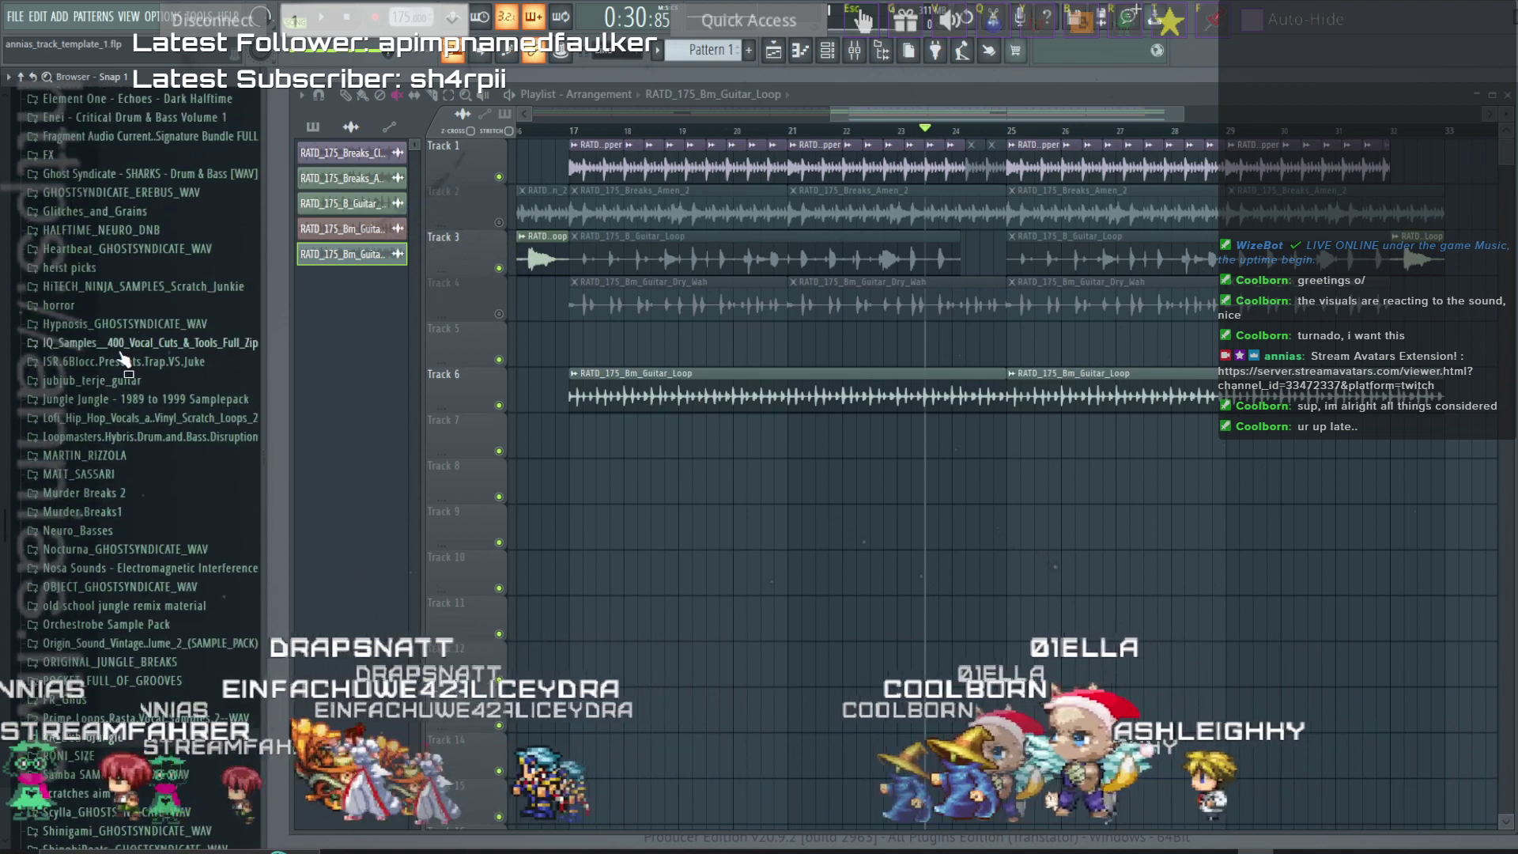
scroll(117, 349, "up", 5)
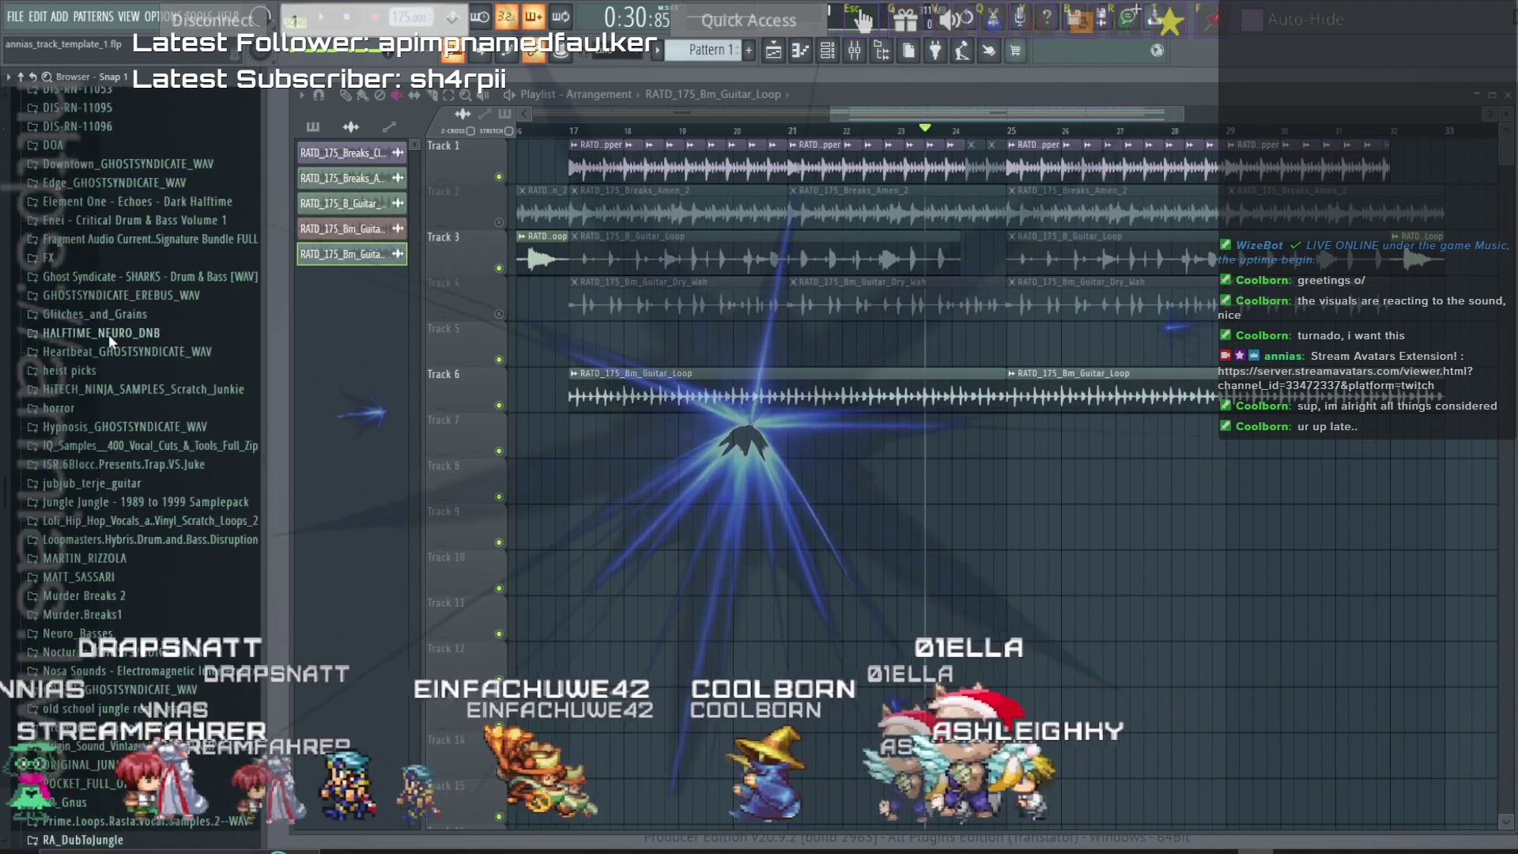
scroll(113, 351, "up", 4)
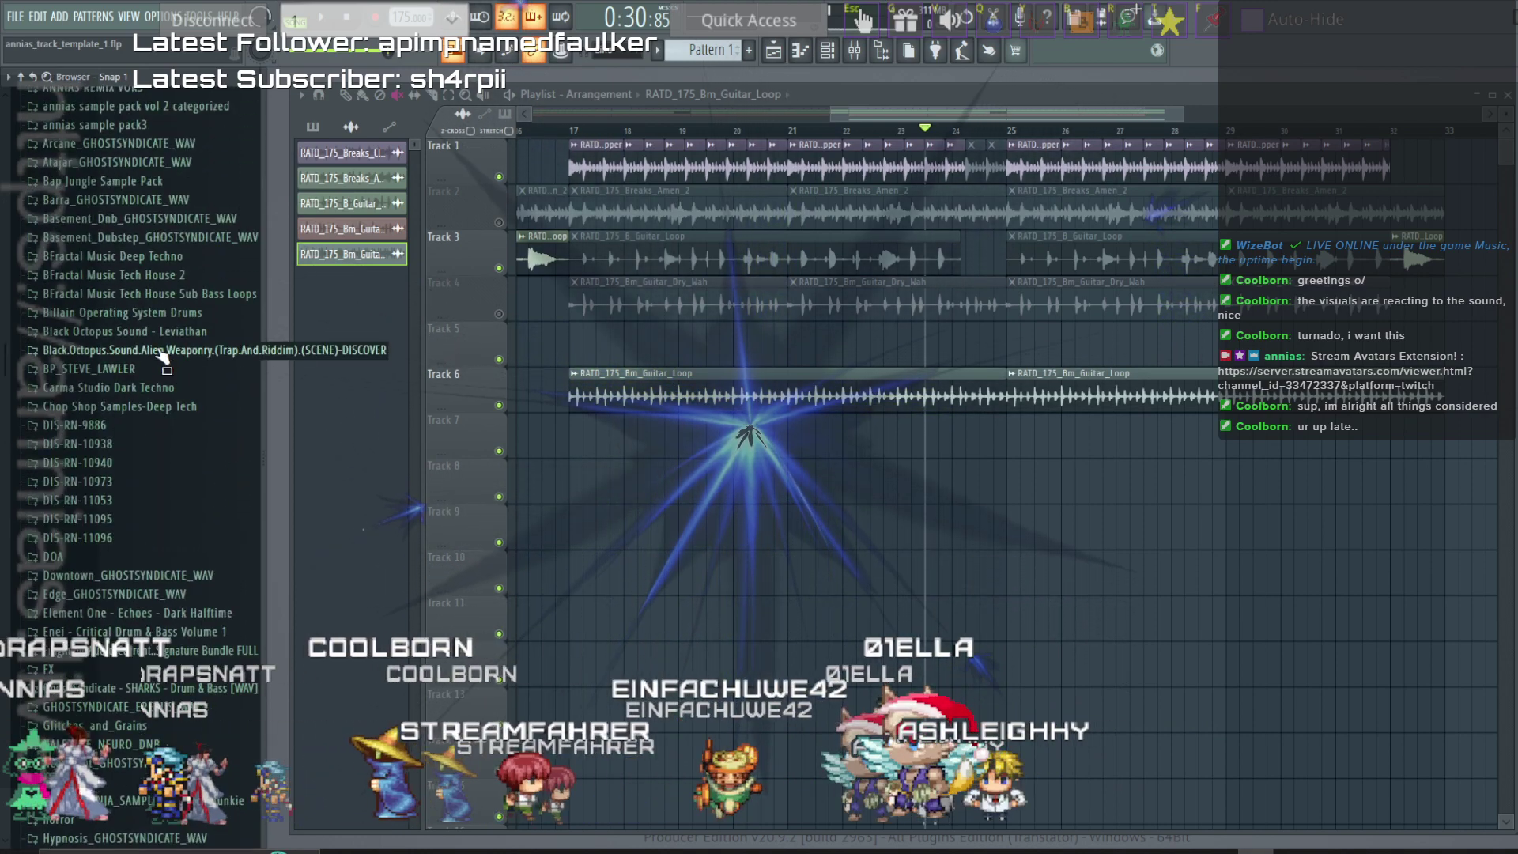
left_click(89, 204)
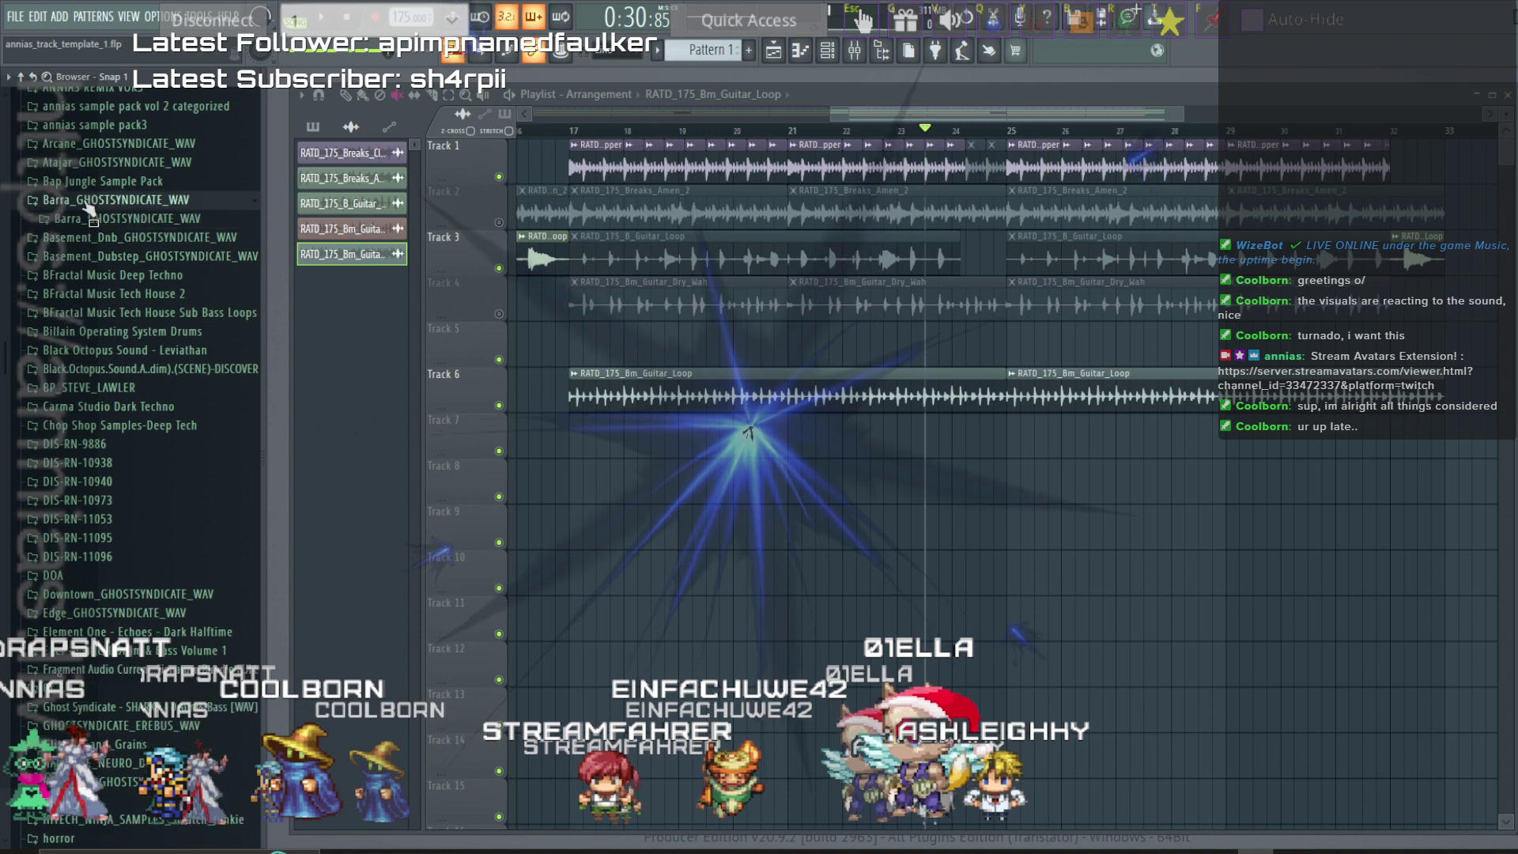
left_click(103, 220)
left_click(115, 235)
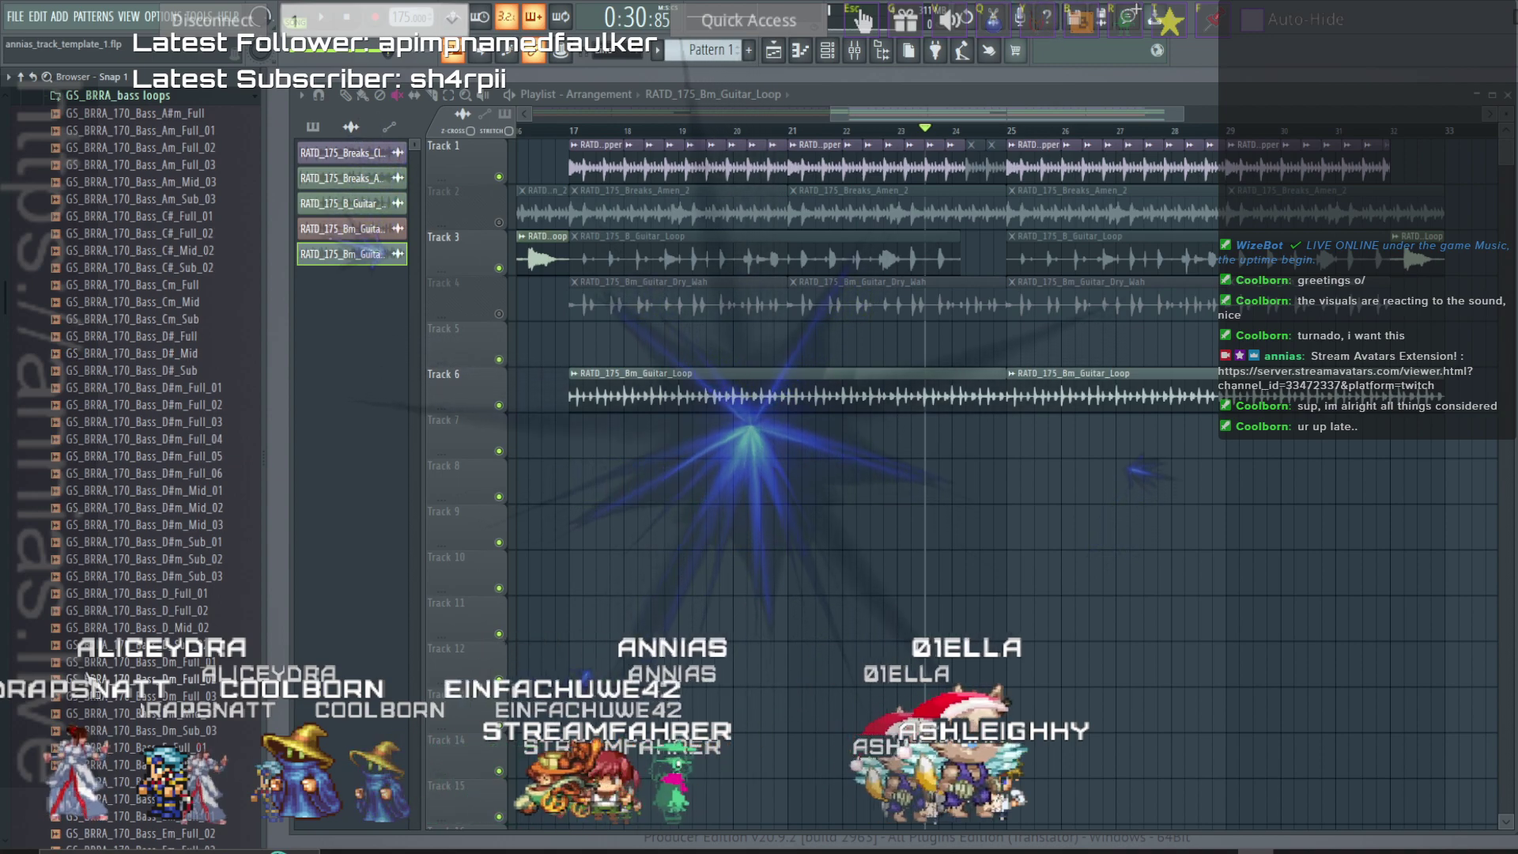
Preview Dm bass loops, place GS_BRRA_170_Bass_Dm_Sub_03 on Track 7 at bar 17, and fit its time stretch to 4 bars.
left_click(88, 716)
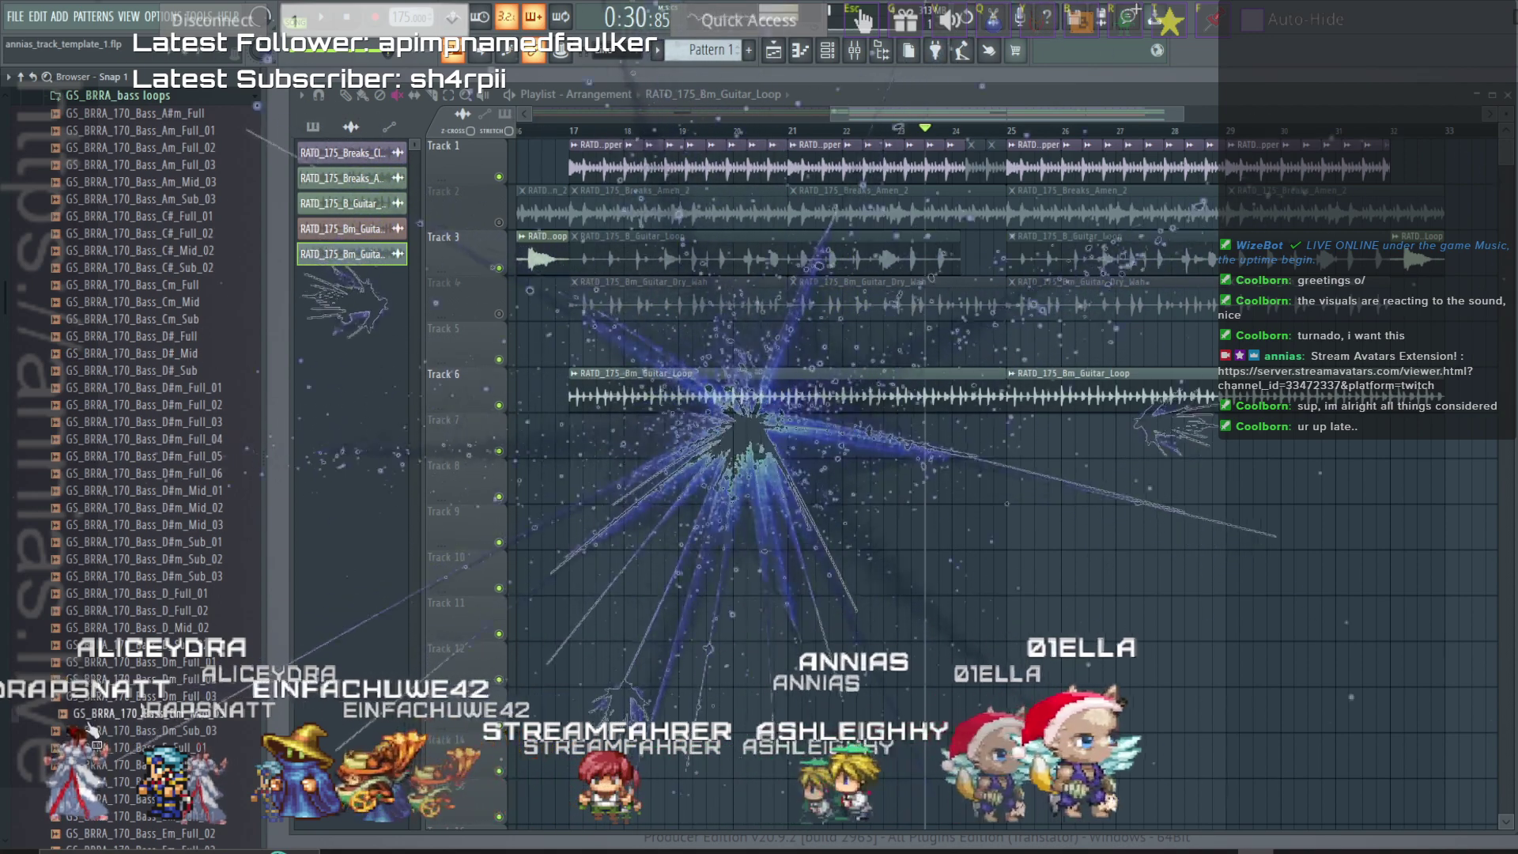
left_click_drag(93, 729, 567, 450)
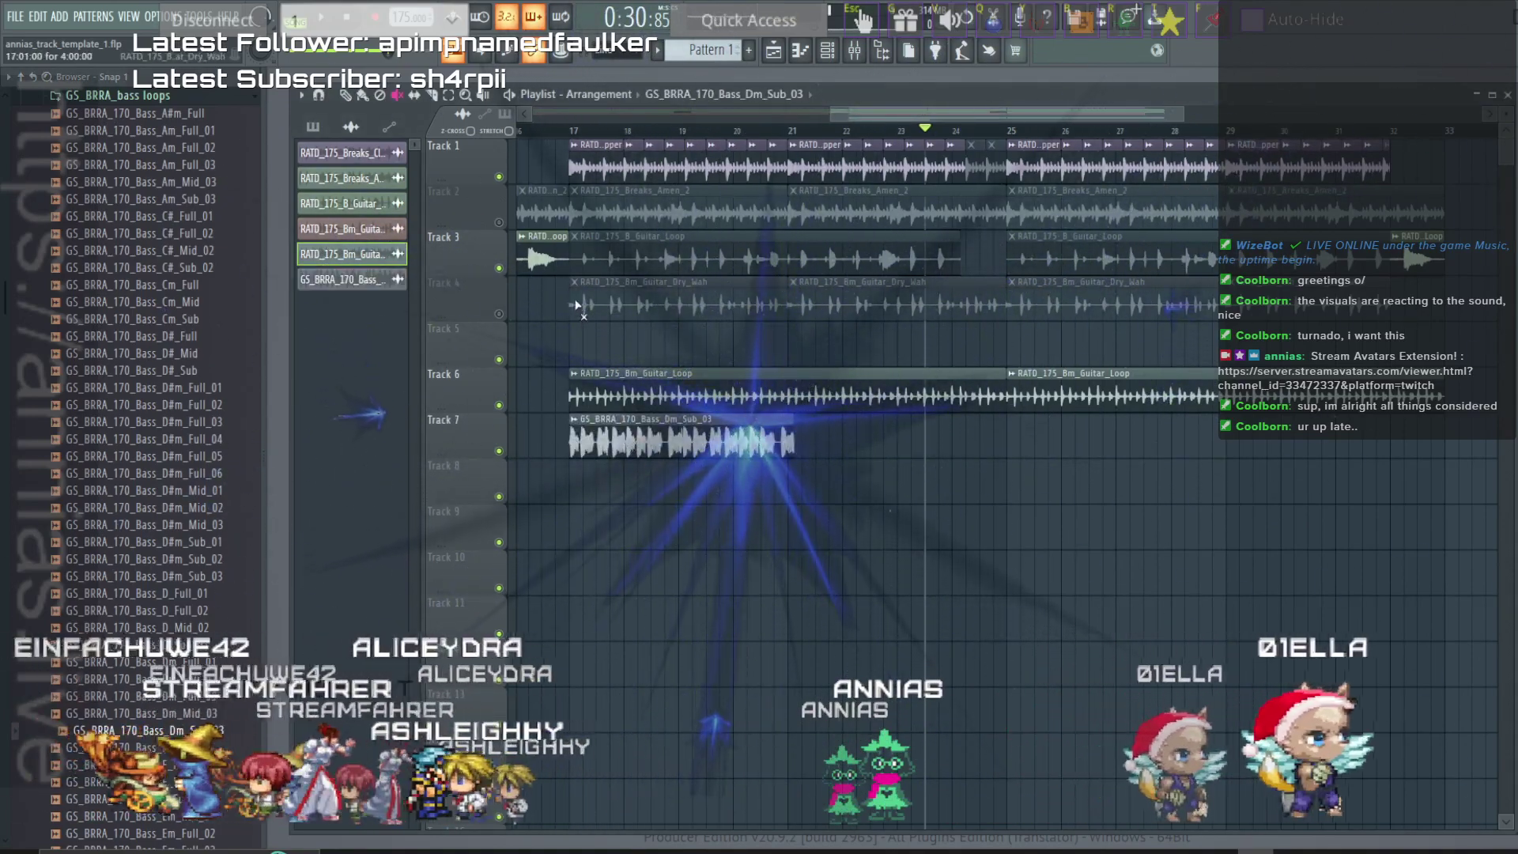
left_click(342, 279)
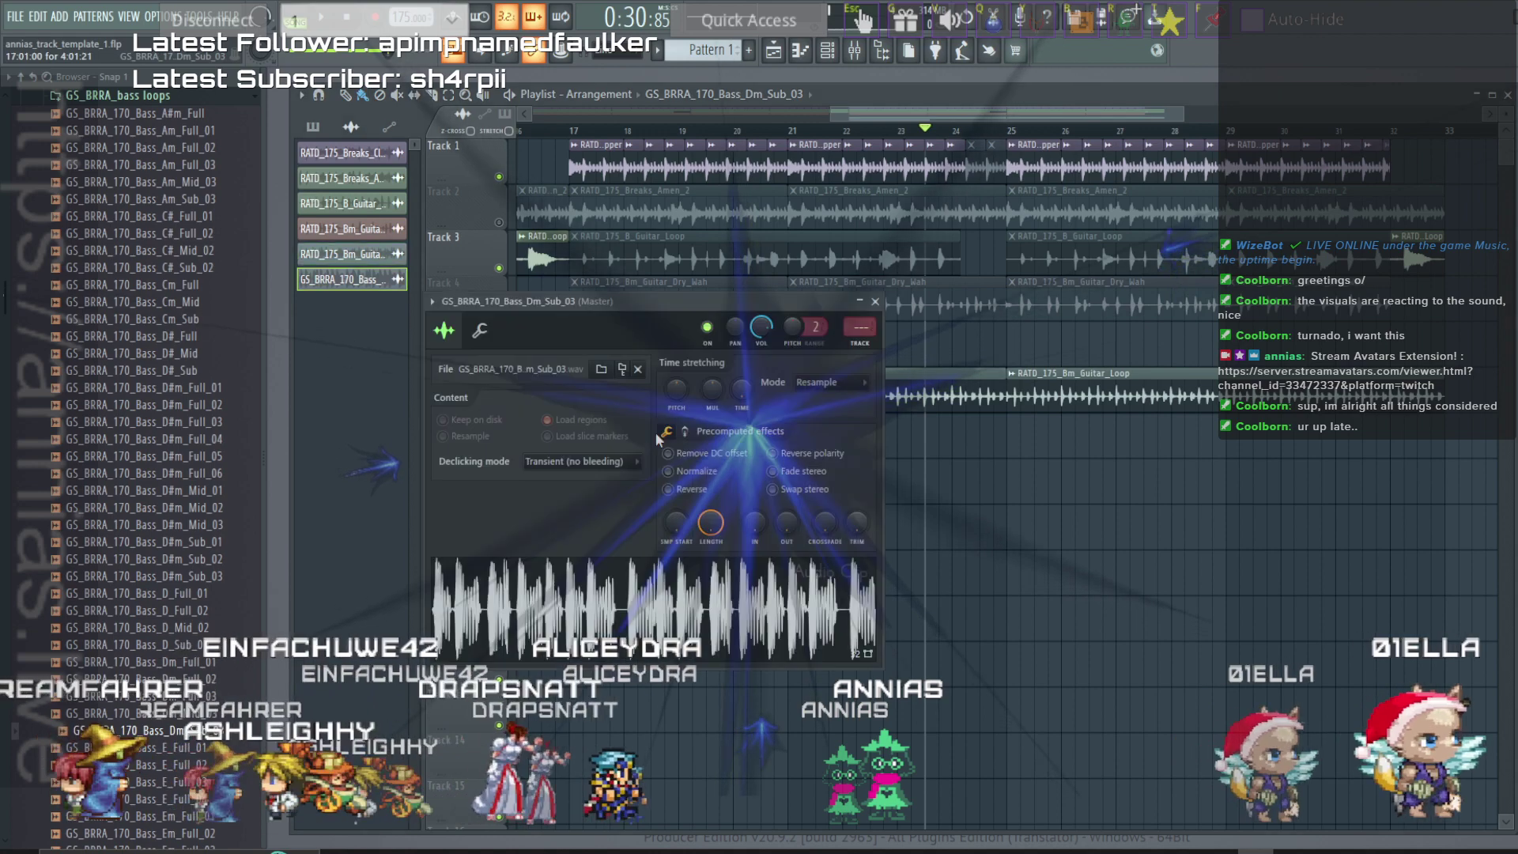
right_click(746, 396)
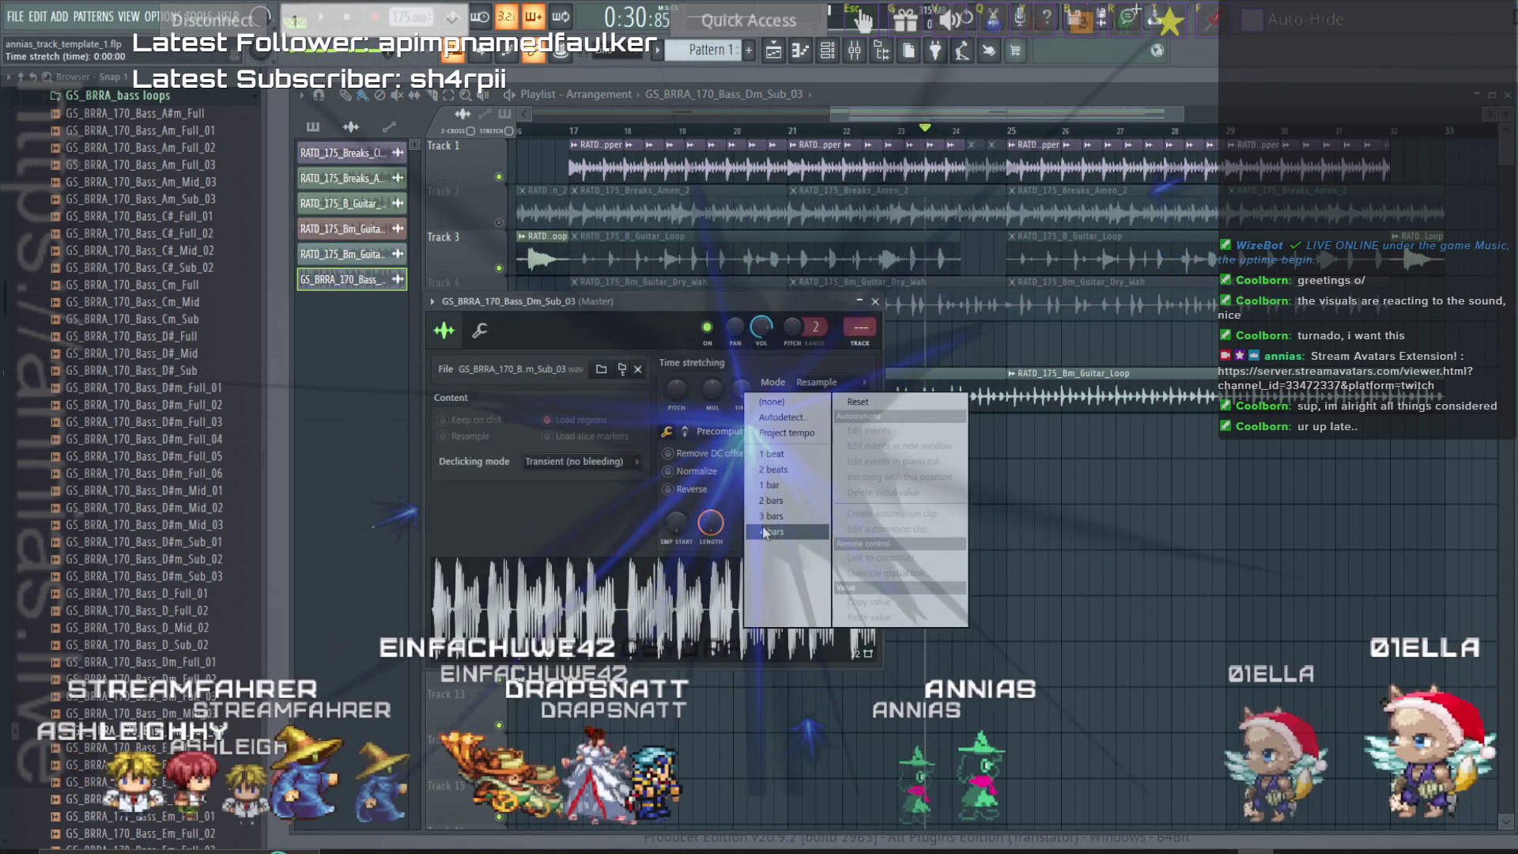
left_click(874, 315)
Route the Bass_Dm_Sub_03 channel to mixer track 10, the sub track.
left_click_drag(859, 327, 860, 303)
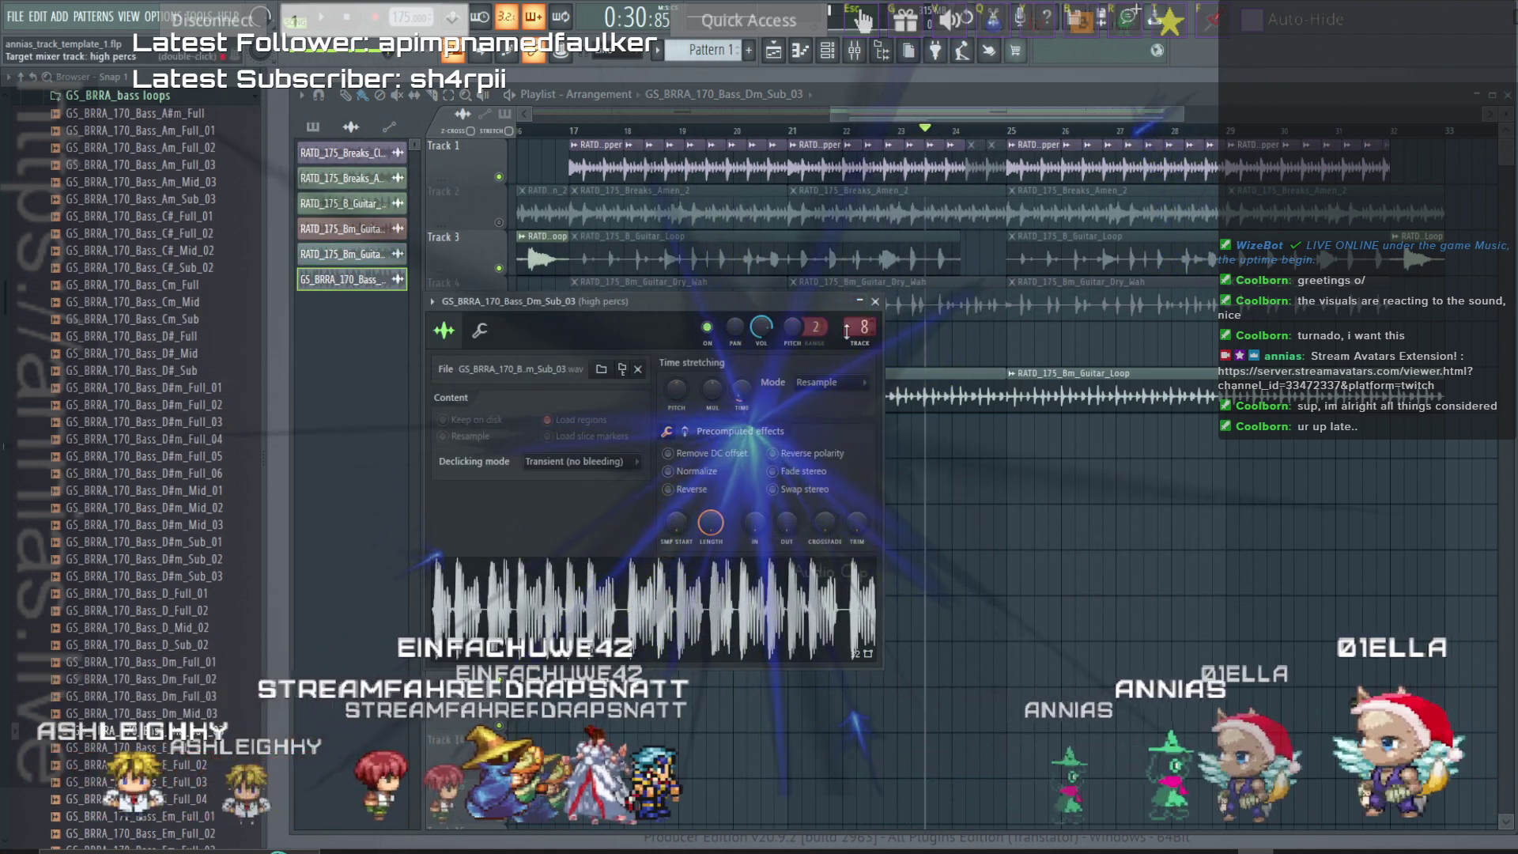
double_click(847, 331)
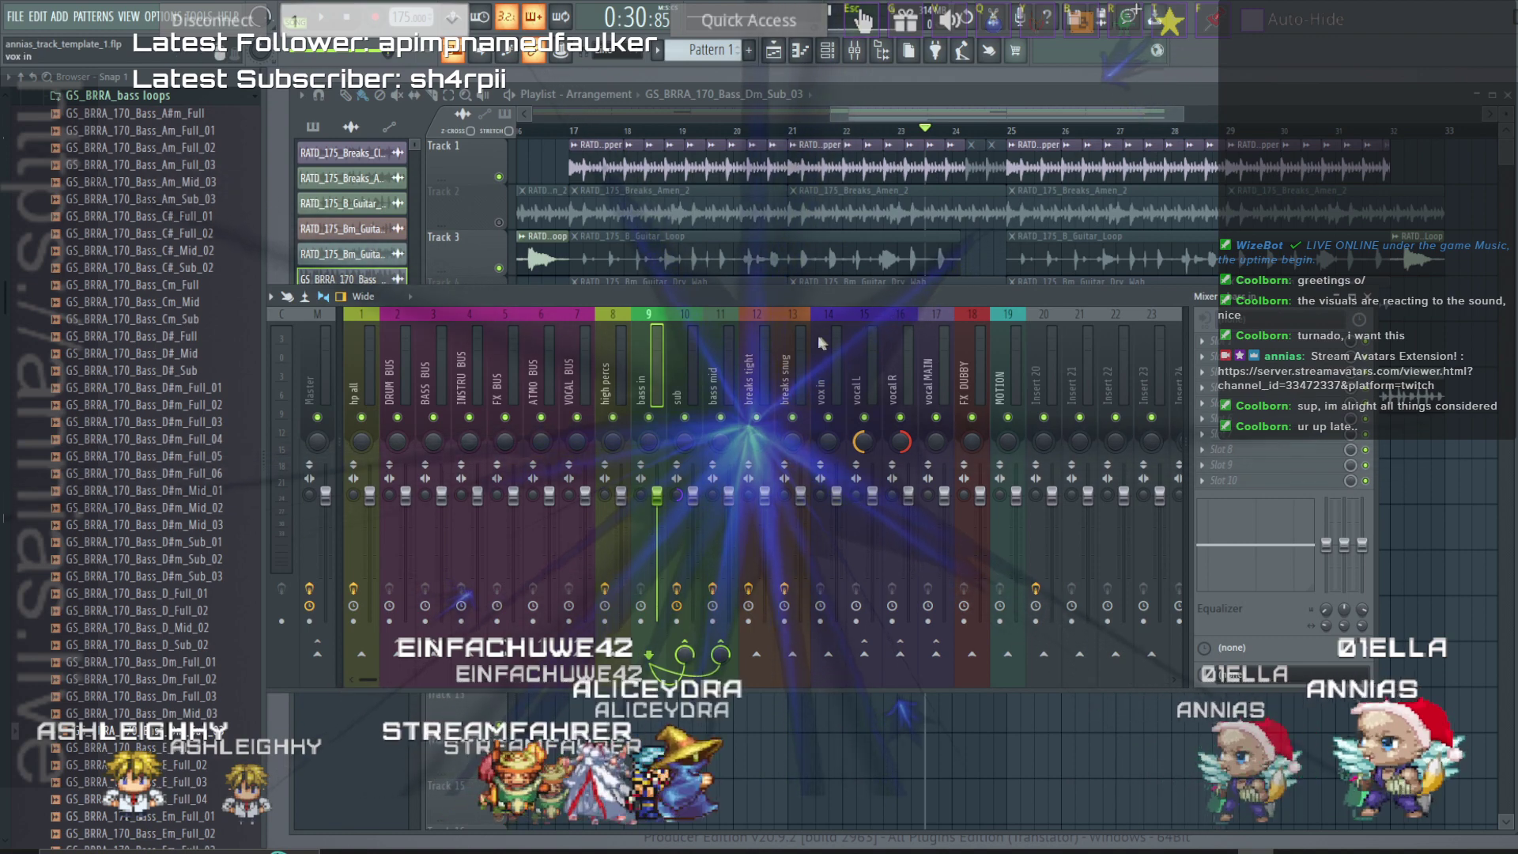
left_click_drag(718, 305, 717, 388)
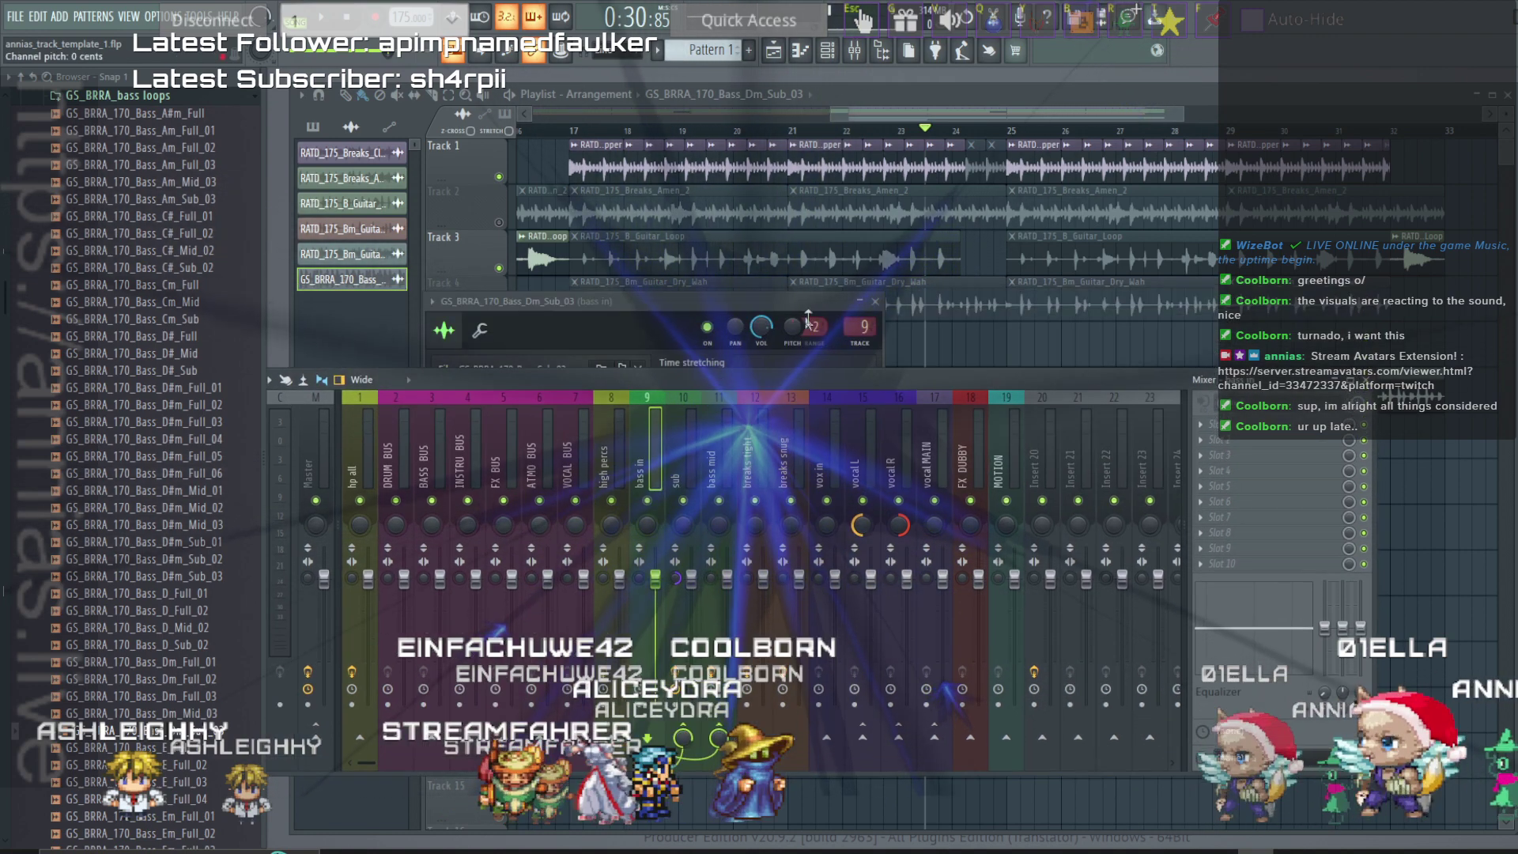
left_click(860, 327)
left_click(876, 302)
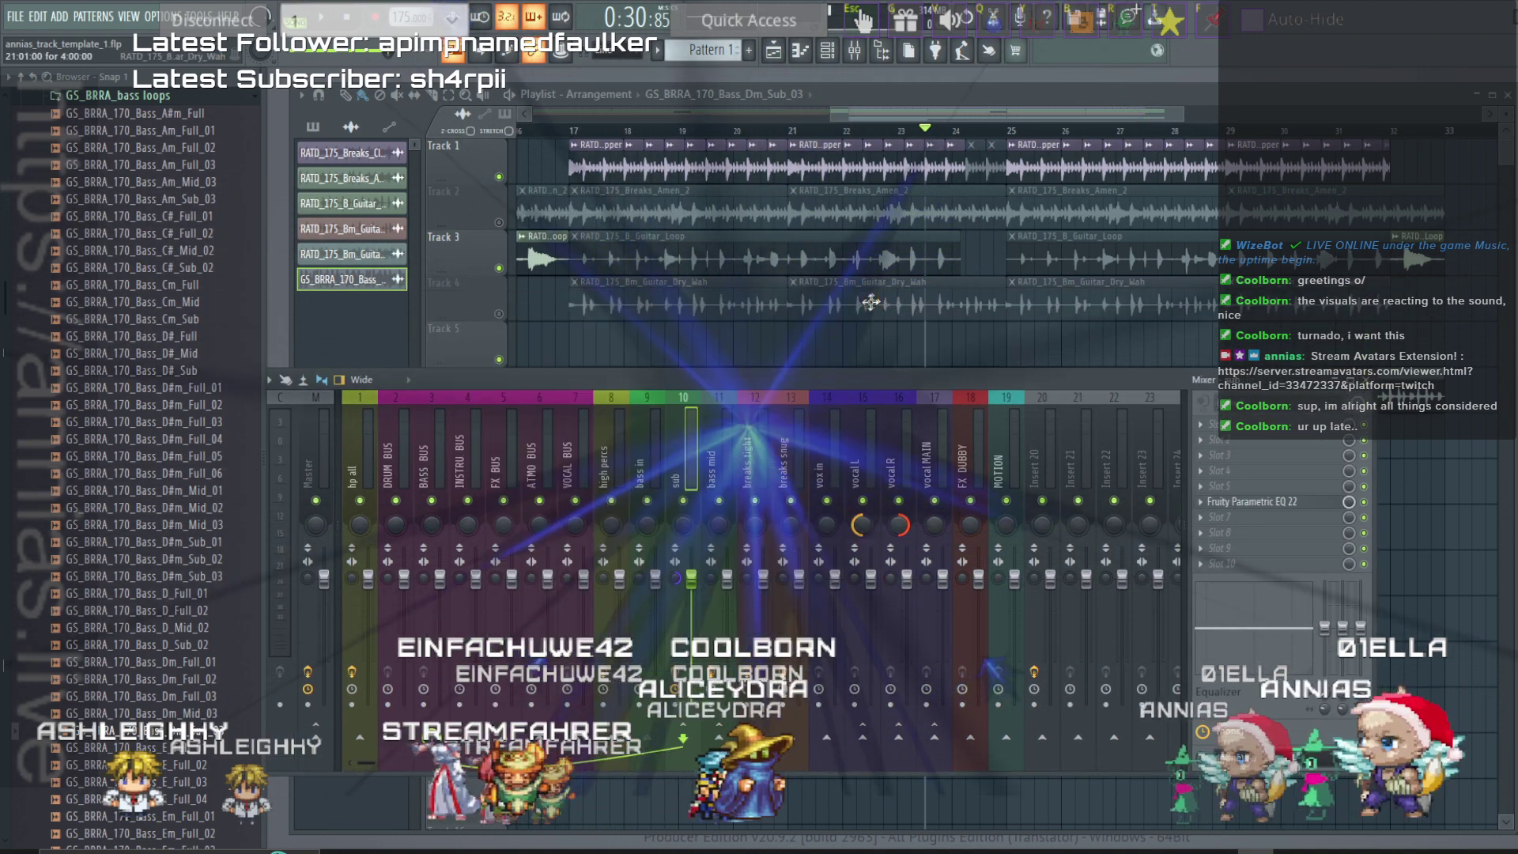
Load iZotope Trash 2 in slot 3 of the sub mixer track with the Body Builder preset and lower the wet mix to about halfway.
left_click(1261, 459)
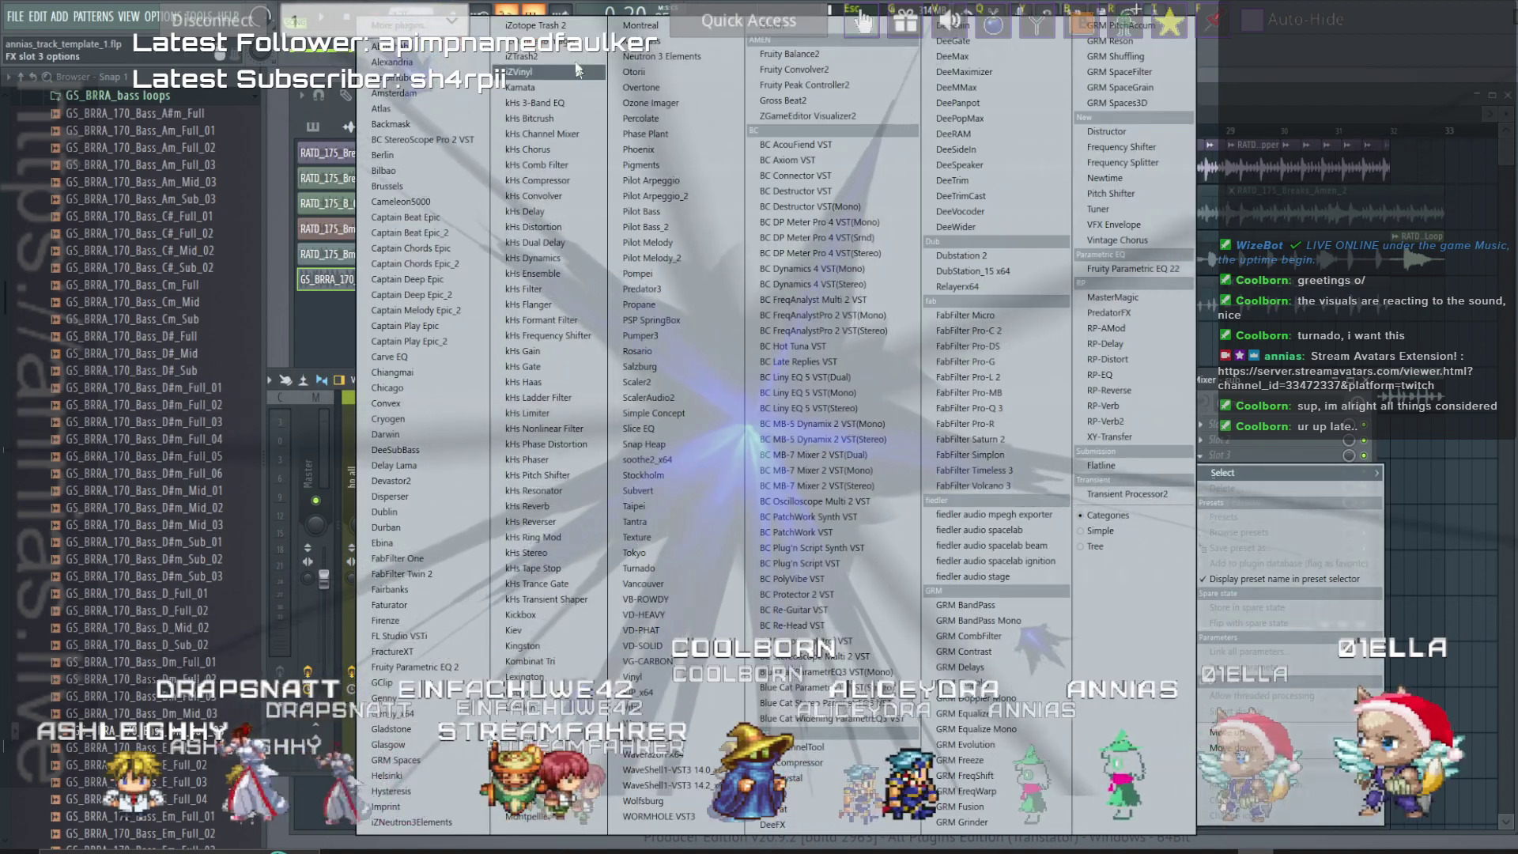
left_click(564, 25)
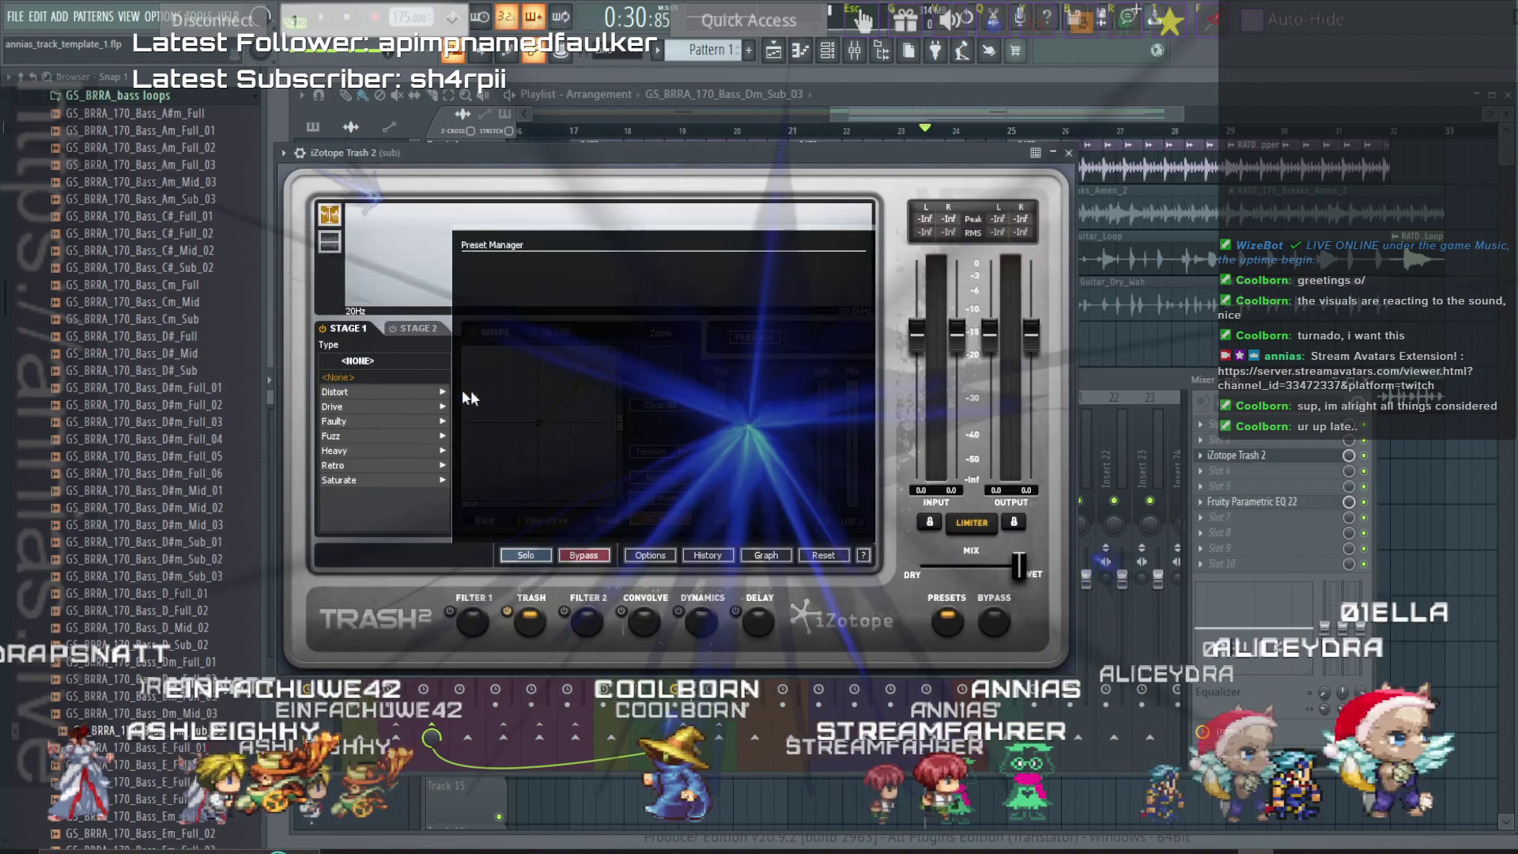
left_click(493, 489)
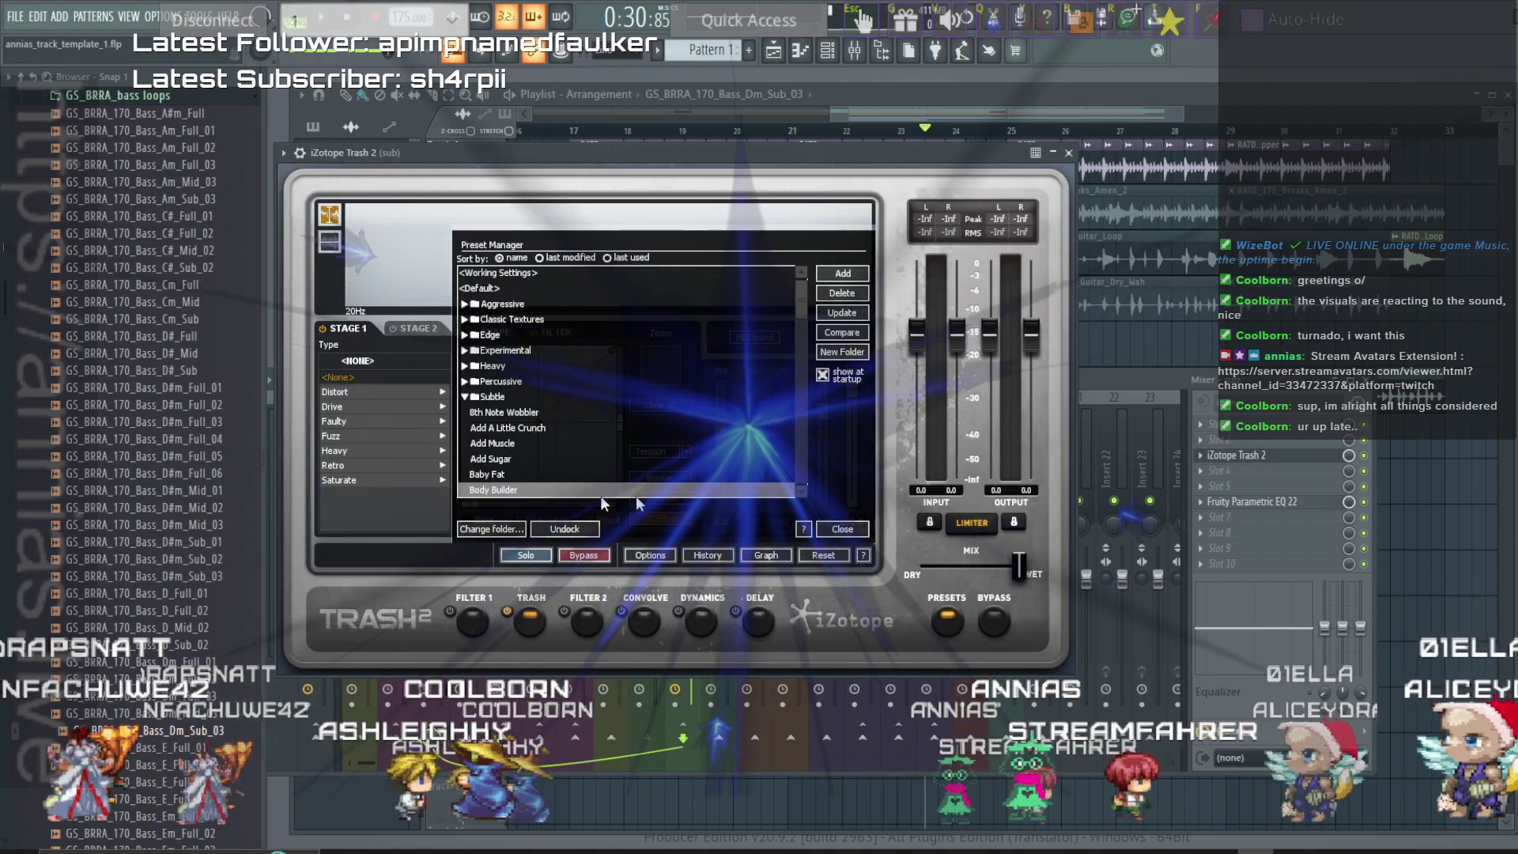
left_click_drag(1018, 565, 945, 563)
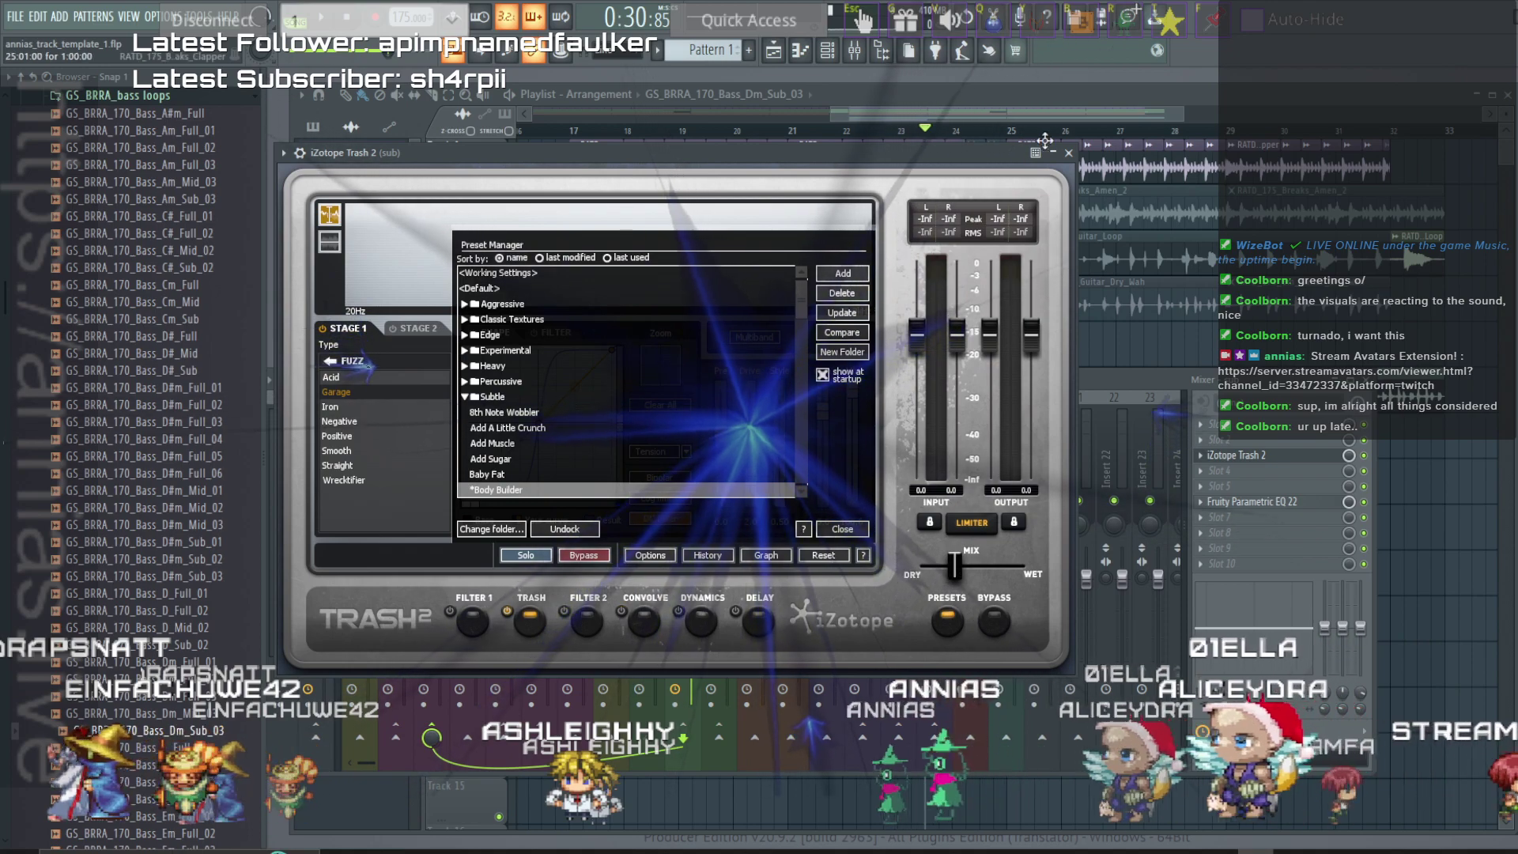
left_click(1070, 153)
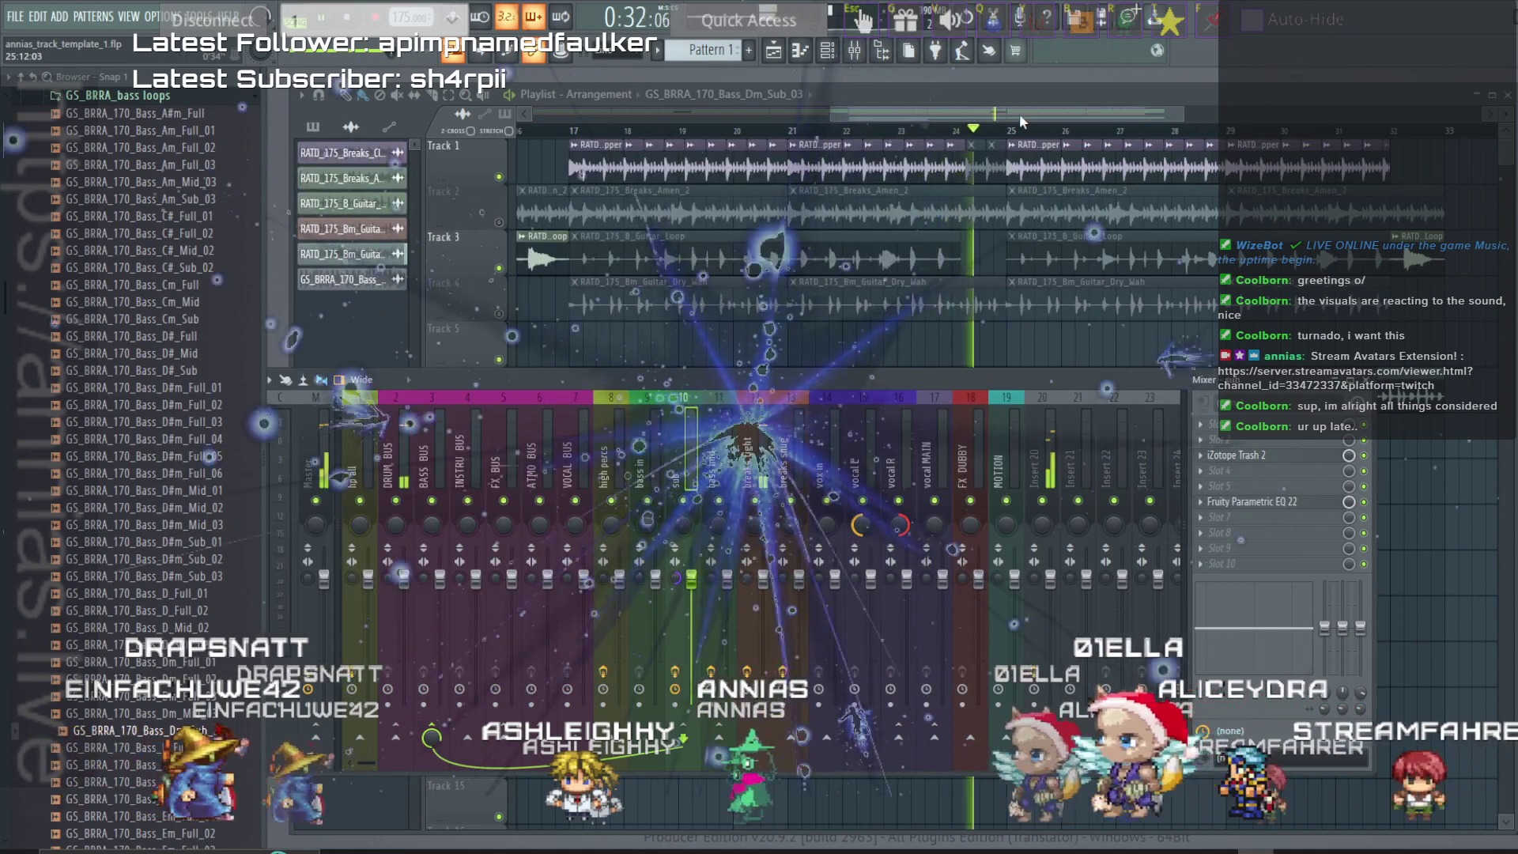
Delete the Dm_Sub_03 copy at bar 21, stretch the remaining clip with a 200% multiplier, and audition it from bar 17.
left_click(1082, 98)
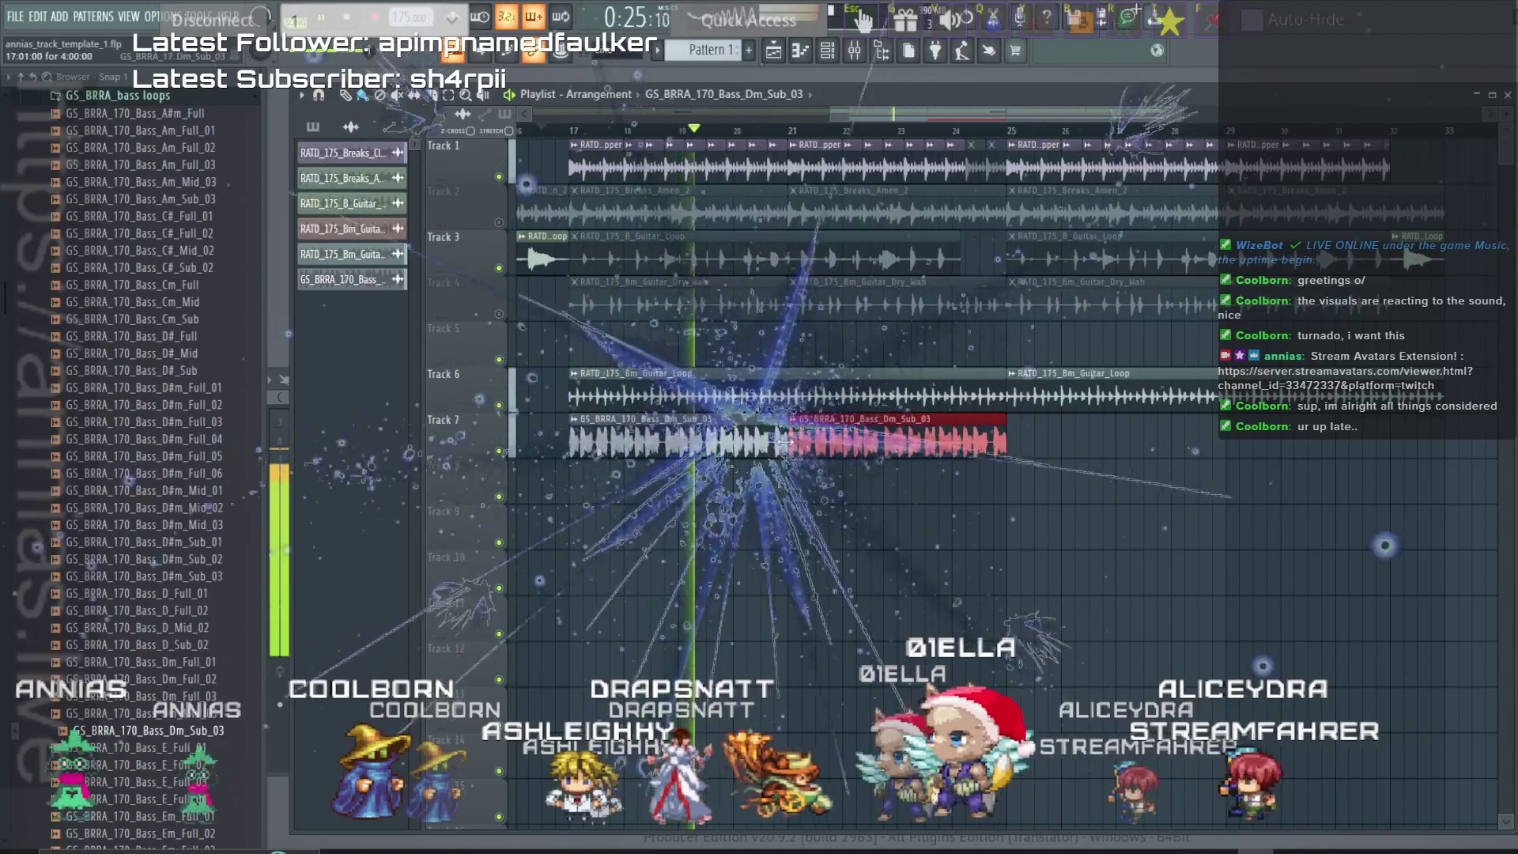
key("Delete")
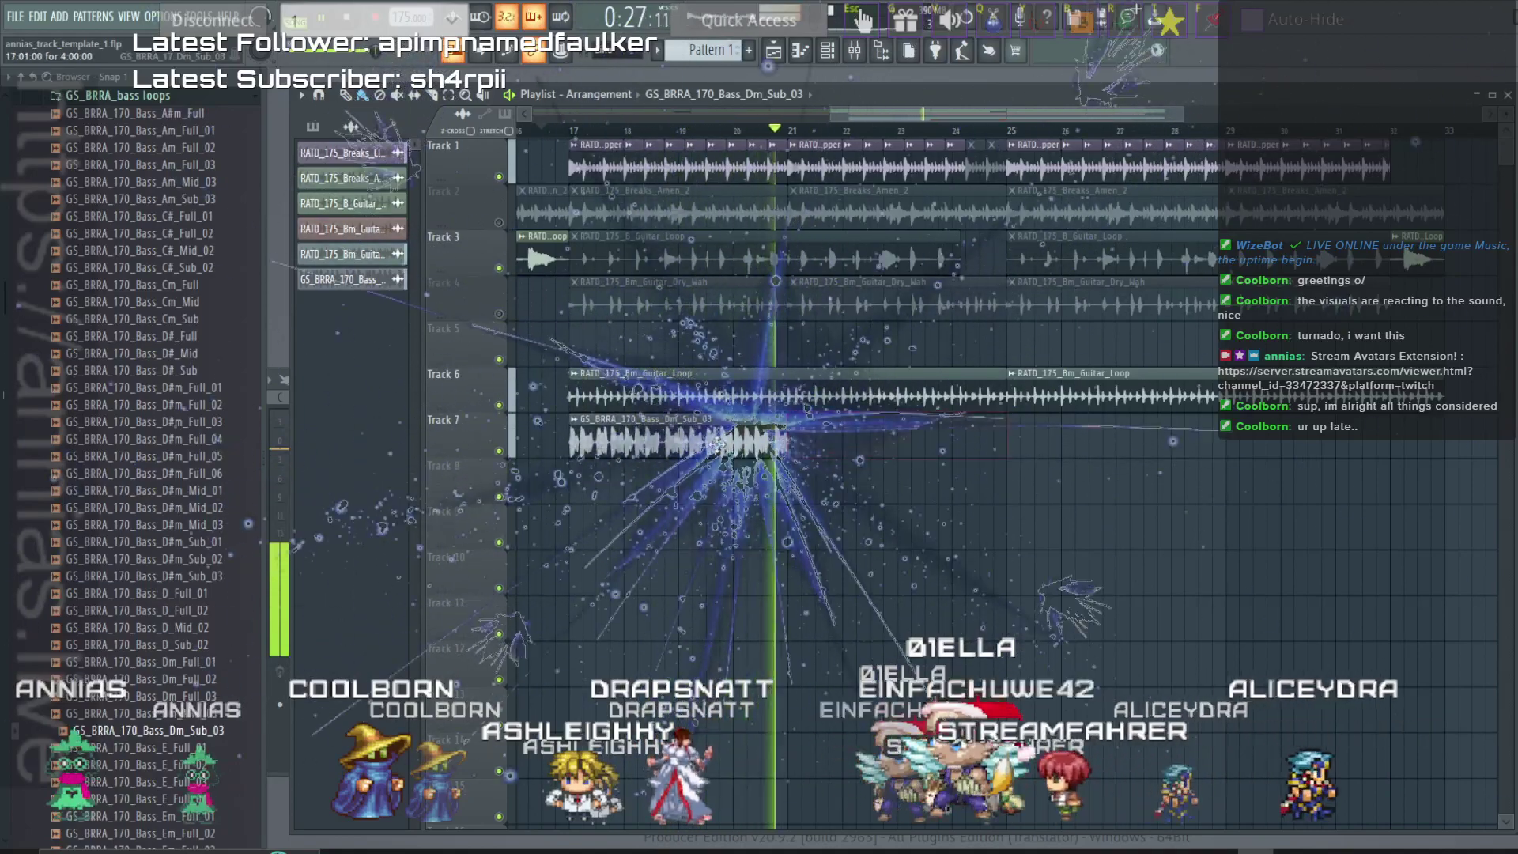
double_click(703, 441)
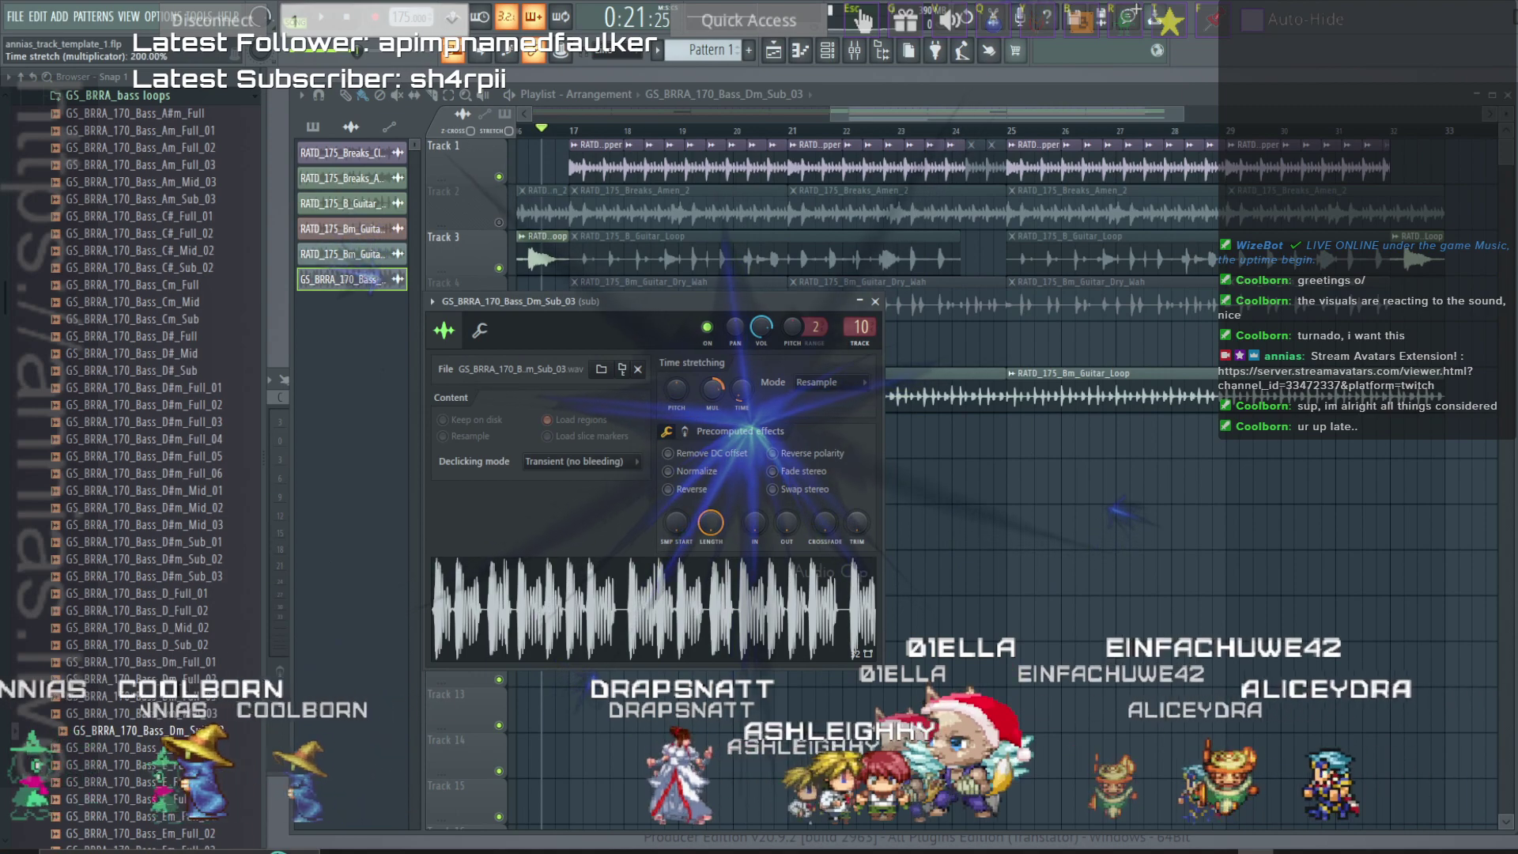
key("space")
left_click(875, 301)
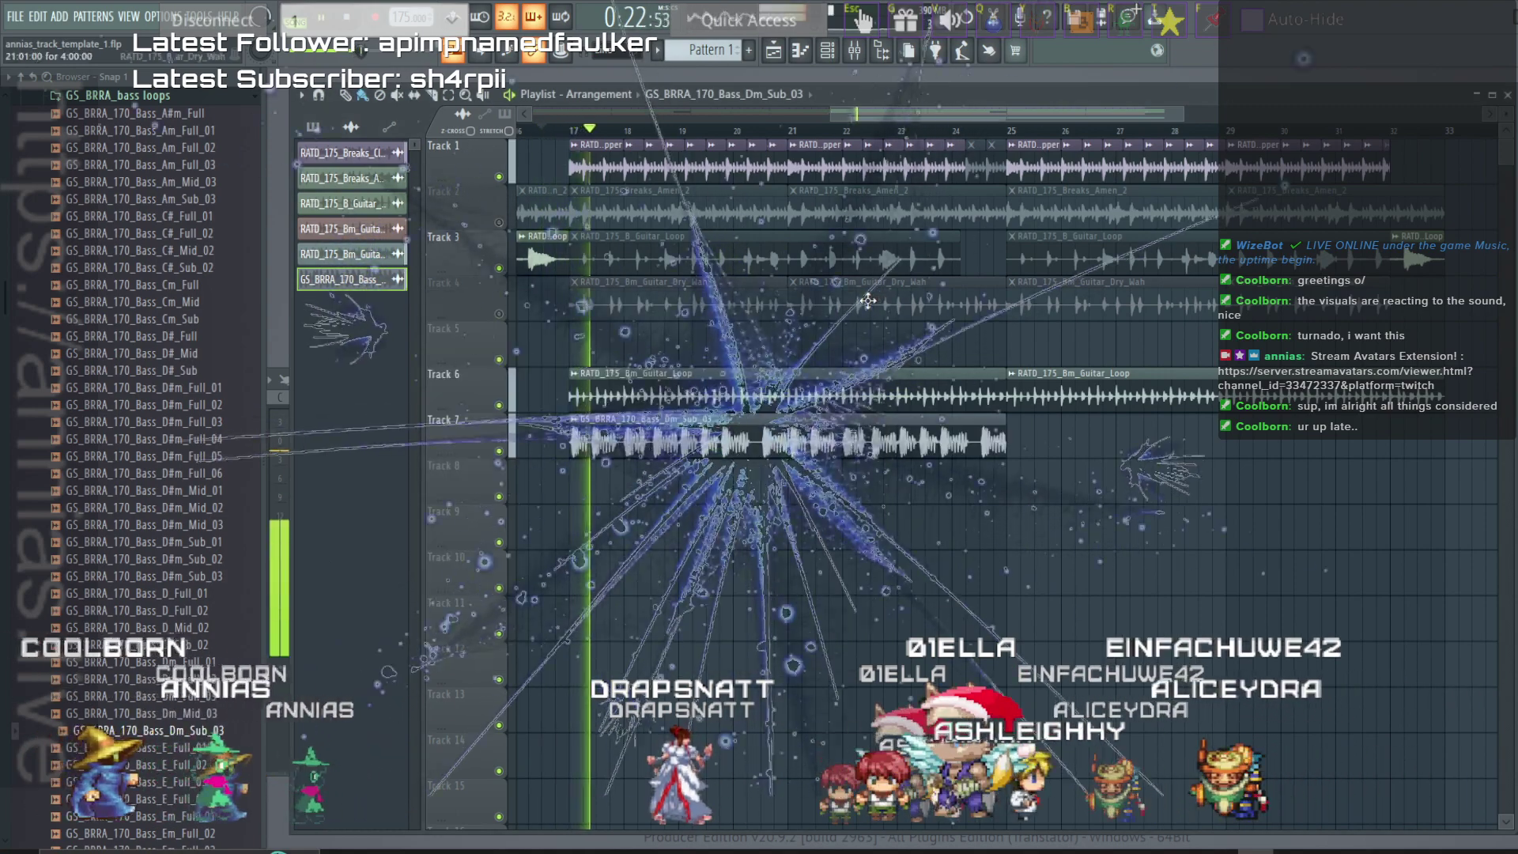
double_click(715, 447)
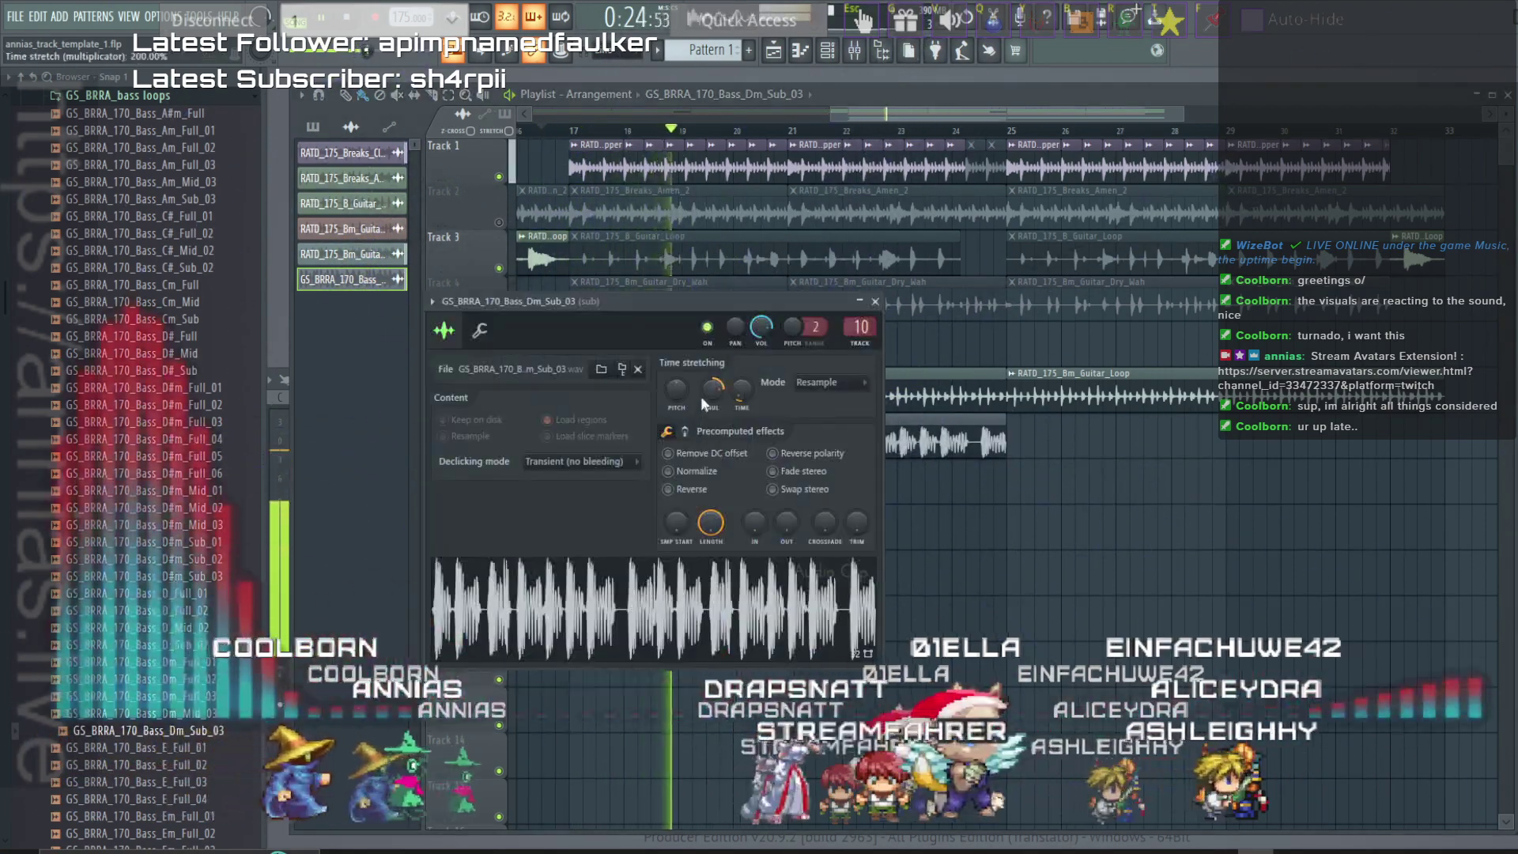
left_click_drag(712, 387, 713, 397)
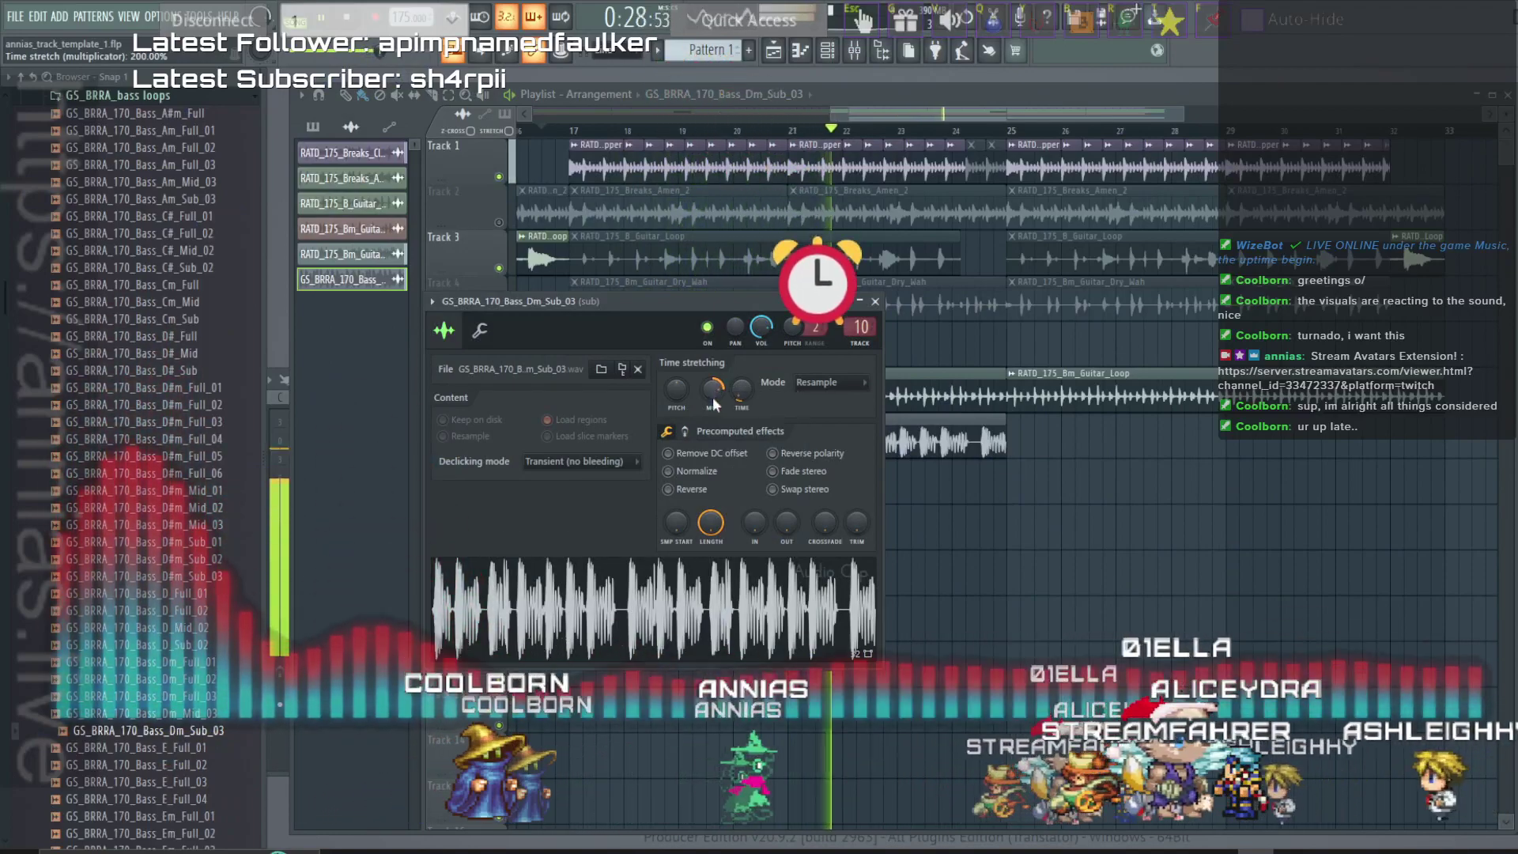
left_click(875, 302)
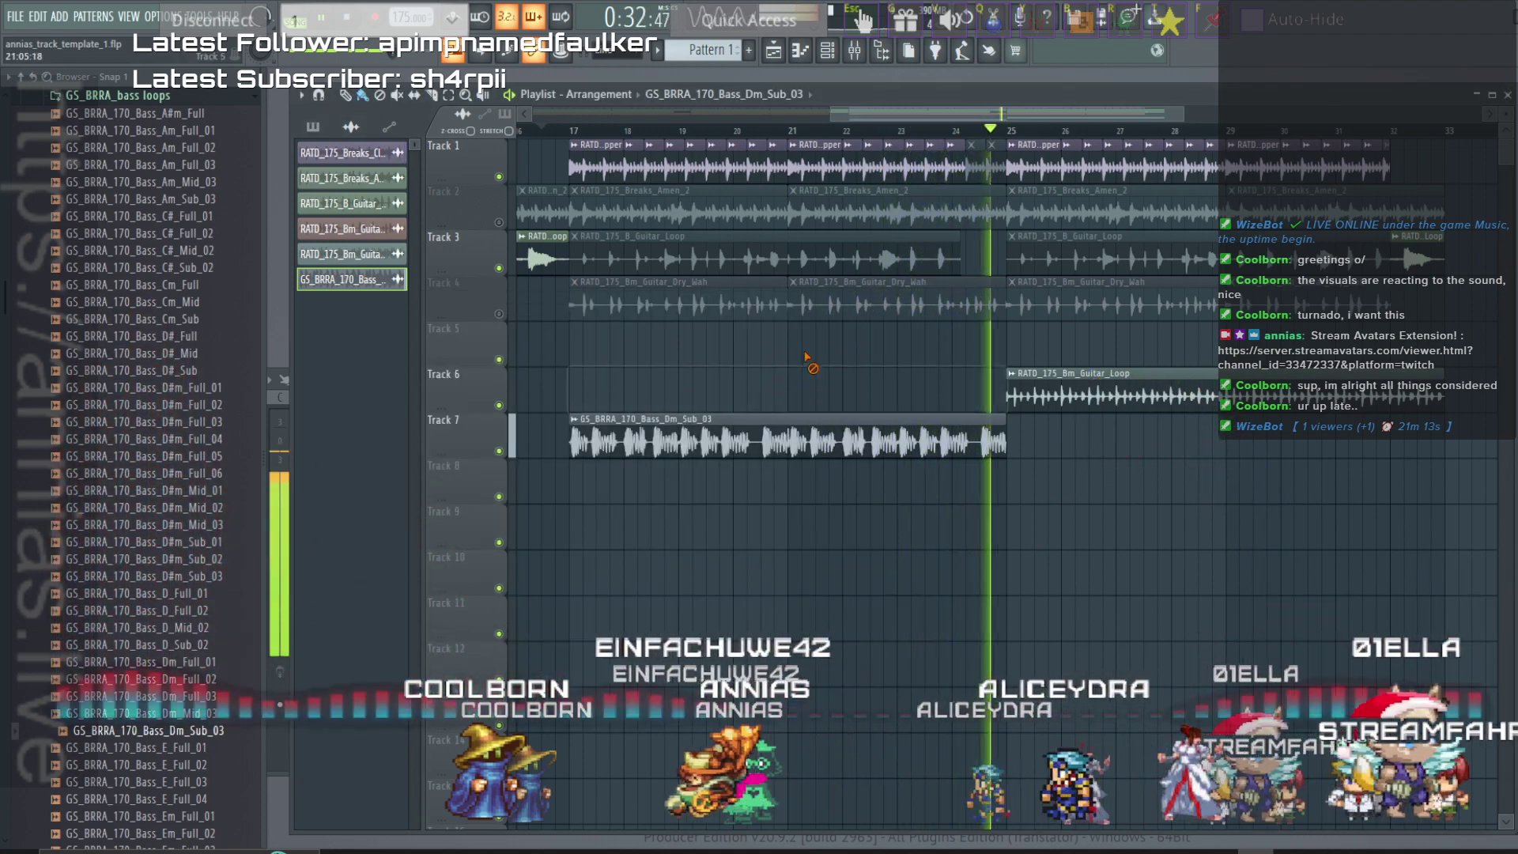
Delete the Bm Guitar Loop clips from Track 6, preview the Em sub bass loops, and delete the Dm_Sub_03 clip from Track 7.
right_click(1131, 373)
key("space")
double_click(711, 421)
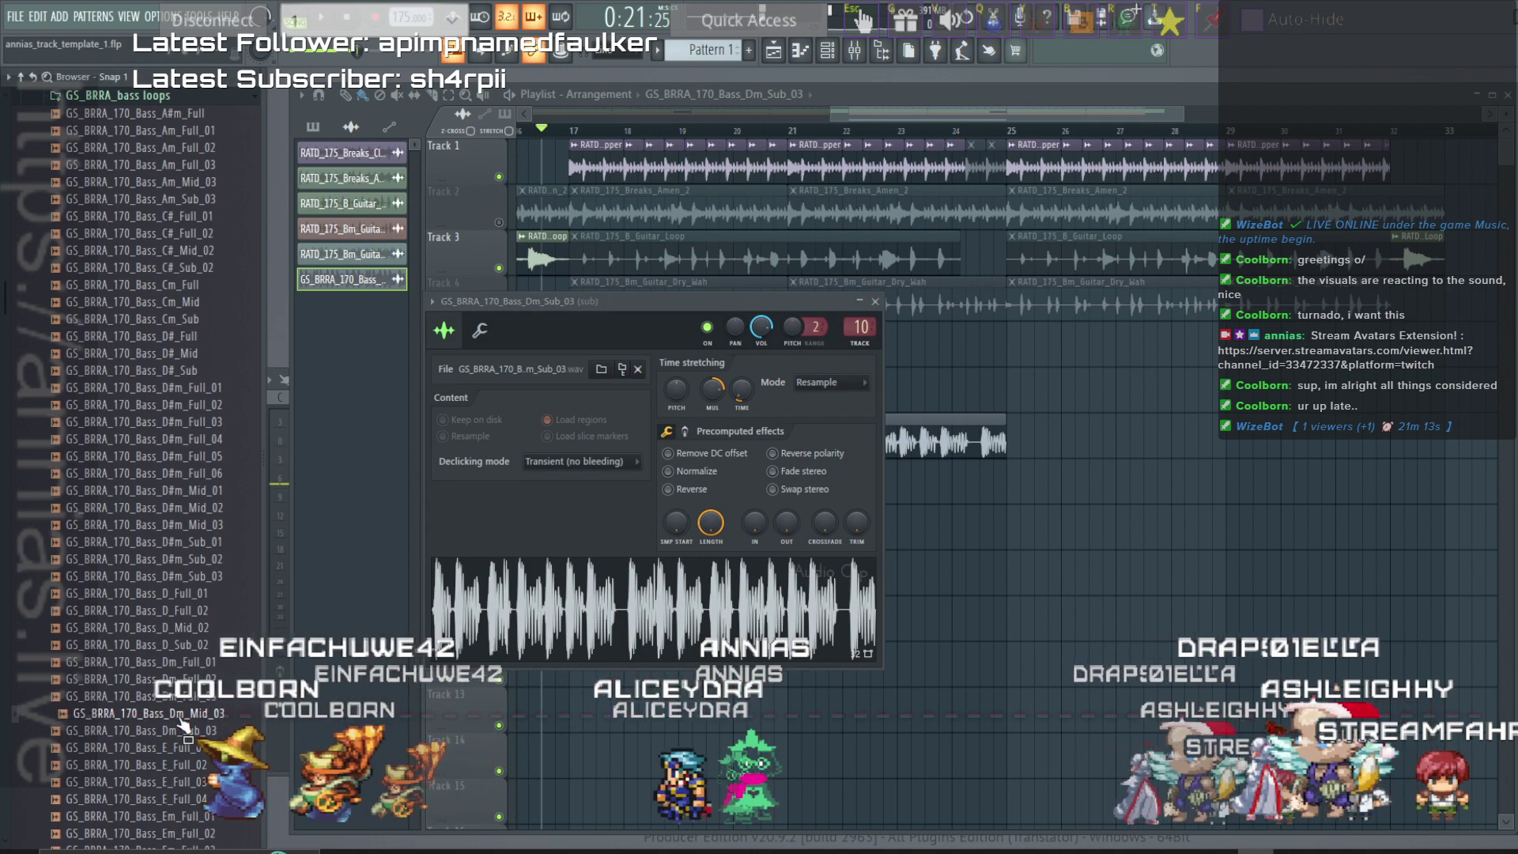
scroll(141, 800, "down", 4)
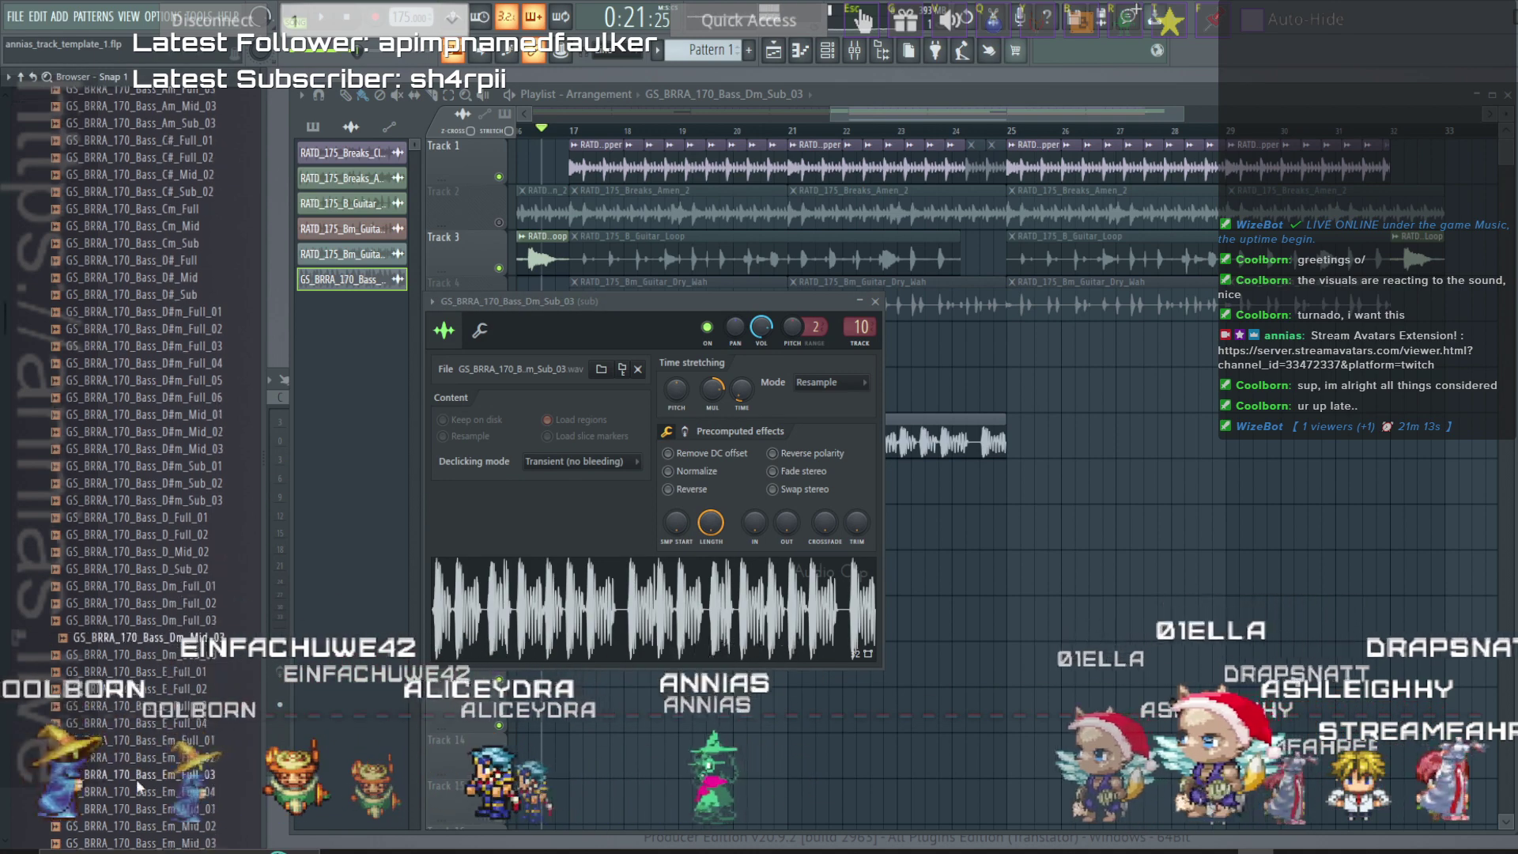
scroll(163, 616, "down", 6)
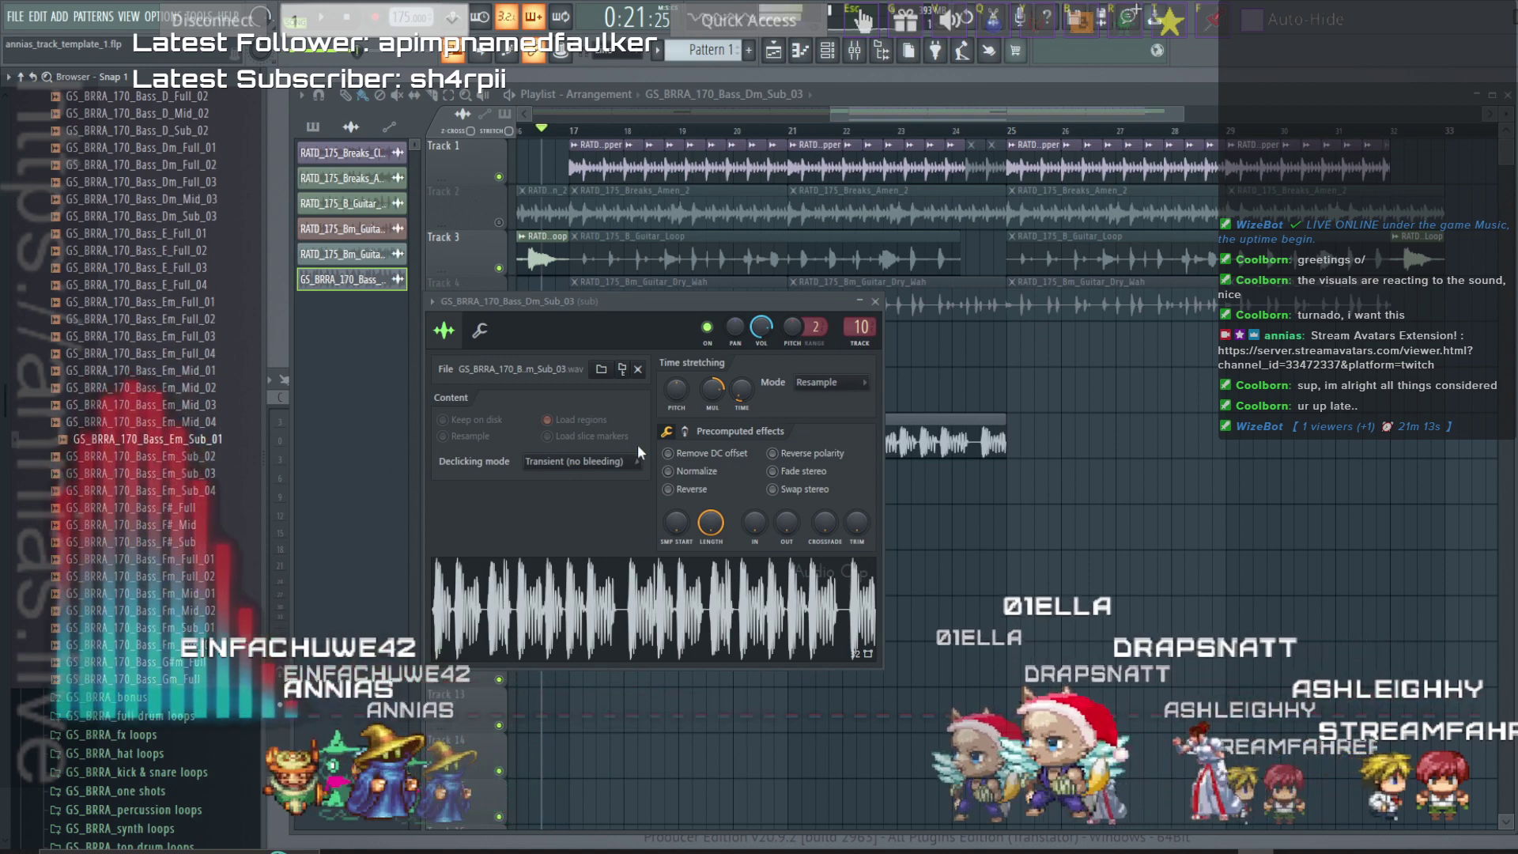
right_click(983, 418)
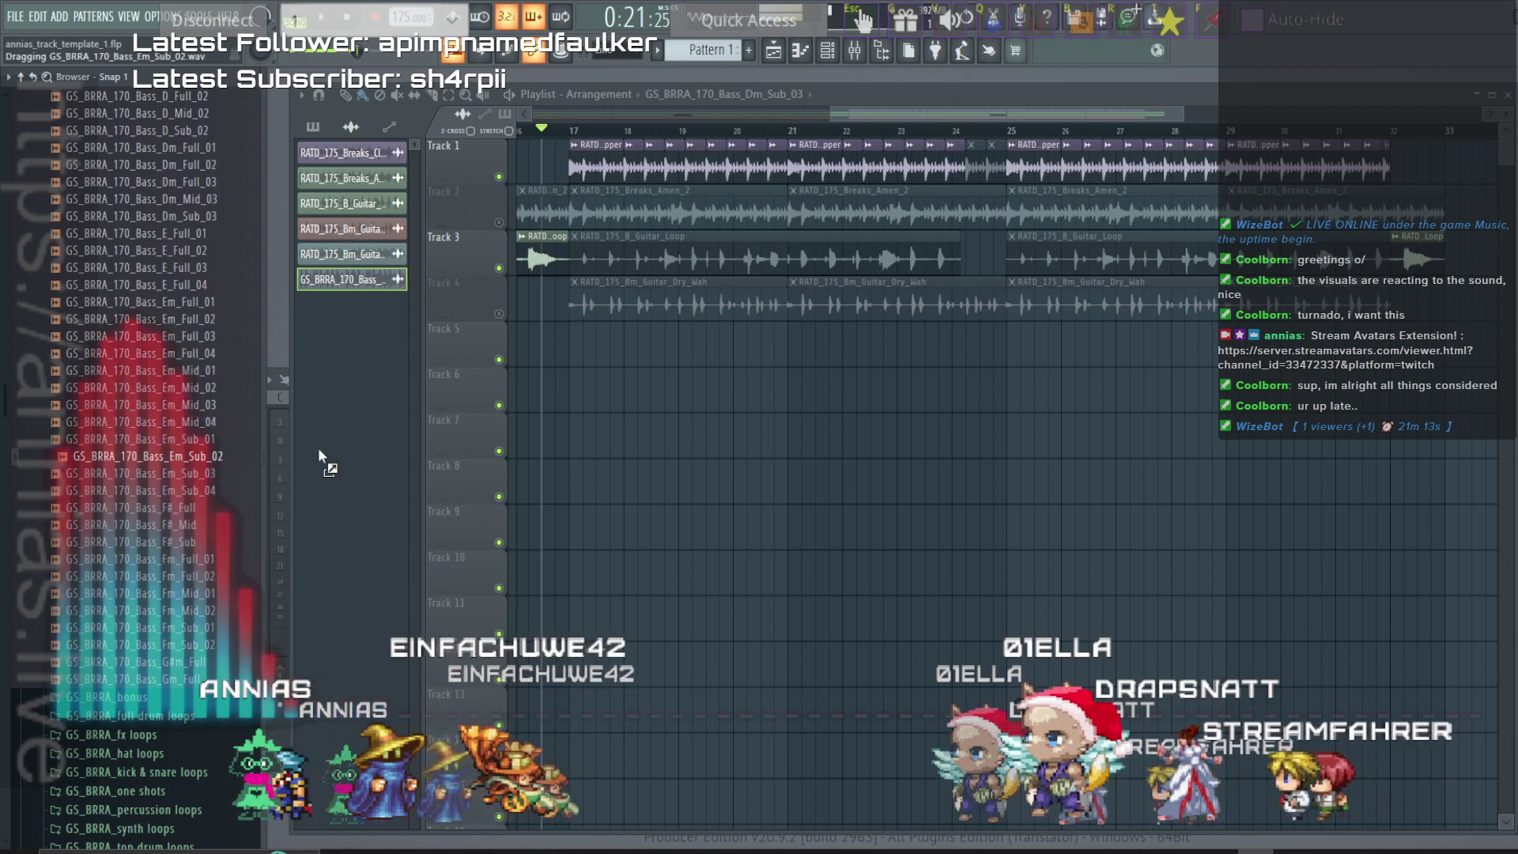
Place GS_BRRA_170_Bass_Em_Sub_02 on Track 7 at bar 17 and set its time stretch to 4 bars.
left_click_drag(594, 435, 571, 427)
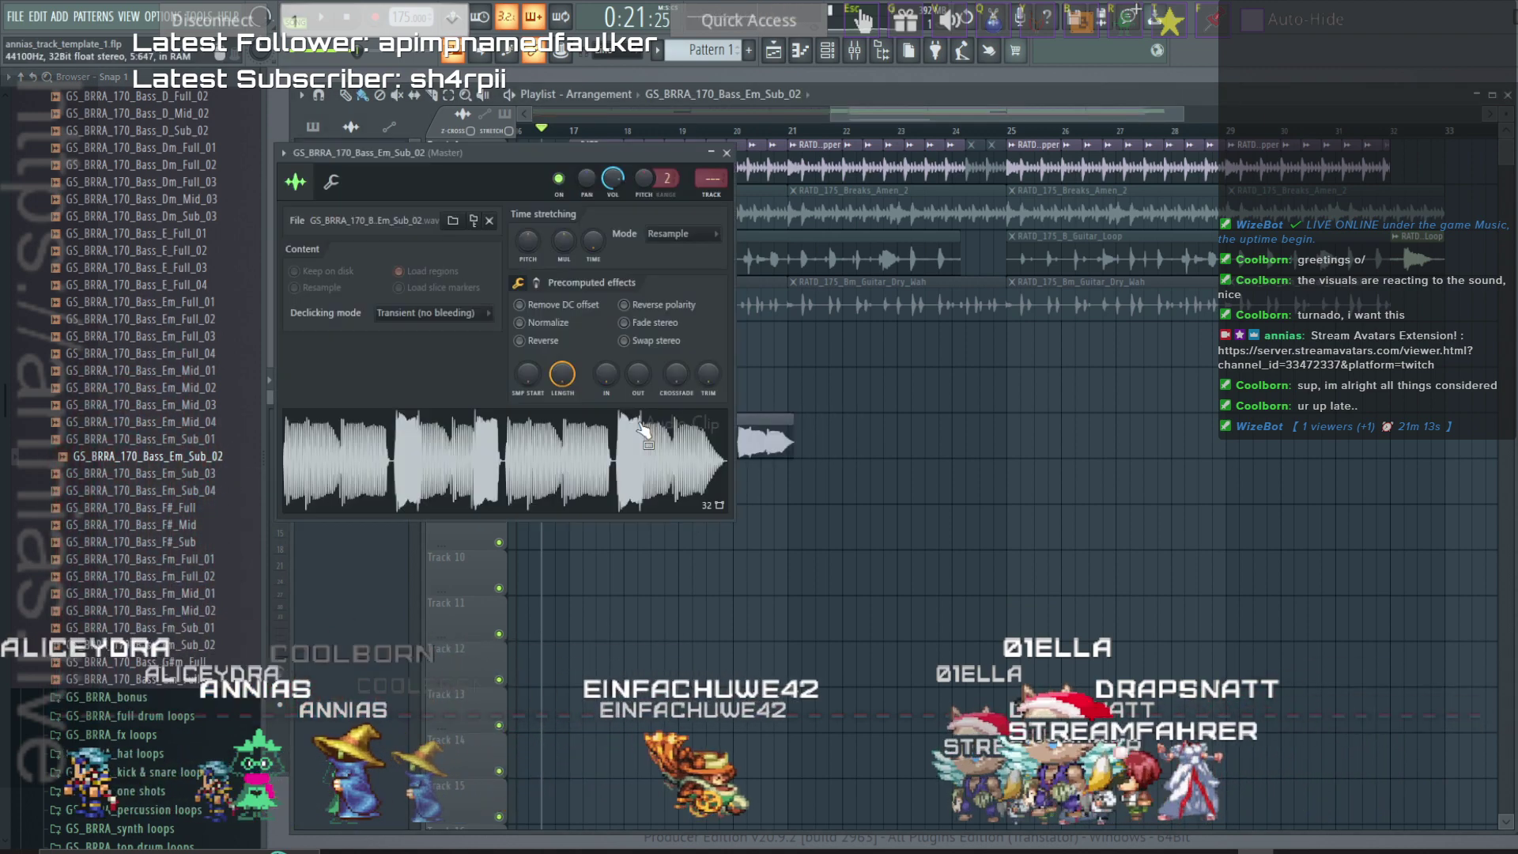
right_click(590, 241)
left_click(620, 371)
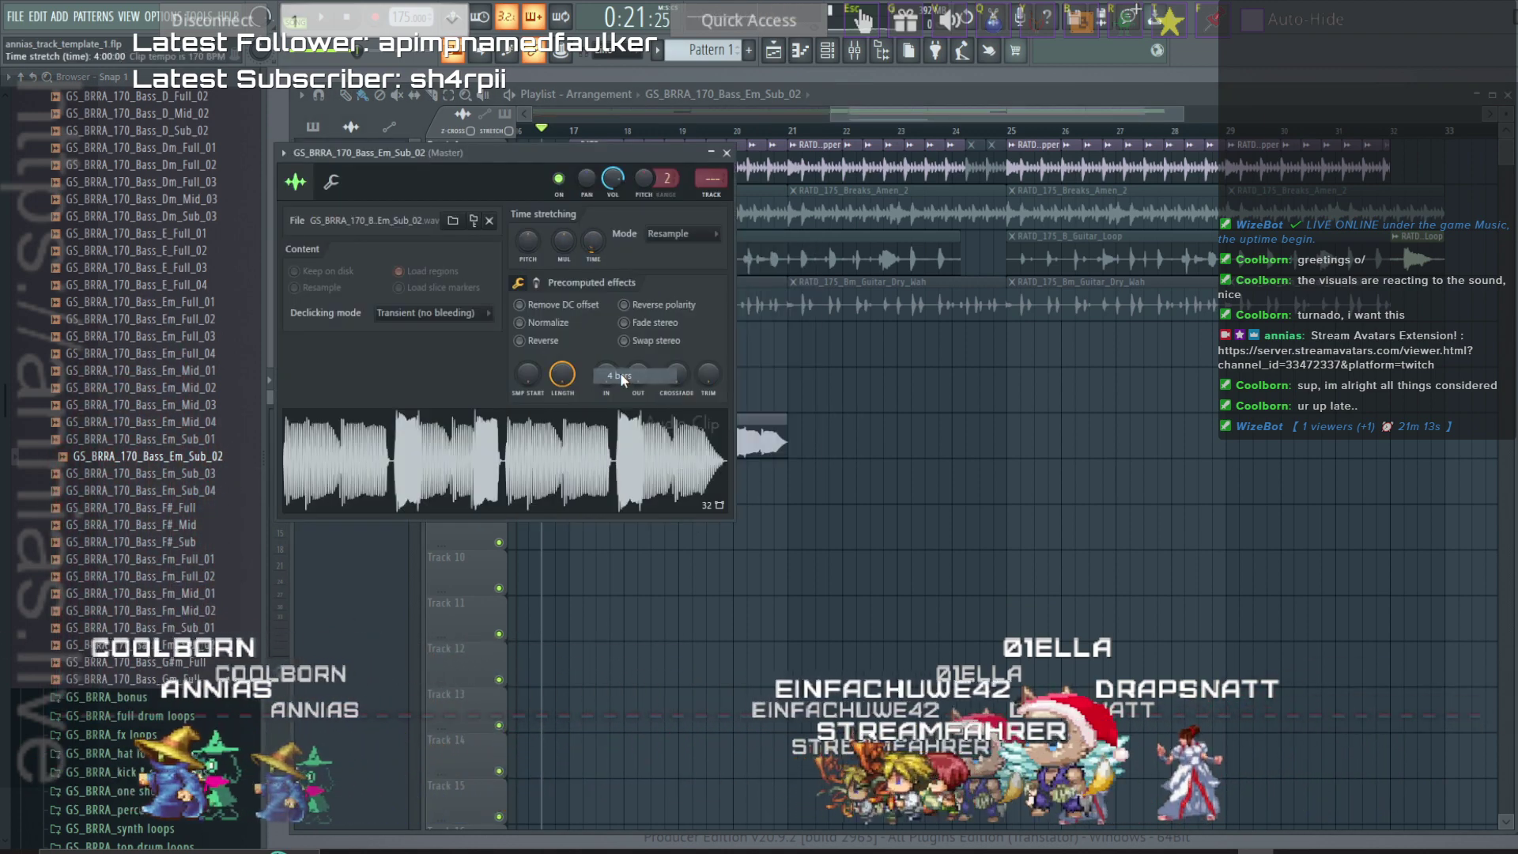
Pitch the GS_BRRA_170_Bass_Em_Sub_02 clip up 100 cents and route it to mixer track 9.
left_click_drag(528, 241, 529, 233)
right_click(529, 239)
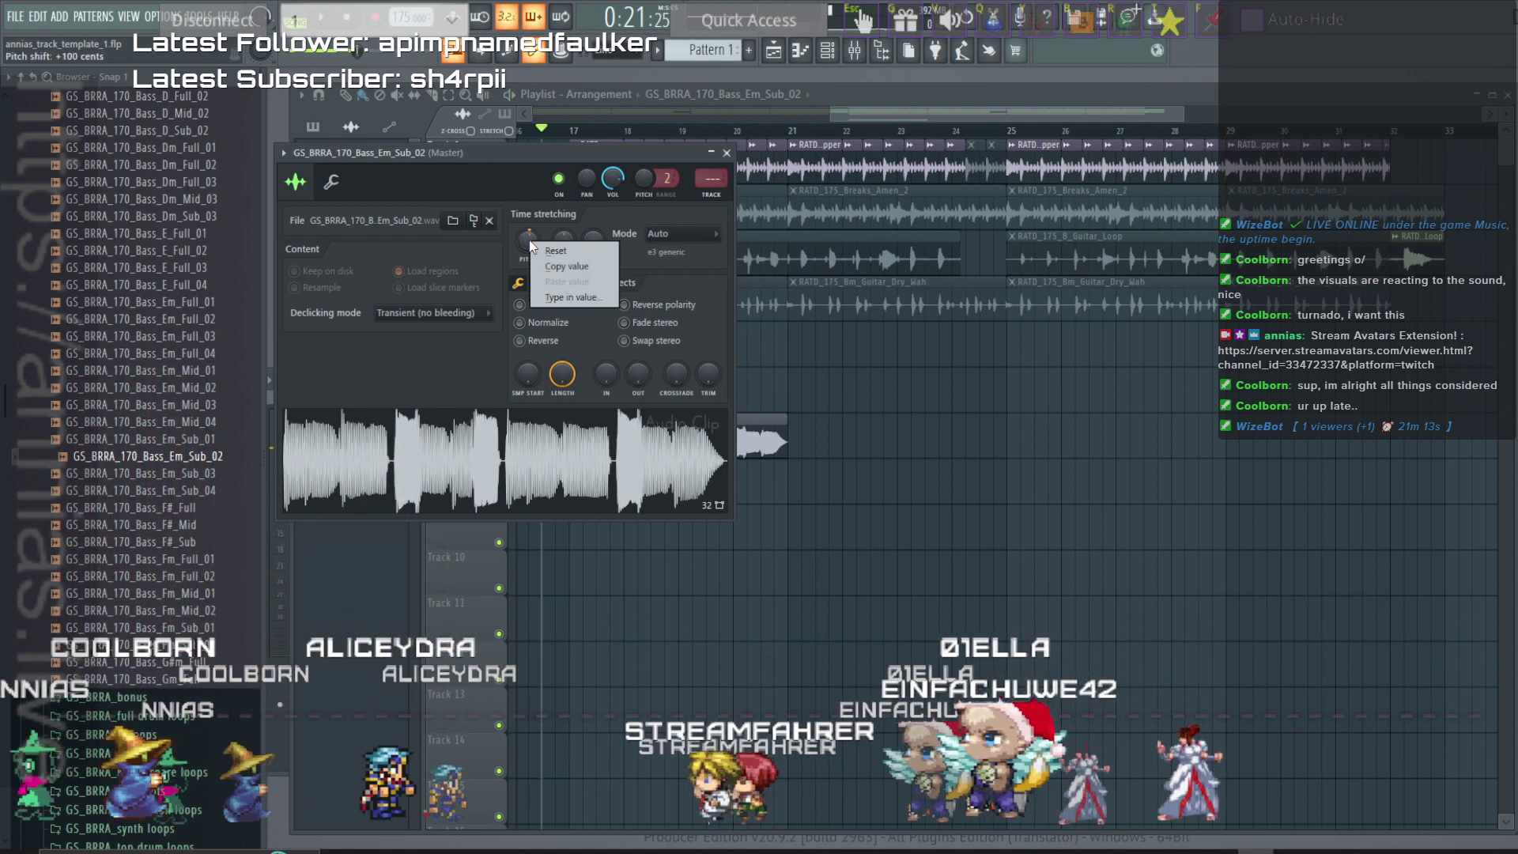
key("space")
left_click_drag(697, 179, 697, 170)
key("space")
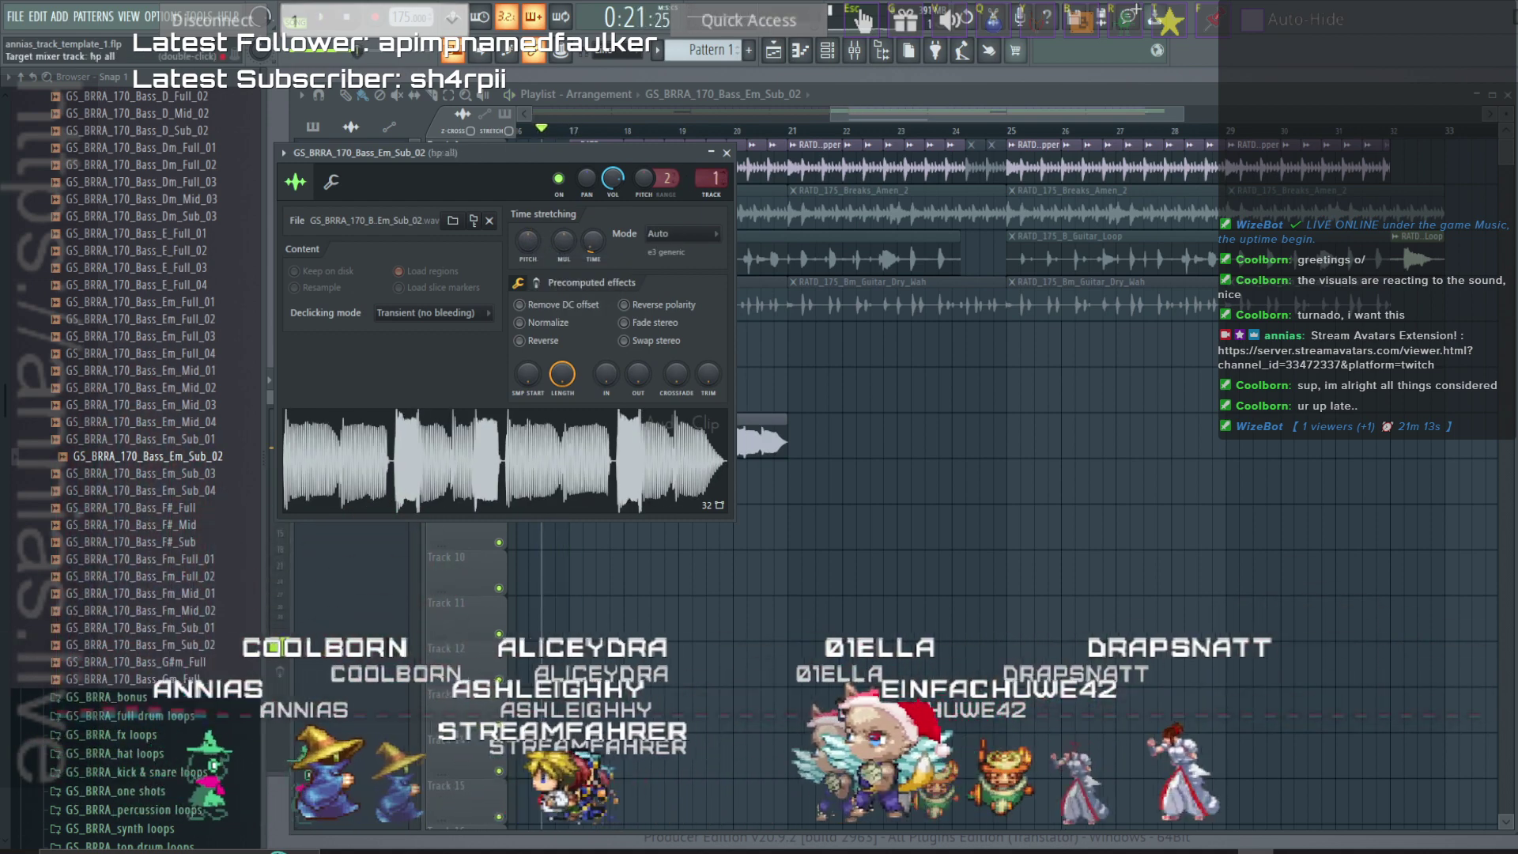
left_click(726, 153)
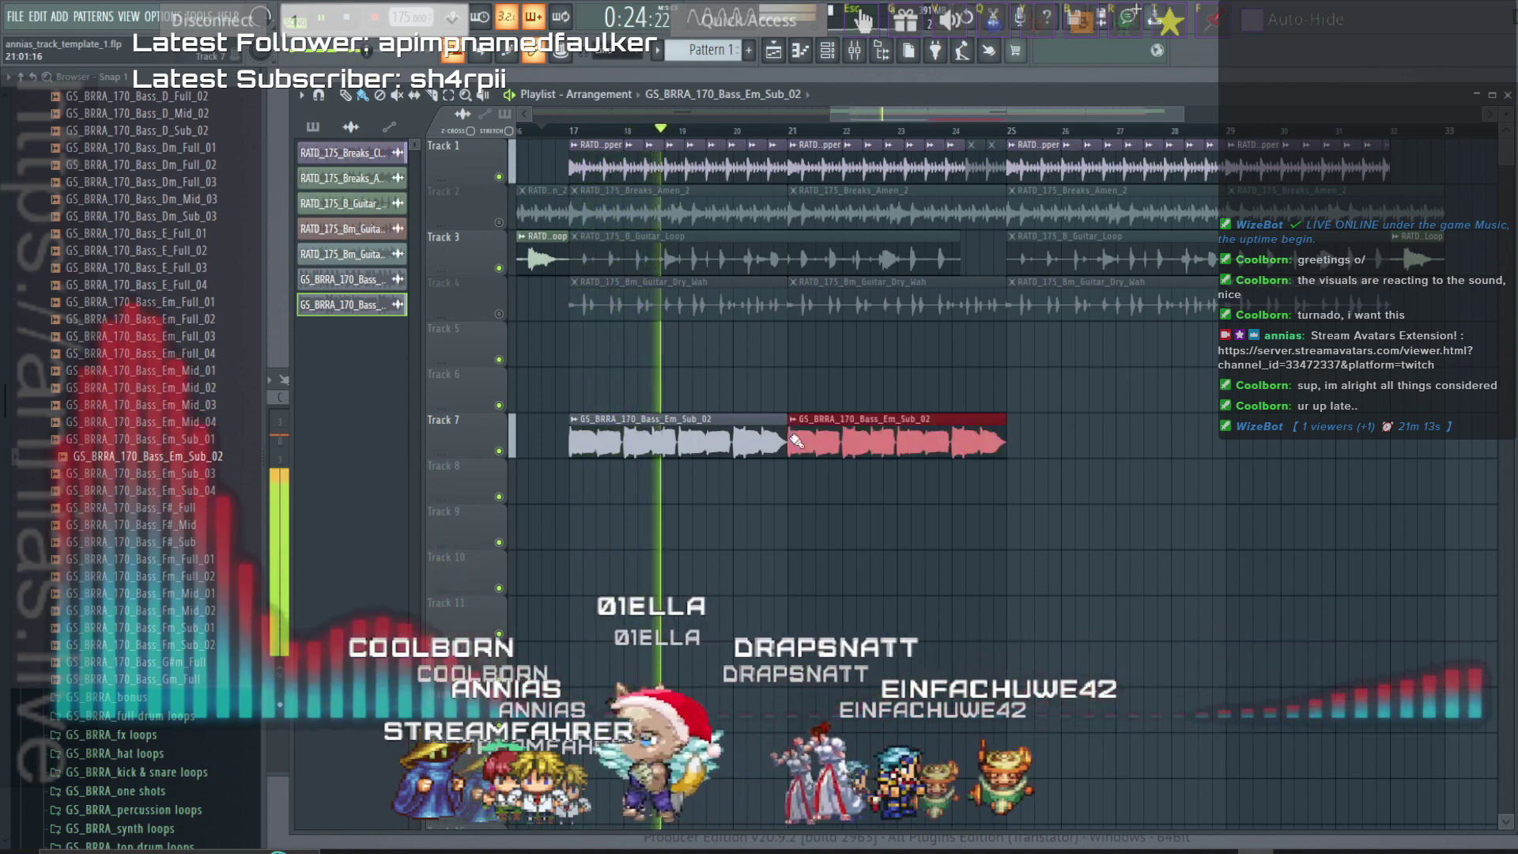
Repeat the Em_Sub_02 clip along Track 7 up to bar 33, unmute Track 2, and audition from bar 25.
left_click_drag(873, 431, 1242, 423)
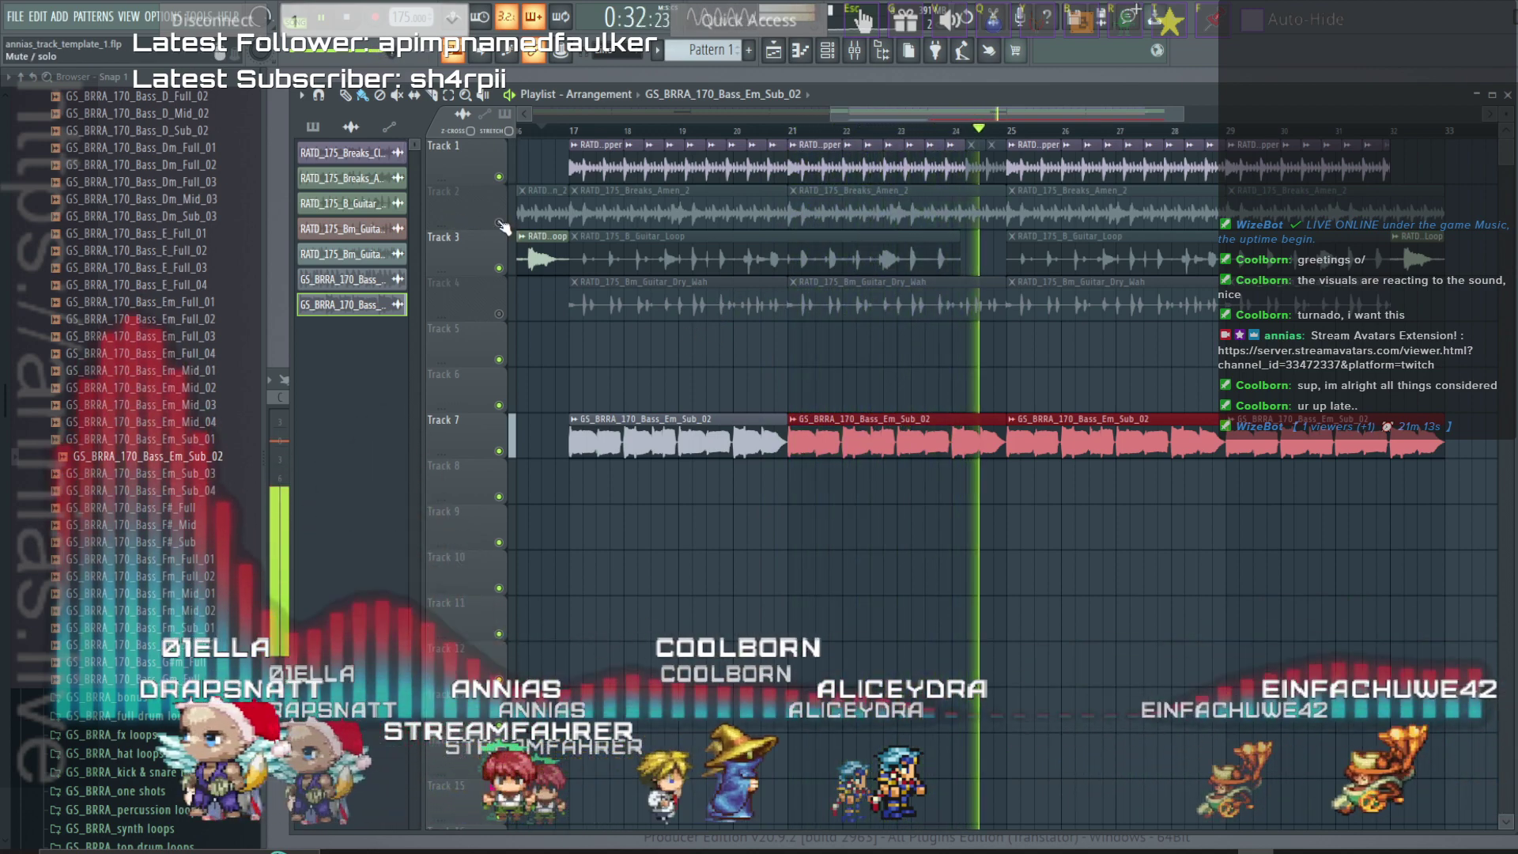
left_click(499, 222)
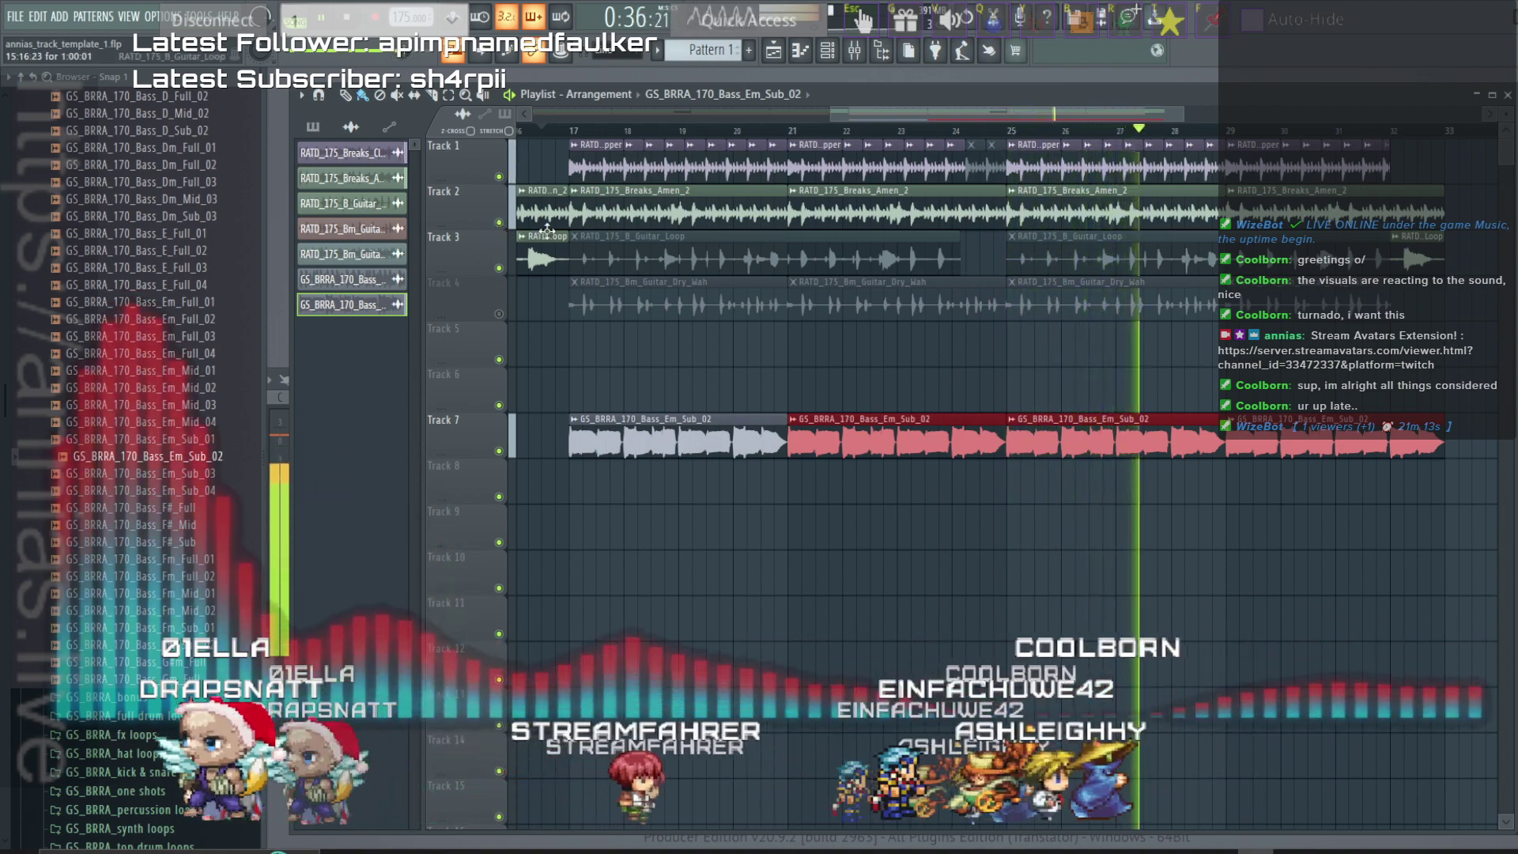
double_click(867, 211)
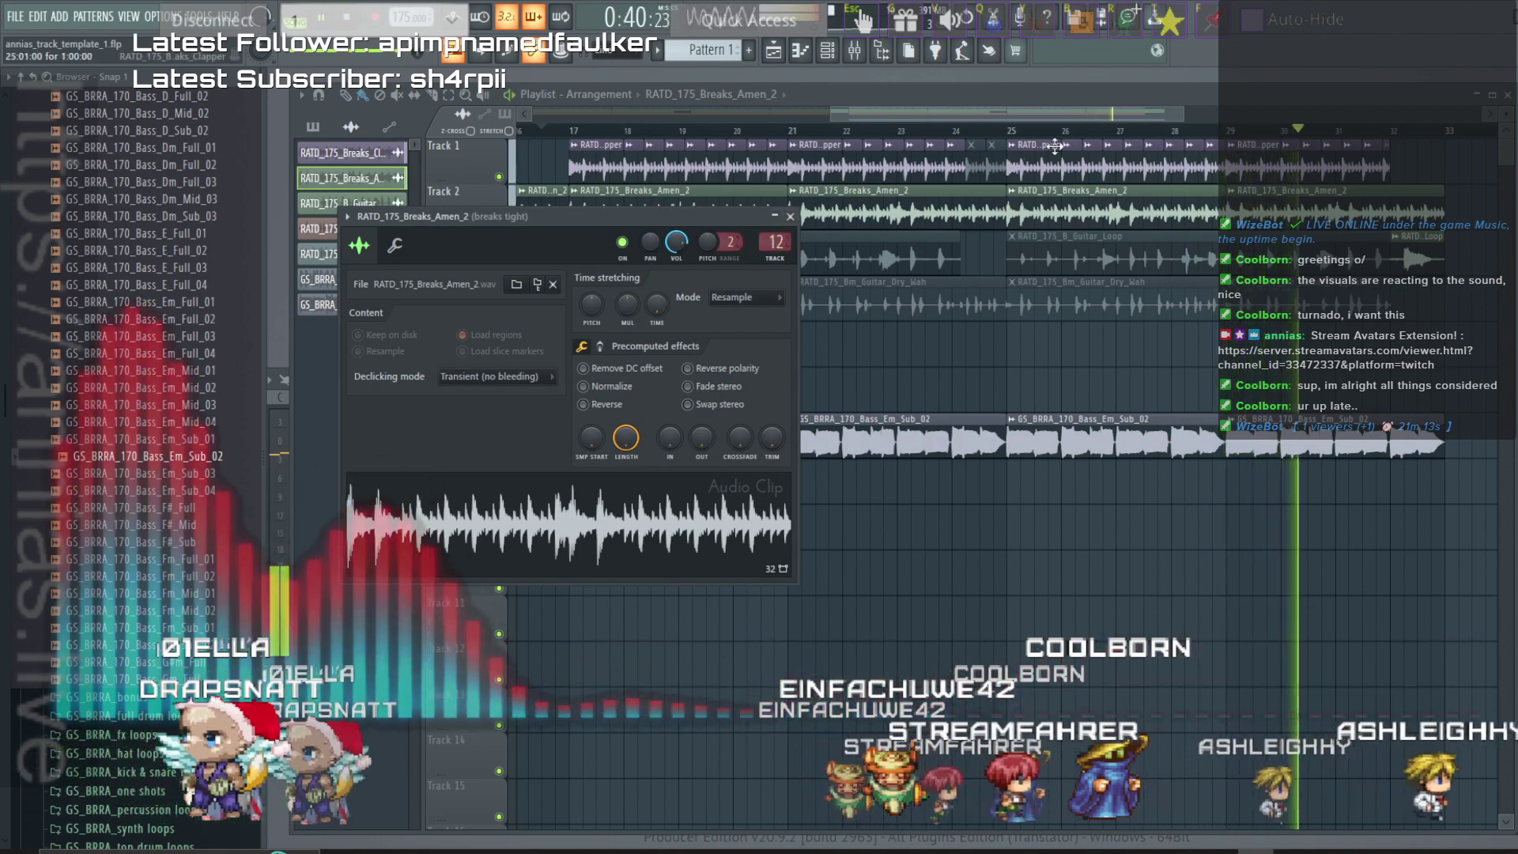
key("Escape")
left_click(1006, 133)
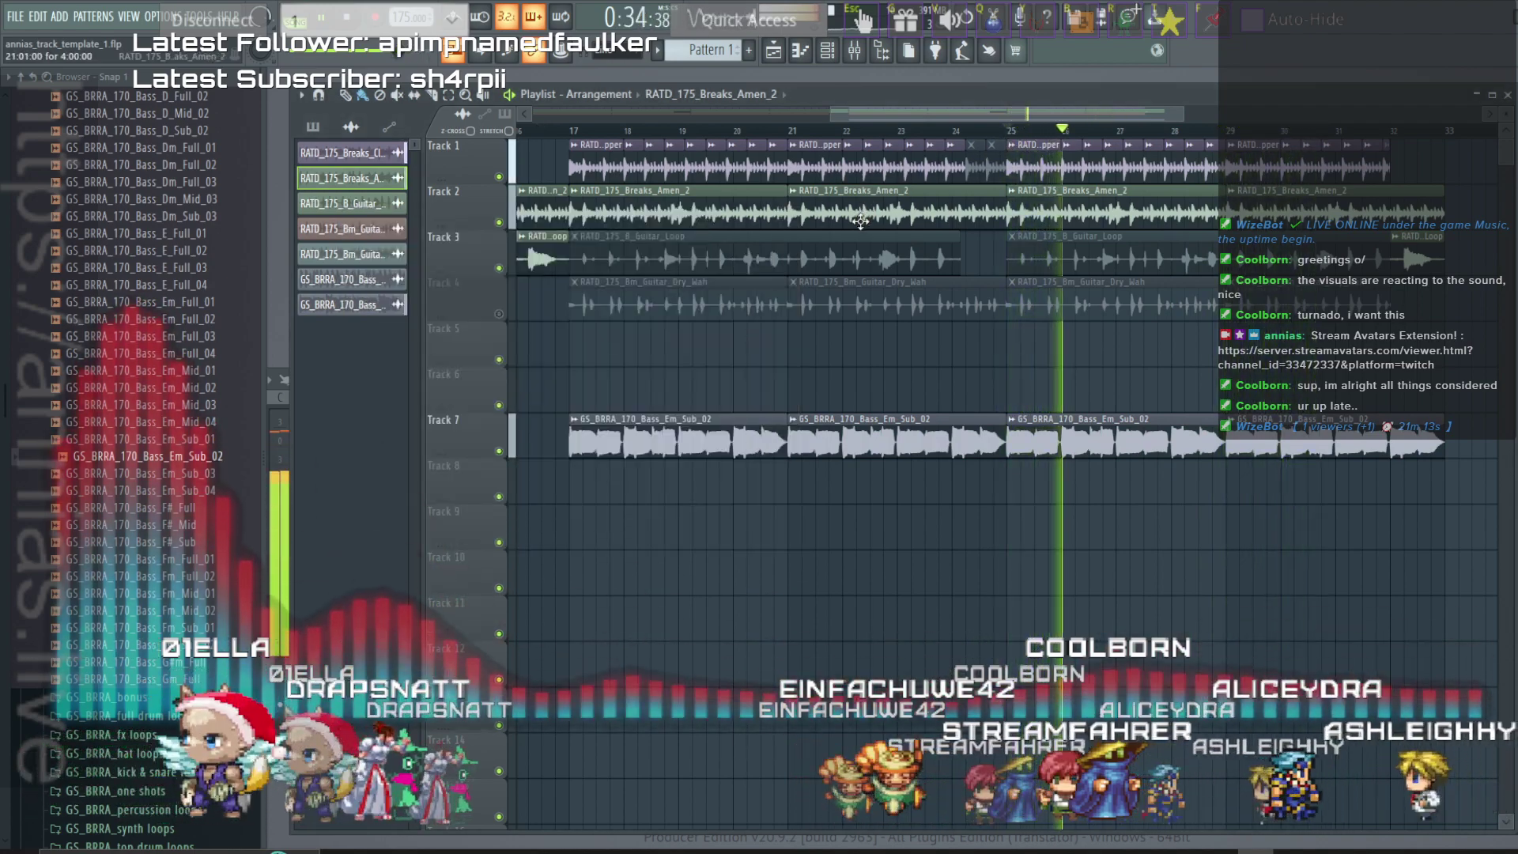
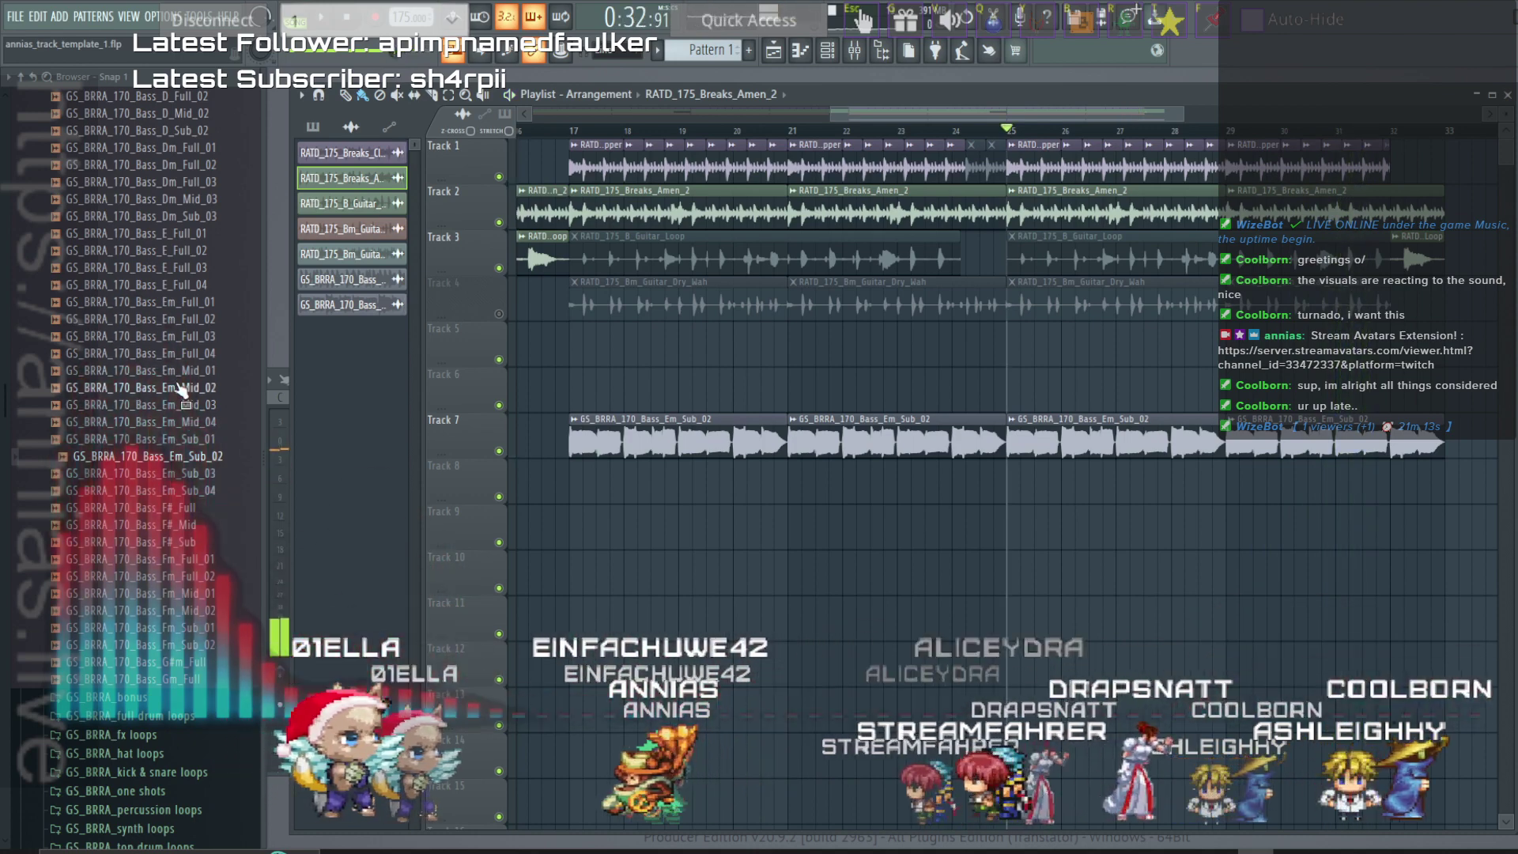
Place GS_BRRA_170_Bass_Em_Mid_02 on Track 8 at bar 17 and route it to mixer track 11, bass mid.
left_click_drag(176, 389, 595, 485)
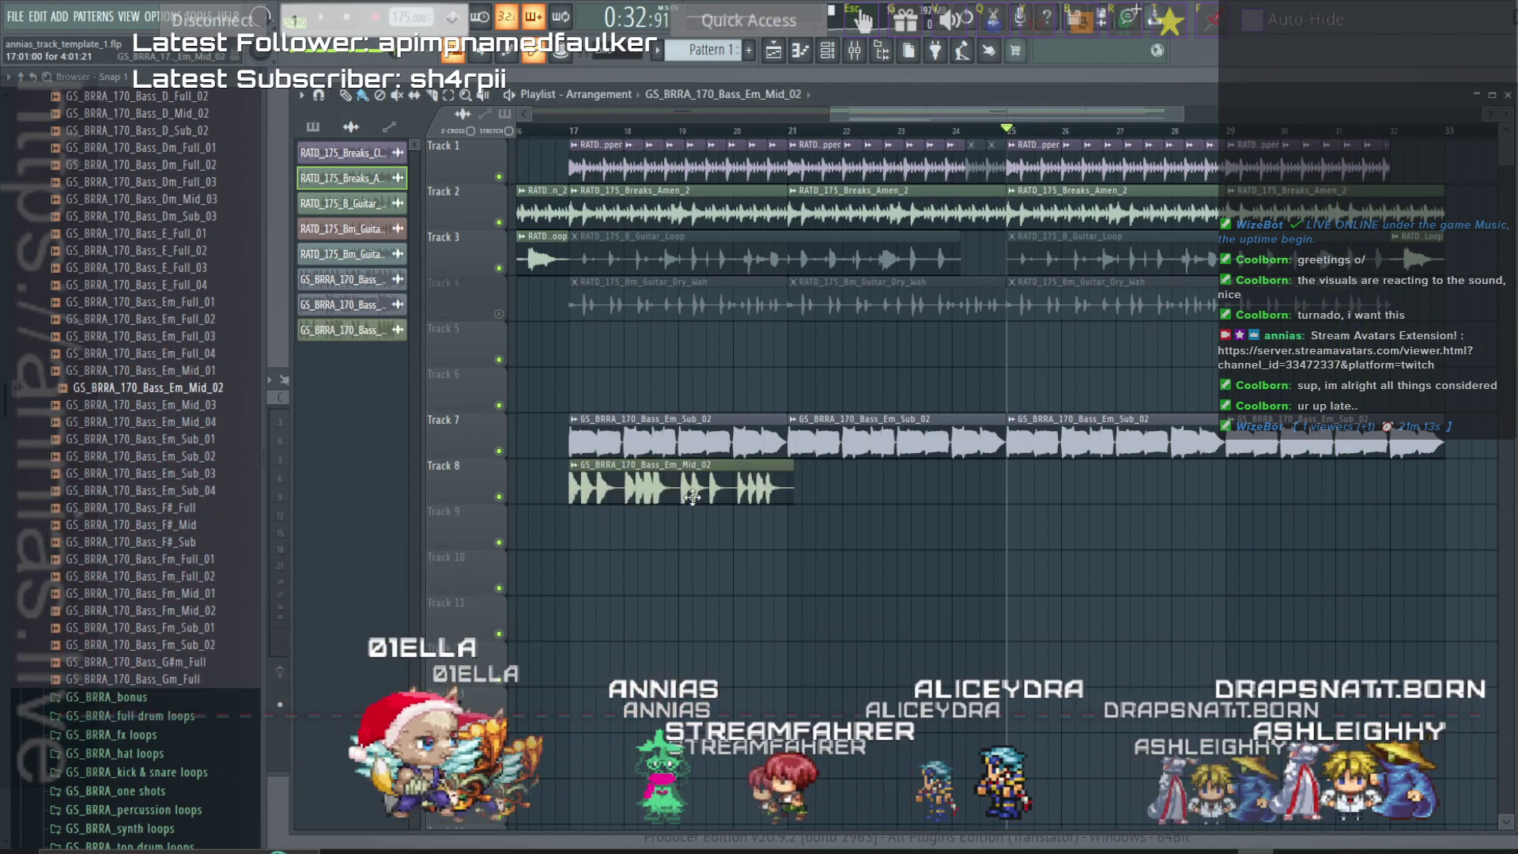
double_click(610, 468)
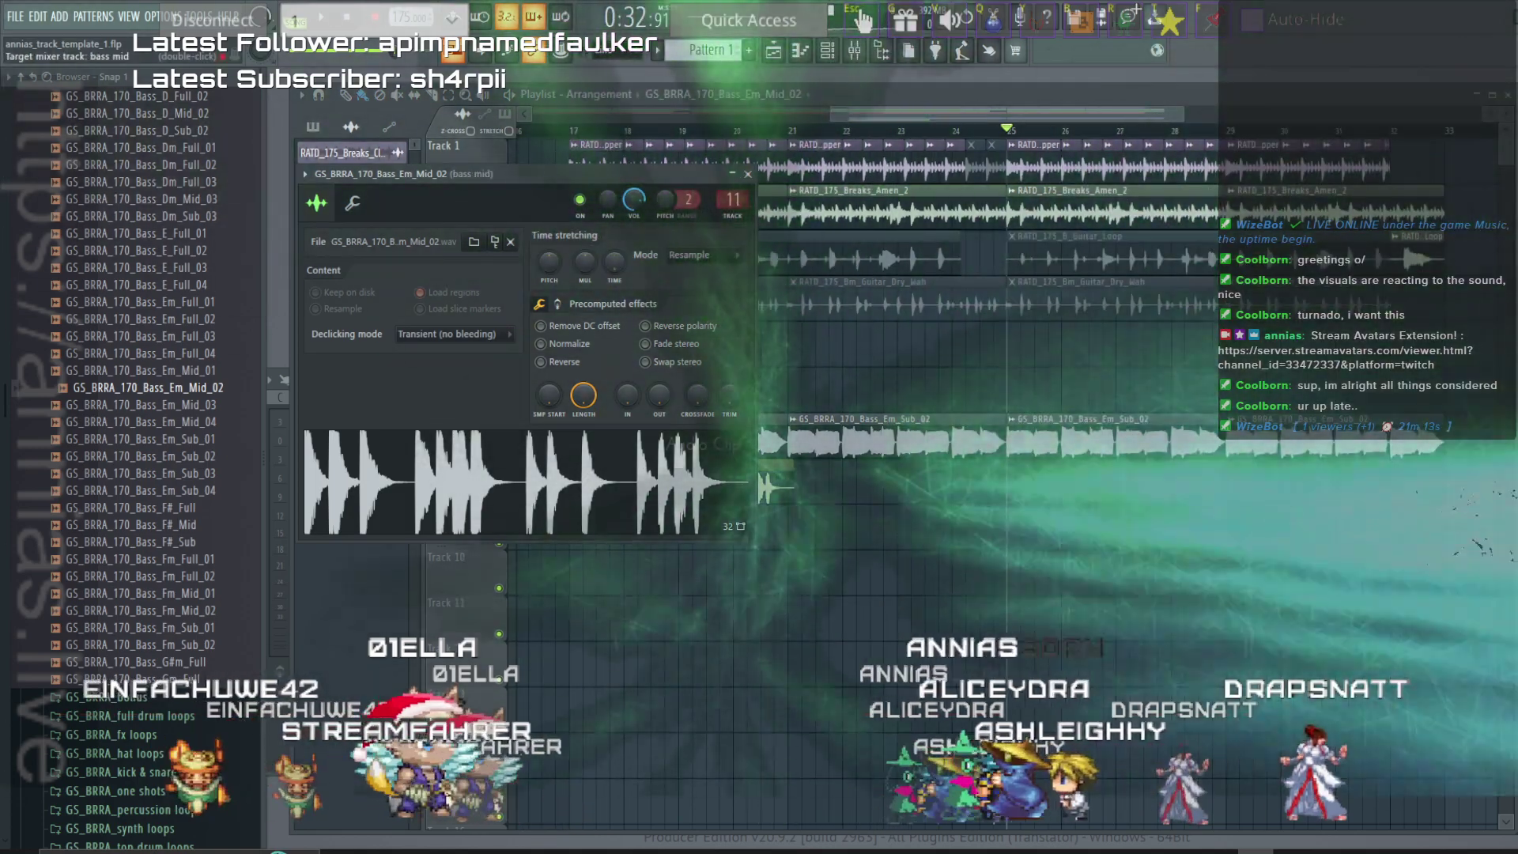
left_click_drag(732, 200, 732, 192)
Load RP-Distort in slot 3 of the bass mid mixer track.
double_click(732, 200)
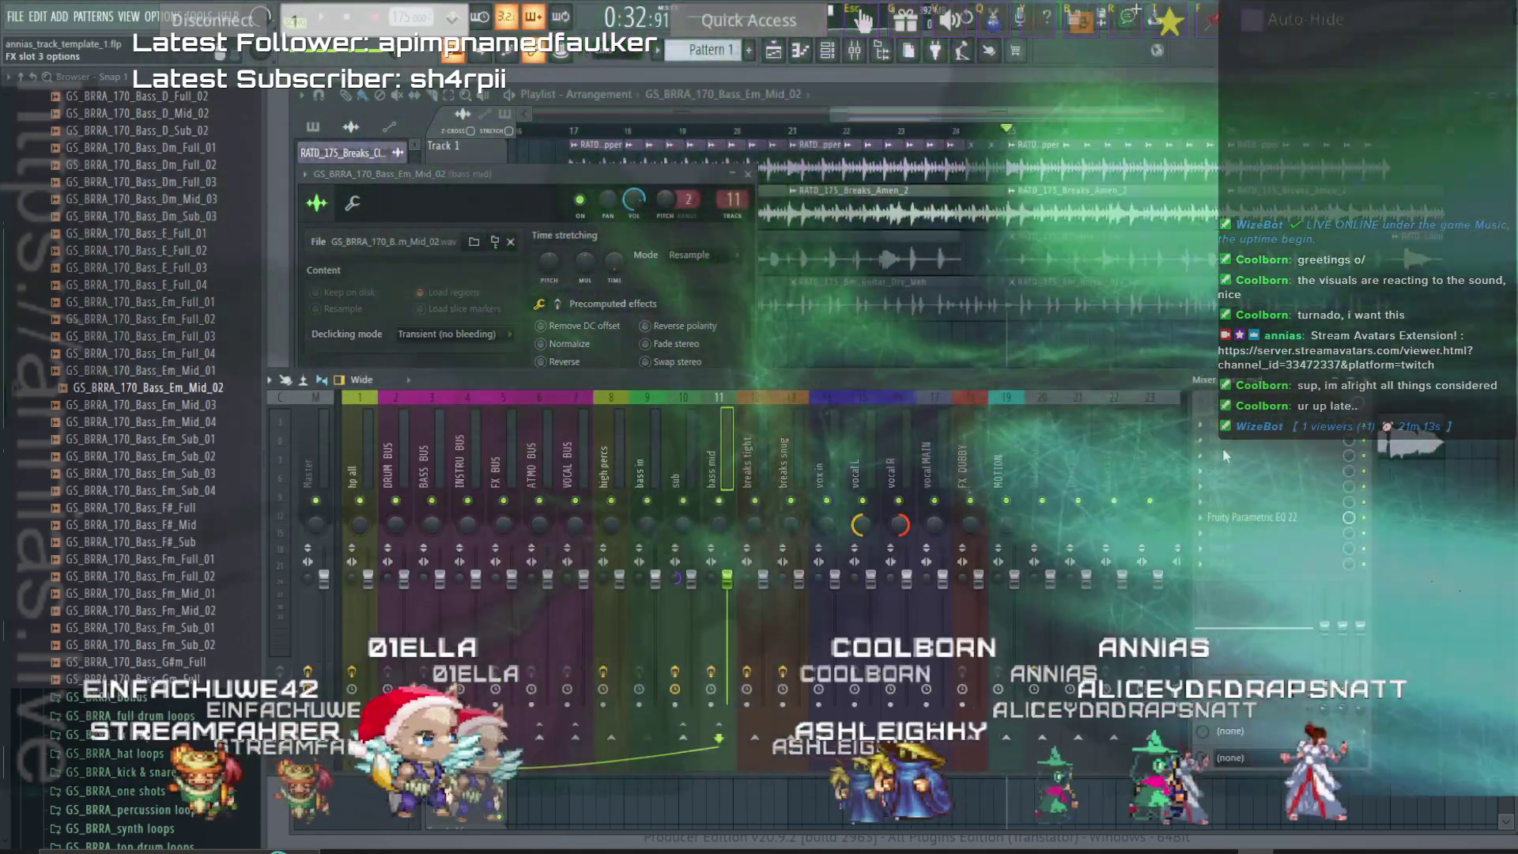
left_click(1222, 455)
mouse_move(1222, 472)
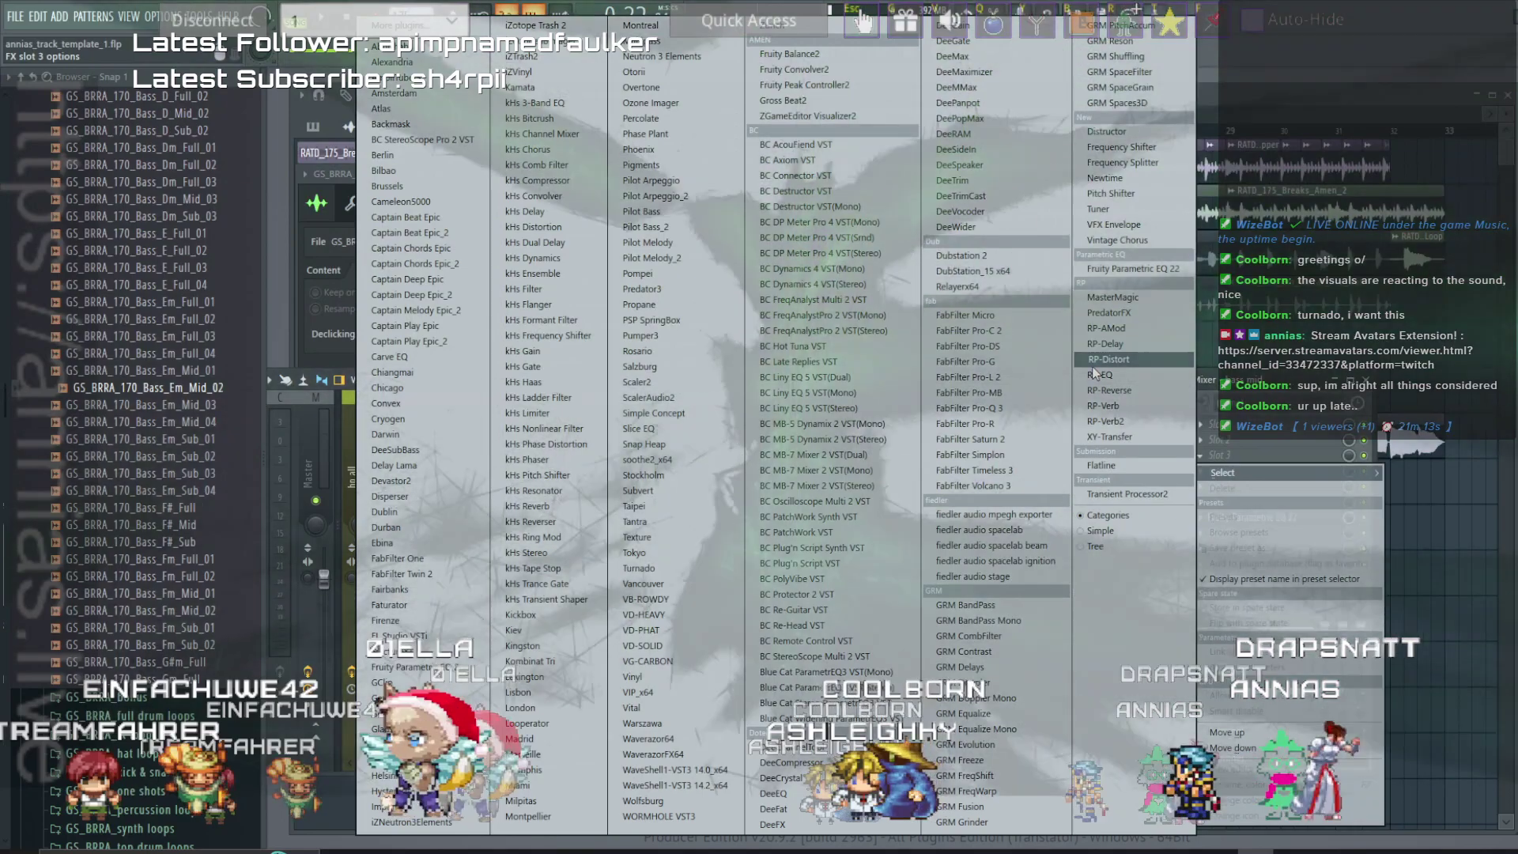
left_click(1102, 359)
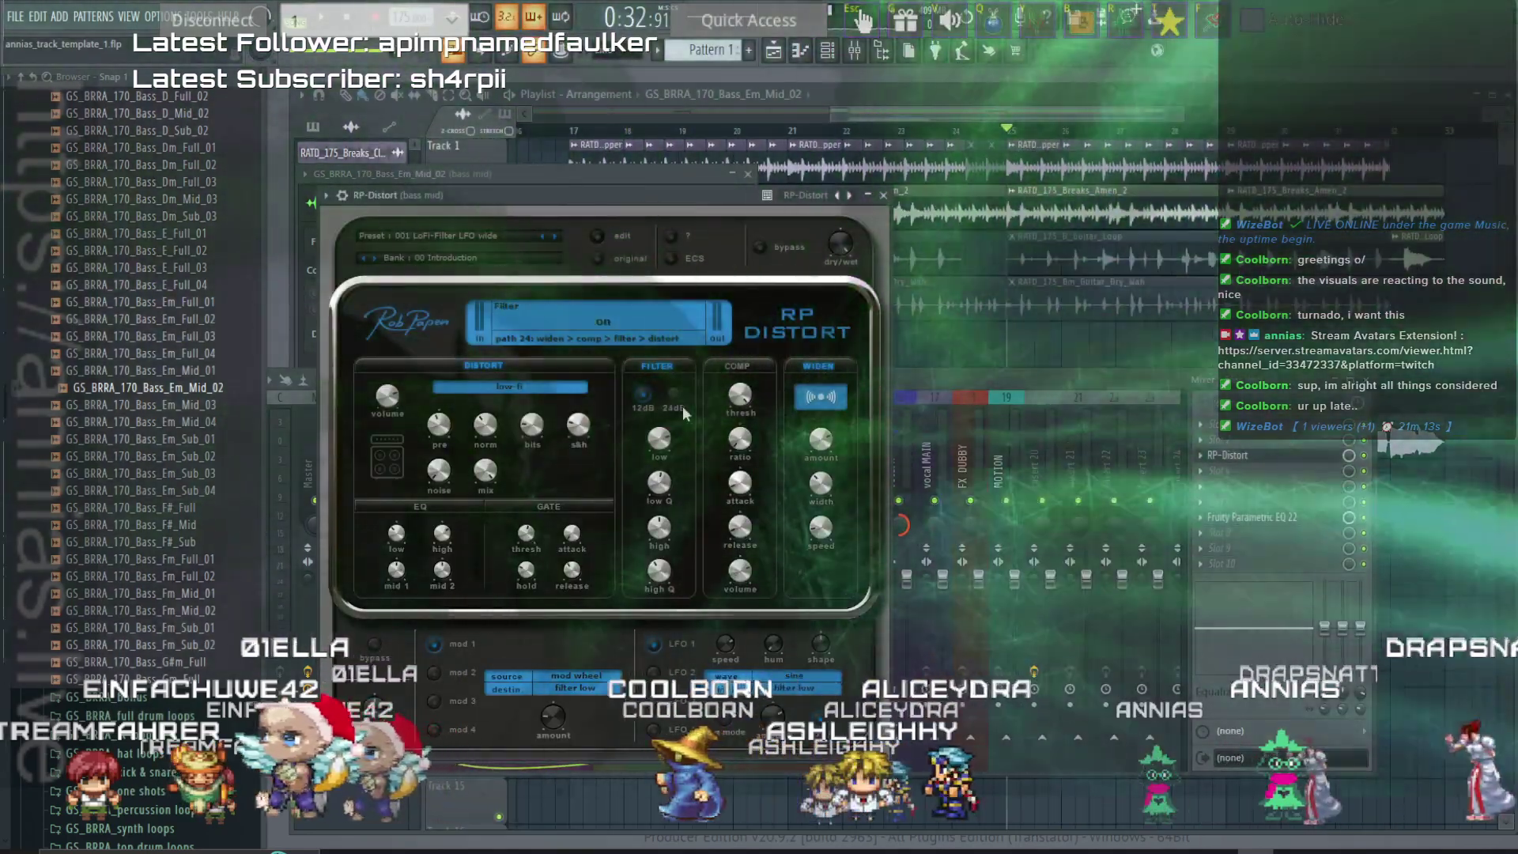
Adjust RP-Distort's filter cutoffs, LFO 1 speed and low-fi sample-and-hold, with LFO 1 humanization at 51%.
left_click_drag(660, 438, 659, 545)
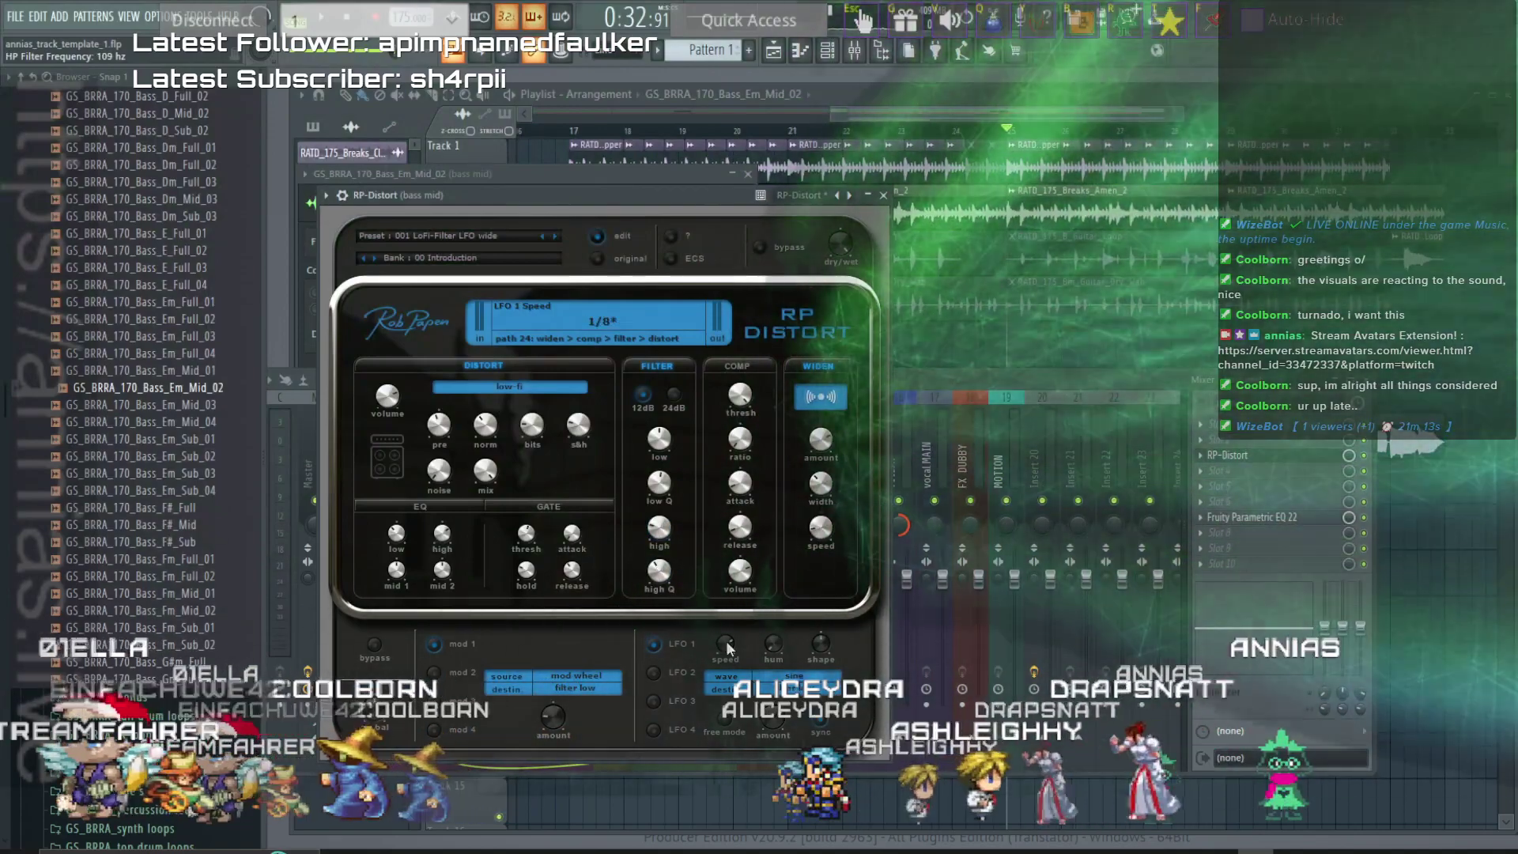
left_click_drag(725, 643, 727, 700)
left_click_drag(773, 645, 773, 576)
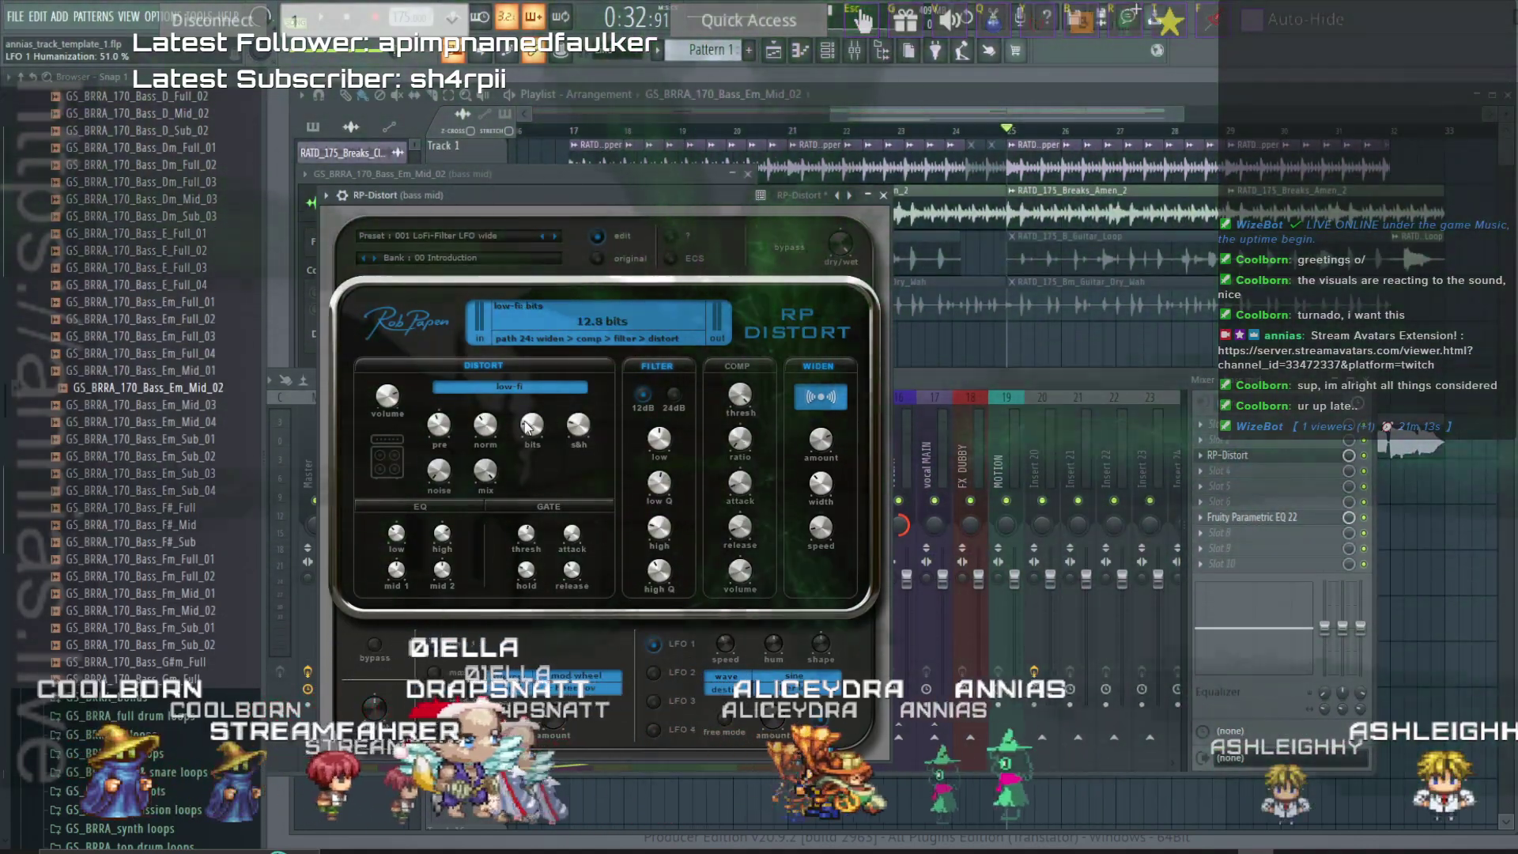
left_click_drag(576, 431, 573, 420)
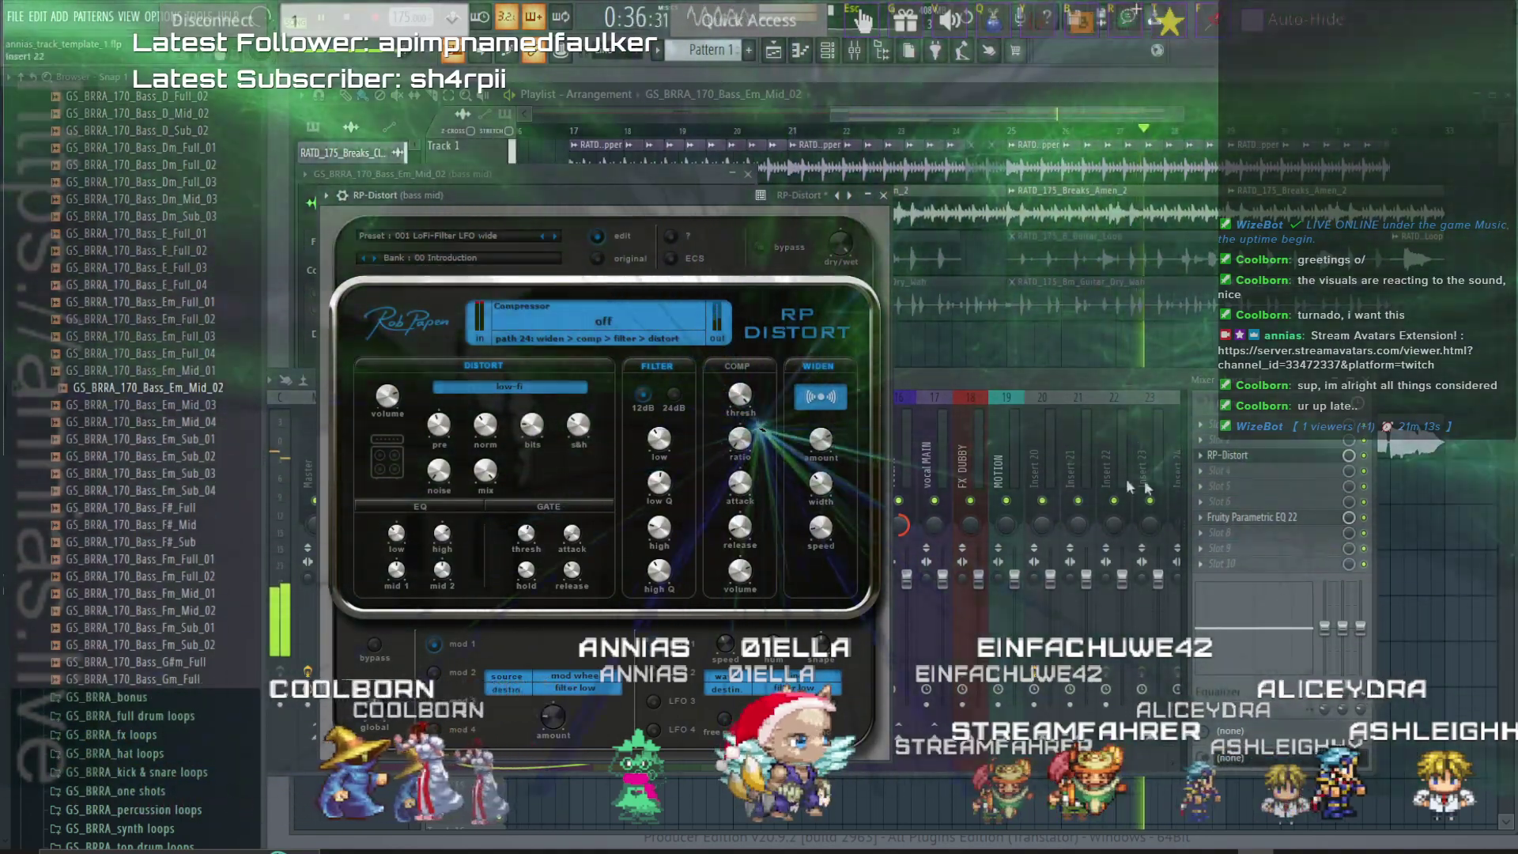
Load iZotope Trash 2 in slot 5 of the bass mid track with the Subtle preset Body Builder and a global mix of about 49.
left_click(1201, 471)
left_click(537, 25)
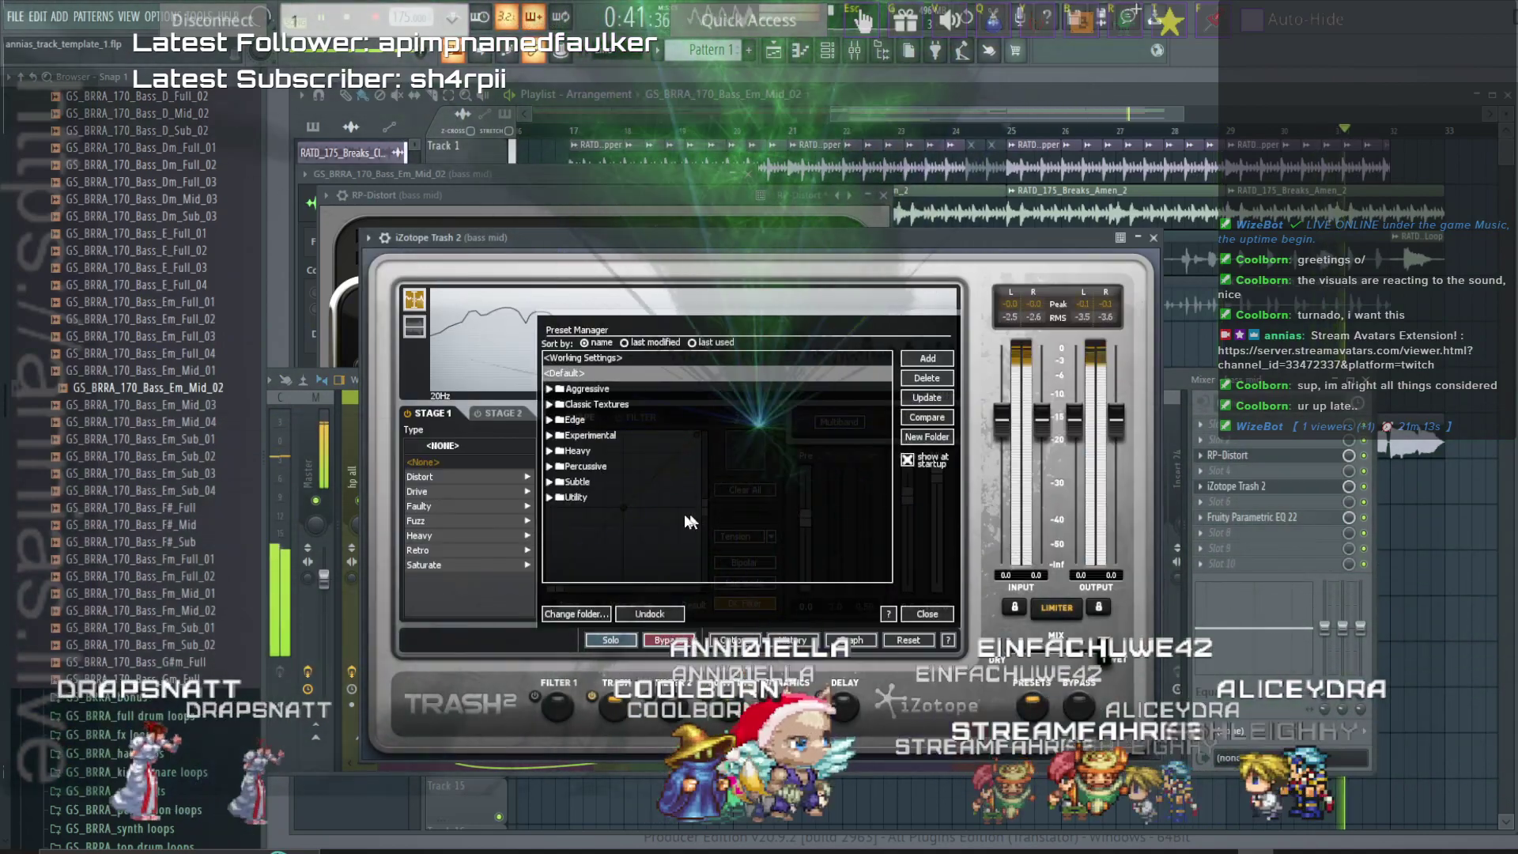
key("space")
left_click(550, 480)
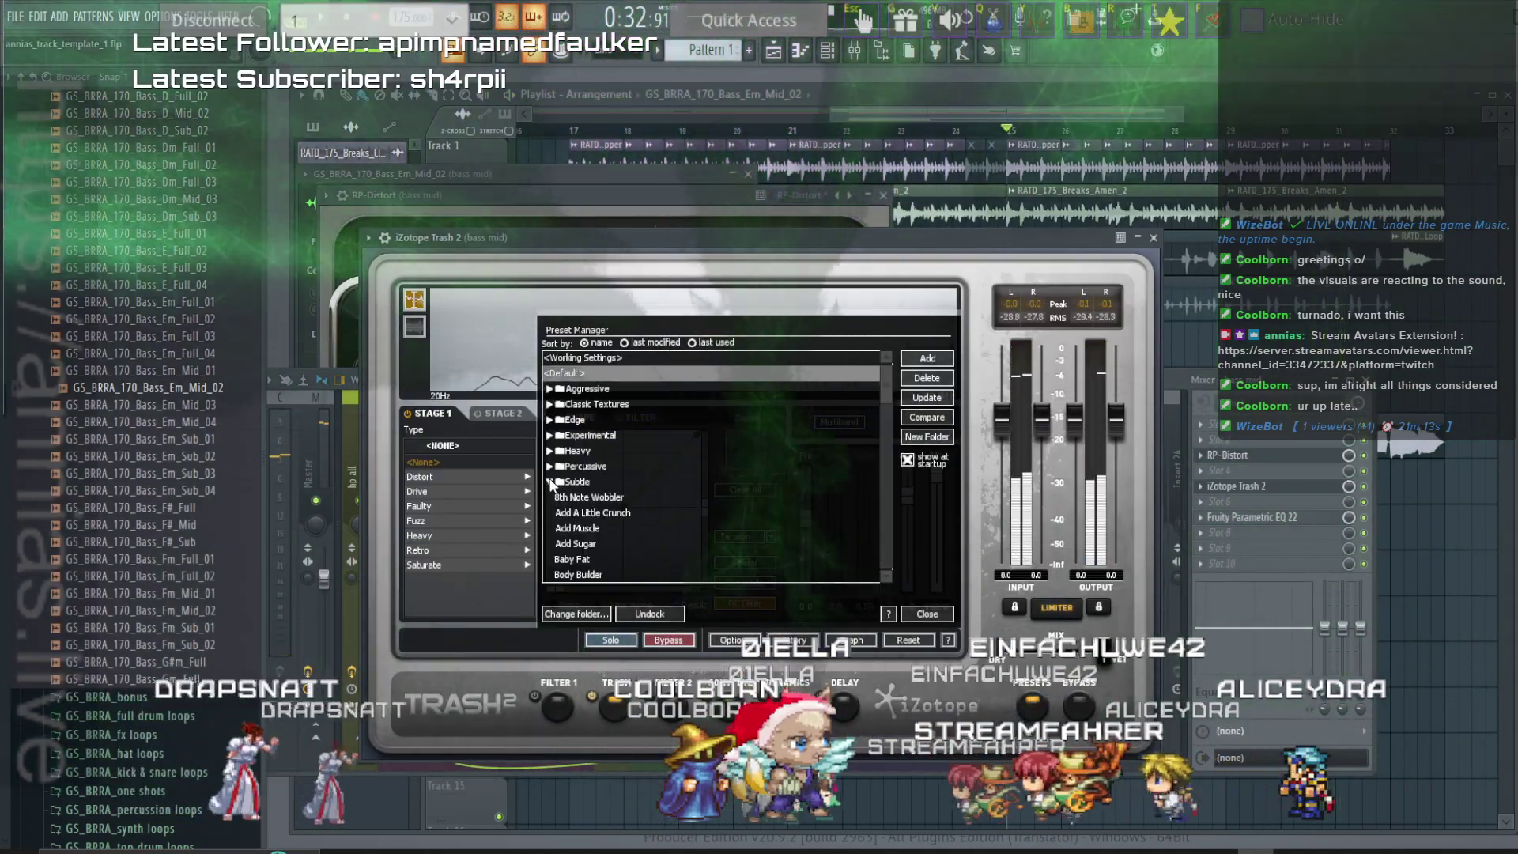
left_click(583, 575)
key("space")
left_click_drag(1105, 652, 1065, 655)
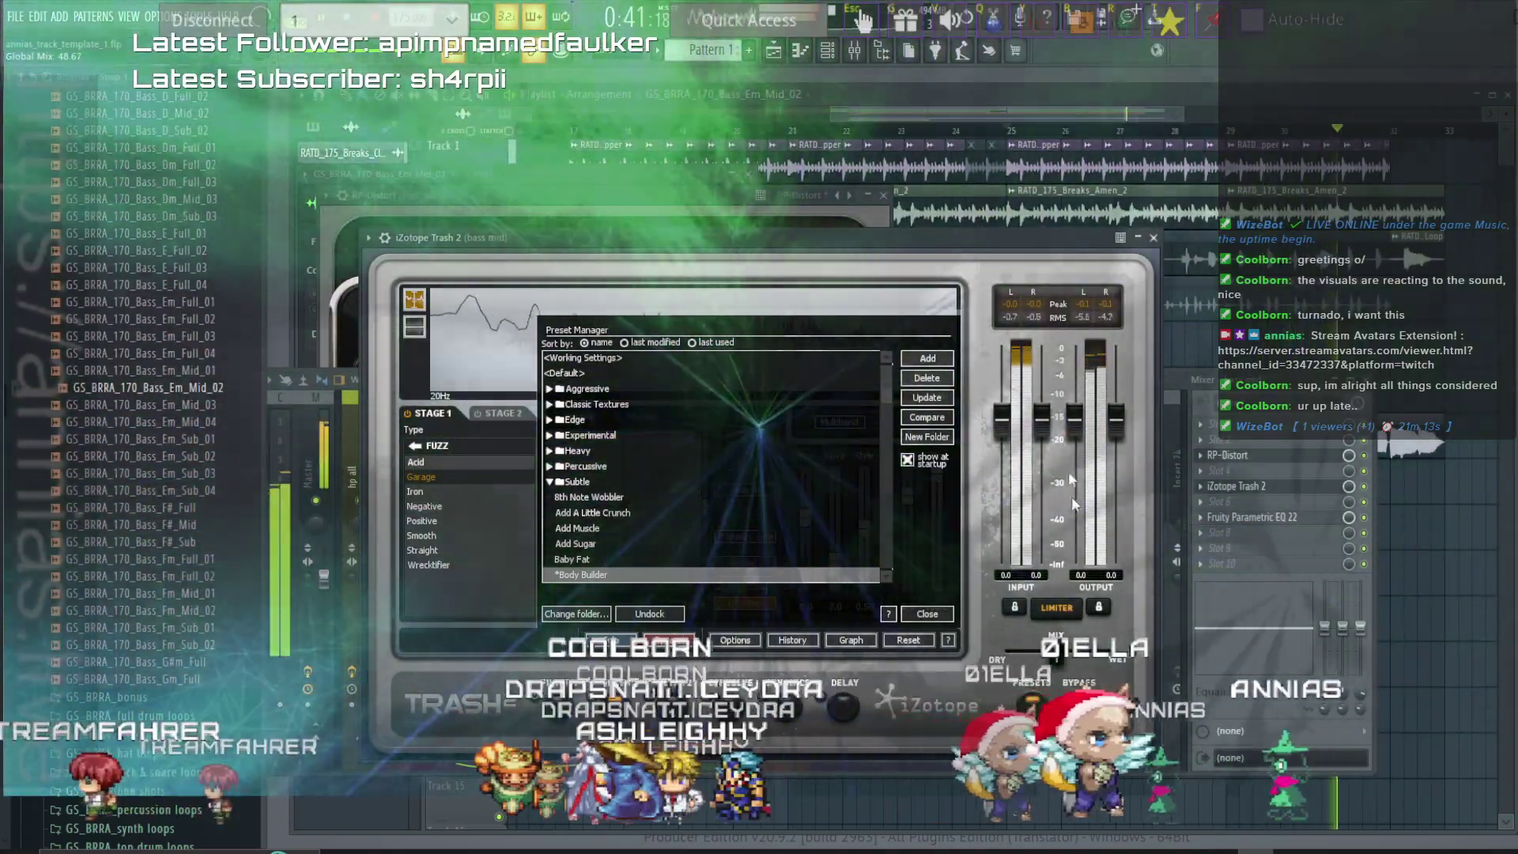
Check the Em_Sub_02 clip's channel settings and its mixer routing.
left_click(1237, 455)
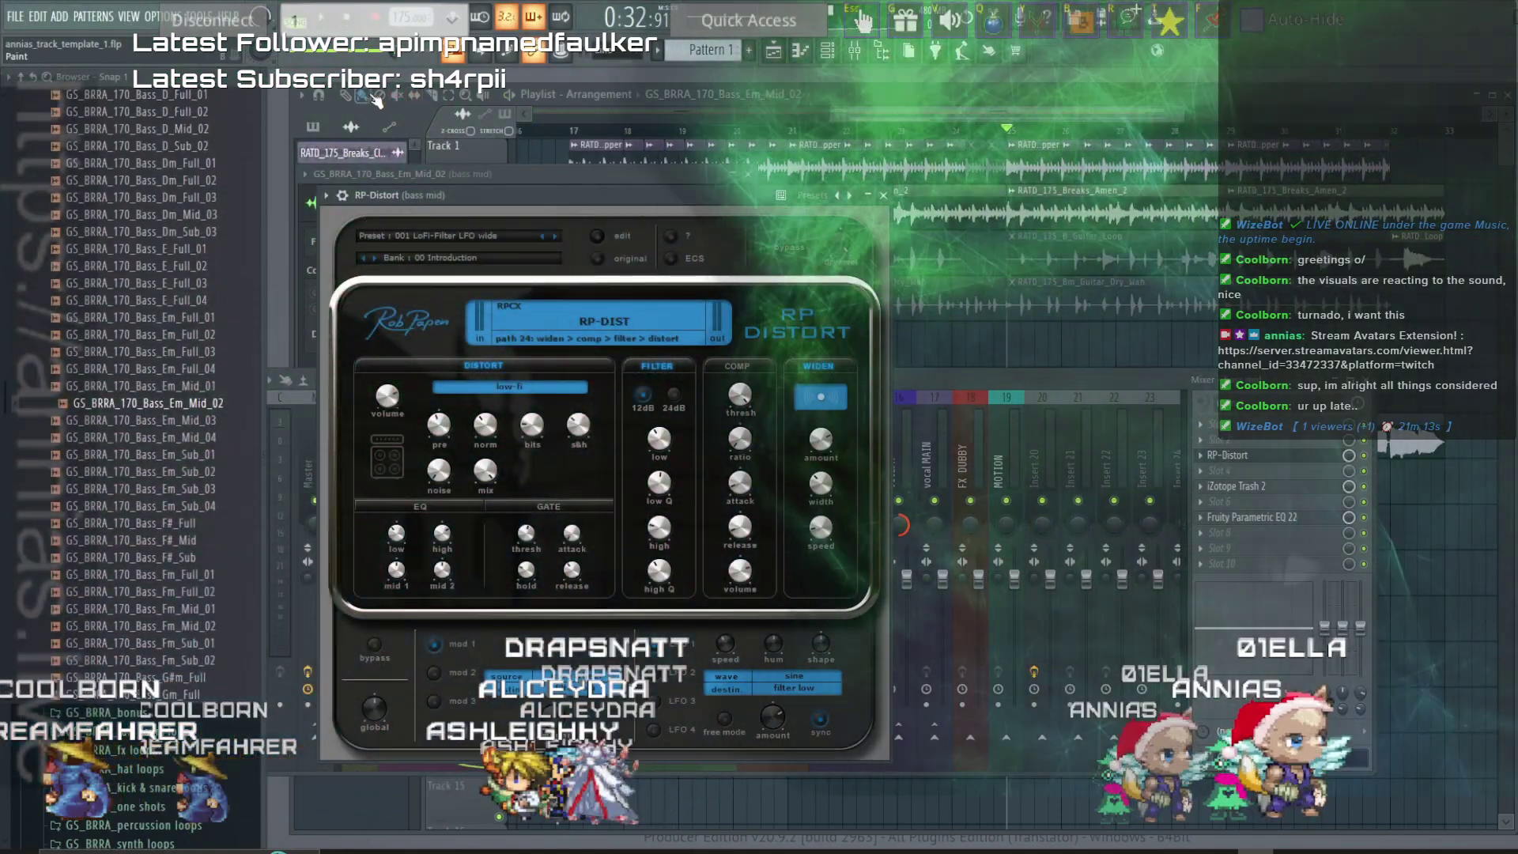
left_click(374, 96)
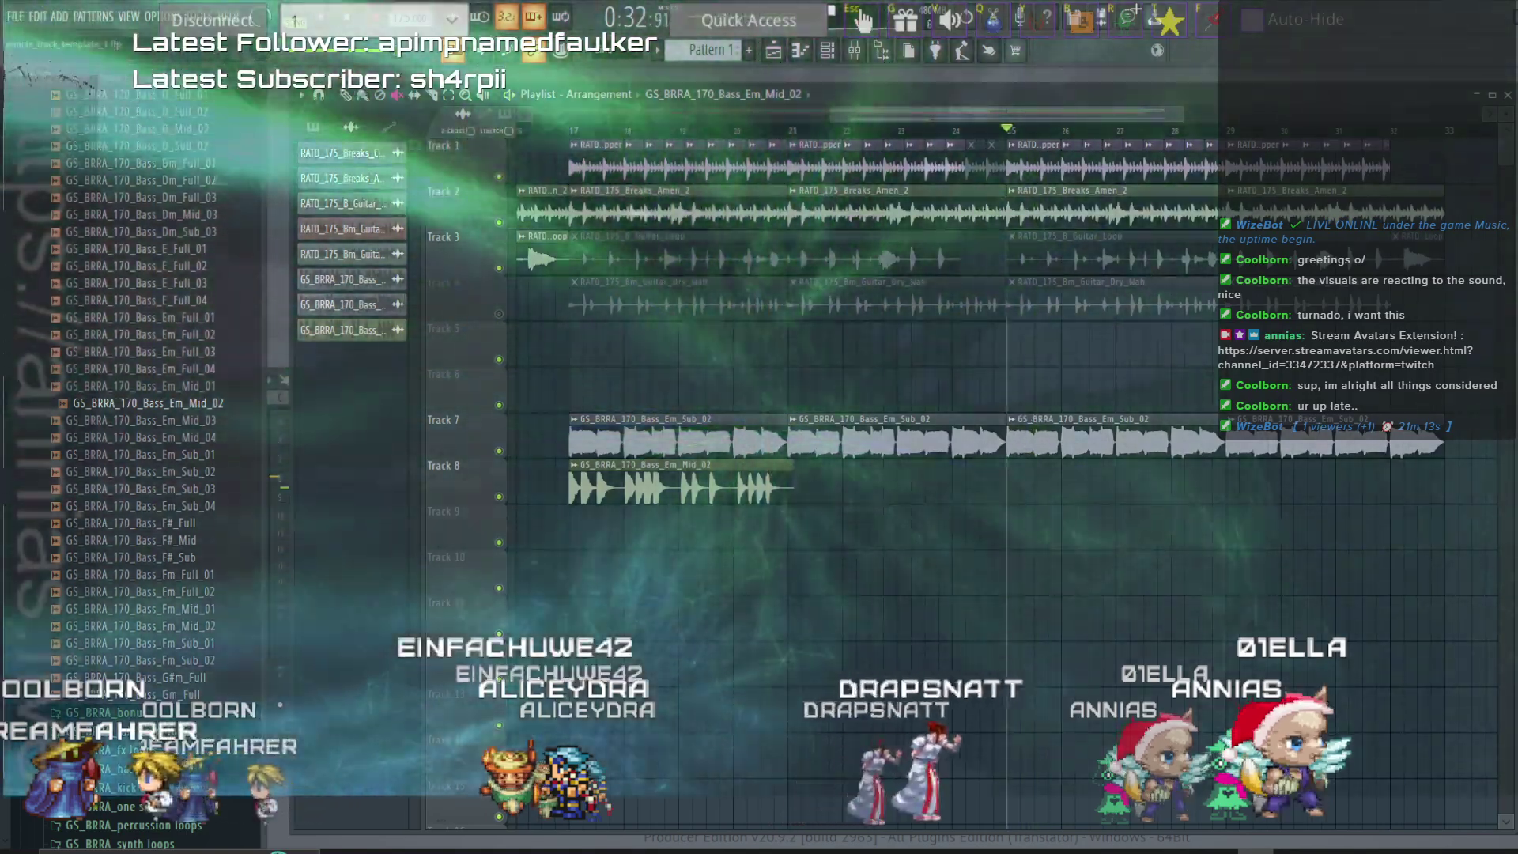
left_click(362, 95)
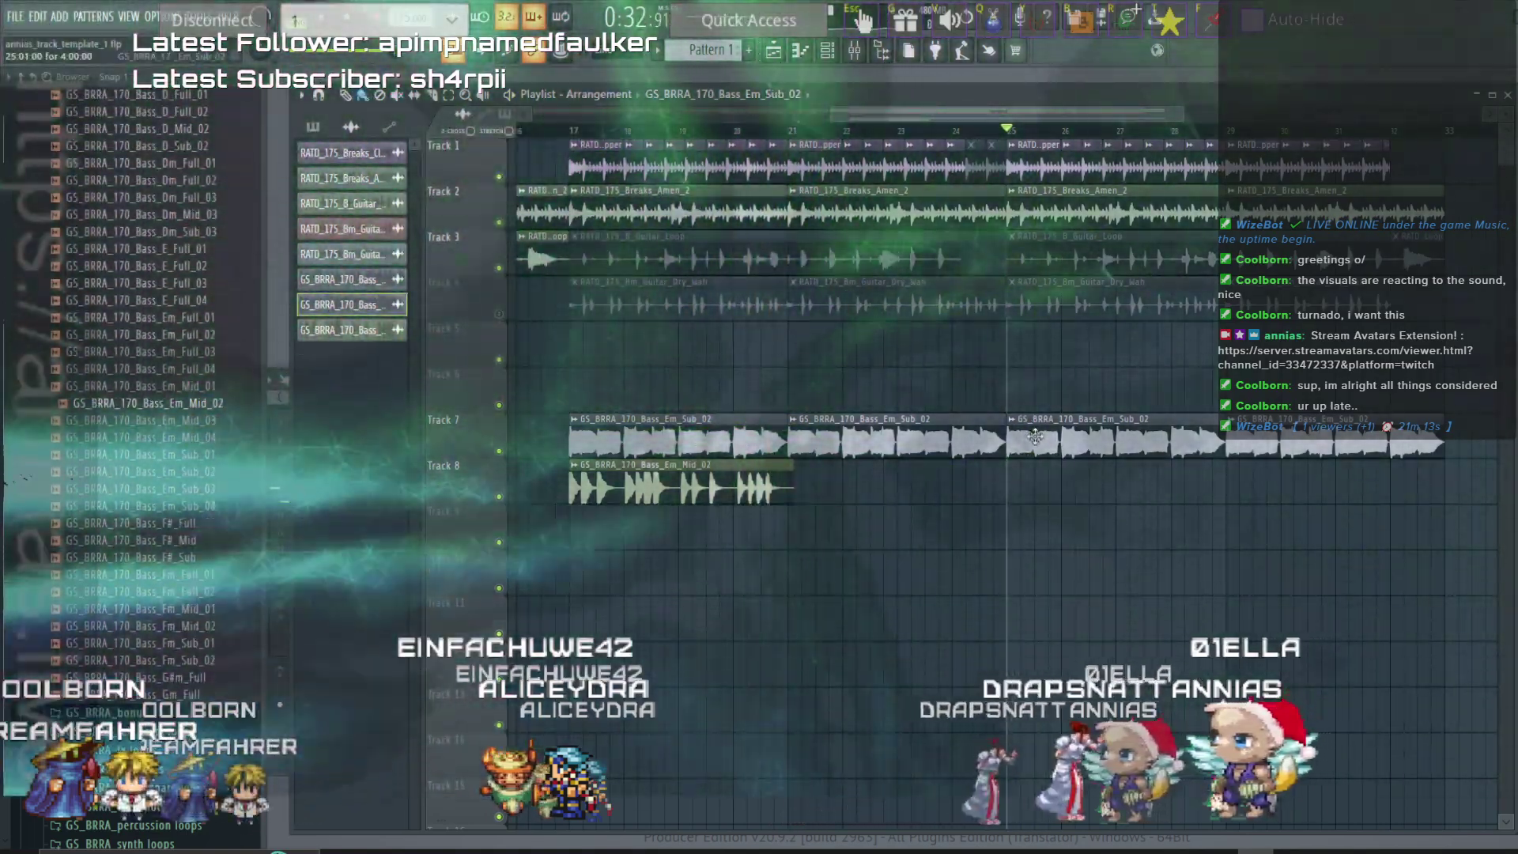
double_click(1072, 447)
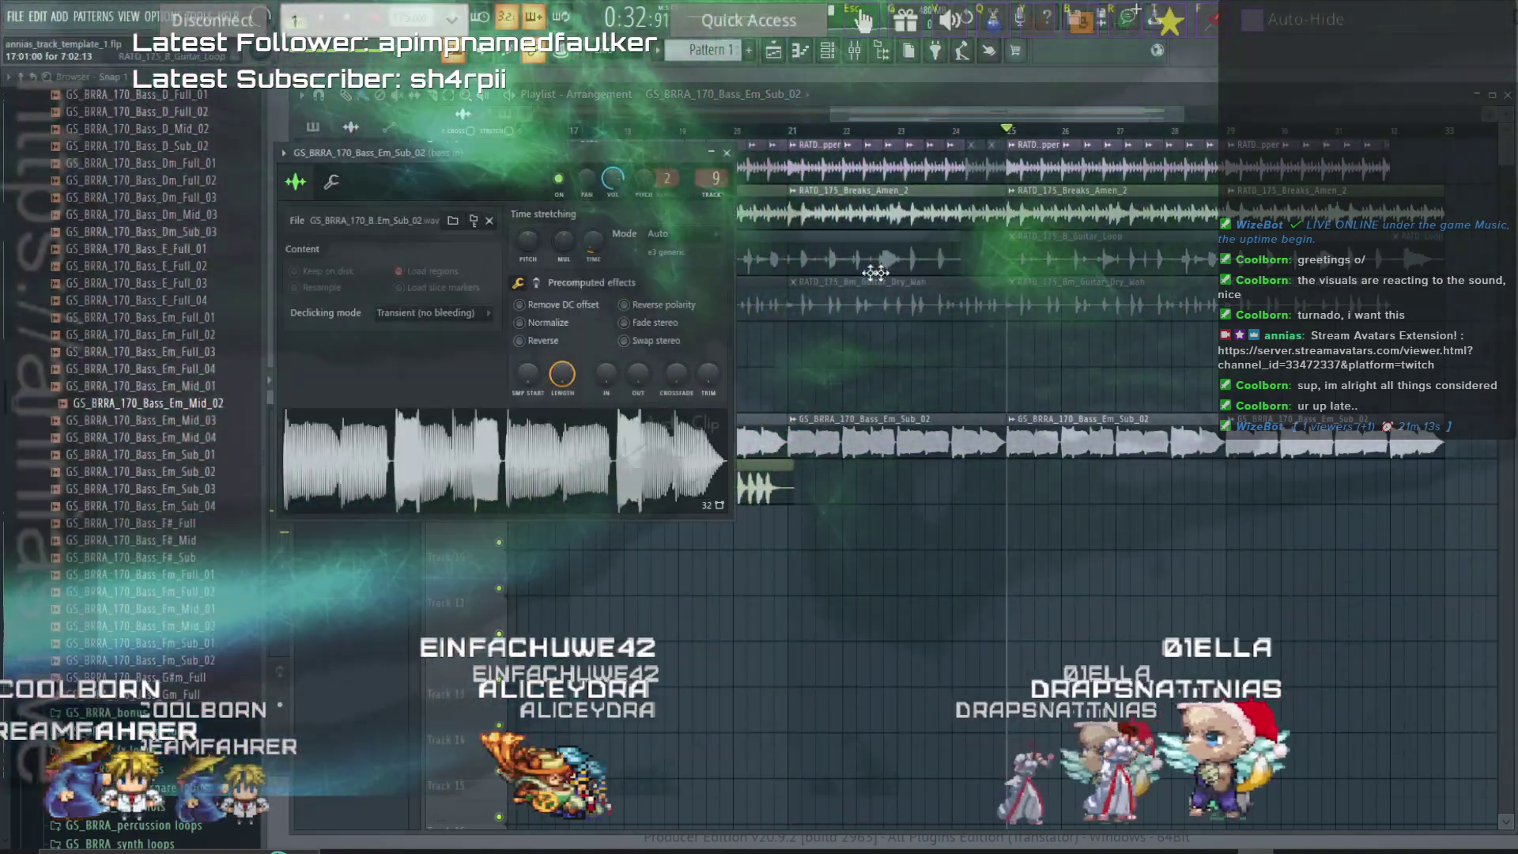
key("F9")
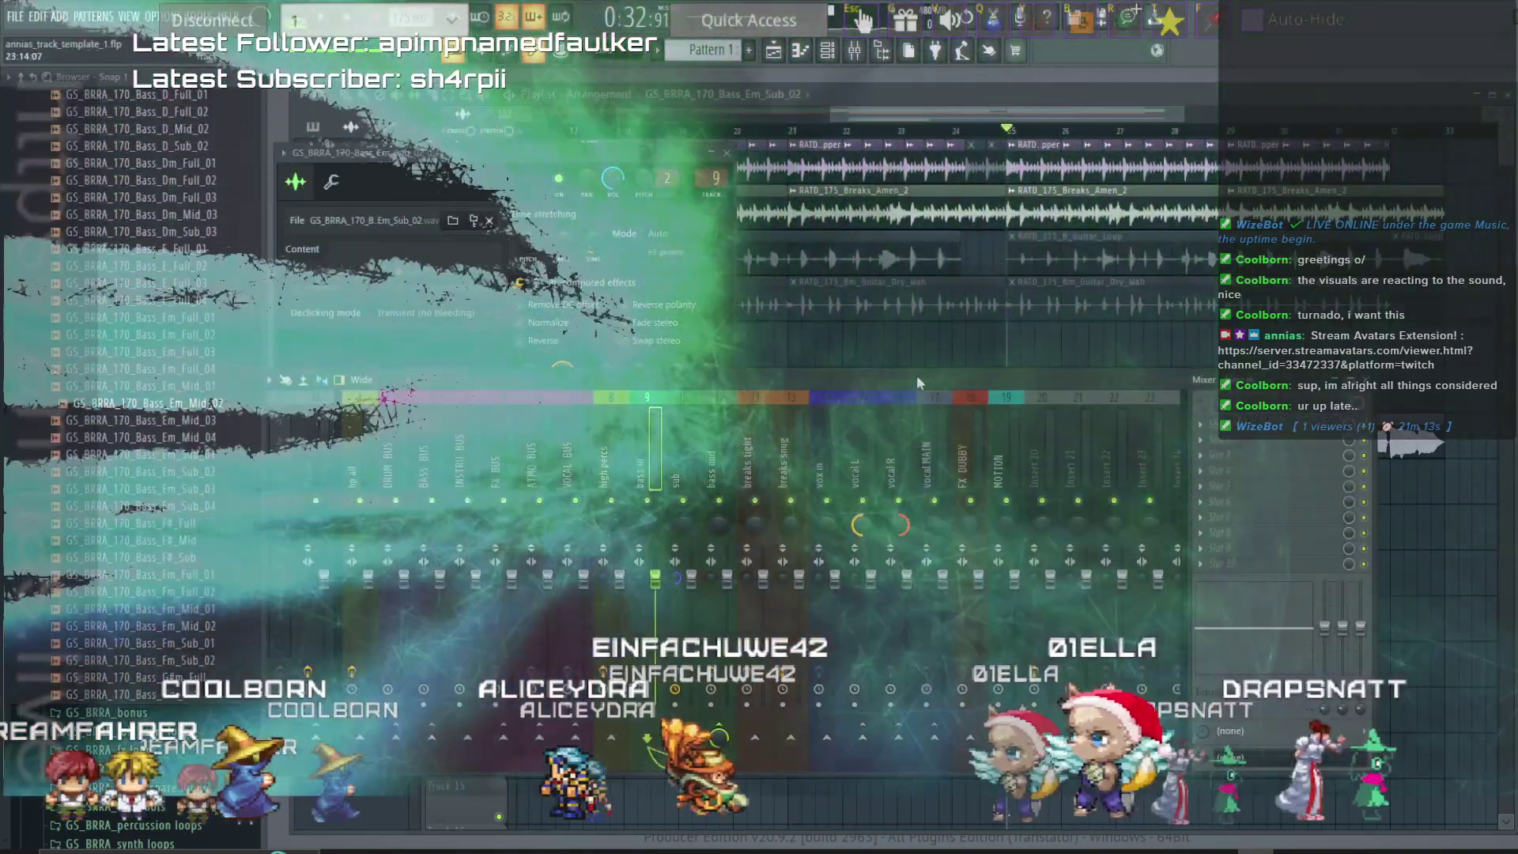
Reopen RP-Distort on the bass mid track, fine-tune the low-fi sample-and-hold, and raise the low-pass filter frequency during playback.
left_click(726, 439)
left_click(1270, 457)
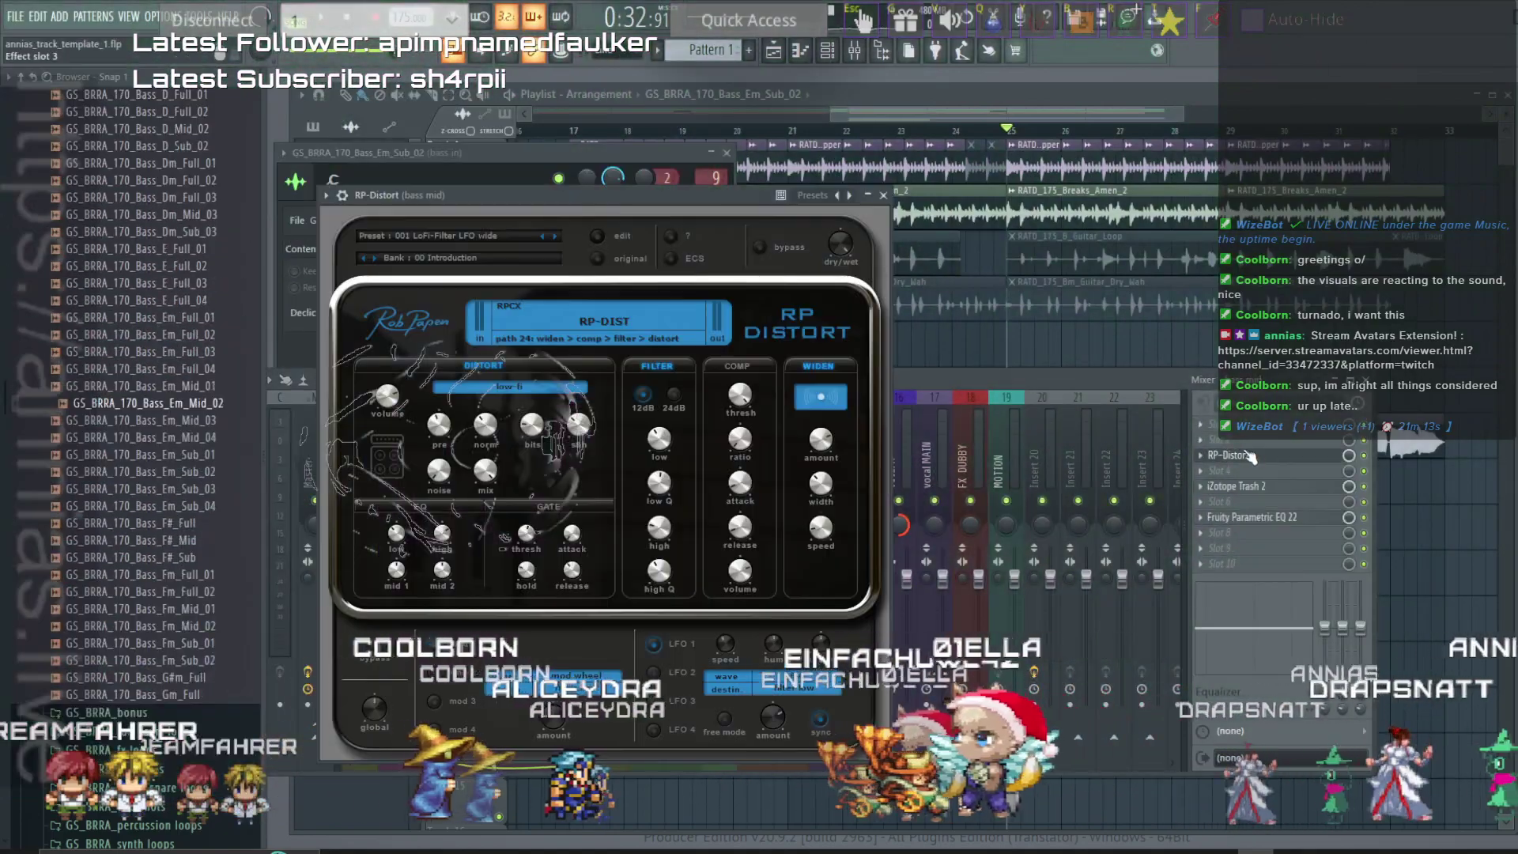
left_click(1270, 457)
left_click(1270, 457)
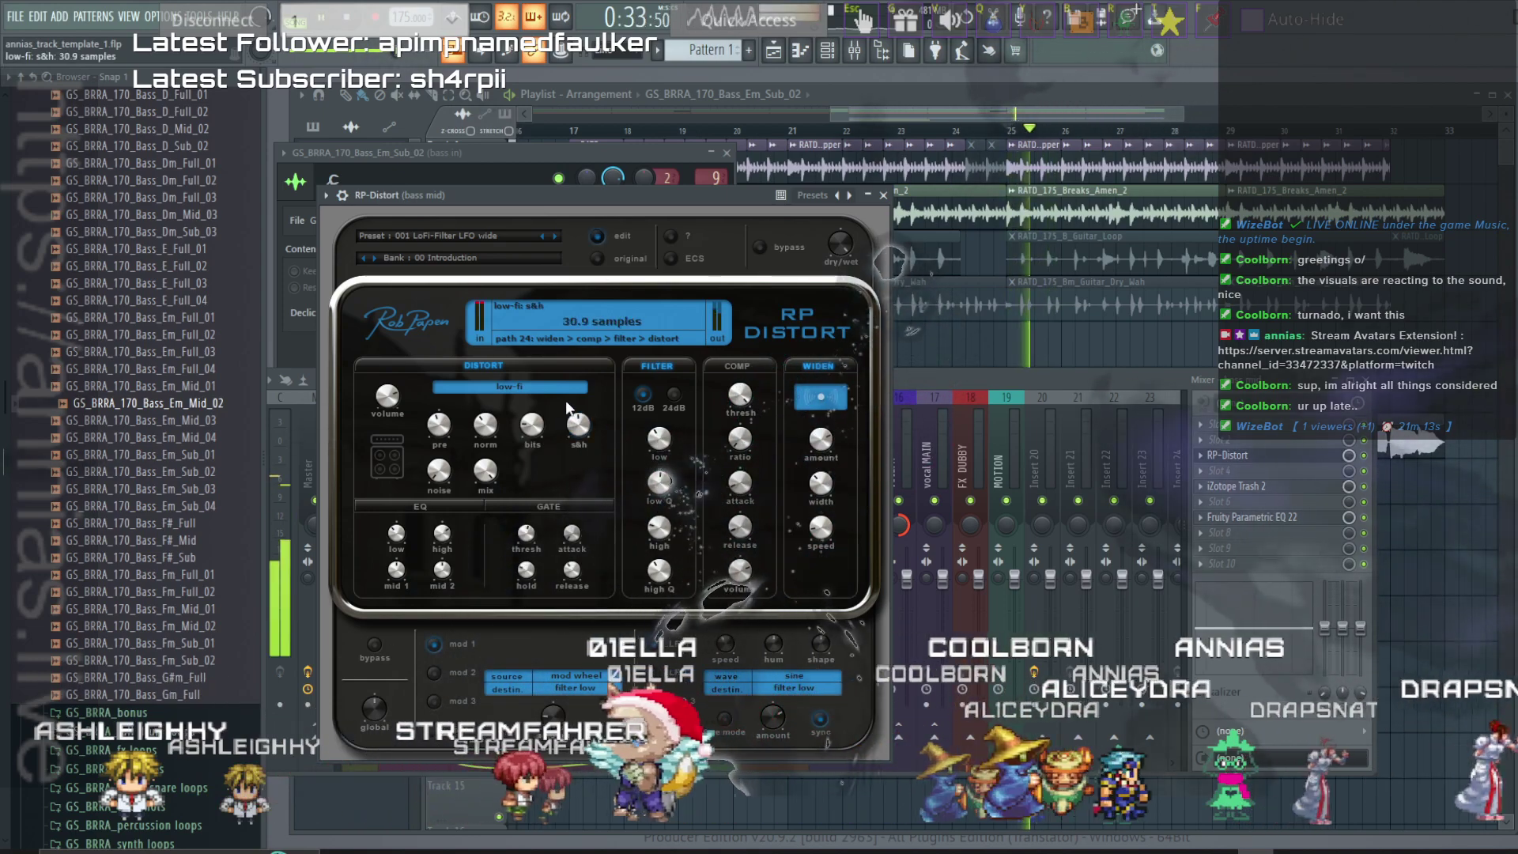
left_click_drag(577, 425, 580, 427)
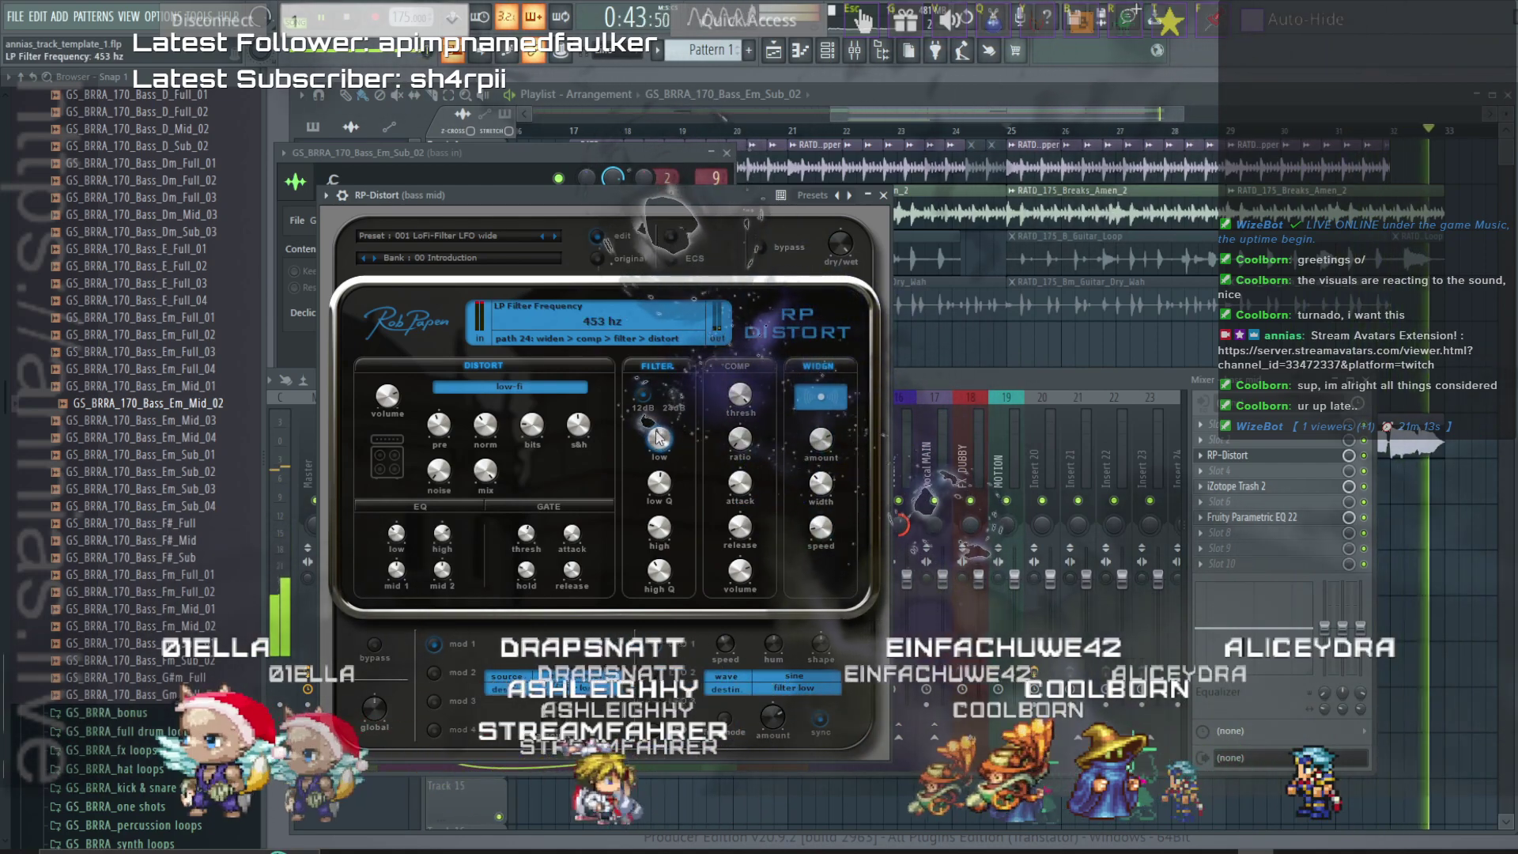
left_click_drag(657, 438, 658, 412)
key("space")
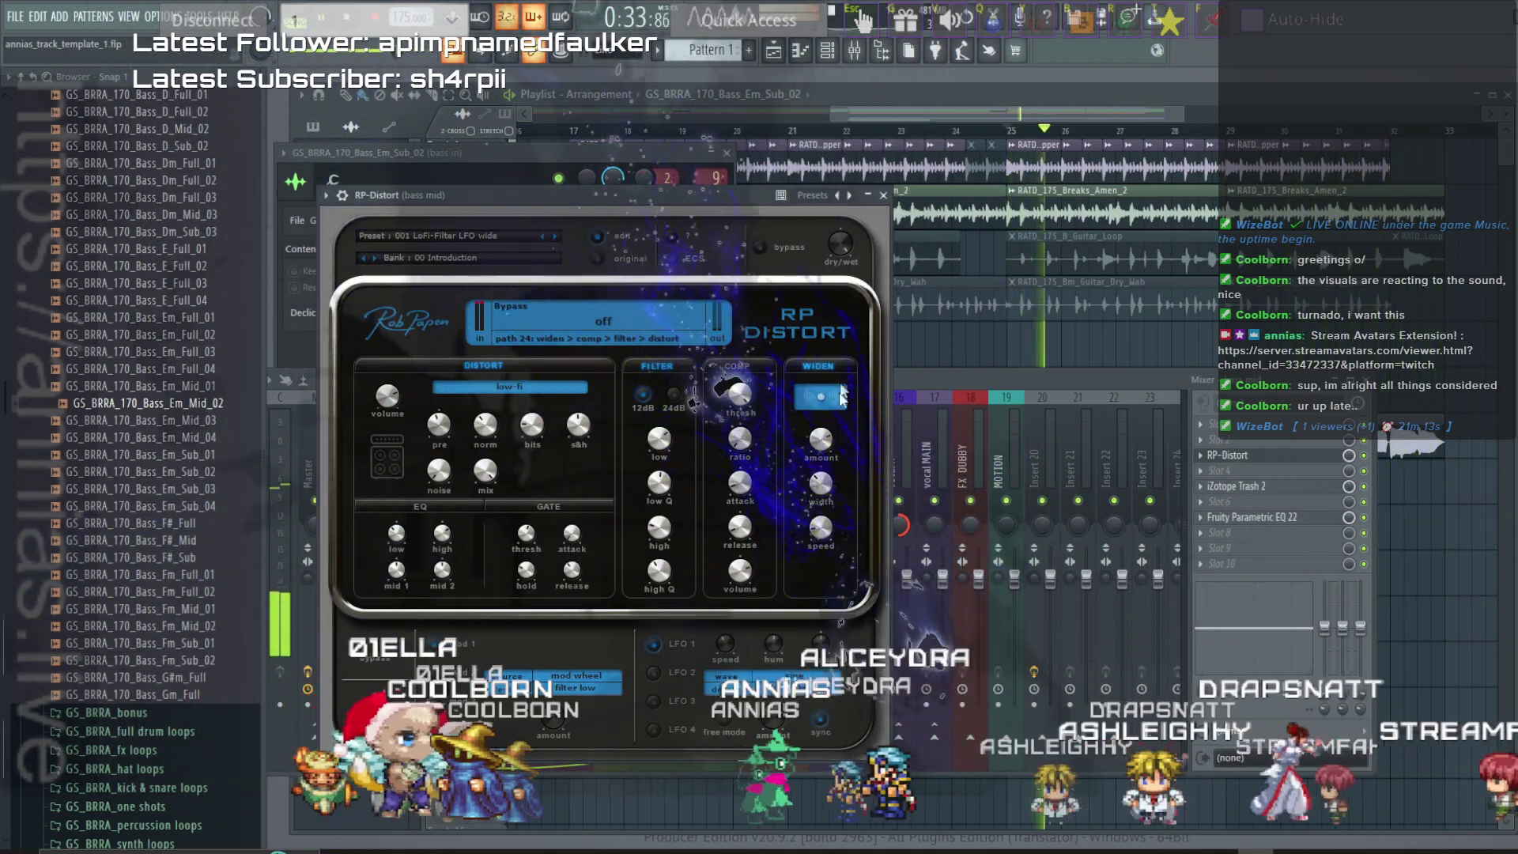
Set RP-Distort's LFO 1 humanization to 75.5% and the high-pass filter frequency to about 57 Hz.
left_click_drag(776, 608, 776, 596)
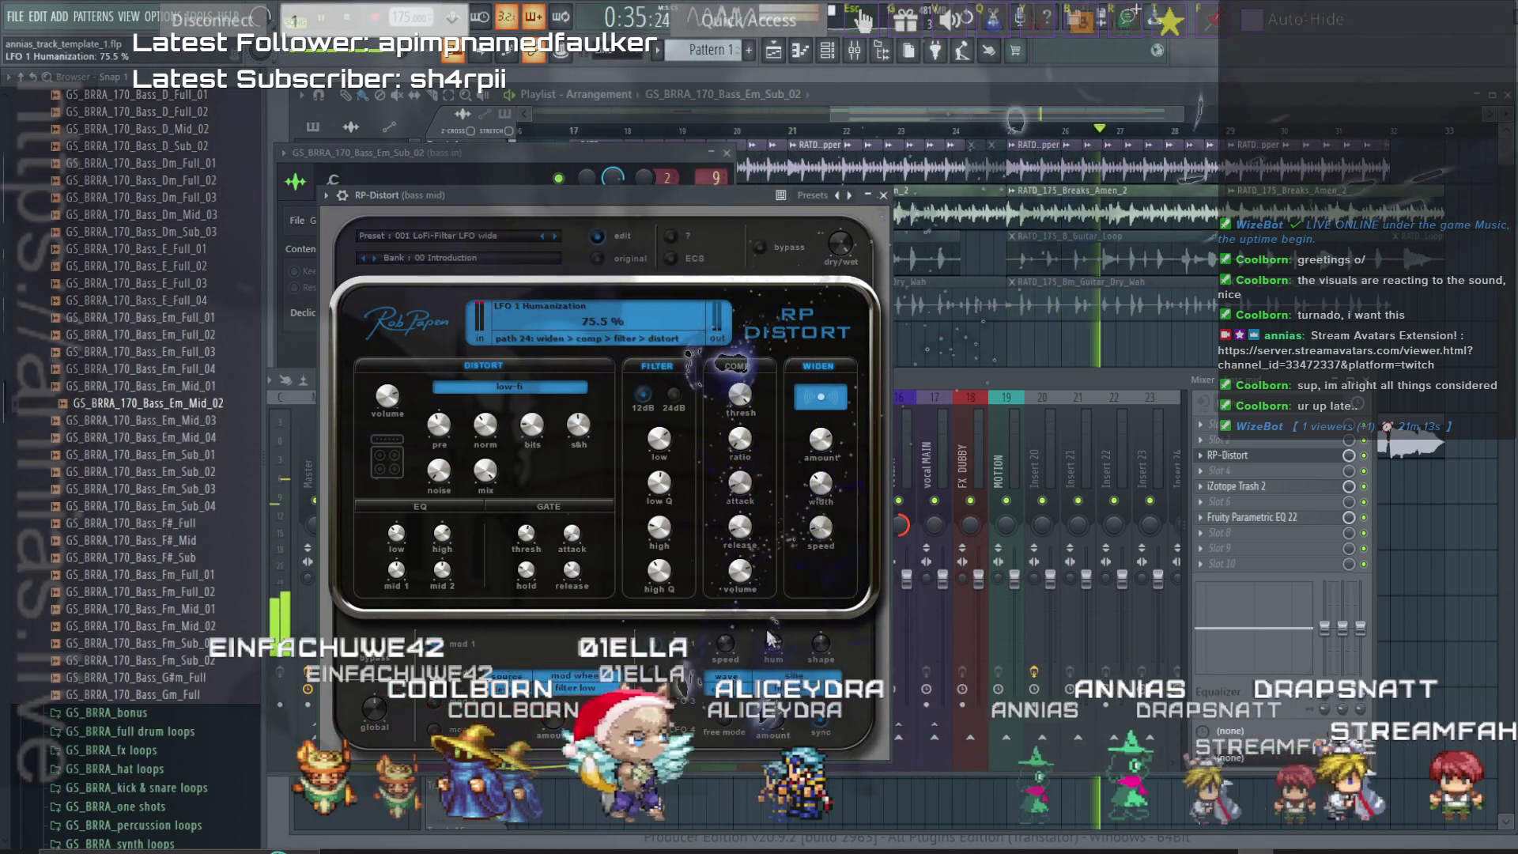
scroll(659, 528, "up", 3)
scroll(661, 534, "down", 3)
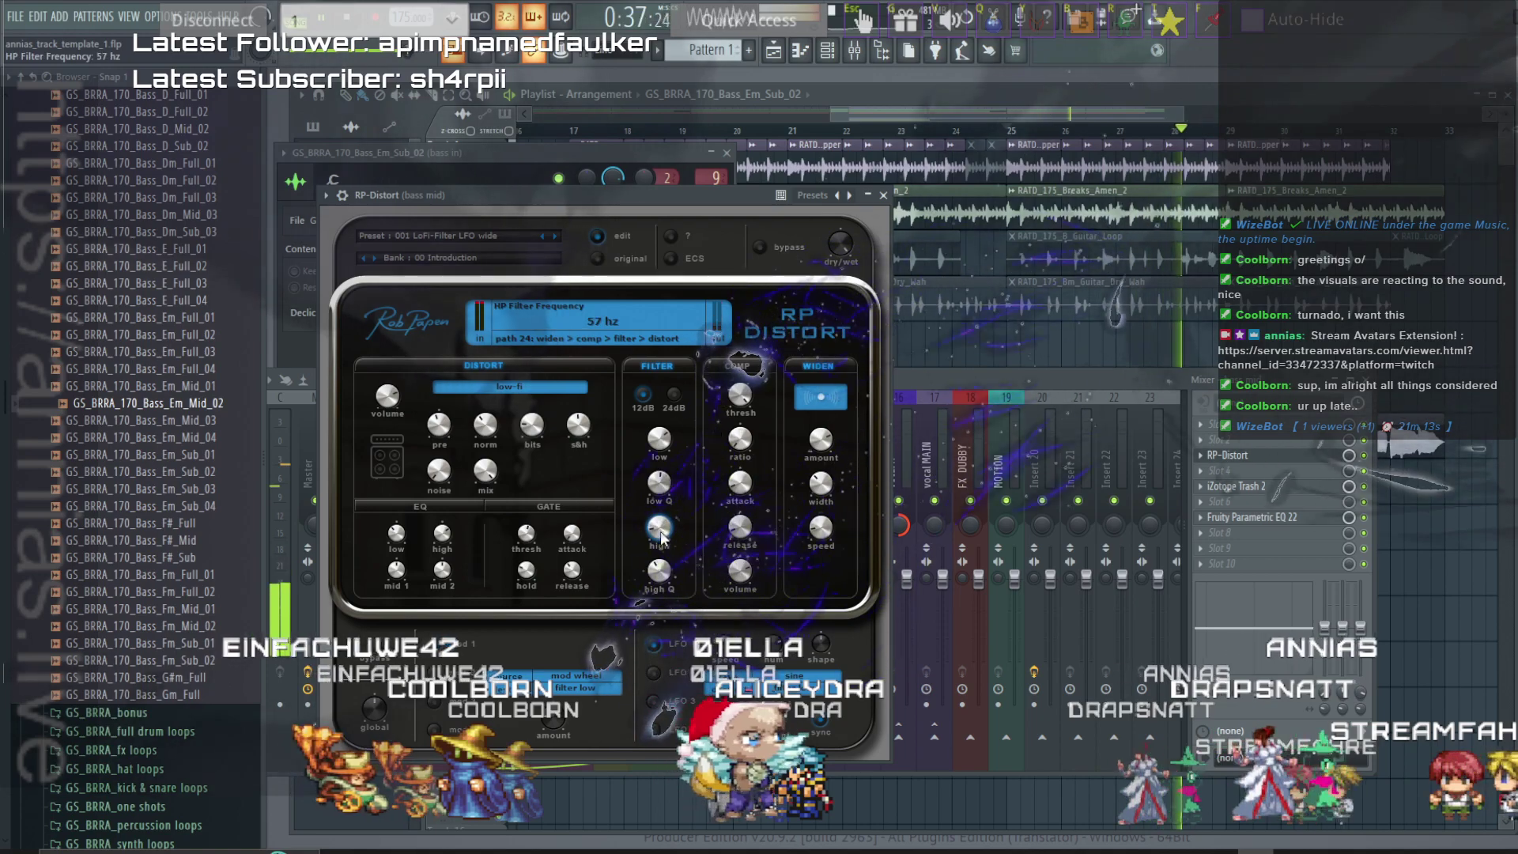
scroll(661, 533, "down", 1)
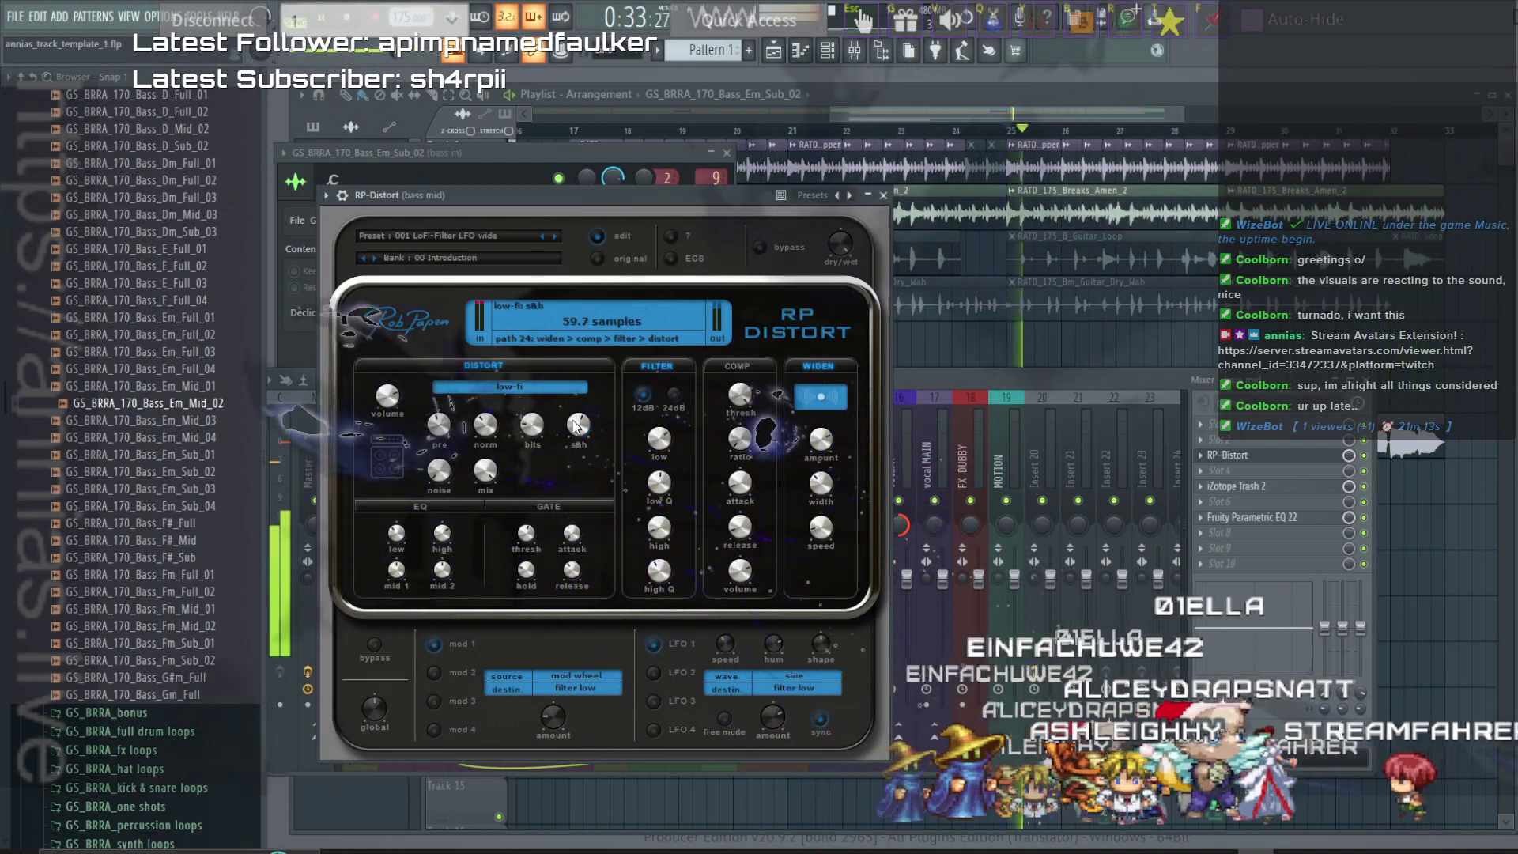
Set RP-Distort's low-fi sample-and-hold to 53.8 samples, bits to 10.2 and normalize to 68%.
left_click_drag(576, 425, 577, 428)
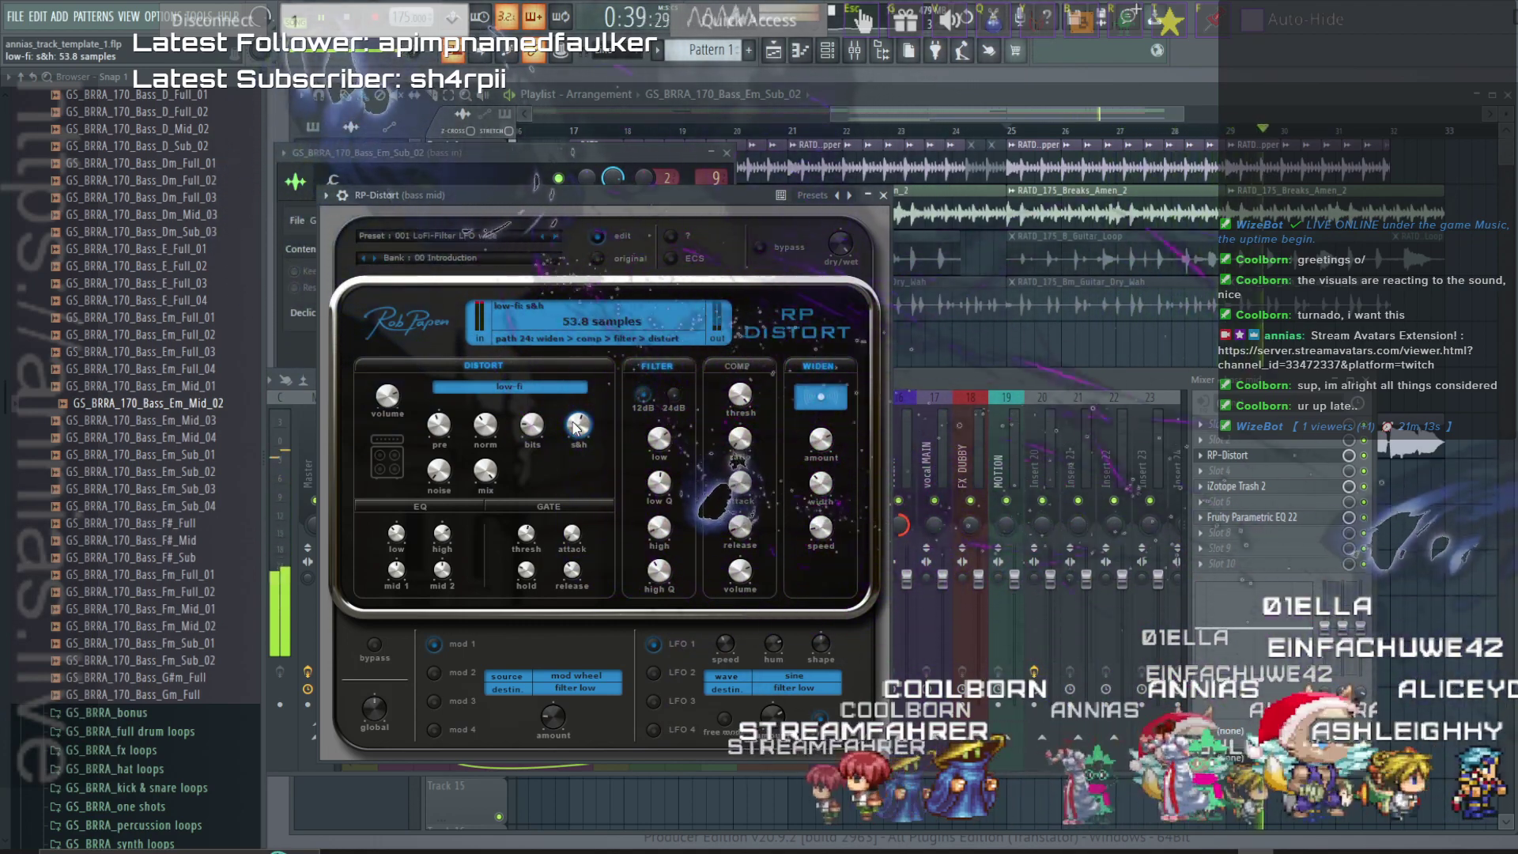
mouse_move(541, 431)
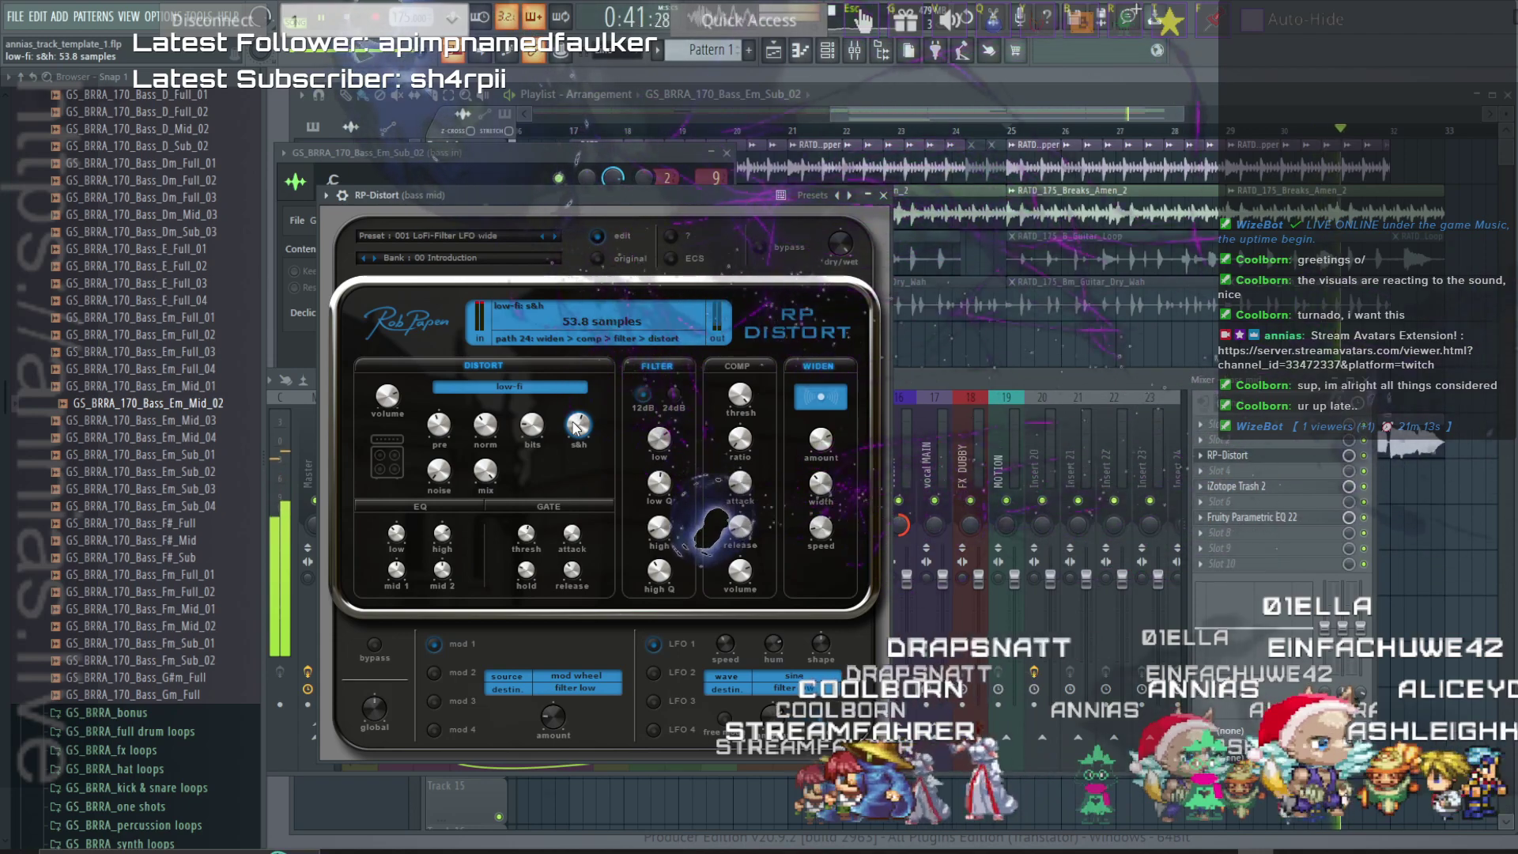
left_click_drag(541, 431, 535, 394)
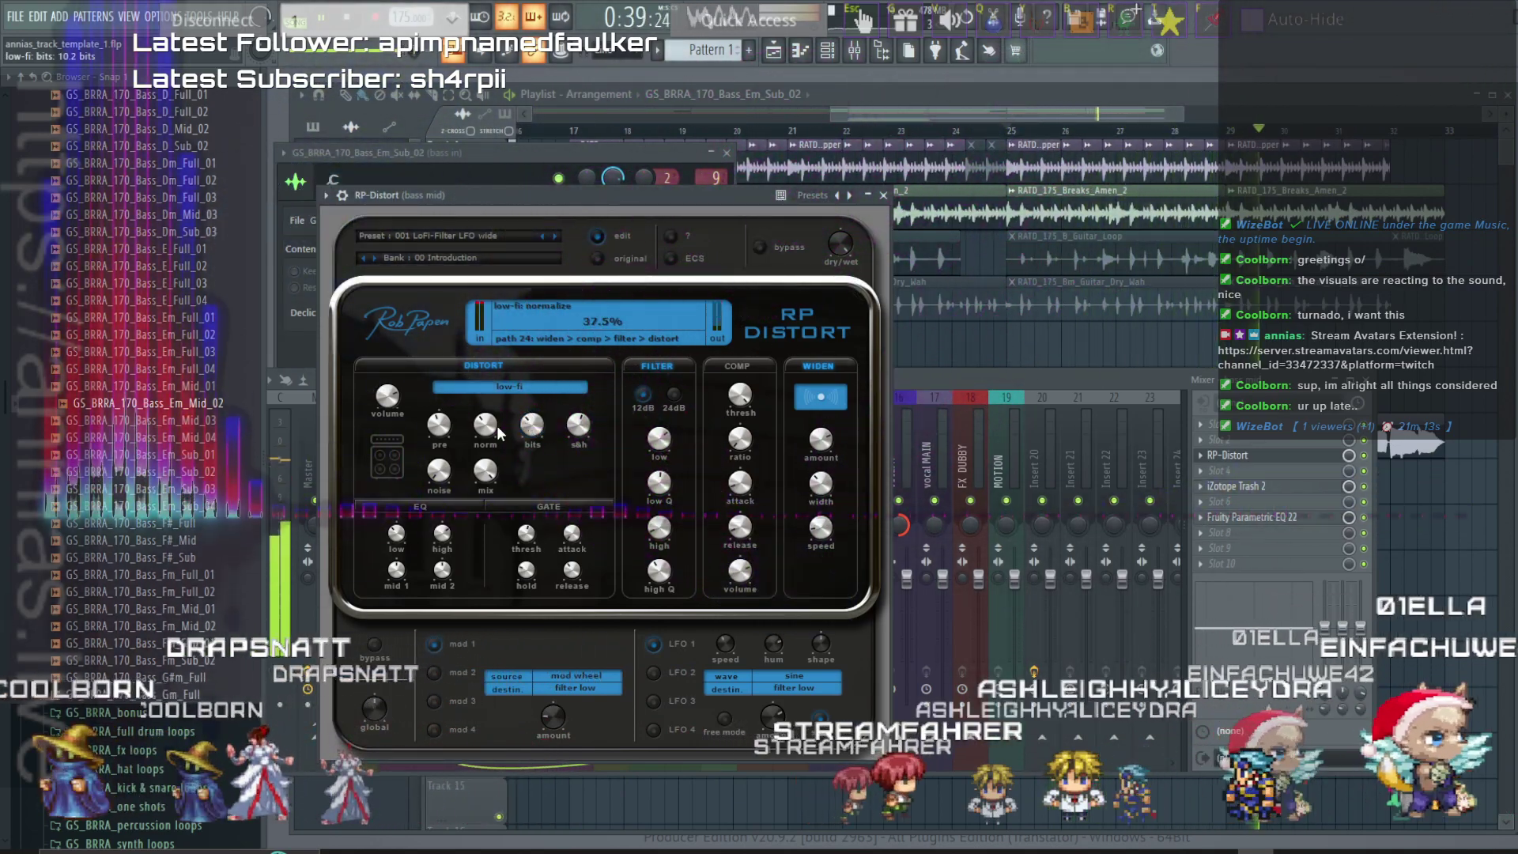
mouse_move(486, 383)
left_mouse_down()
mouse_move(487, 353)
mouse_move(483, 378)
left_mouse_up()
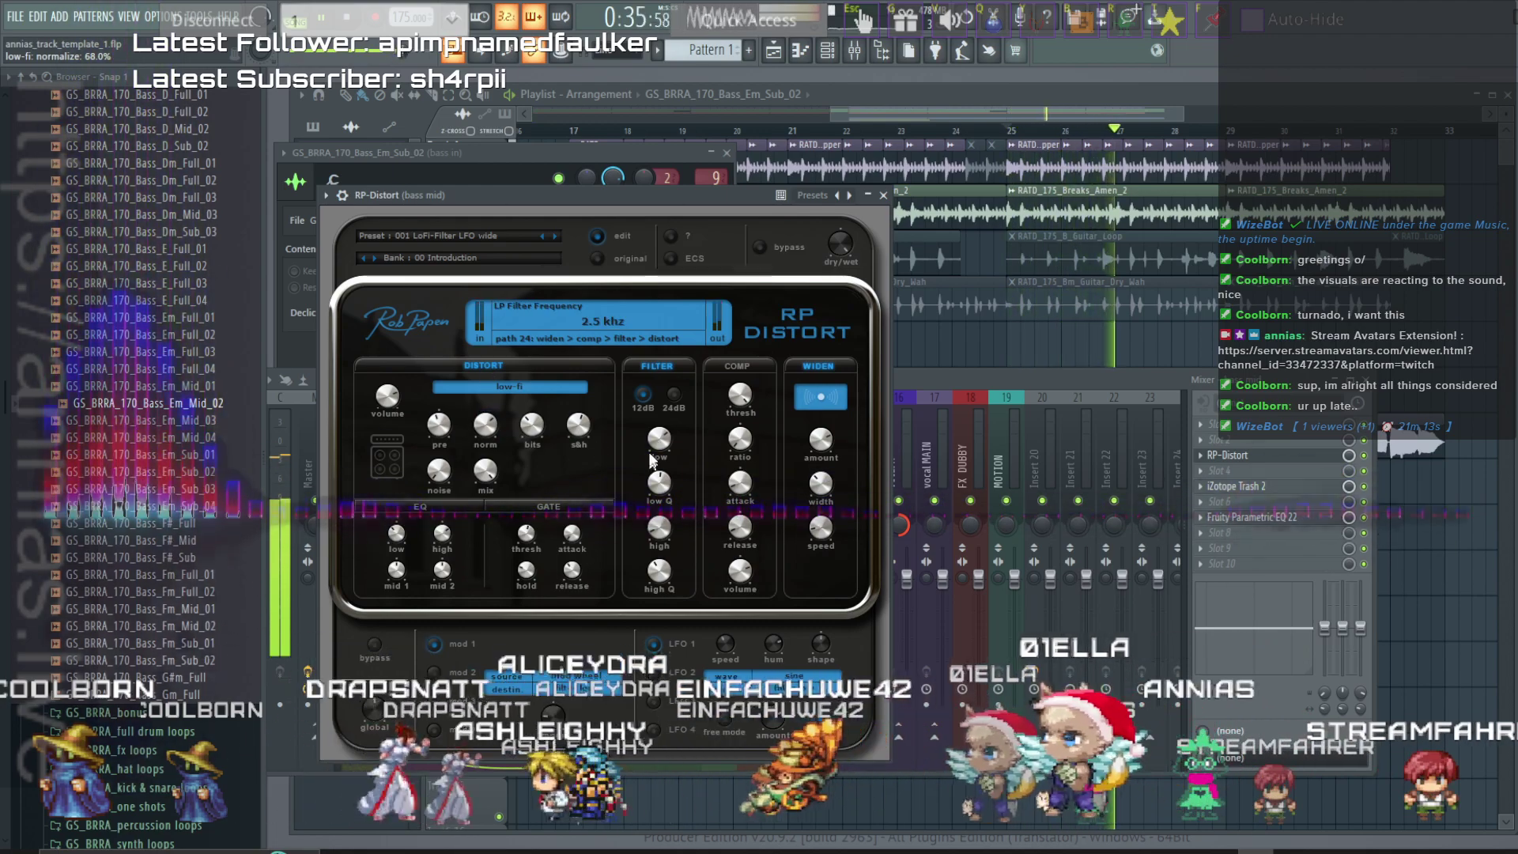
Readjust RP-Distort's high-pass and low-pass filter frequencies during playback and set LFO 1's speed to 1/8*.
left_click_drag(660, 536, 661, 486)
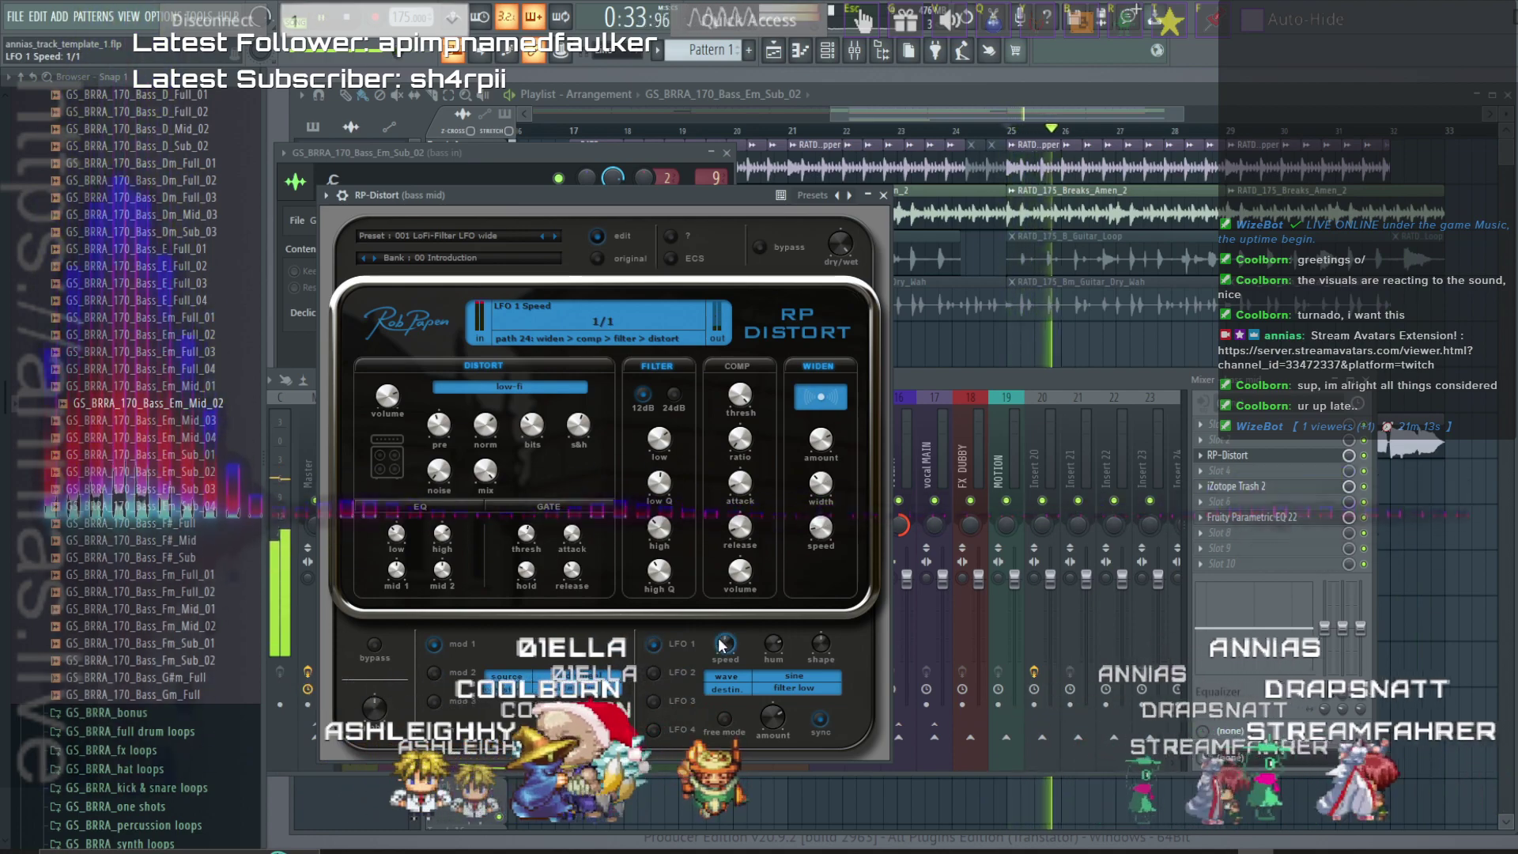
left_click_drag(720, 638, 720, 601)
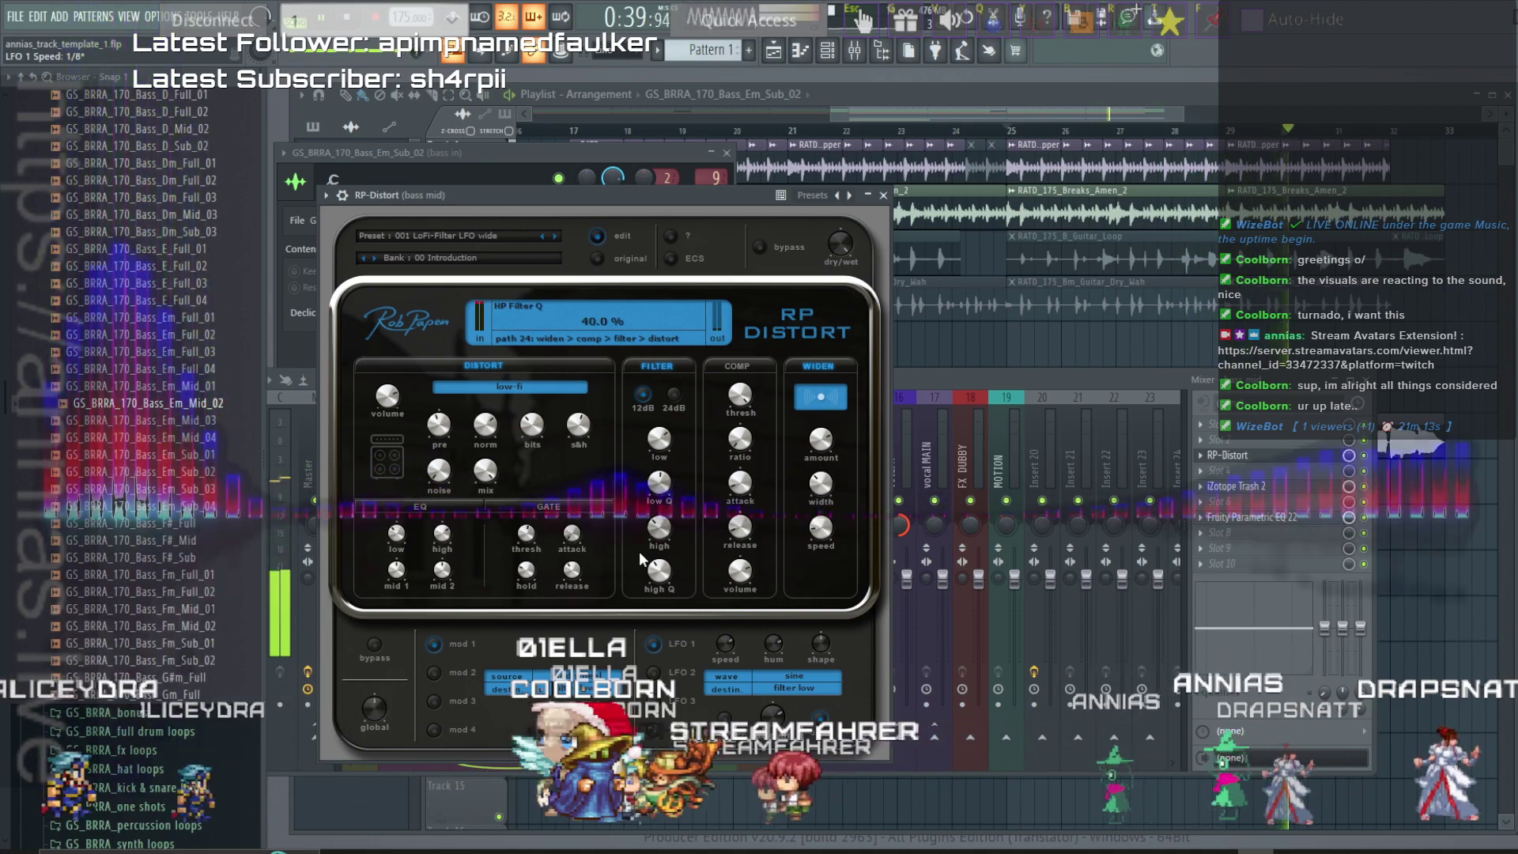
left_click_drag(657, 453, 653, 465)
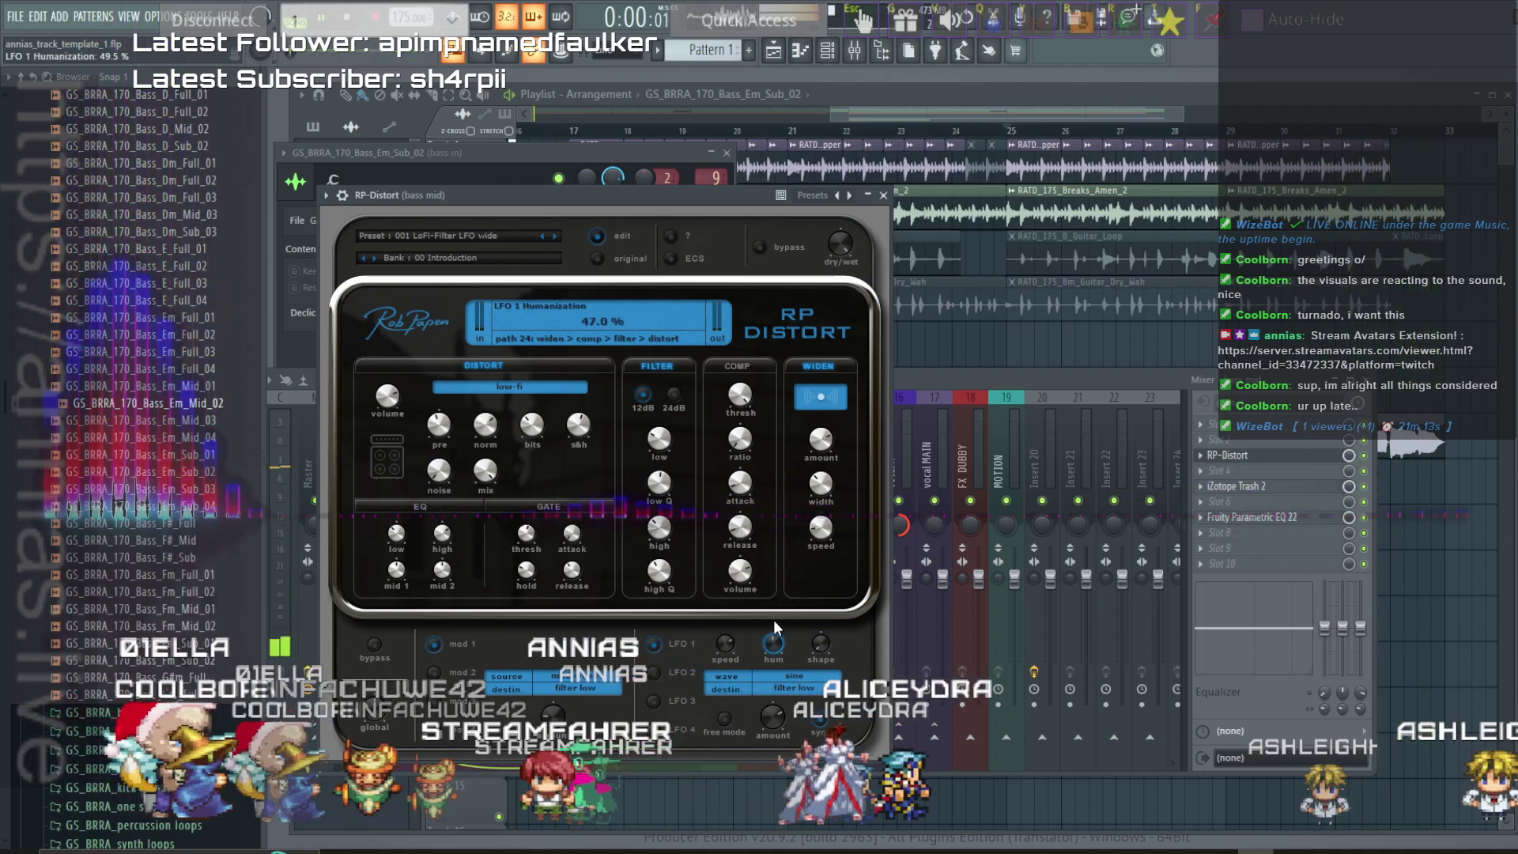
Replay the section from bar 25 and set RP-Distort's LFO 1 speed to 1/8T.
key("space")
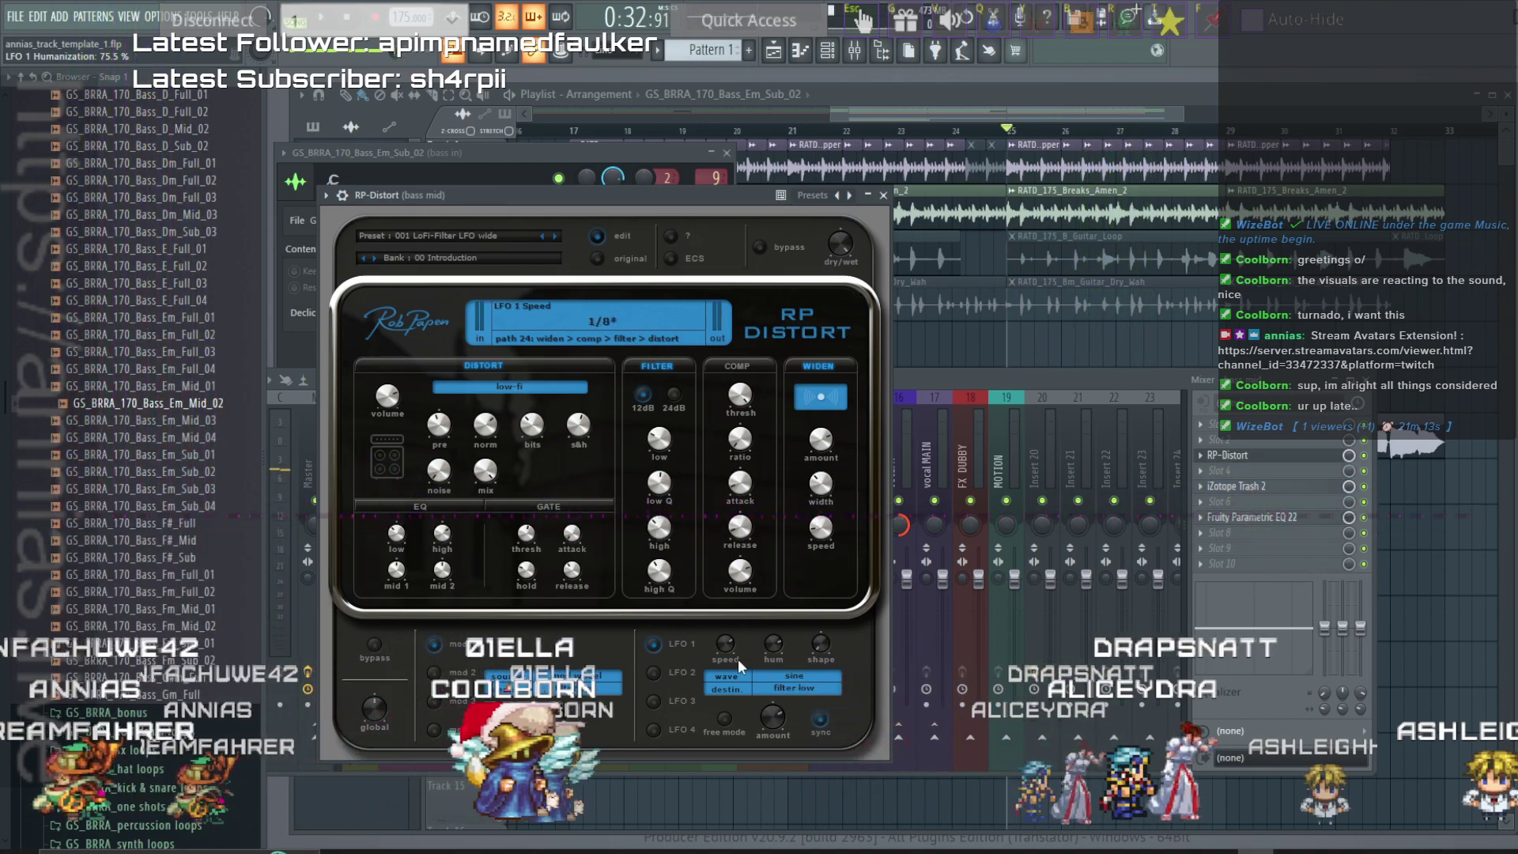
key("space")
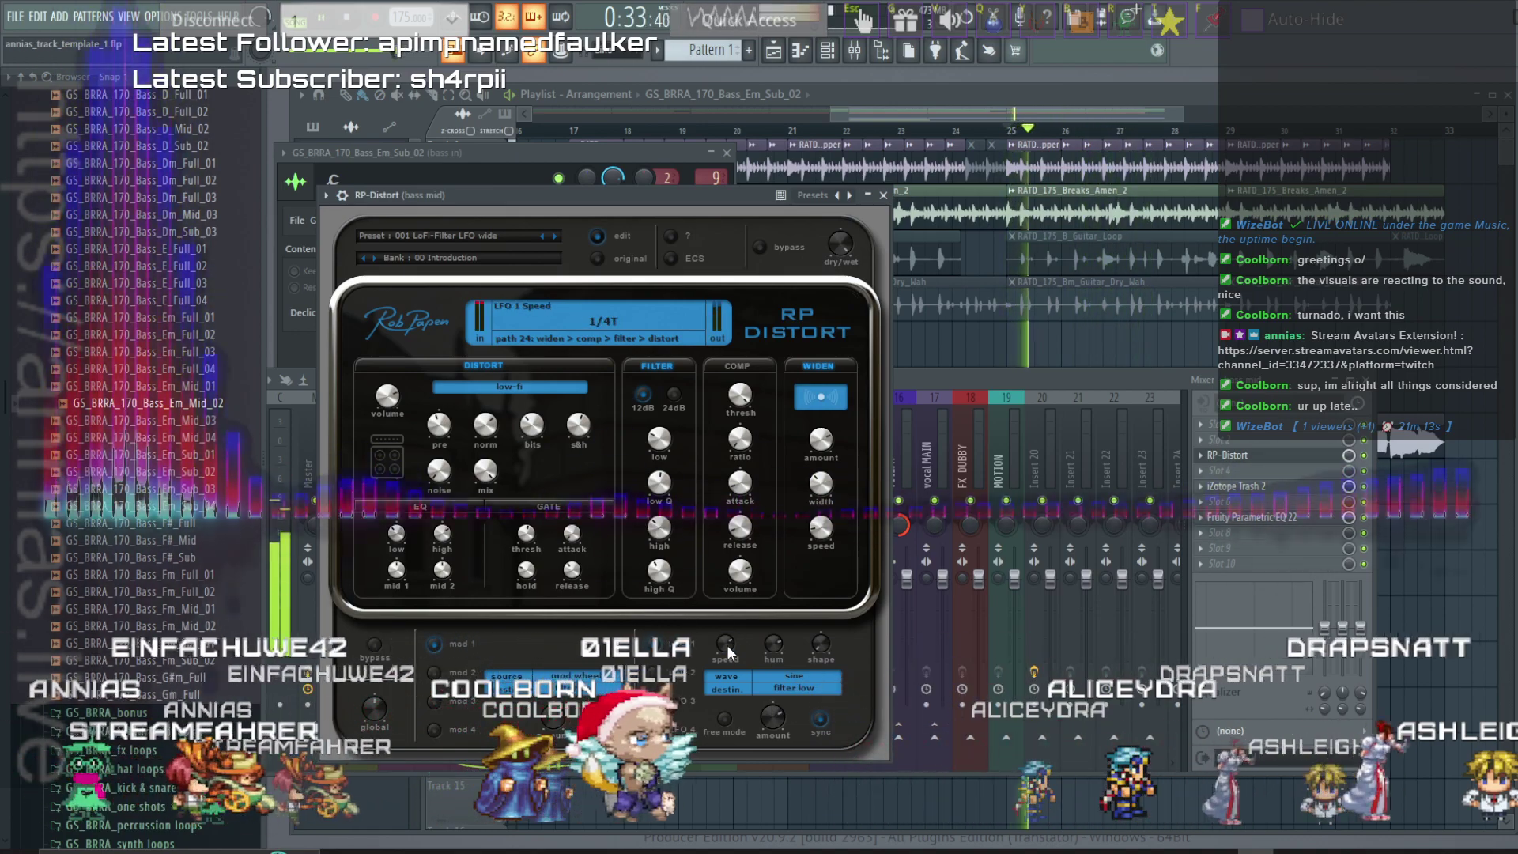
left_click_drag(732, 656, 727, 641)
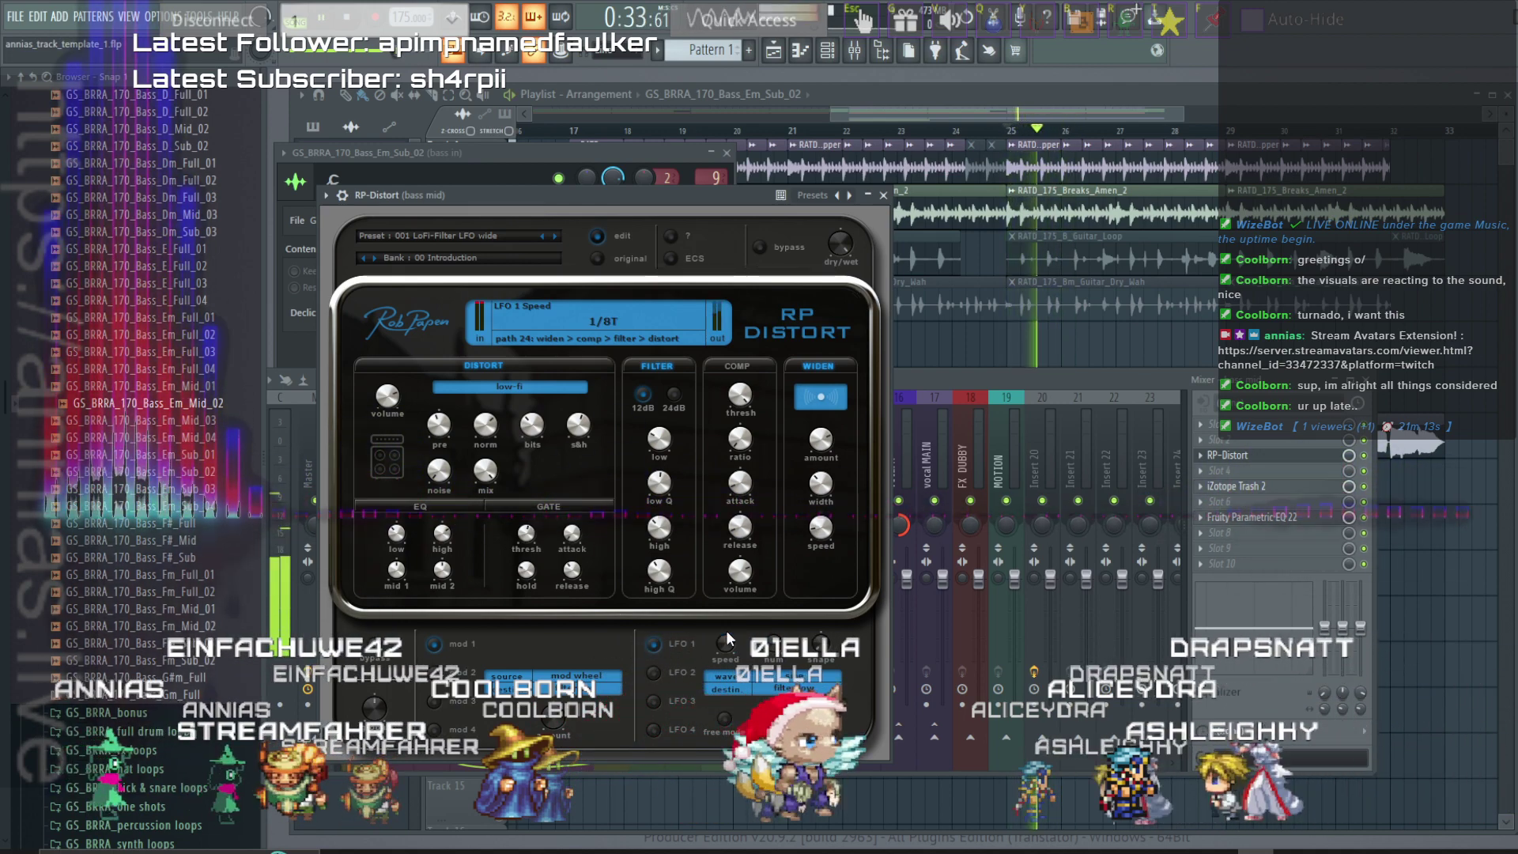
Raise RP-Distort's low-pass filter frequency and set the high-pass filter frequency to about 109 Hz.
left_click_drag(658, 439, 647, 362)
mouse_move(658, 537)
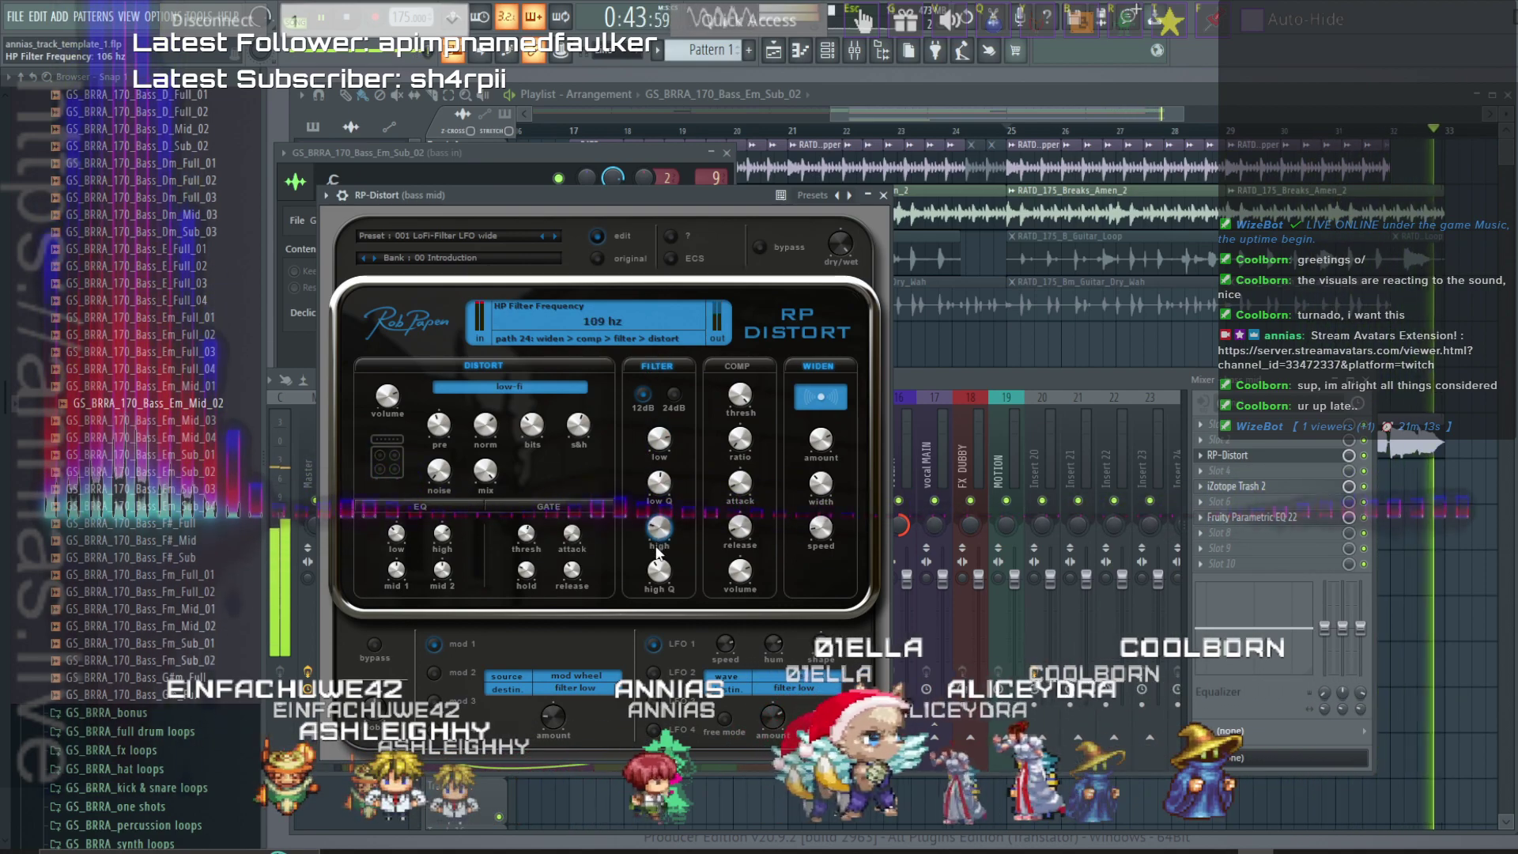
left_click_drag(656, 548, 656, 555)
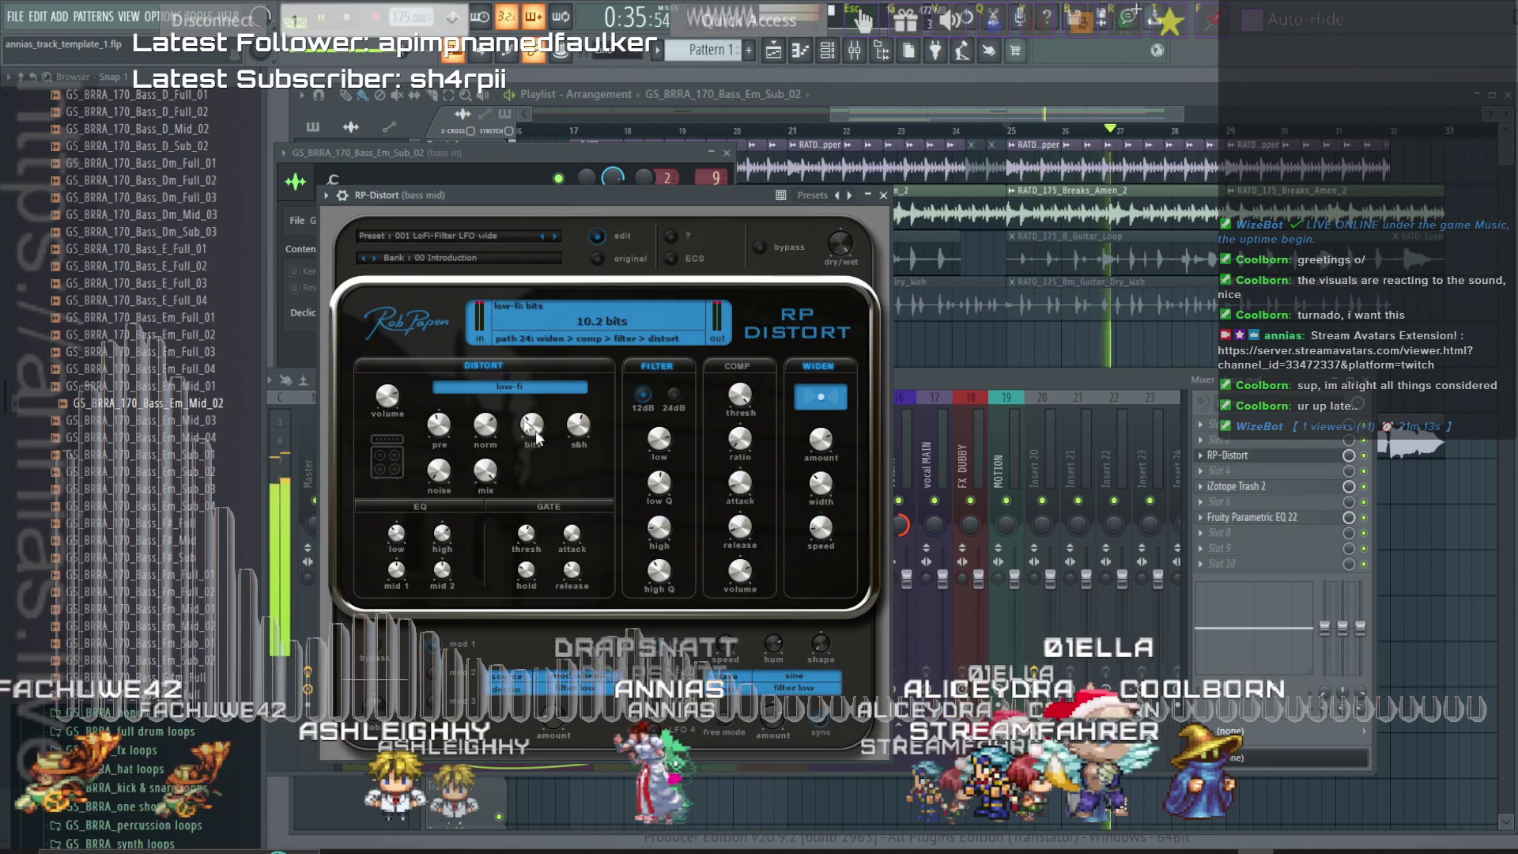
Set RP-Distort's low-fi sample-and-hold to 3.7 samples and replay the section from bar 25.
left_click_drag(577, 432, 566, 468)
key("space")
key("space")
key("space")
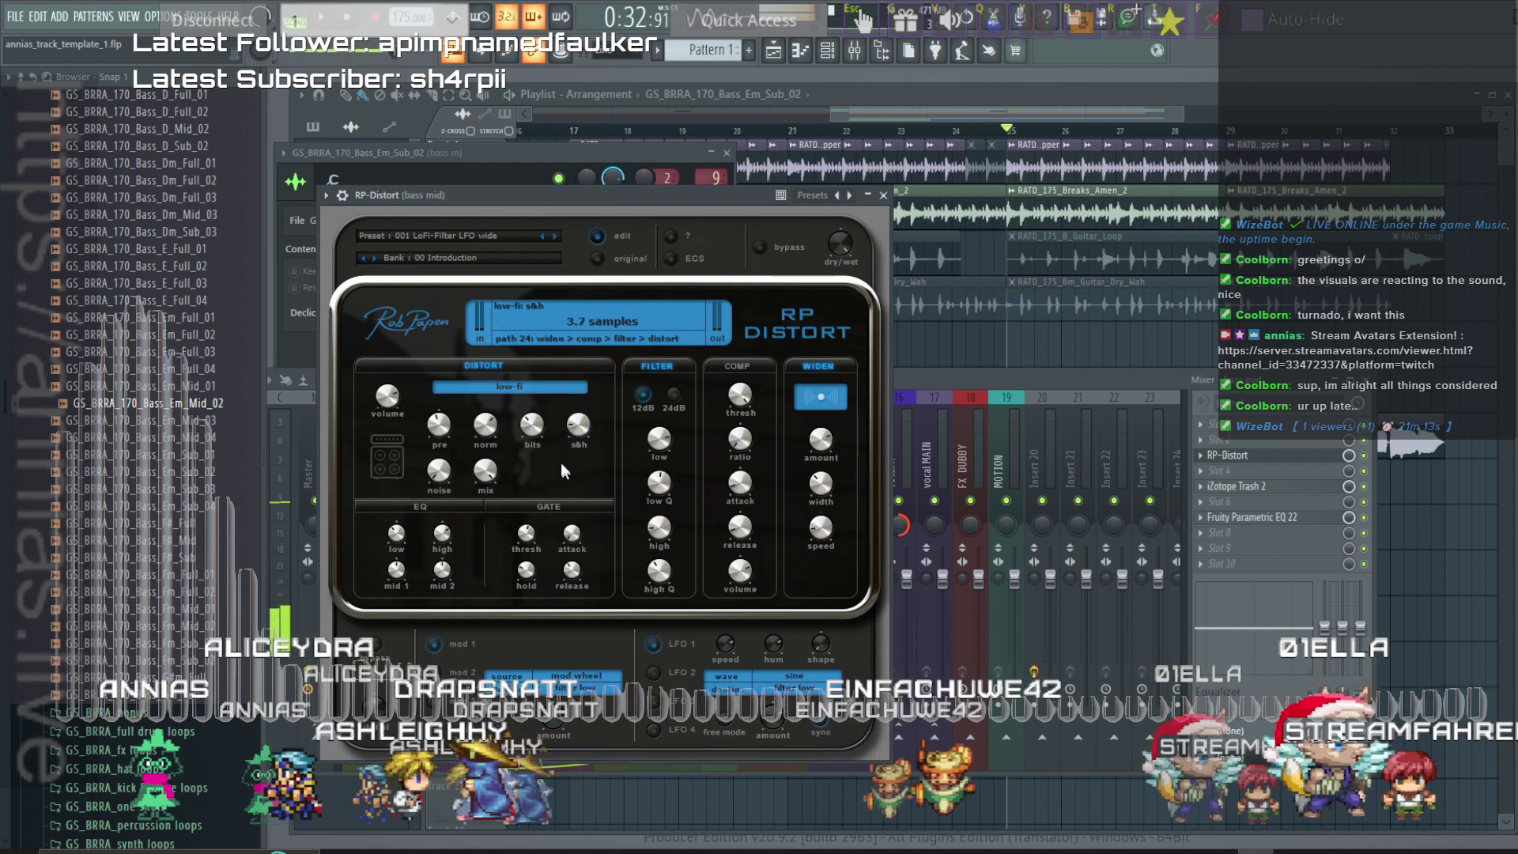
key("space")
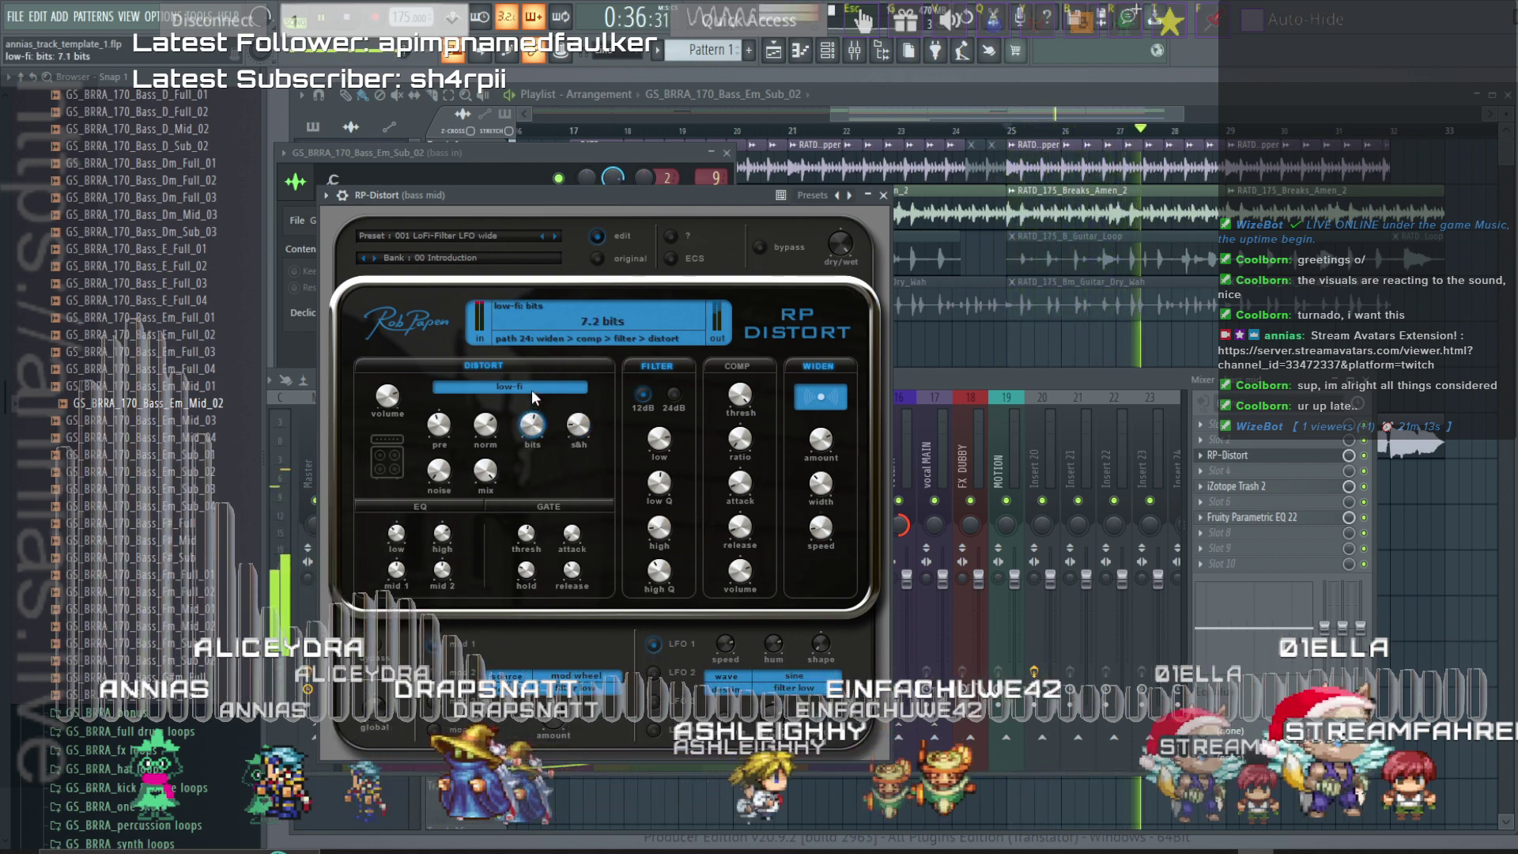
Set RP-Distort's low-fi bits to 9.5 and readjust the sample-and-hold while the section plays.
mouse_move(532, 390)
left_mouse_down()
mouse_move(534, 366)
mouse_move(527, 417)
left_mouse_up()
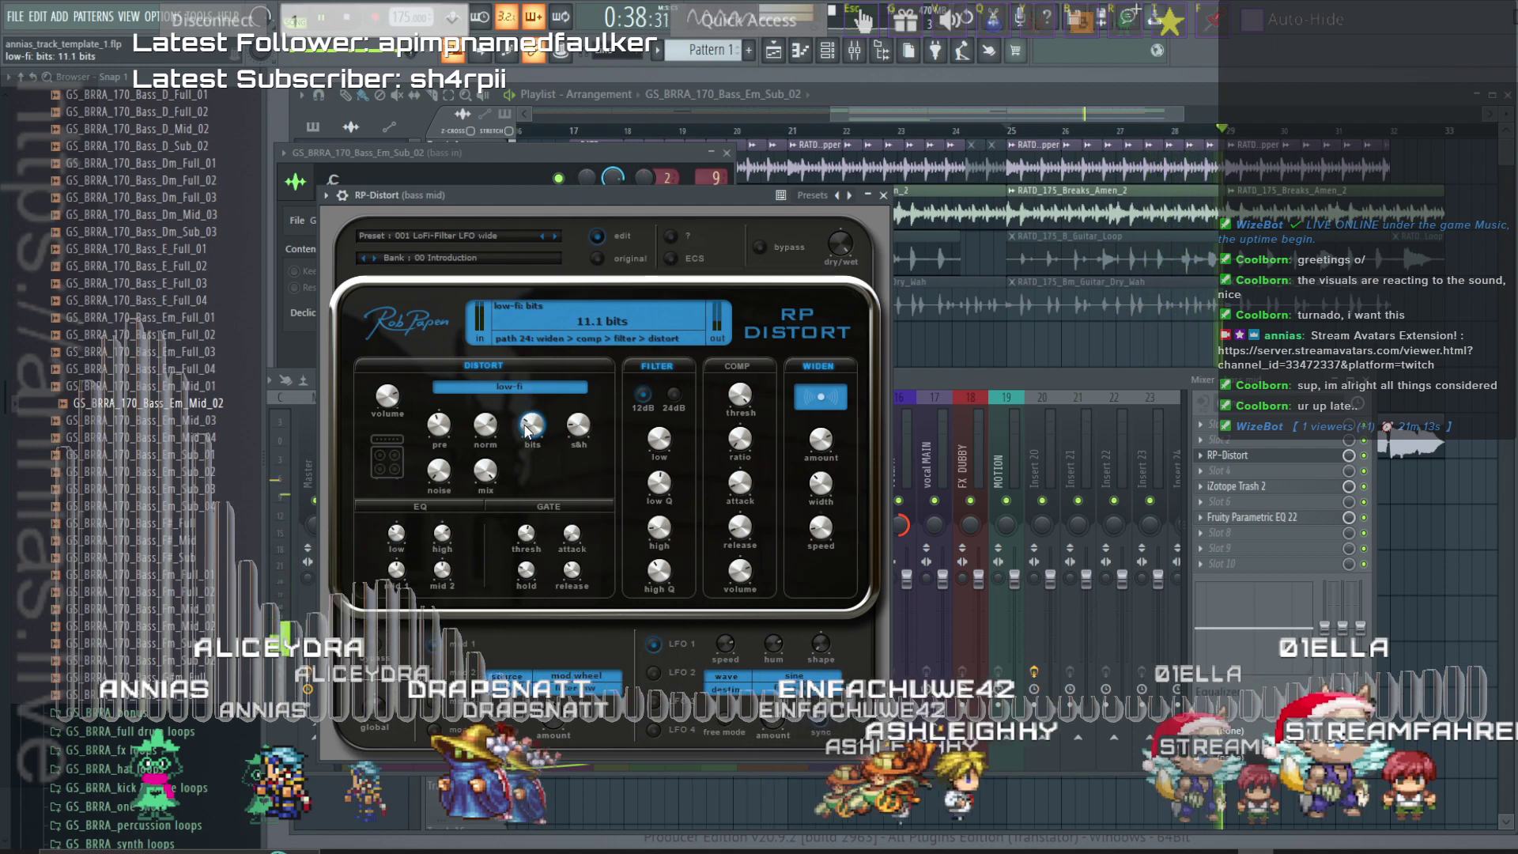
scroll(520, 433, "up", 1)
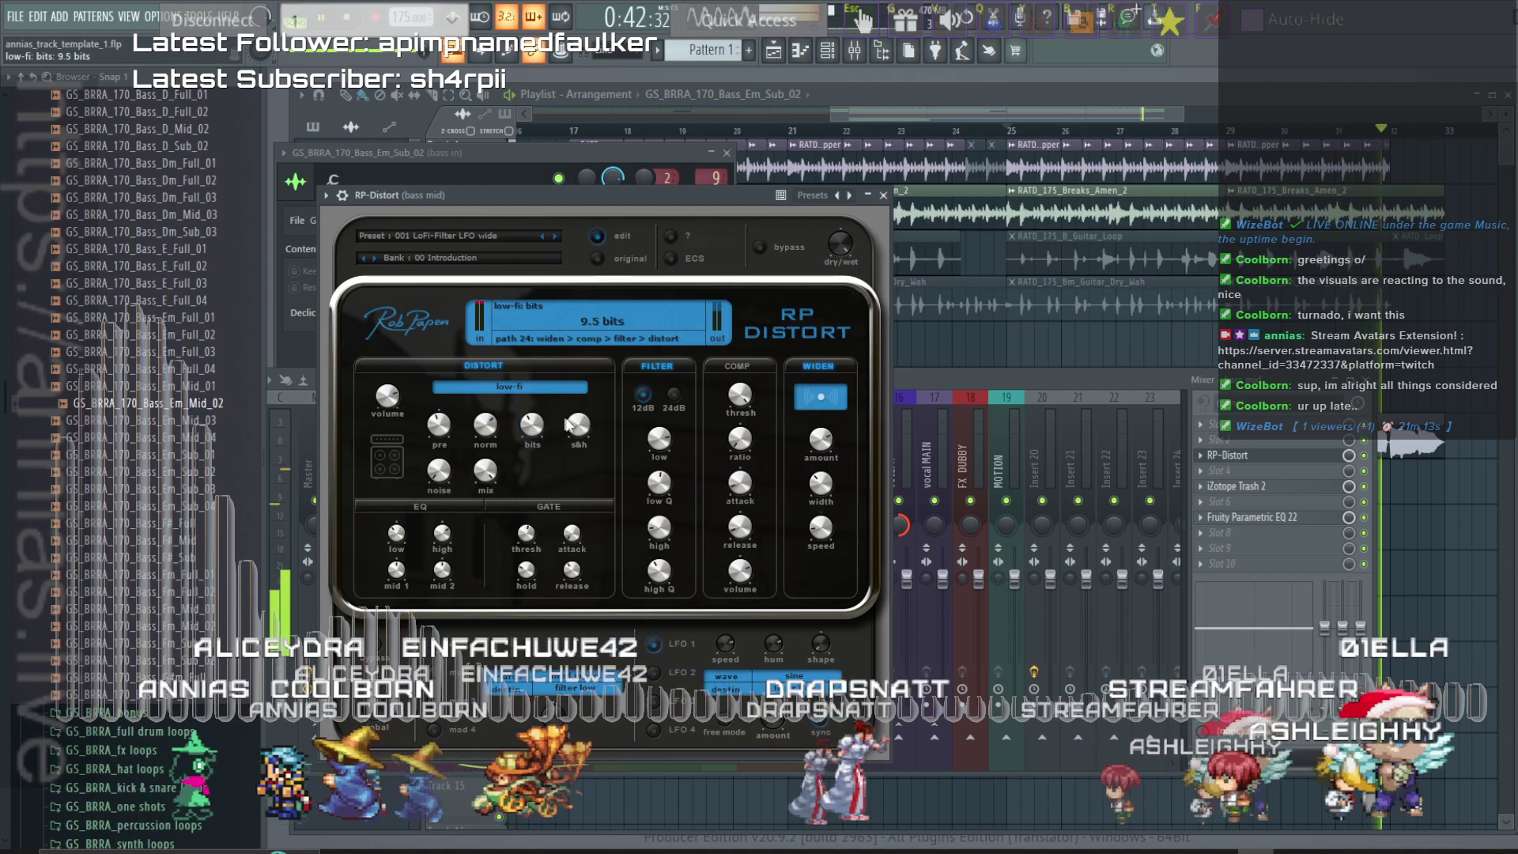
left_click_drag(581, 378, 583, 362)
key("space")
key("space")
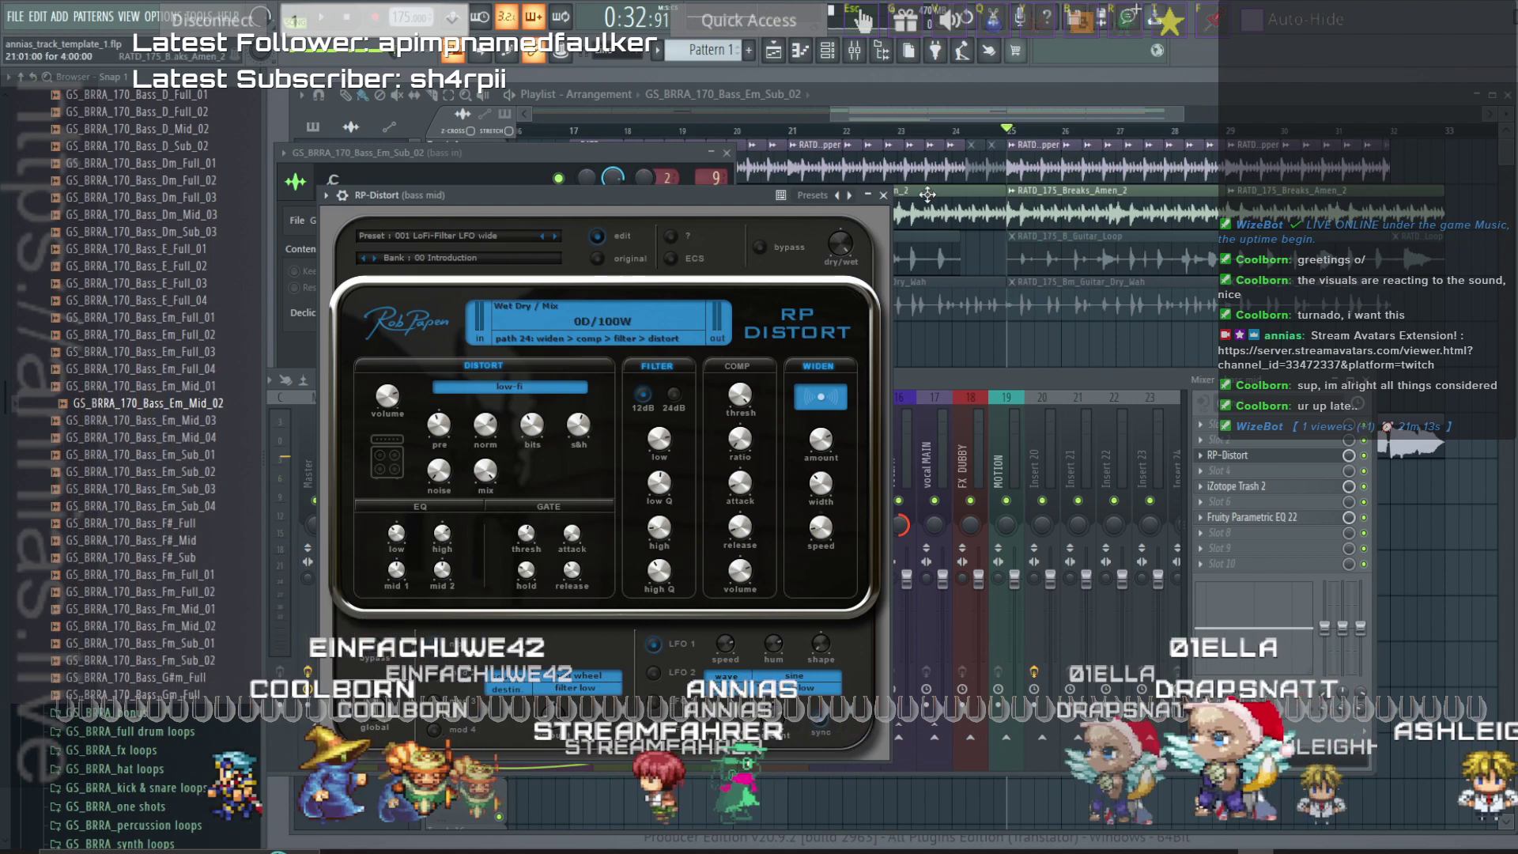
Close the plugin and mixer windows and mute the two break tracks, Track 1 and Track 2, in the playlist.
key("F12")
left_click(500, 177)
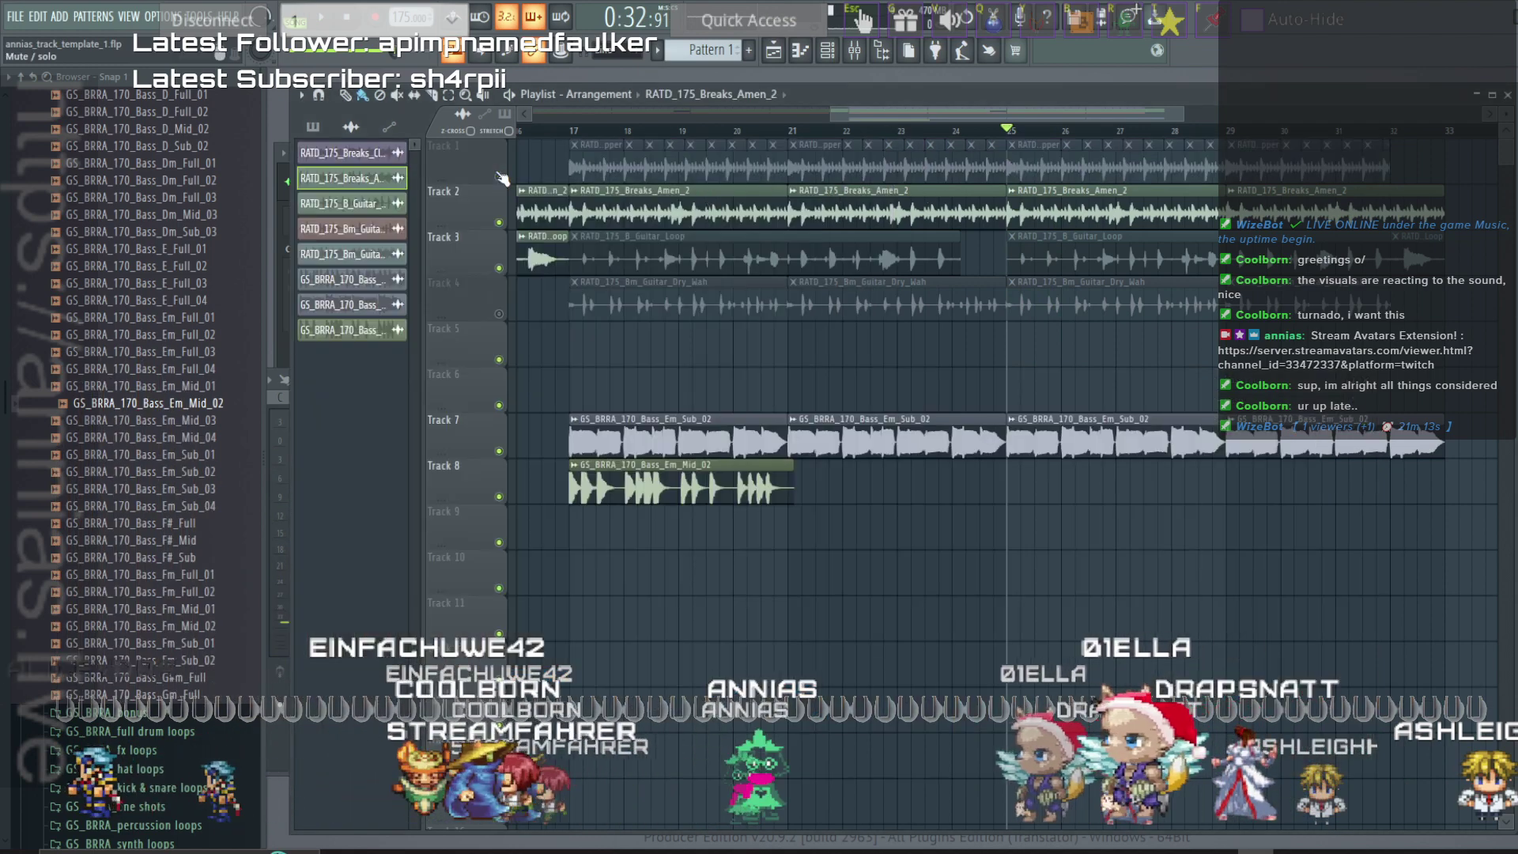
left_click(499, 219)
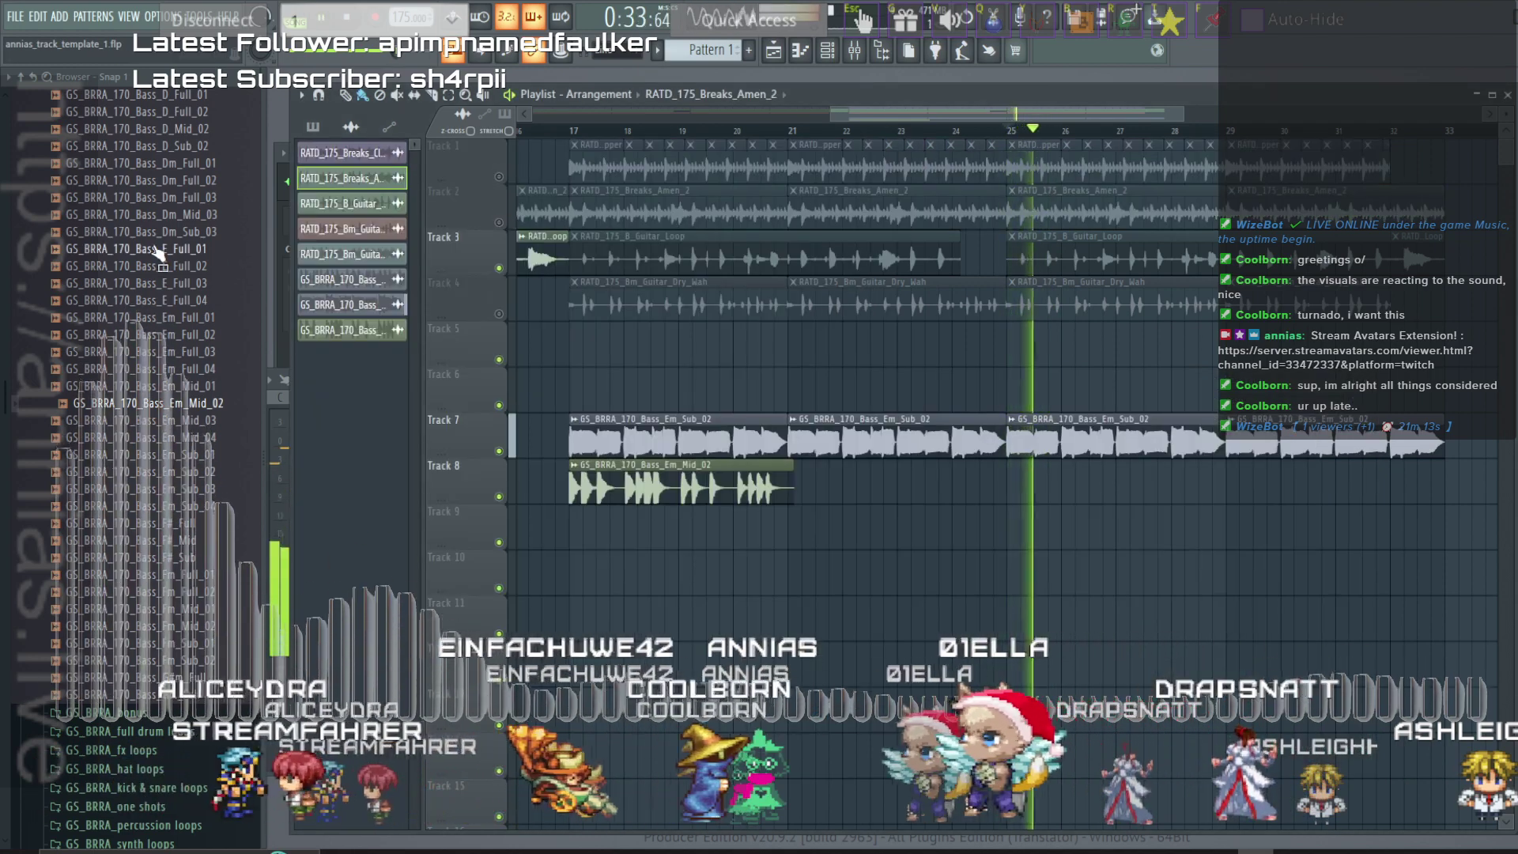
Place the MB2 13 Break 80BPM sample from the Murder Breaks 2 folder on Track 9 at bar 25.
scroll(180, 273, "down", 12)
scroll(179, 261, "down", 13)
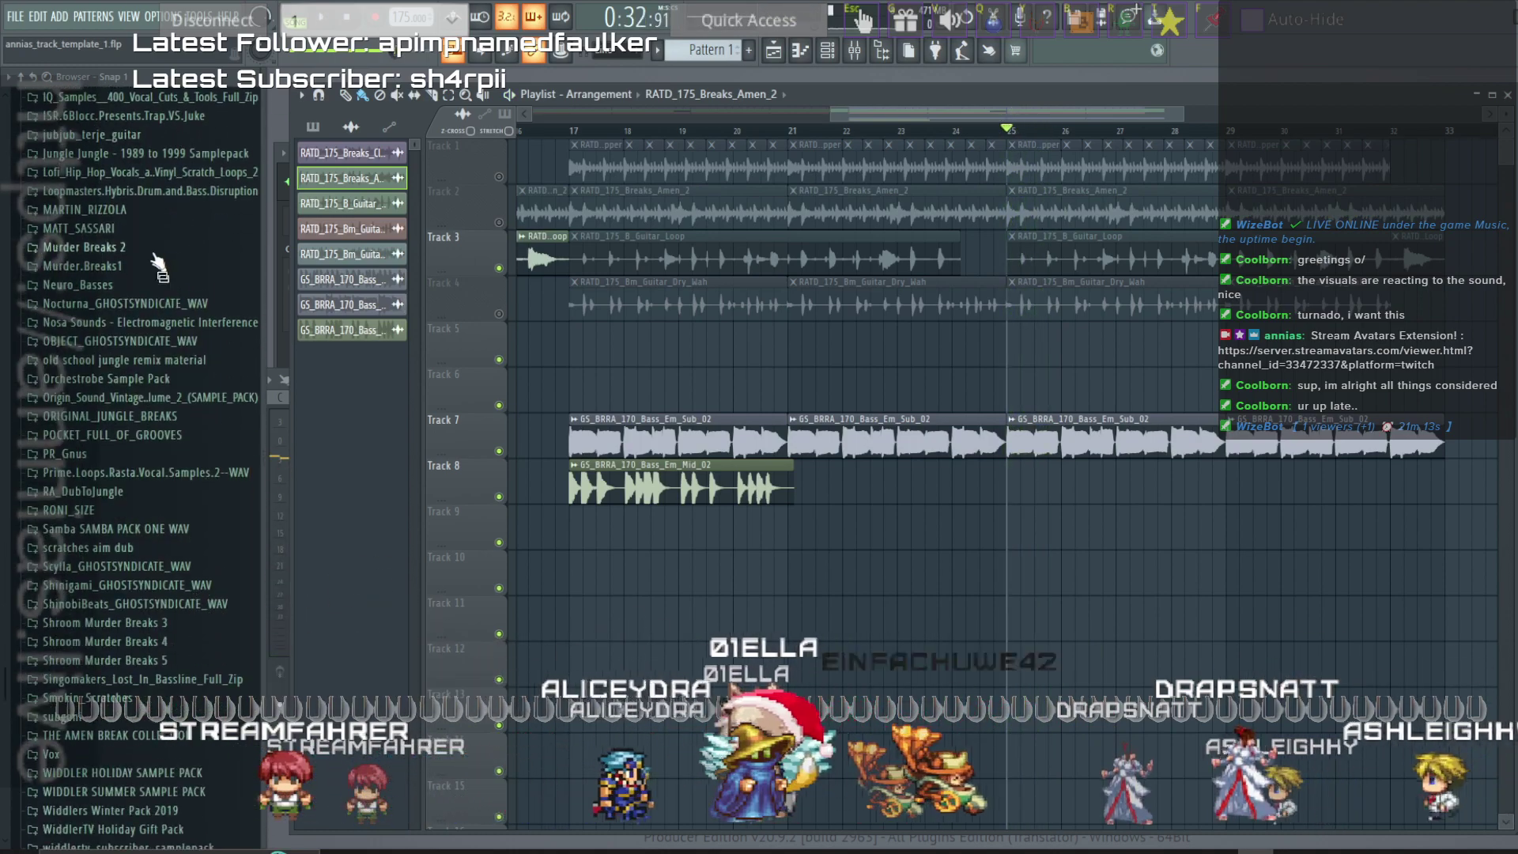
left_click(162, 285)
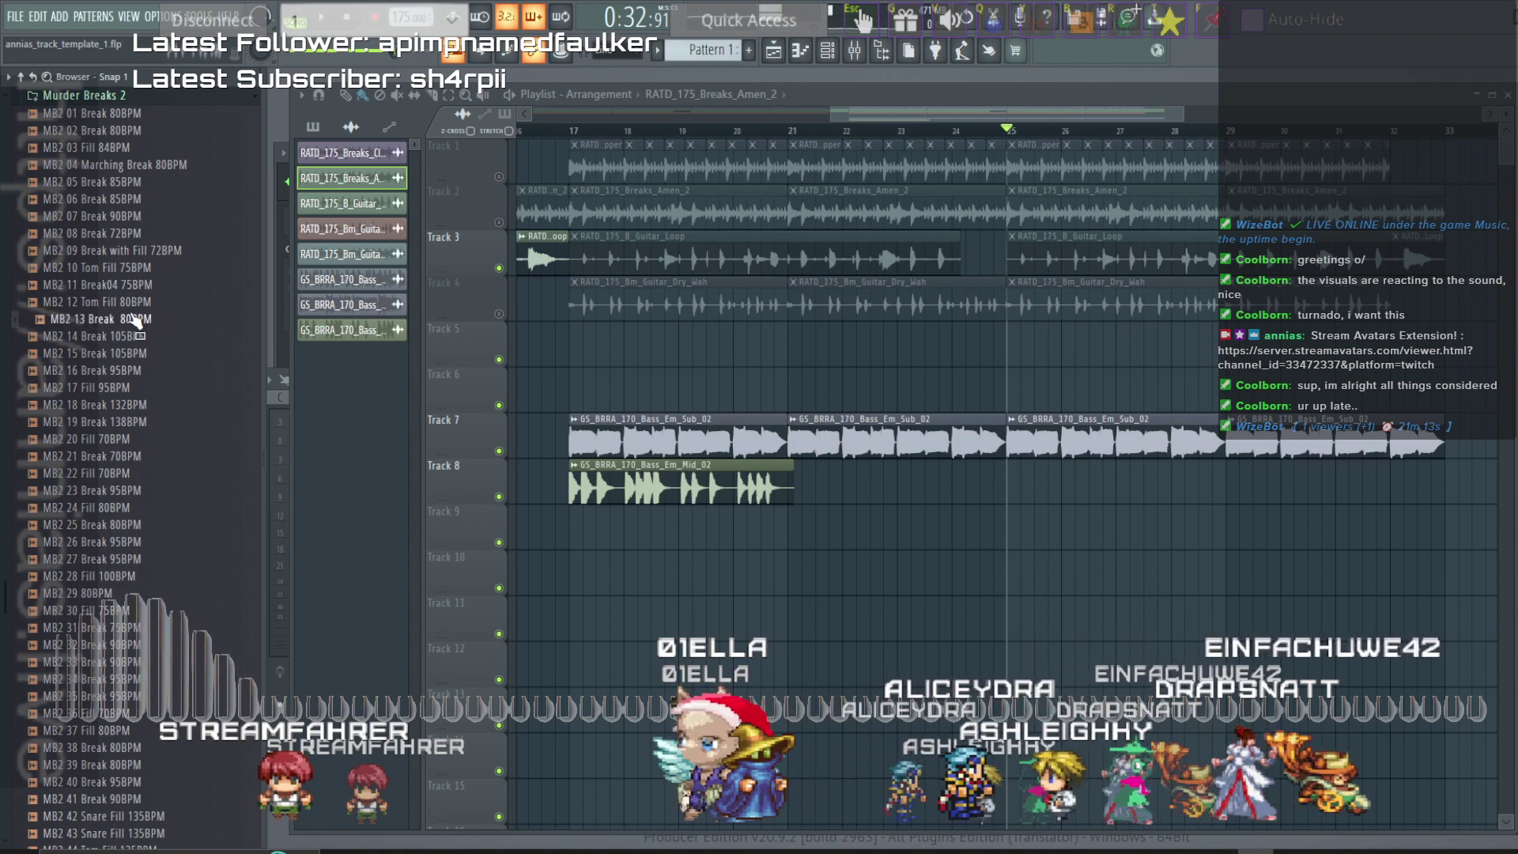
left_click_drag(134, 318, 1010, 518)
Stretch the MB2 13 Break clip to 2 bars and repeat it along Track 9 up to bar 33.
right_click(630, 288)
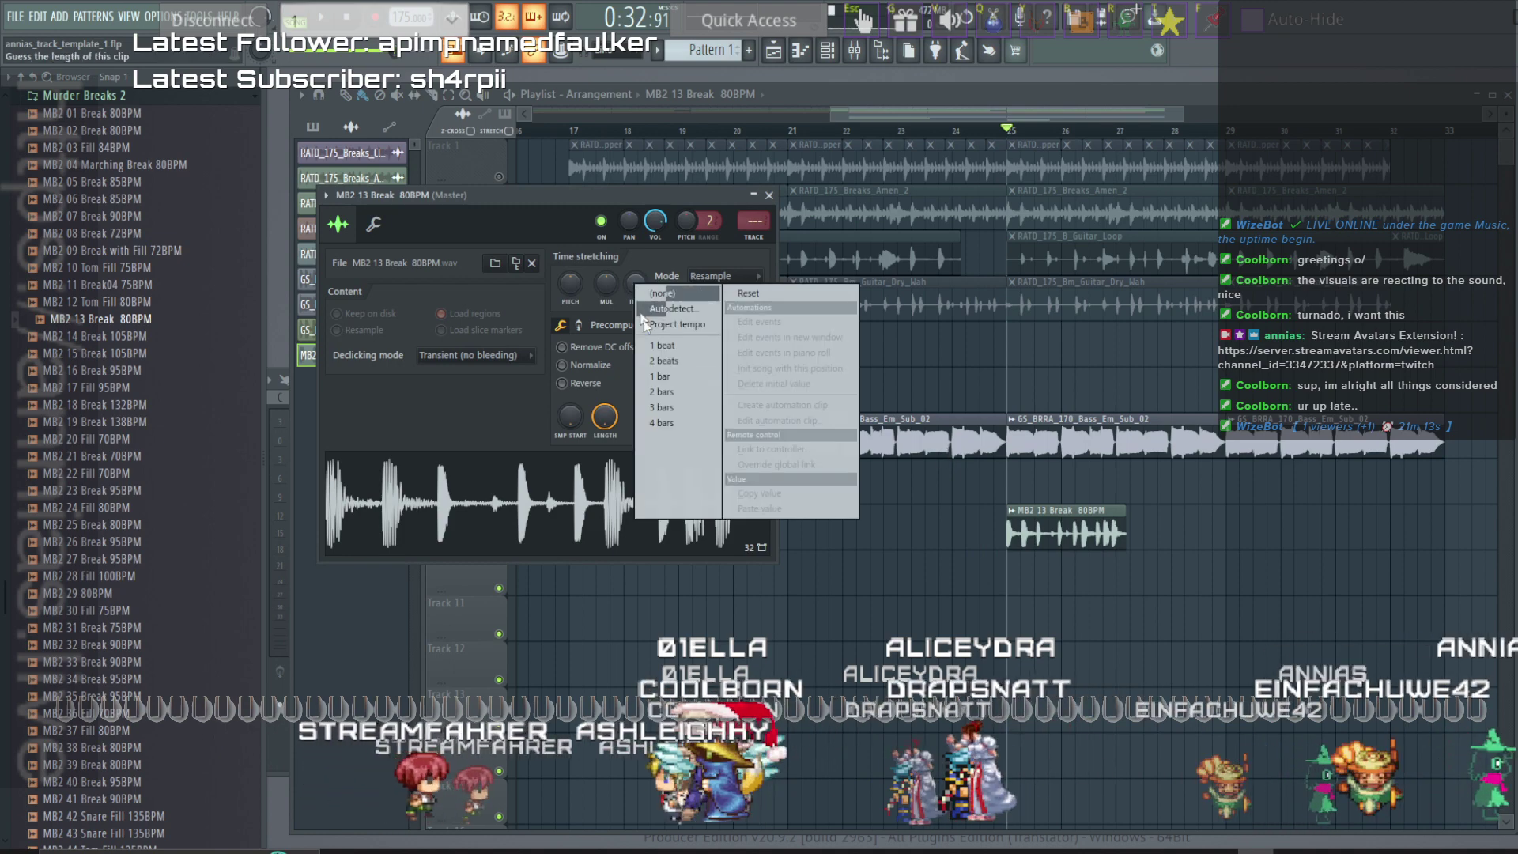
left_click(653, 424)
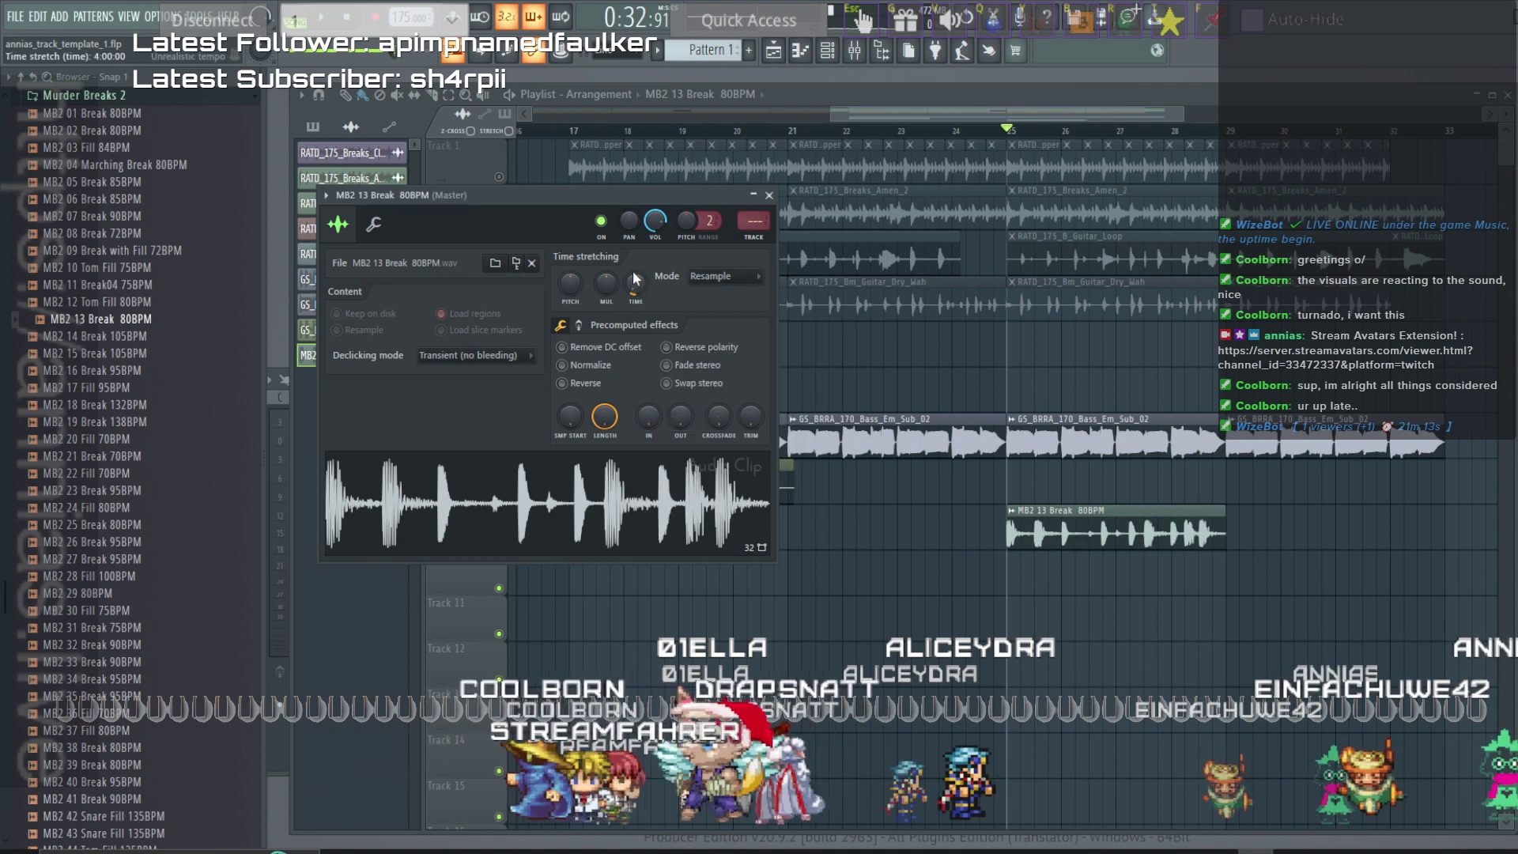
right_click(633, 291)
left_click(662, 397)
key("space")
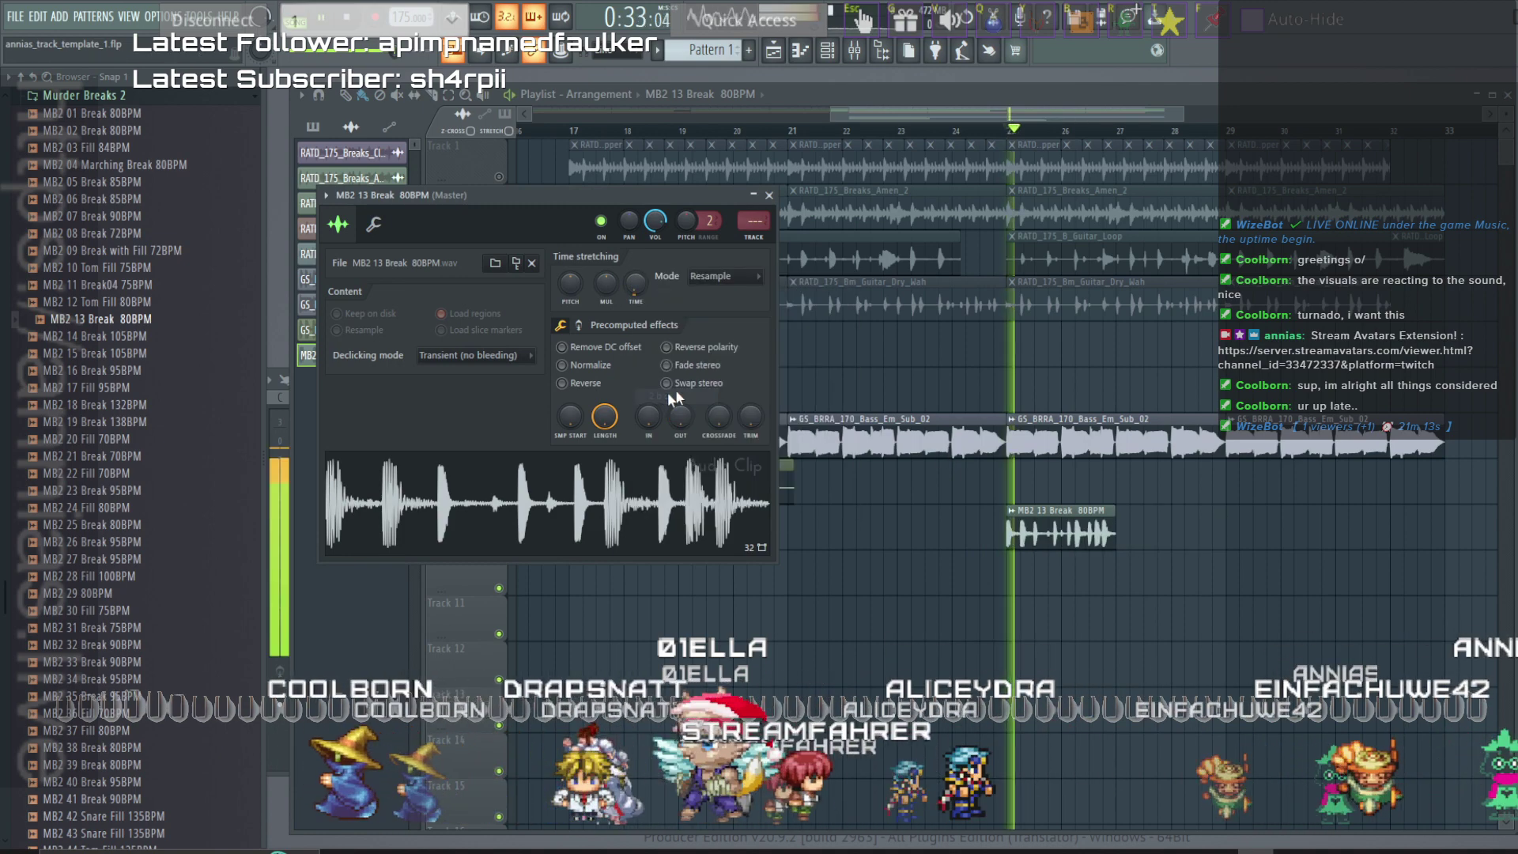
left_click(1116, 533)
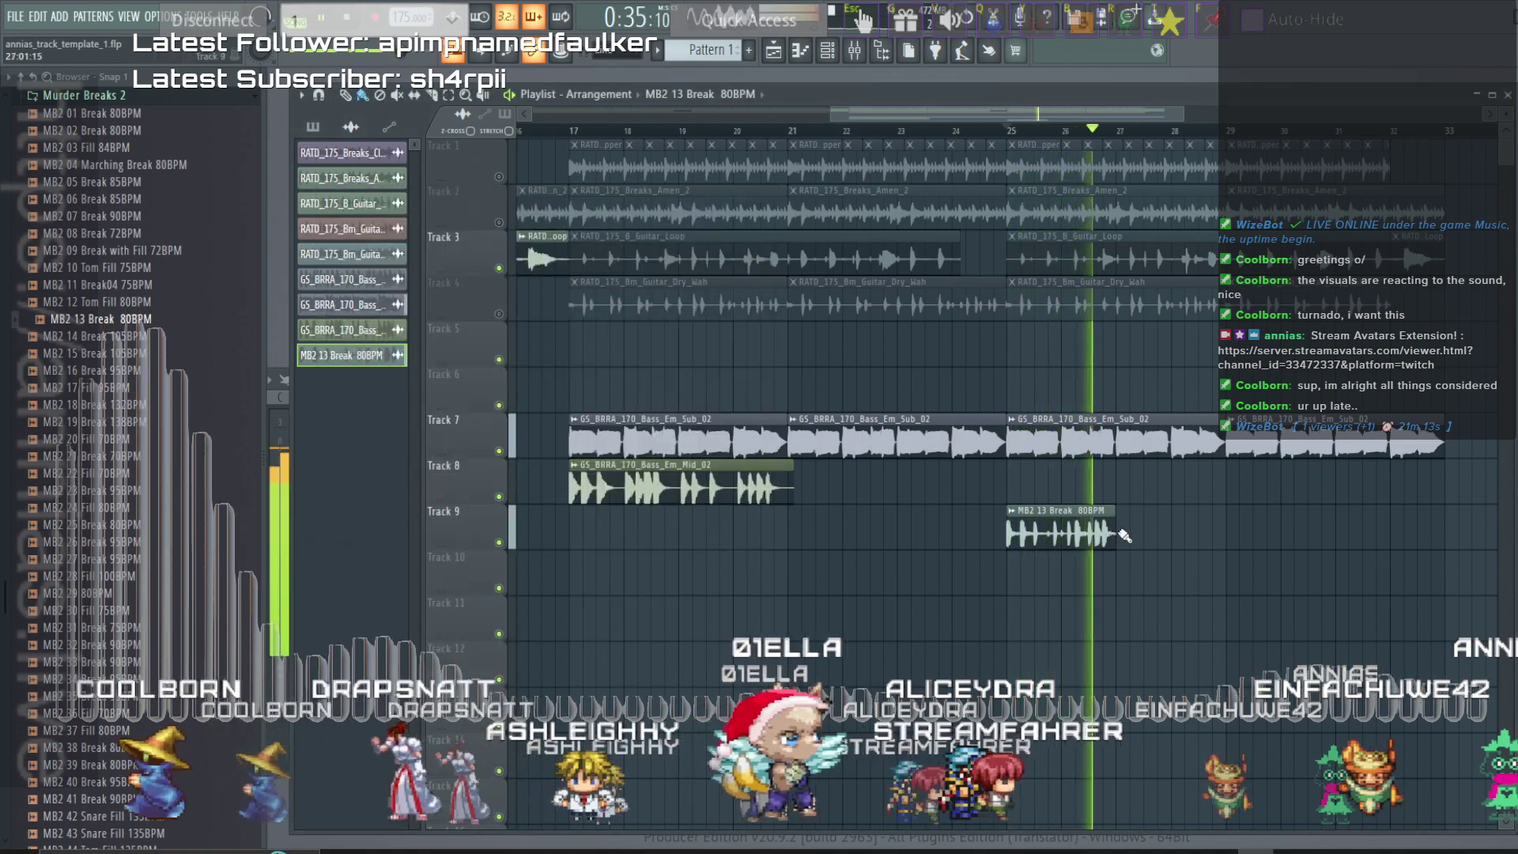
left_click_drag(1119, 533, 1334, 533)
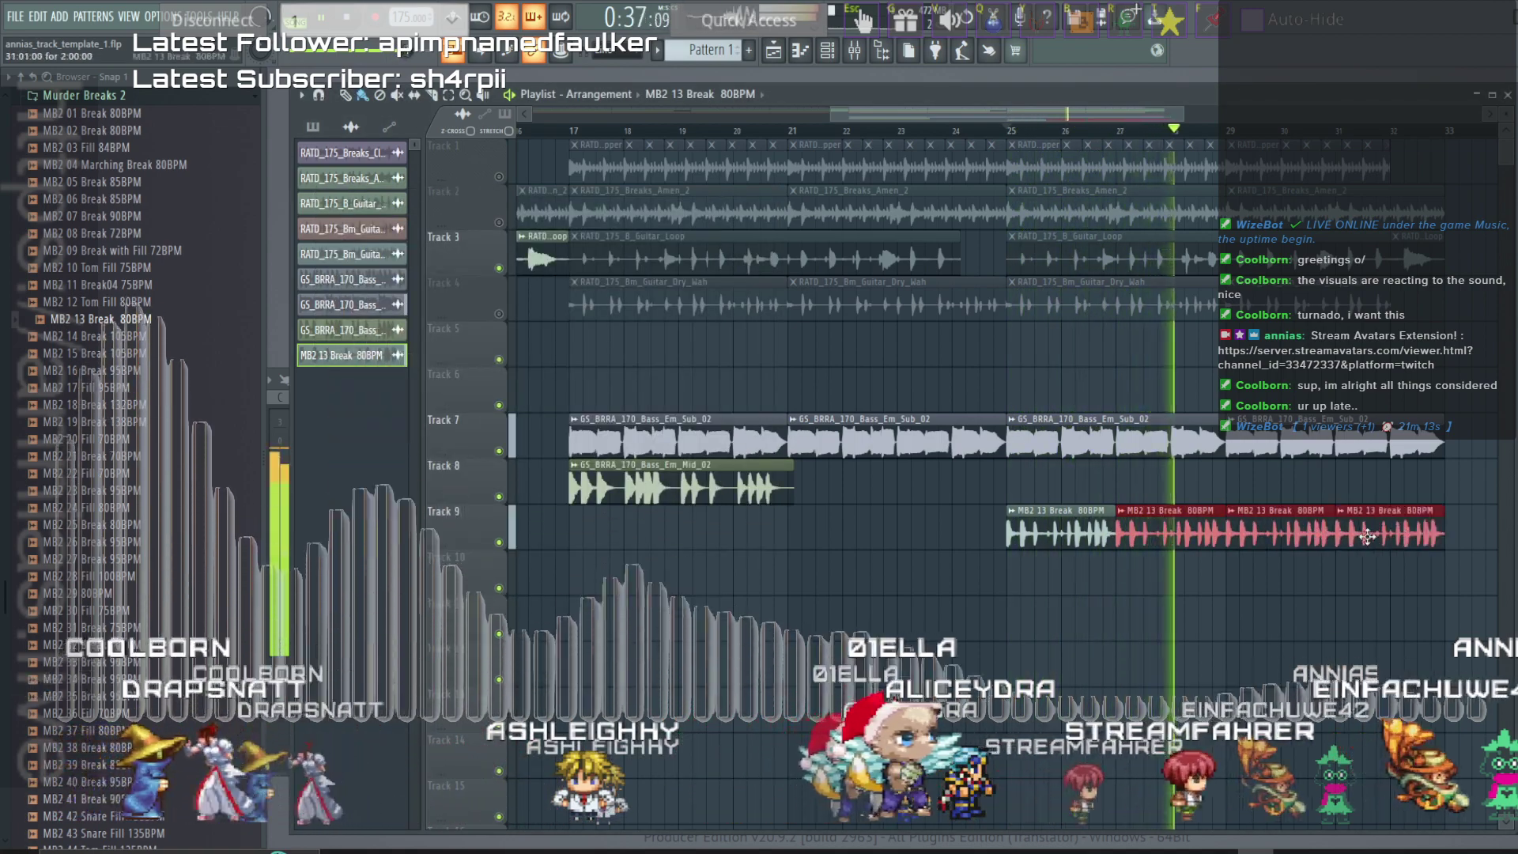
Inspect the Em_Sub_02 clip's sampler settings and its target mixer track, and return to the playlist.
left_click(1048, 430)
double_click(1048, 429)
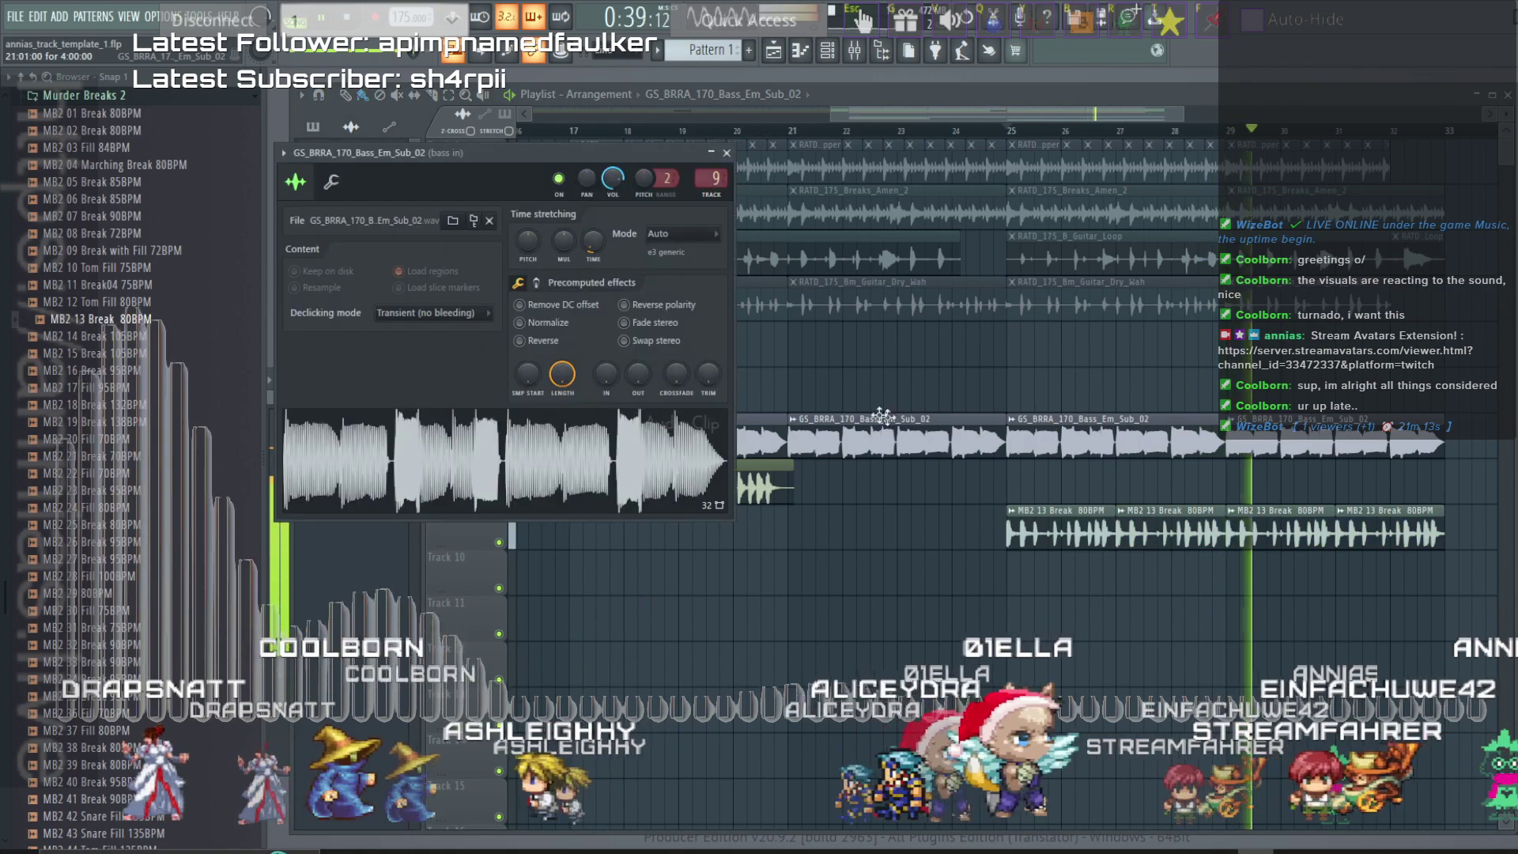
double_click(715, 177)
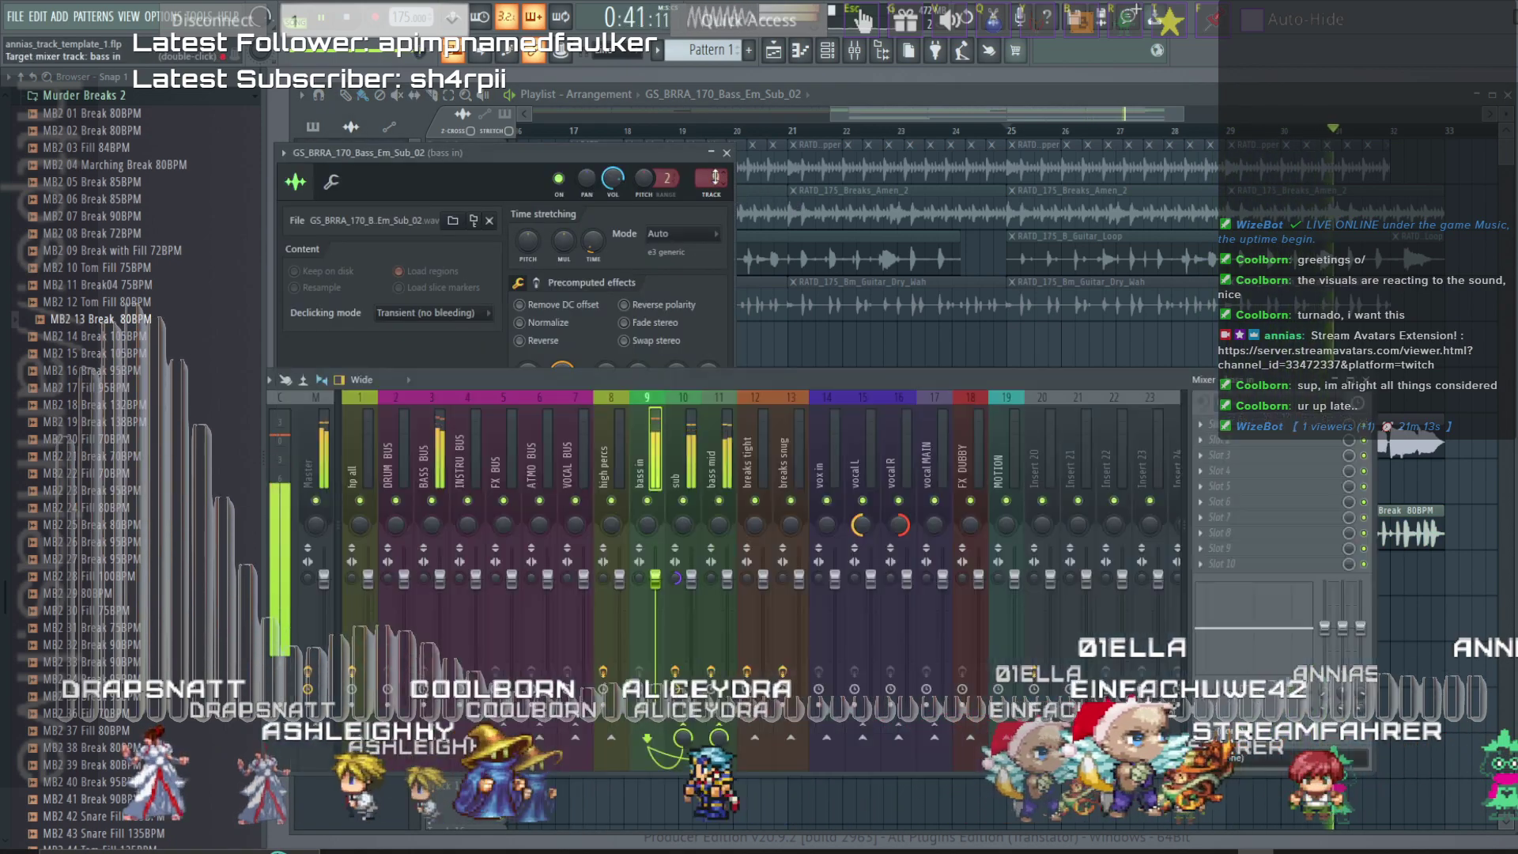
left_click(1403, 431)
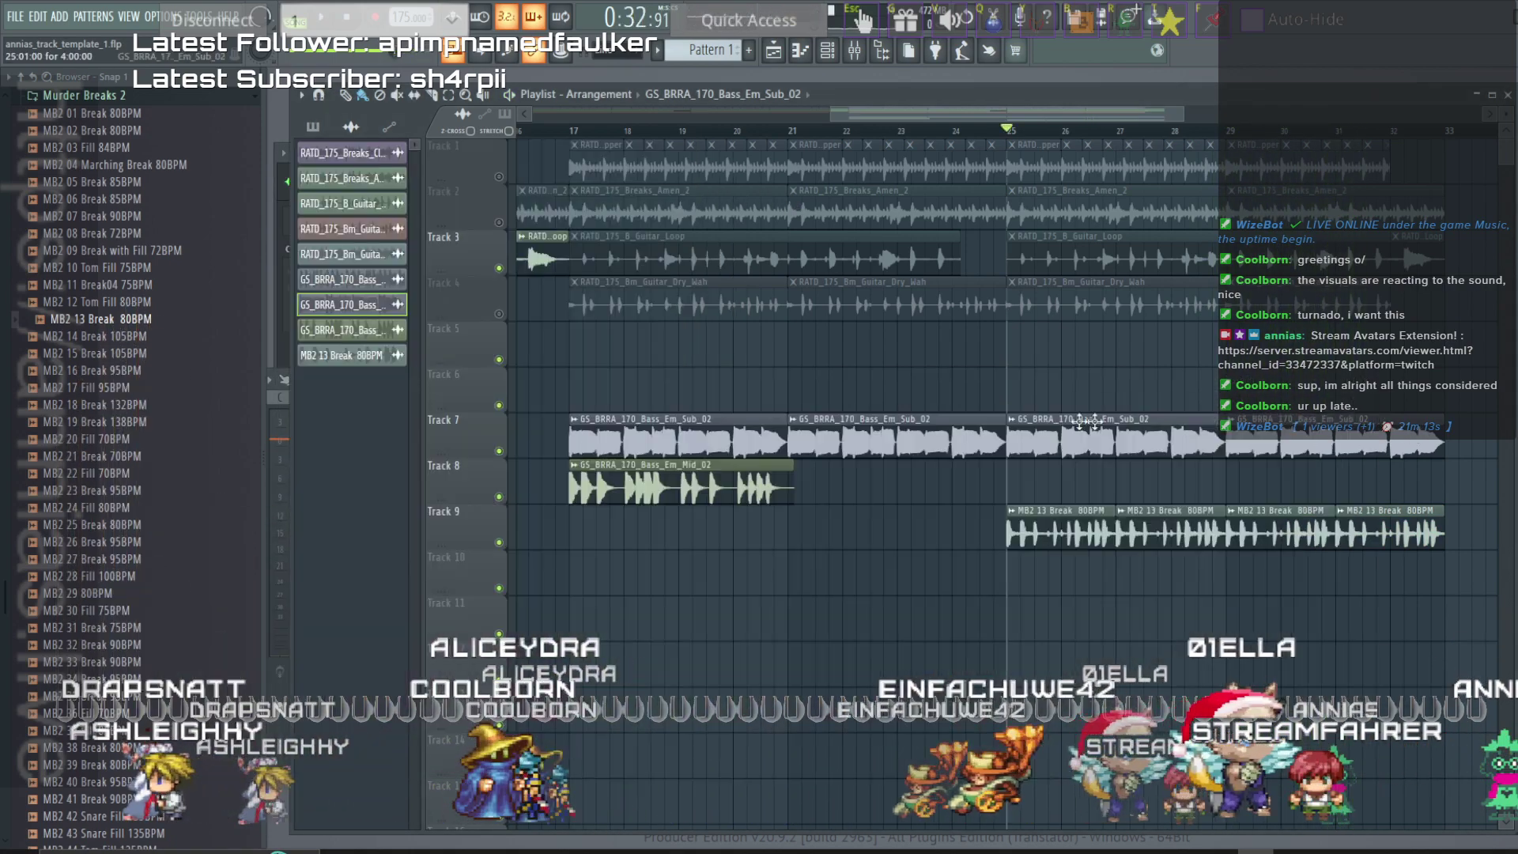
Try nudging the Em_Sub_02 clip at bar 25 on Track 7 slightly later and audition it against the break.
scroll(998, 437, "up", 5)
scroll(1111, 462, "up", 1)
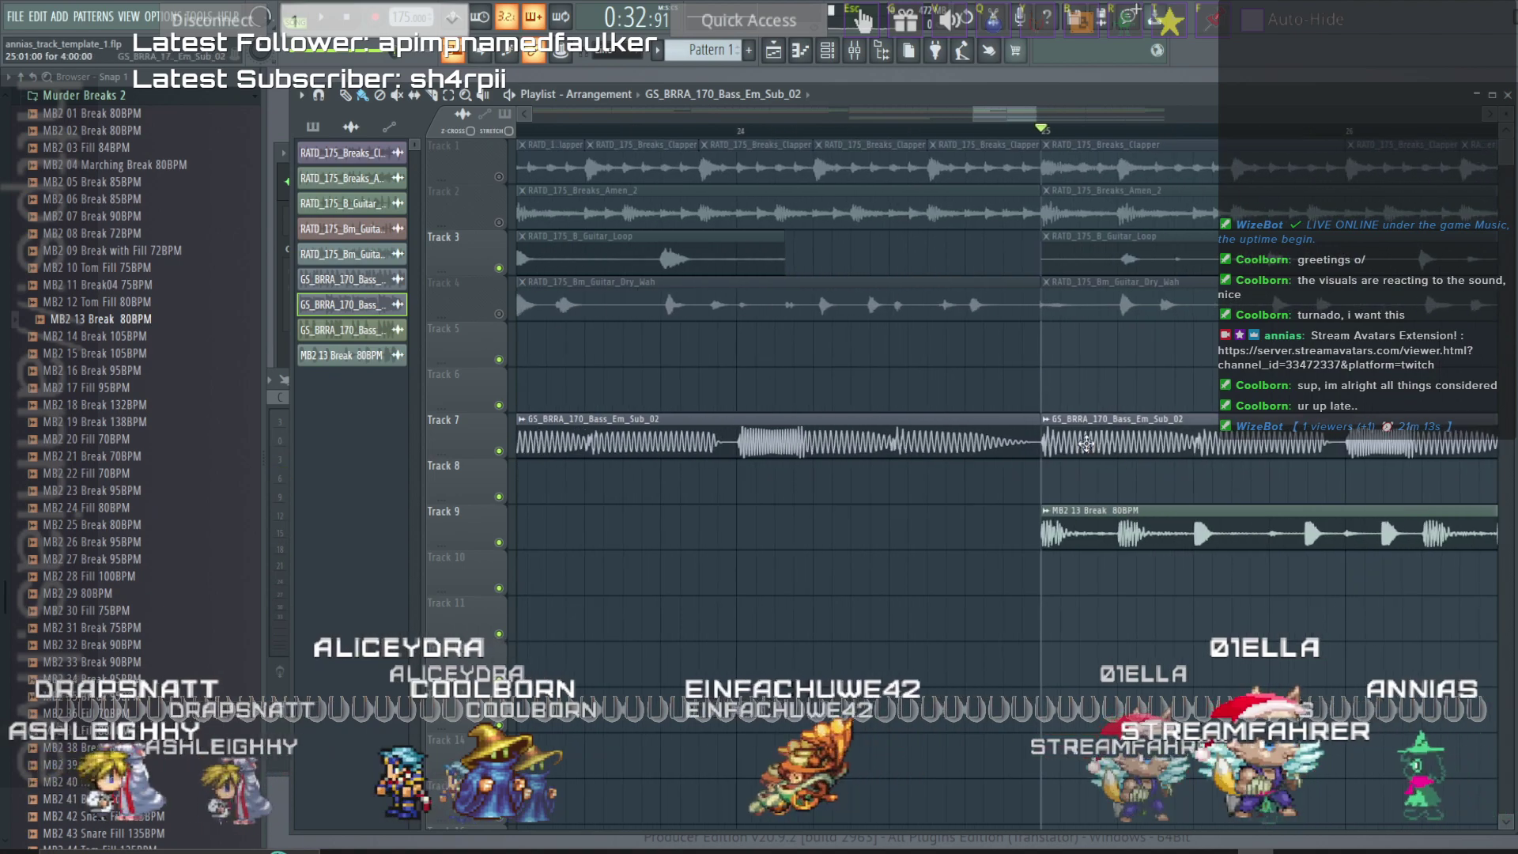
left_click_drag(1086, 444, 1093, 434)
key("space")
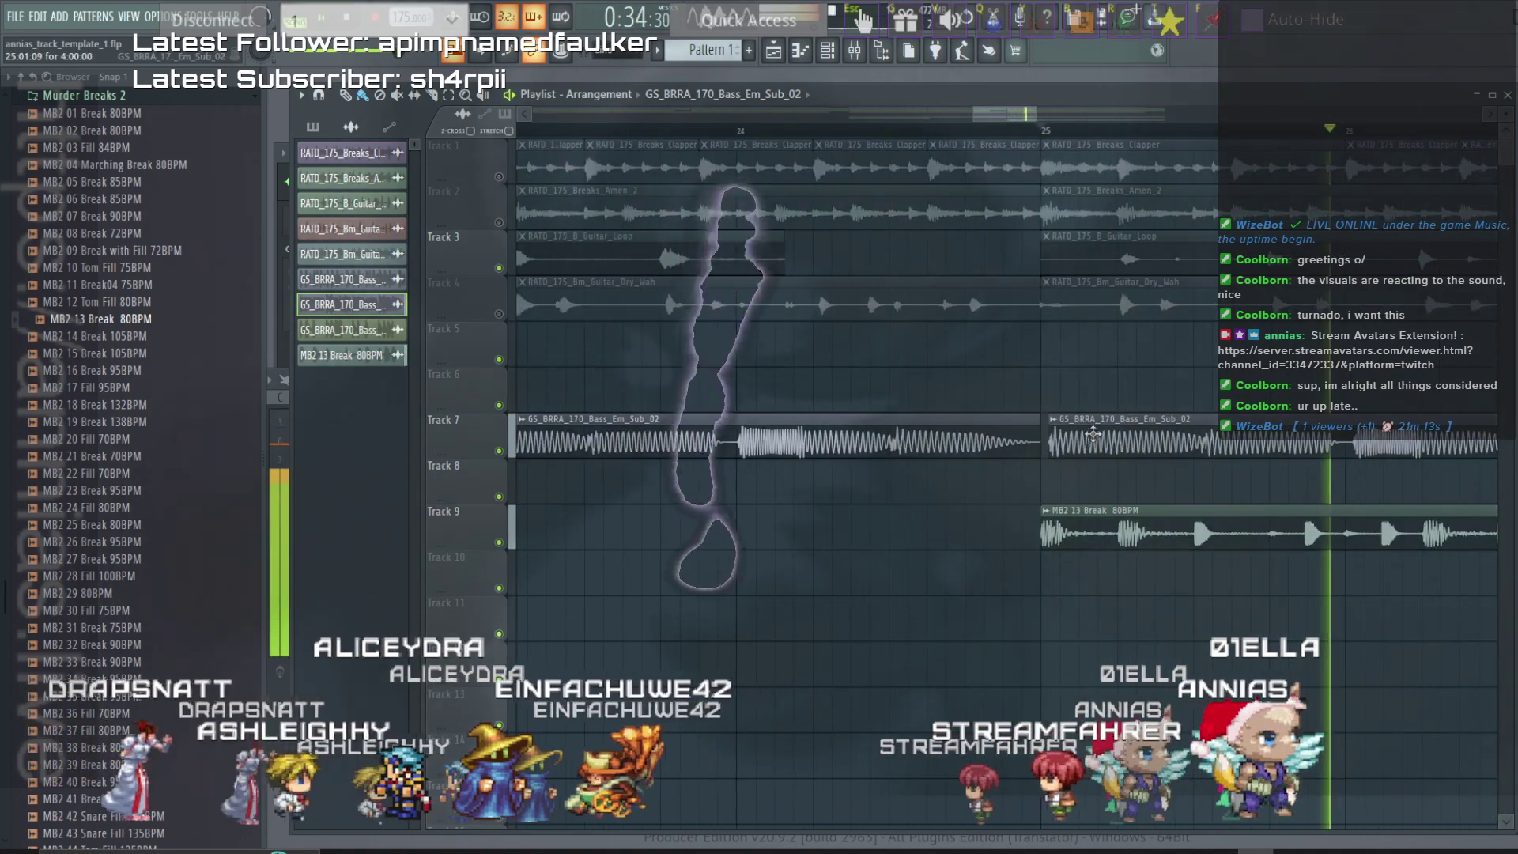
key("space")
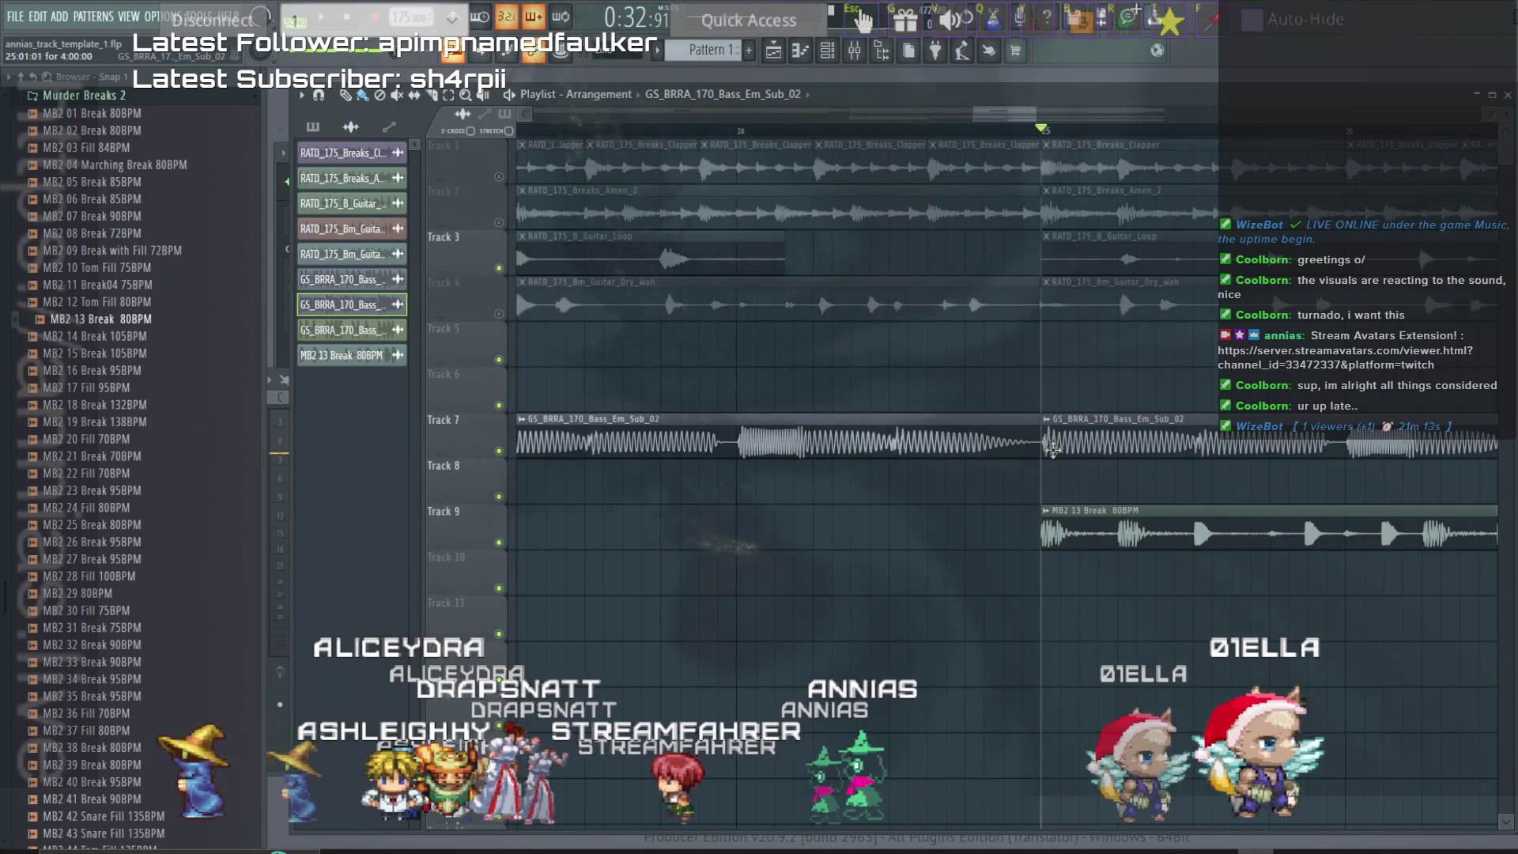
scroll(972, 446, "up", 4)
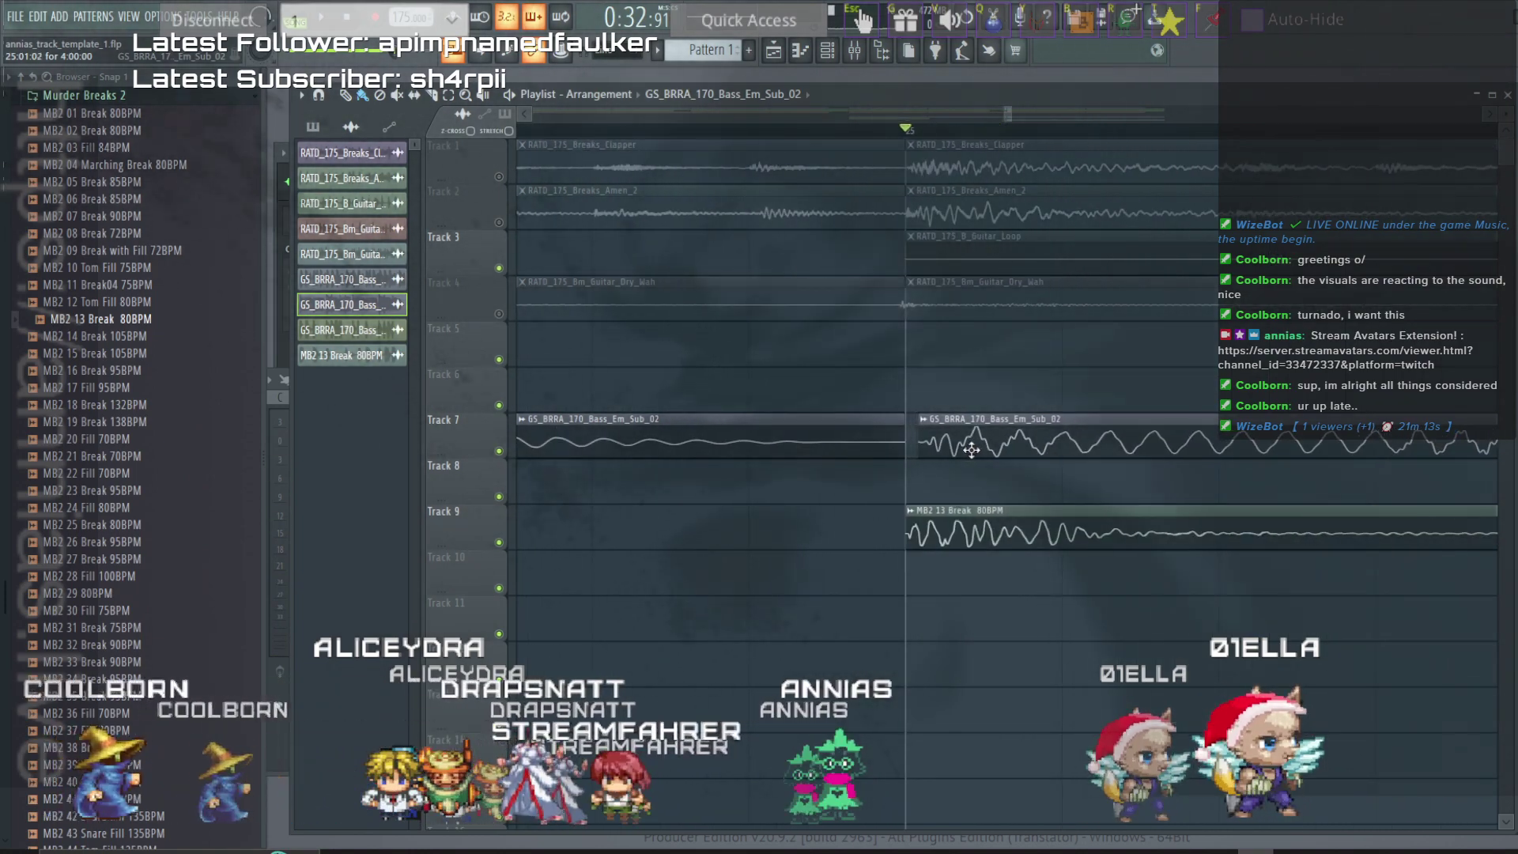
key("space")
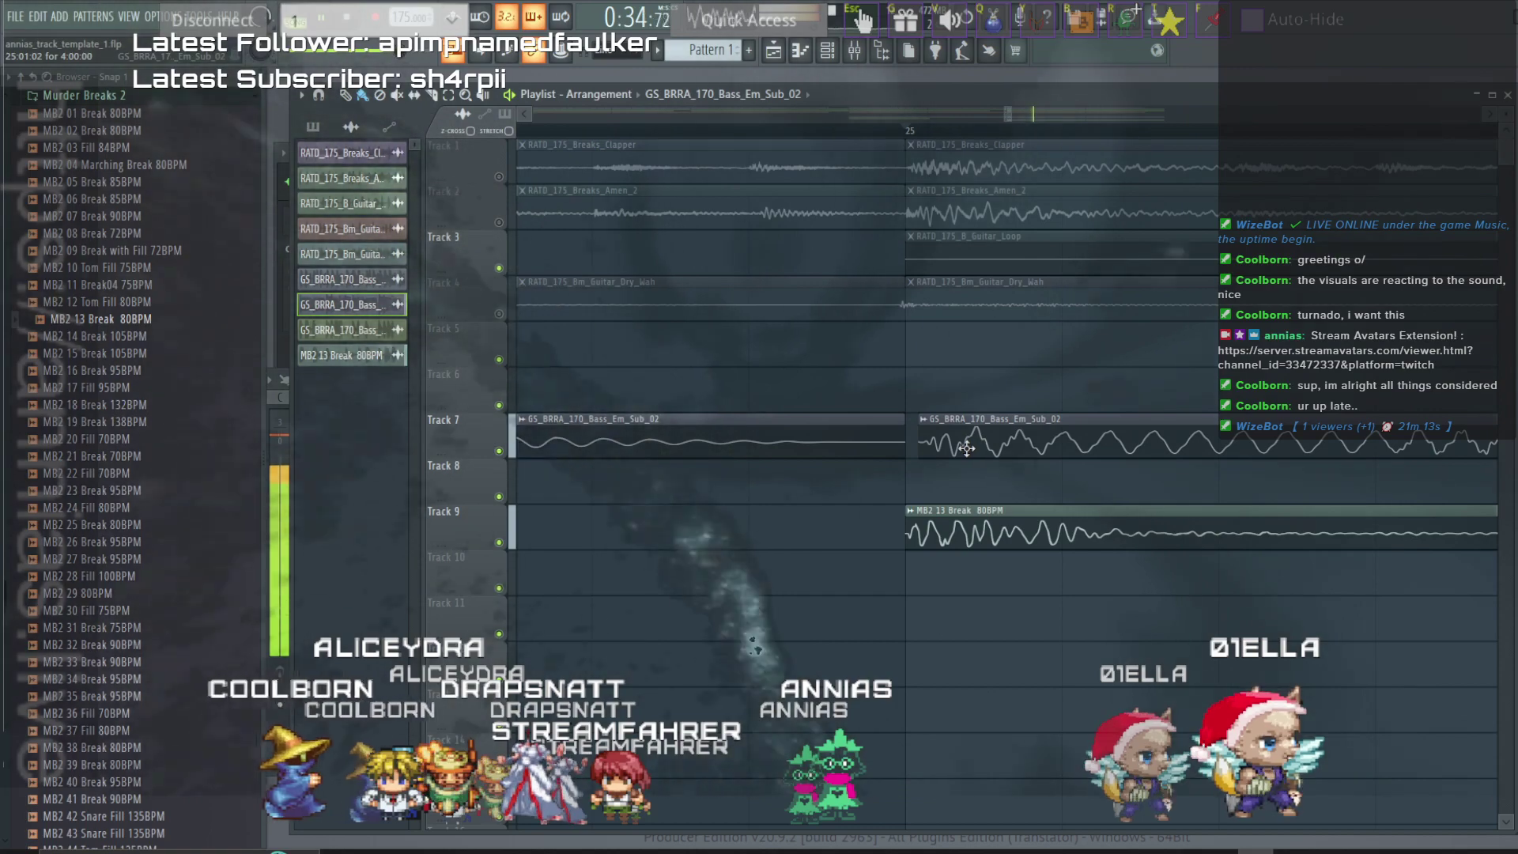
key("space")
scroll(962, 445, "down", 6)
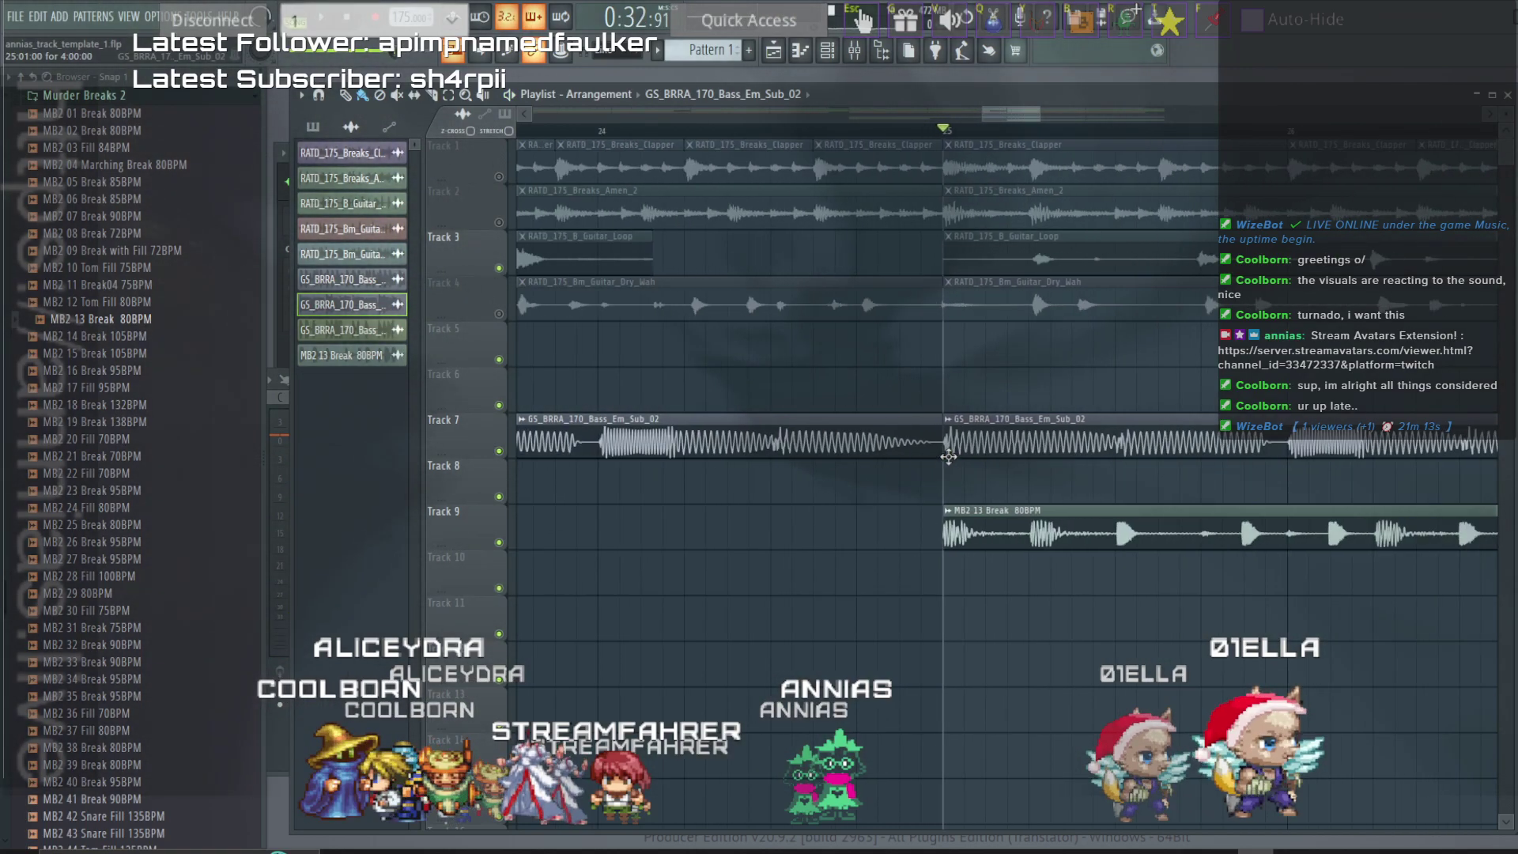
Consolidate the Em_Sub_02 clips on Track 7 between bars 25 and 33 into one audio clip, rendering from the selection start.
key("space")
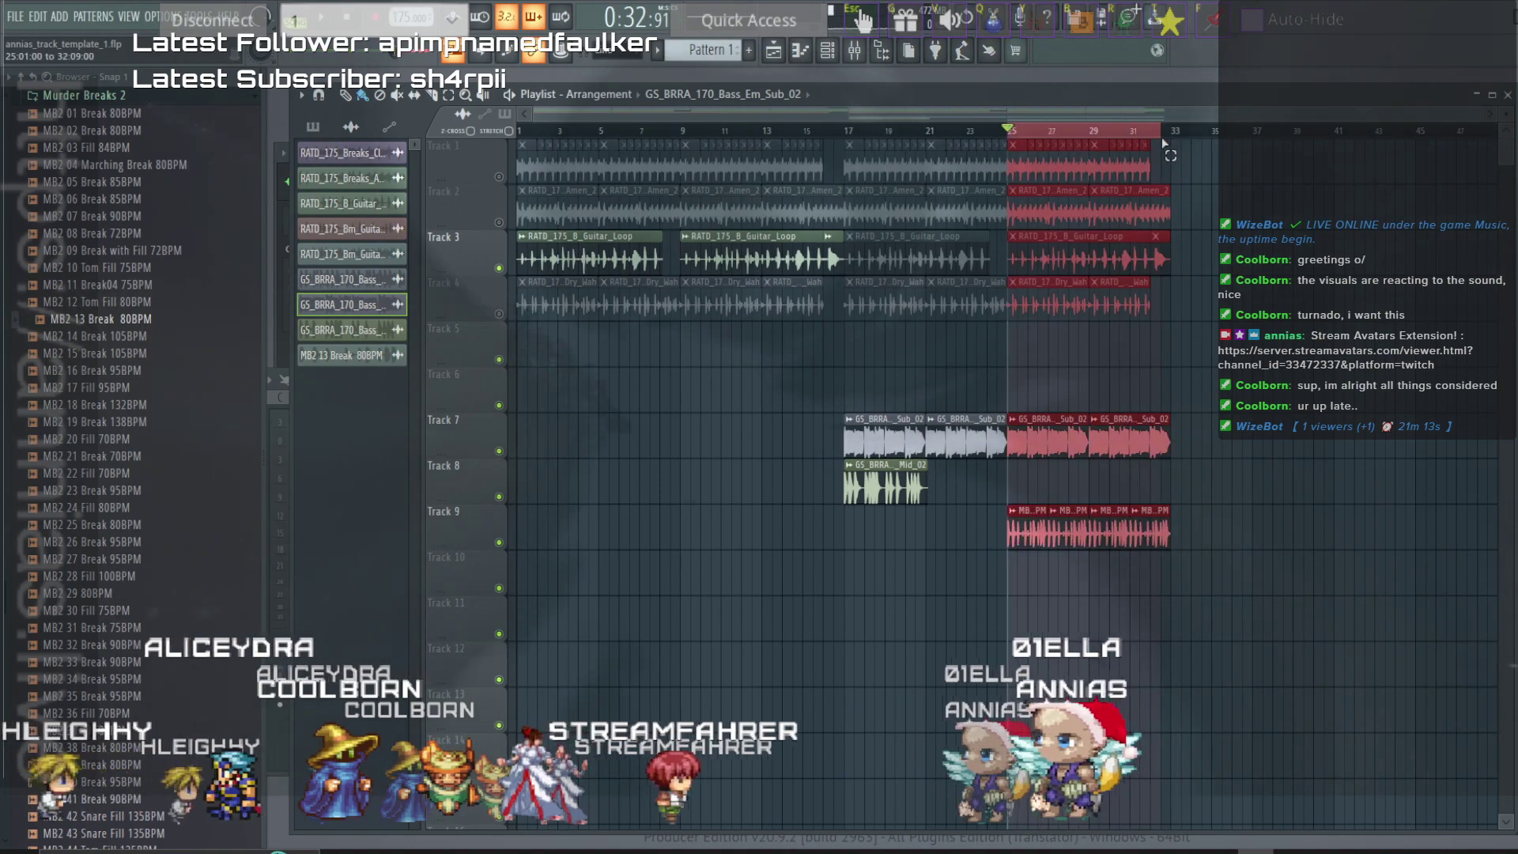
left_click_drag(1201, 407, 1009, 457)
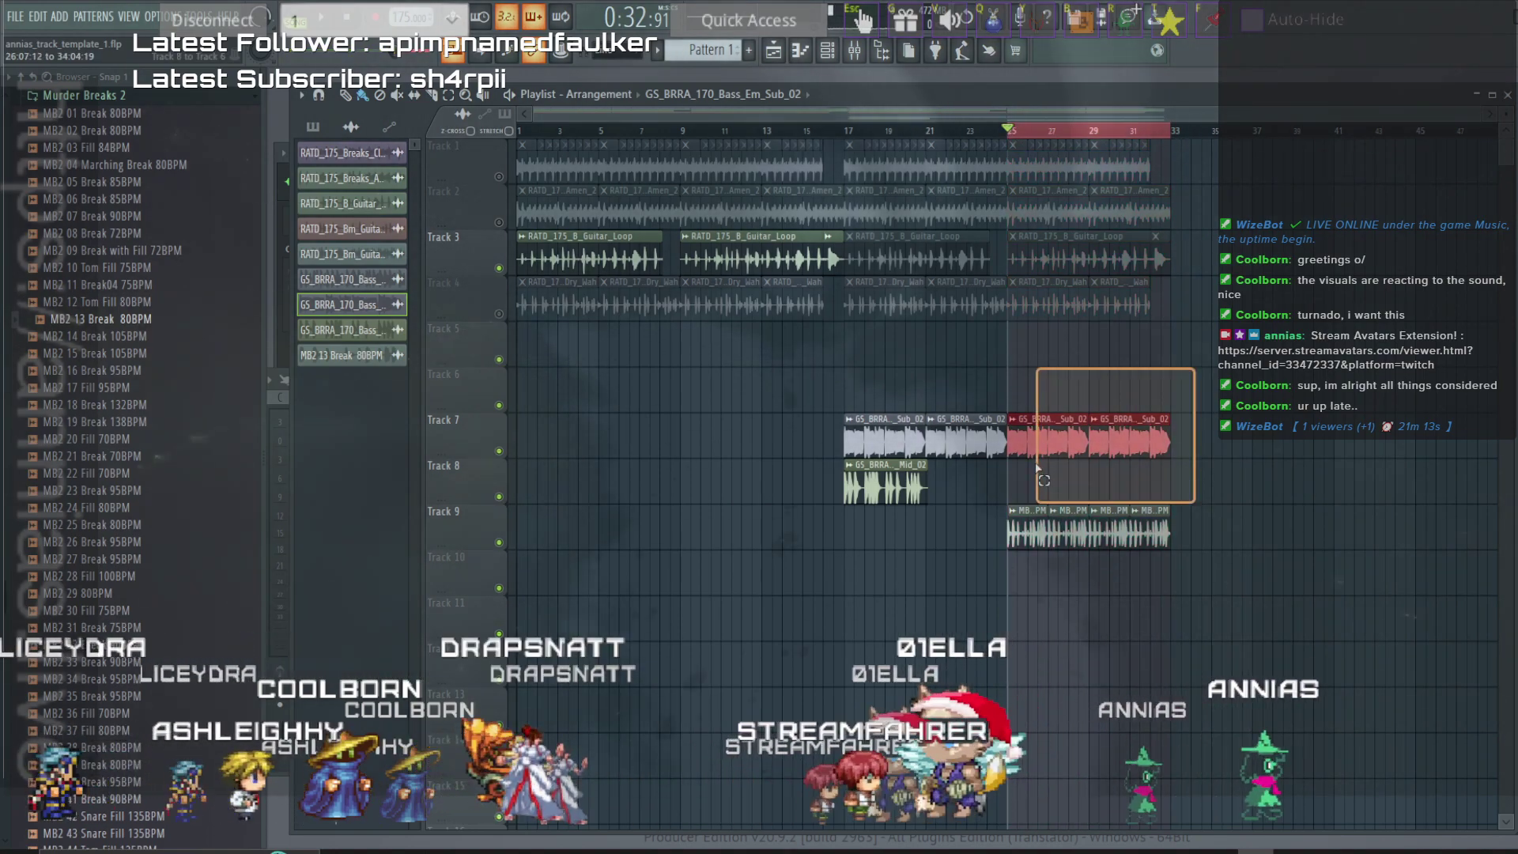
left_click(301, 95)
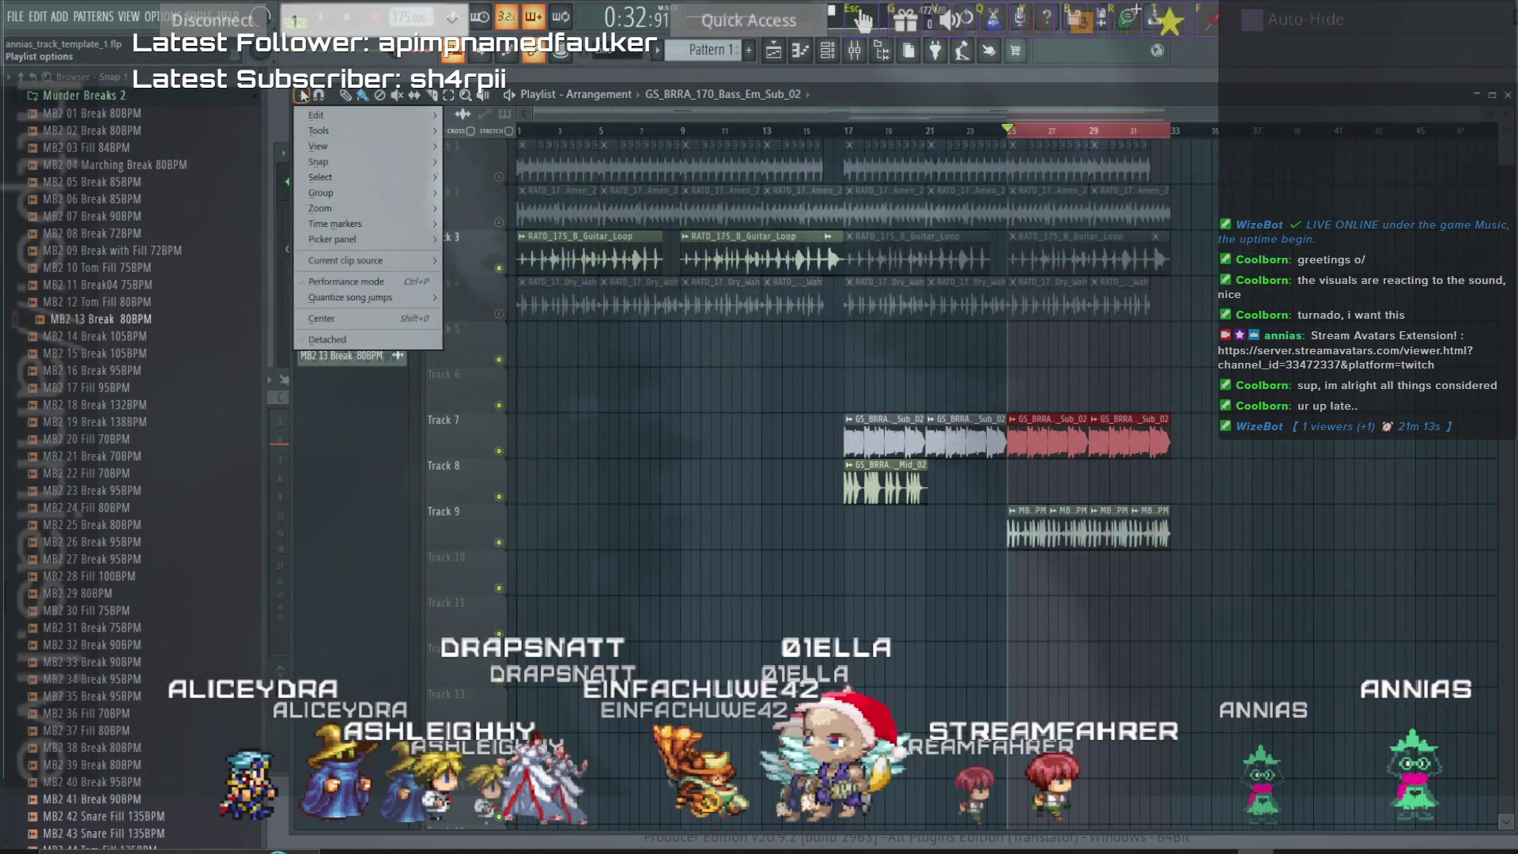
mouse_move(324, 131)
mouse_move(506, 150)
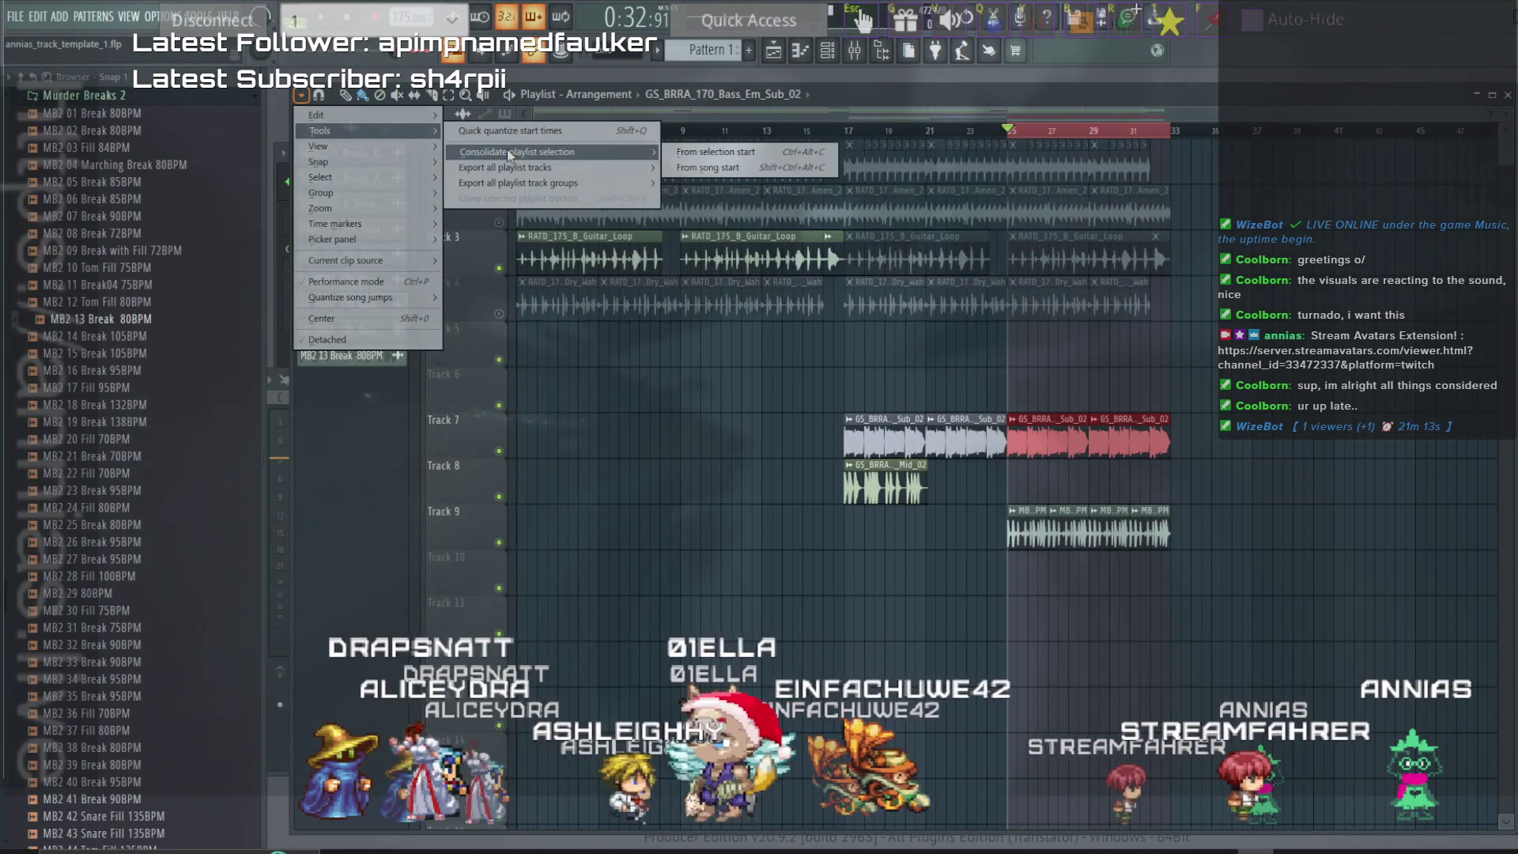
left_click(678, 149)
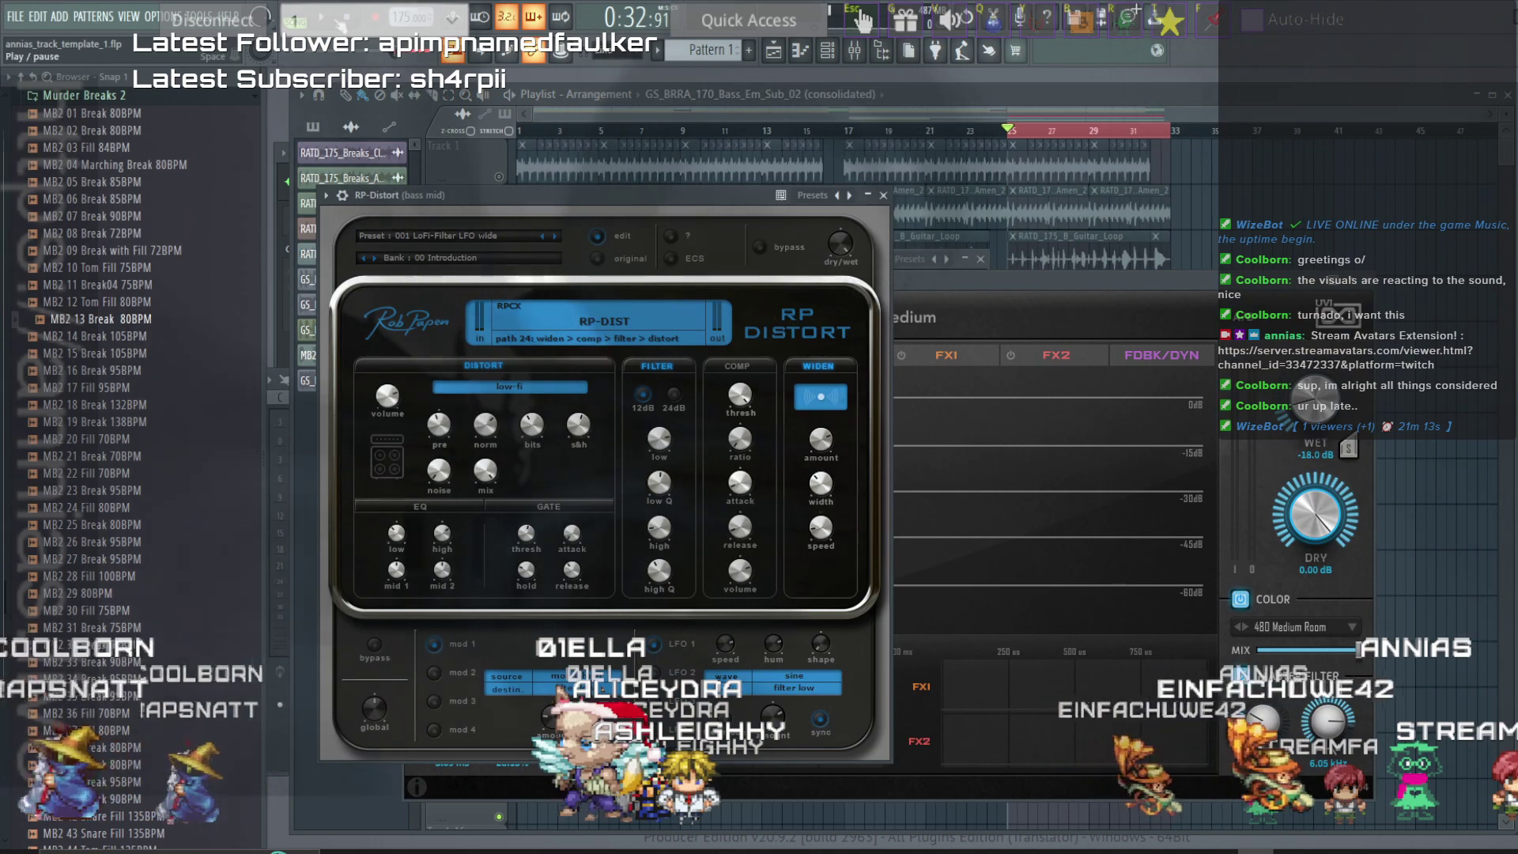
left_click(1131, 100)
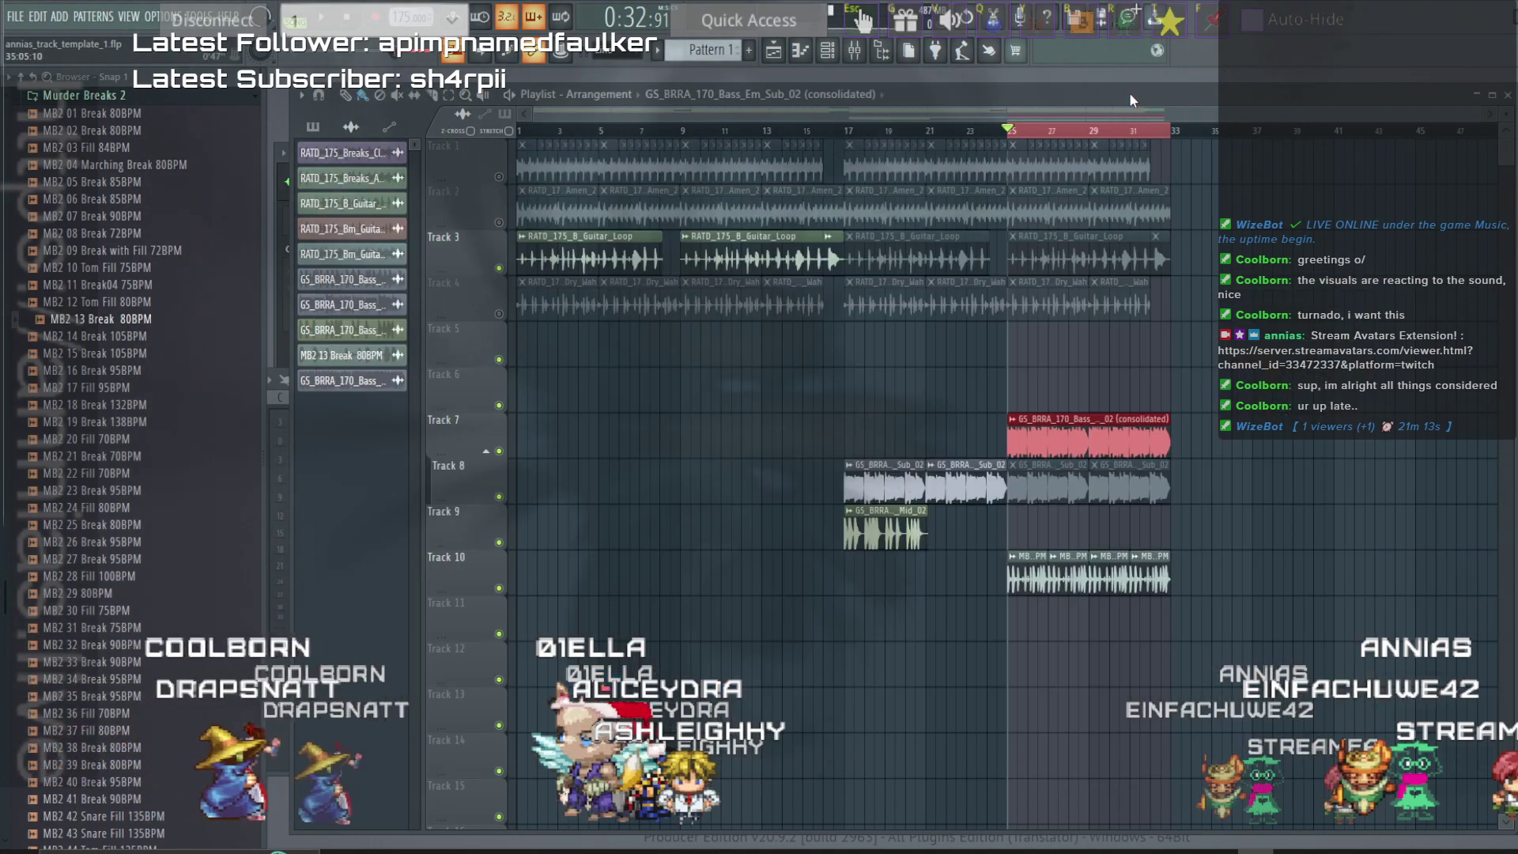
Try shifting the consolidated Em_Sub_02 clip on Track 7 slightly before and after bar 25, auditioning it against the break.
scroll(1054, 631, "up", 5)
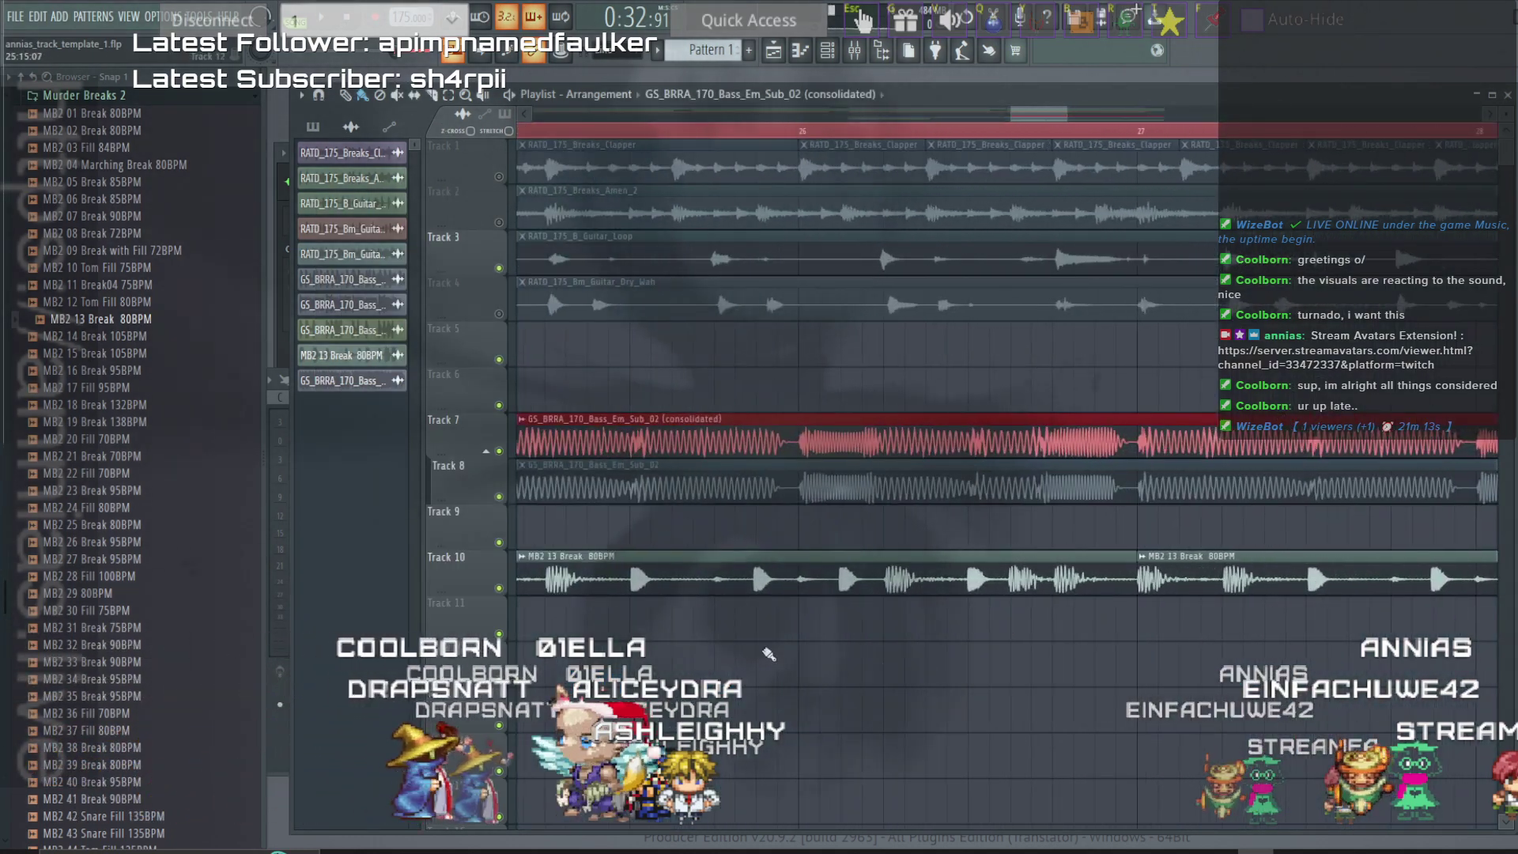
scroll(686, 585, "up", 4)
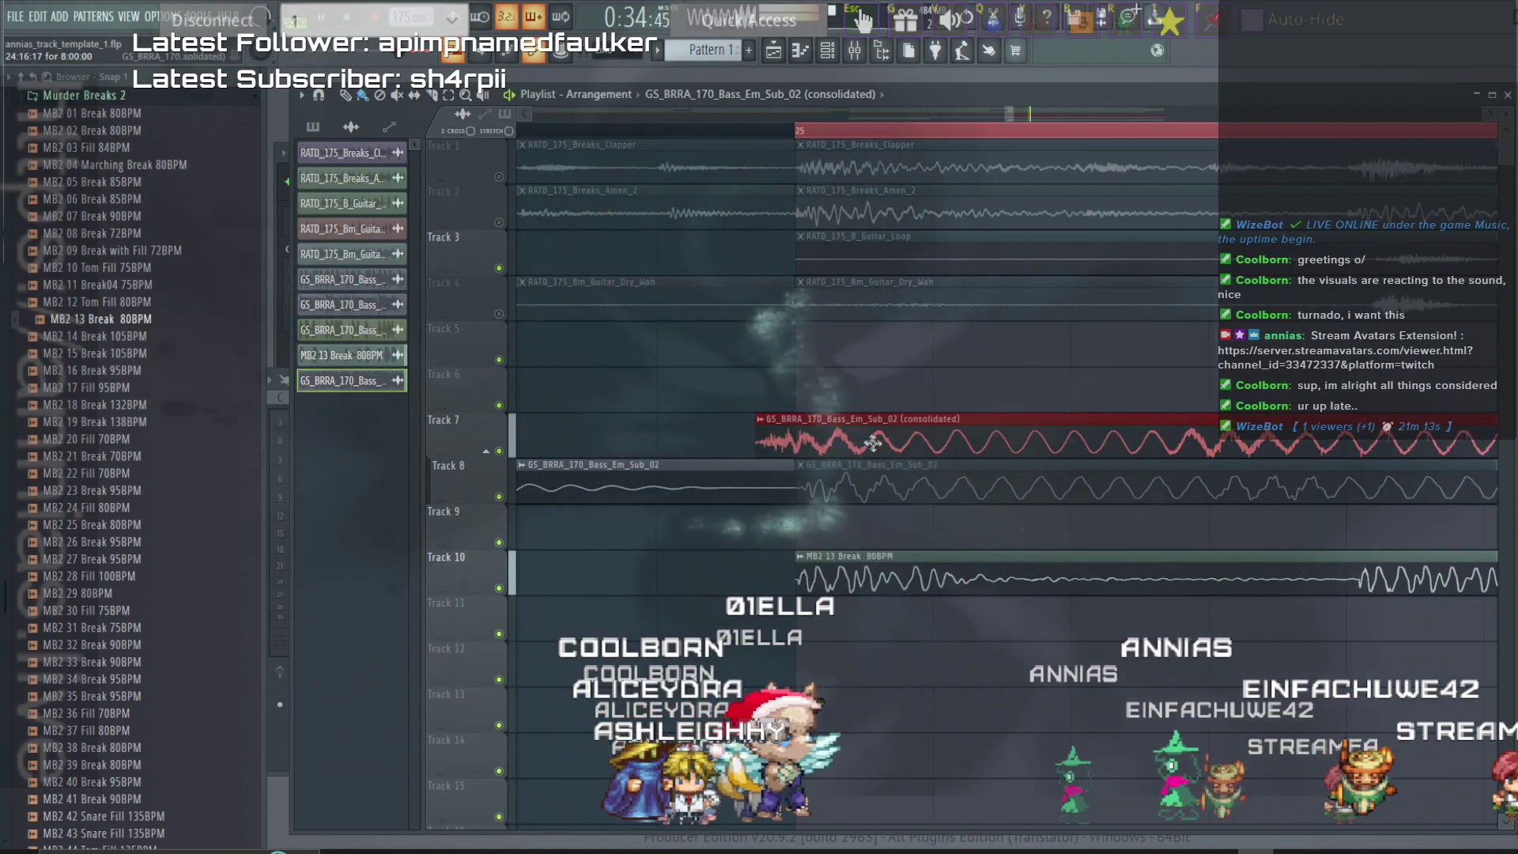
key("space")
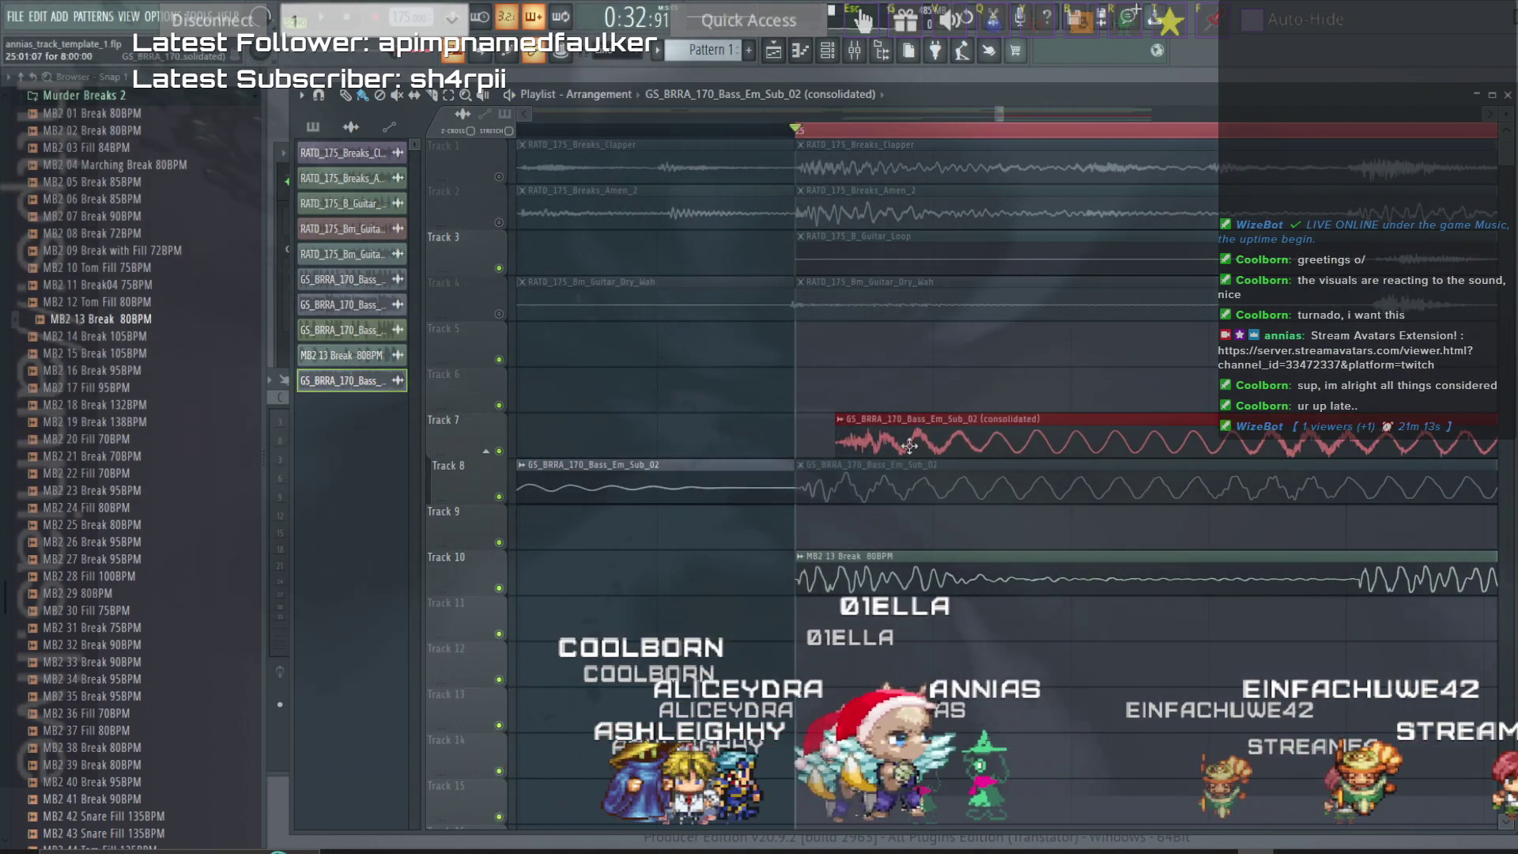
key("space")
left_click_drag(909, 446, 577, 450)
key("space")
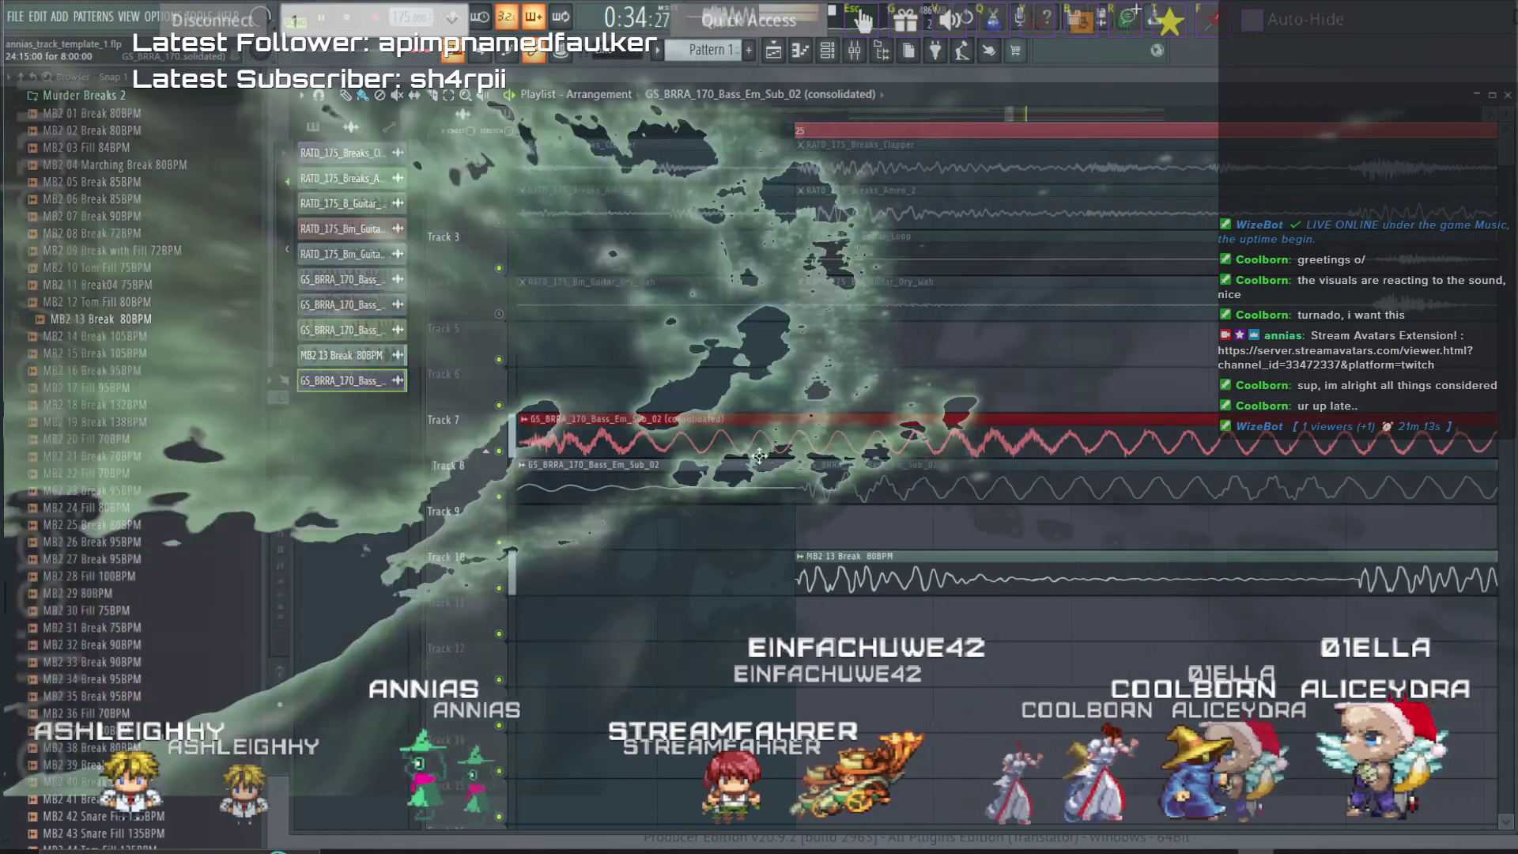
Fine-tune the consolidated Em_Sub_02 clip's timing by ear and leave its start slightly after bar 25 on Track 7.
left_click_drag(759, 456, 818, 441)
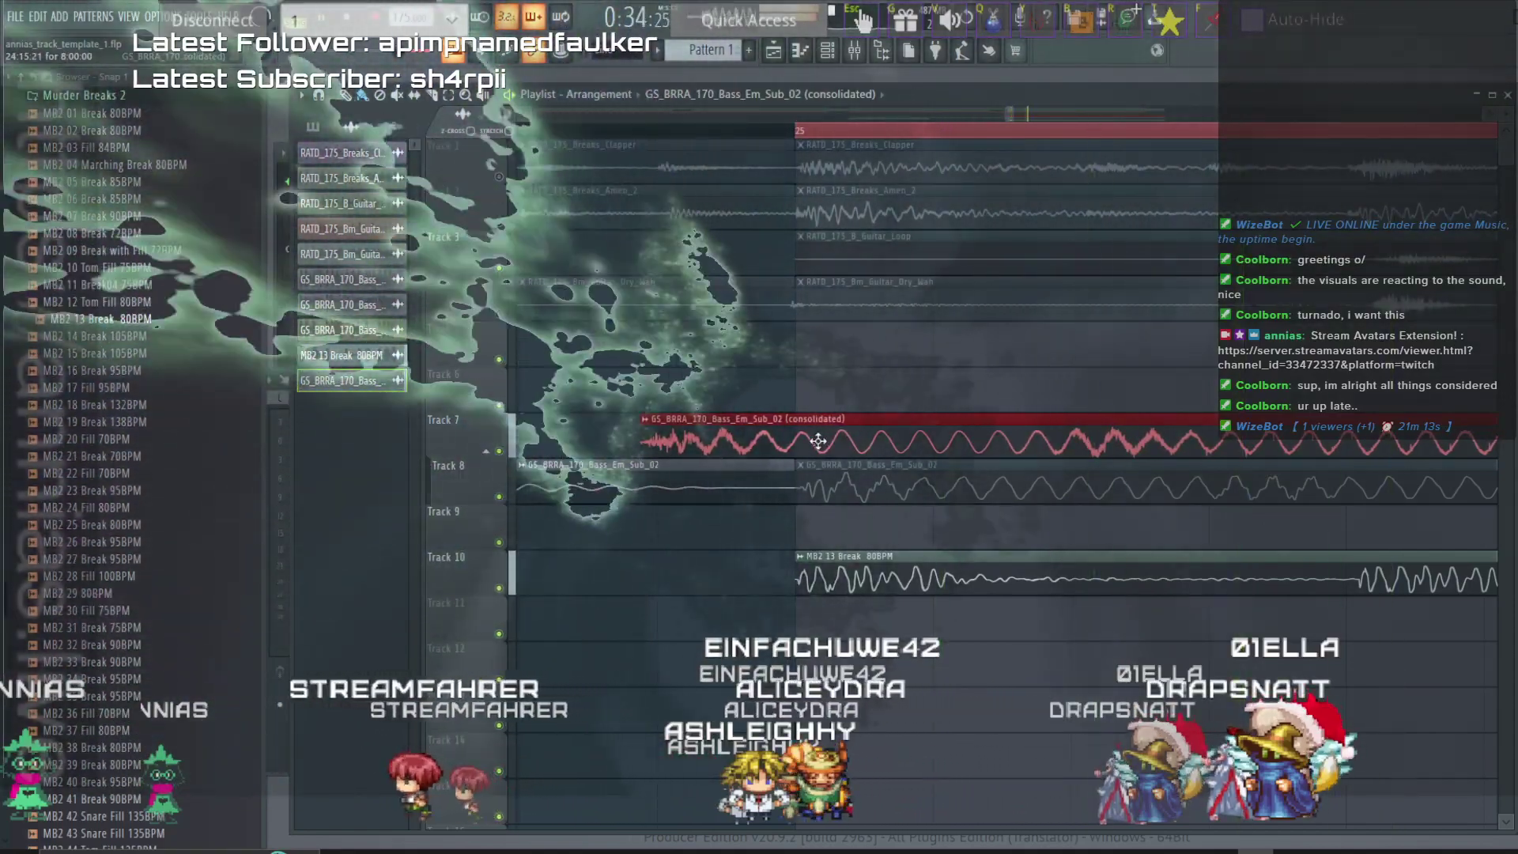
key("space")
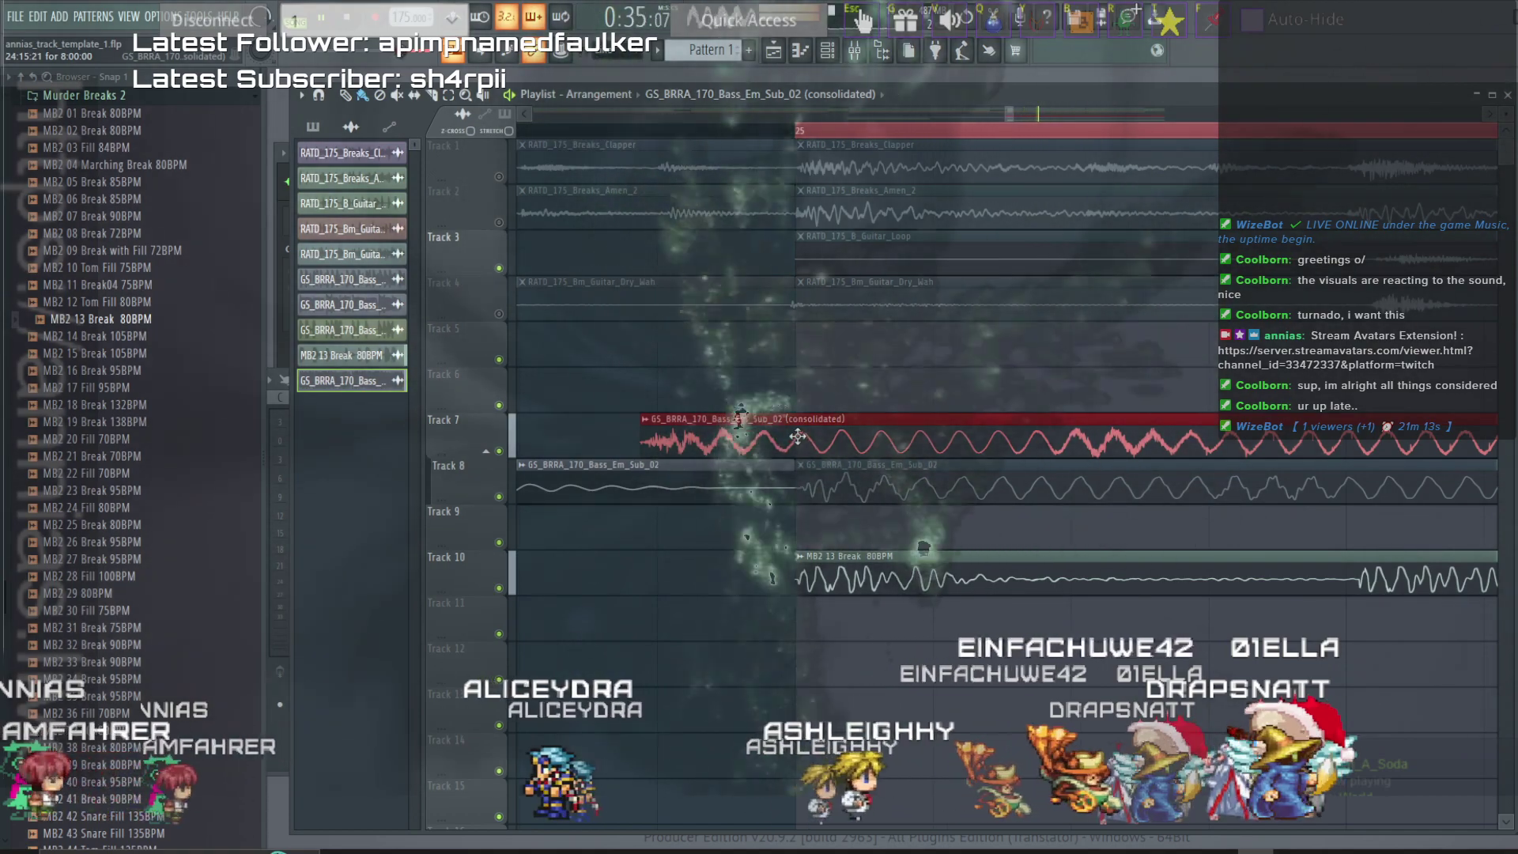
key("space")
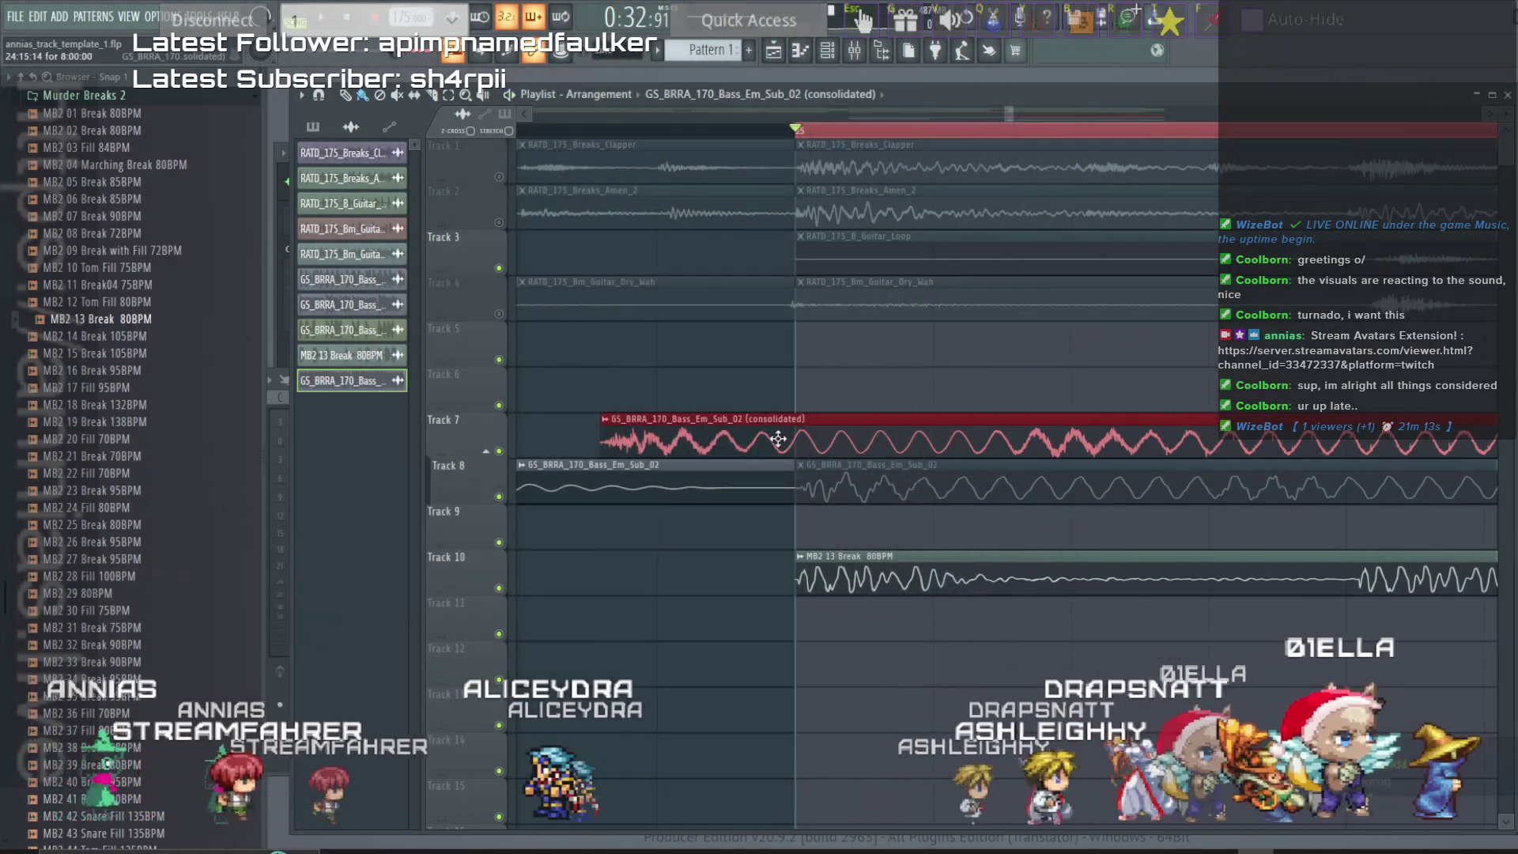
key("space")
key("space")
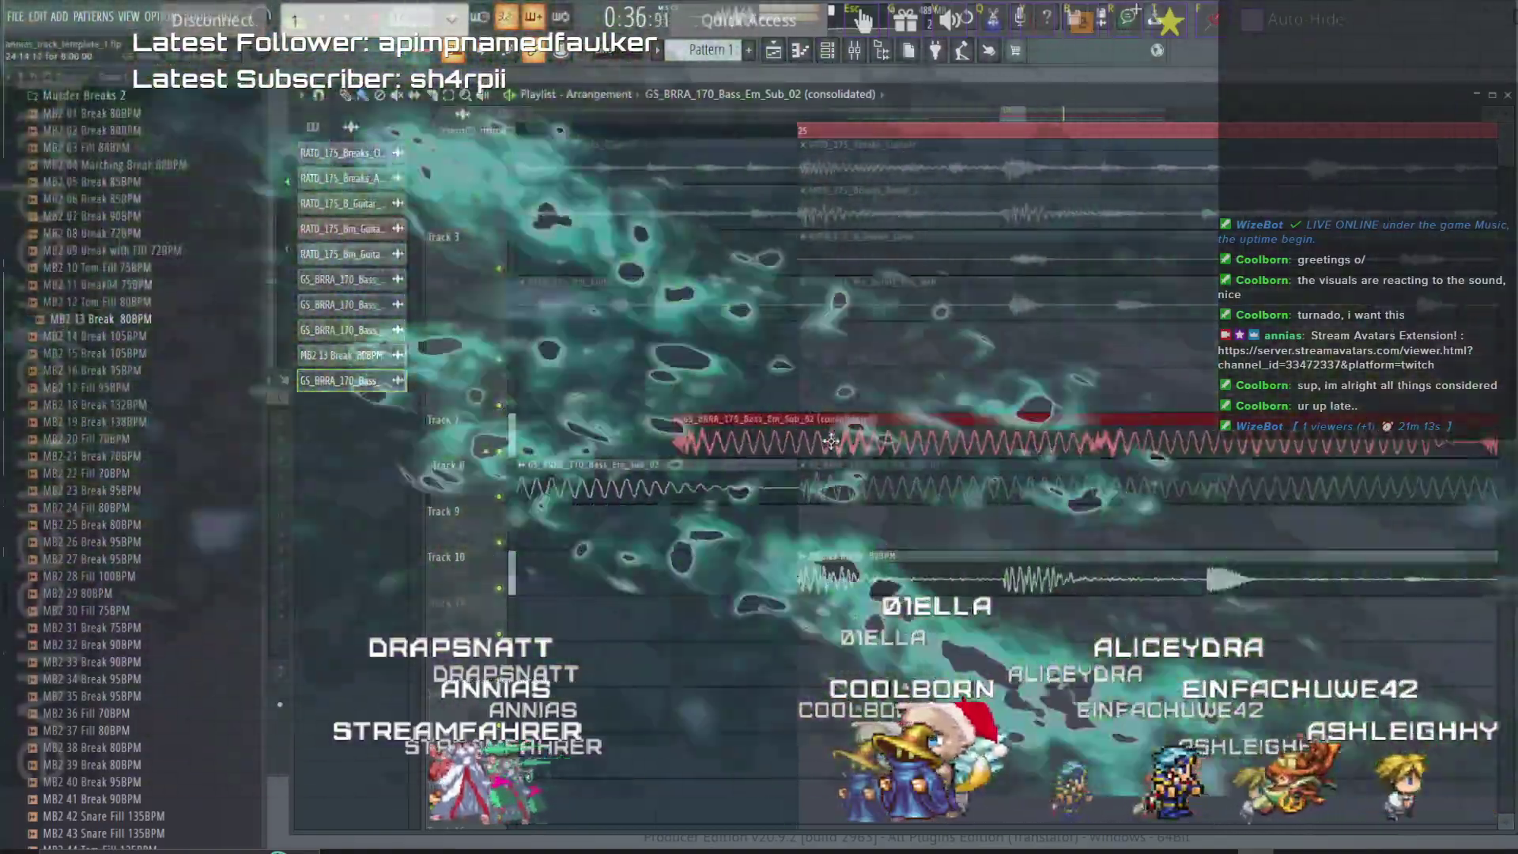
scroll(830, 435, "down", 1)
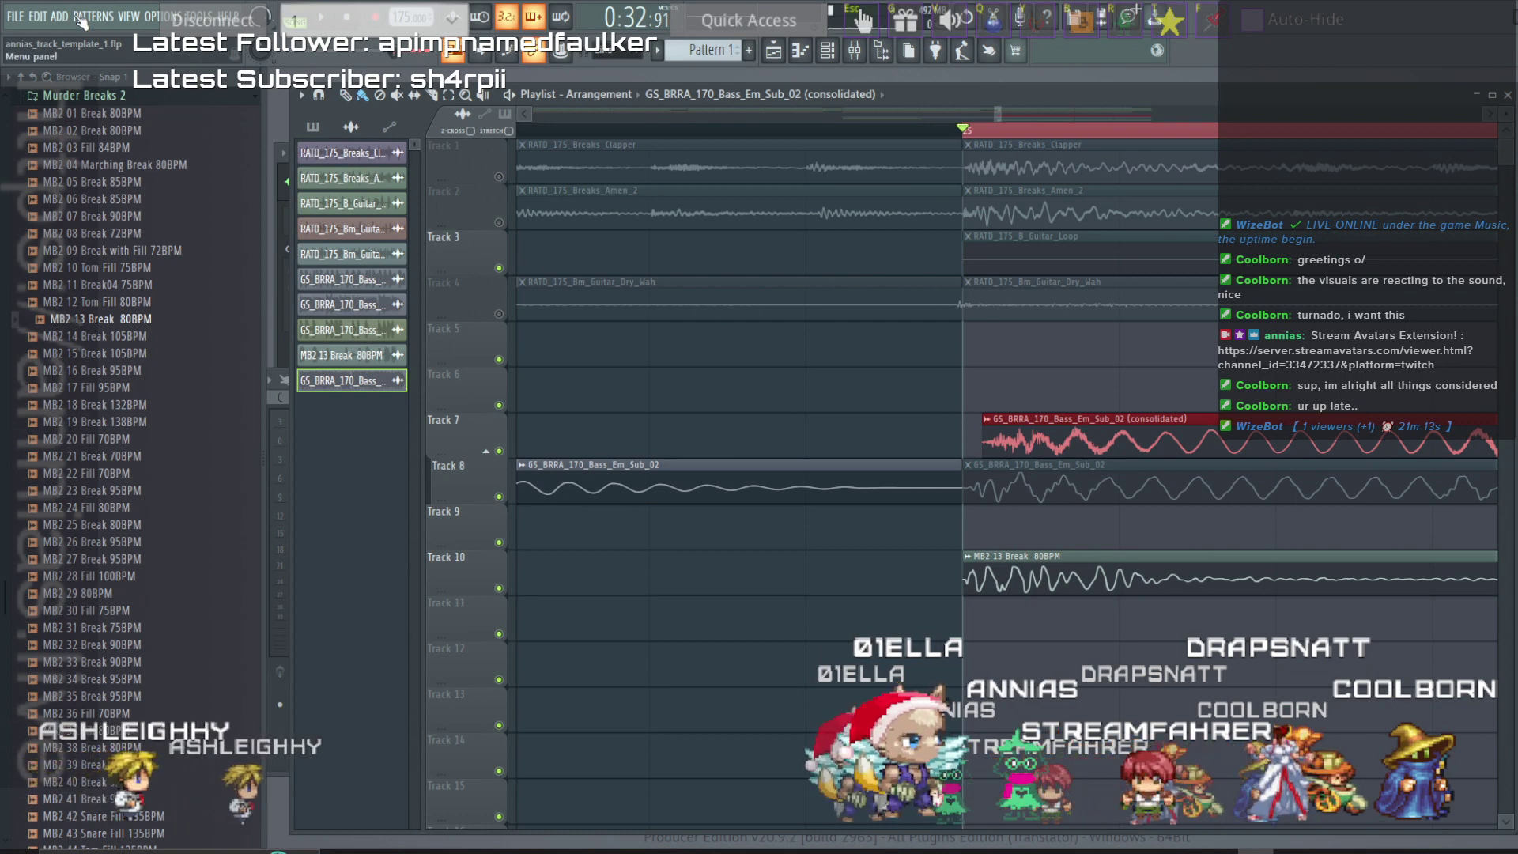
Audition samples in the Murder Breaks 2 folder, from MB2 17 Fill 95BPM to MB2 40 Break 95BPM.
left_click(36, 17)
left_click(120, 388)
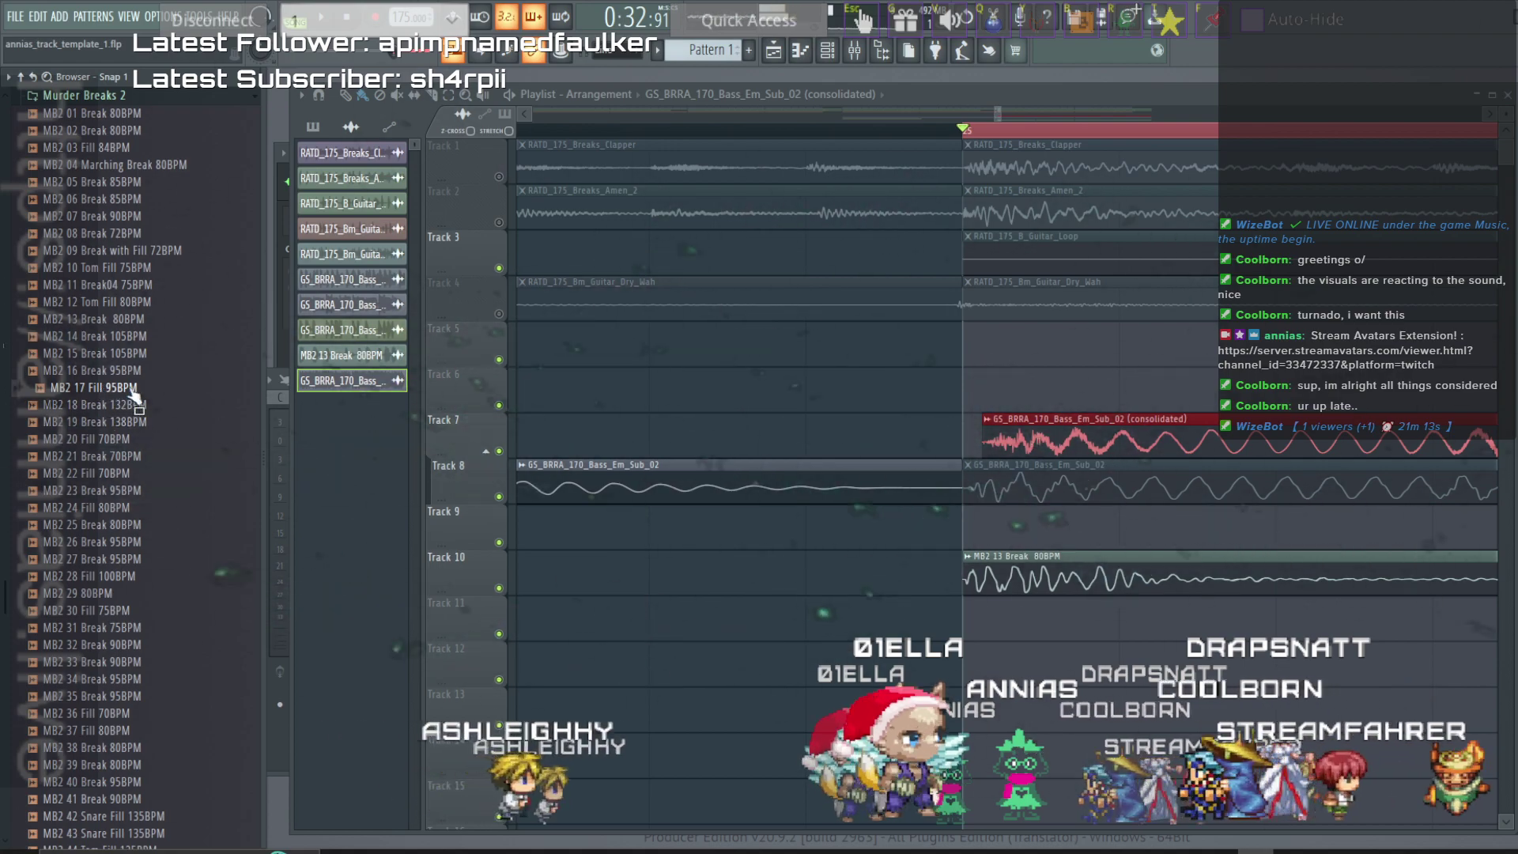
scroll(133, 393, "down", 8)
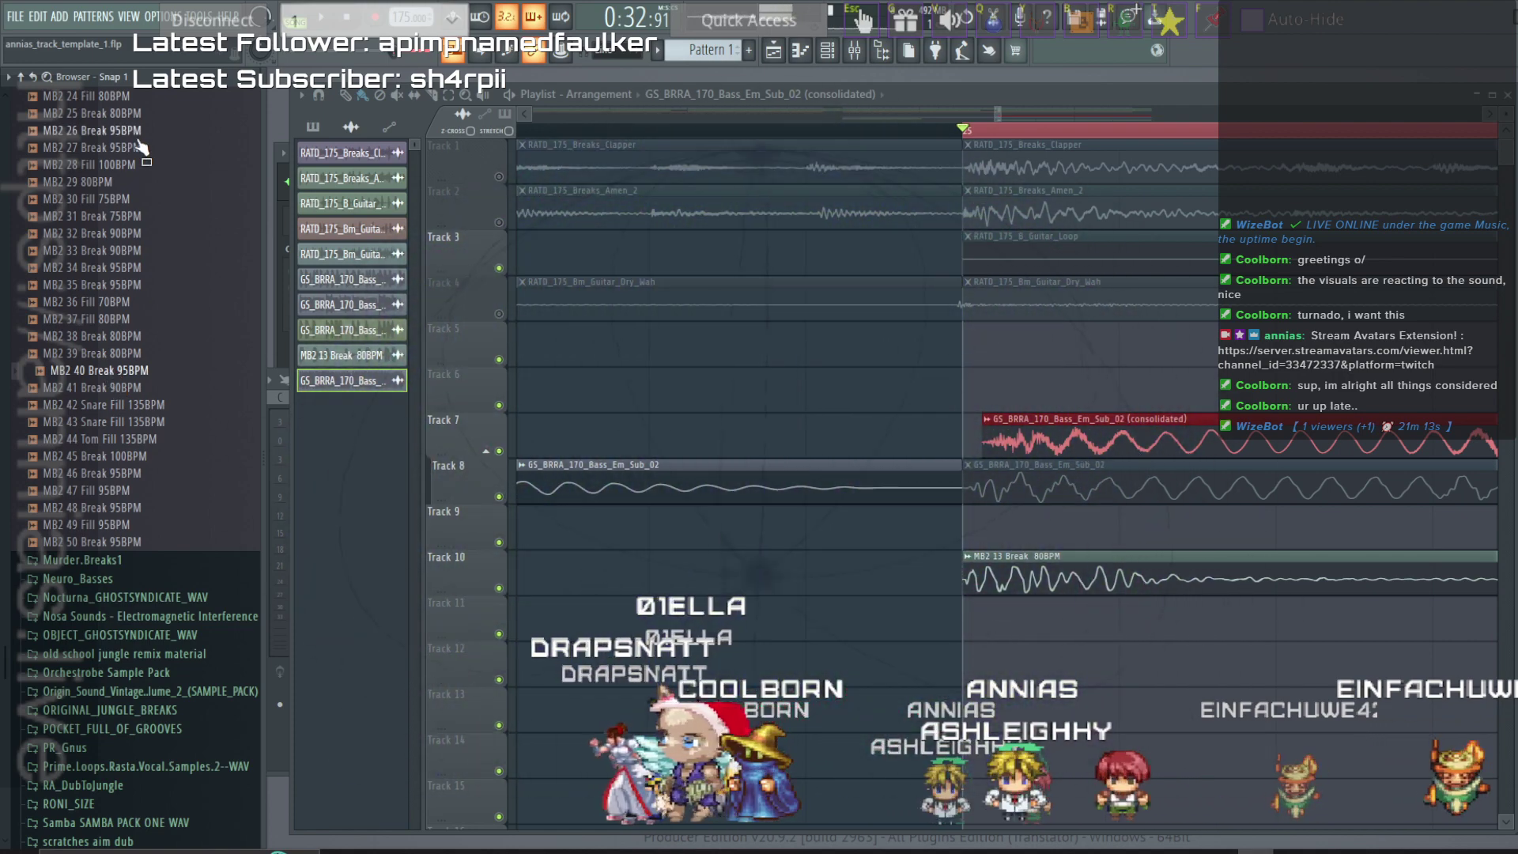
Save the project under the new file name dgdsgsdfgd.
left_click(15, 16)
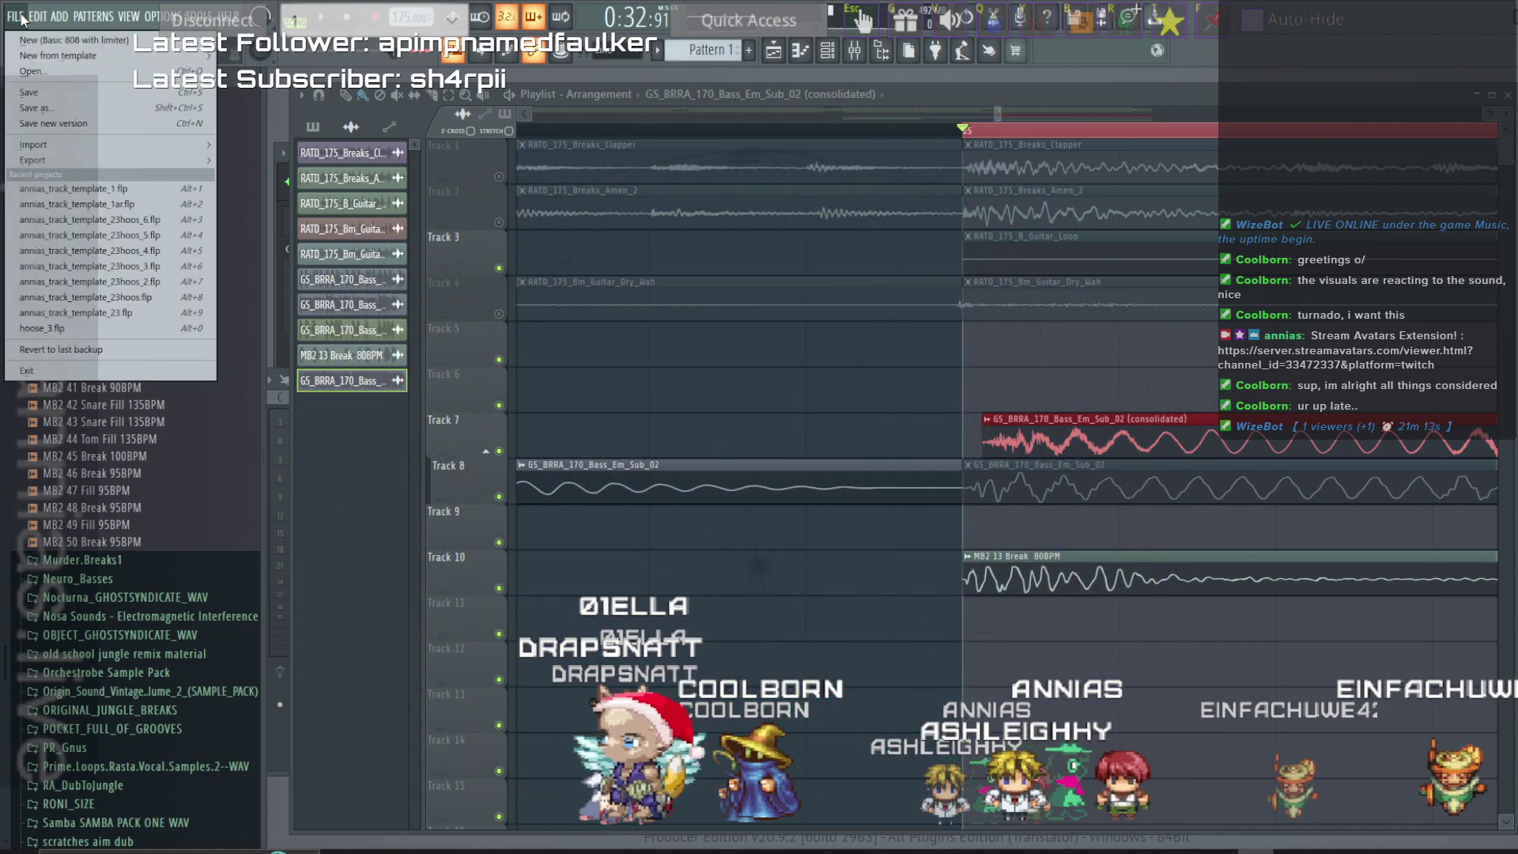
left_click(45, 108)
type("dgdsgsdfg")
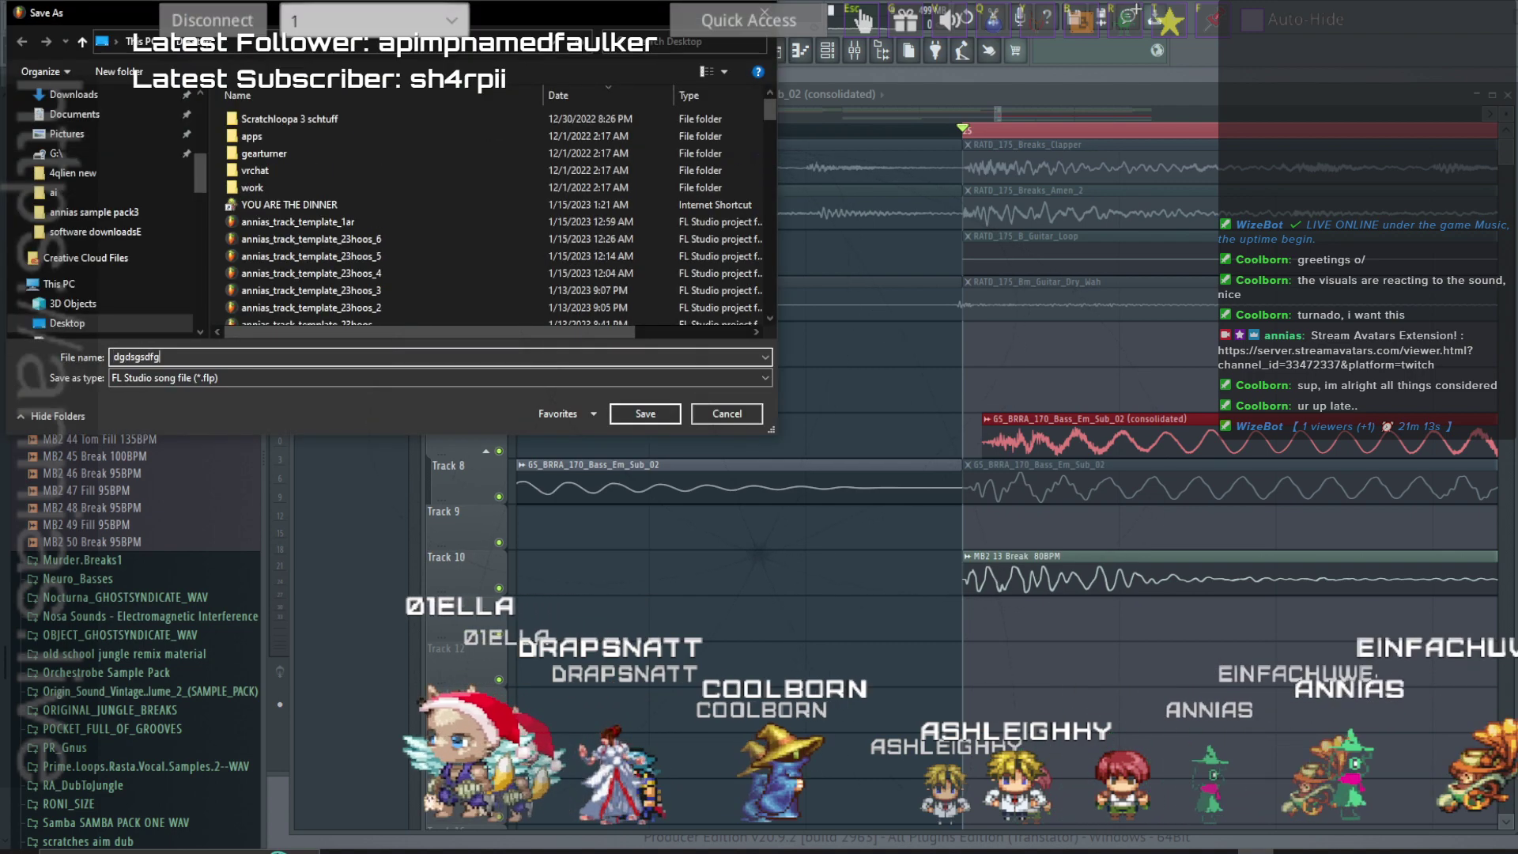
type("d")
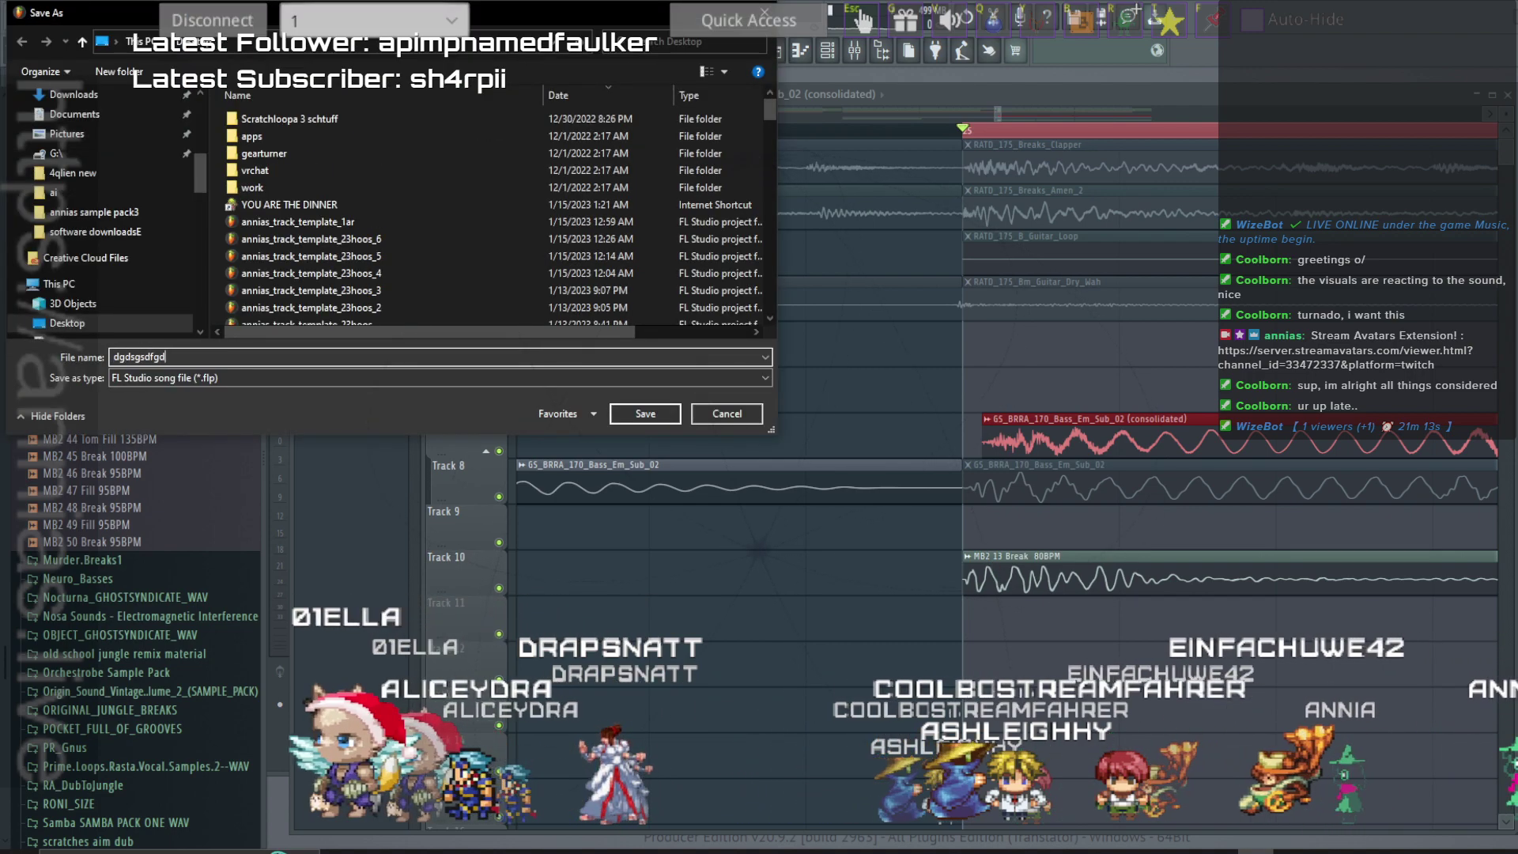
key("Return")
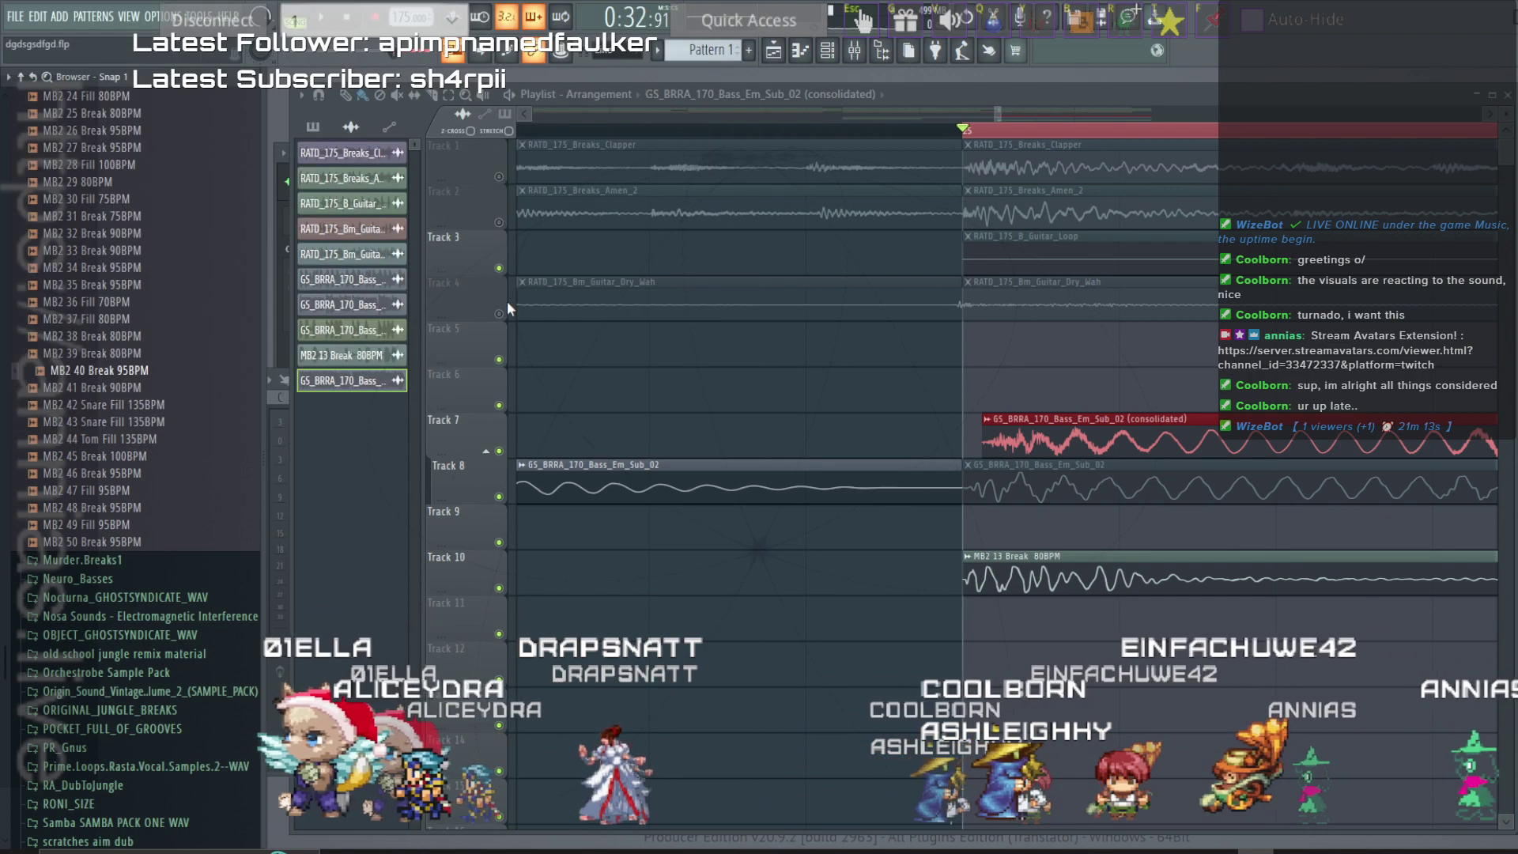
Open the recent project annias_track_template_1.flp and set its tempo to 95 BPM.
left_click(16, 18)
left_click(158, 204)
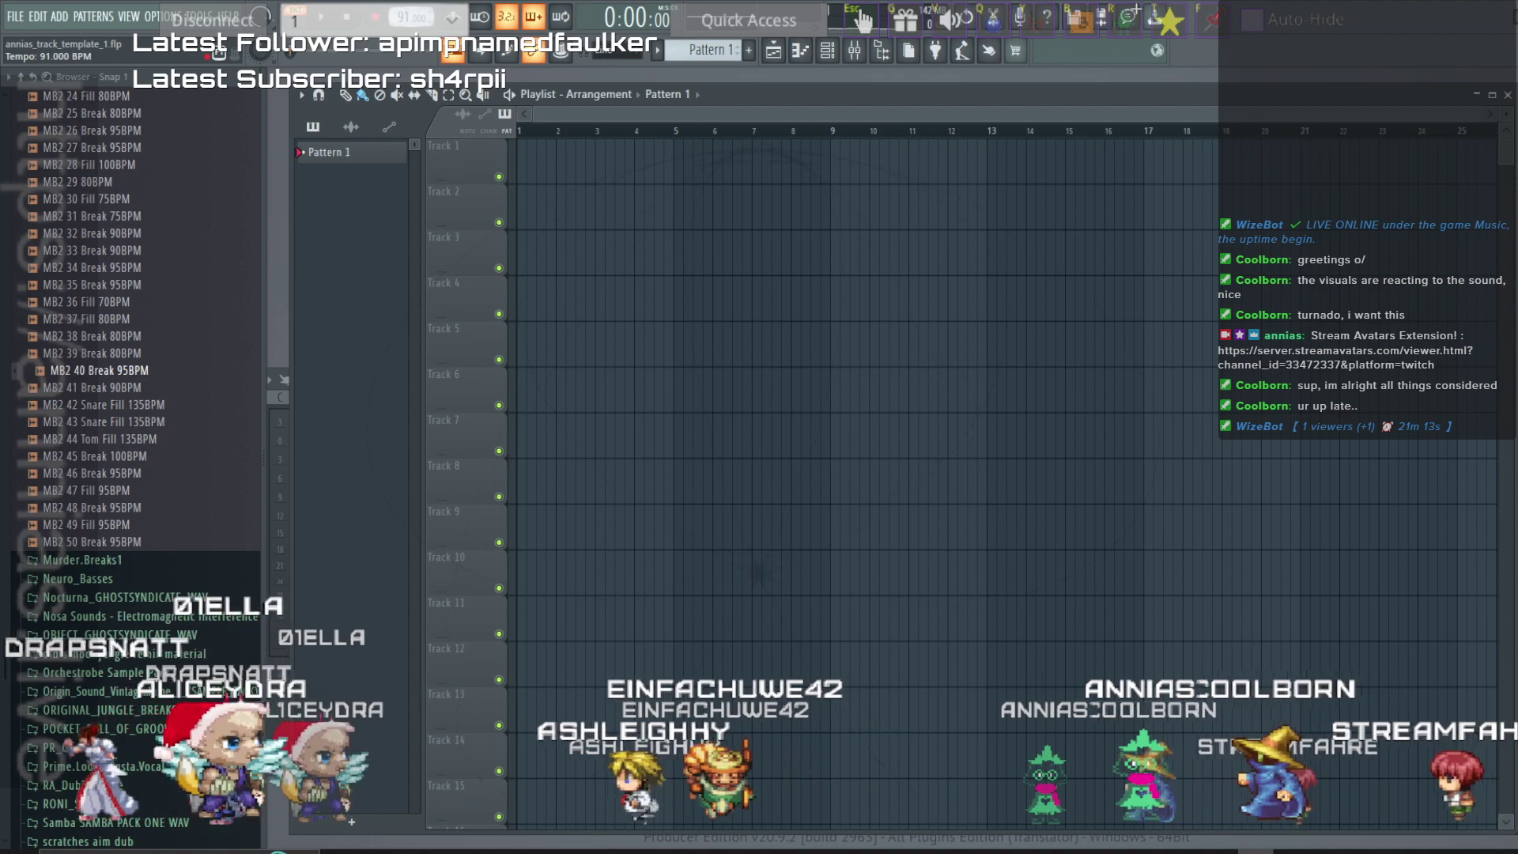
left_click_drag(407, 17, 407, 14)
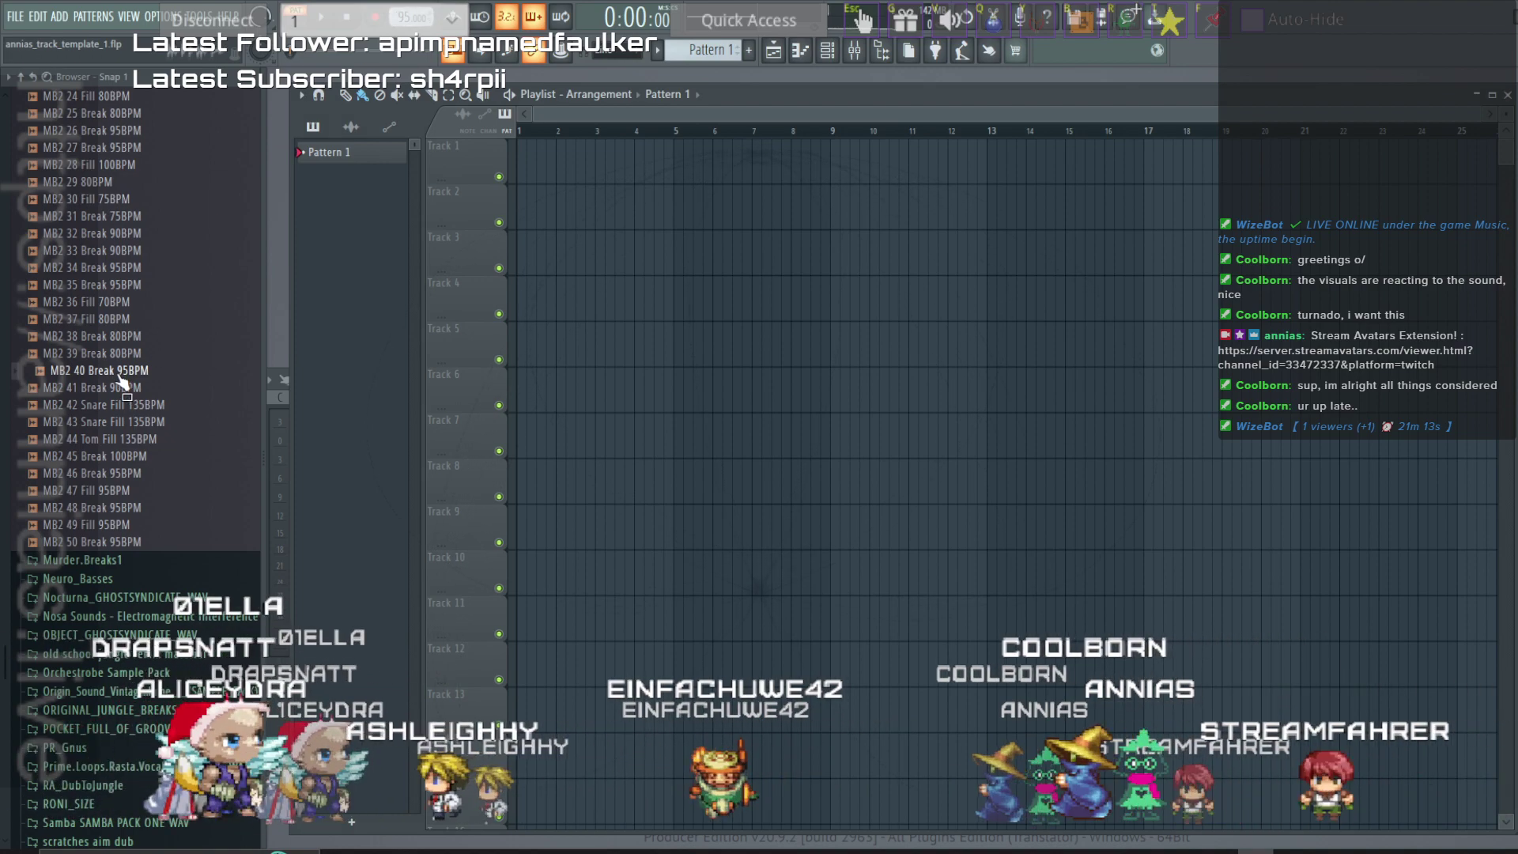
Repeat the MB2 40 Break 95BPM sample along Track 1 up to bar 17 and route it to mixer track 13, breaks snug.
left_click_drag(120, 383, 648, 153)
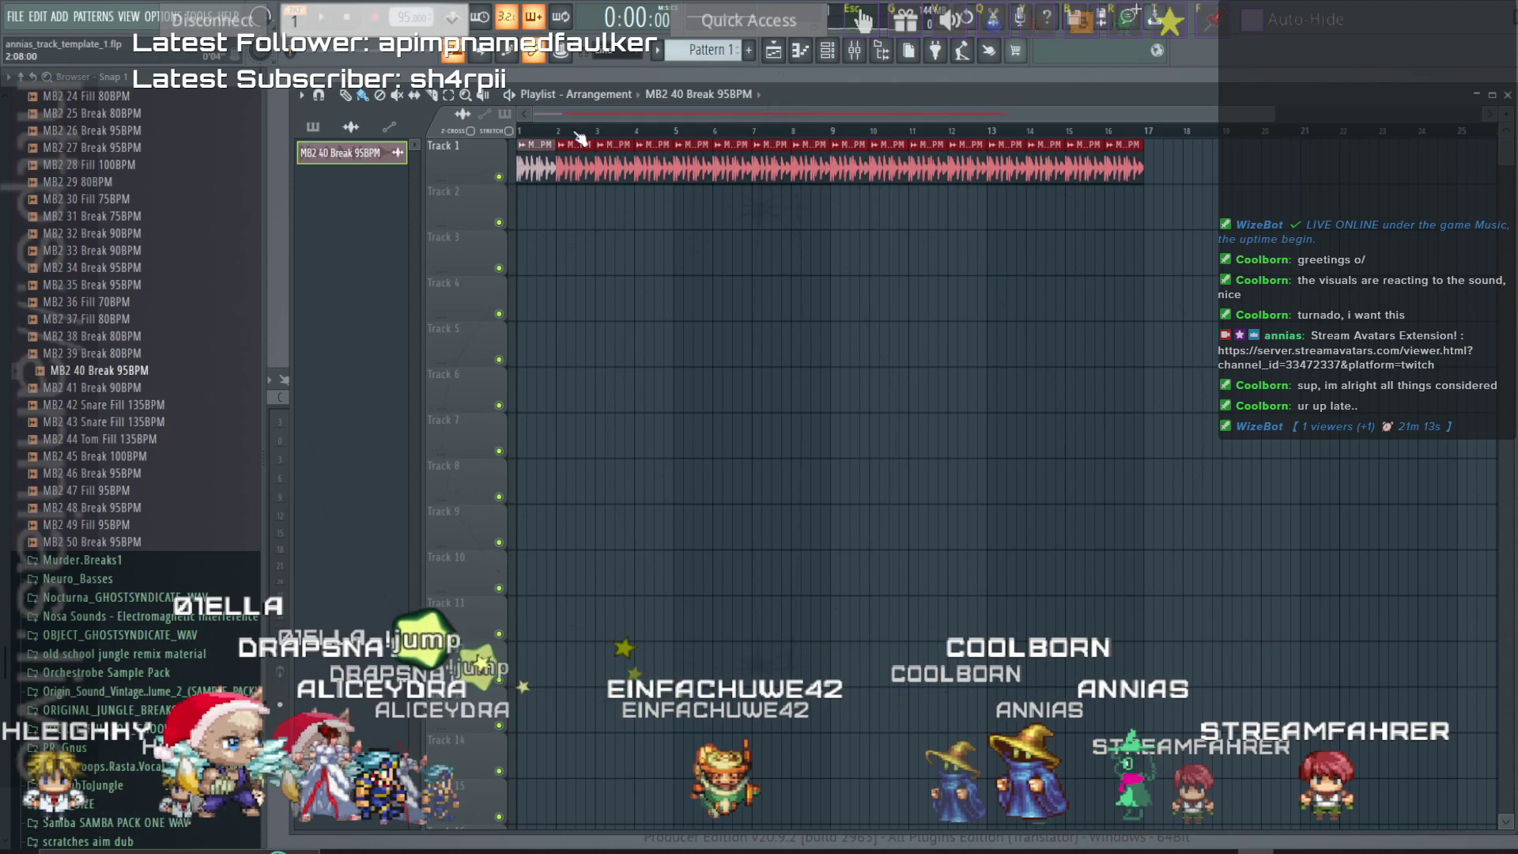
key("space")
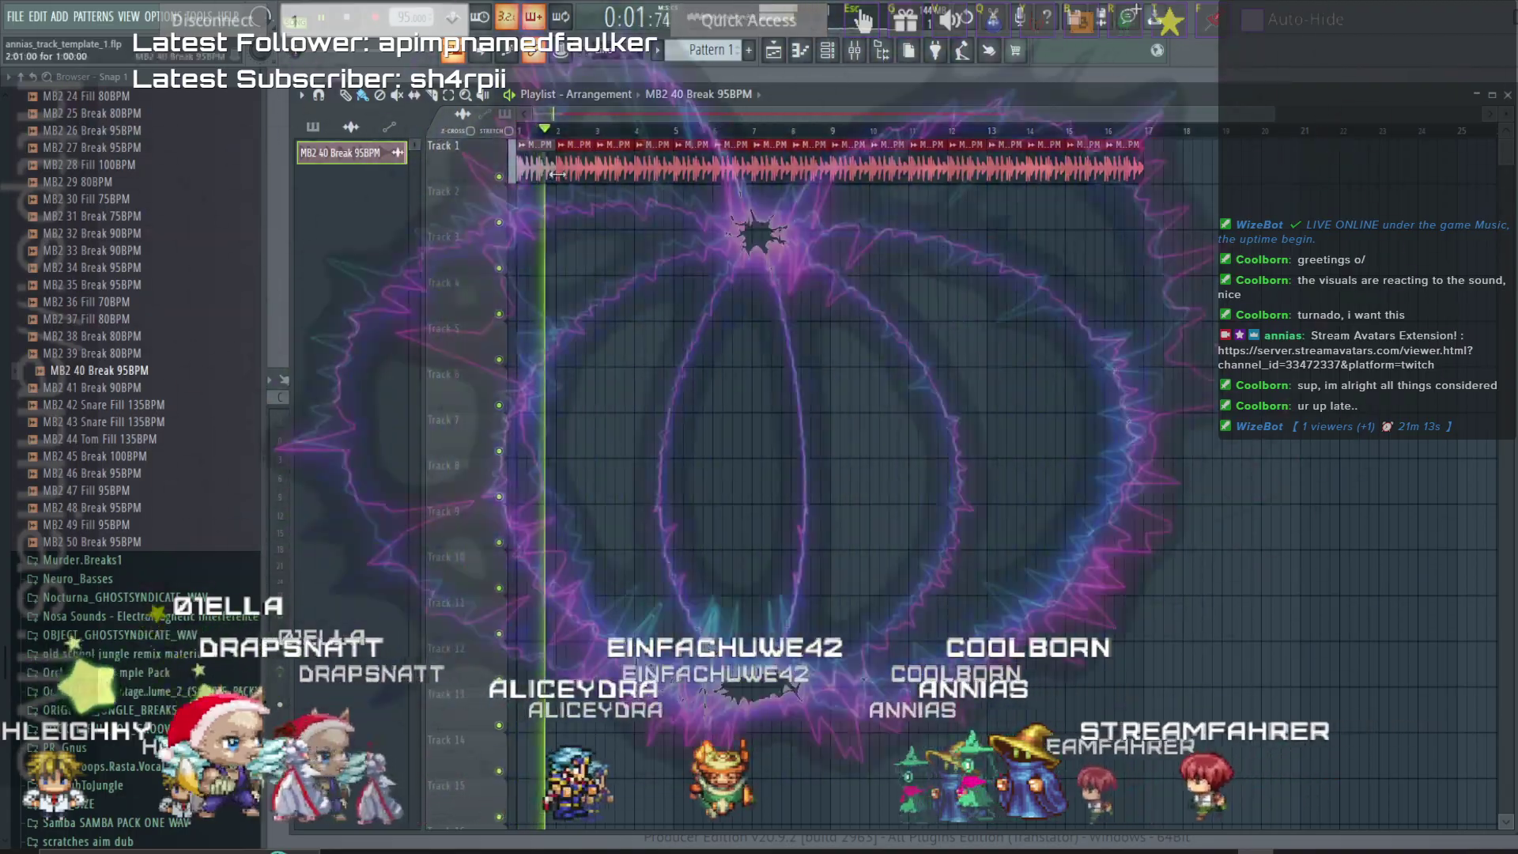
double_click(557, 174)
left_click_drag(732, 199, 732, 132)
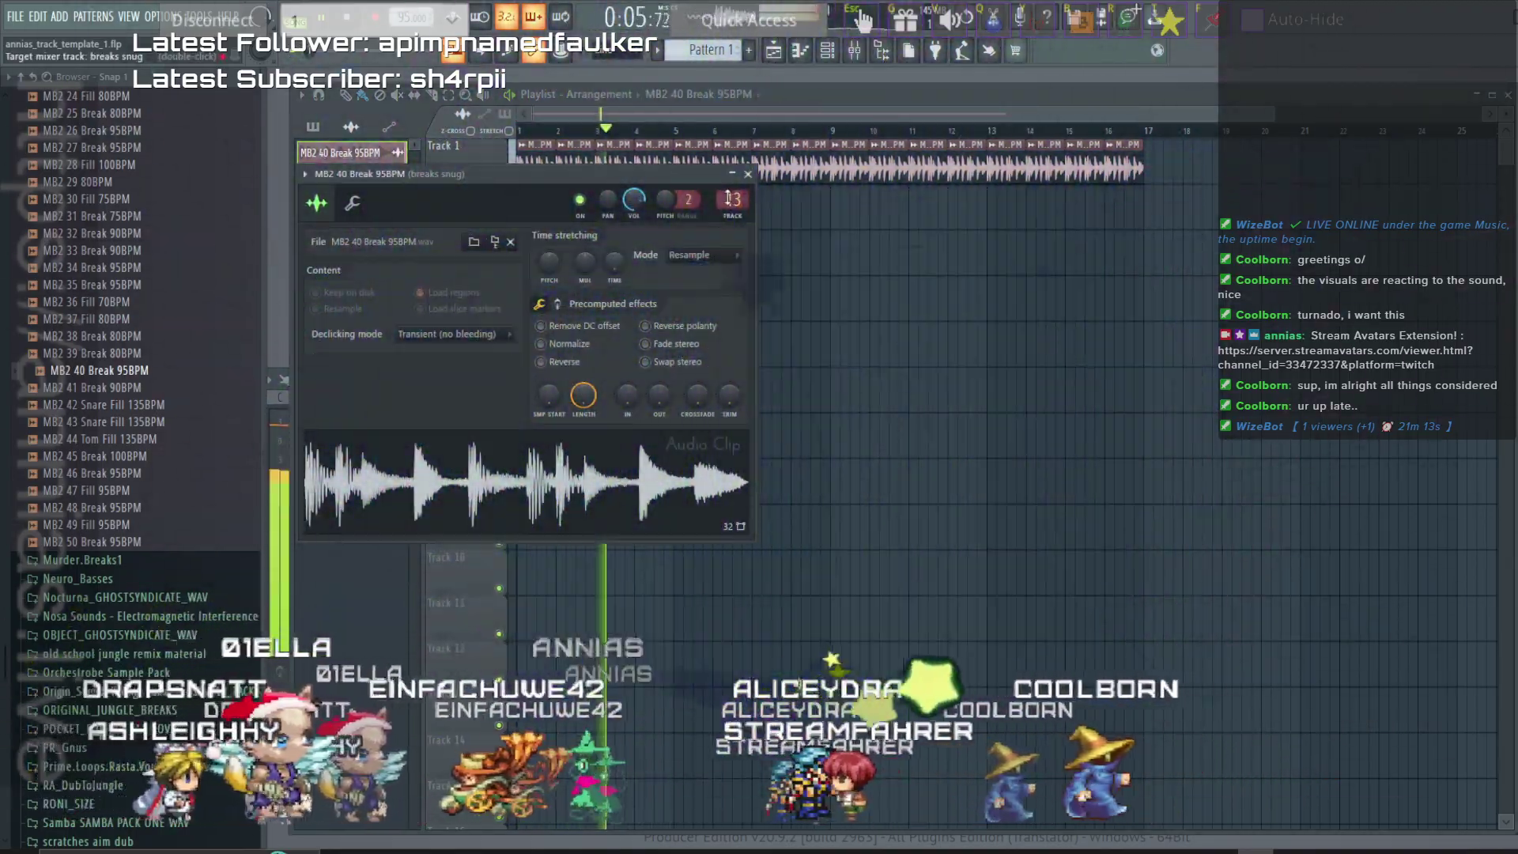